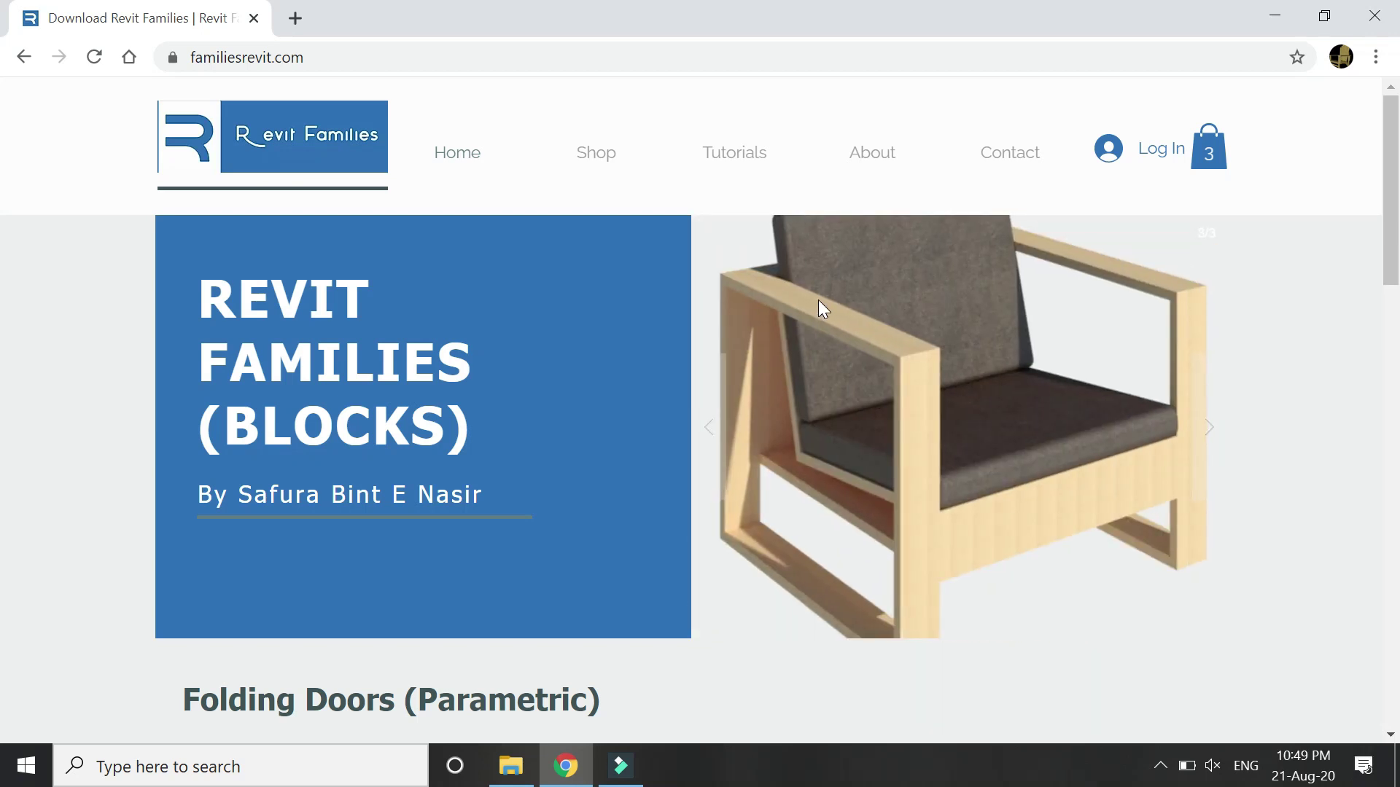
Step: Scroll up and down through the Revit Families home page collections
scroll(818, 301, "down", 3)
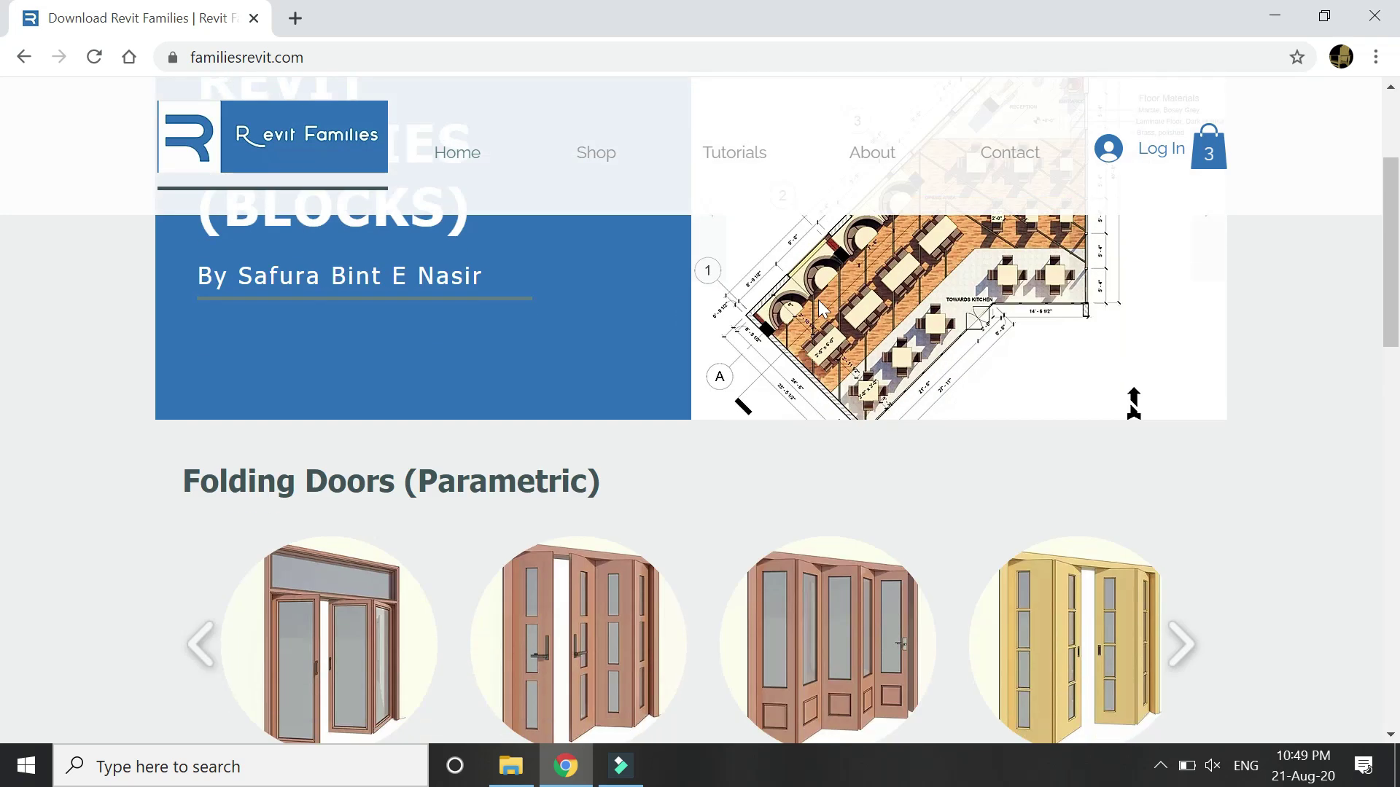
scroll(820, 354, "down", 2)
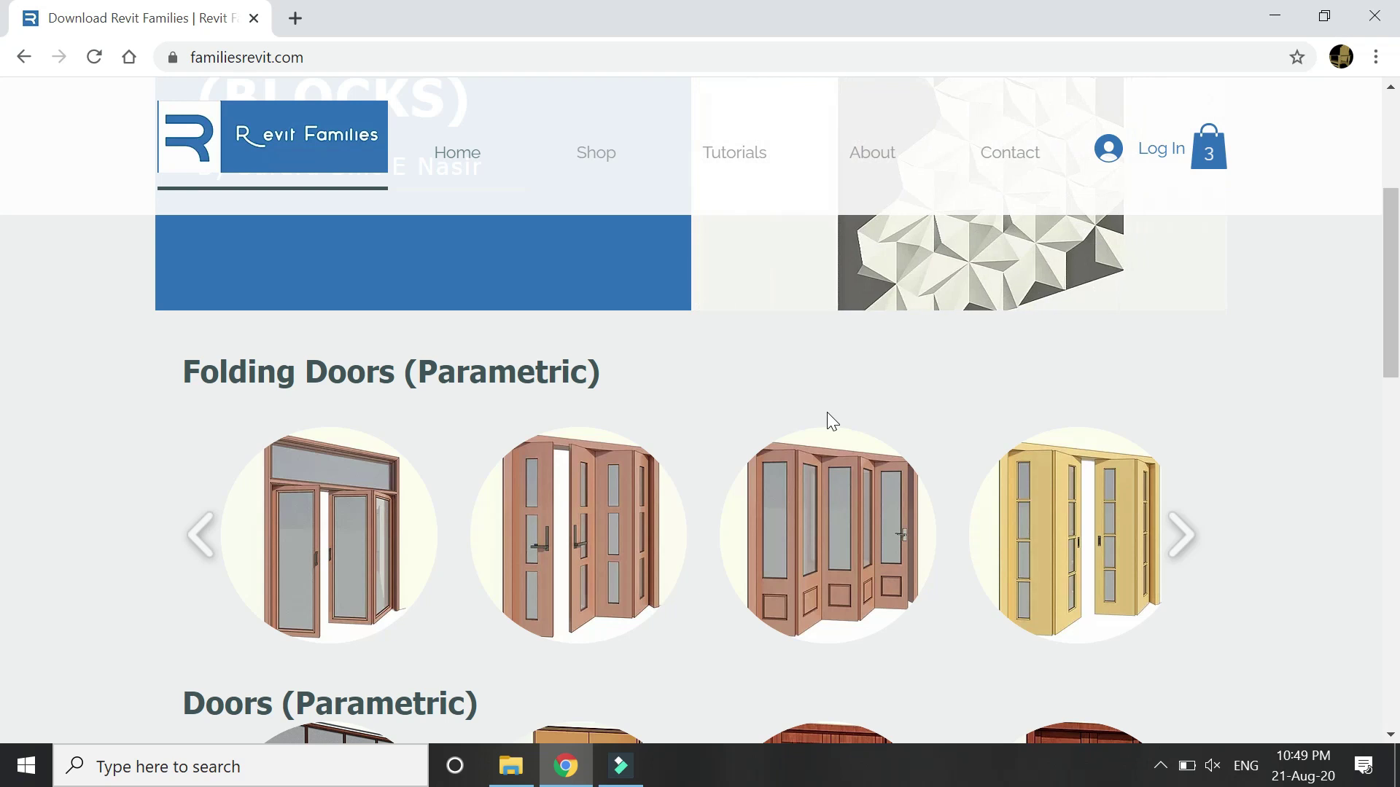
scroll(829, 415, "down", 2)
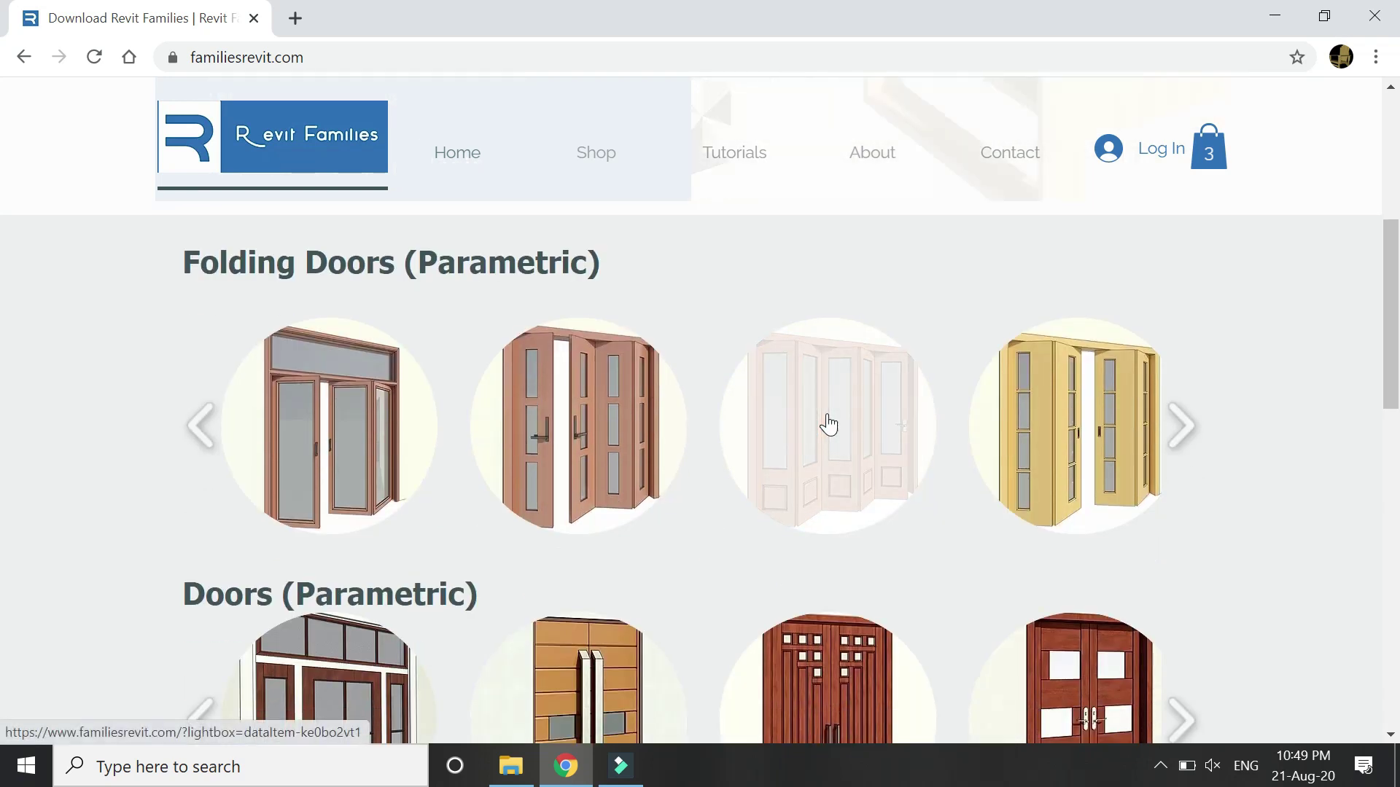
scroll(829, 424, "down", 3)
scroll(828, 424, "down", 1)
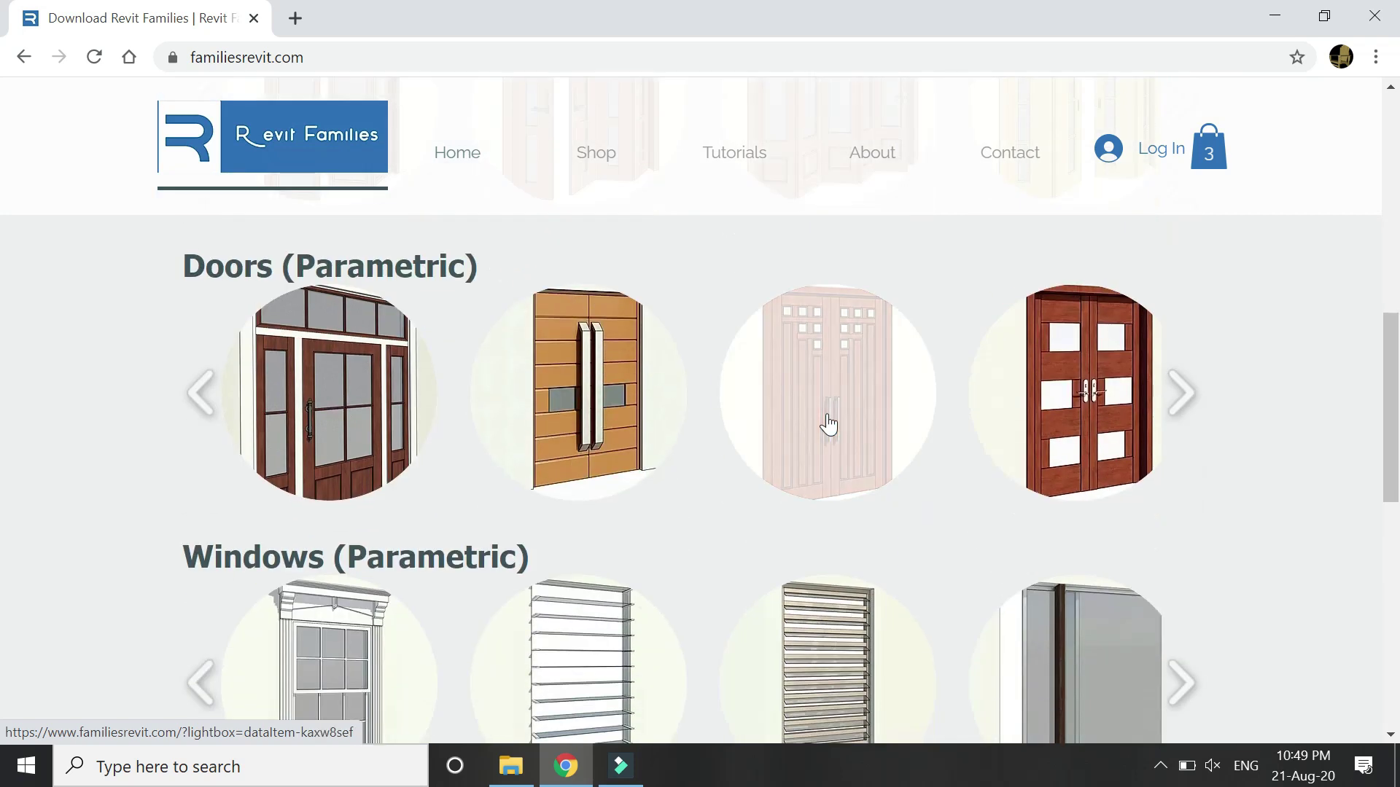
scroll(828, 425, "up", 4)
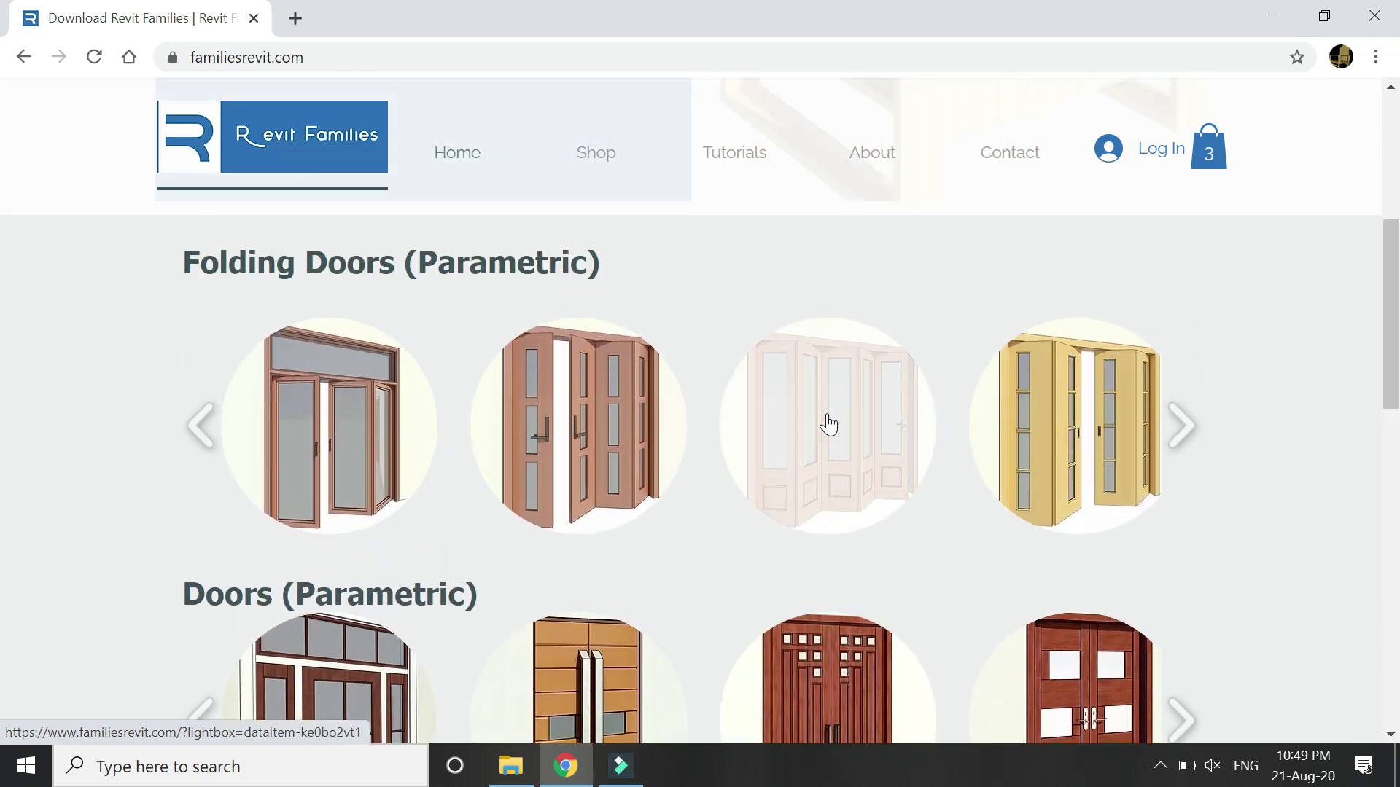
scroll(828, 424, "down", 1)
scroll(828, 424, "down", 10)
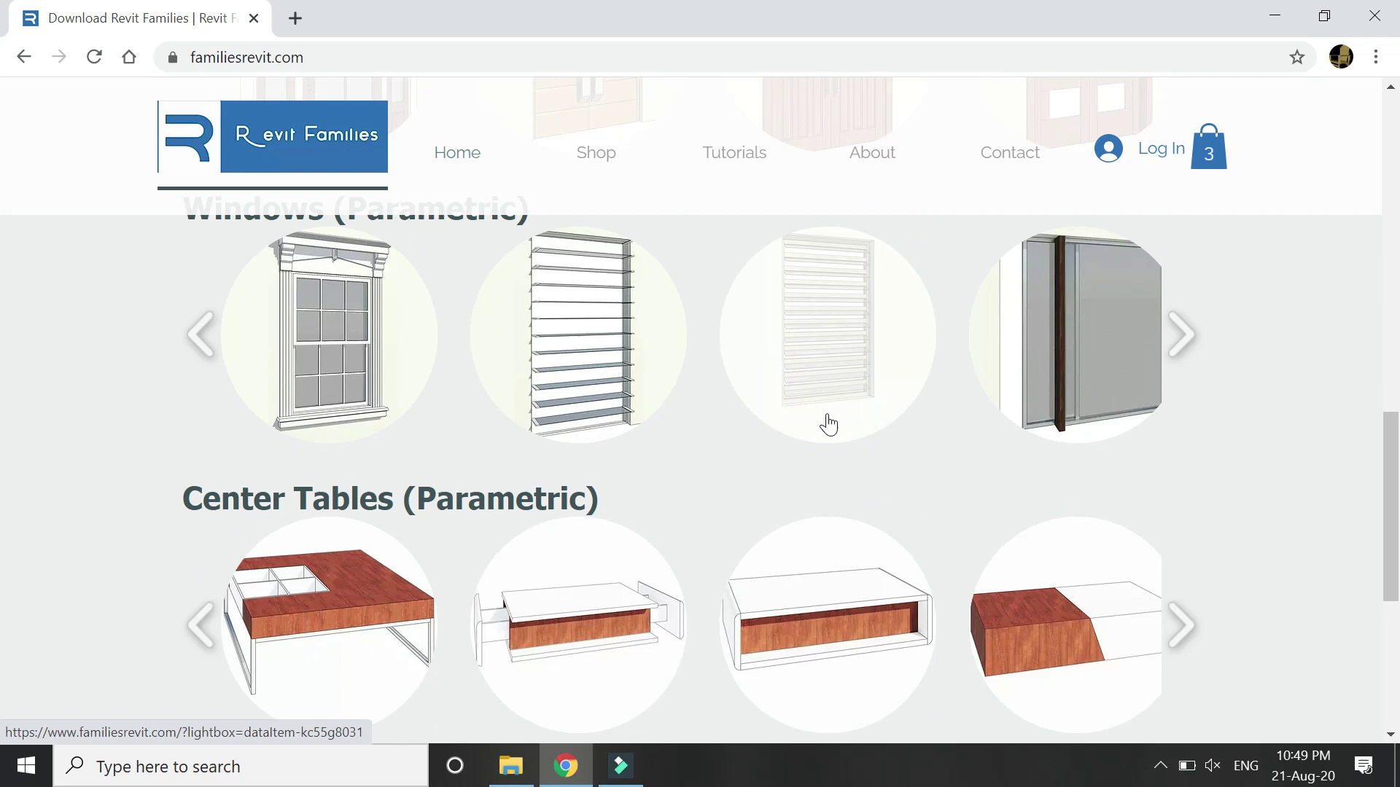
scroll(832, 421, "down", 2)
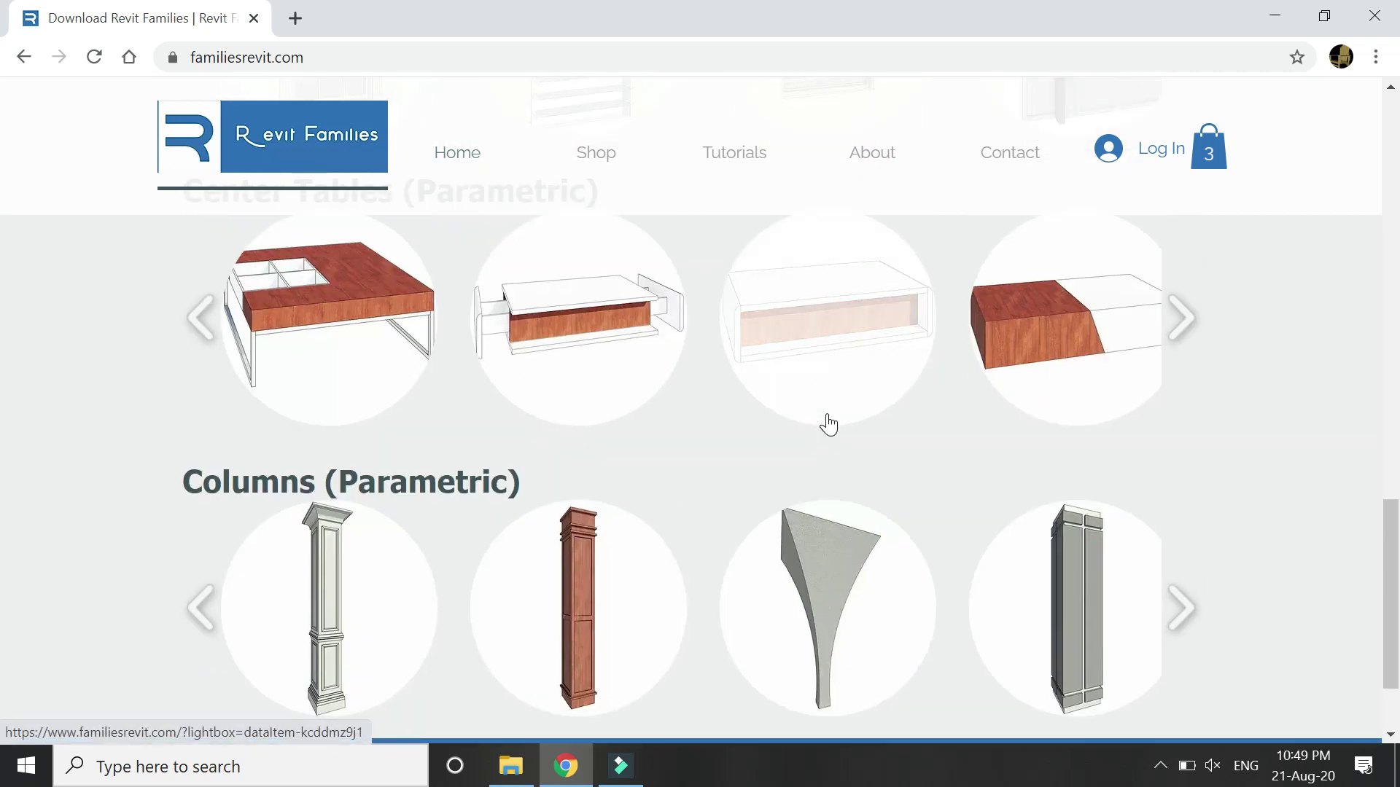
scroll(828, 424, "up", 5)
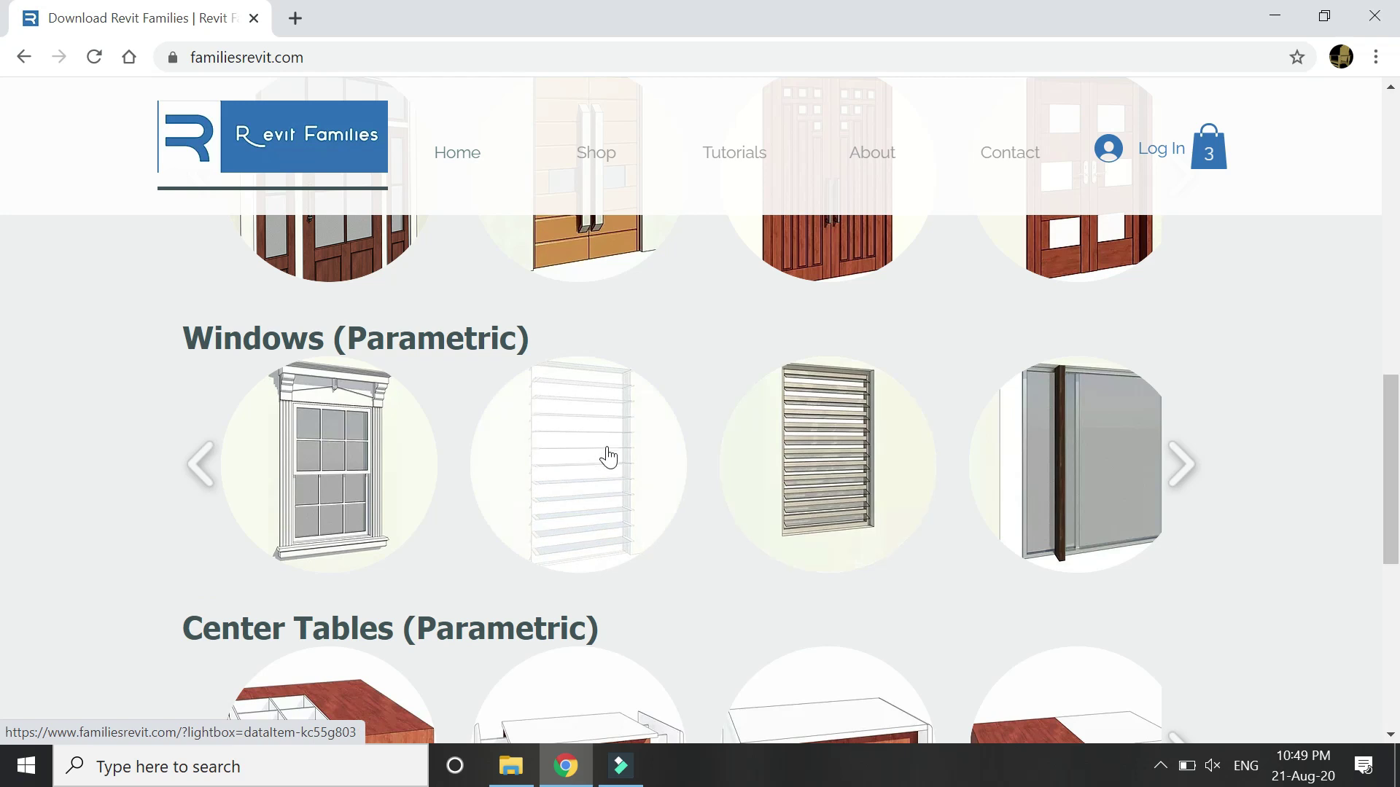
scroll(788, 477, "up", 3)
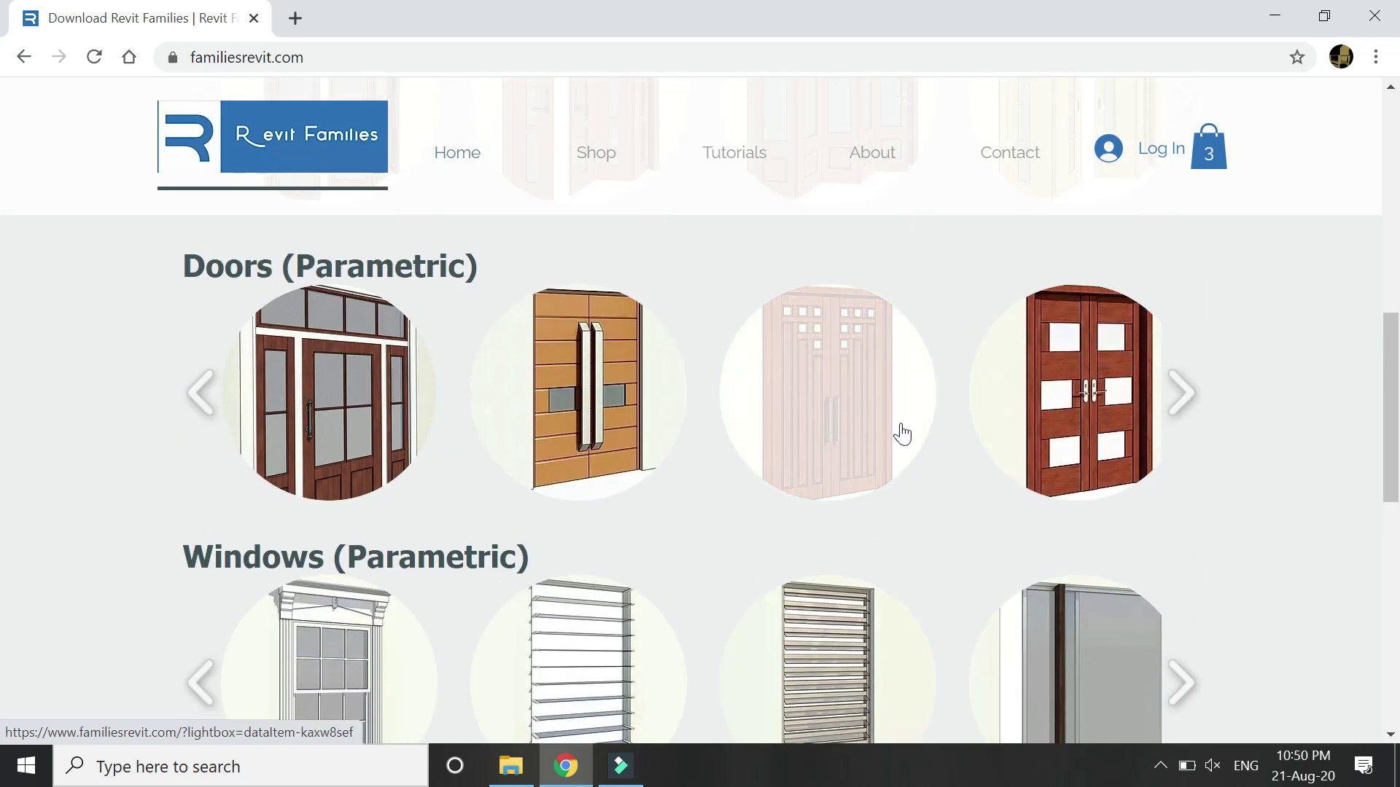
scroll(649, 490, "up", 3)
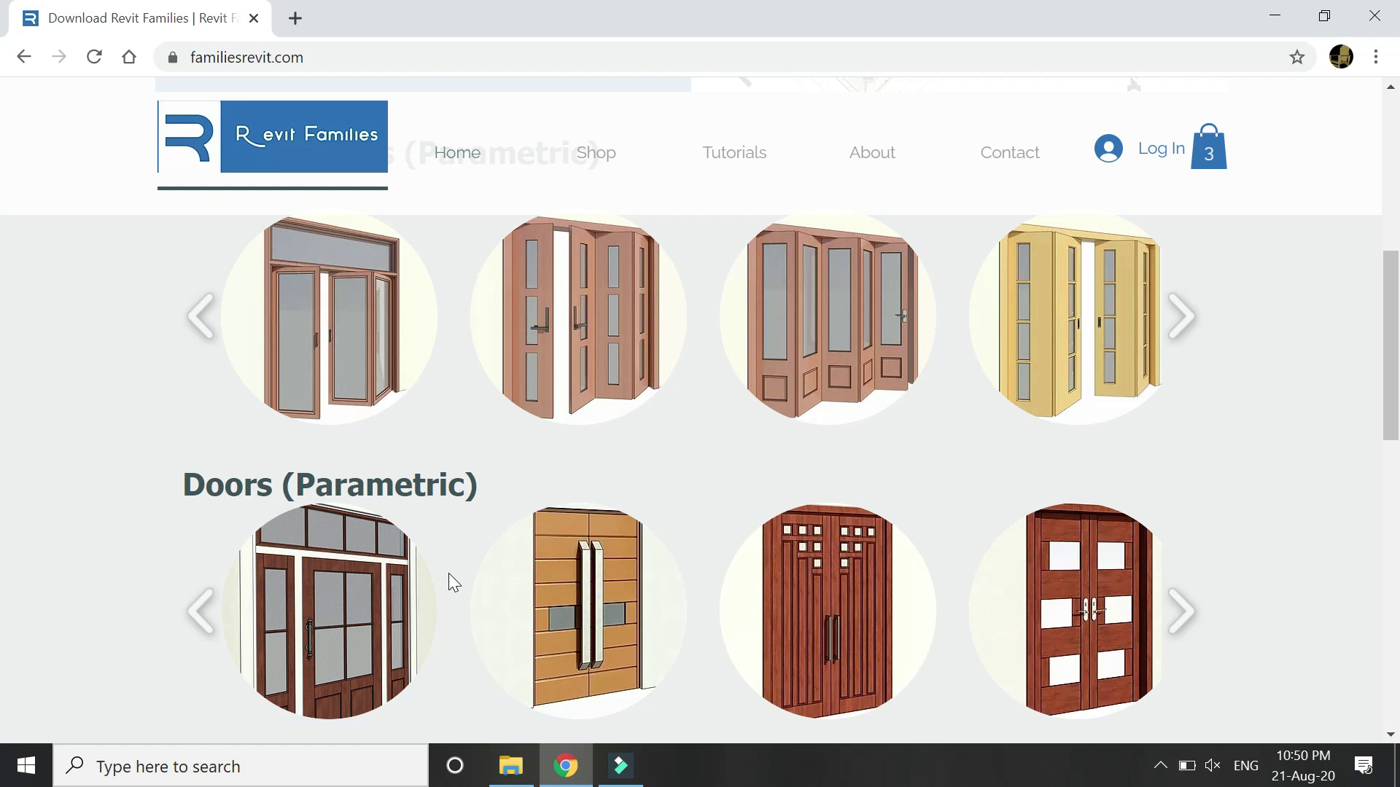
scroll(525, 537, "up", 3)
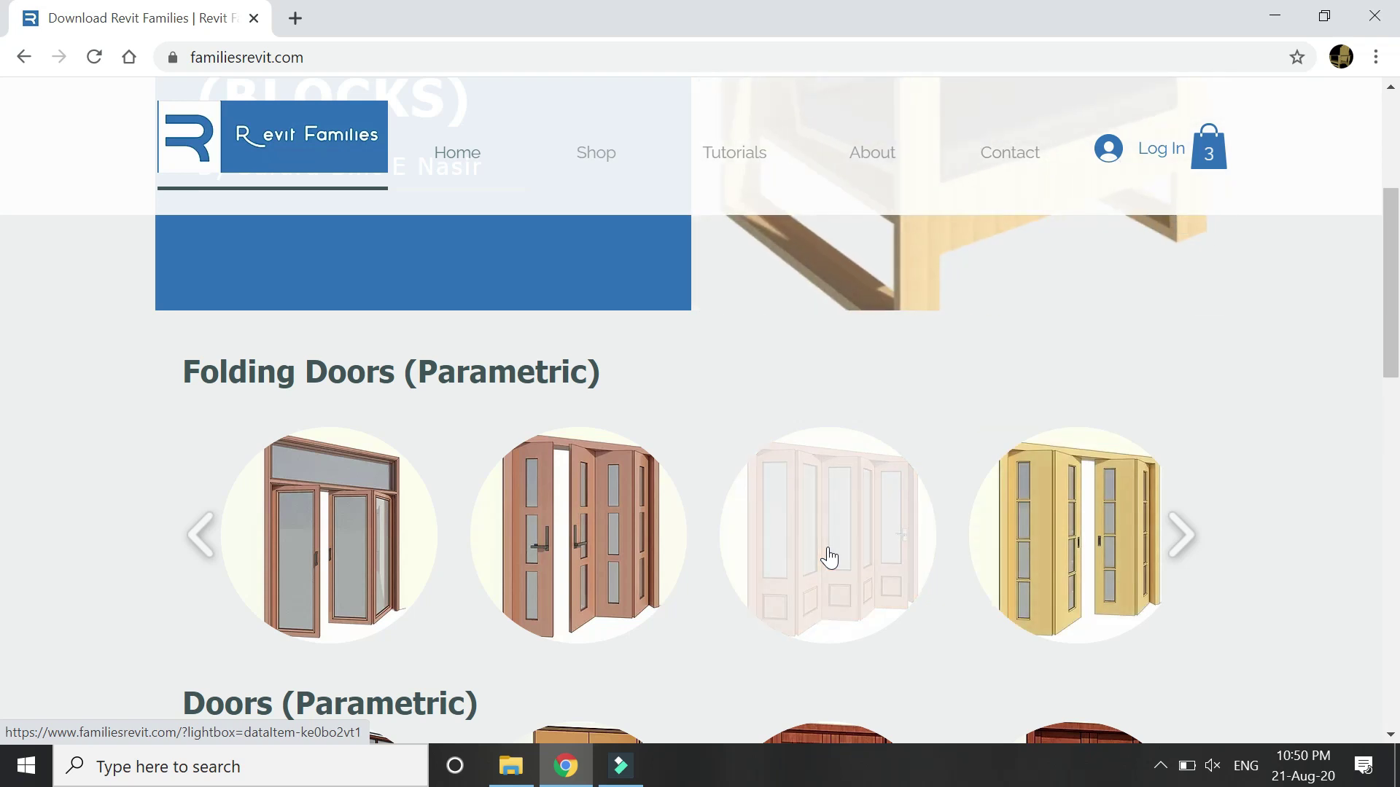
Step: Advance the Folding Doors (Parametric) carousel, then go to the Shop page
left_click(1181, 538)
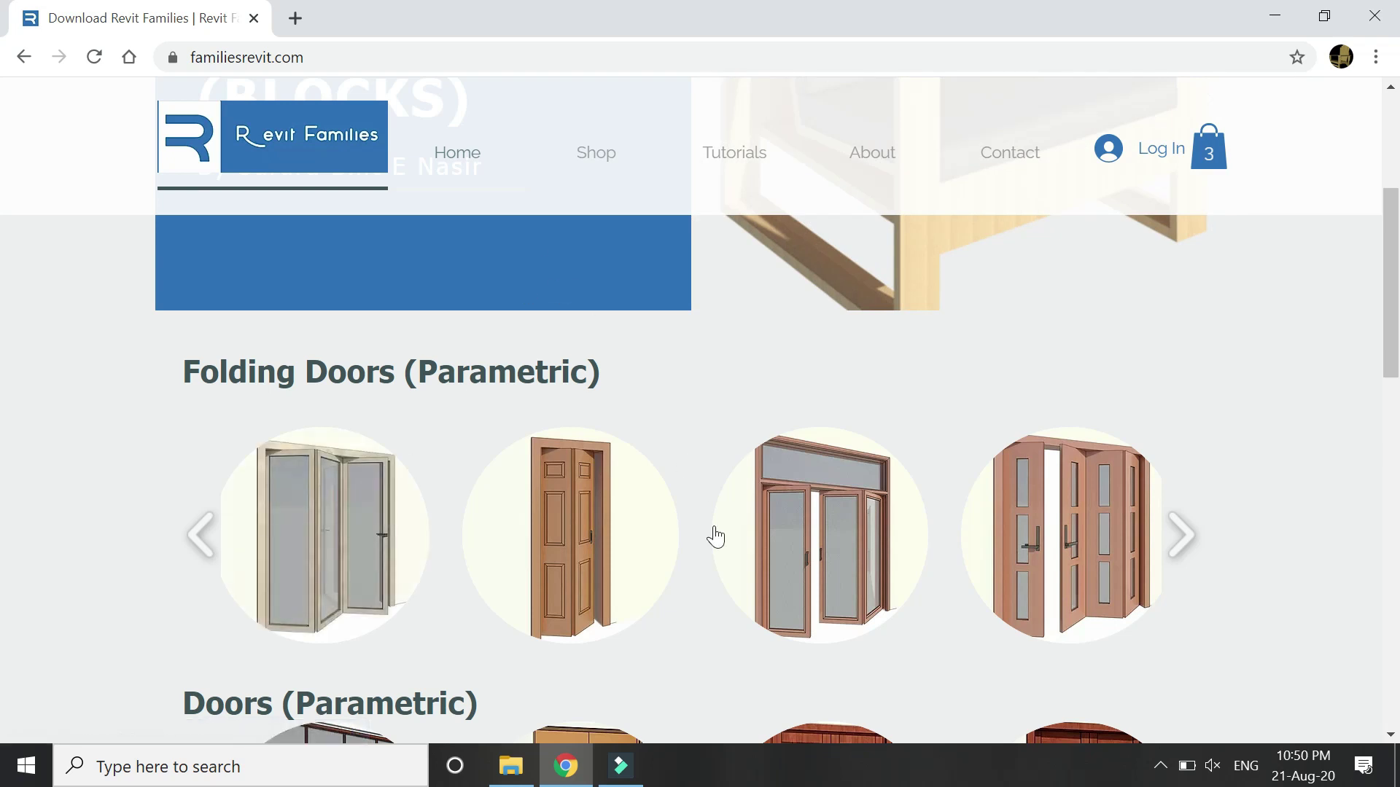
scroll(711, 511, "up", 5)
left_click(610, 155)
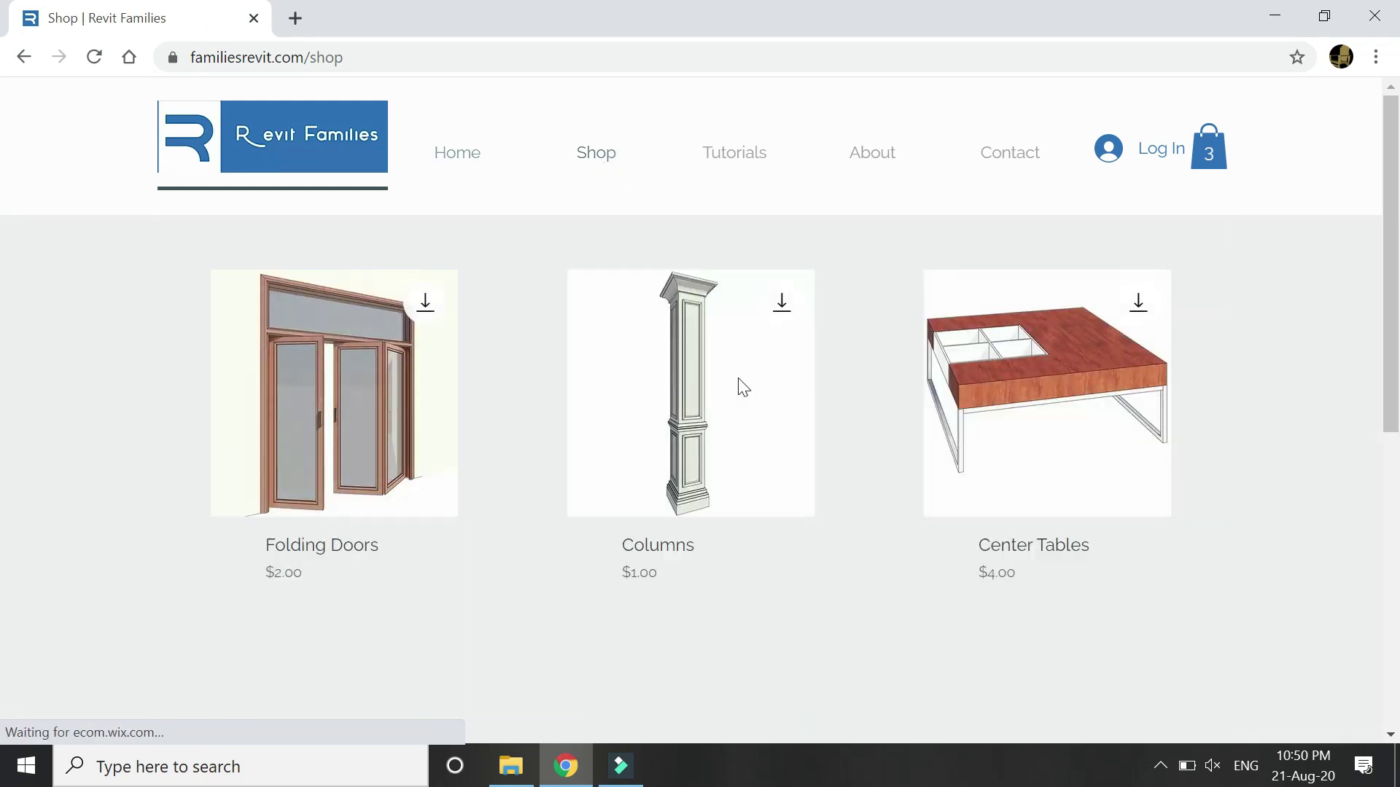
Step: Scroll down the Shop page listing Folding Doors, Columns and Center Tables
scroll(737, 484, "down", 3)
scroll(740, 437, "down", 1)
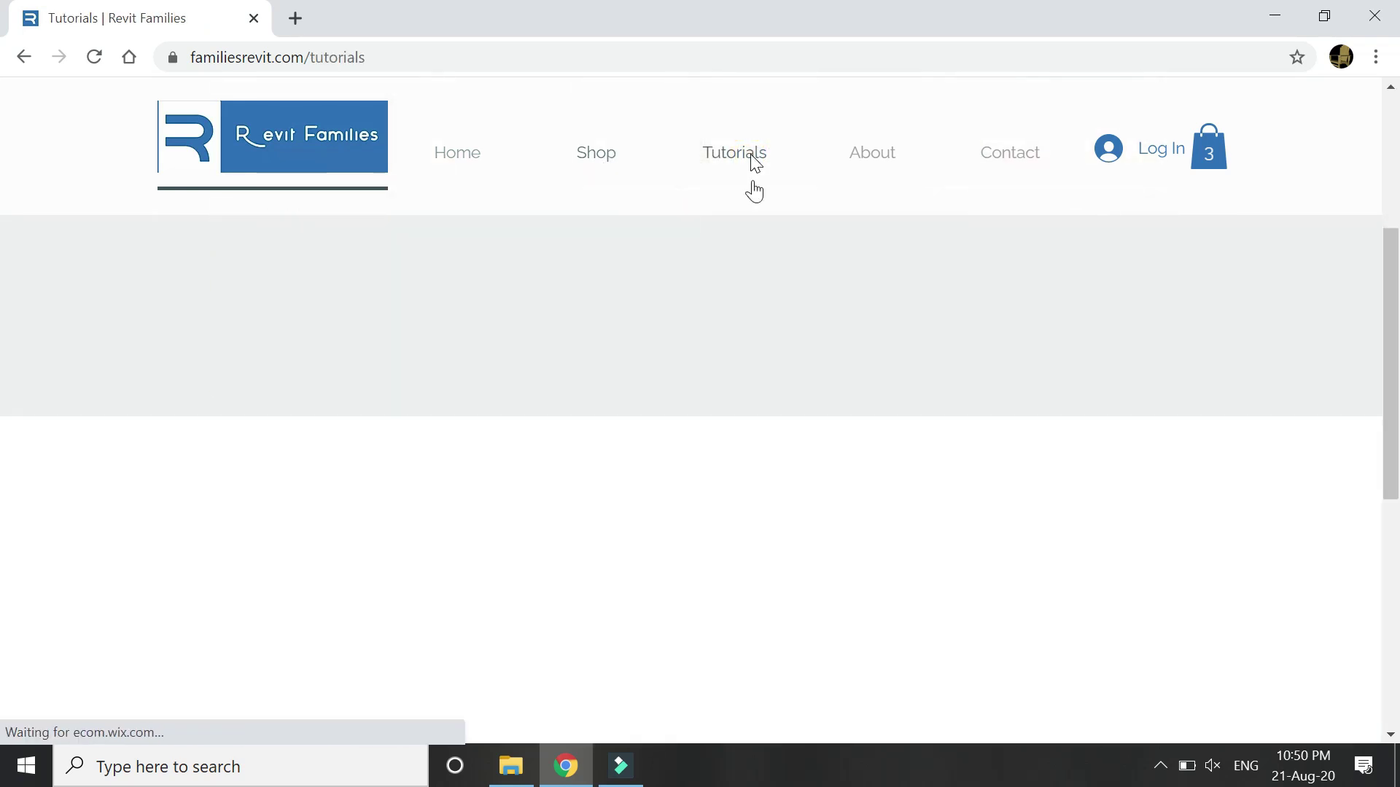
scroll(693, 481, "down", 2)
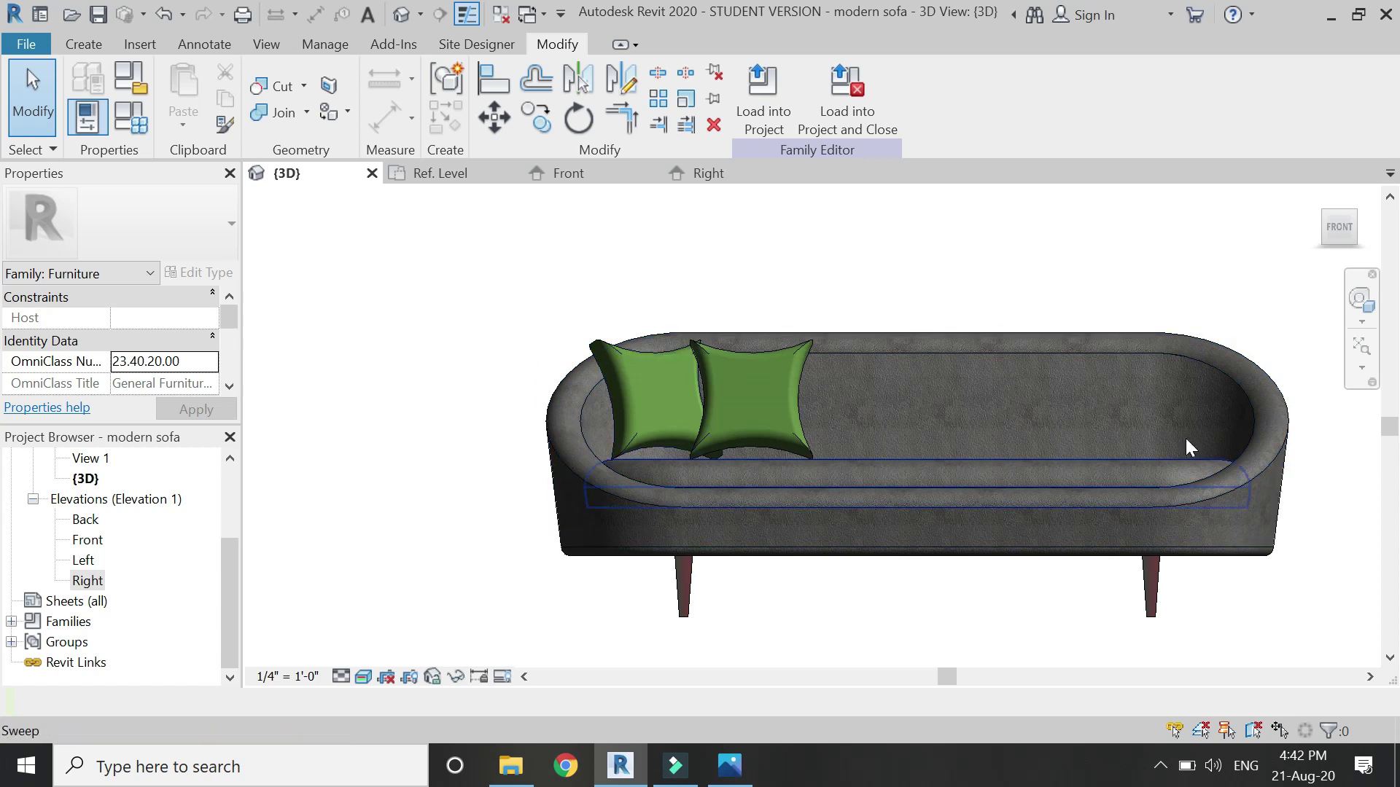
Step: Set a pivot on the sofa with the navigation wheel and orbit it to several angles
left_click(1367, 312)
left_click_drag(793, 354, 806, 349)
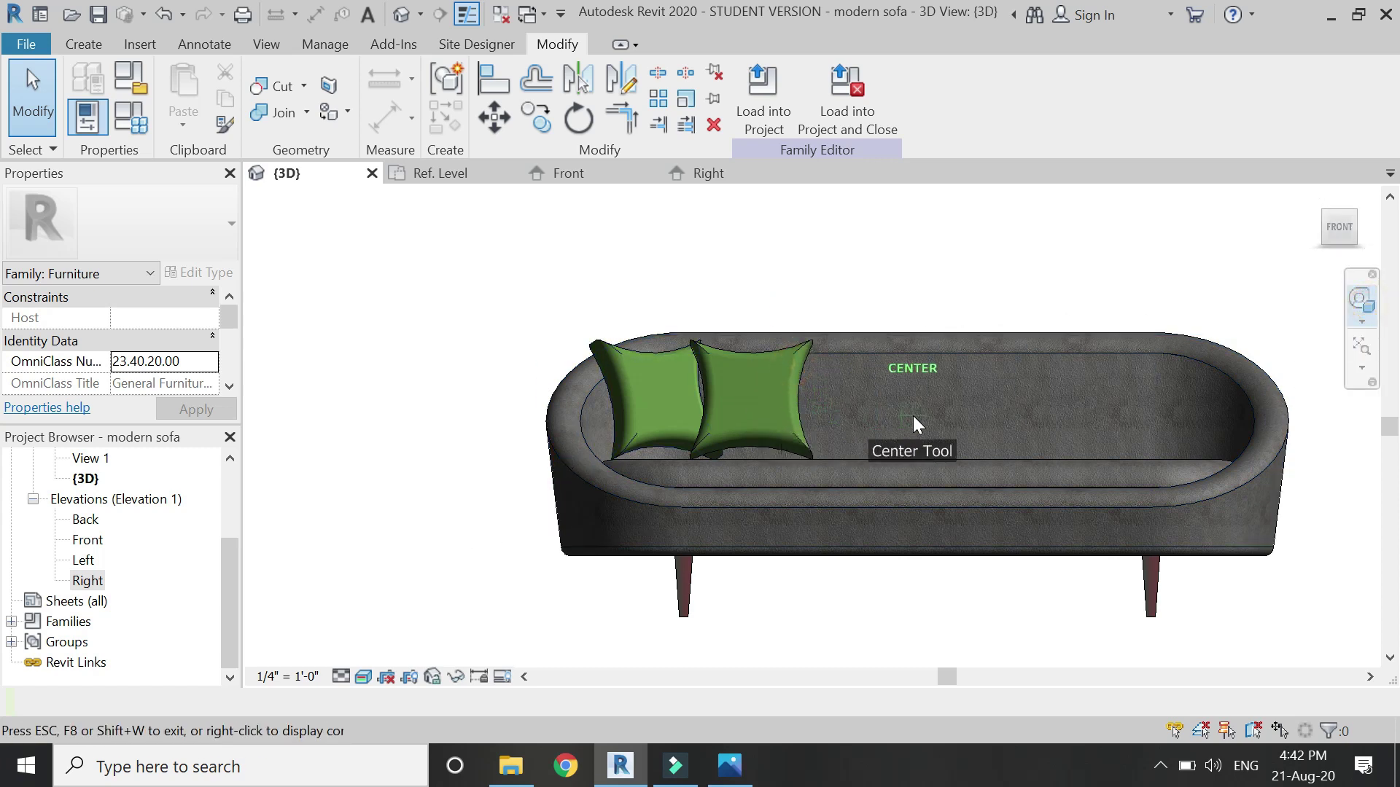
left_click_drag(913, 416, 930, 440)
left_click_drag(912, 511, 777, 397)
key("Escape")
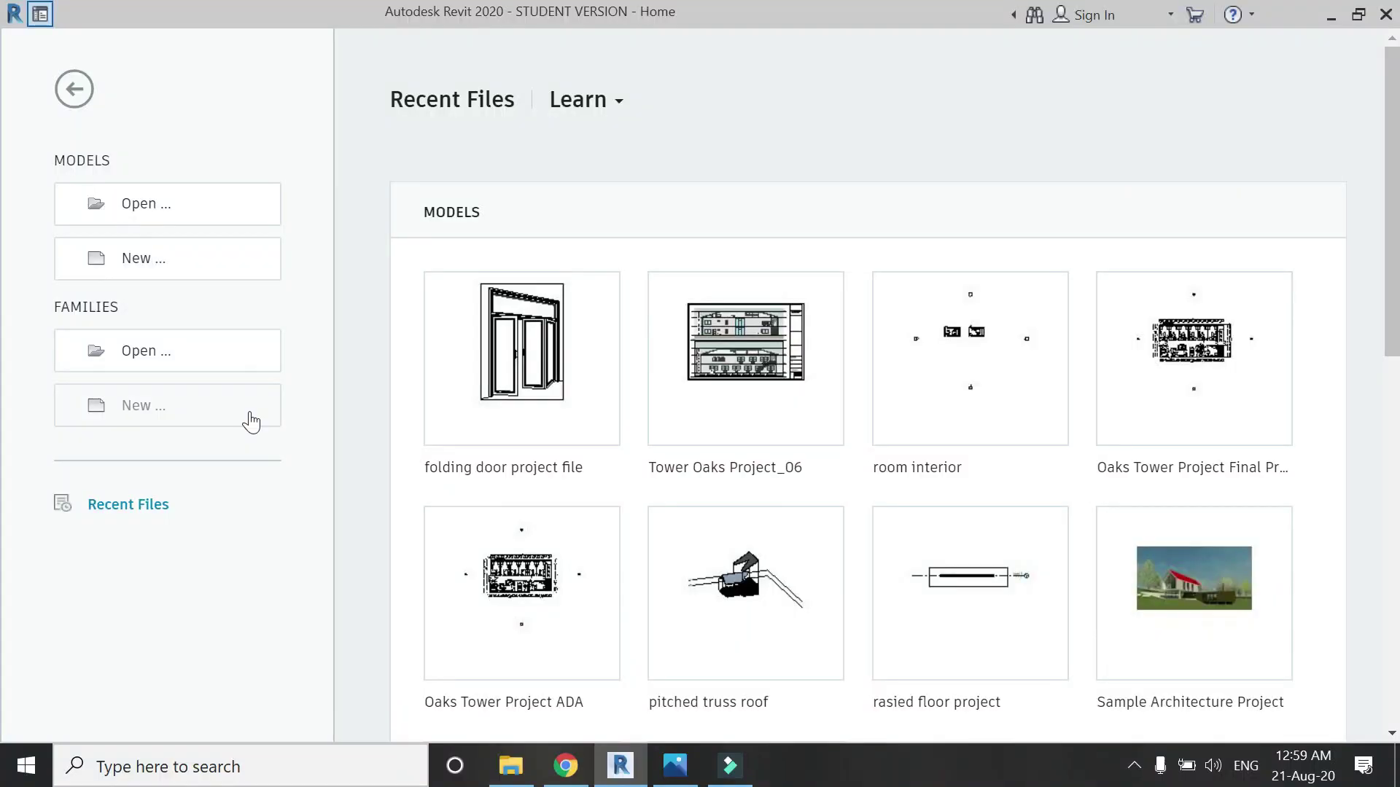
Step: Create a new family from the Furniture.rft template and show its Front elevation
left_click(249, 416)
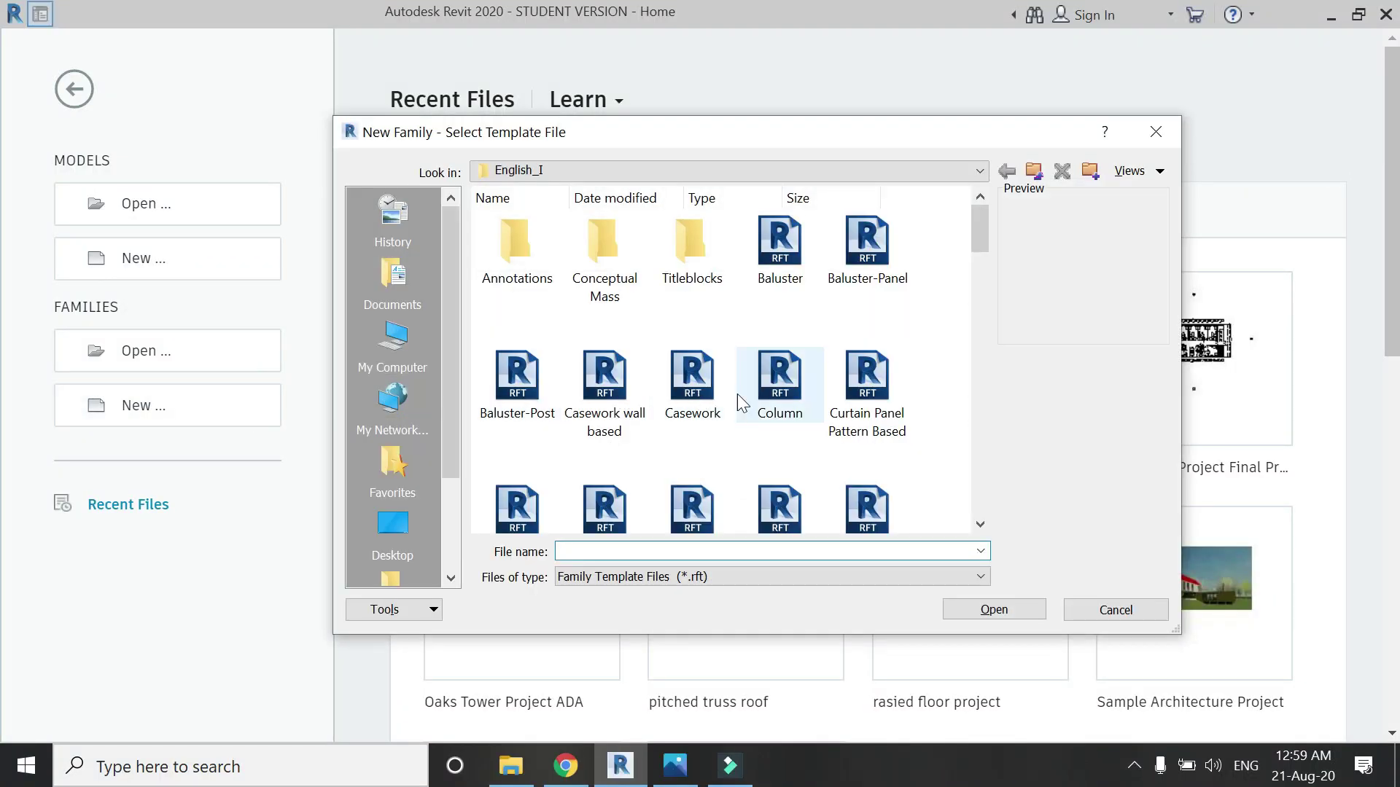
left_click(706, 393)
scroll(706, 392, "down", 3)
left_click(587, 383)
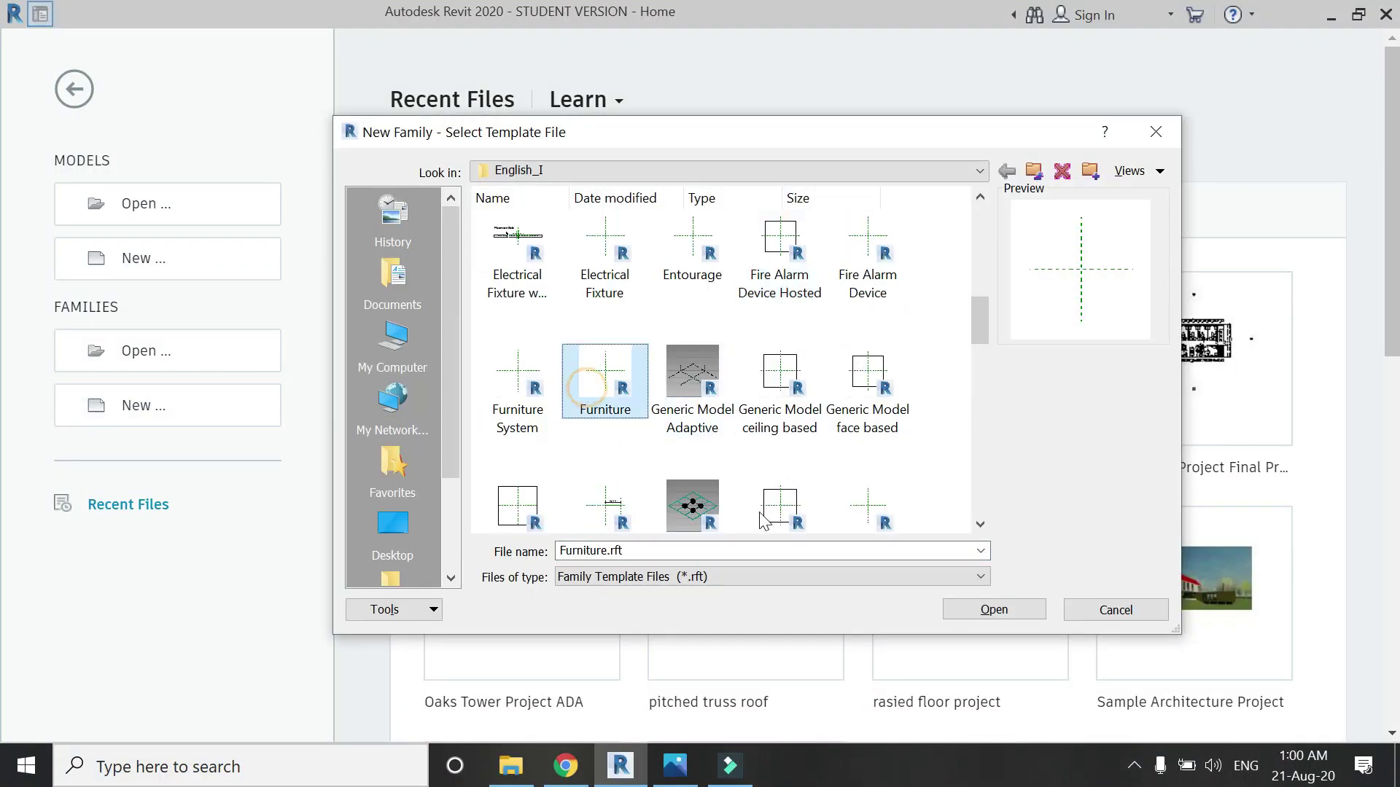
left_click(993, 609)
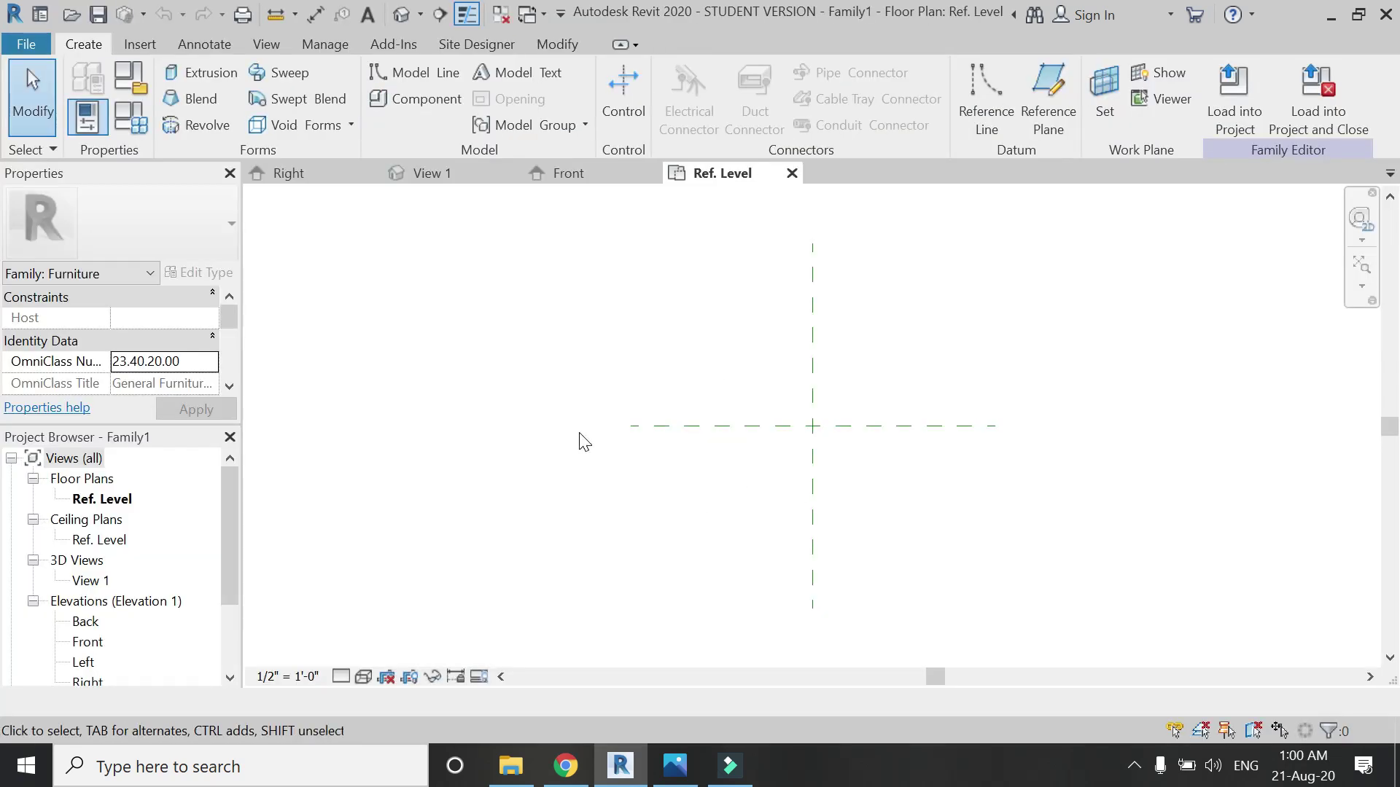
left_click(595, 177)
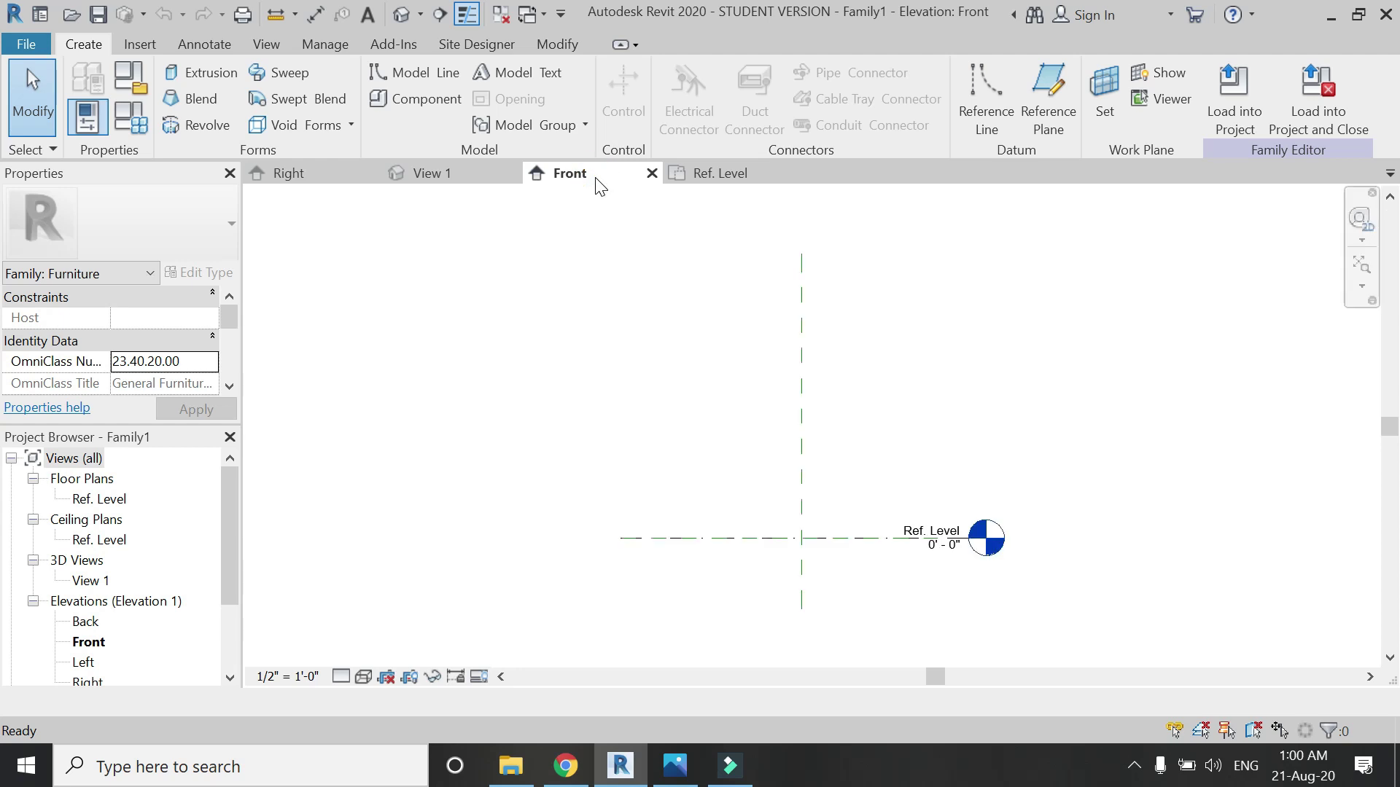
scroll(793, 540, "up", 2)
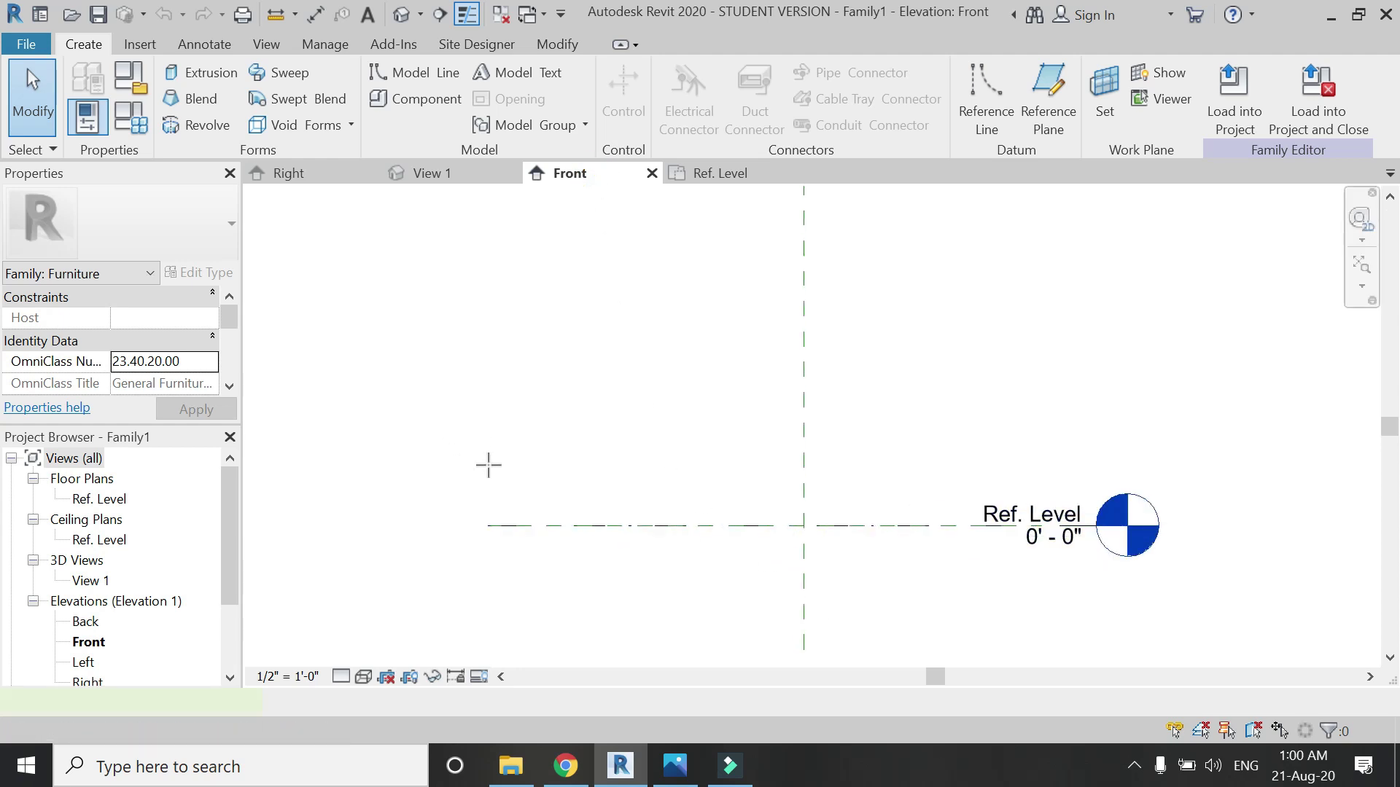
Step: Draw four horizontal reference planes above Ref. Level: three close together, one much higher
key("r")
key("p")
left_click(490, 488)
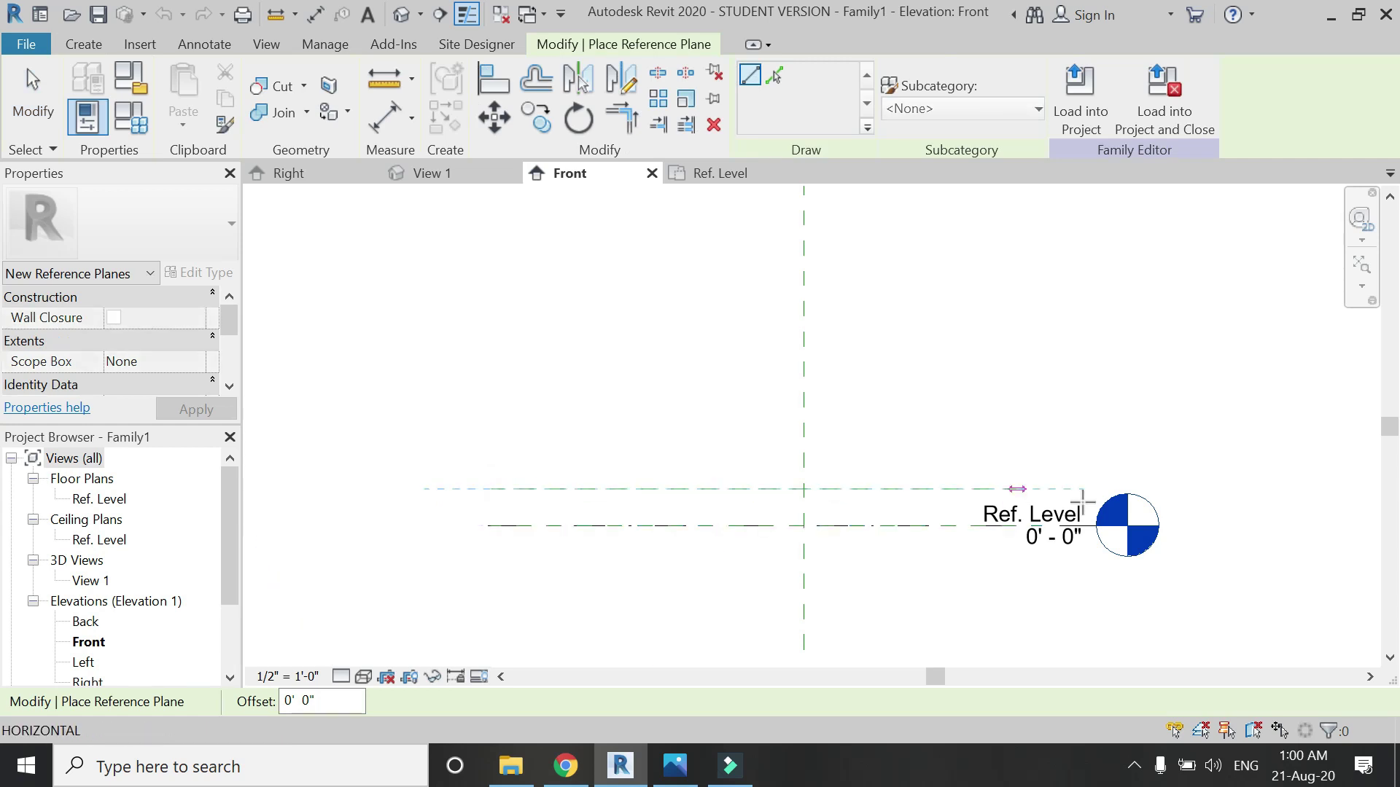
left_click(1138, 488)
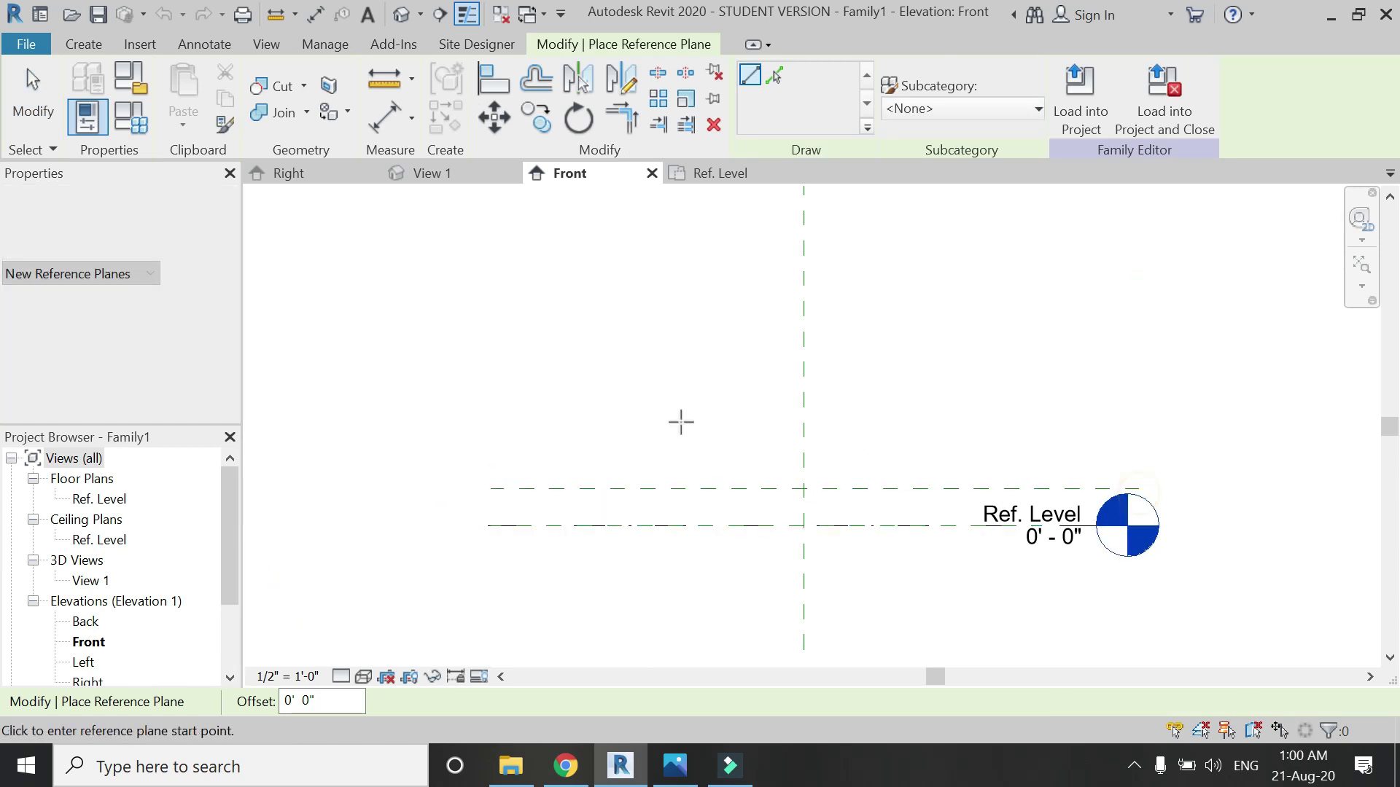
left_click(490, 465)
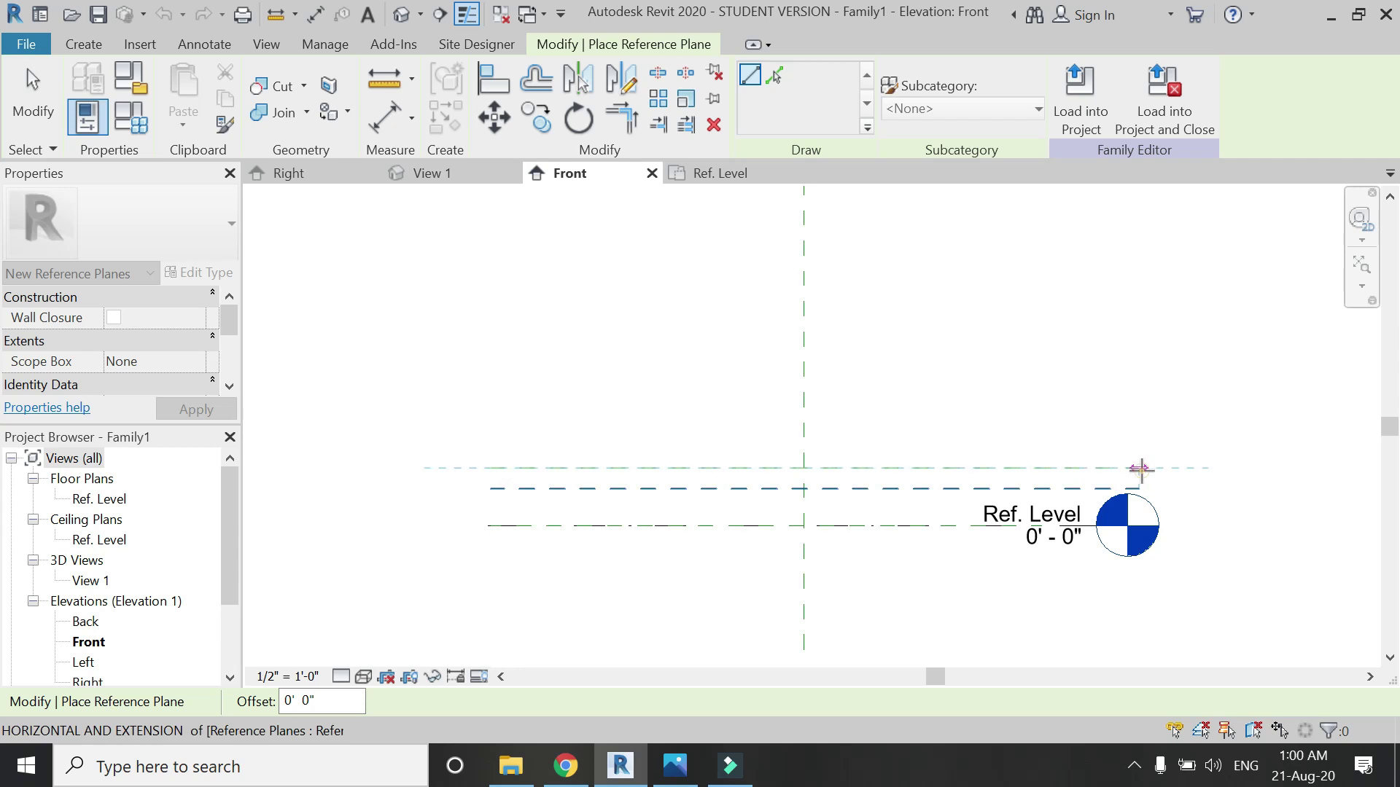
left_click(1141, 469)
left_click(491, 447)
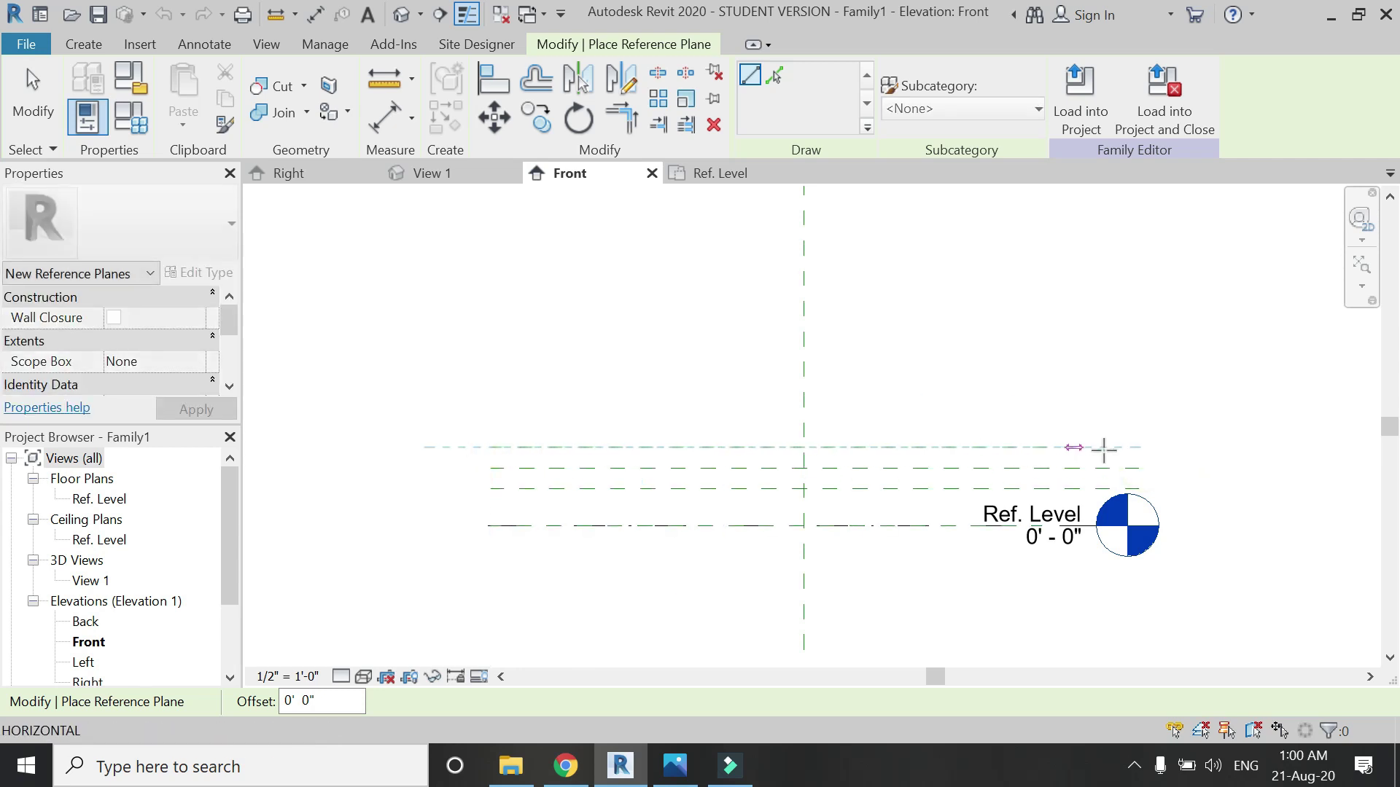
left_click(1137, 447)
left_click(491, 343)
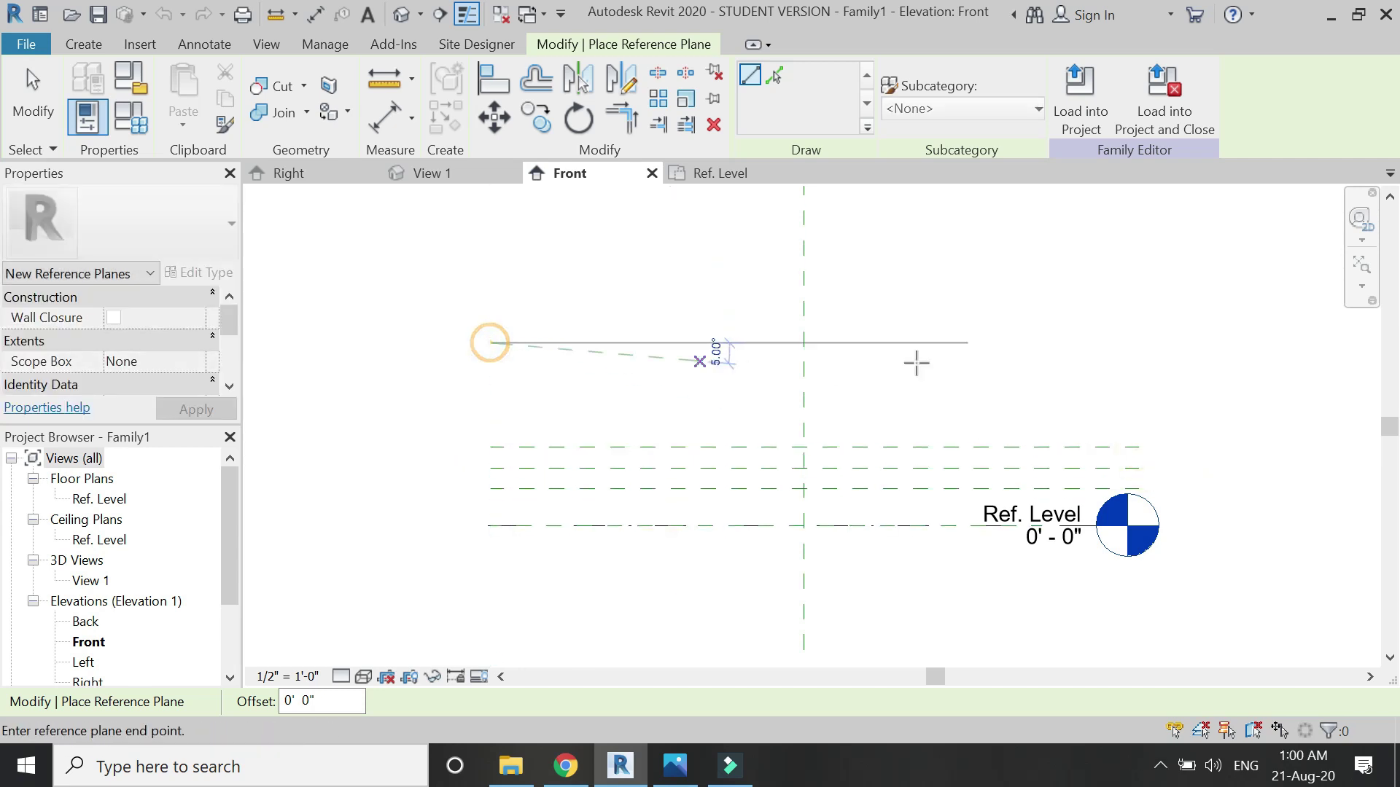
left_click(1137, 343)
key("Escape")
key("Escape")
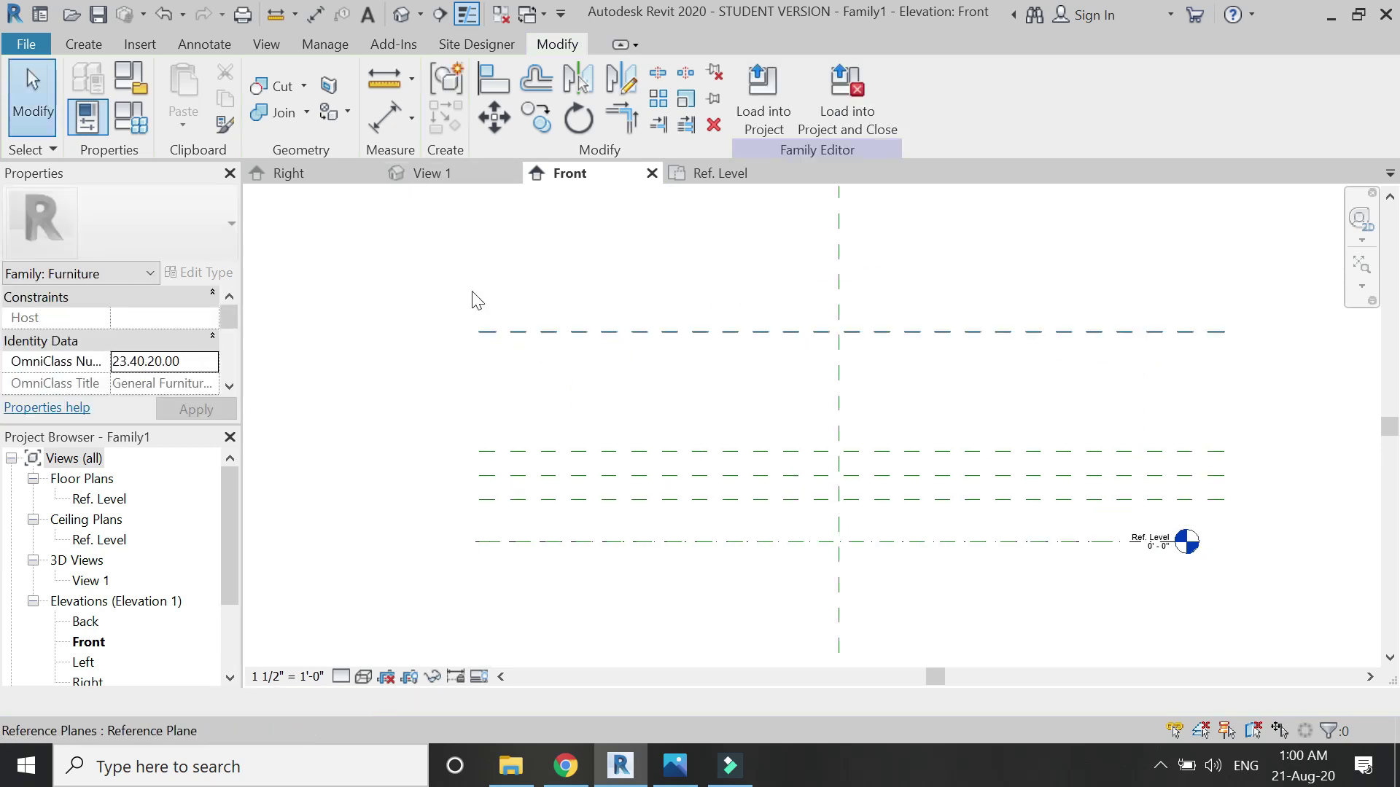
left_click(387, 116)
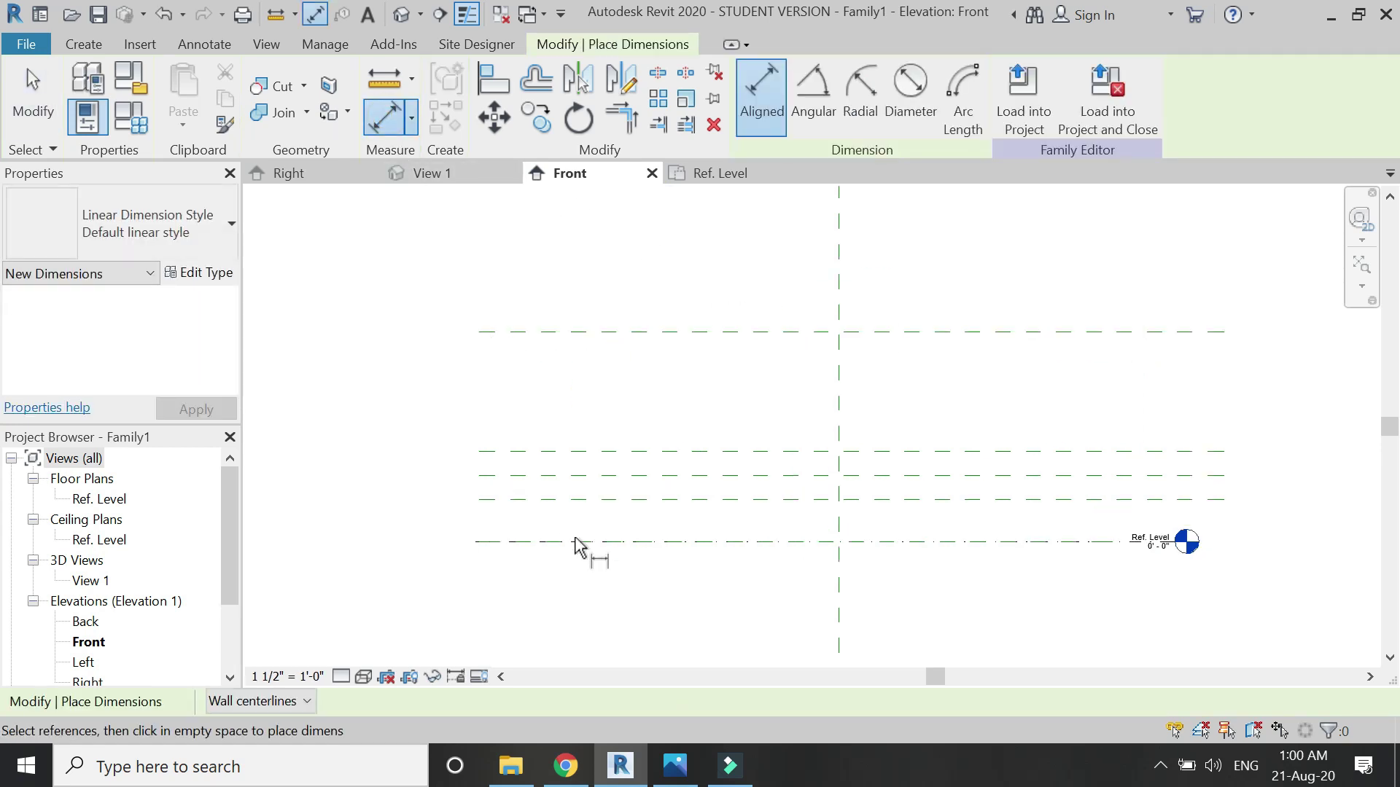
Step: Dimension the planes from Ref. Level: 1'-3" height and 2'-11" overall height
left_click(603, 500)
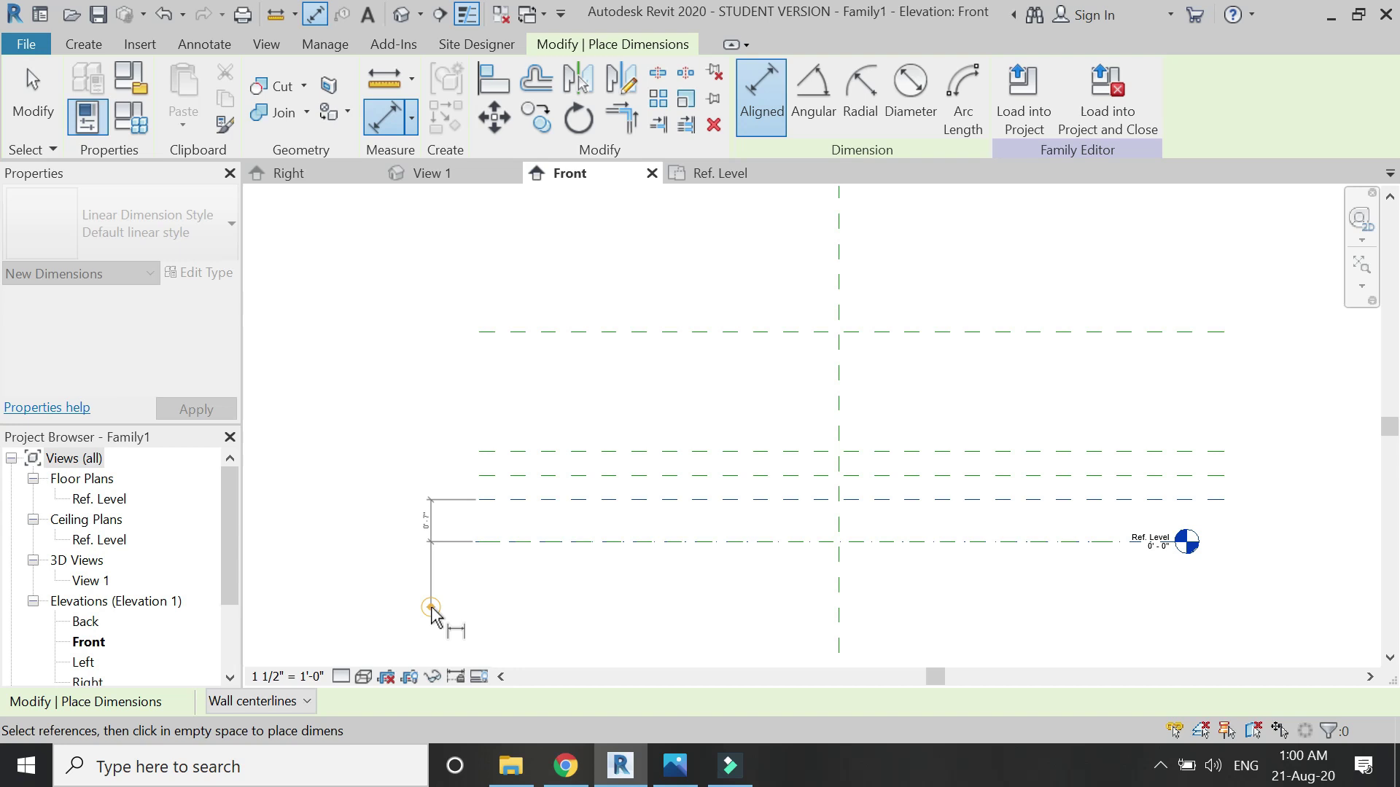
left_click(538, 452)
left_click(536, 546)
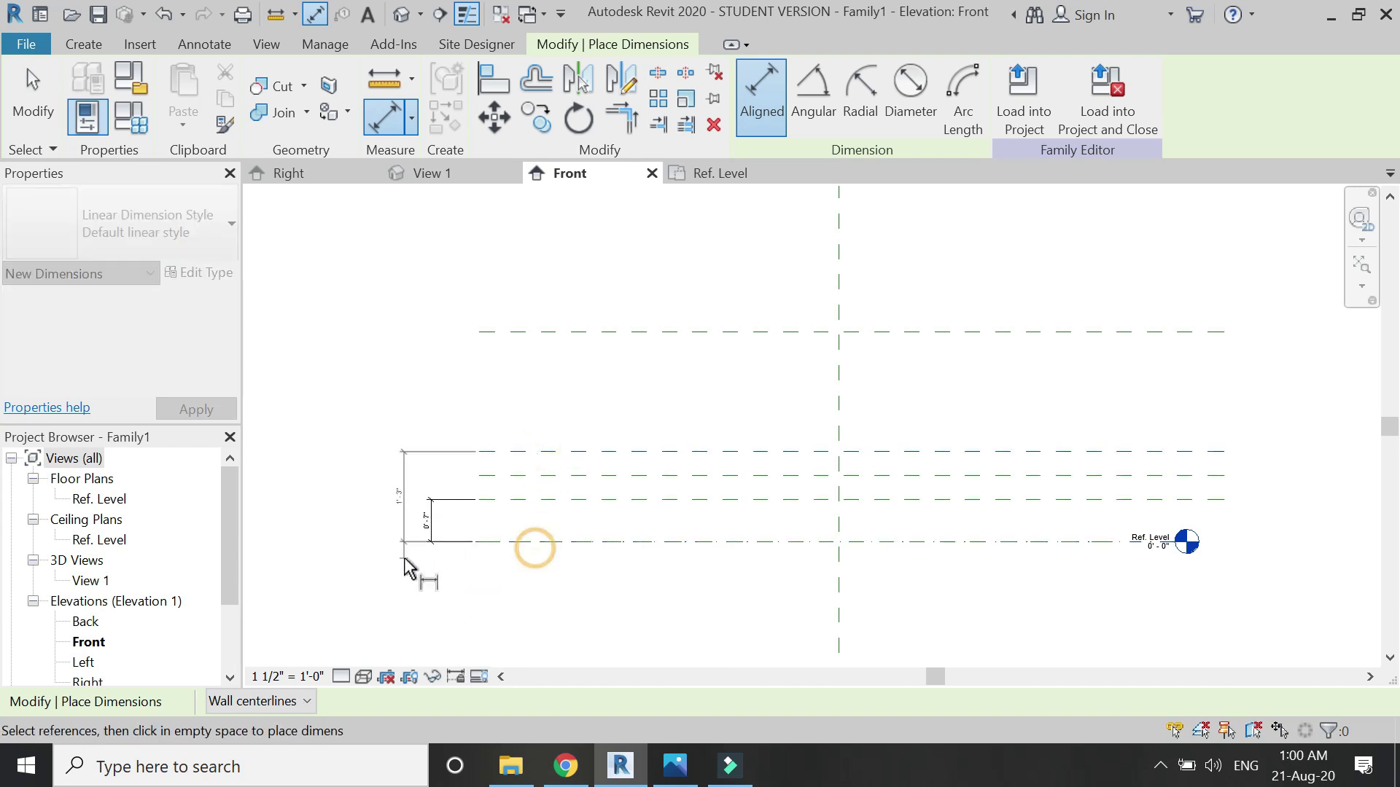
left_click(393, 557)
left_click(603, 333)
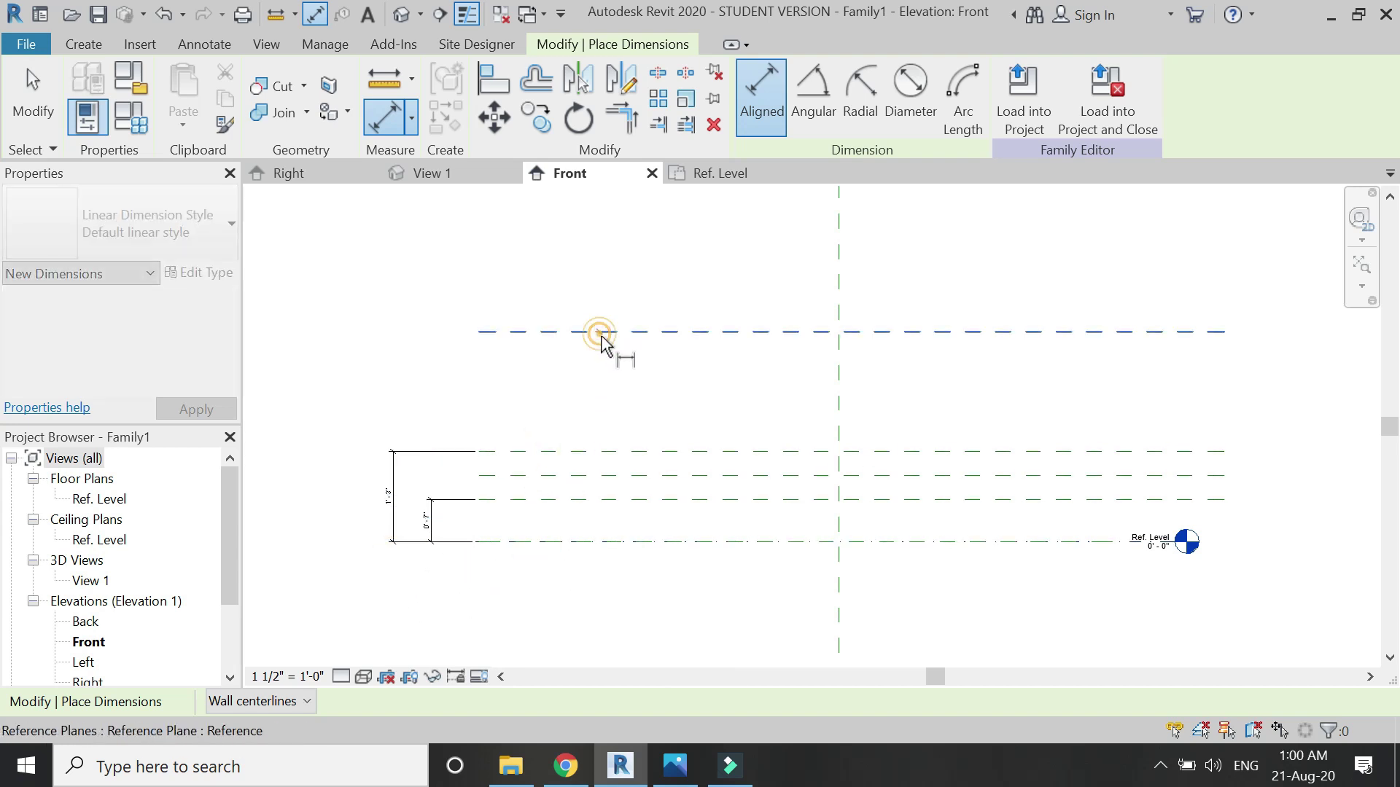
left_click(607, 545)
left_click(357, 561)
key("Escape")
key("Escape")
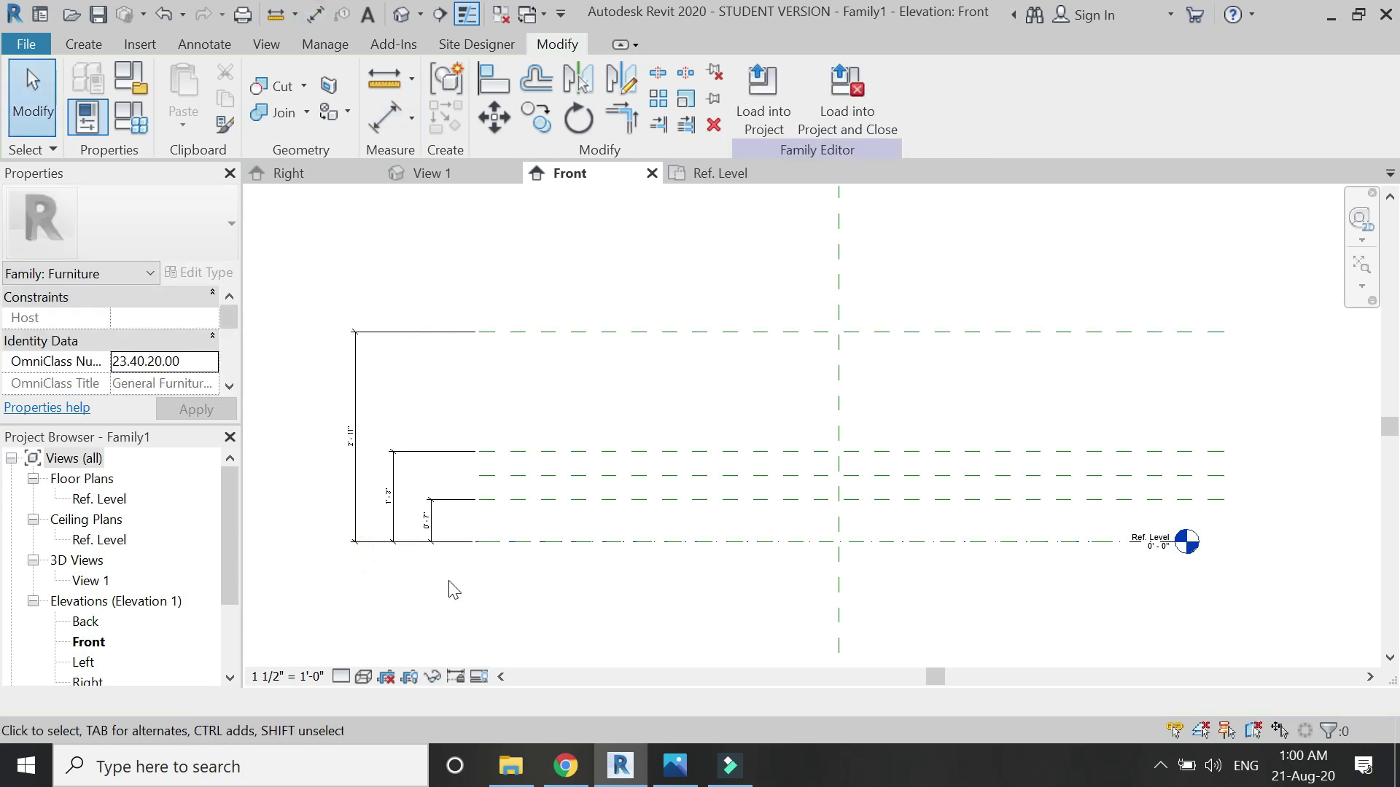
Step: Draw two vertical reference planes, one left and one right of centre
key("r")
key("p")
left_click(701, 255)
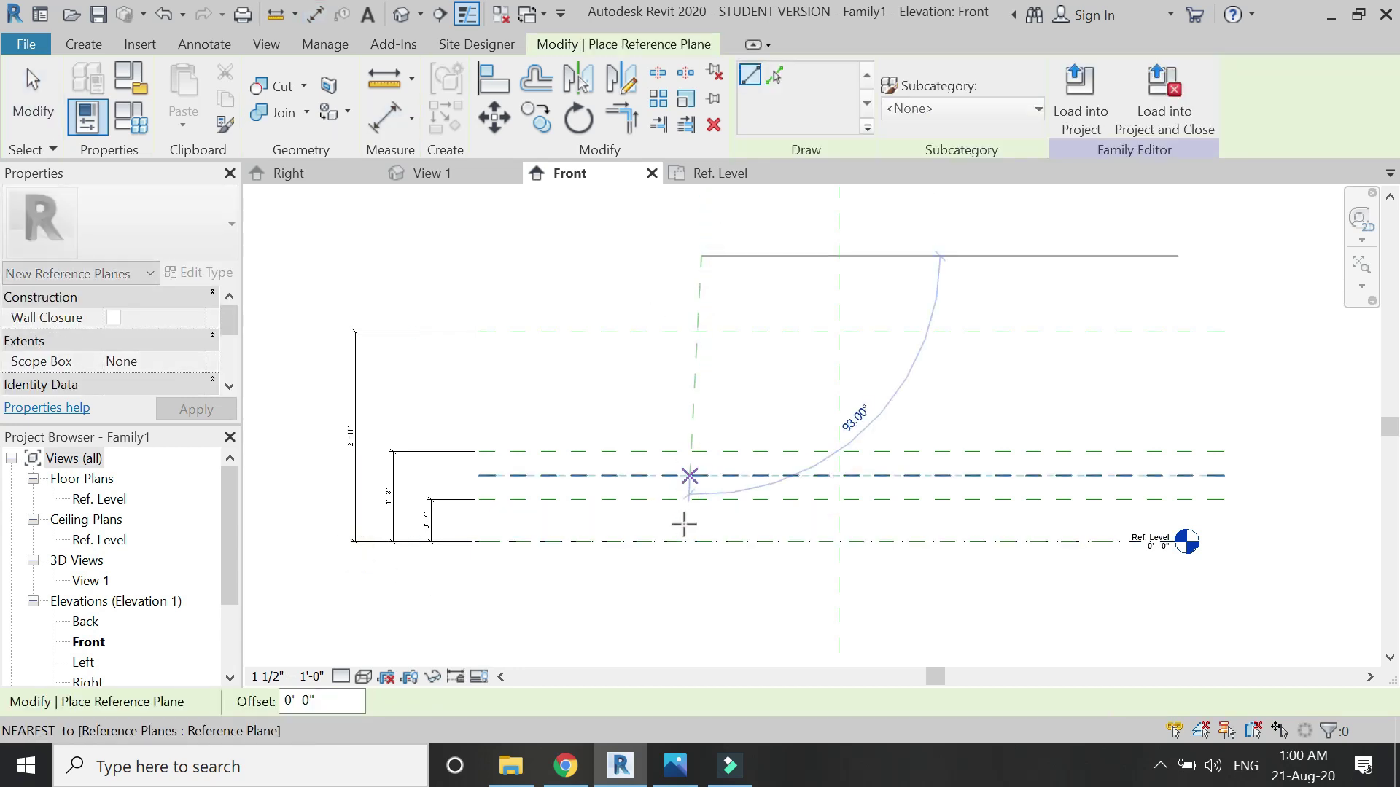
left_click(701, 619)
left_click(977, 256)
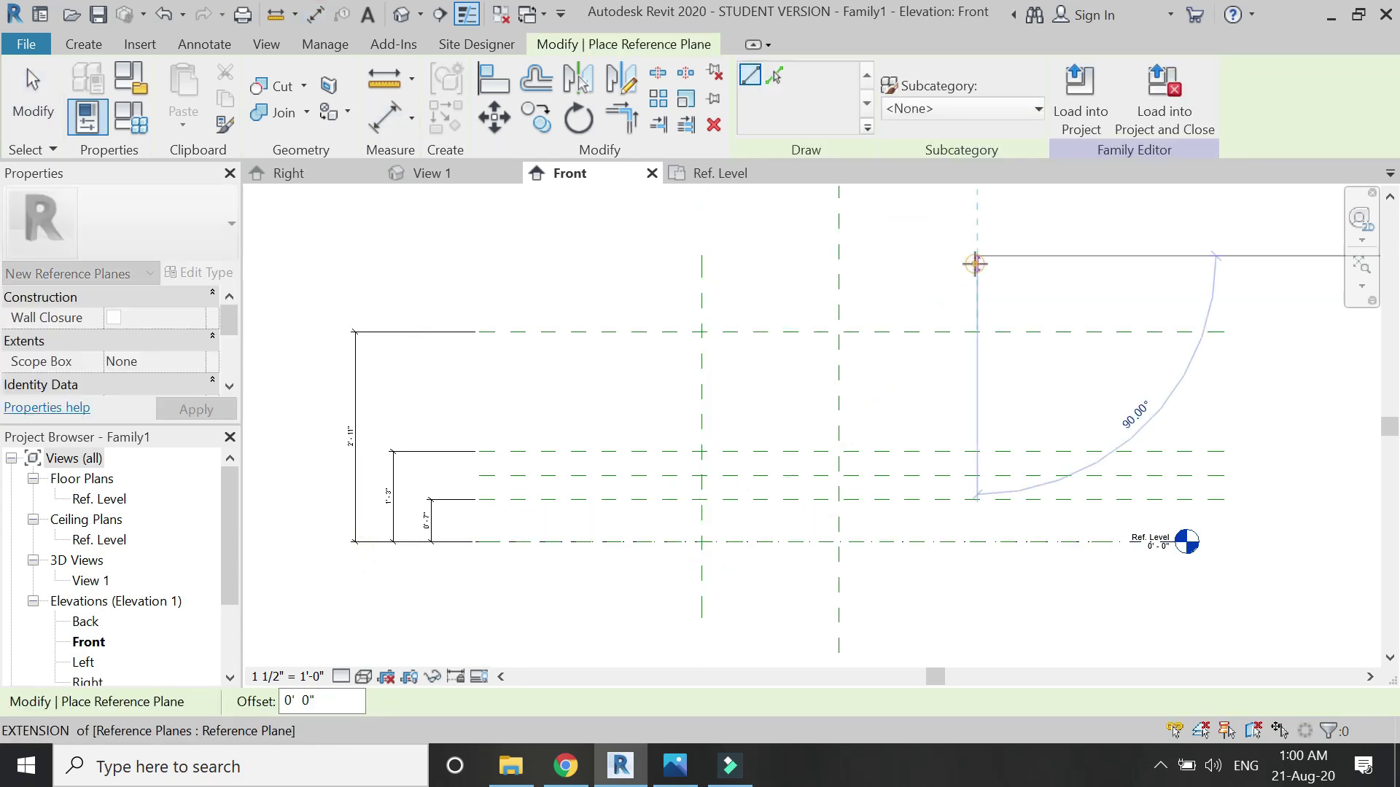
left_click(977, 619)
Step: Dimension the vertical planes across the centre as EQ, plus an overall width dimension
left_click(390, 121)
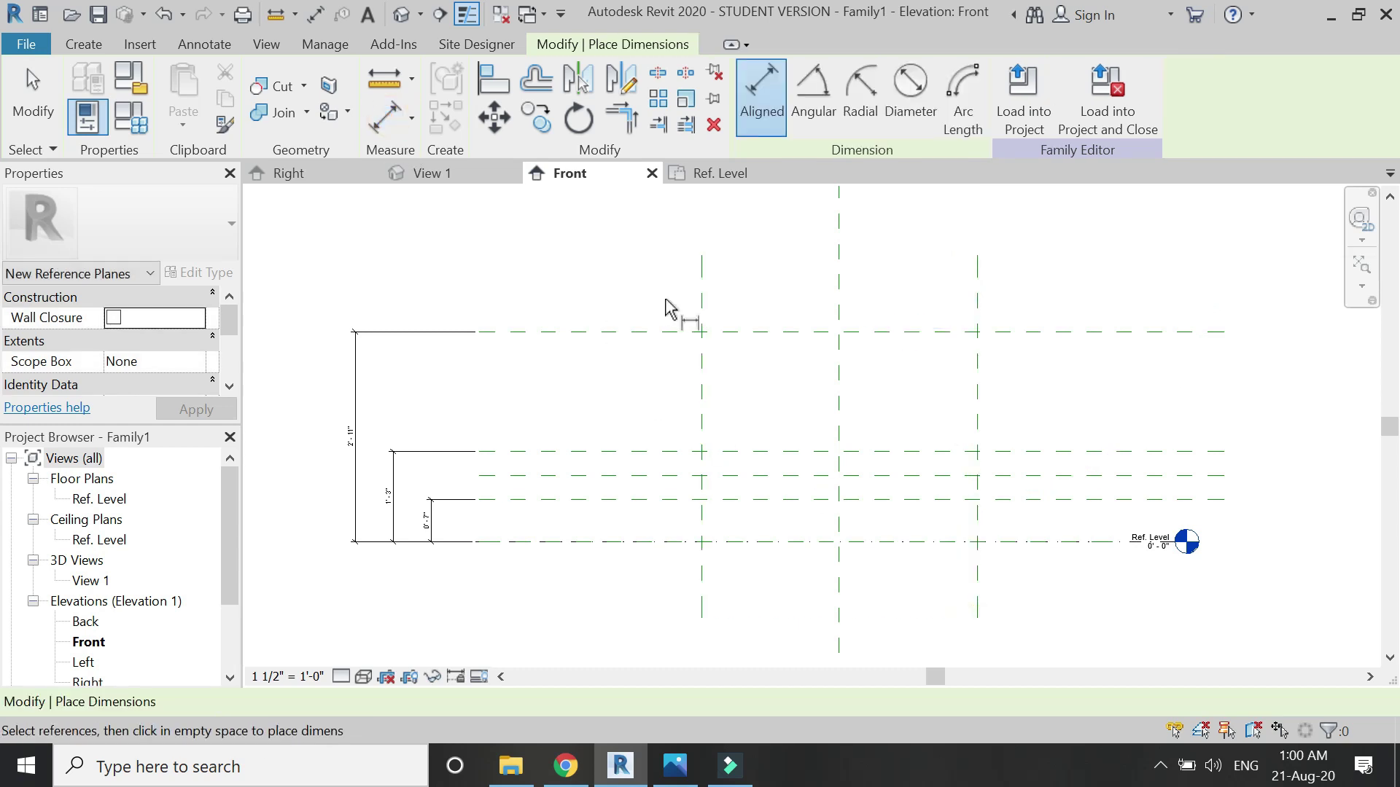
left_click(702, 288)
left_click(838, 307)
left_click(977, 320)
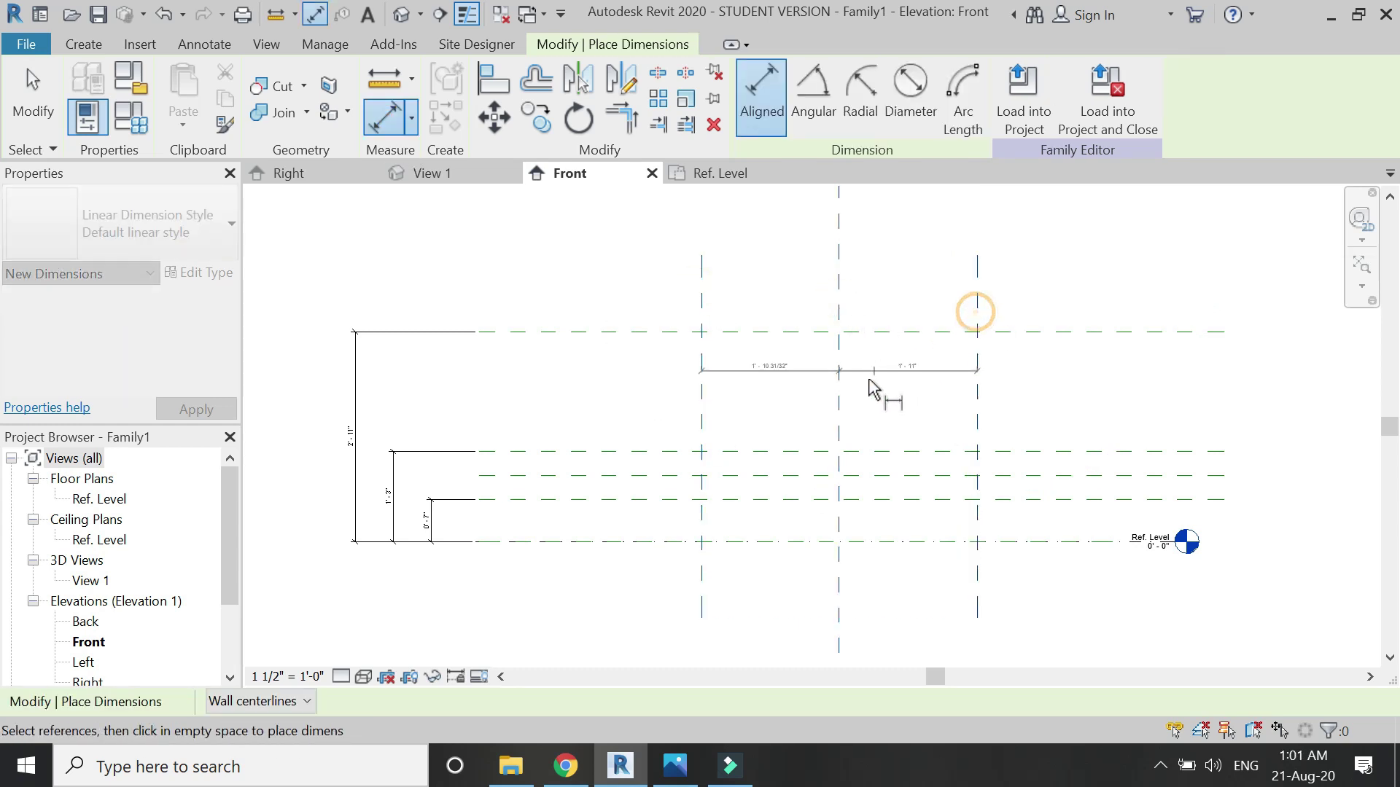
scroll(871, 390, "down", 2)
left_click(1001, 269)
left_click(846, 280)
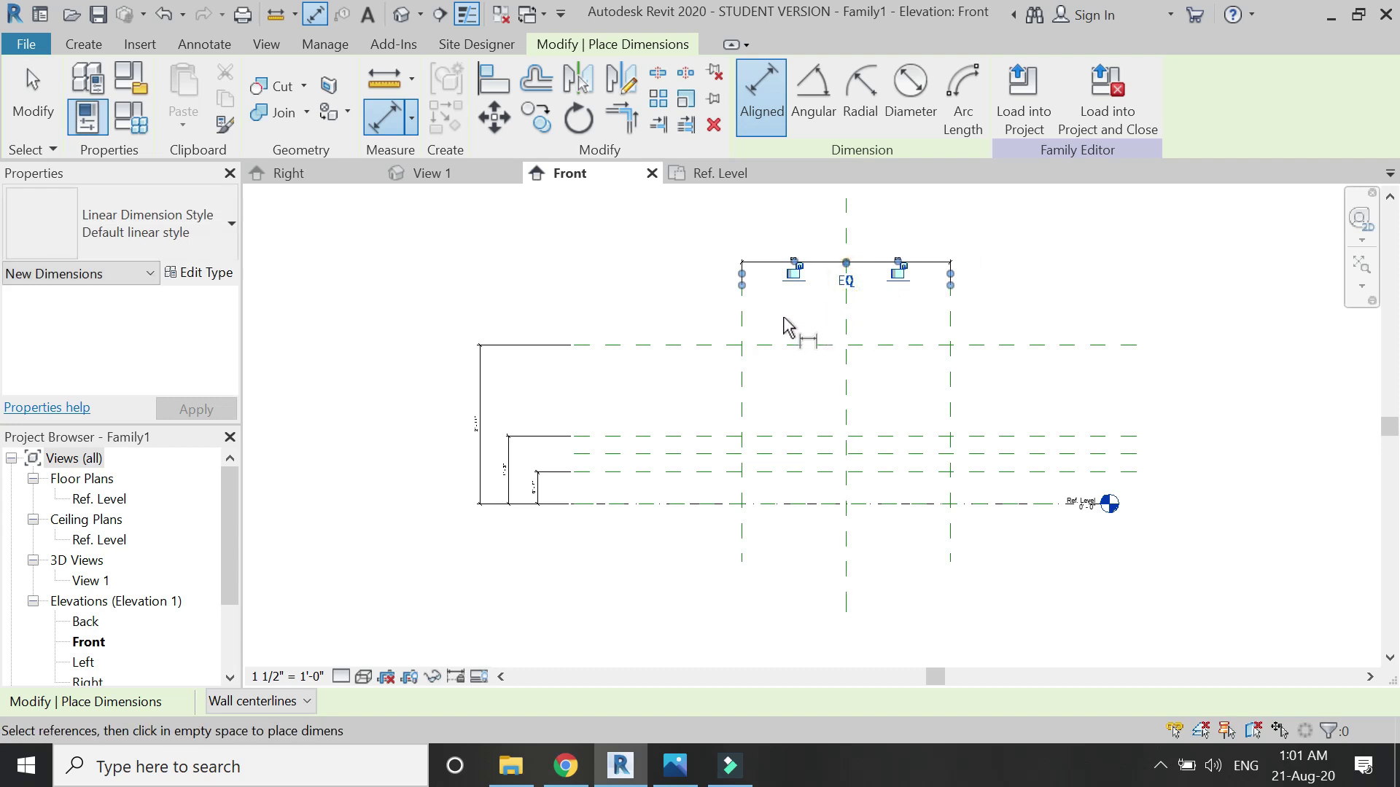
left_click(742, 316)
left_click(948, 321)
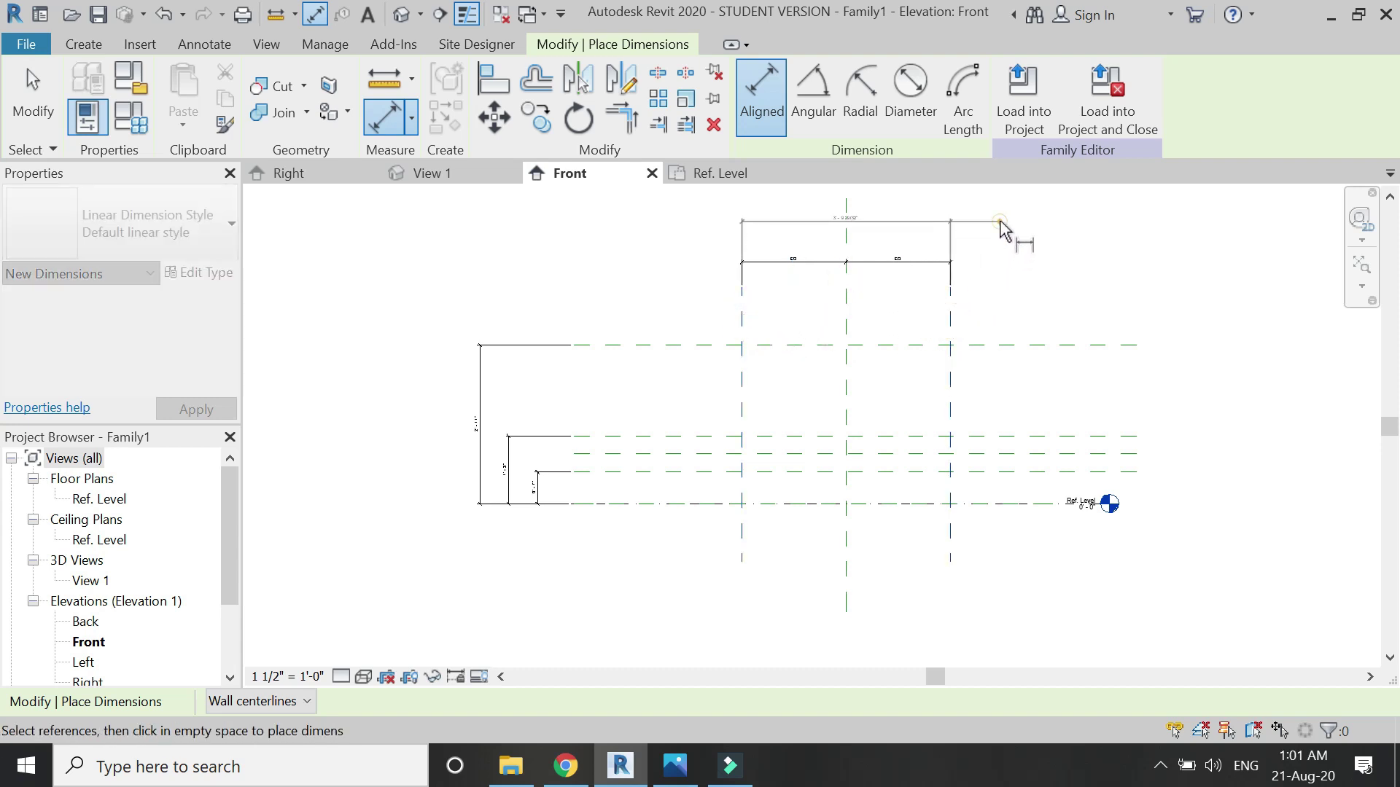
left_click(999, 220)
key("Escape")
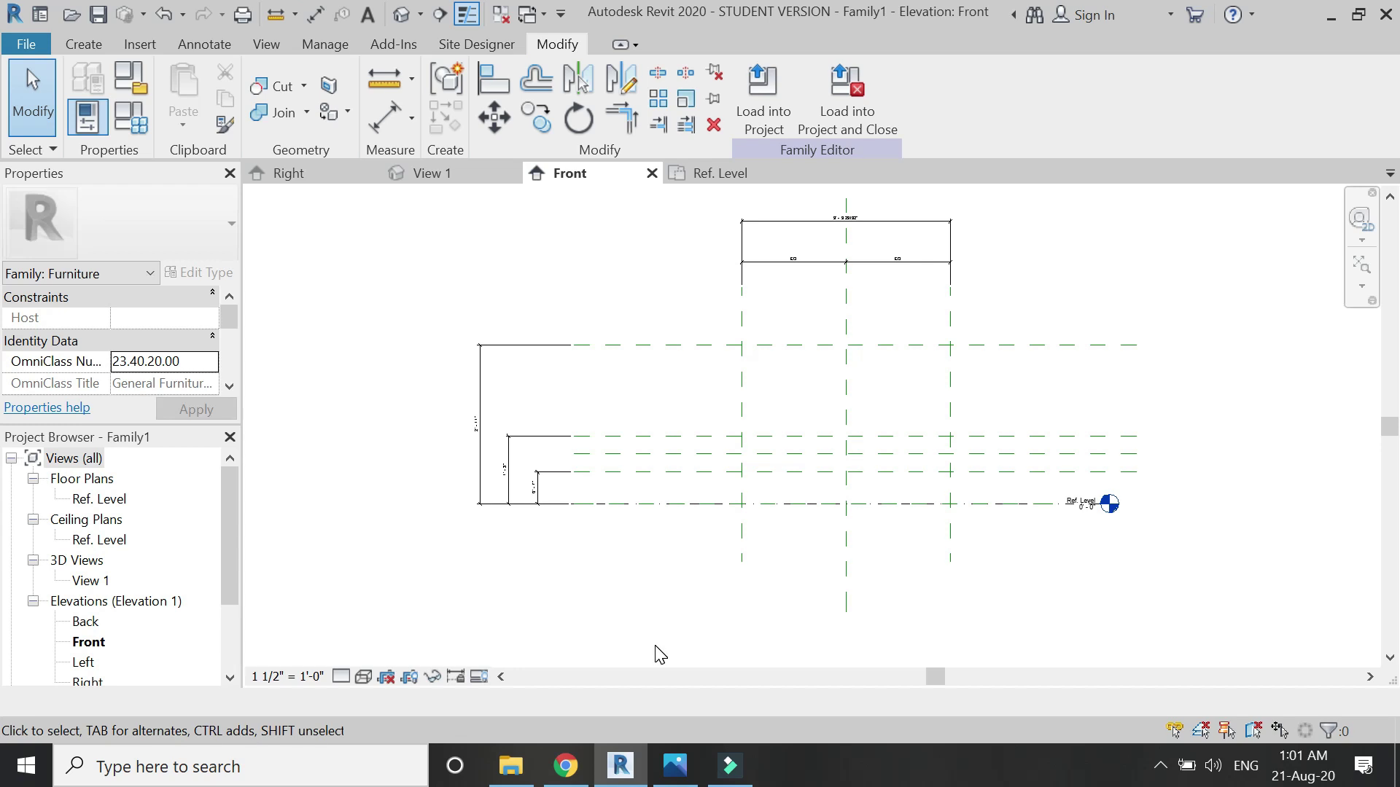
Step: Raise the 1'-3" plane to 18" (1'-6") above Ref. Level
scroll(536, 503, "up", 5)
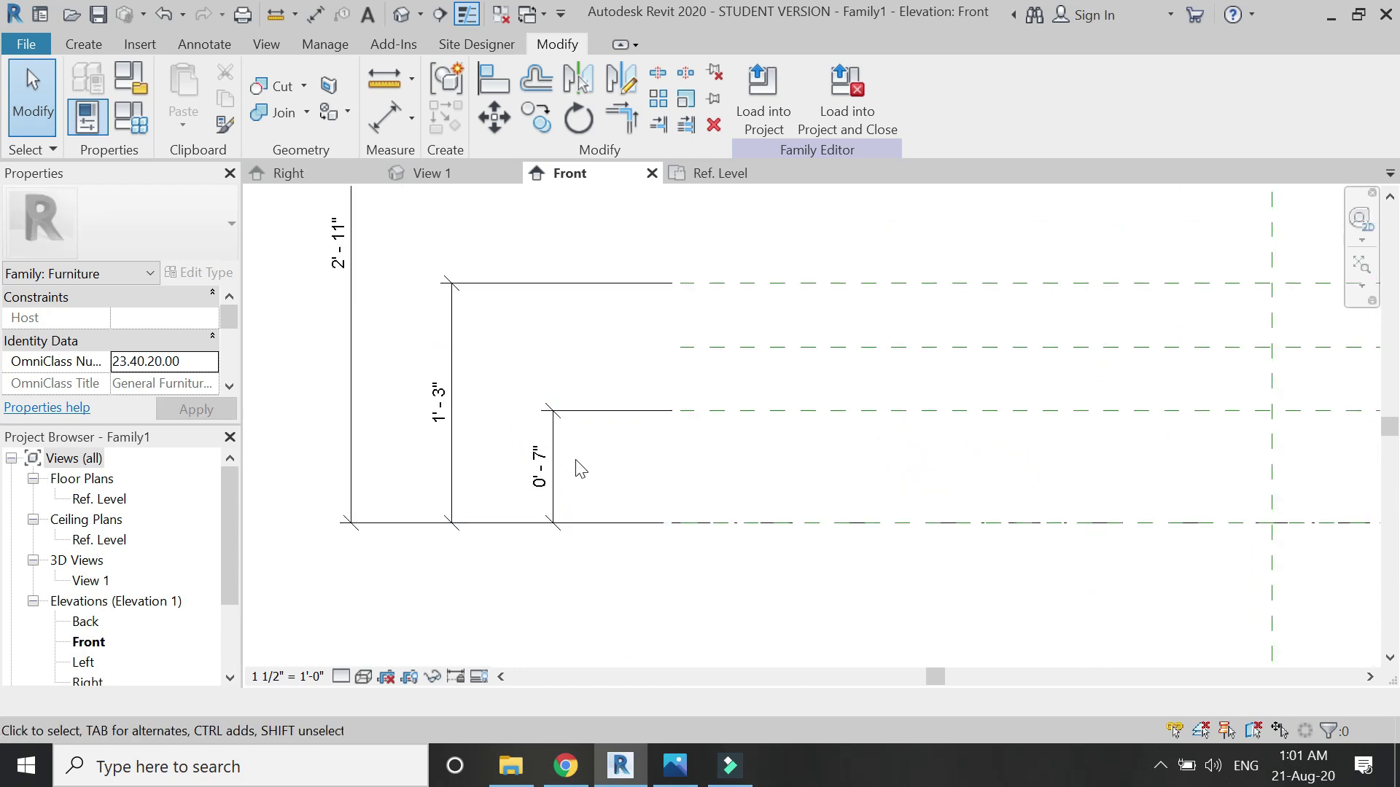
left_click(772, 284)
left_click(438, 403)
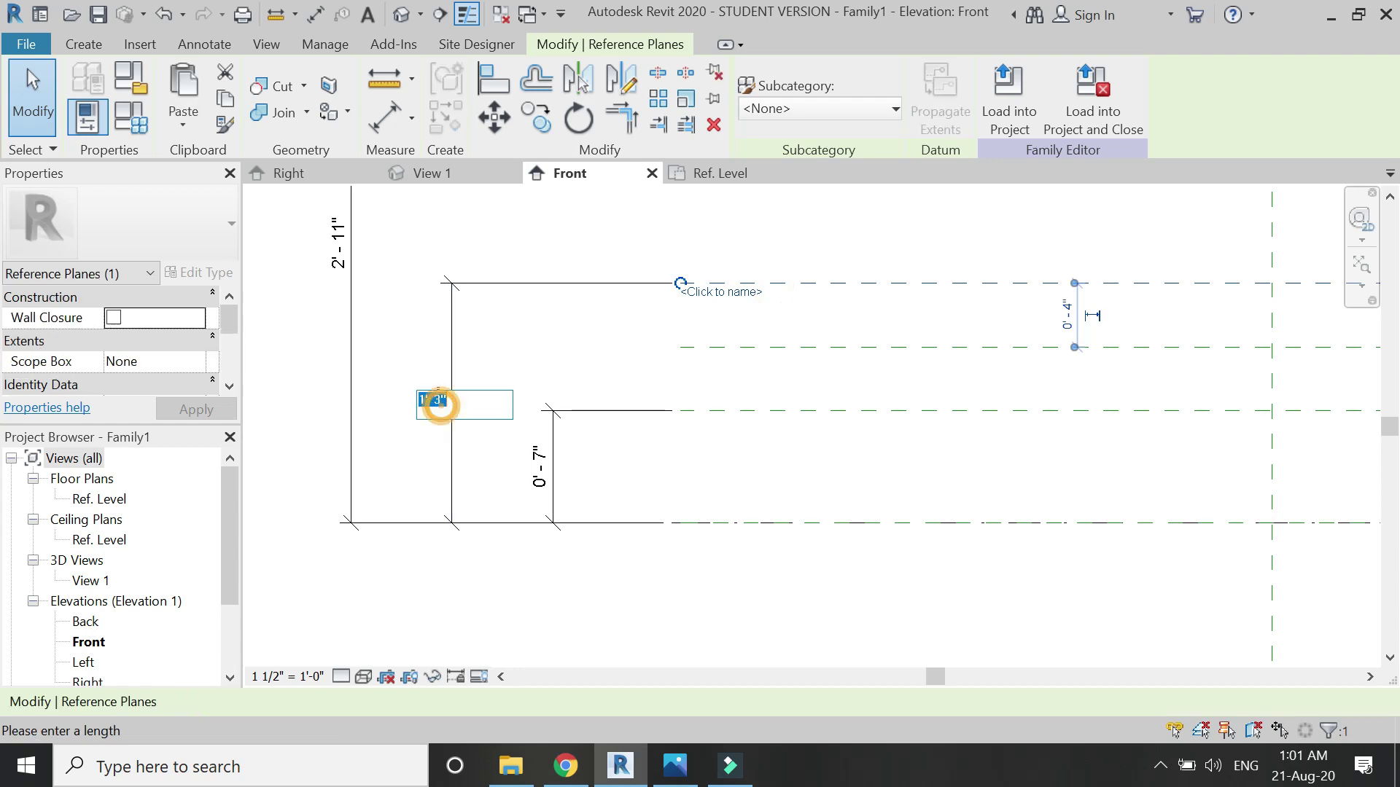
type("18\"")
key("Return")
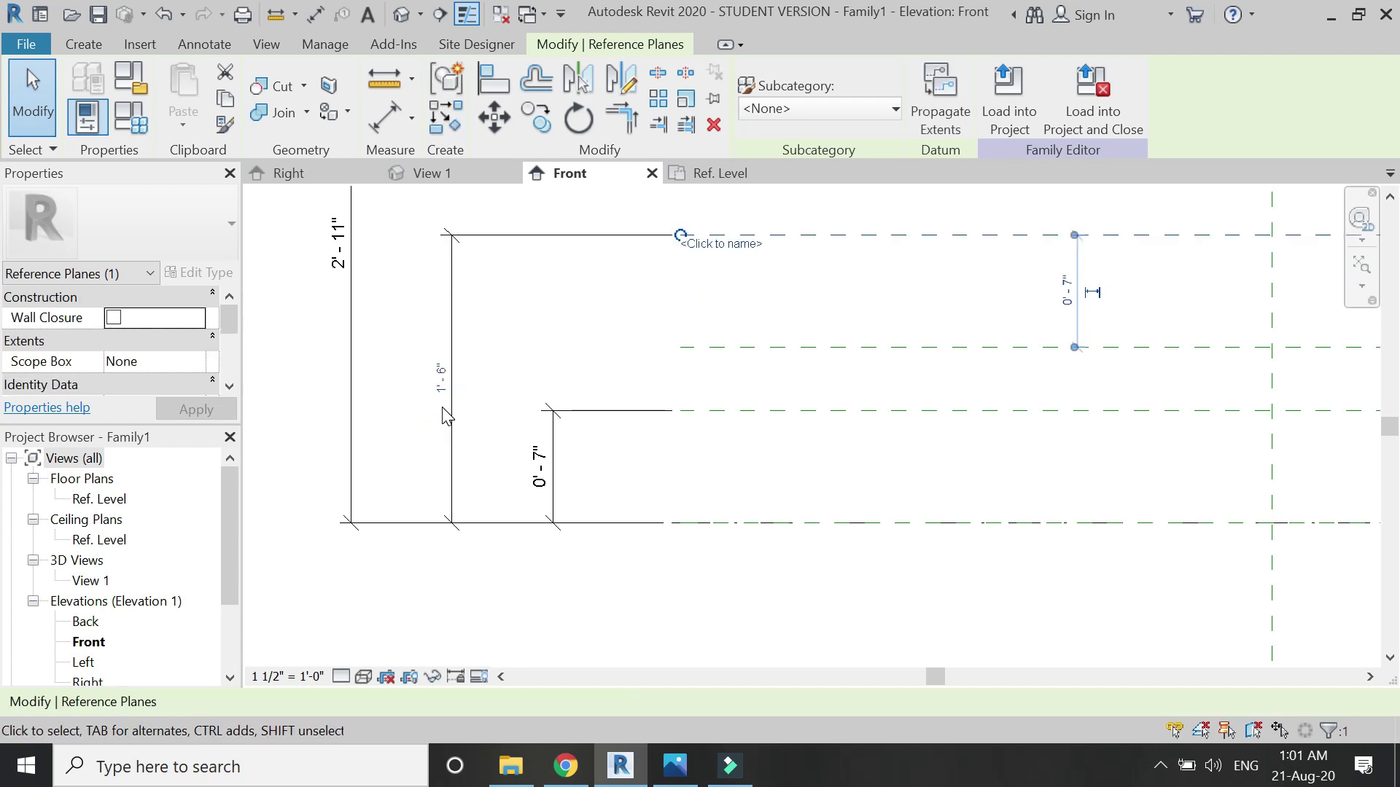
key("Escape")
Step: Dimension the top three horizontal planes and make the two upper gaps EQ
key("d")
key("i")
left_click(859, 235)
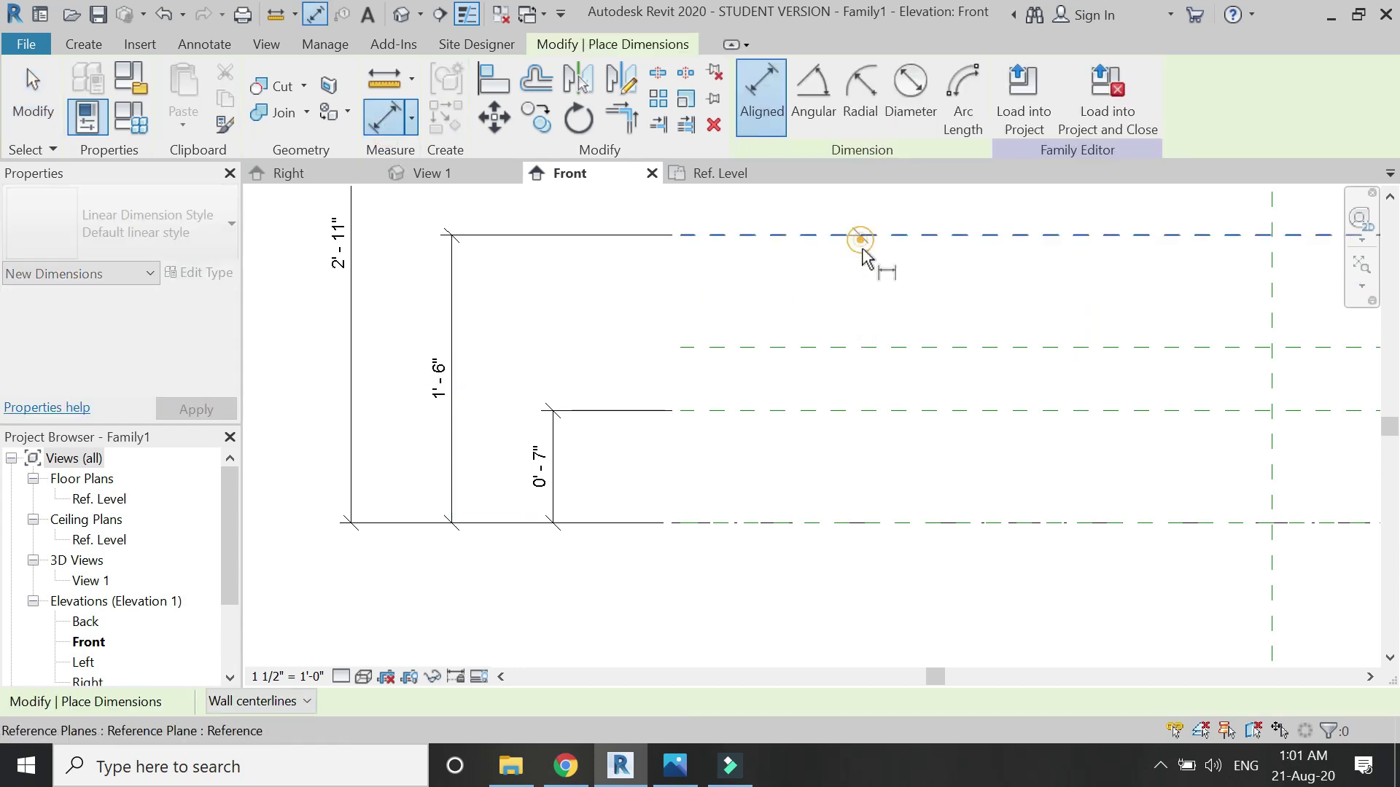
left_click(853, 347)
left_click(845, 411)
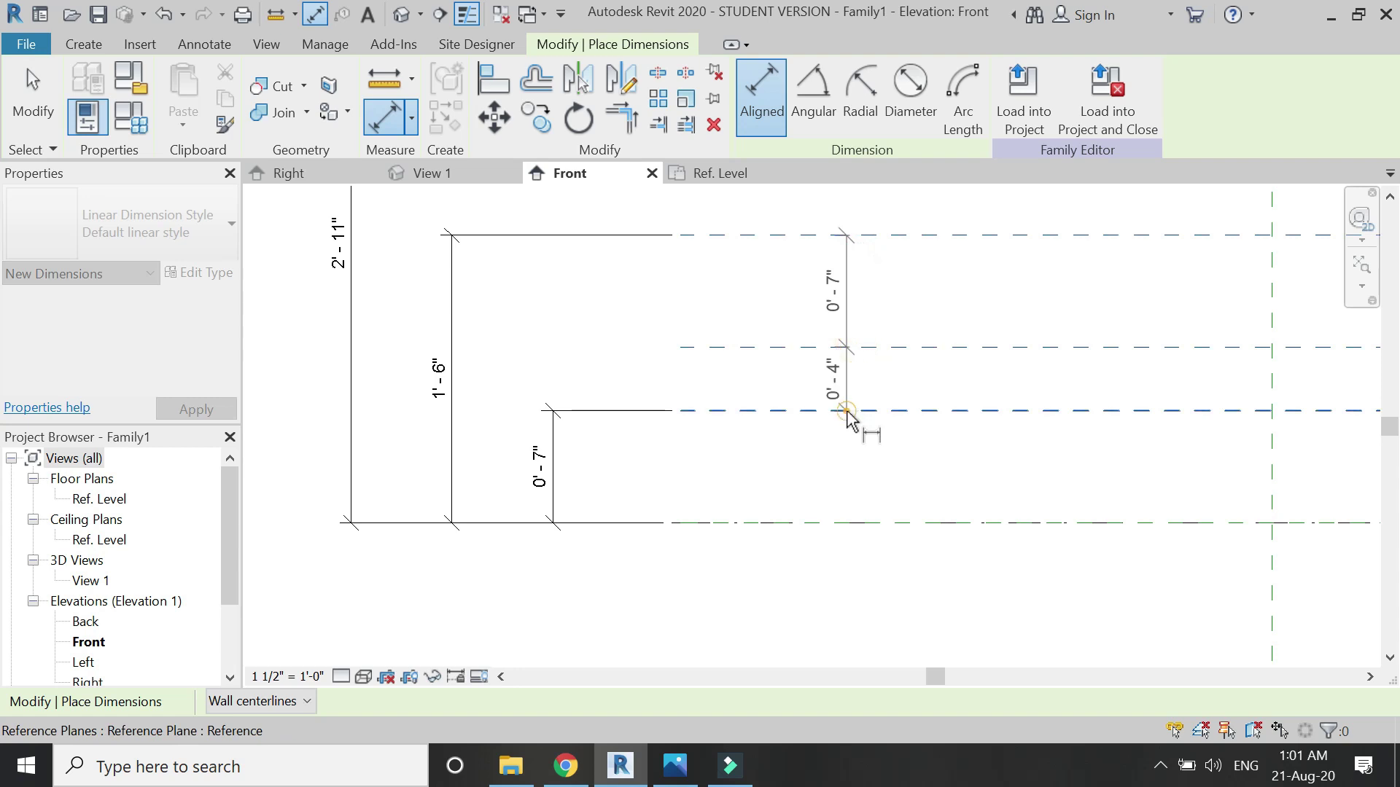
left_click(557, 478)
left_click(617, 322)
key("Escape")
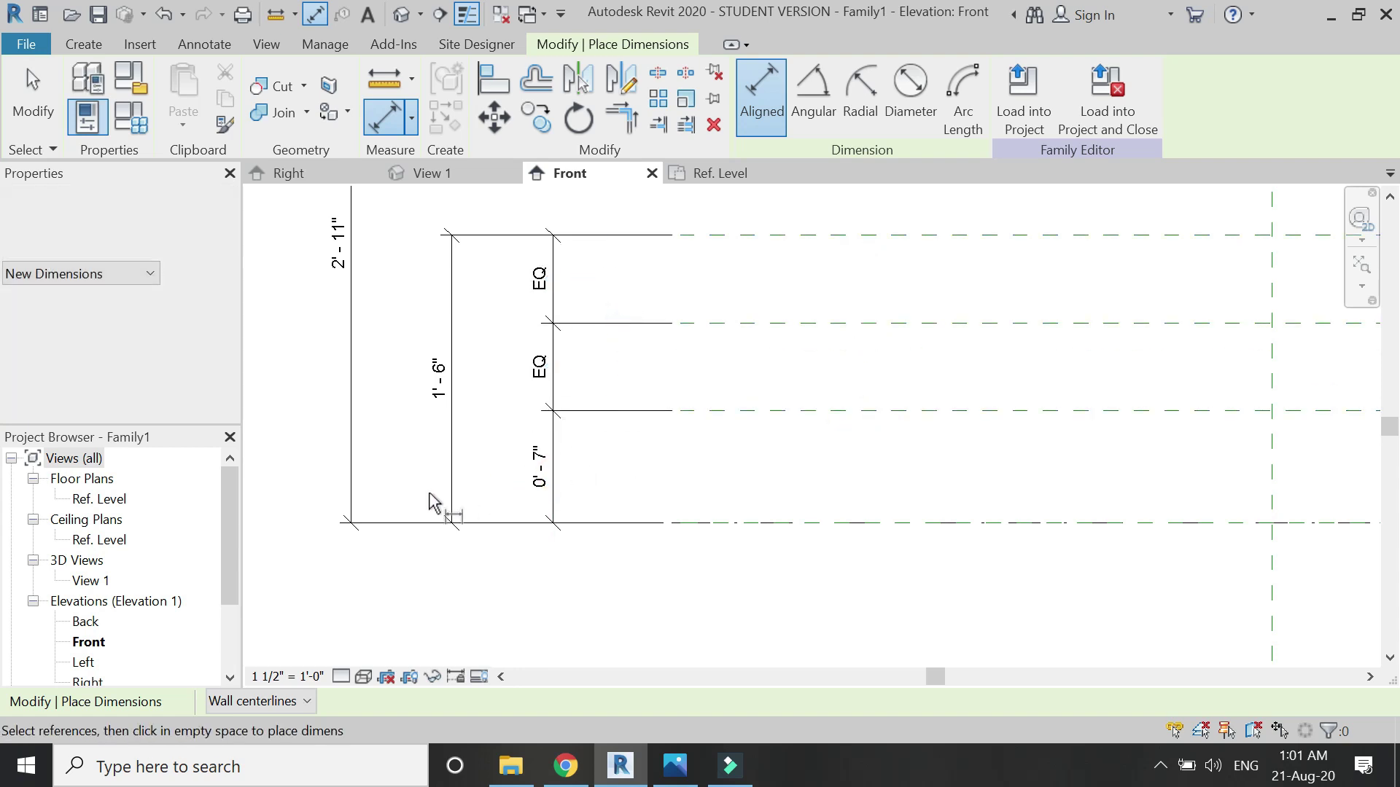
scroll(428, 496, "down", 3)
key("Escape")
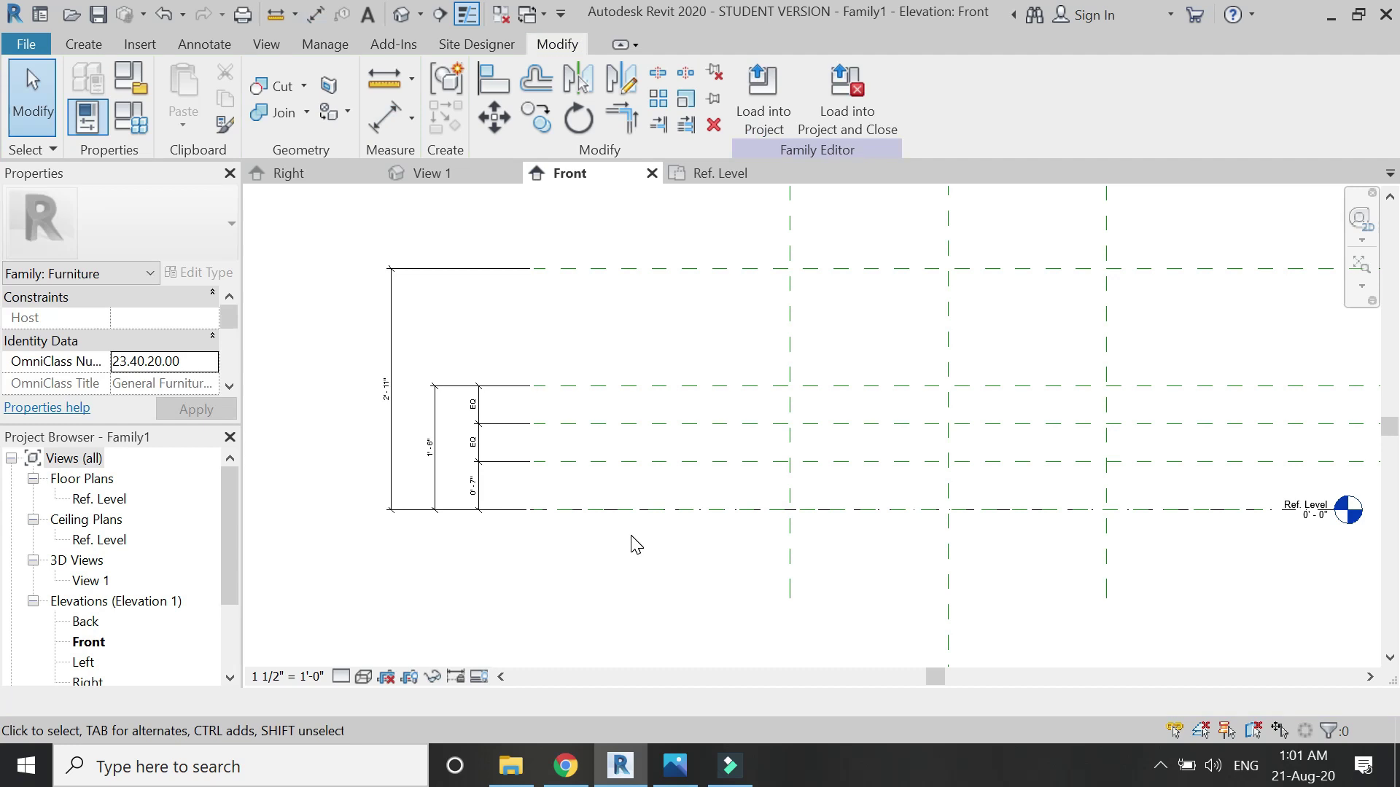
scroll(446, 322, "up", 2)
Step: Lower the top reference plane from 2'-11" to 2'-8 5/16"
left_click(620, 250)
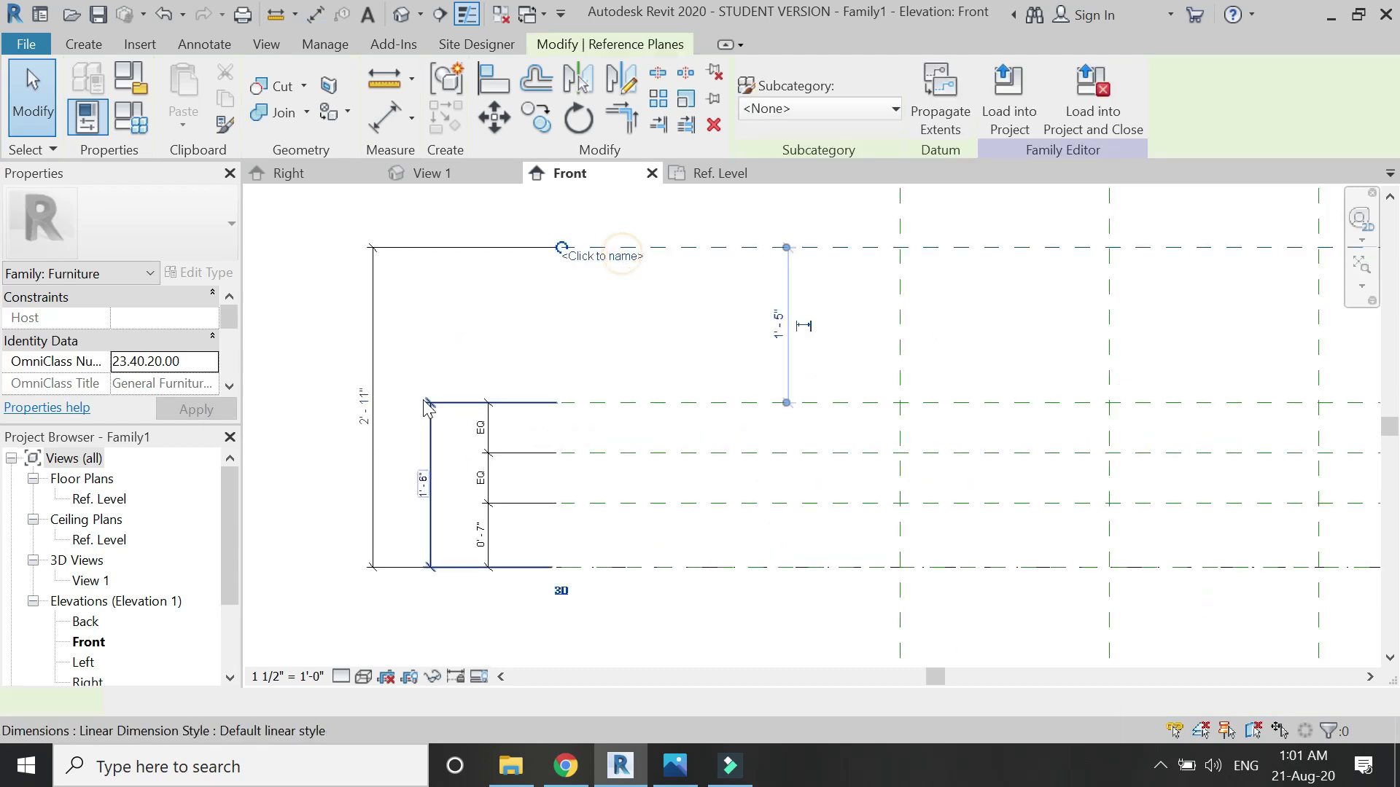
left_click(364, 410)
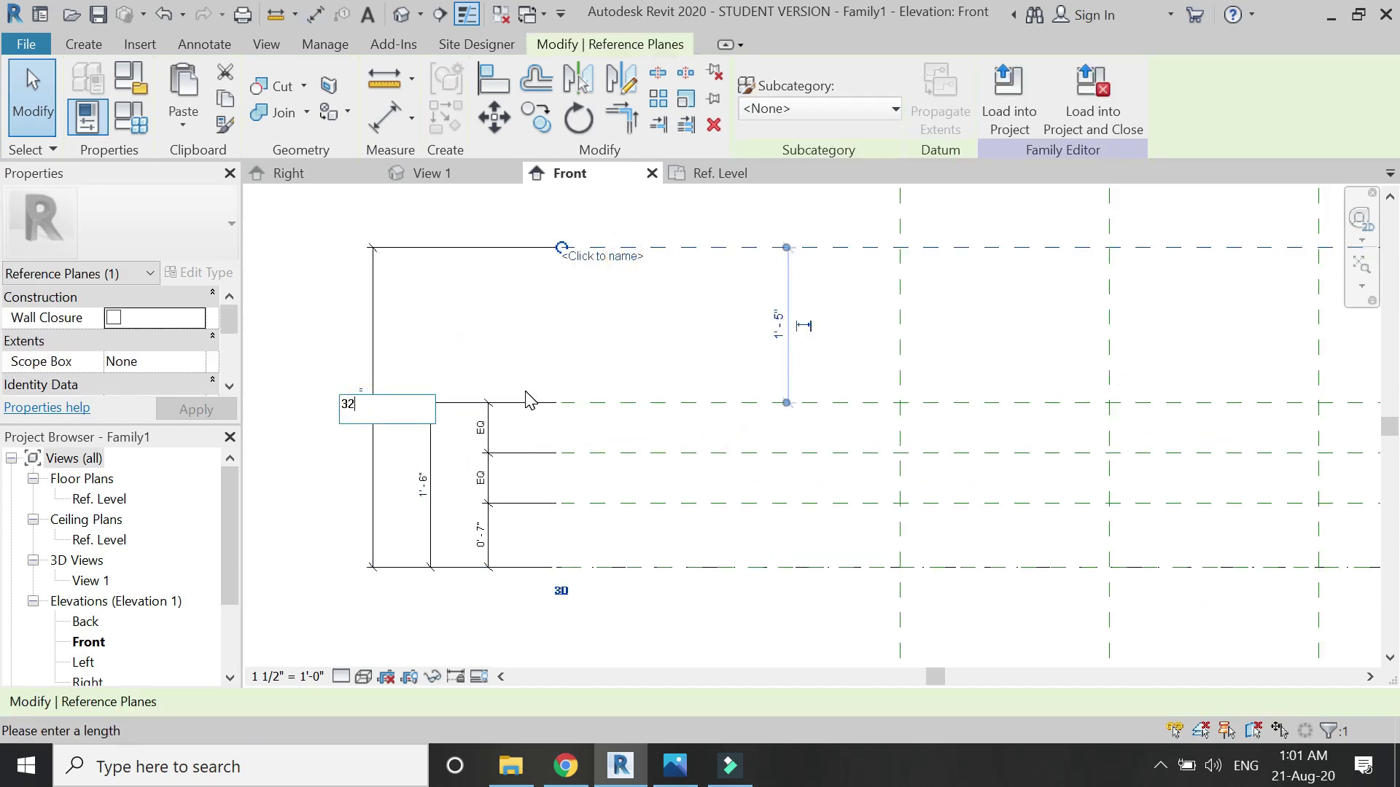
key("Return")
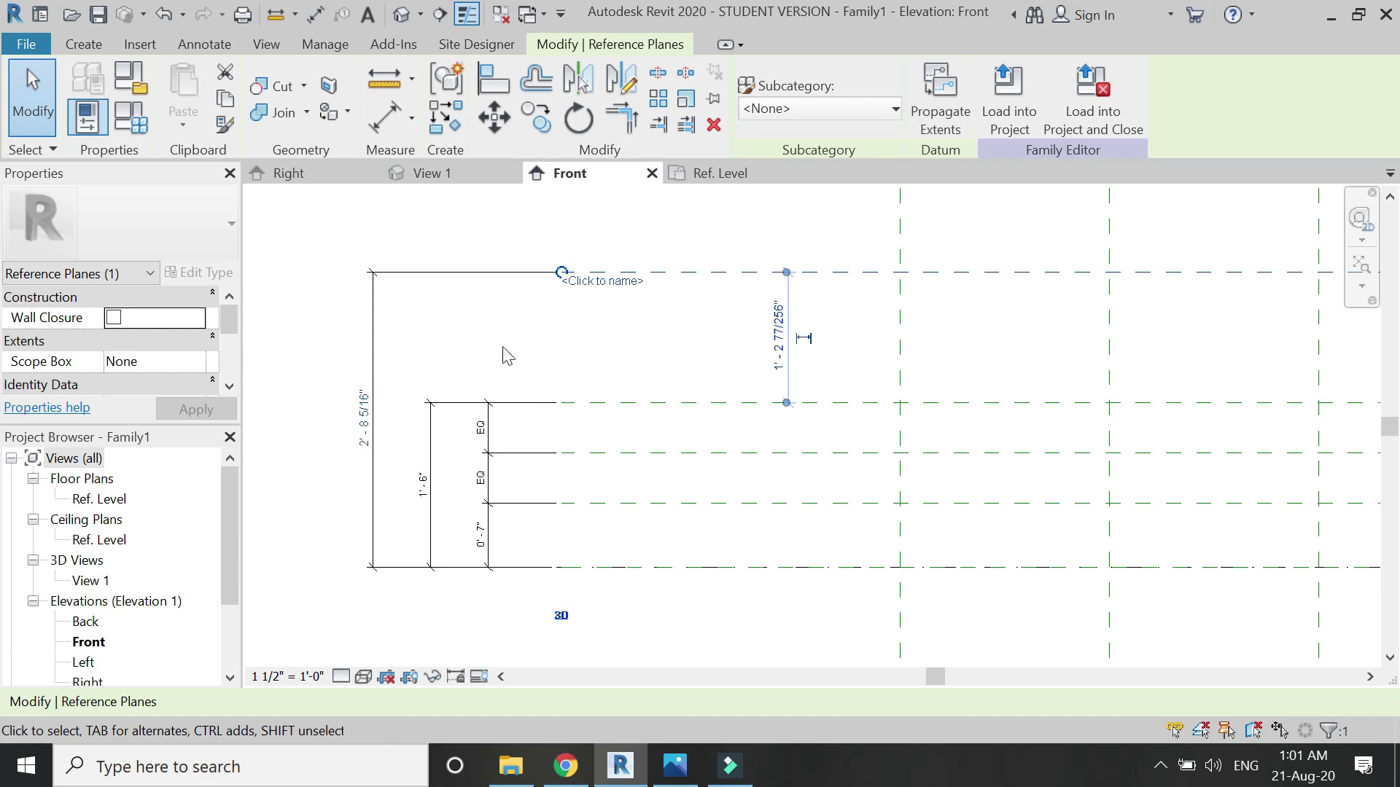
left_click(508, 357)
Step: Edit the left vertical plane's distance so the overall width becomes 7'-3 13/32"
scroll(328, 435, "down", 3)
scroll(609, 357, "up", 1)
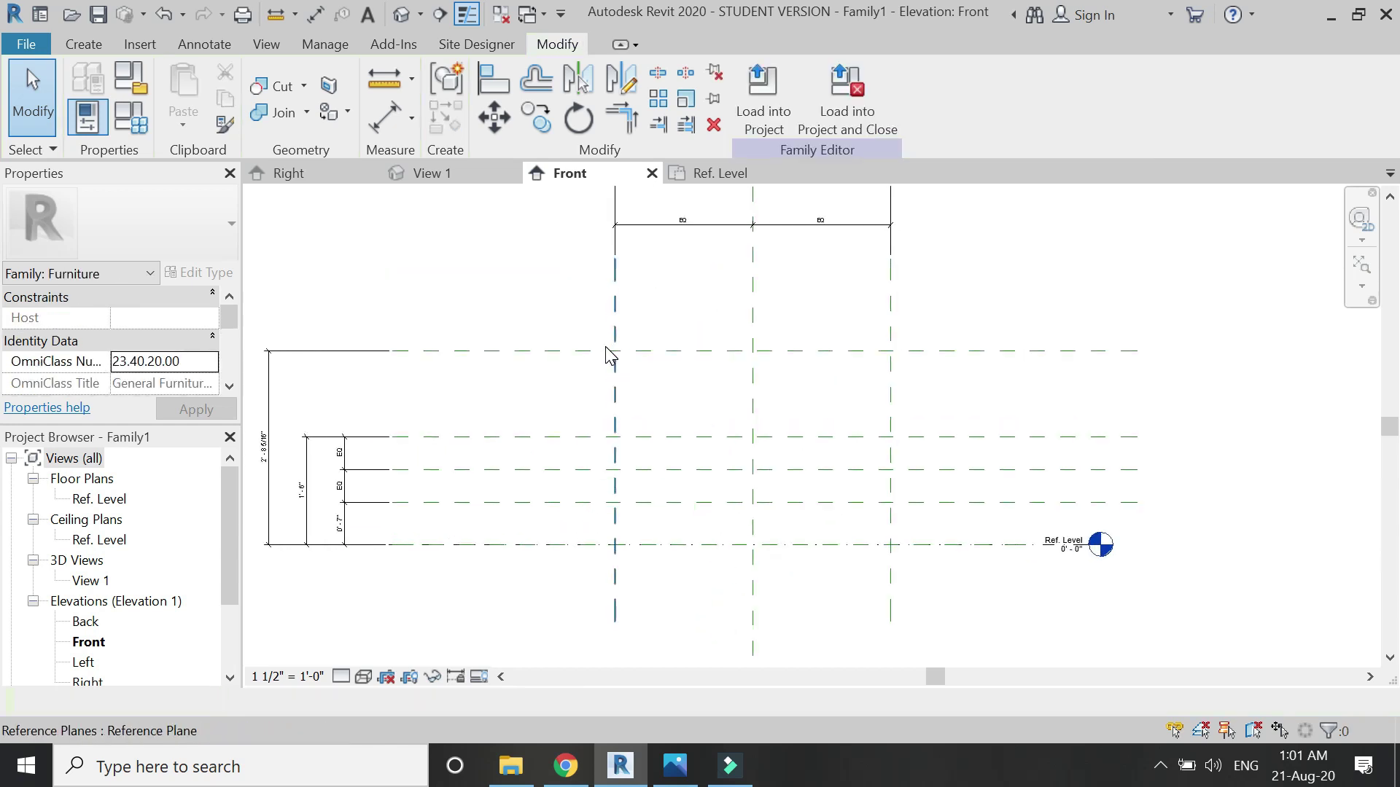
scroll(609, 357, "up", 1)
middle_click_drag(610, 356, 616, 478)
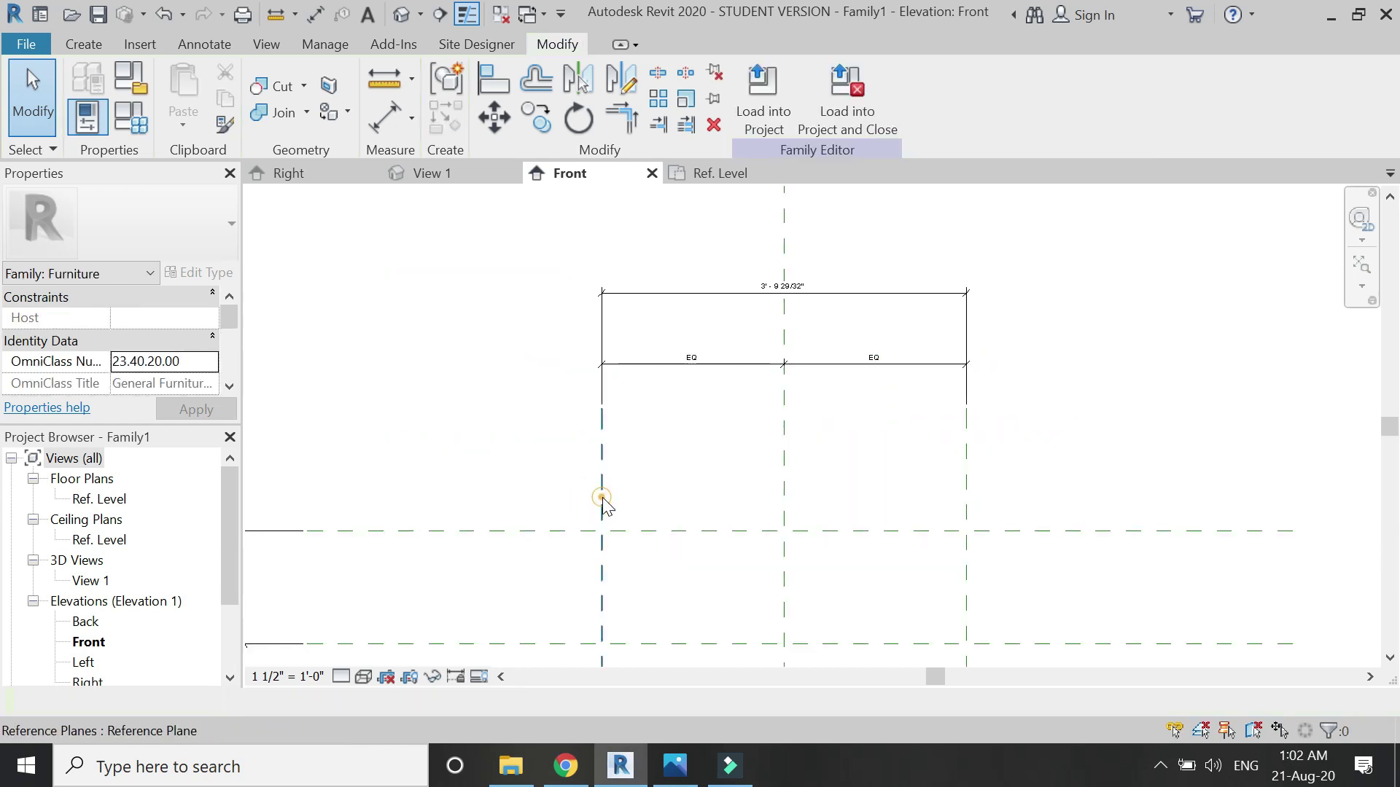
left_click(602, 500)
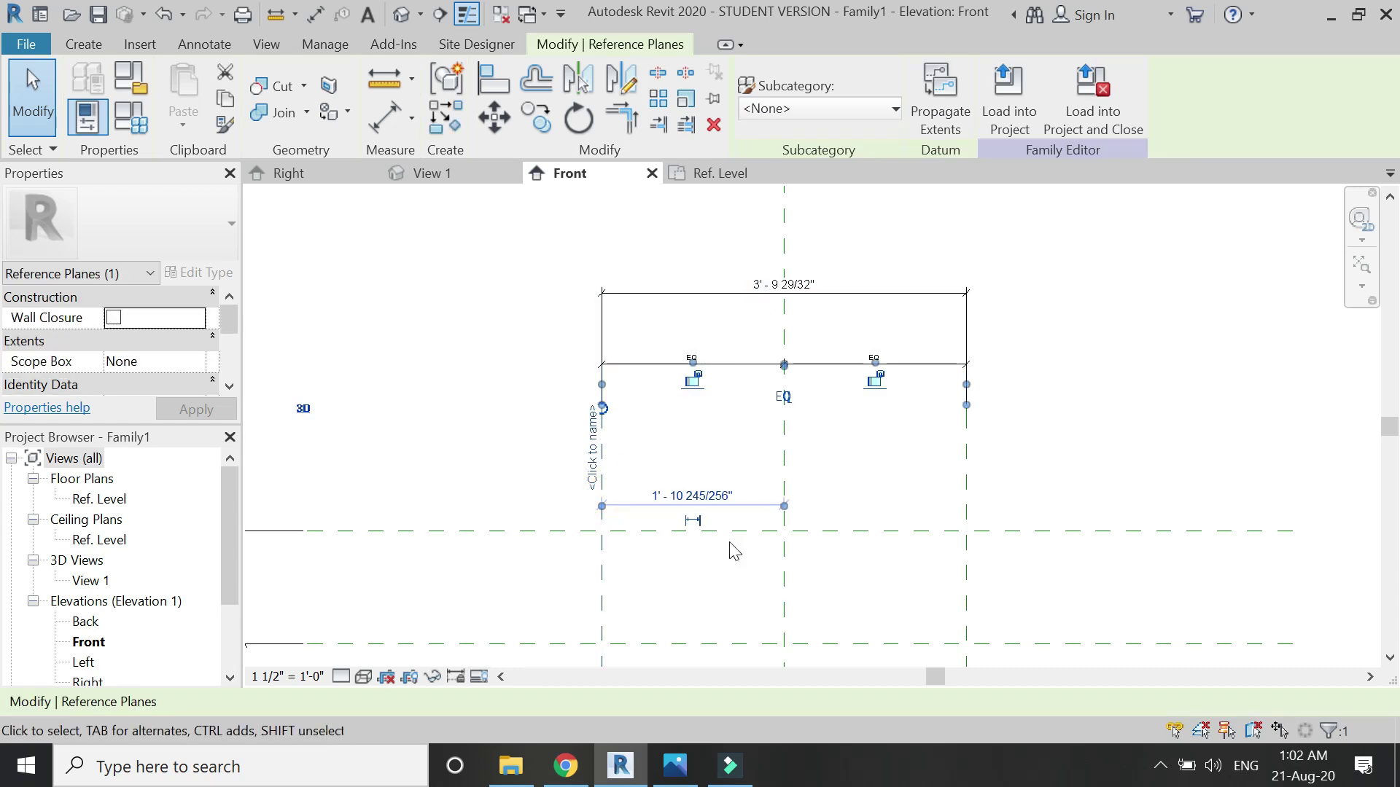
left_click(692, 496)
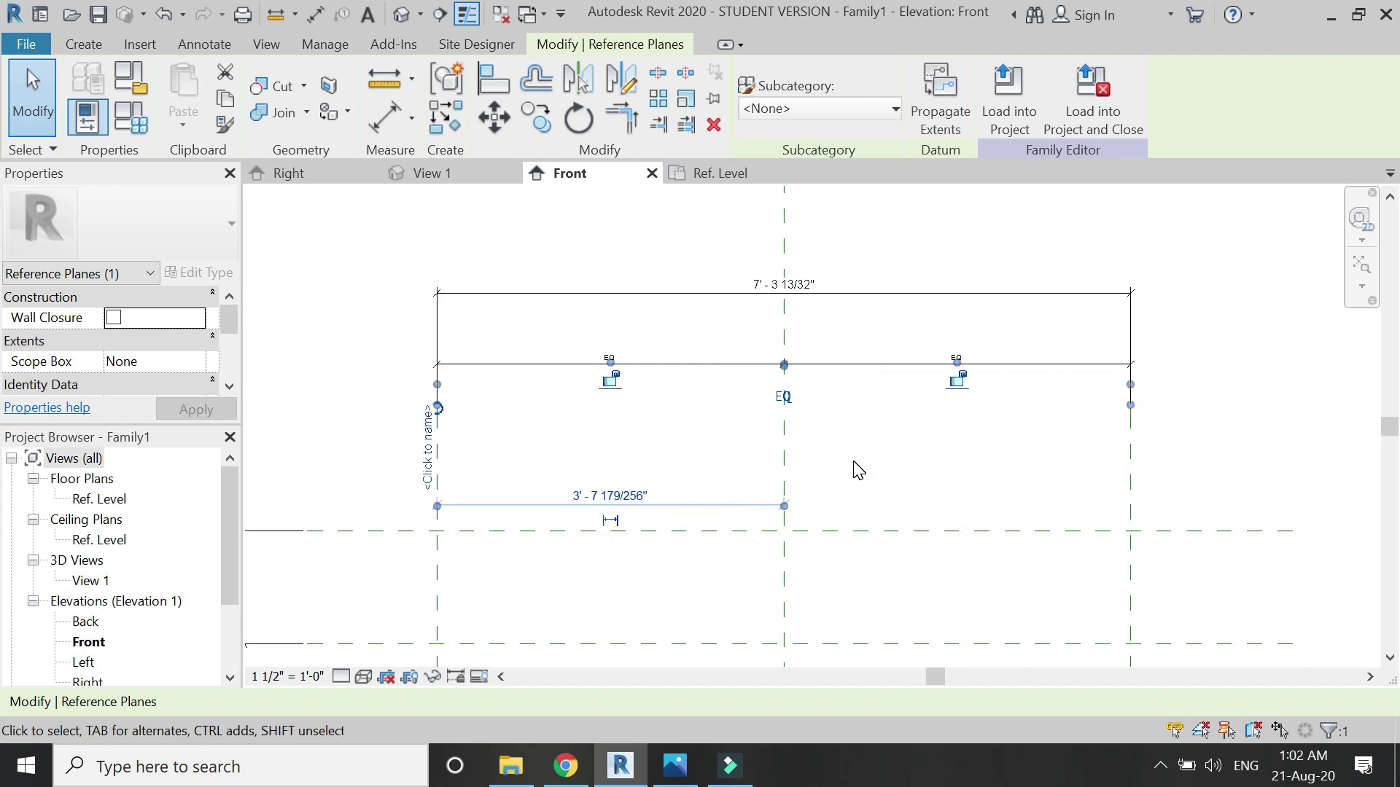
key("Escape")
scroll(654, 237, "down", 2)
Step: In the Right elevation, draw two vertical reference planes either side of centre
left_click(347, 176)
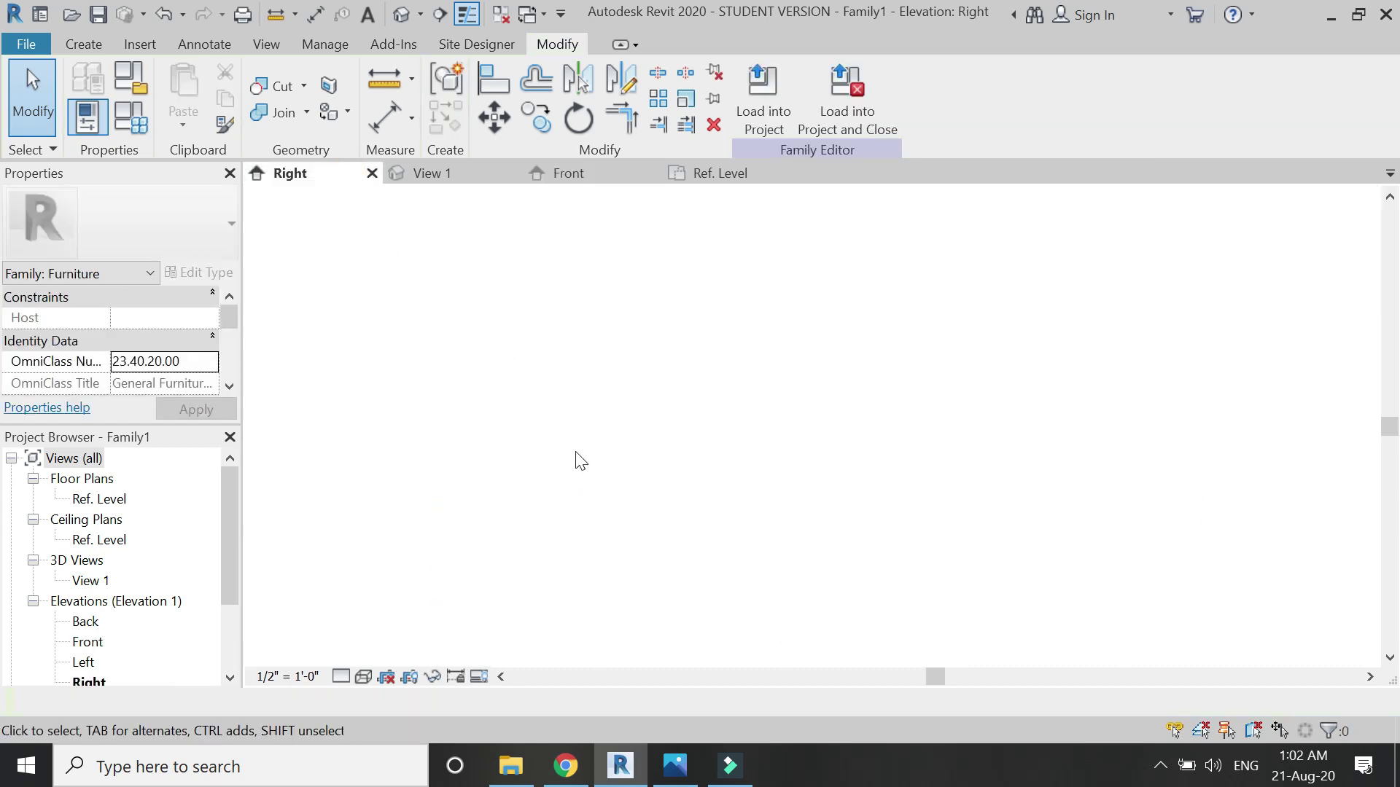
scroll(787, 554, "up", 2)
key("r")
key("p")
left_click(781, 634)
left_click(774, 305)
left_click(864, 632)
left_click(864, 312)
Step: Dimension left, centre and right planes and set the spacing EQ
left_click(385, 117)
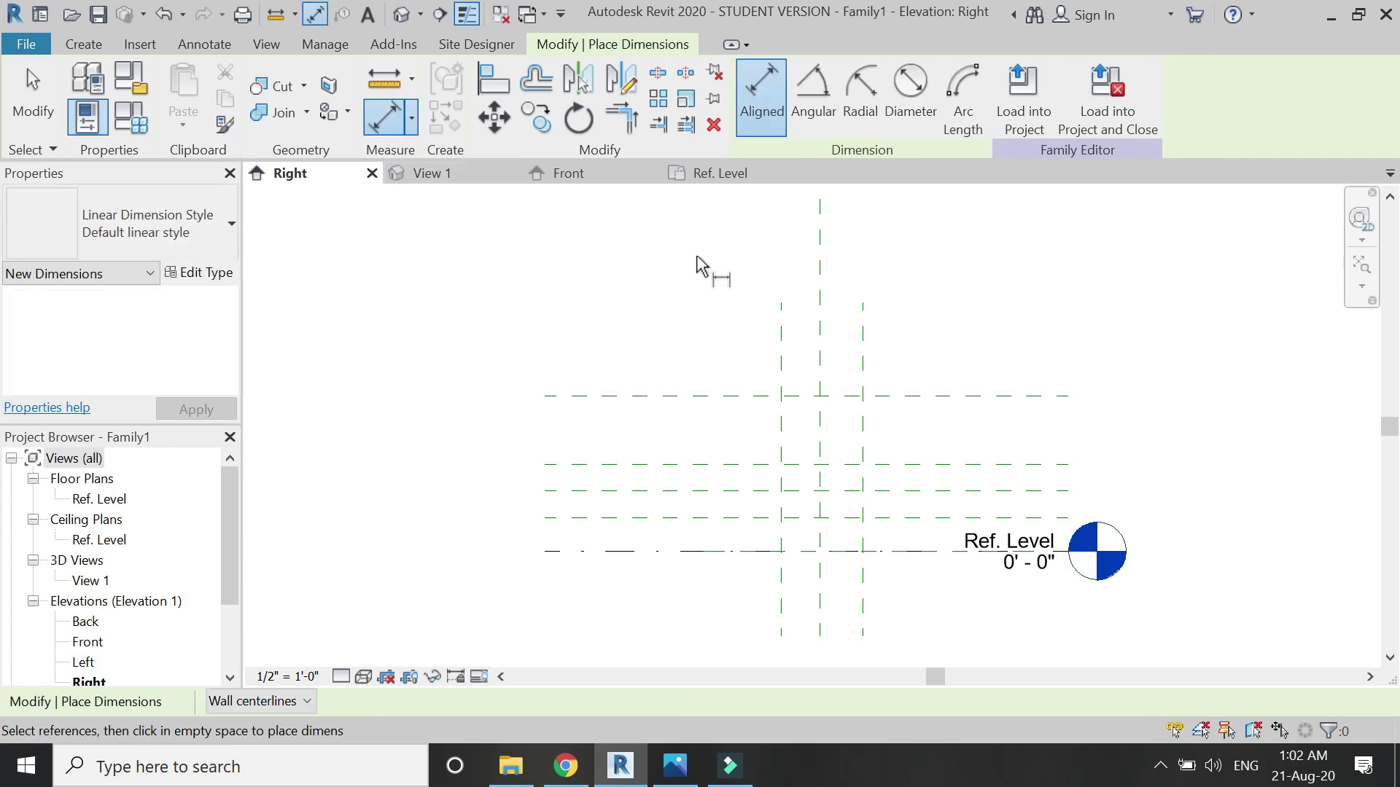
left_click(781, 343)
left_click(819, 359)
left_click(863, 363)
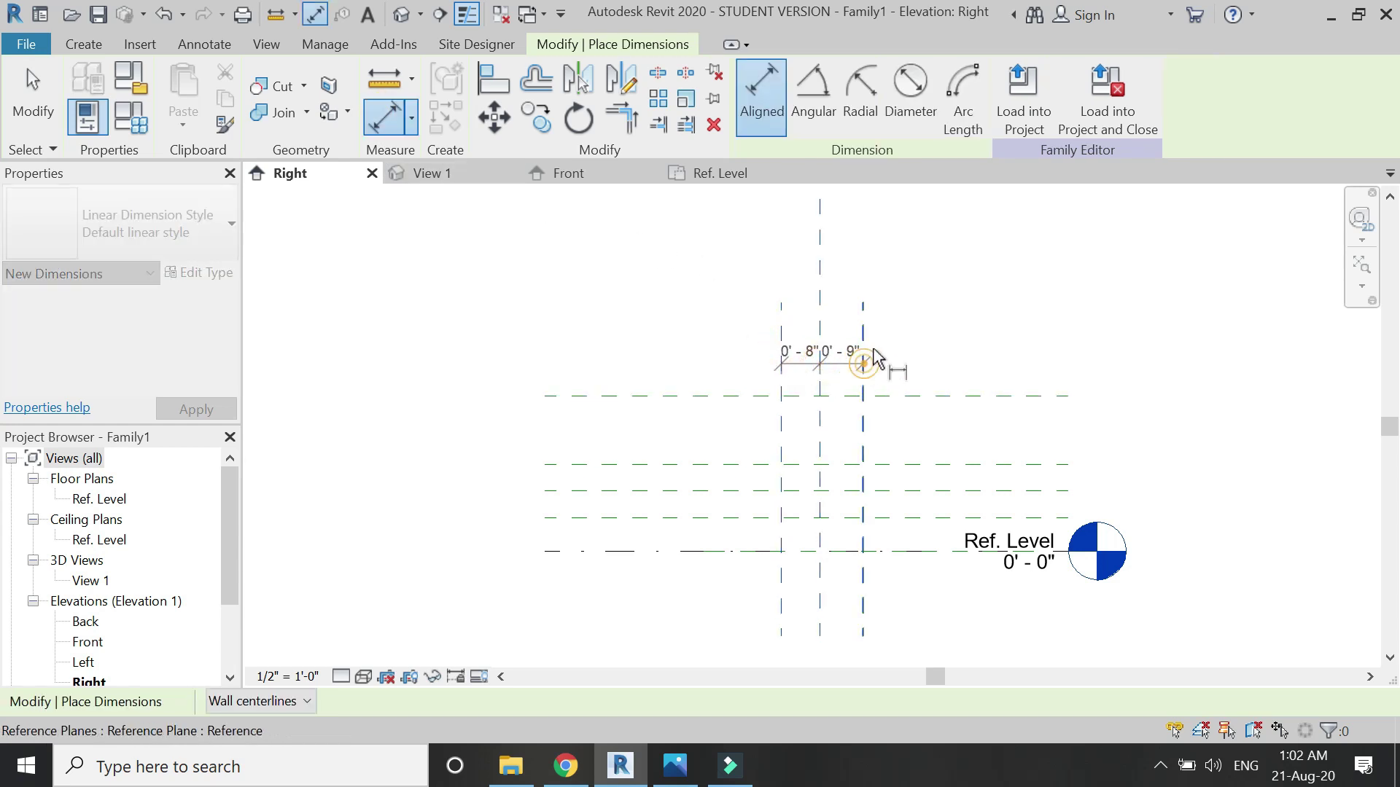
left_click(917, 264)
left_click(818, 209)
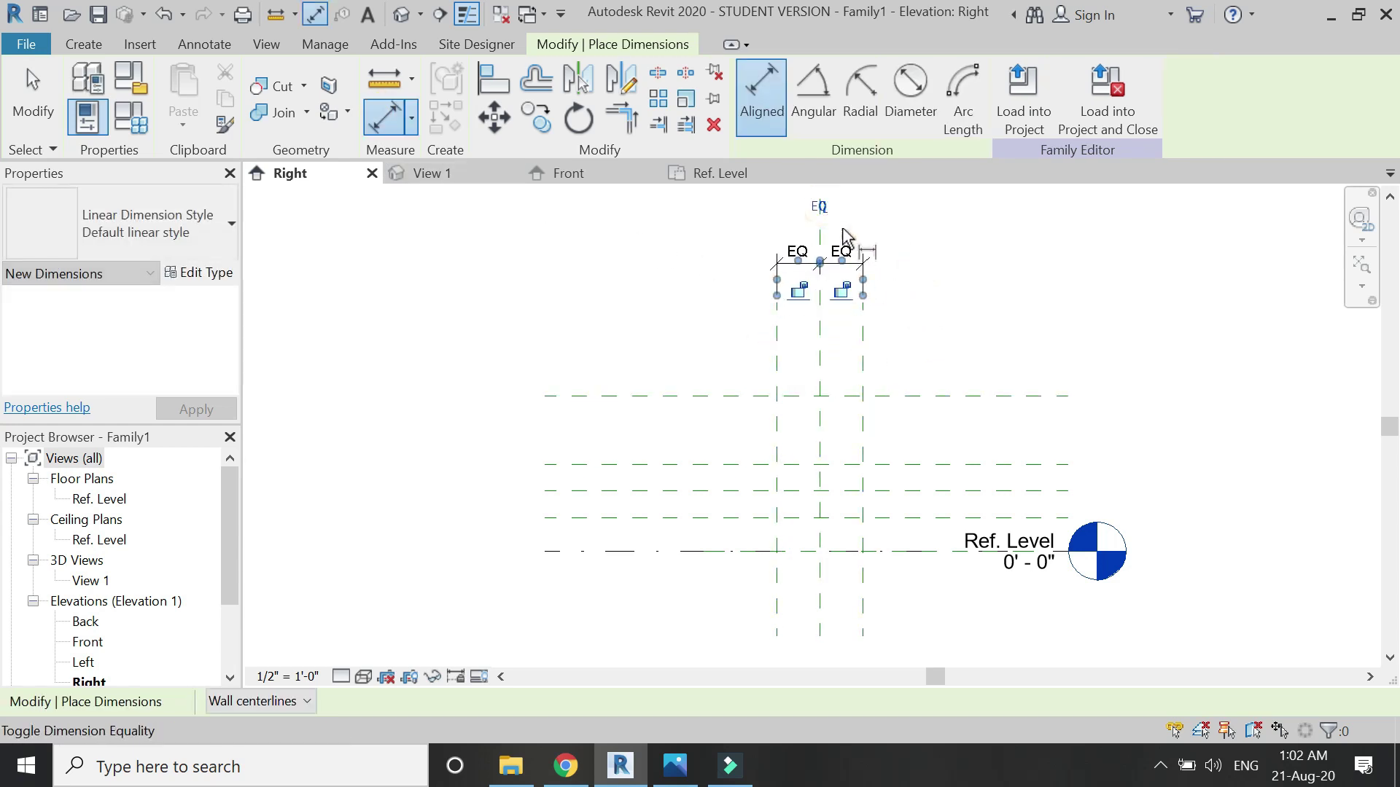
key("Escape")
key("Escape")
scroll(843, 234, "up", 3)
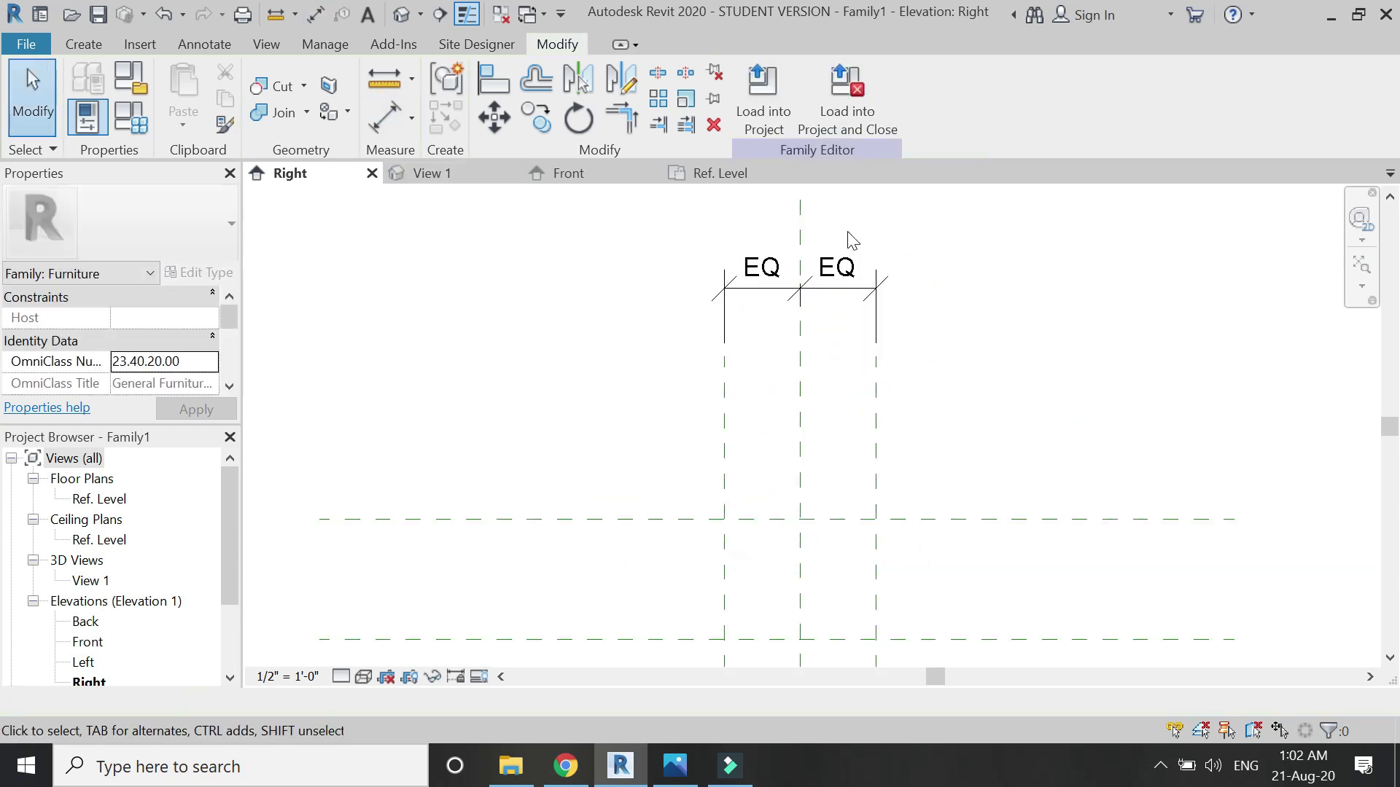
Step: Set the left plane's distance from centre to 16.95"
left_click(723, 448)
scroll(726, 337, "down", 3)
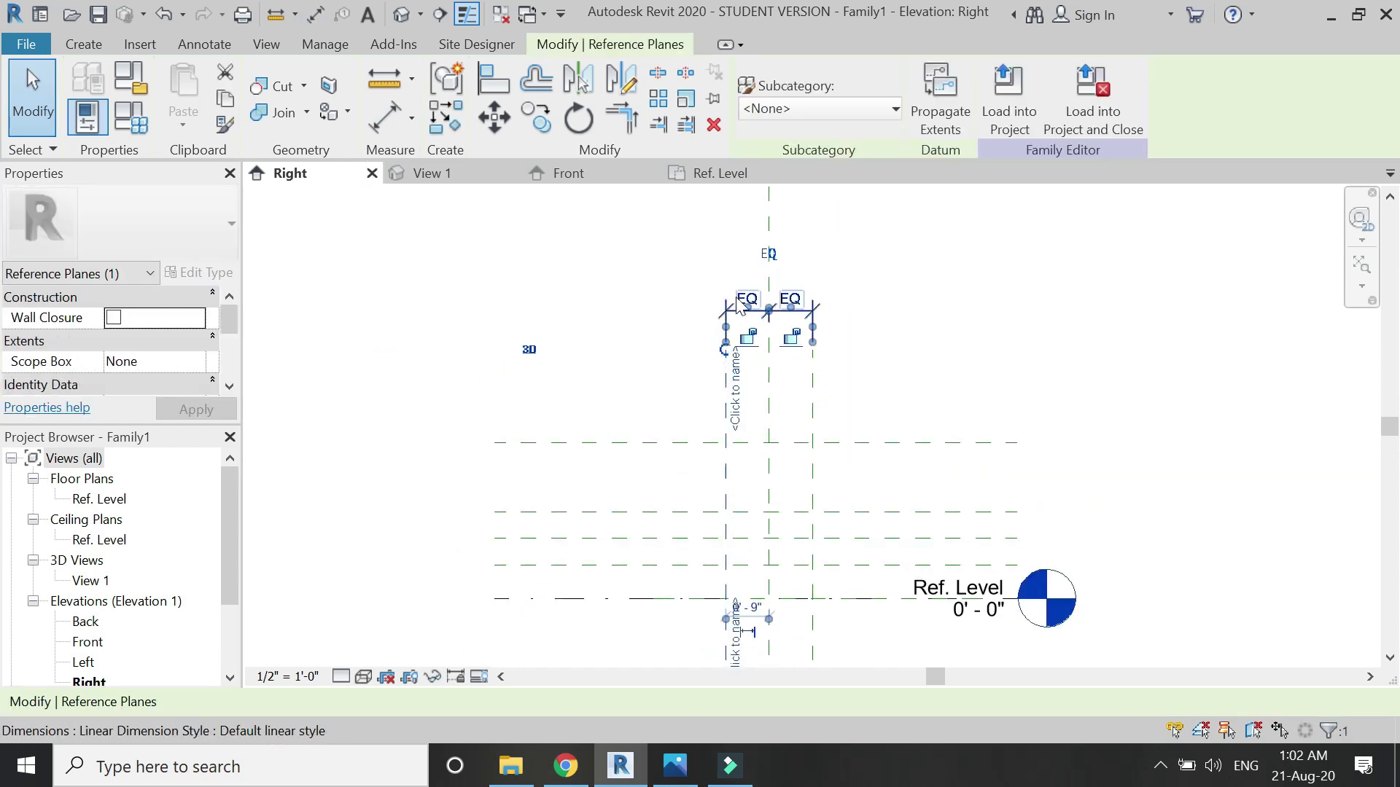
scroll(749, 634, "up", 4)
left_click(742, 539)
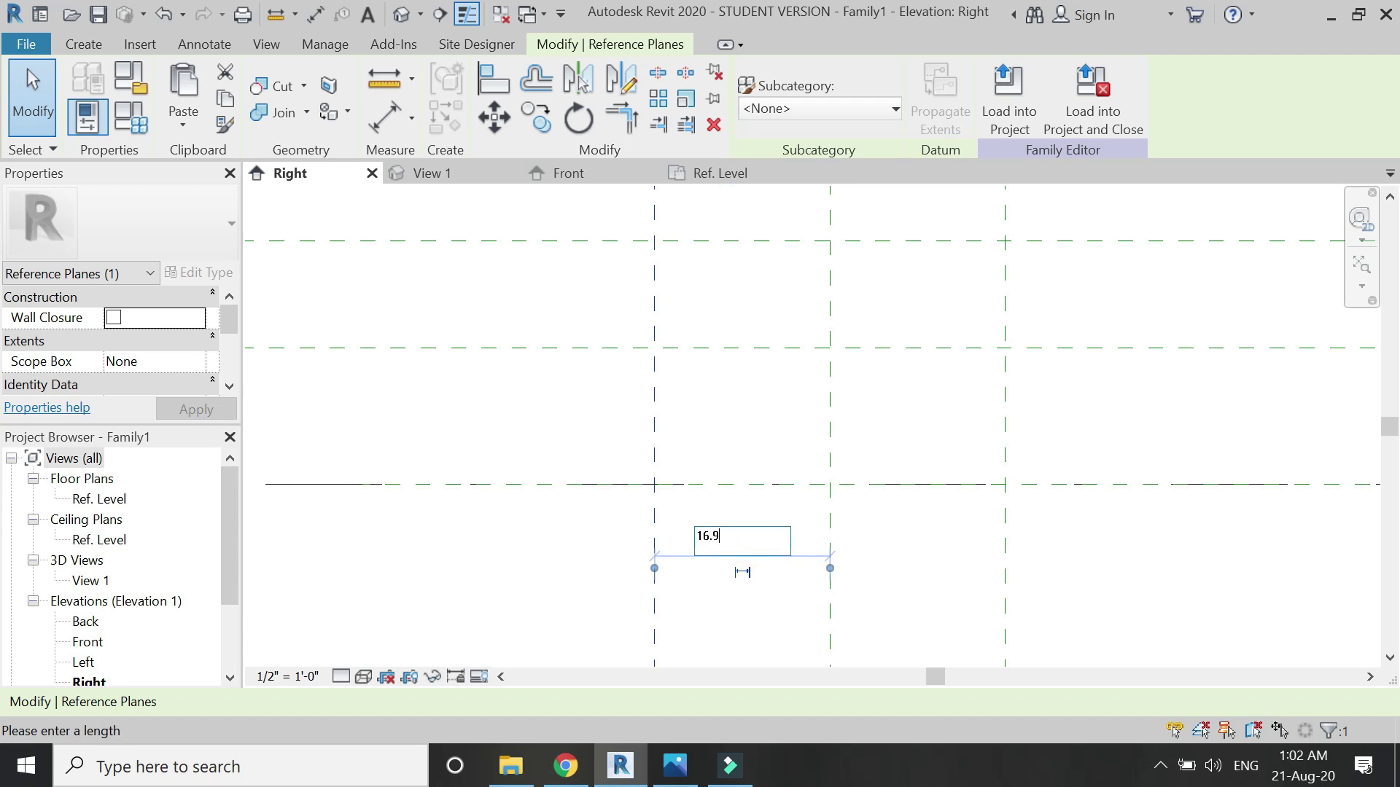
key("Return")
key("Escape")
scroll(706, 593, "down", 4)
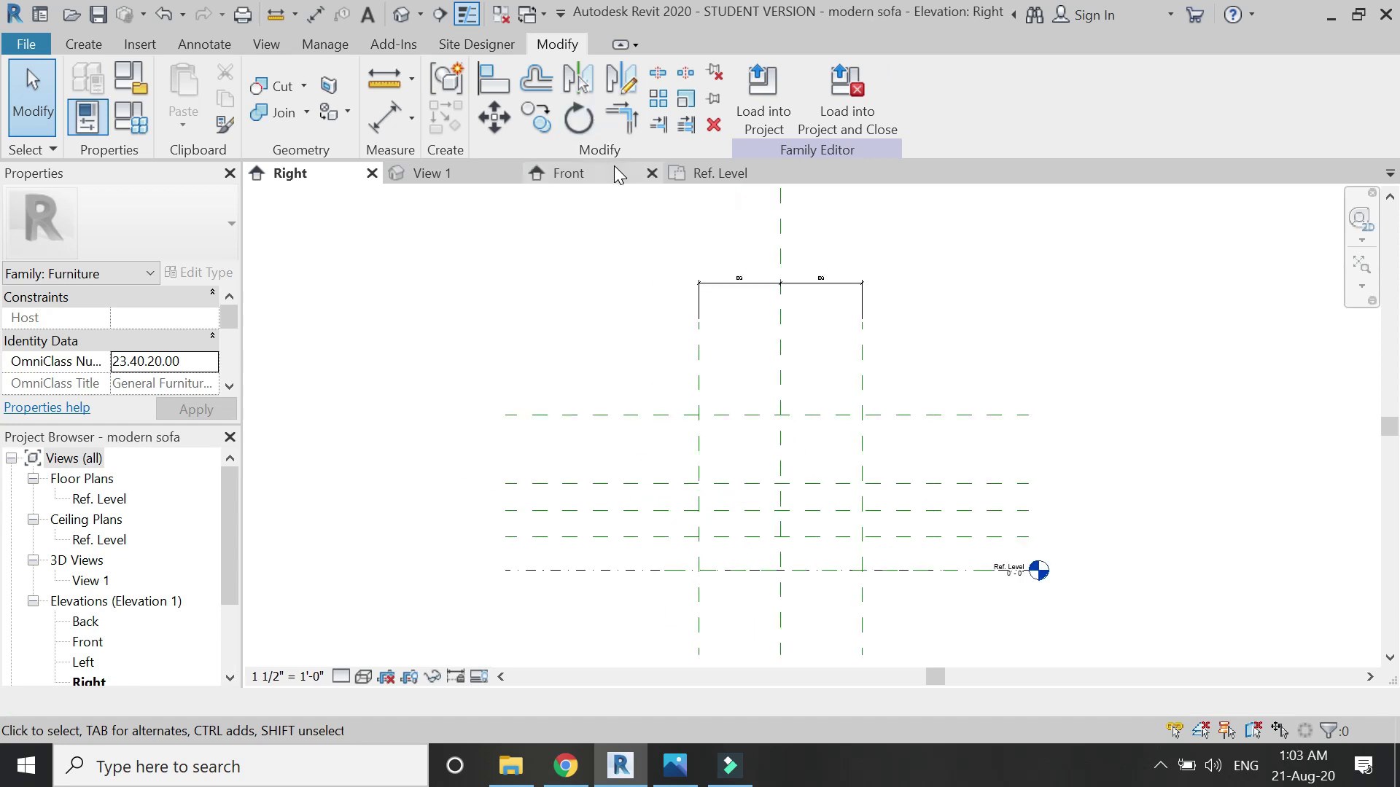
Step: In the Front elevation, add a reference plane offset 1" from the 0'-7" plane using Pick Lines
left_click(613, 168)
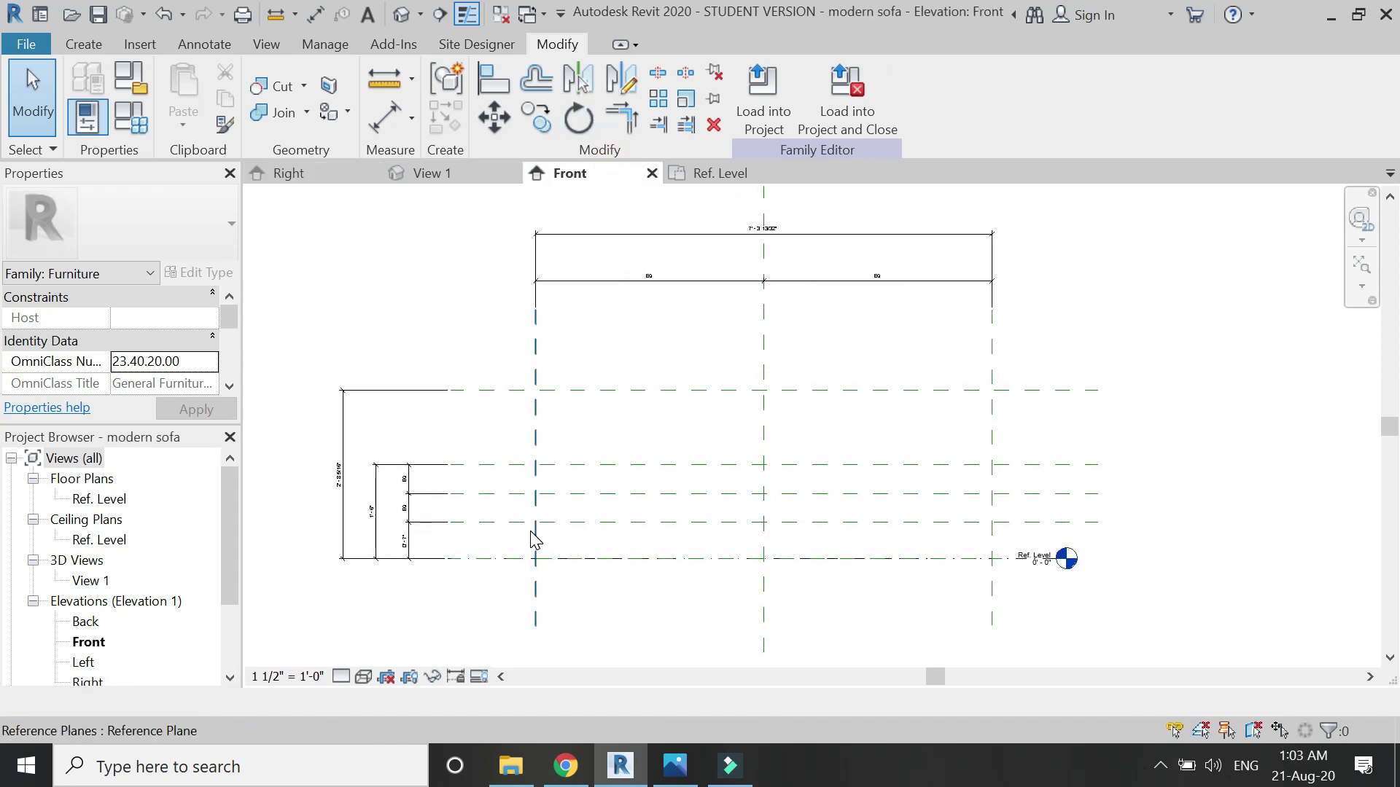
key("r")
key("p")
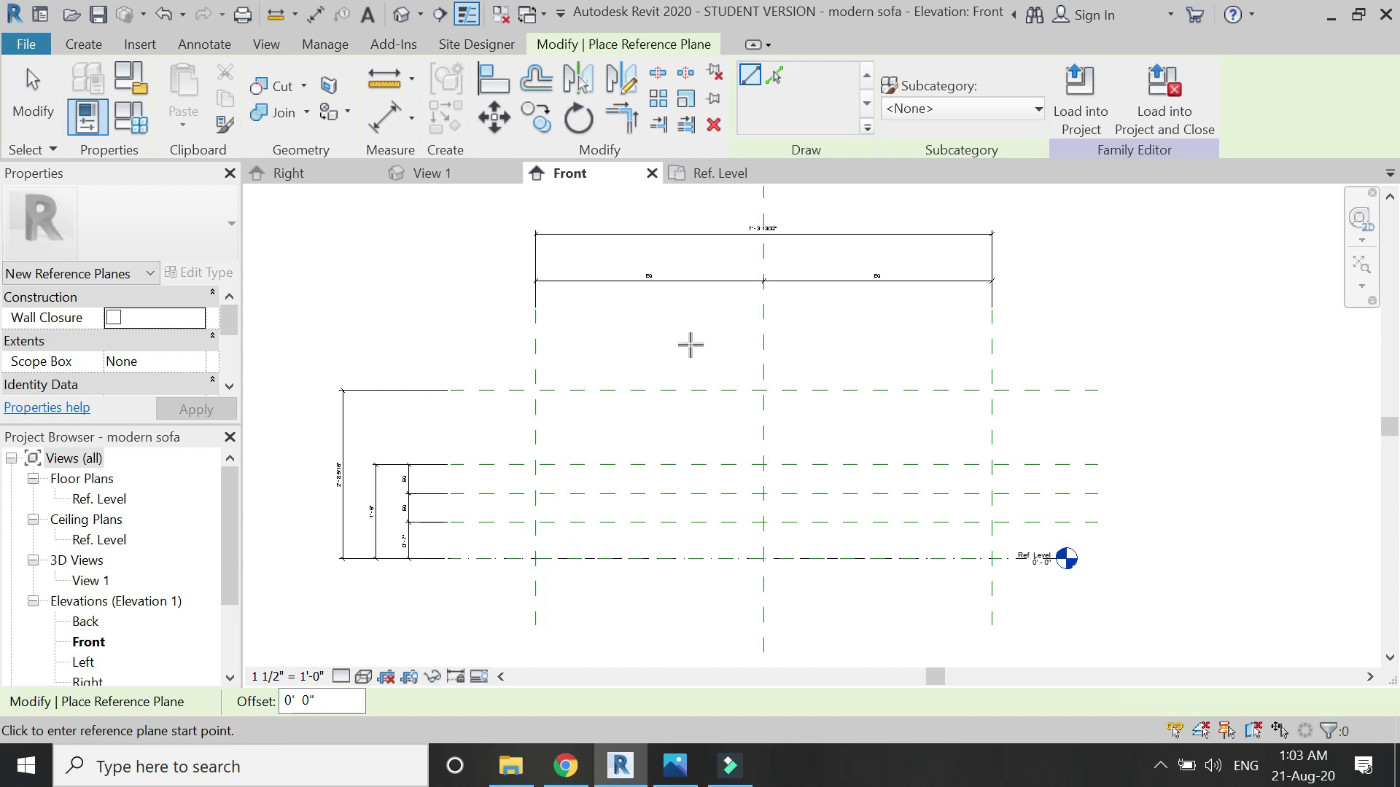
left_click(775, 74)
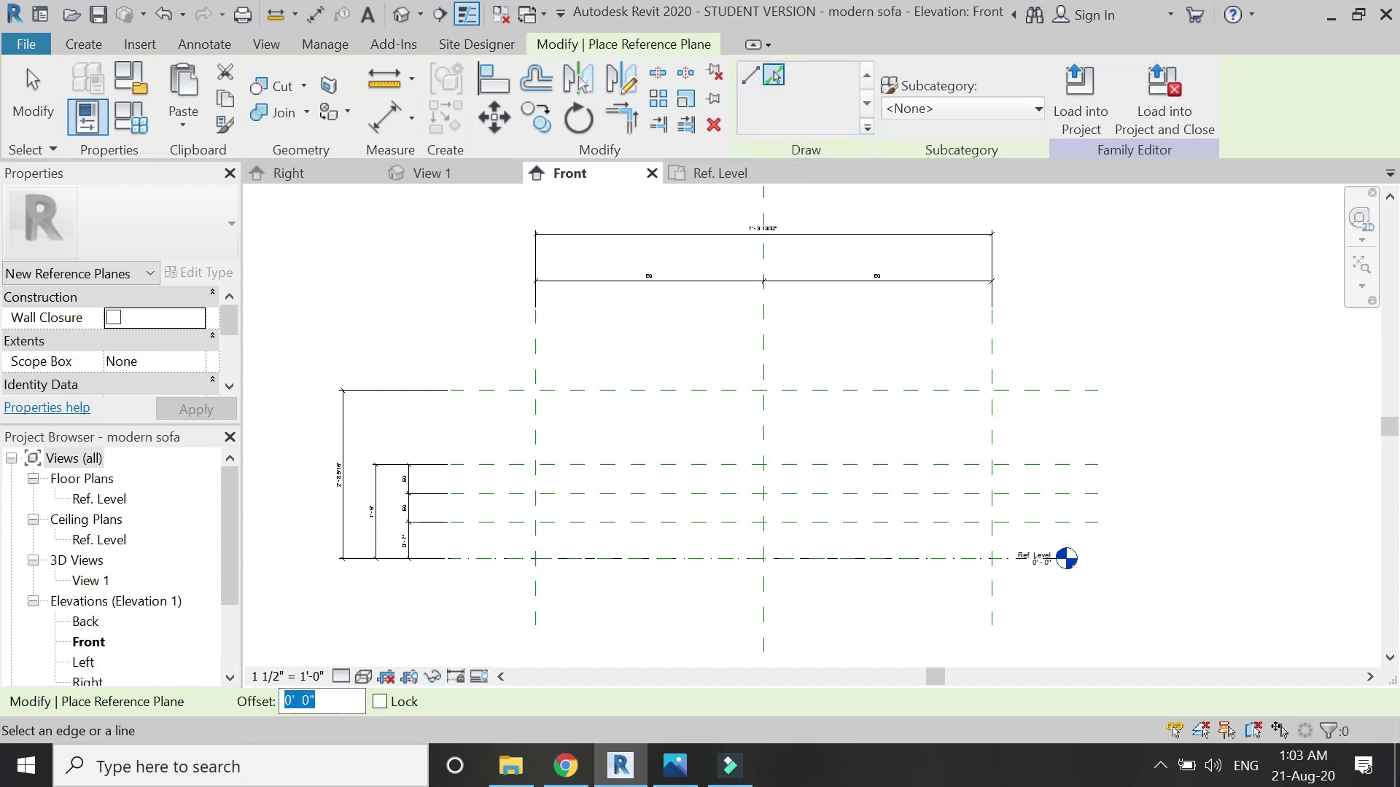
scroll(630, 535, "up", 2)
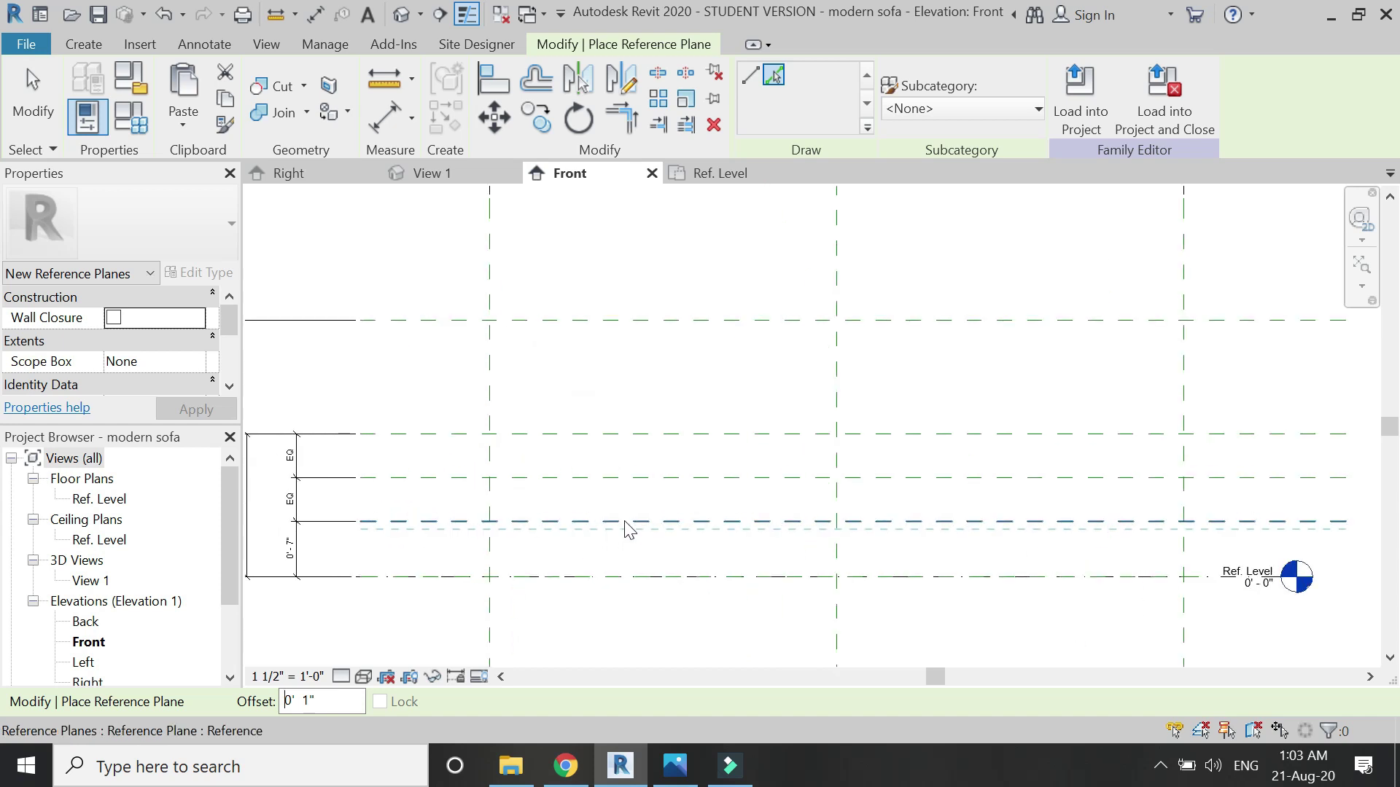
left_click(626, 523)
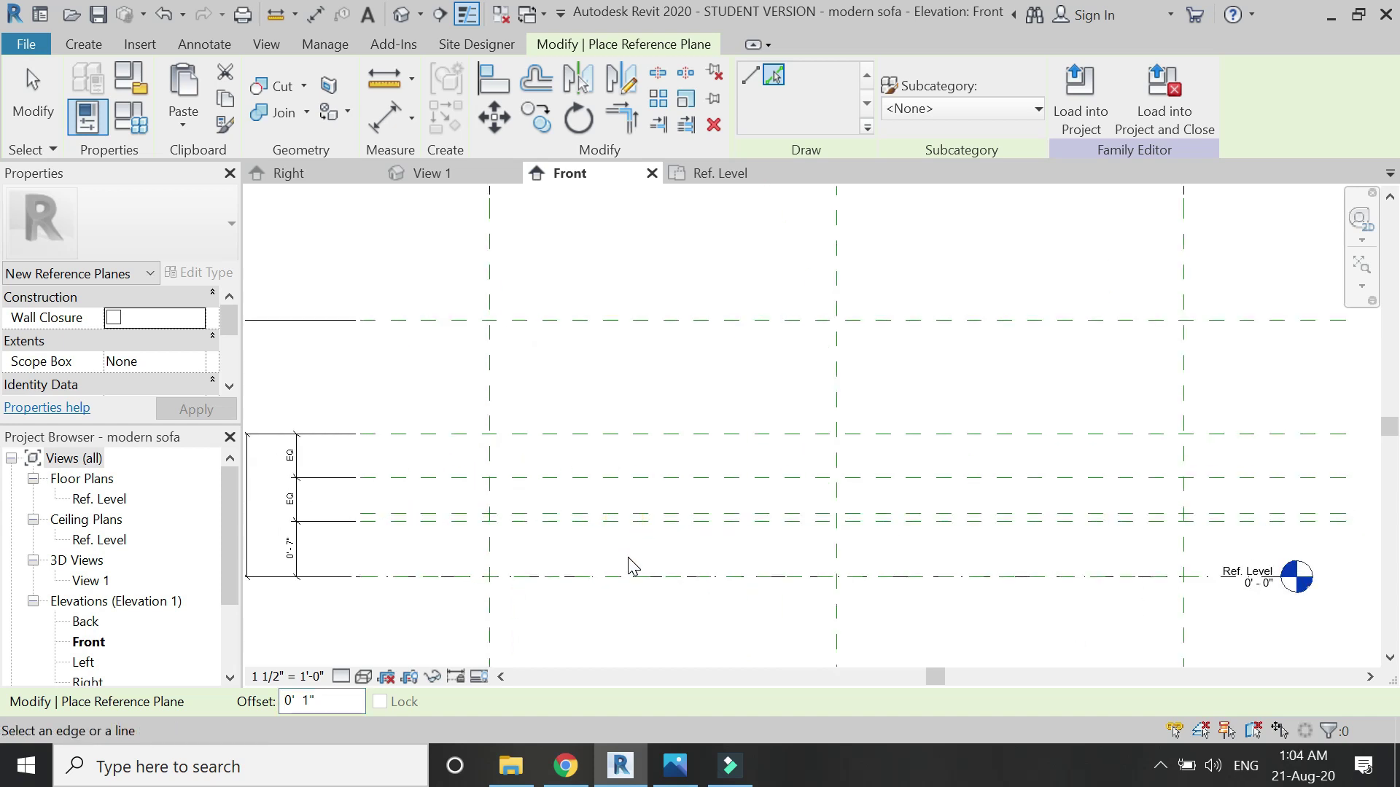
key("Escape")
key("Escape")
Step: Start a Swept Blend and sketch a vertical path up the centre plane to the top plane
key("z")
key("f")
left_click(95, 46)
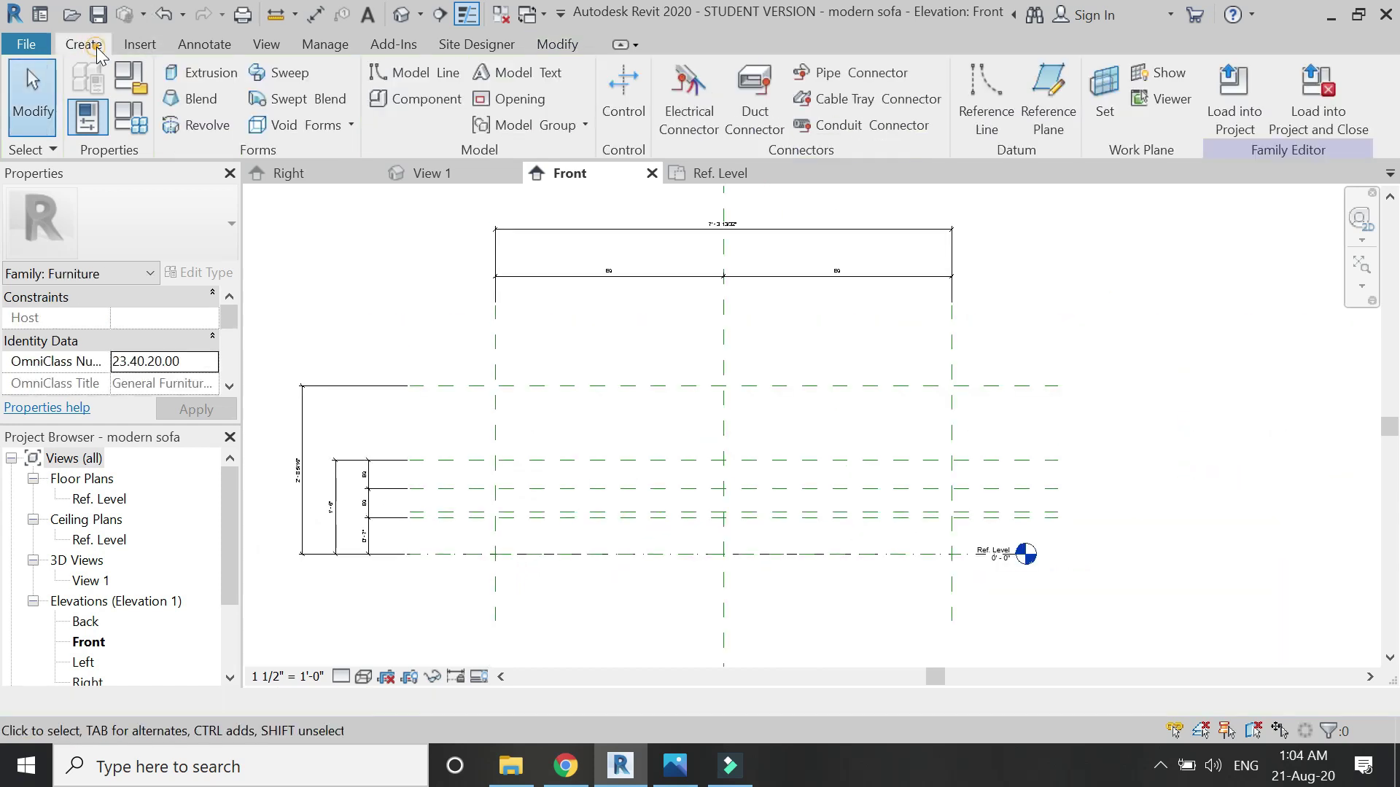
left_click(290, 104)
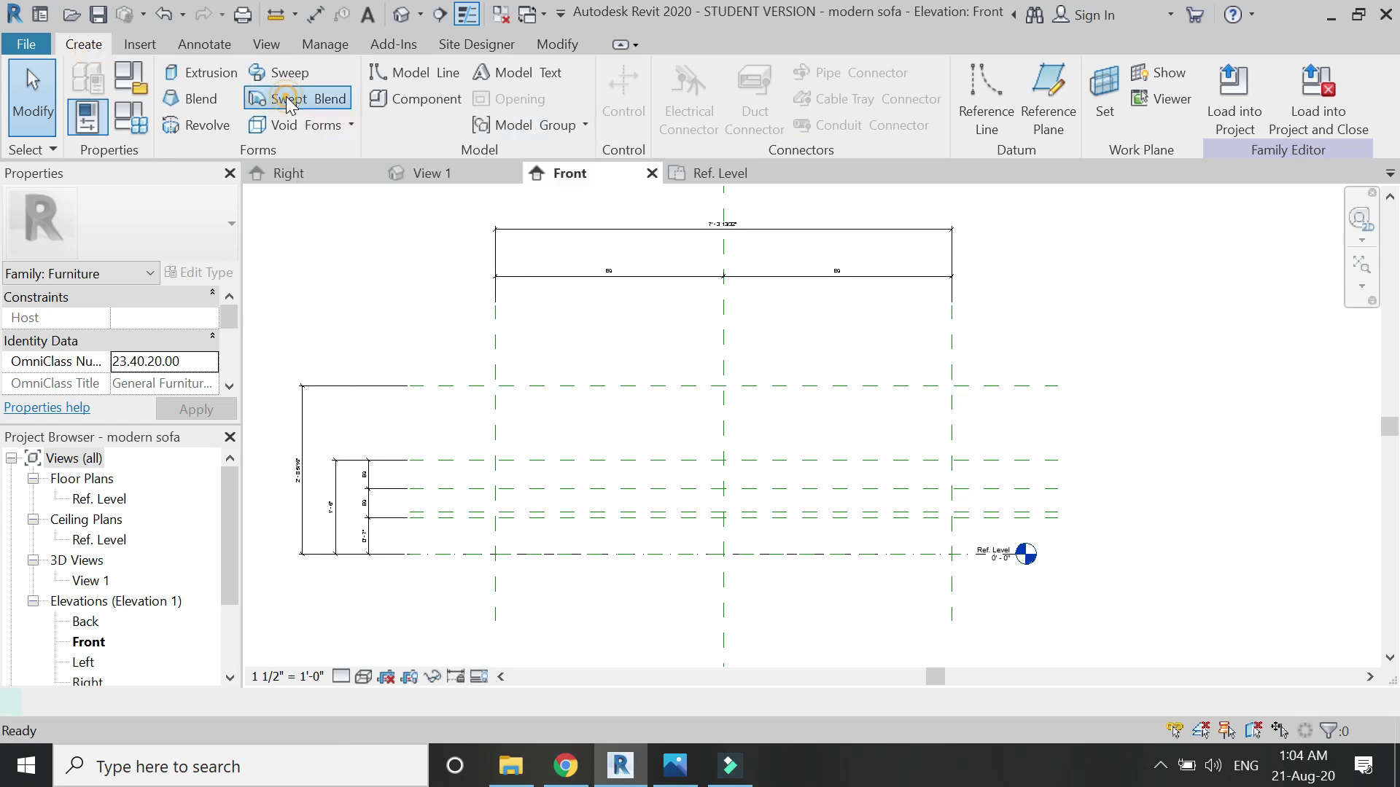
left_click(842, 88)
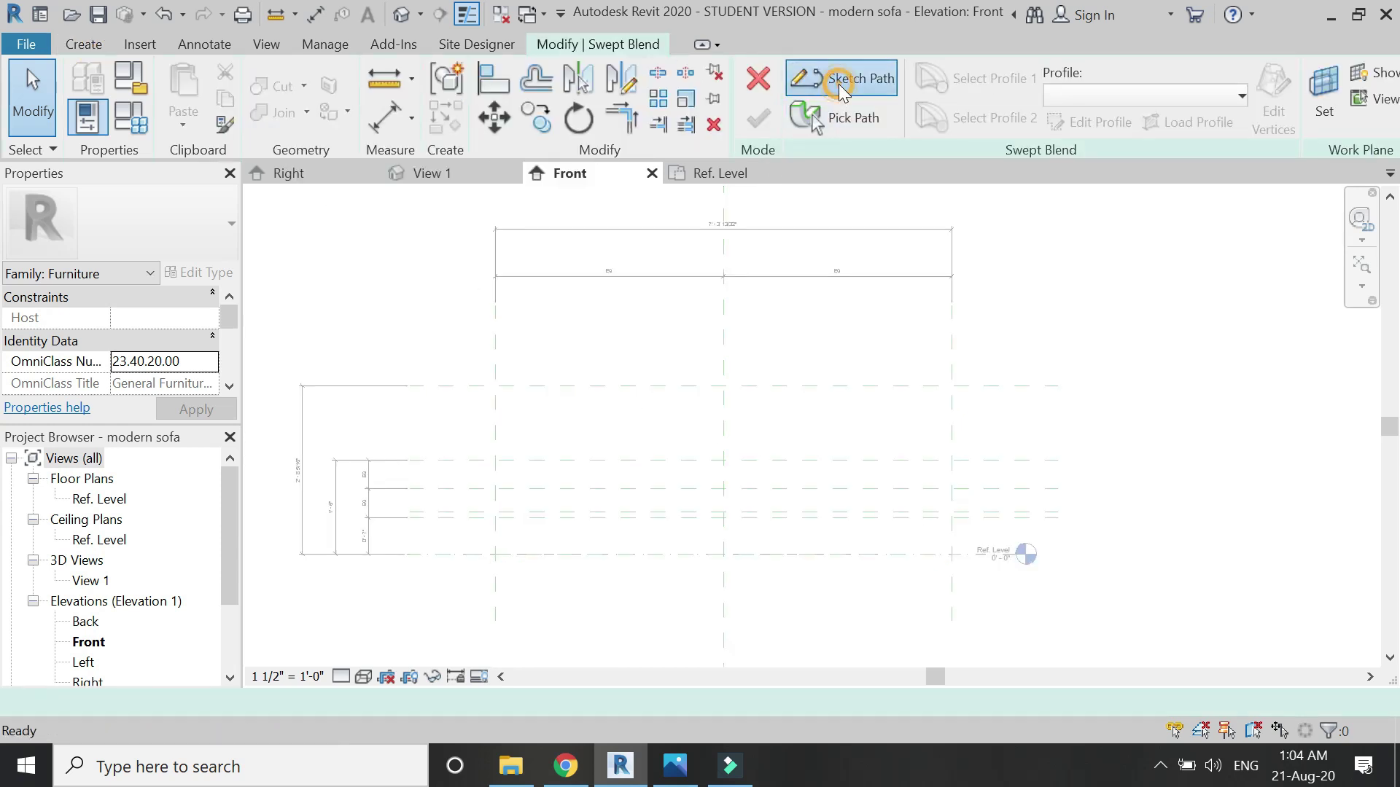
left_click(723, 513)
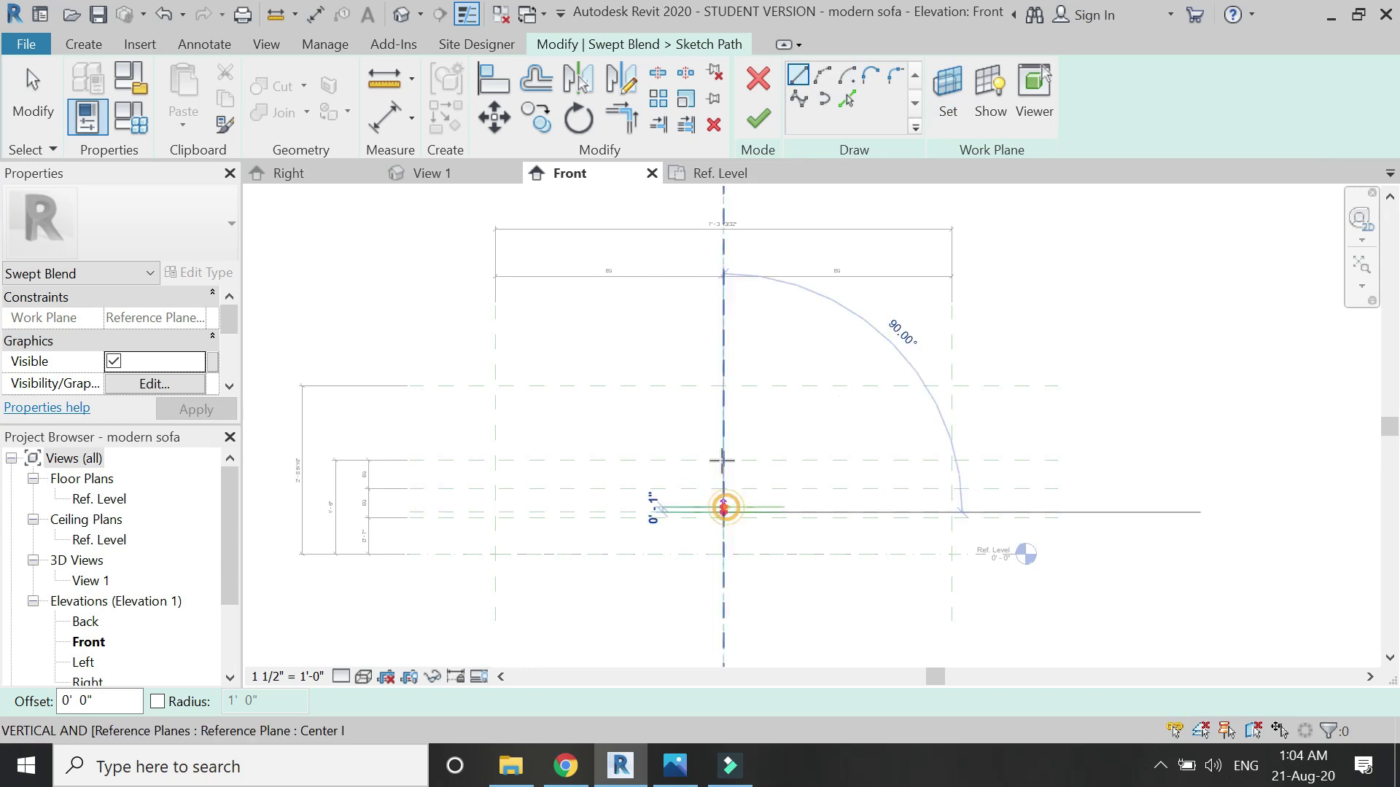
left_click(724, 386)
key("Escape")
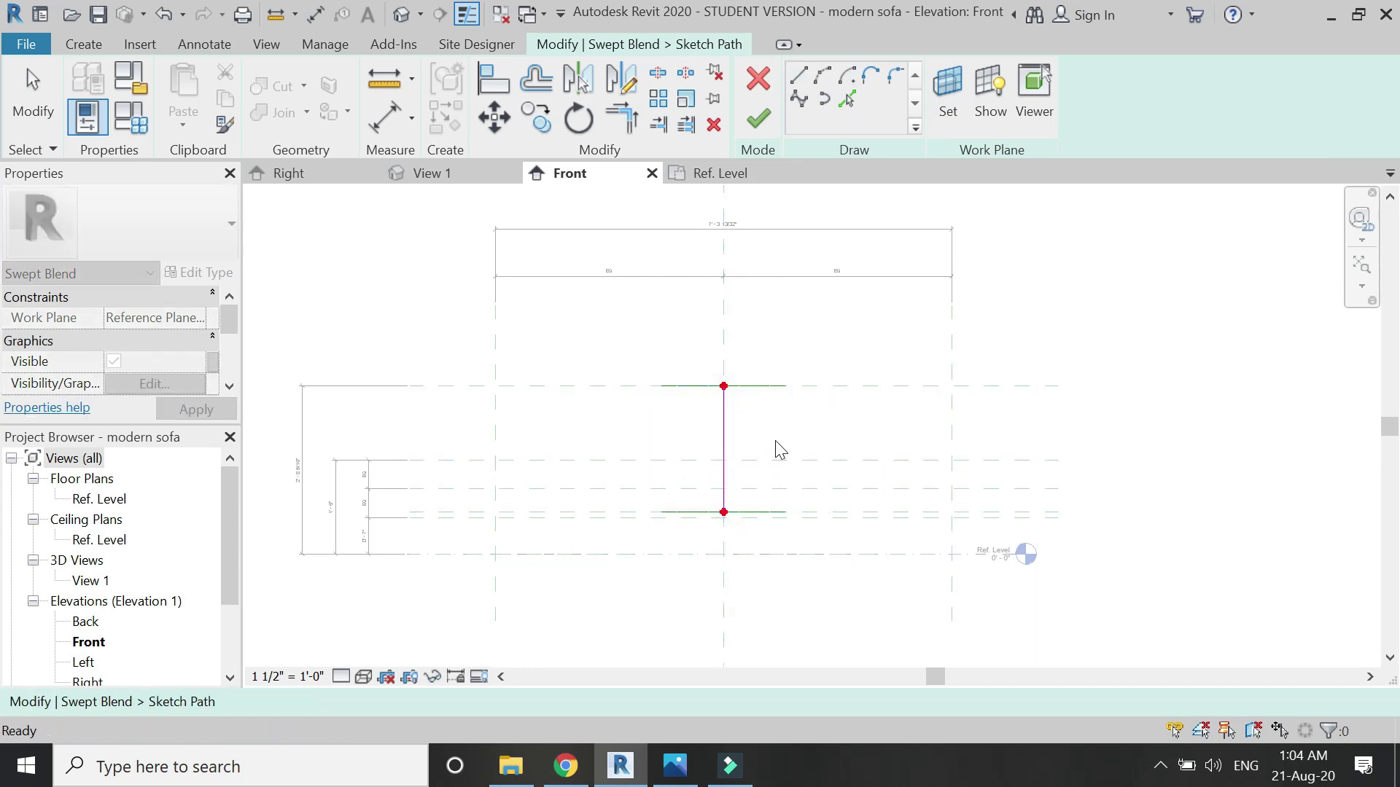
Step: Finish the path sketch and show the Ref. Level floor plan, closing View 1
left_click(764, 117)
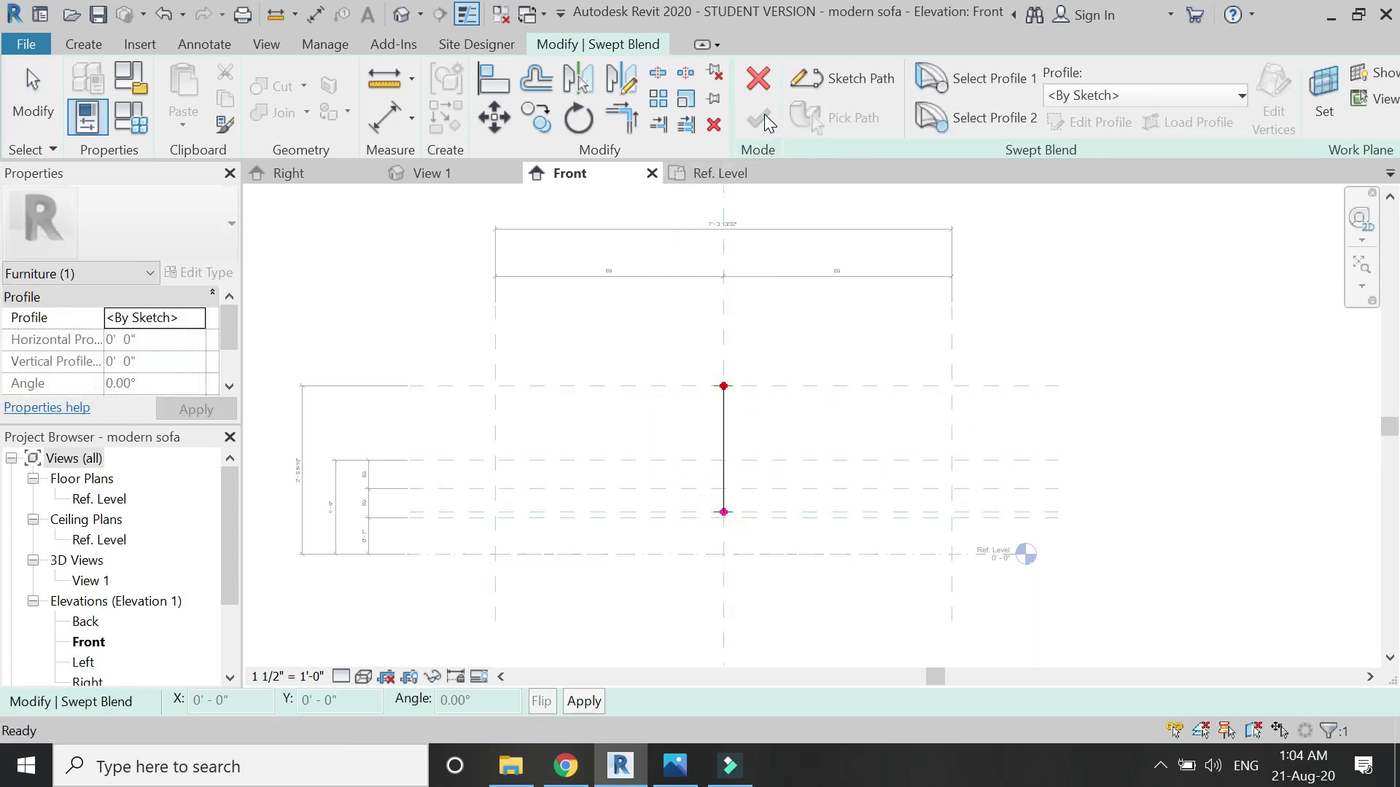
left_click(686, 177)
left_click(519, 174)
scroll(807, 437, "up", 2)
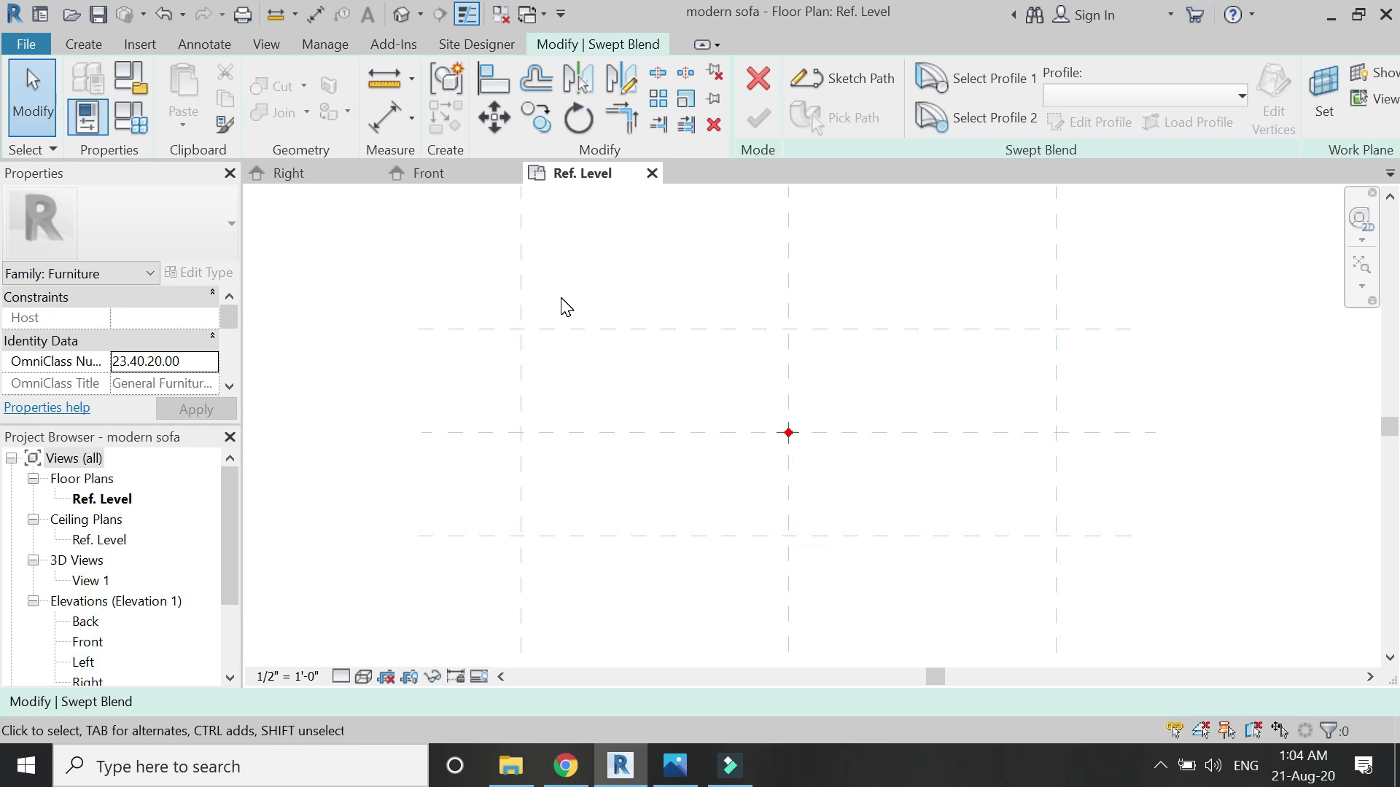
Step: Start sketching Profile 2 with a half-circle arc between the upper and lower reference planes
left_click(969, 116)
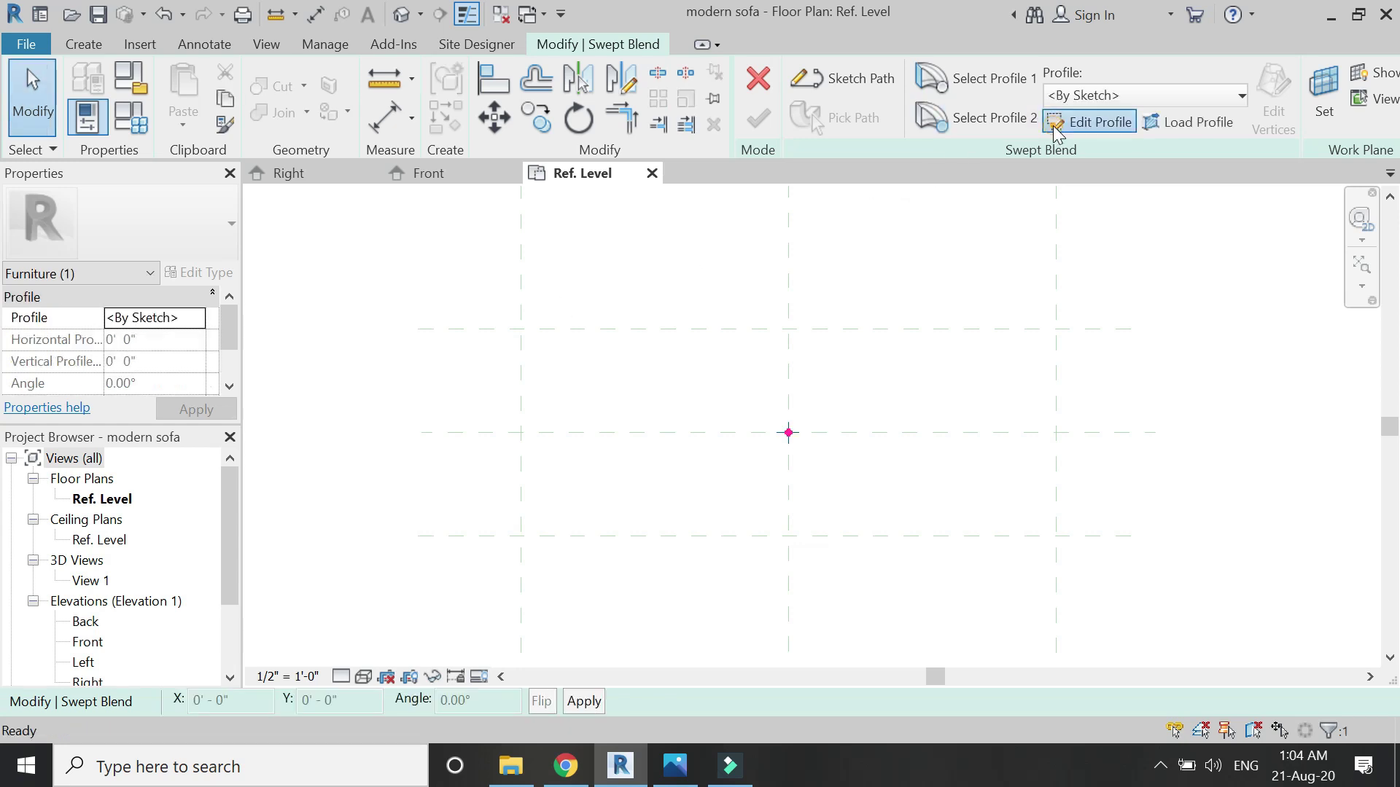
left_click(1092, 121)
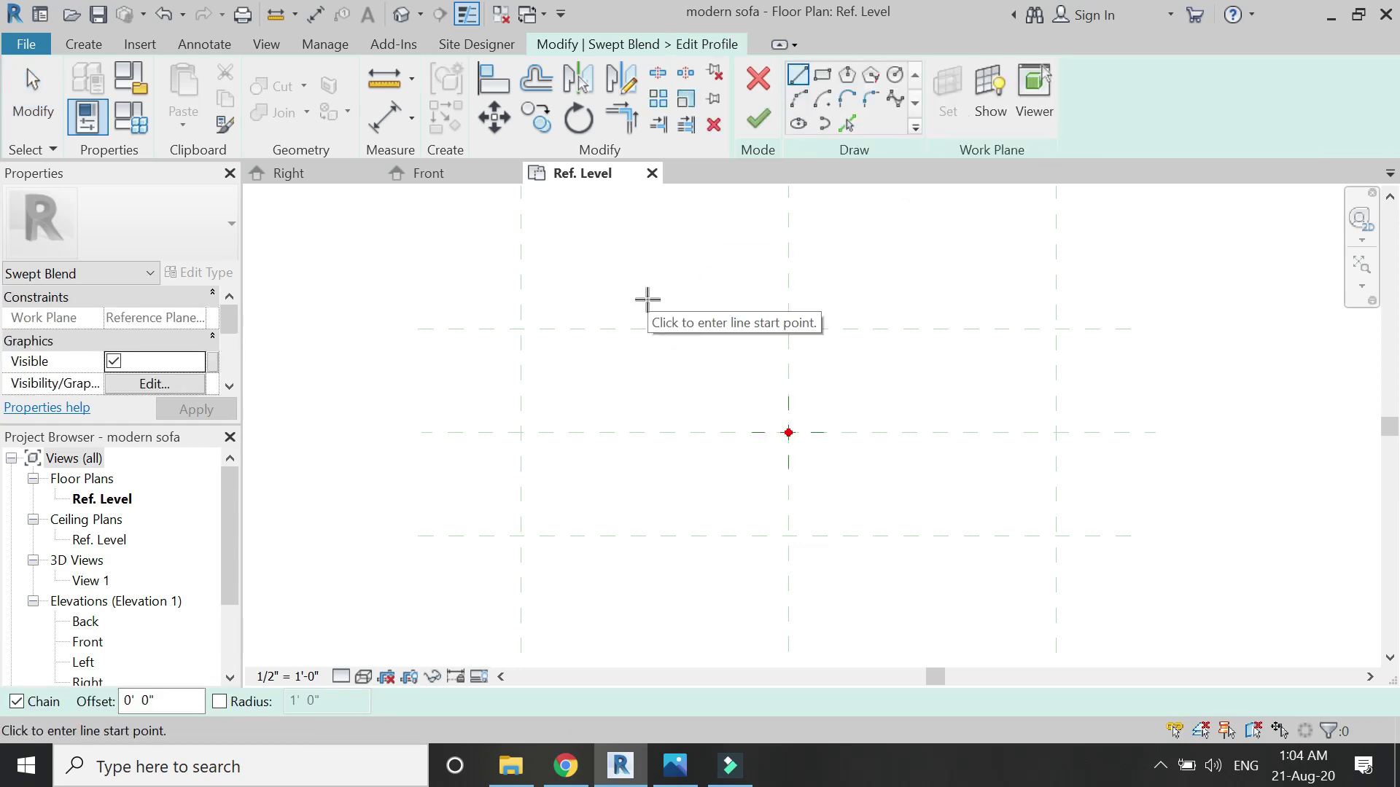
left_click(798, 97)
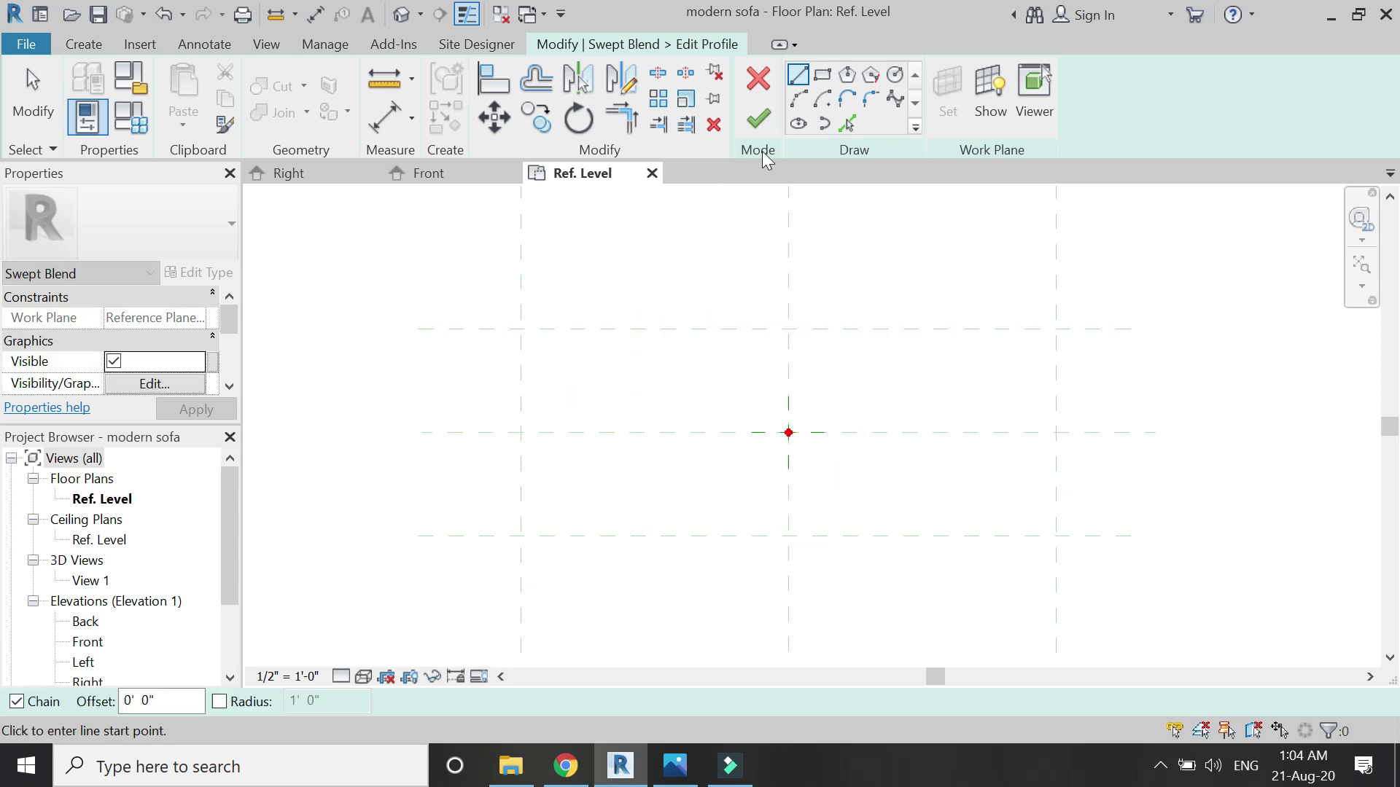
left_click(638, 328)
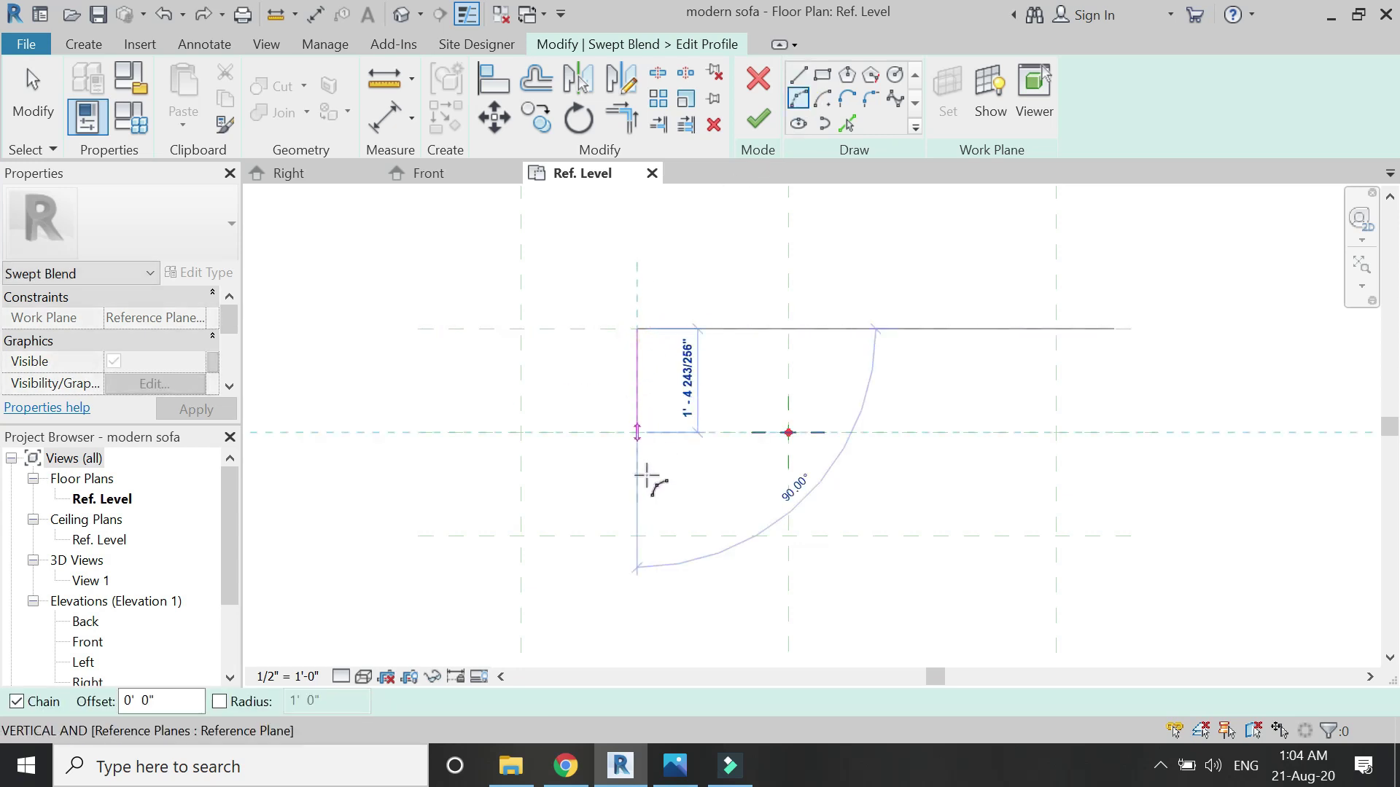
left_click(639, 536)
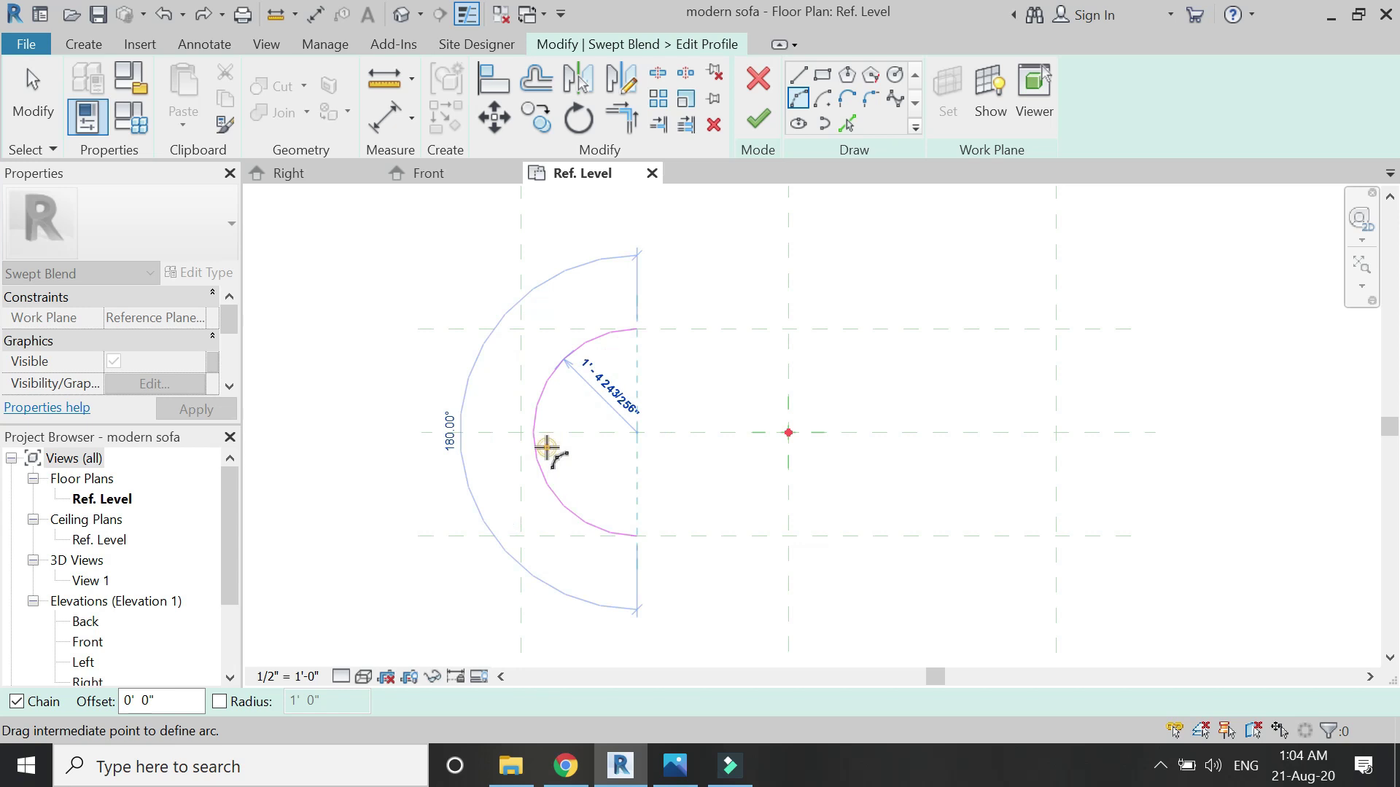
left_click(548, 445)
key("Escape")
key("Escape")
Step: Move the arc onto the left reference plane intersection
left_click(534, 417)
key("m")
key("v")
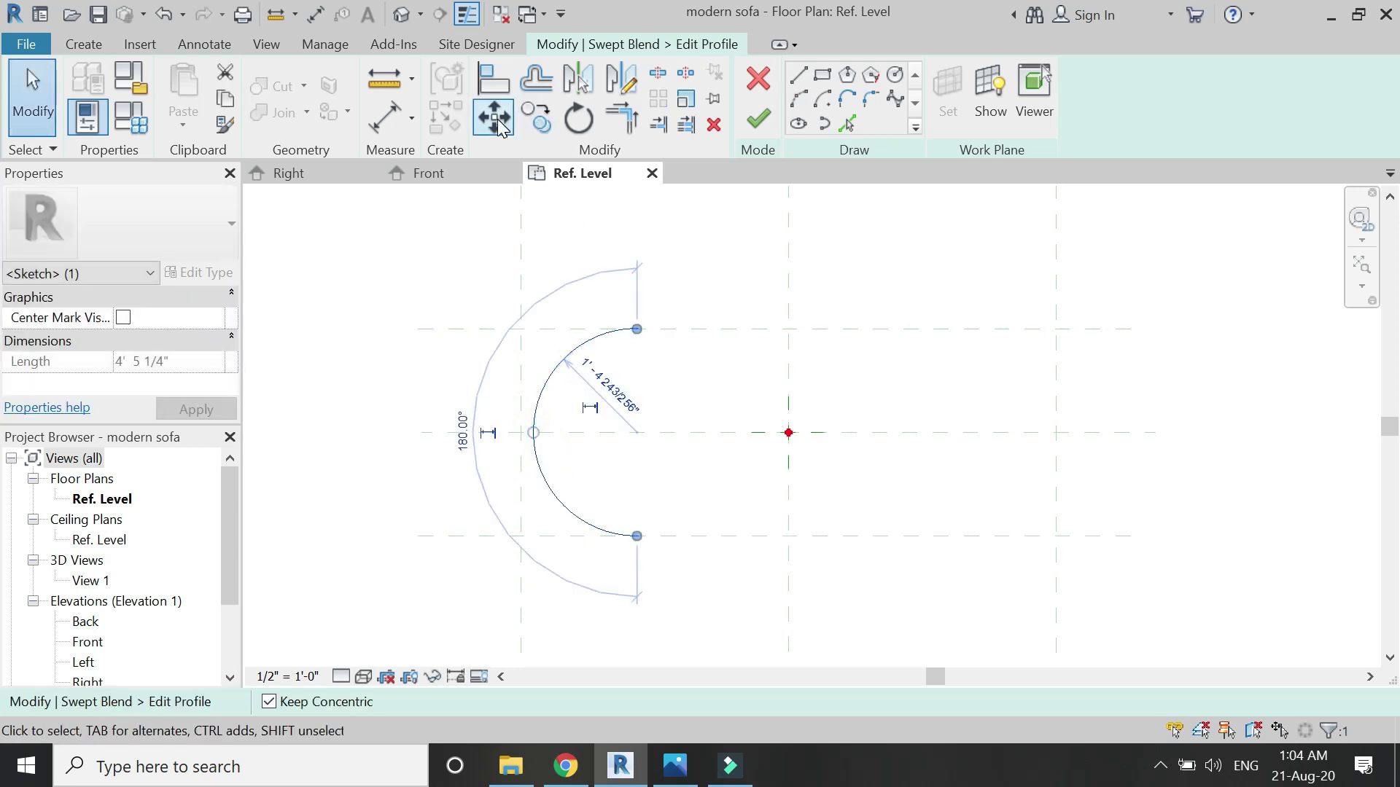
scroll(538, 427, "up", 2)
left_click(534, 439)
scroll(535, 440, "up", 2)
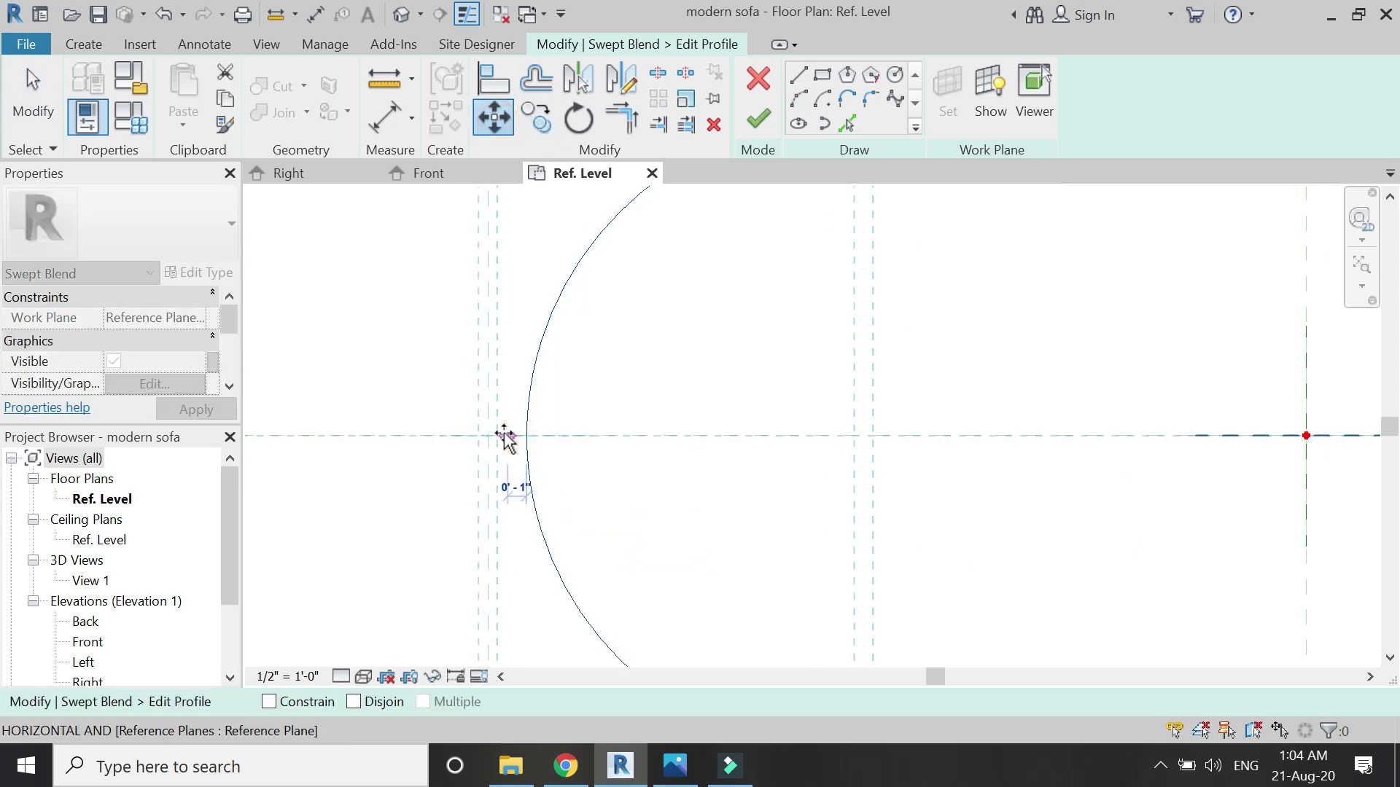
left_click(489, 436)
key("Escape")
scroll(503, 452, "down", 4)
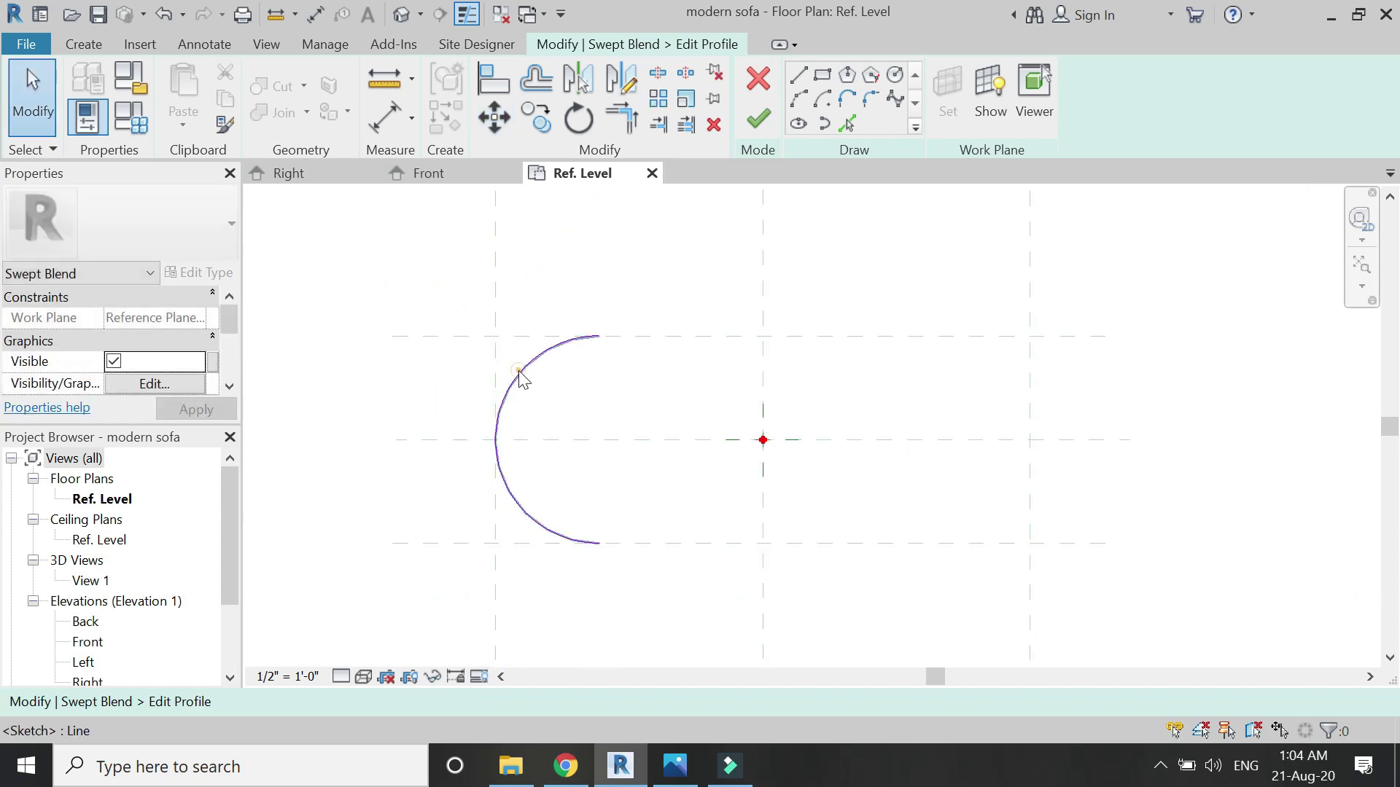
Step: Mirror the left arc to the right side about the centre plane
left_click(524, 375)
left_click(621, 81)
left_click(763, 287)
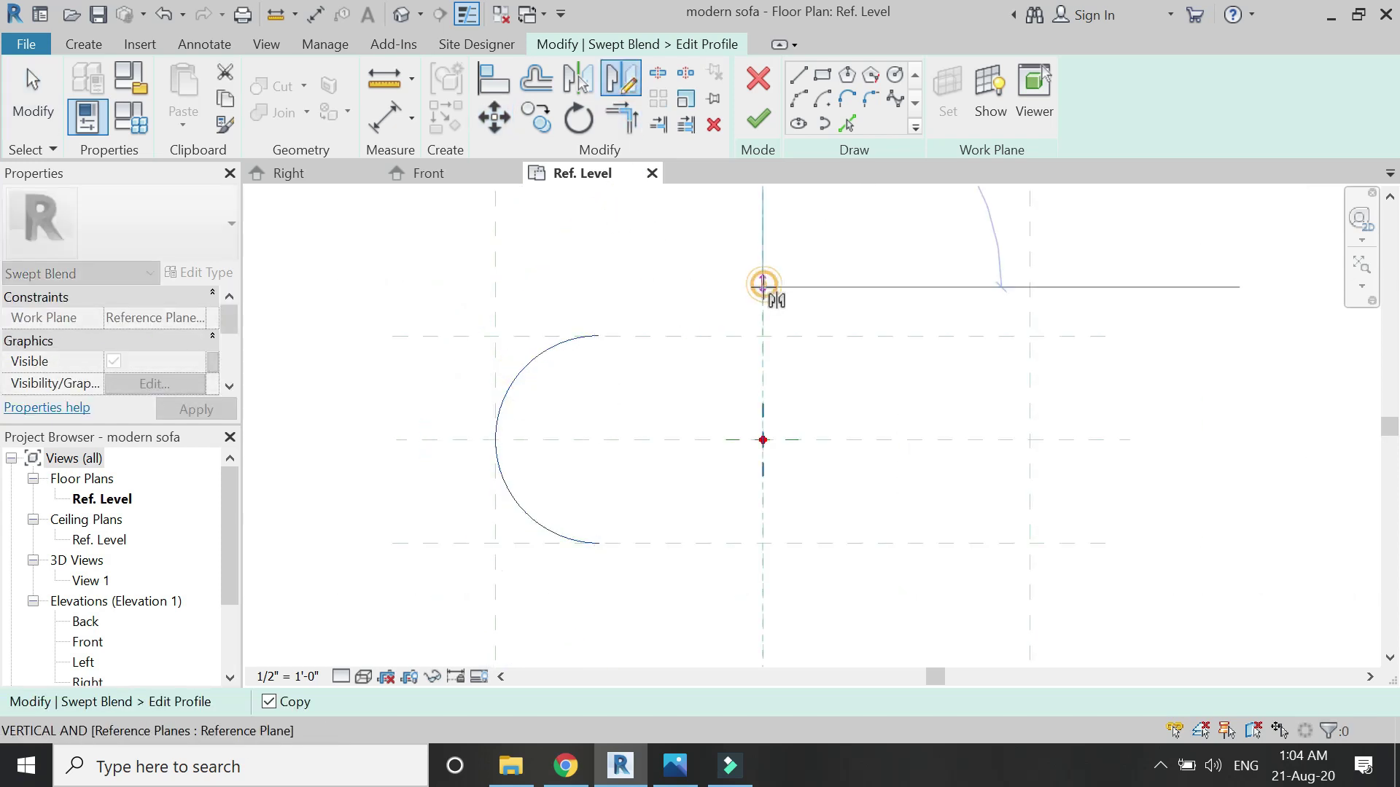
left_click(762, 597)
key("Escape")
key("Escape")
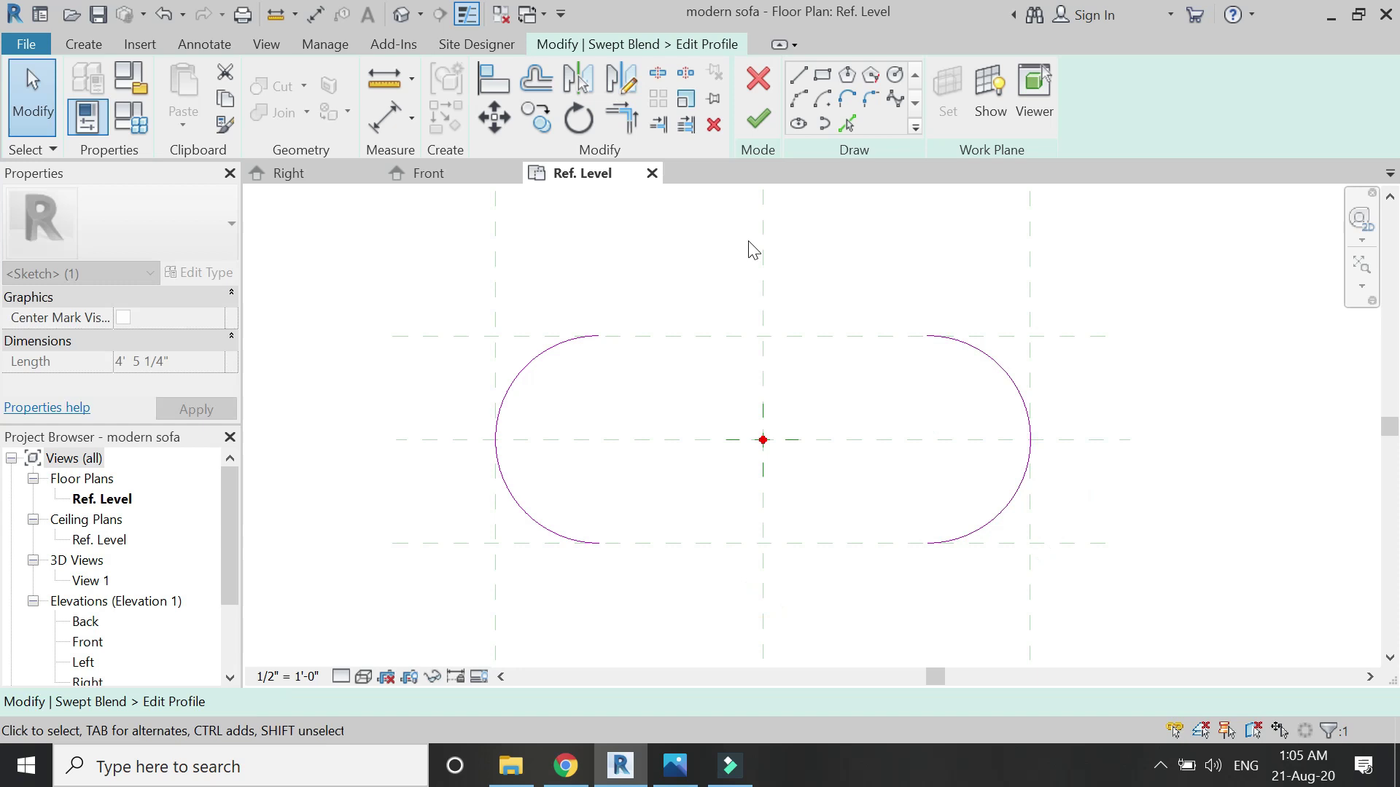
Step: Join the arc ends with straight top and bottom lines and finish the profile
left_click(597, 336)
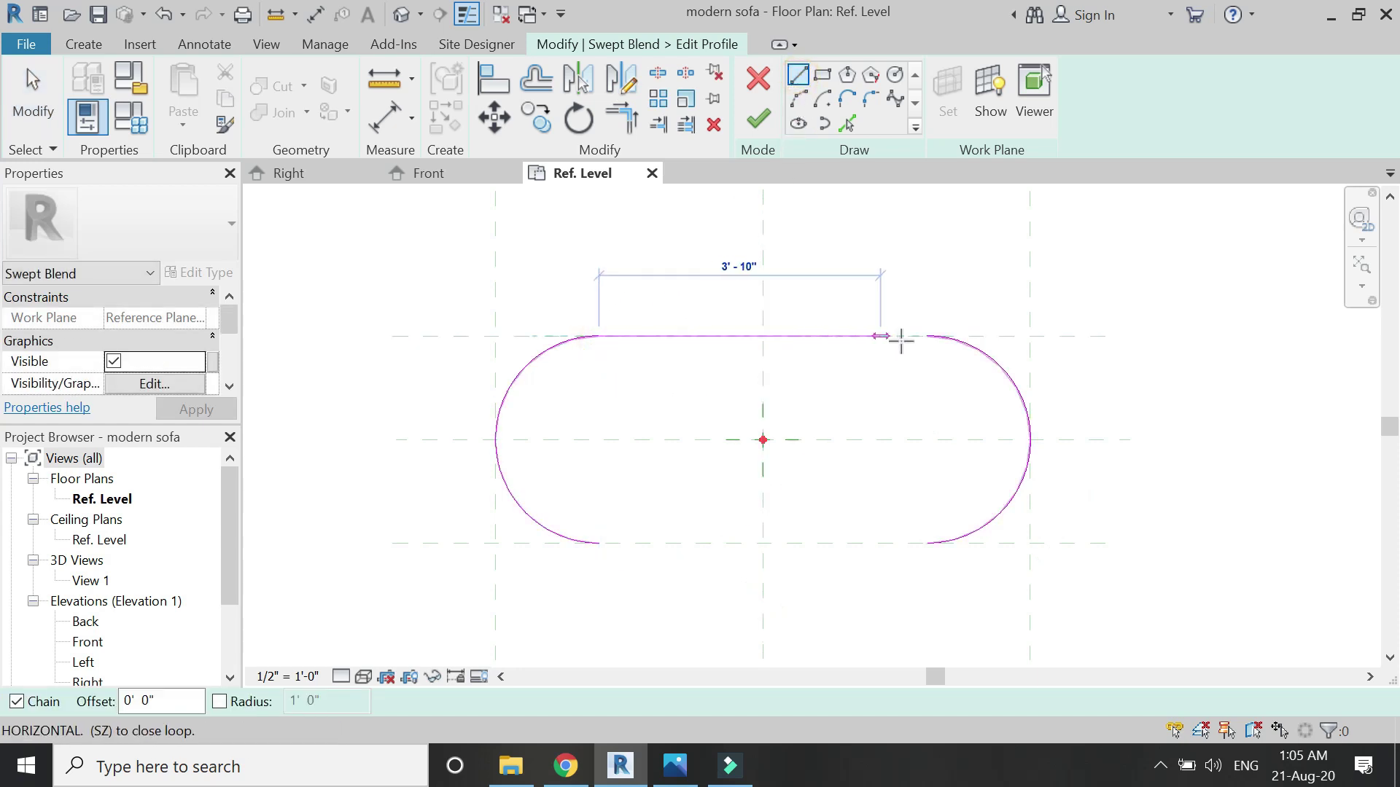
left_click(926, 336)
key("Escape")
left_click(597, 543)
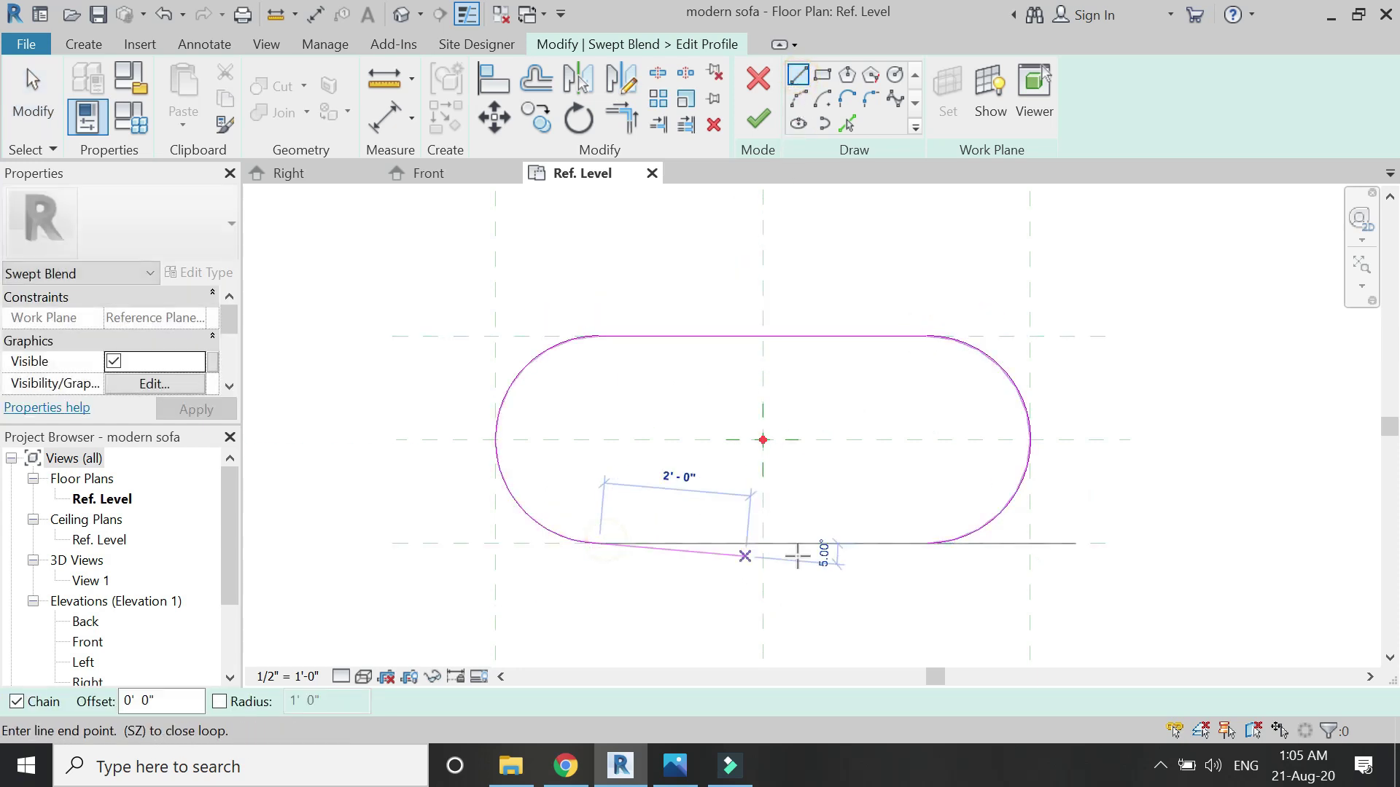
left_click(927, 544)
key("Escape")
key("Escape")
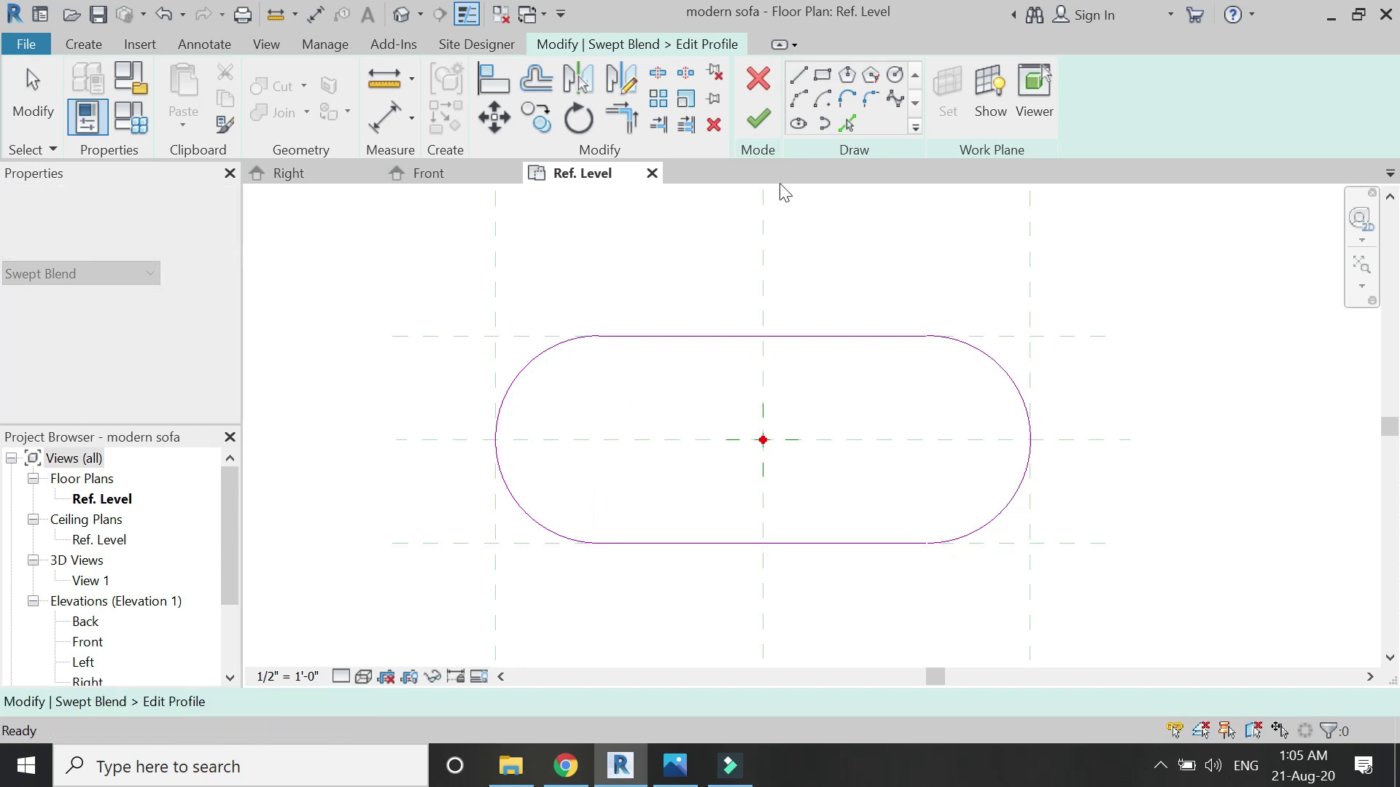
left_click(758, 119)
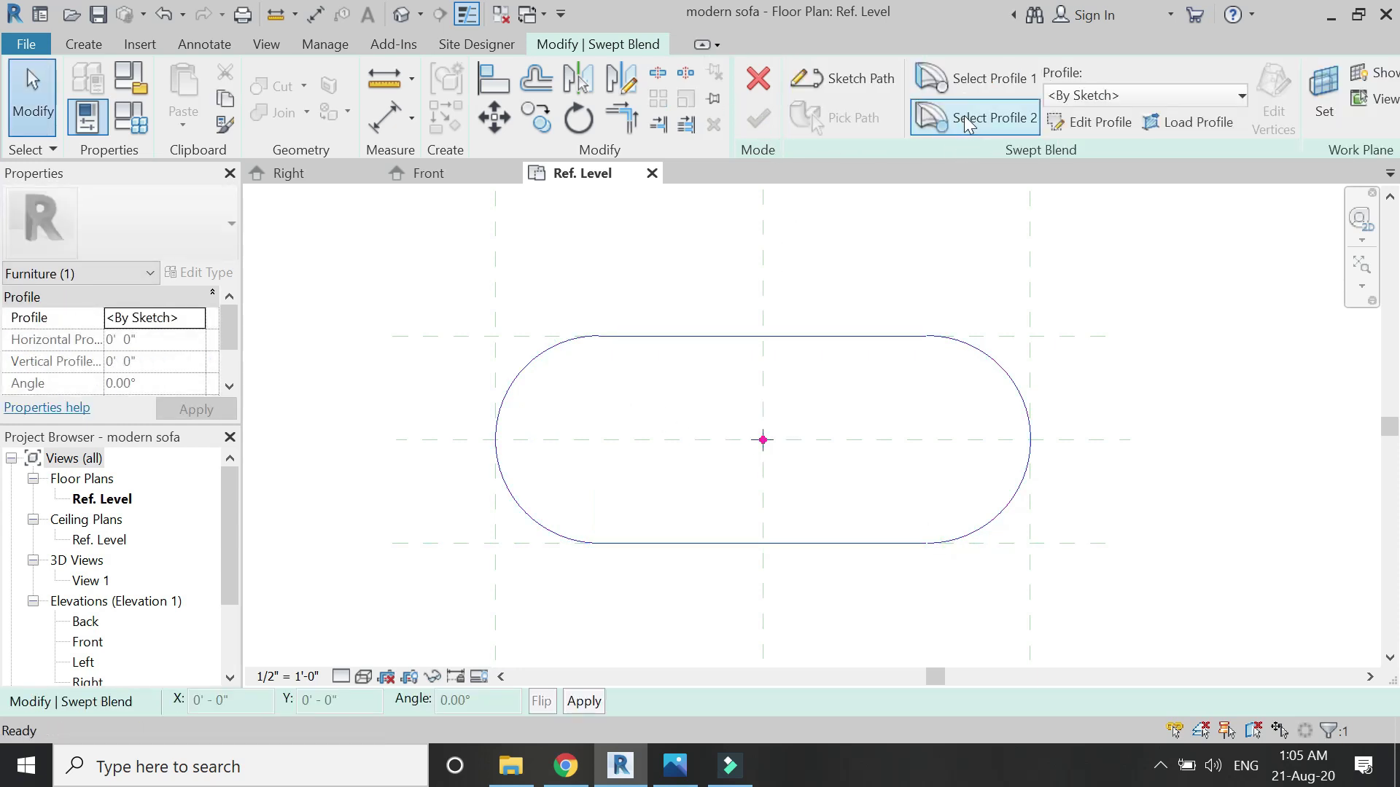
Step: Check the 3D view, then open Profile 1 for sketching in the Ref. Level plan
left_click(399, 17)
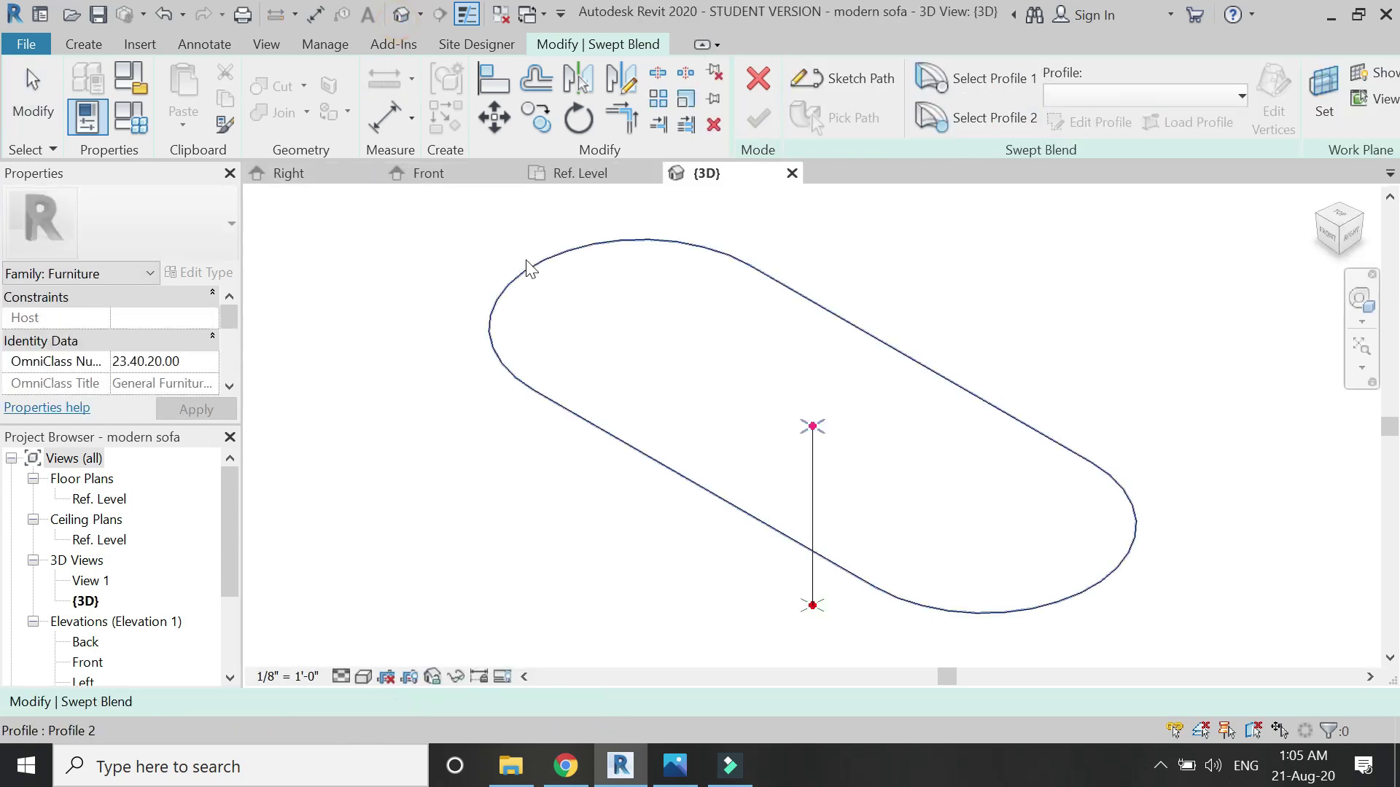
scroll(734, 366, "down", 2)
left_click(576, 175)
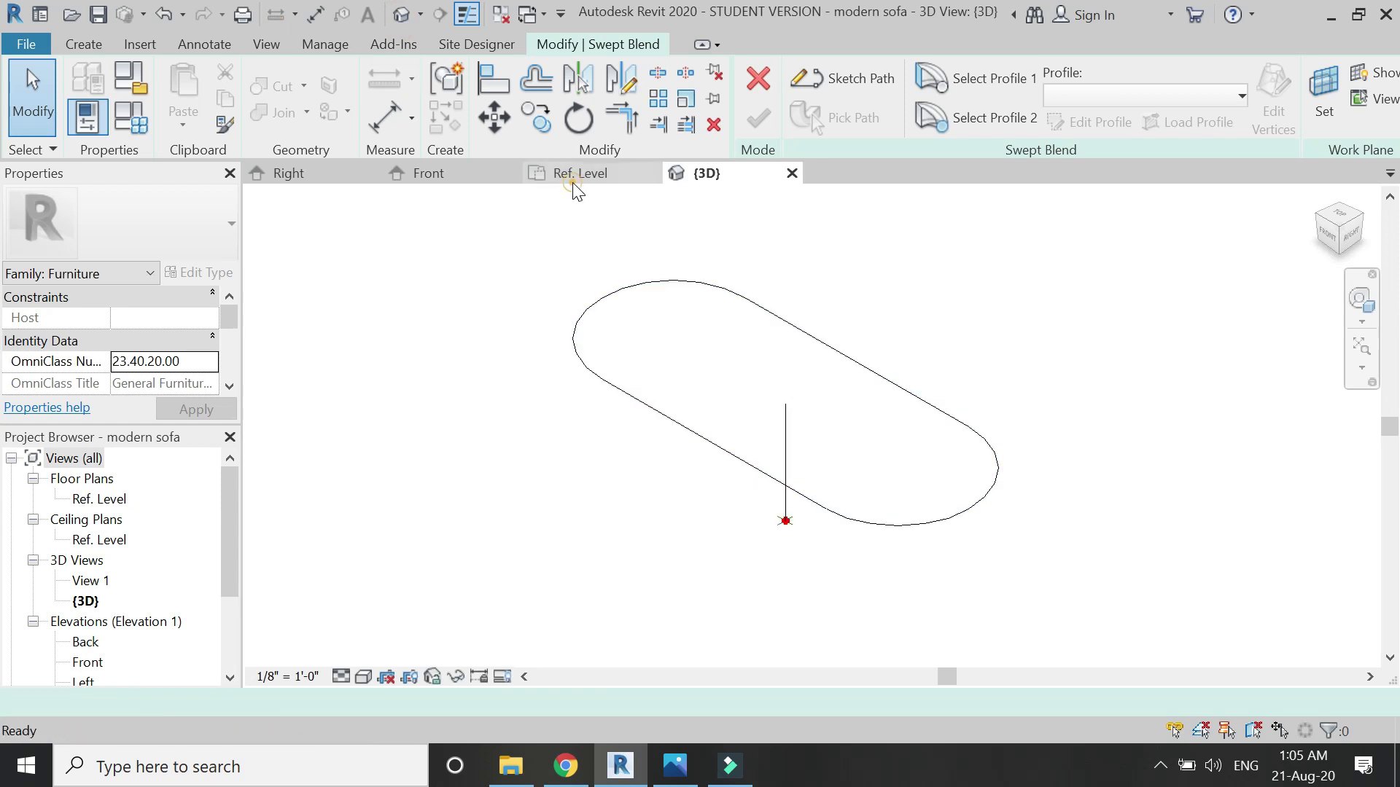
left_click(979, 86)
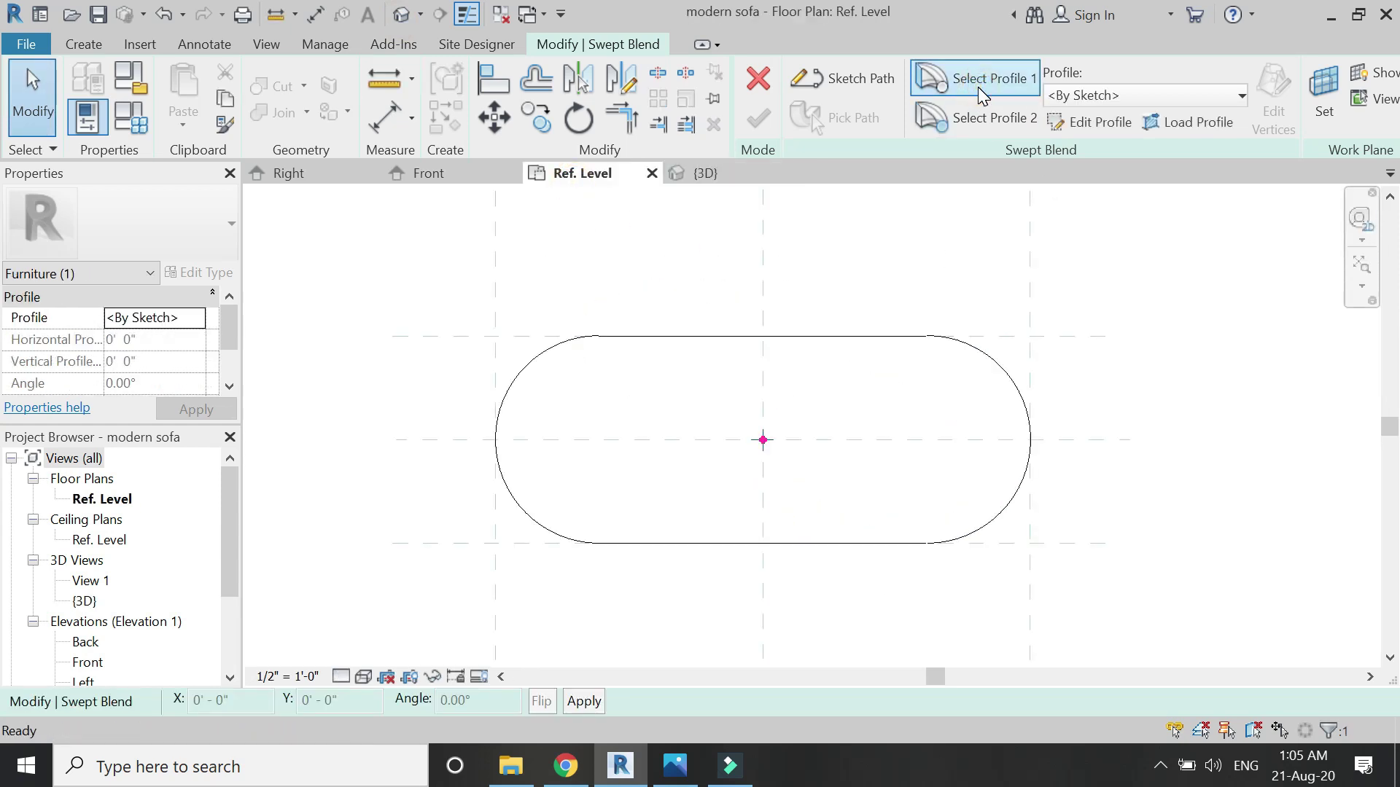
left_click(1064, 122)
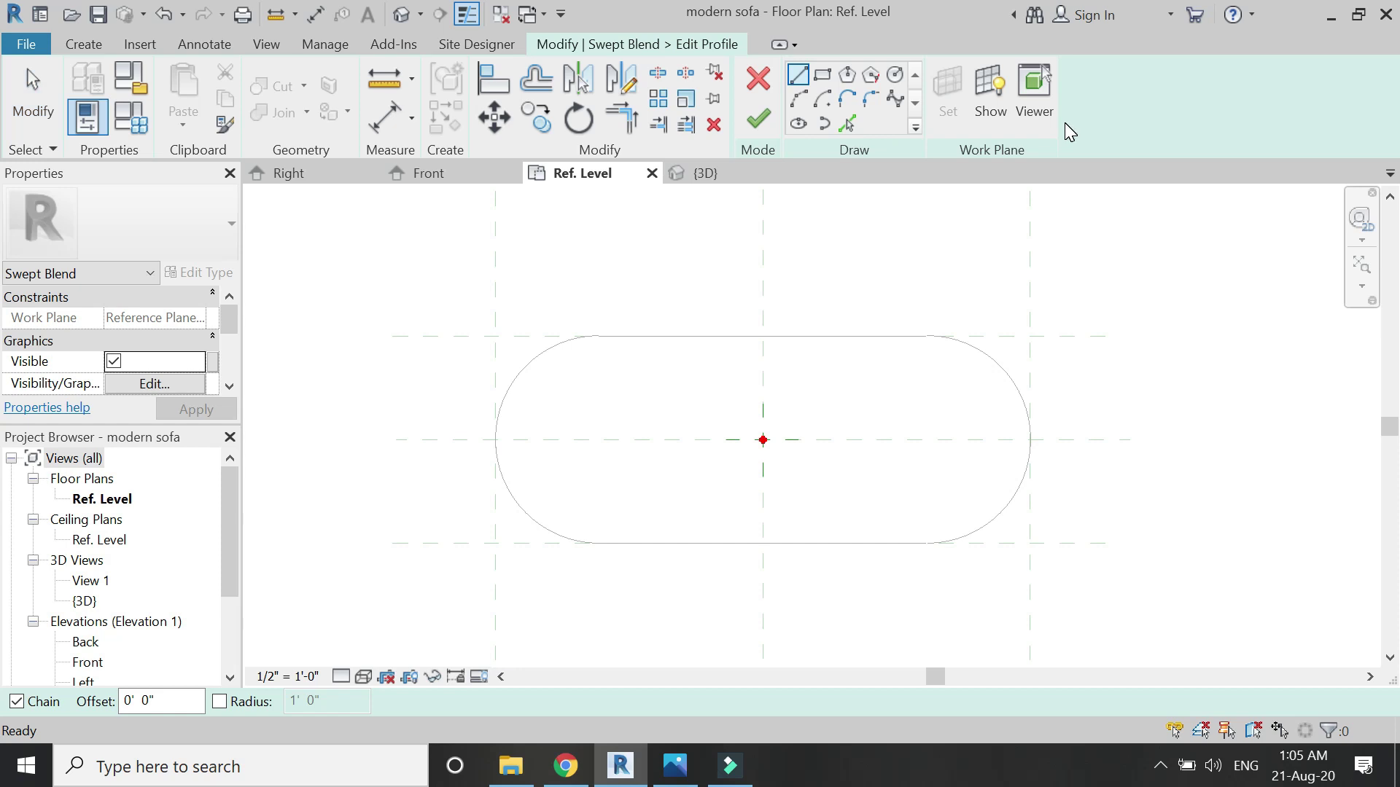
Step: Add a line 3" inside the top plane and draw a left end arc
left_click(847, 123)
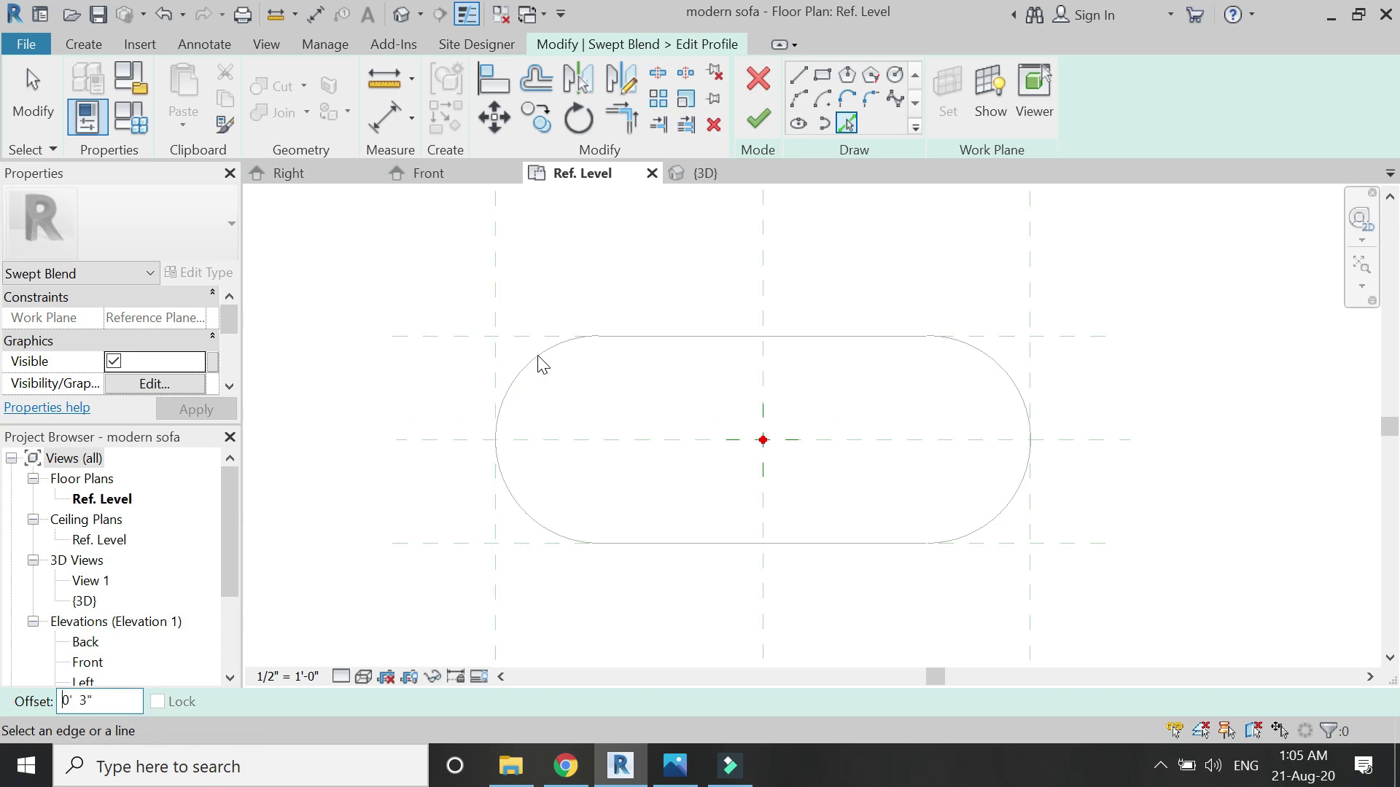
left_click(620, 352)
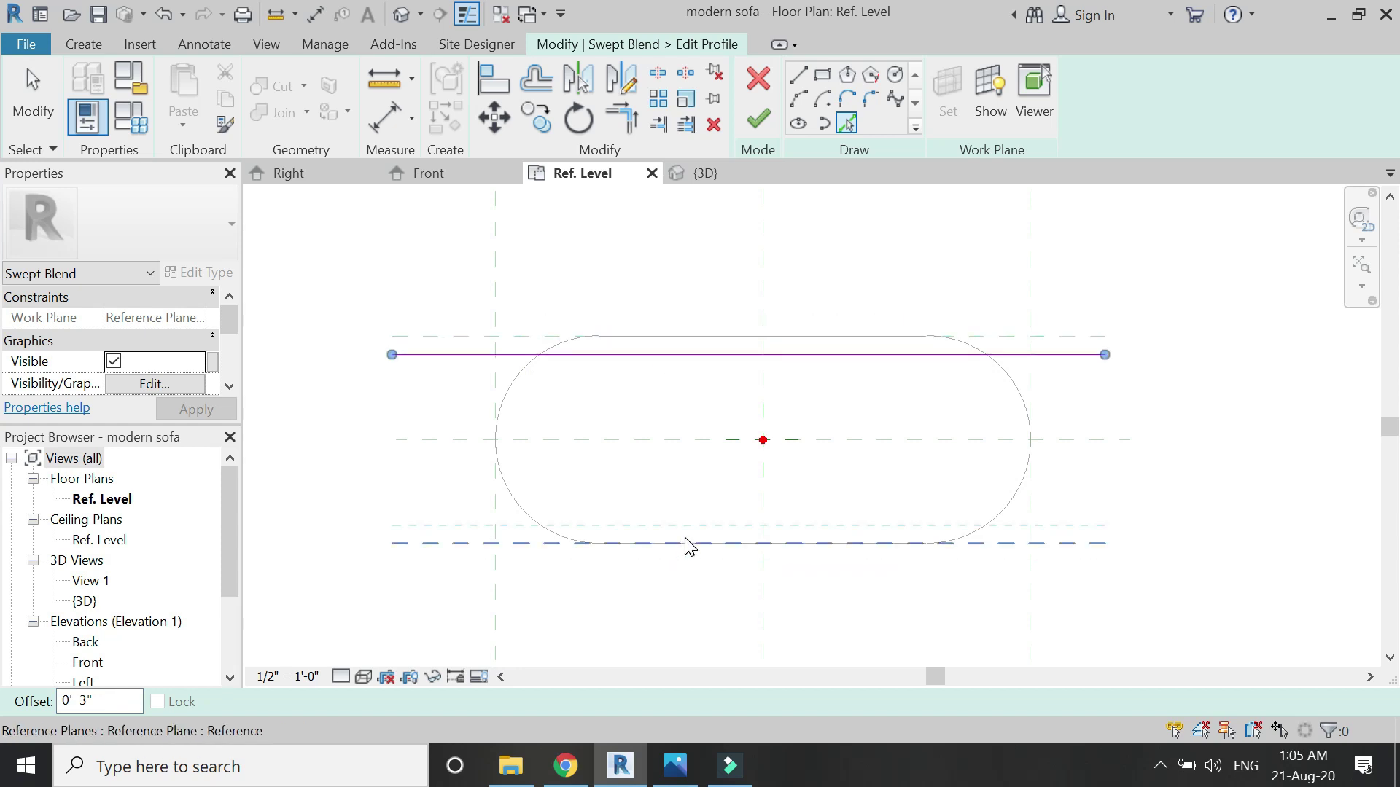
key("a")
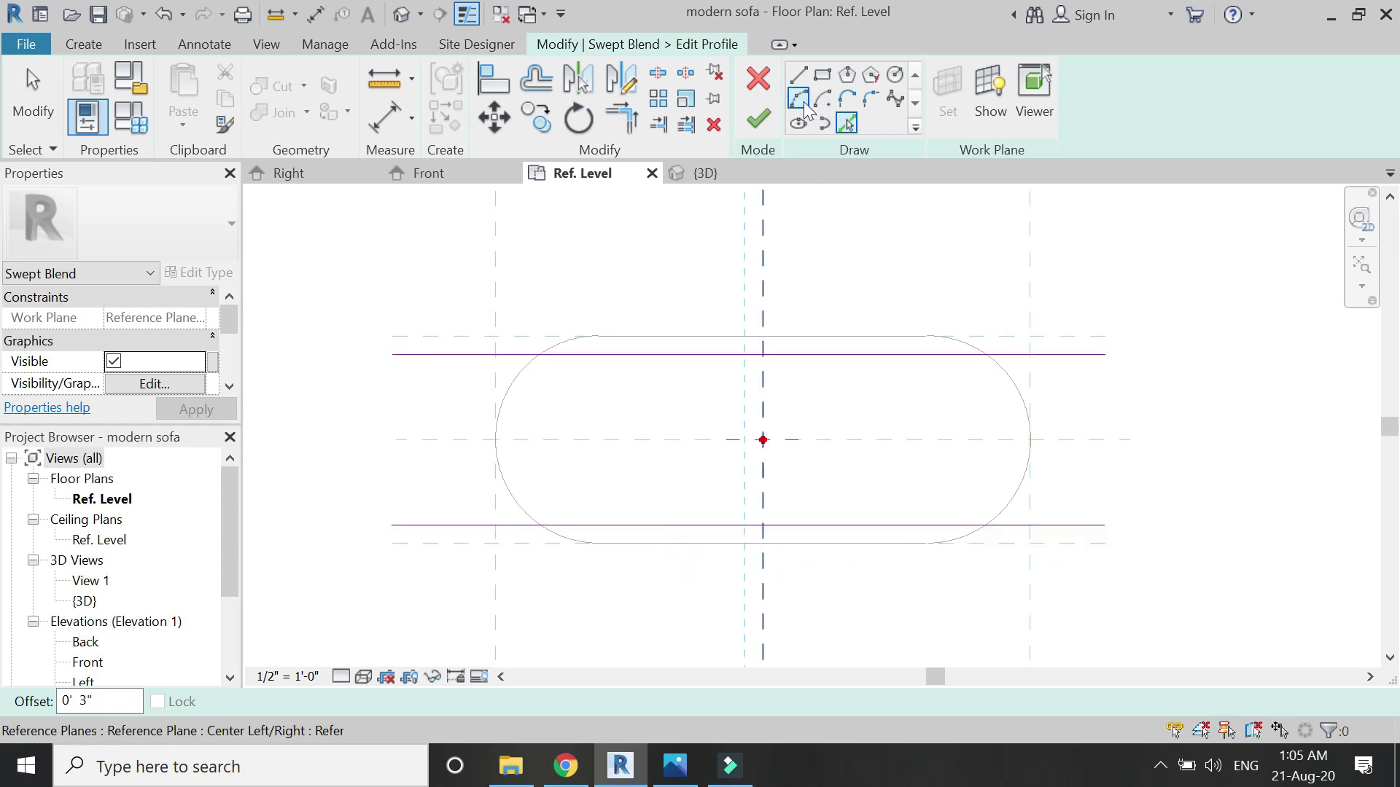
left_click(605, 336)
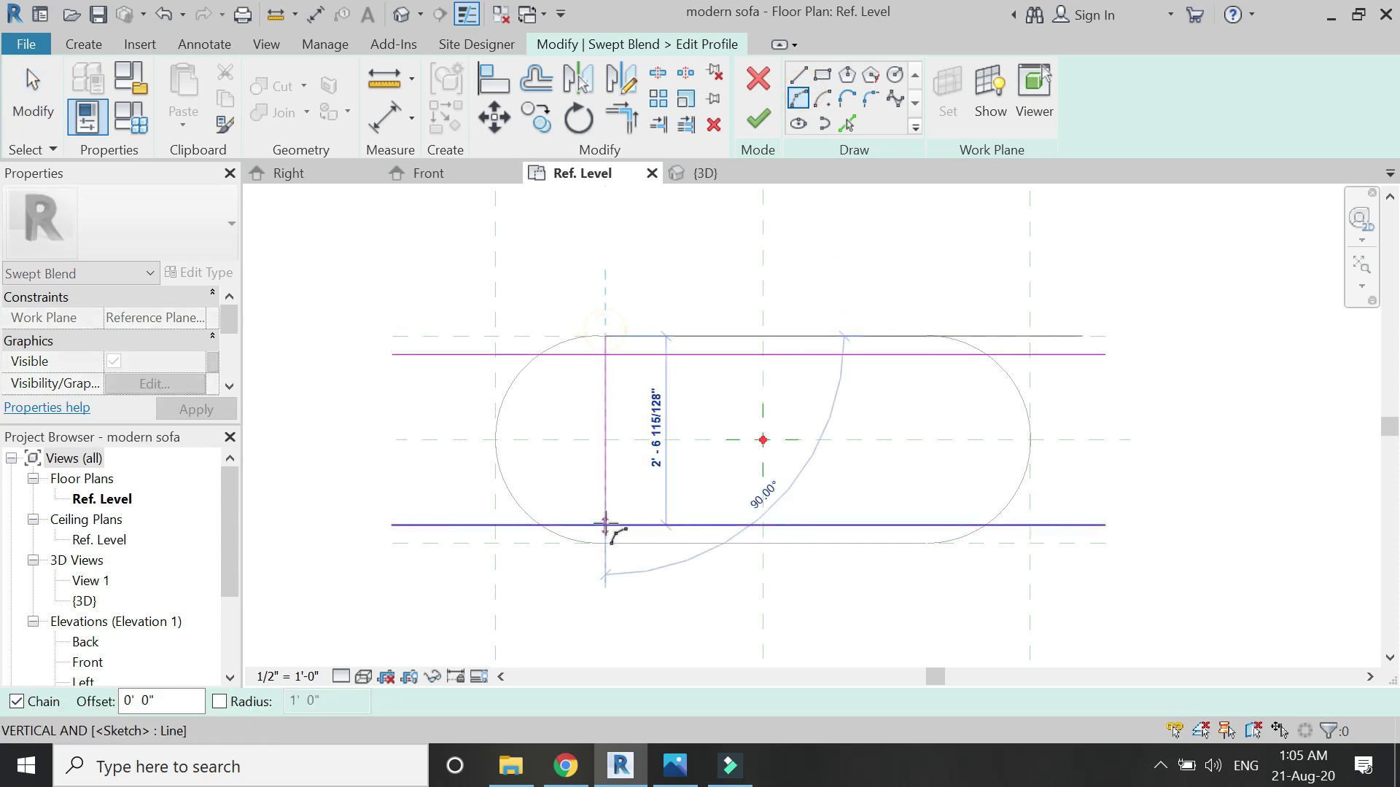
left_click(605, 543)
left_click(508, 427)
key("Escape")
key("Escape")
left_click(504, 424)
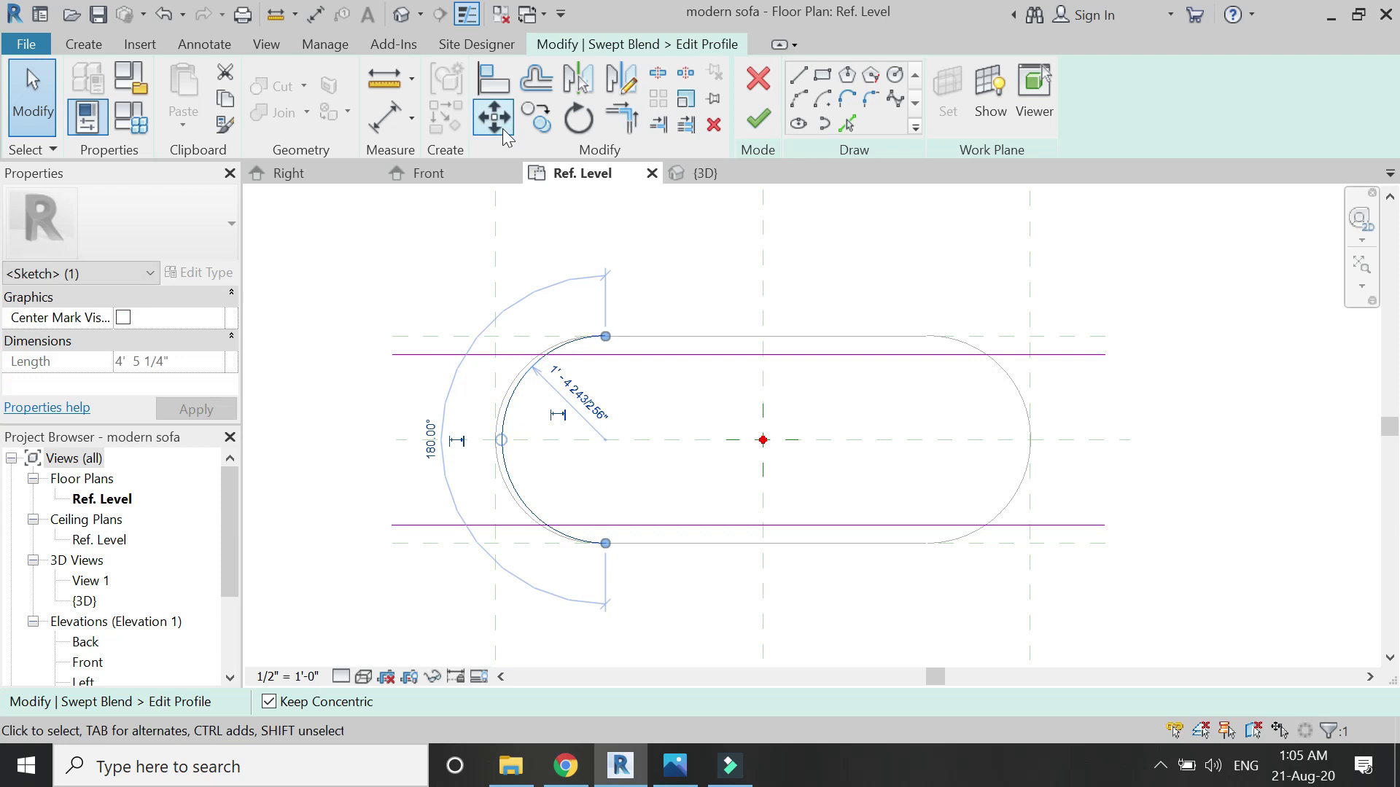
scroll(508, 431, "up", 3)
left_click(490, 444)
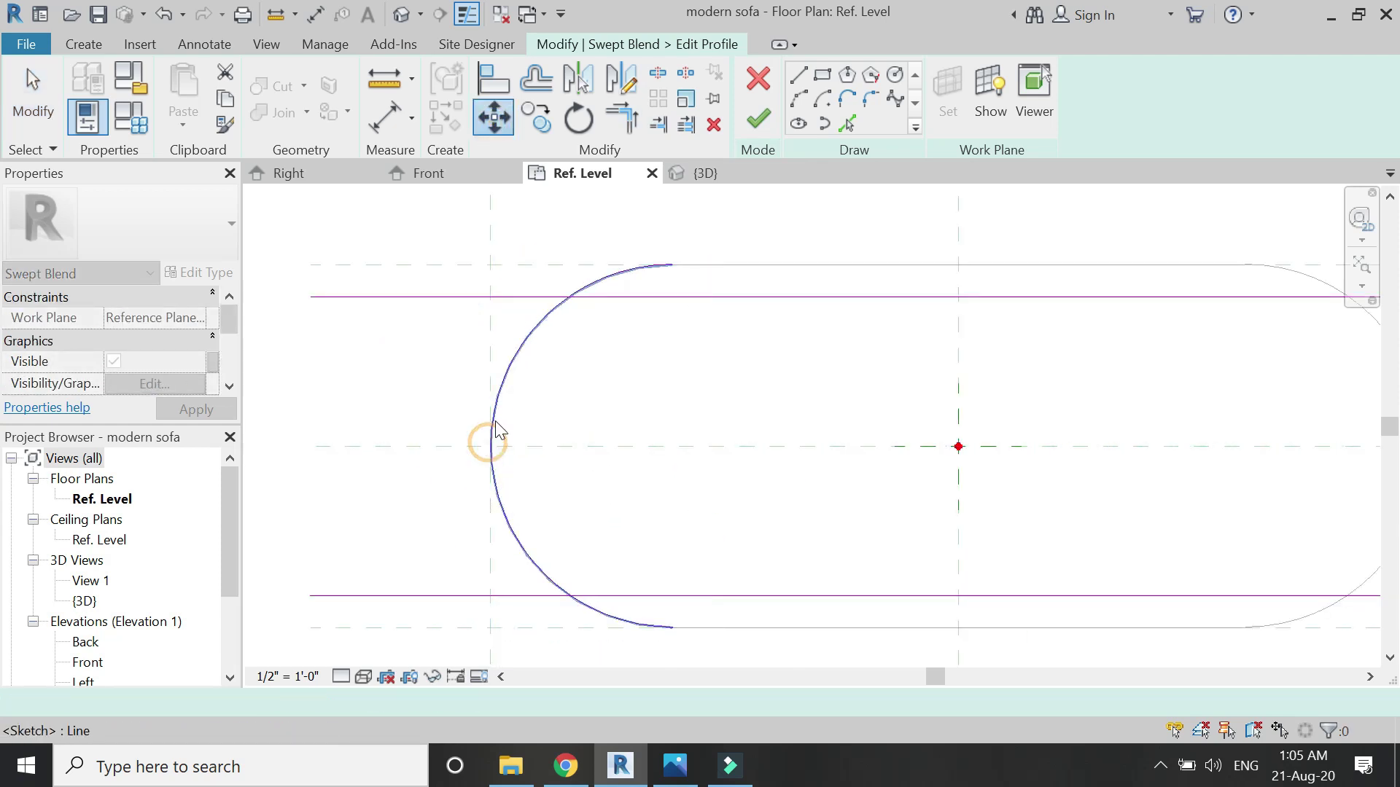
scroll(484, 438, "down", 2)
Step: Offset the left arc 3" inward, delete the outer arc, and mirror it to the right
left_click(536, 78)
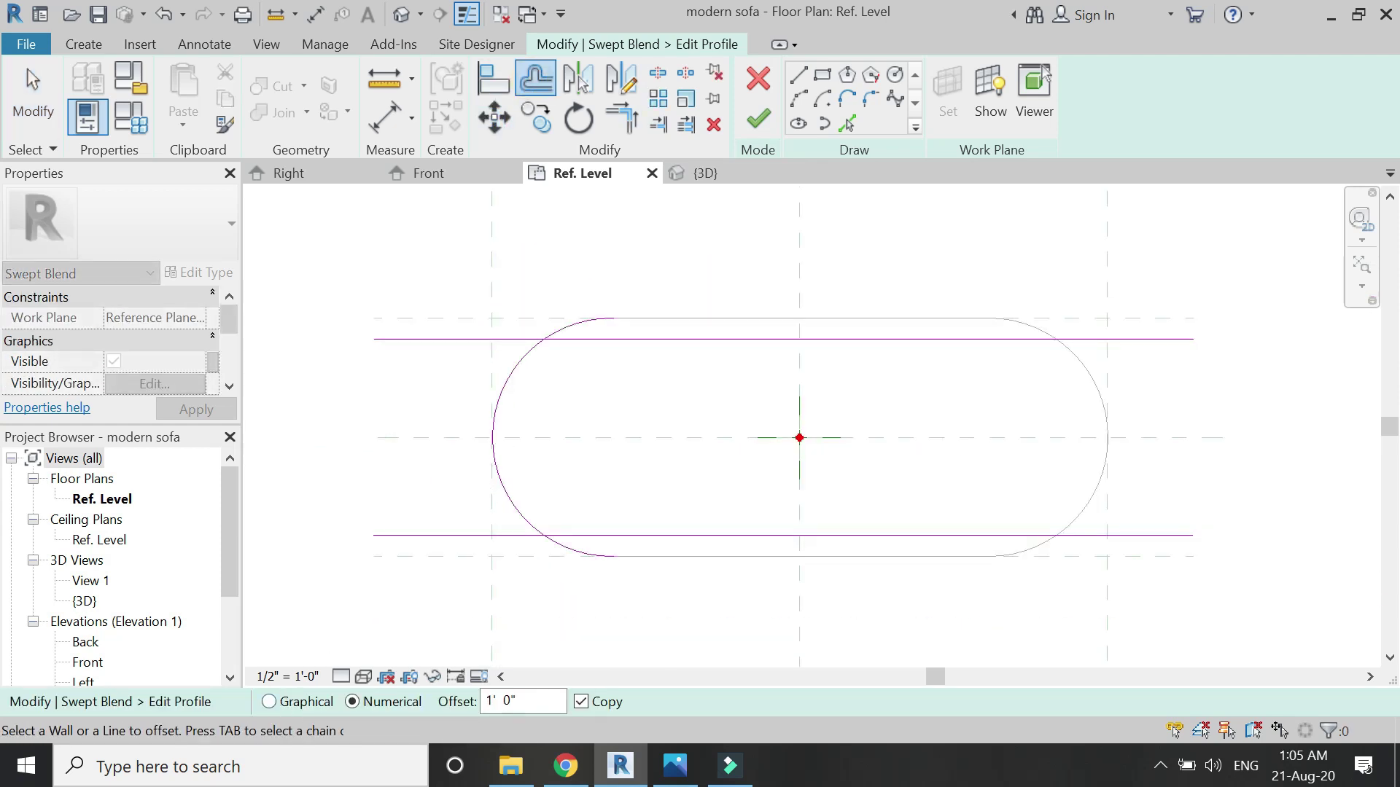
type("3")
left_click(518, 387)
key("Escape")
left_click(516, 370)
key("Delete")
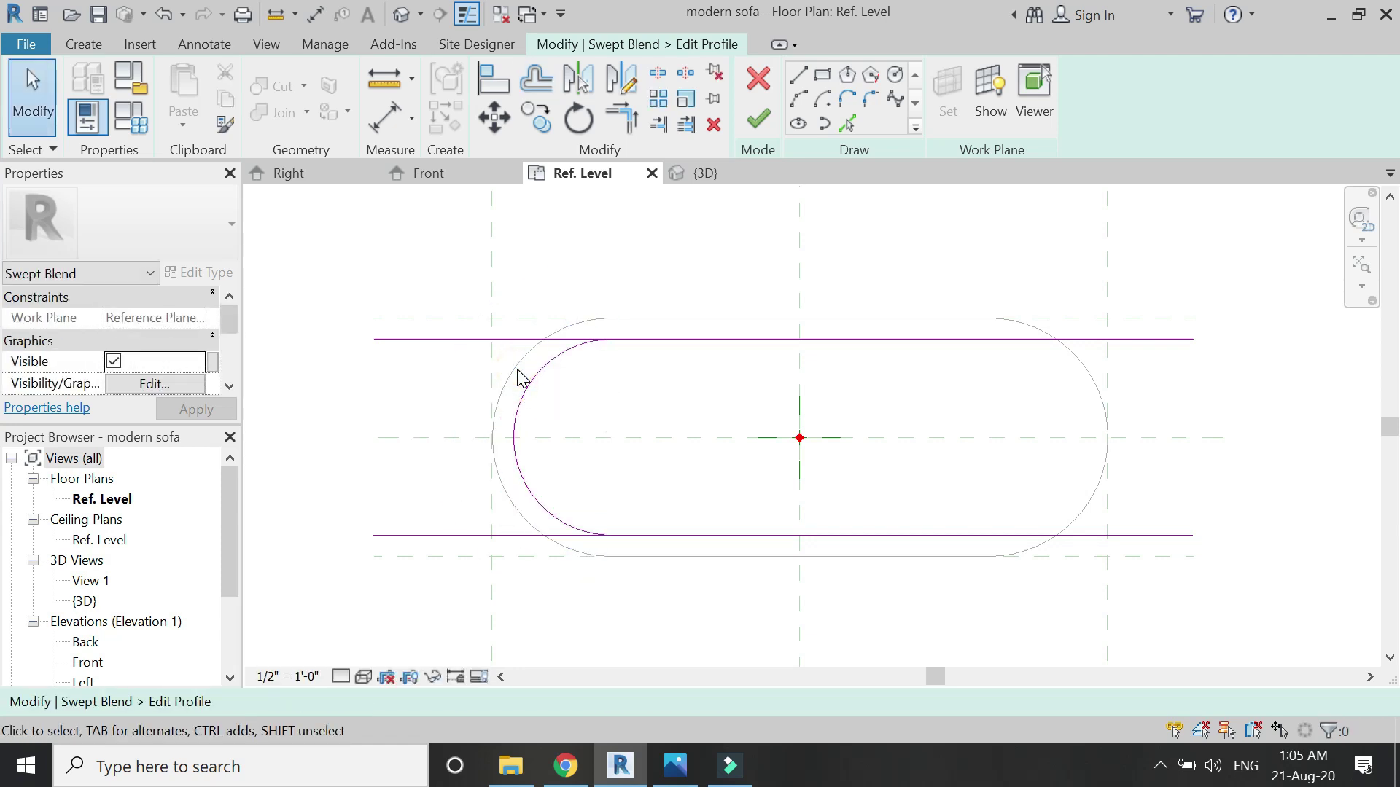
left_click(536, 378)
left_click(621, 78)
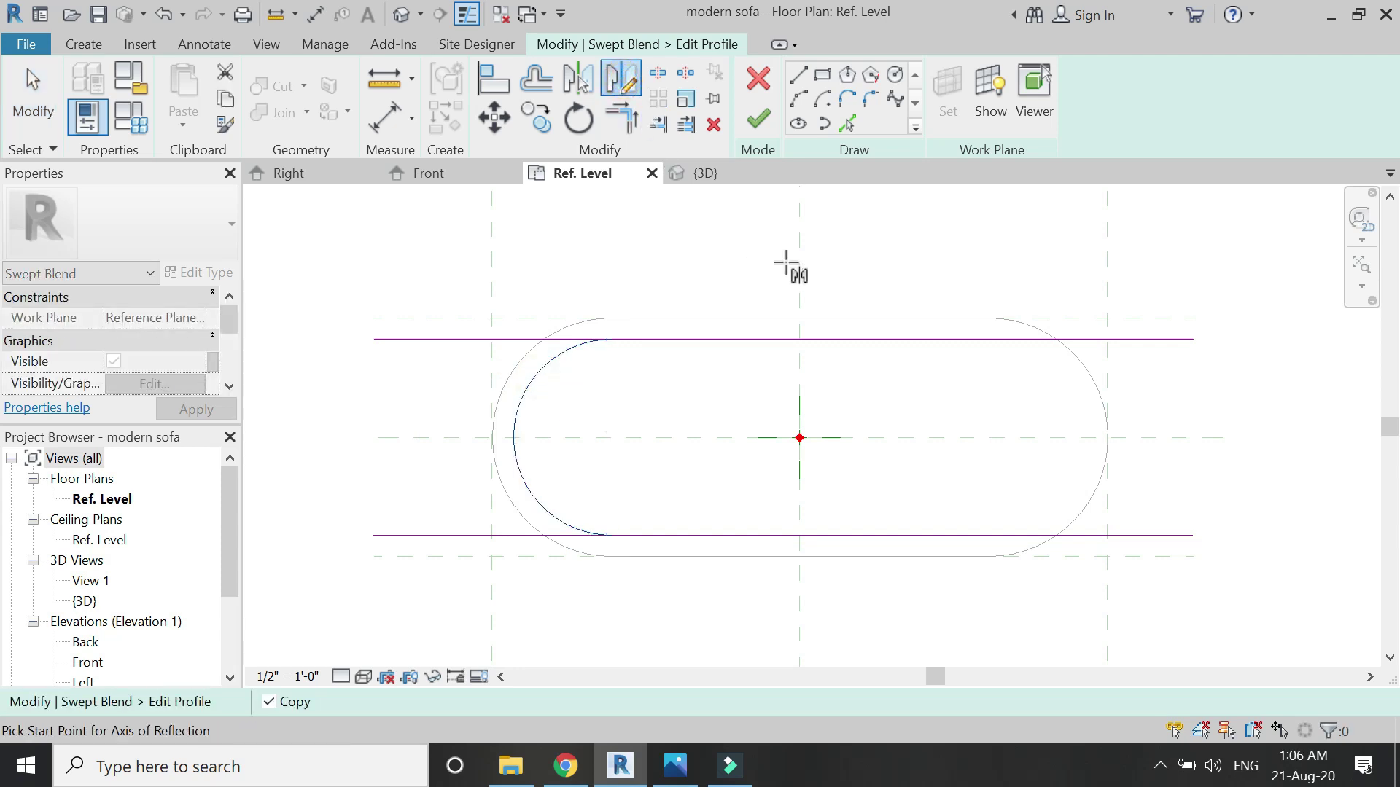
left_click(796, 261)
left_click(794, 518)
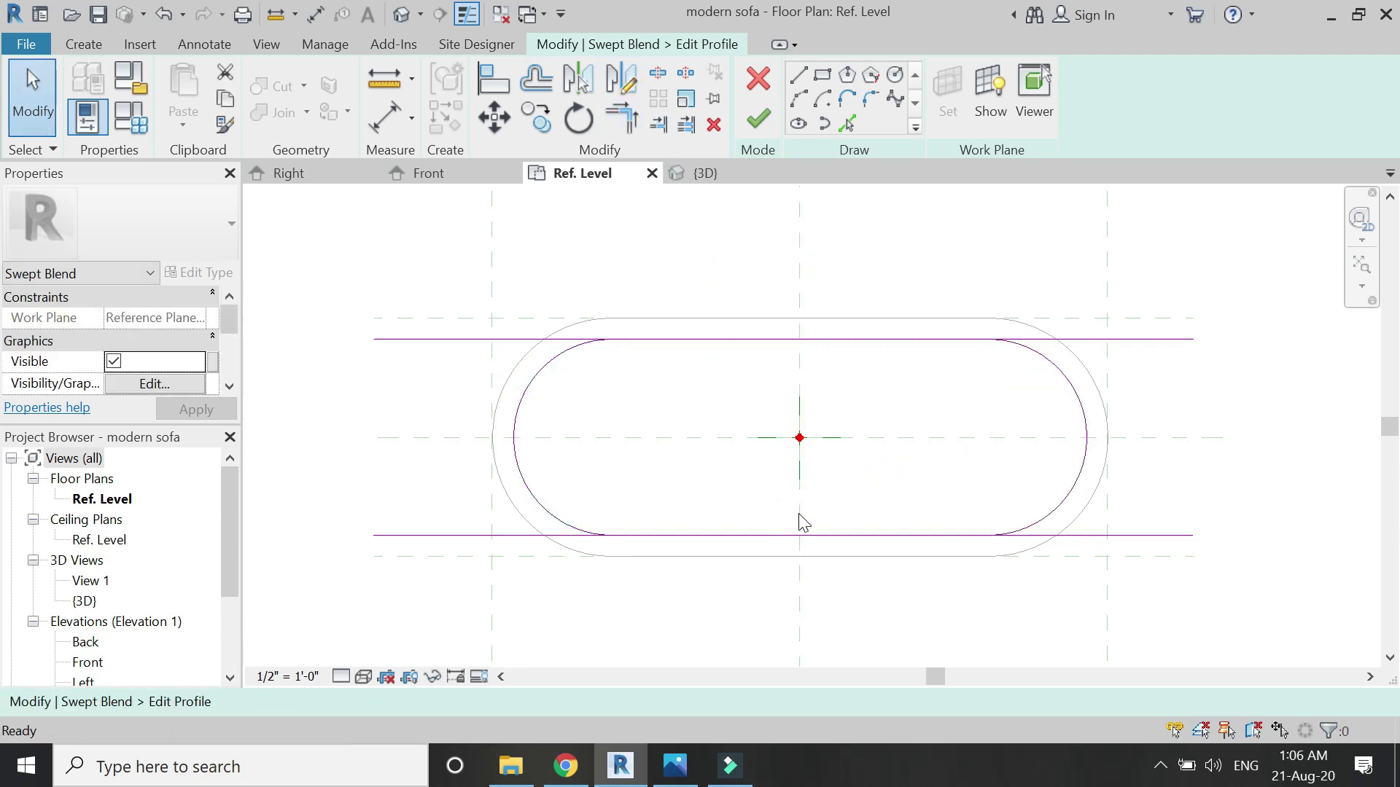
Step: Trim the lines and arcs into a closed oval, then finish the profile and swept blend
key("t")
key("r")
left_click(999, 339)
left_click(1050, 368)
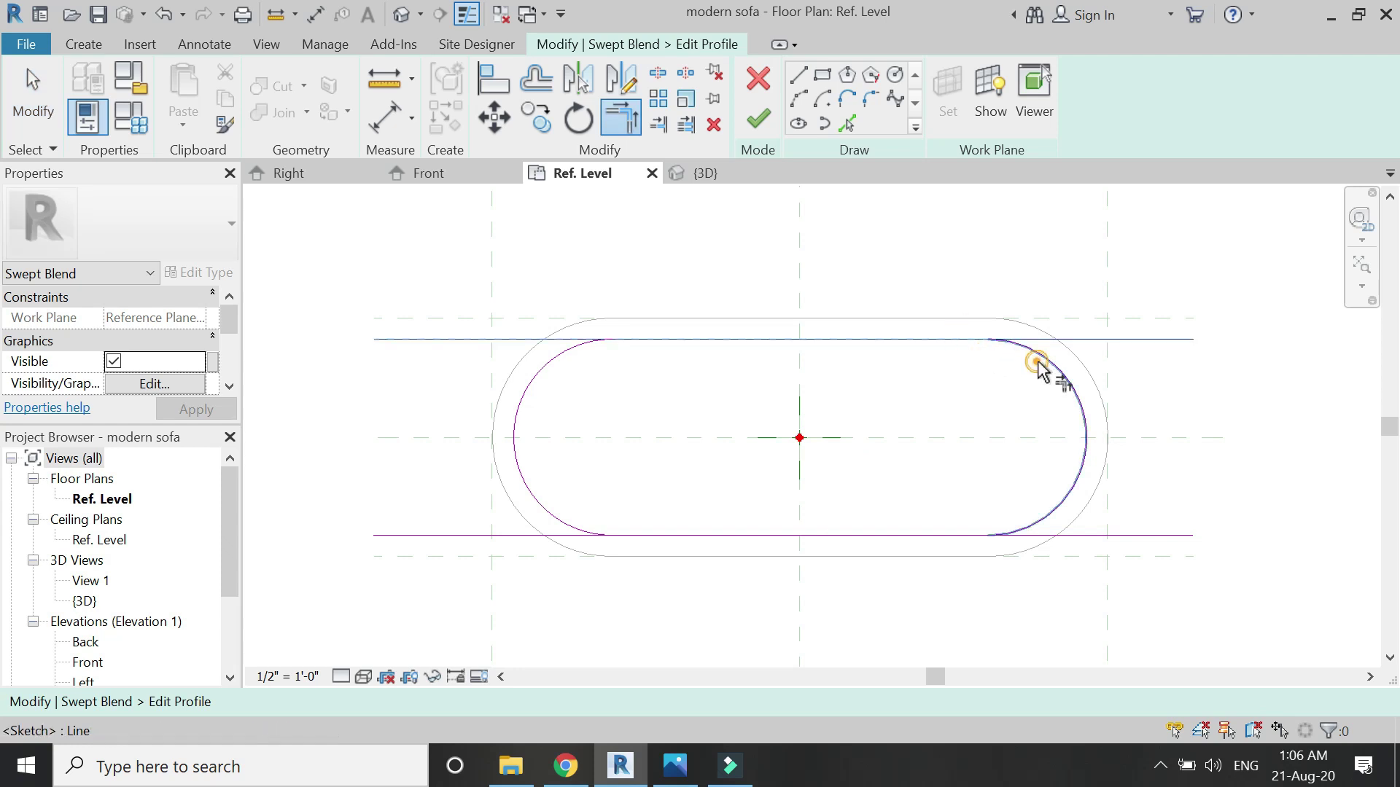
left_click(1057, 503)
left_click(515, 401)
left_click(649, 526)
left_click(551, 357)
left_click(625, 339)
key("Escape")
left_click(759, 121)
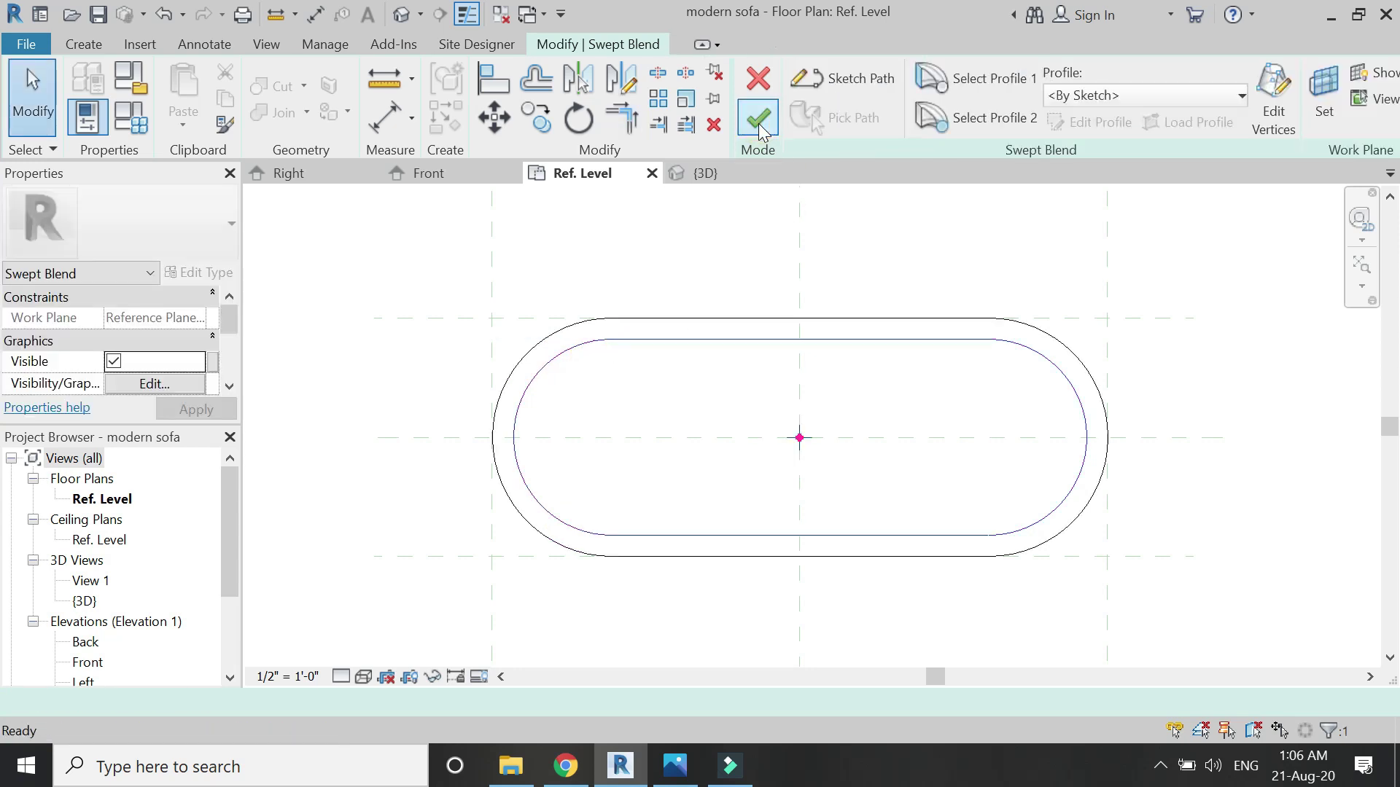
left_click(759, 122)
Step: Inspect the sofa tub in 3D, then open the Front elevation
left_click(703, 173)
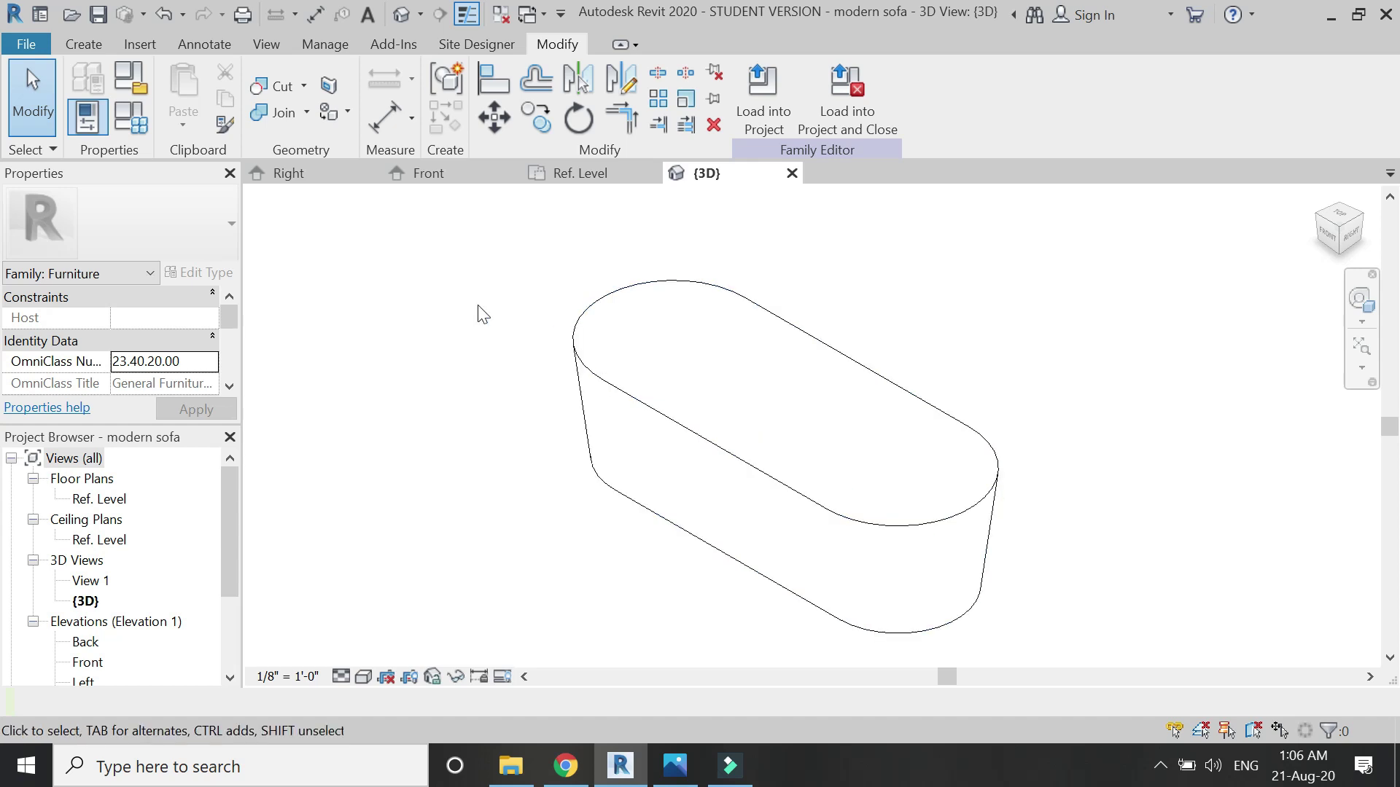
left_click(568, 176)
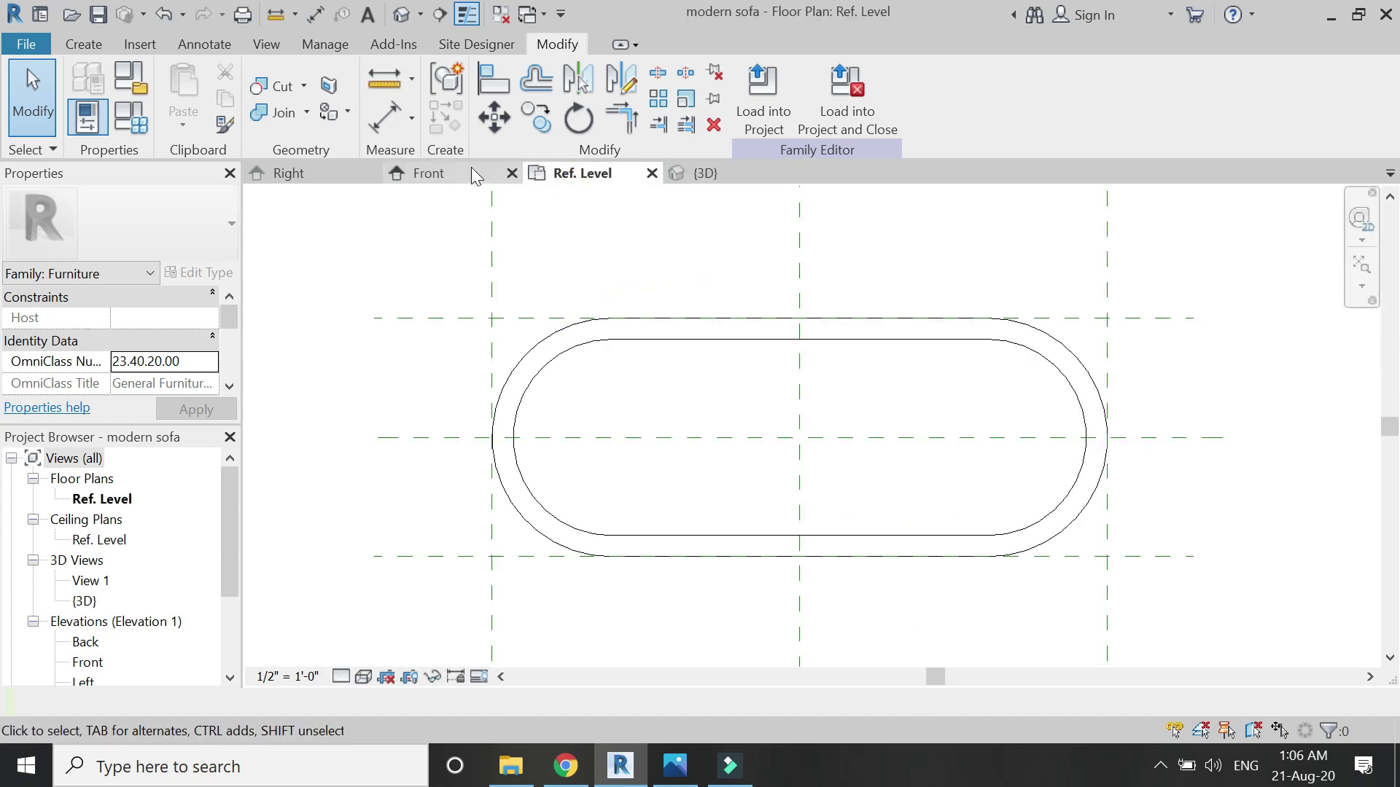
left_click(450, 175)
scroll(619, 408, "up", 1)
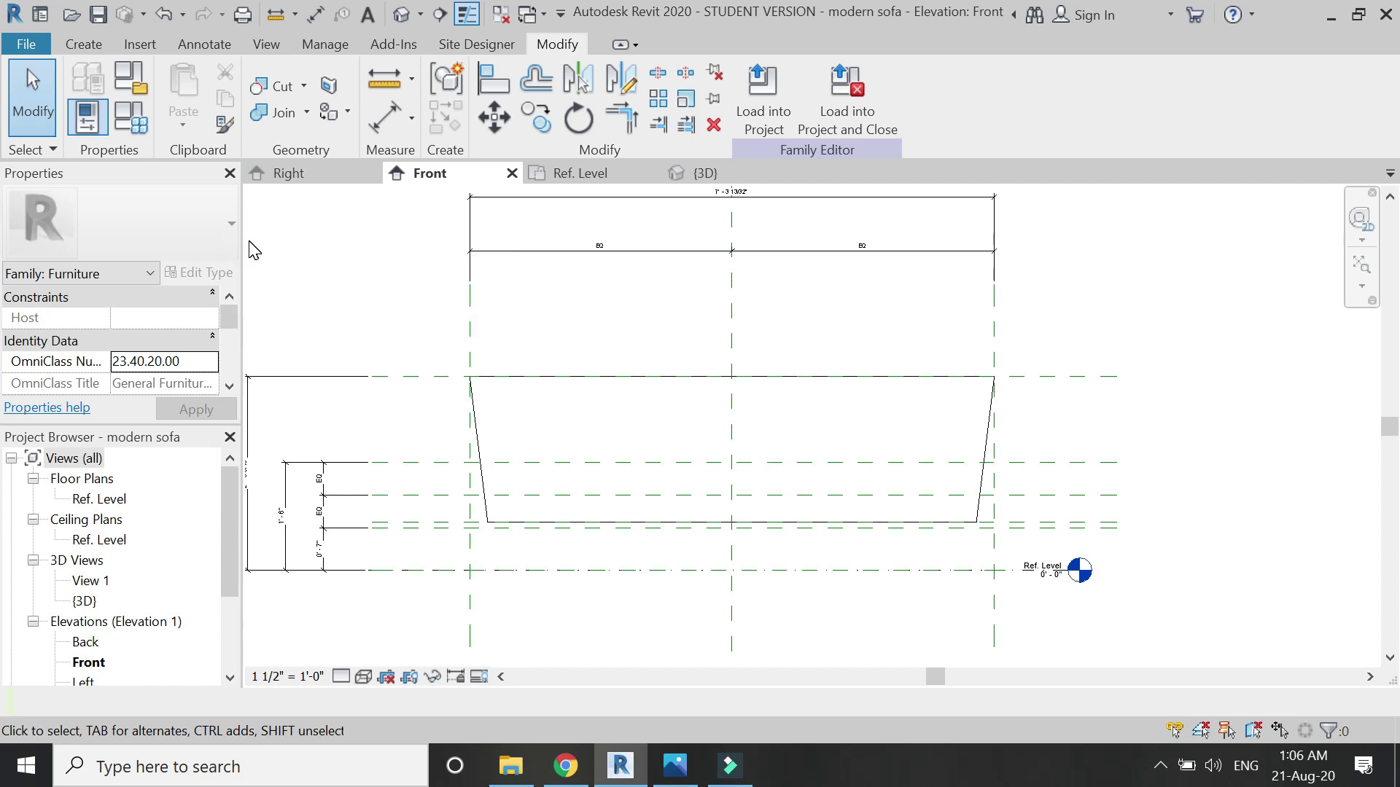
Step: Start a void swept blend with a vertical centre path up to the top plane
left_click(83, 44)
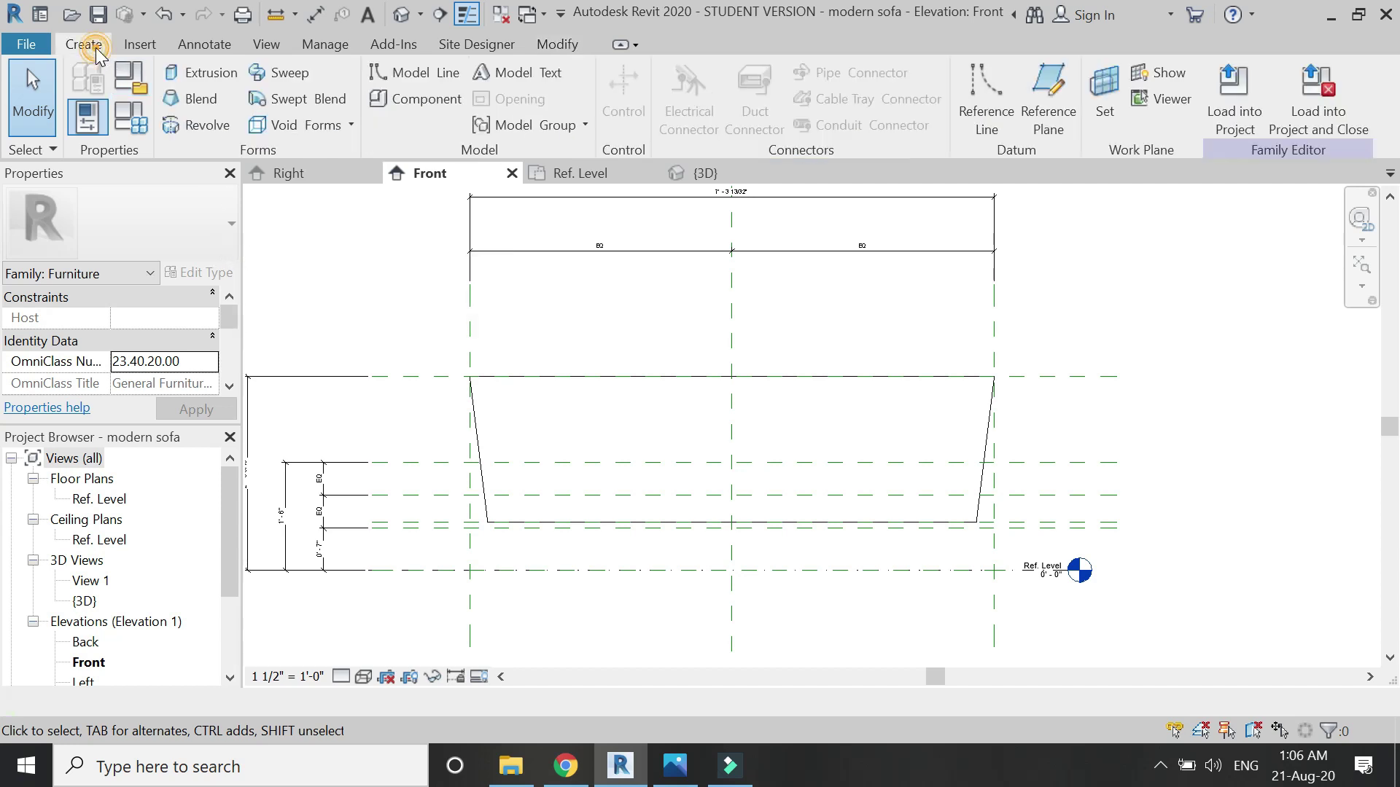
left_click(248, 130)
left_click(372, 330)
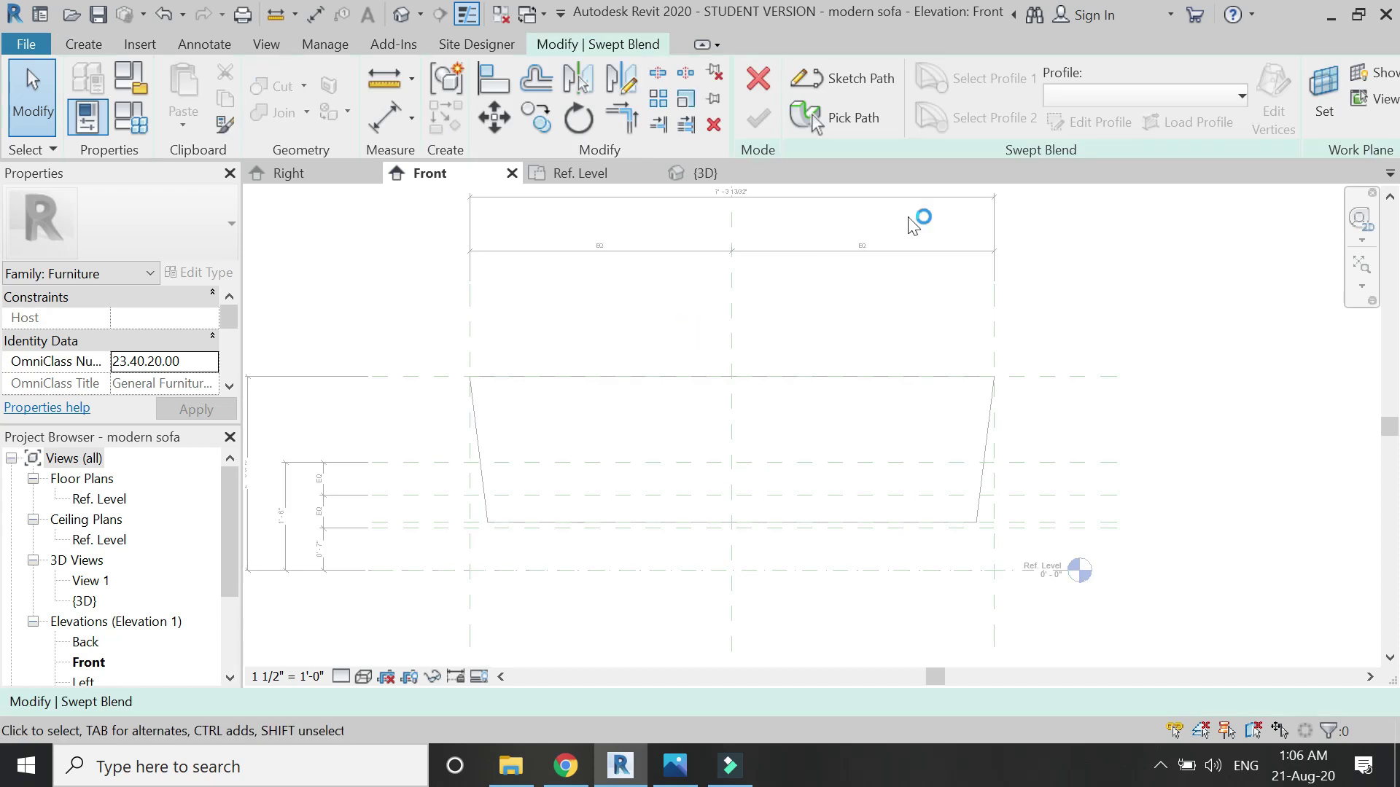
left_click(815, 79)
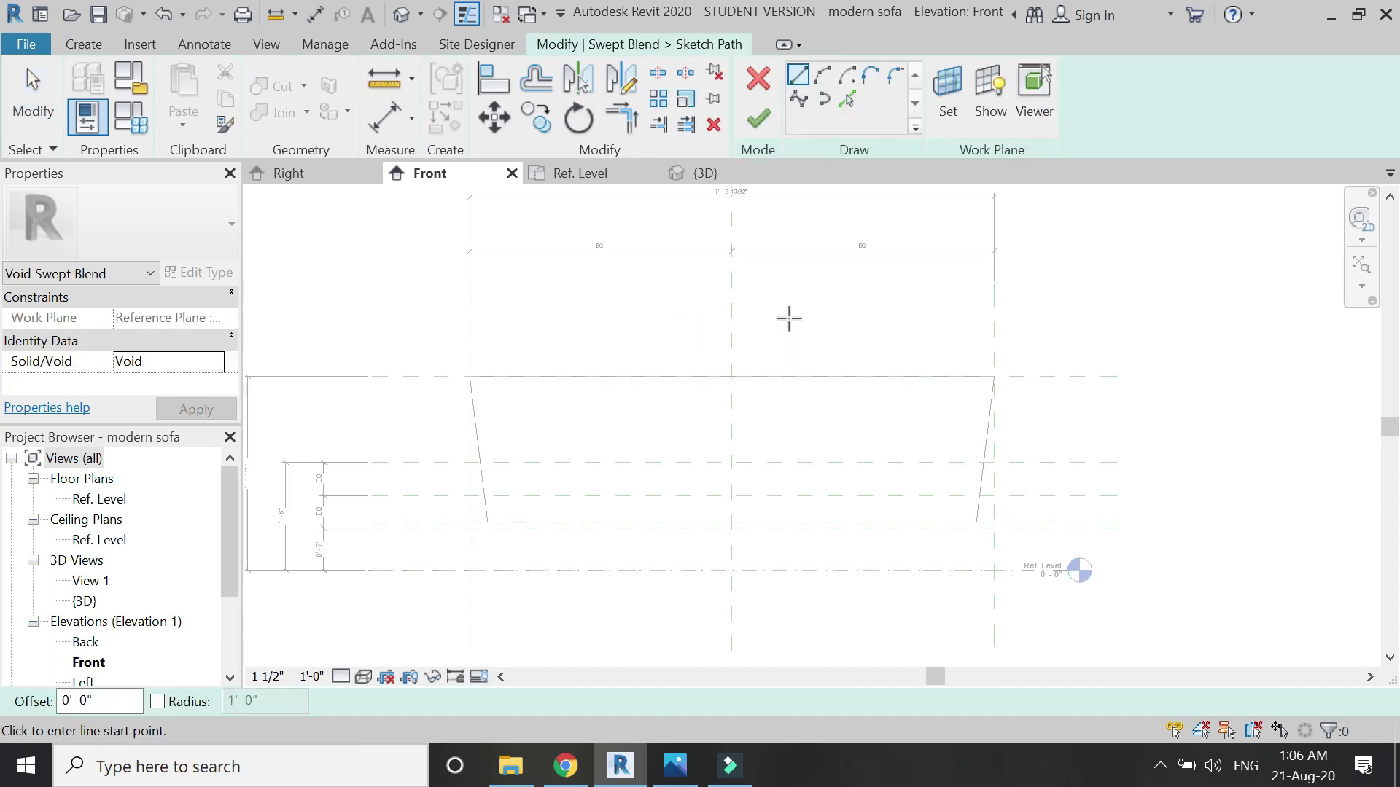
left_click(731, 495)
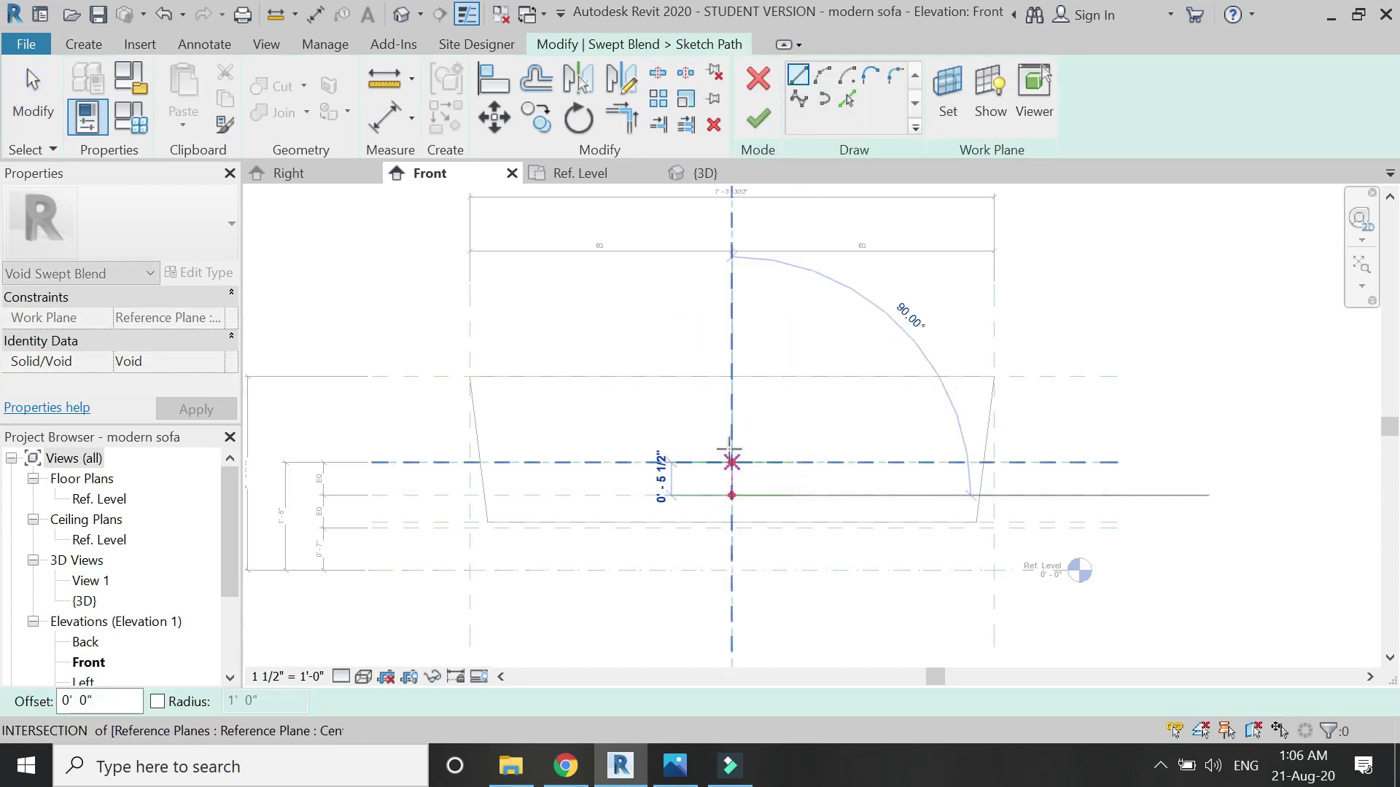
left_click(731, 376)
key("Escape")
key("Escape")
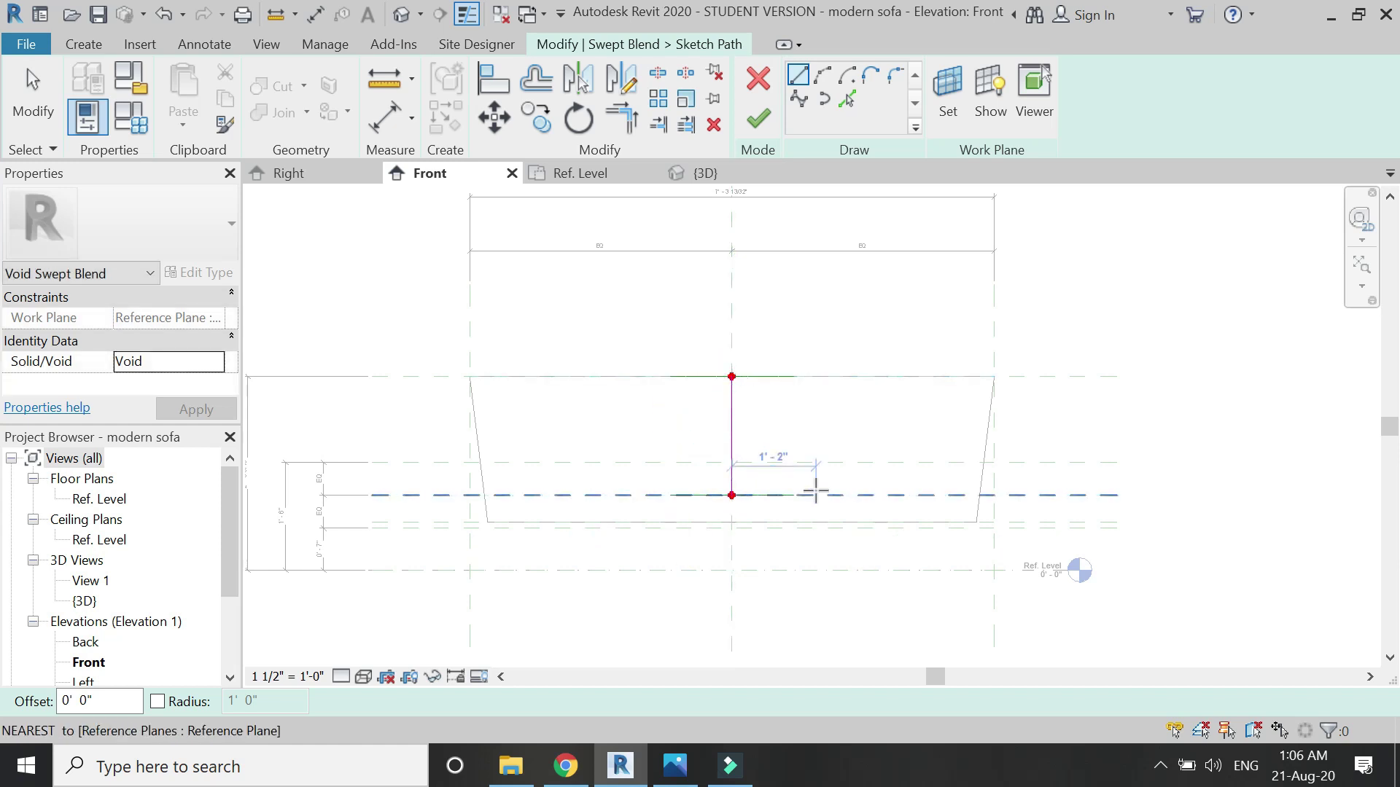
left_click(759, 119)
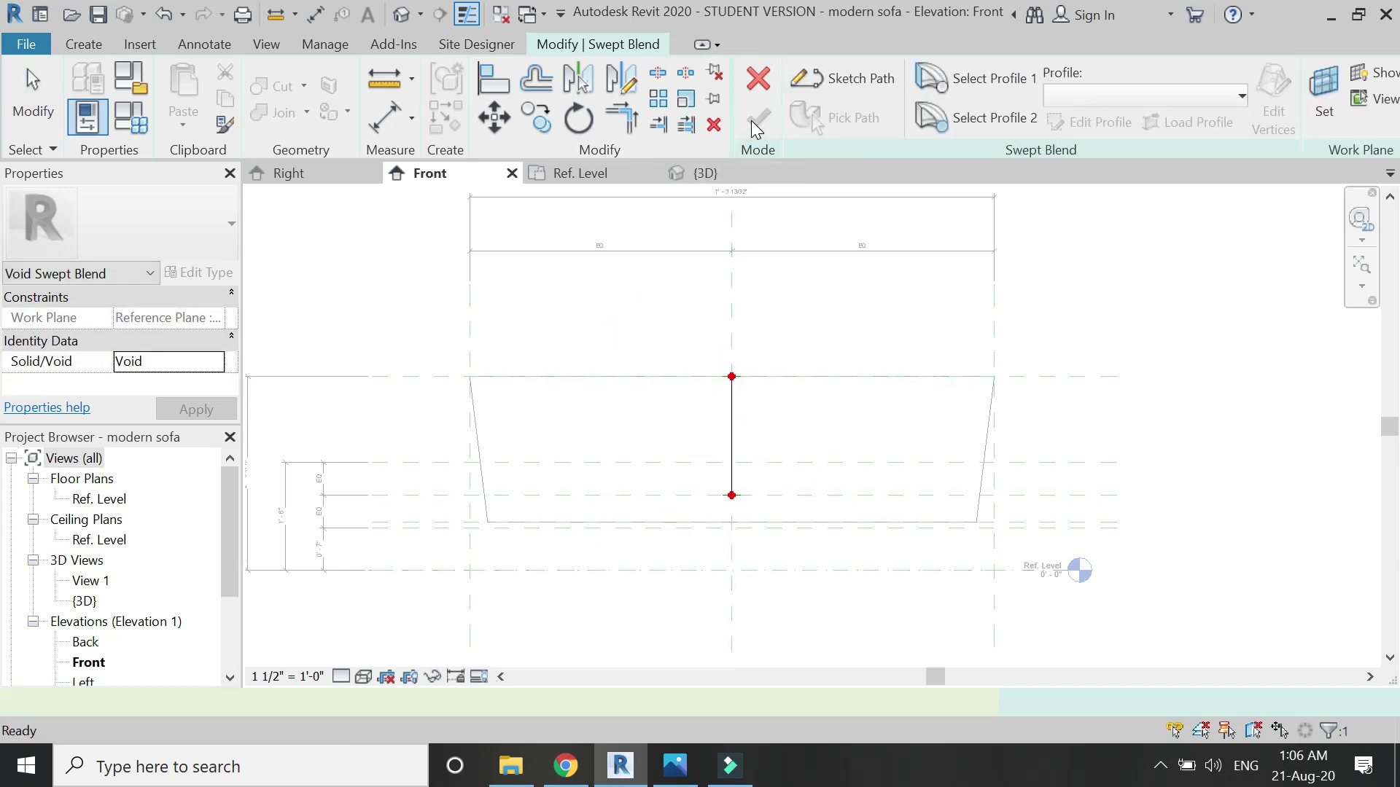
left_click(594, 172)
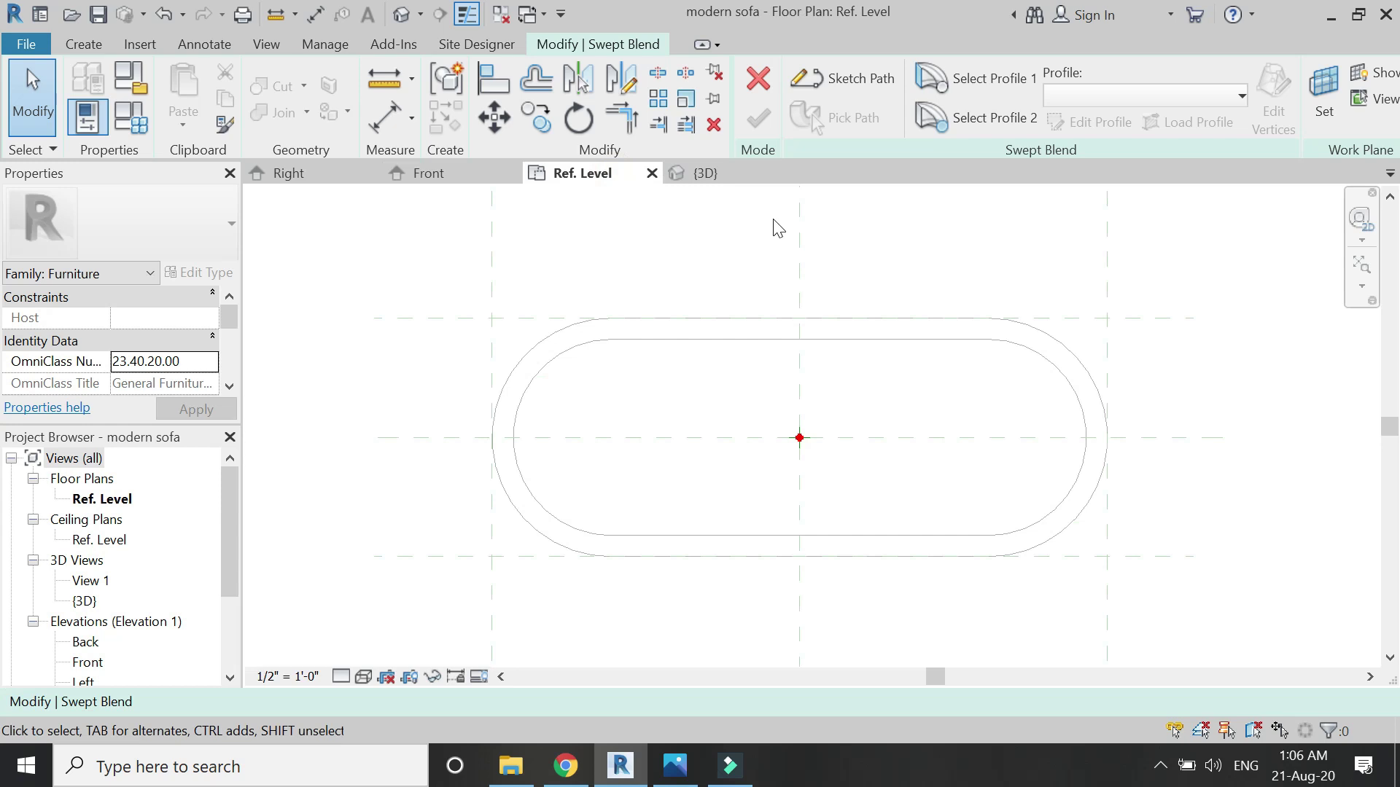
Step: Pick the top and bottom planes and both end arcs as 3" offset lines for Profile 2
left_click(974, 119)
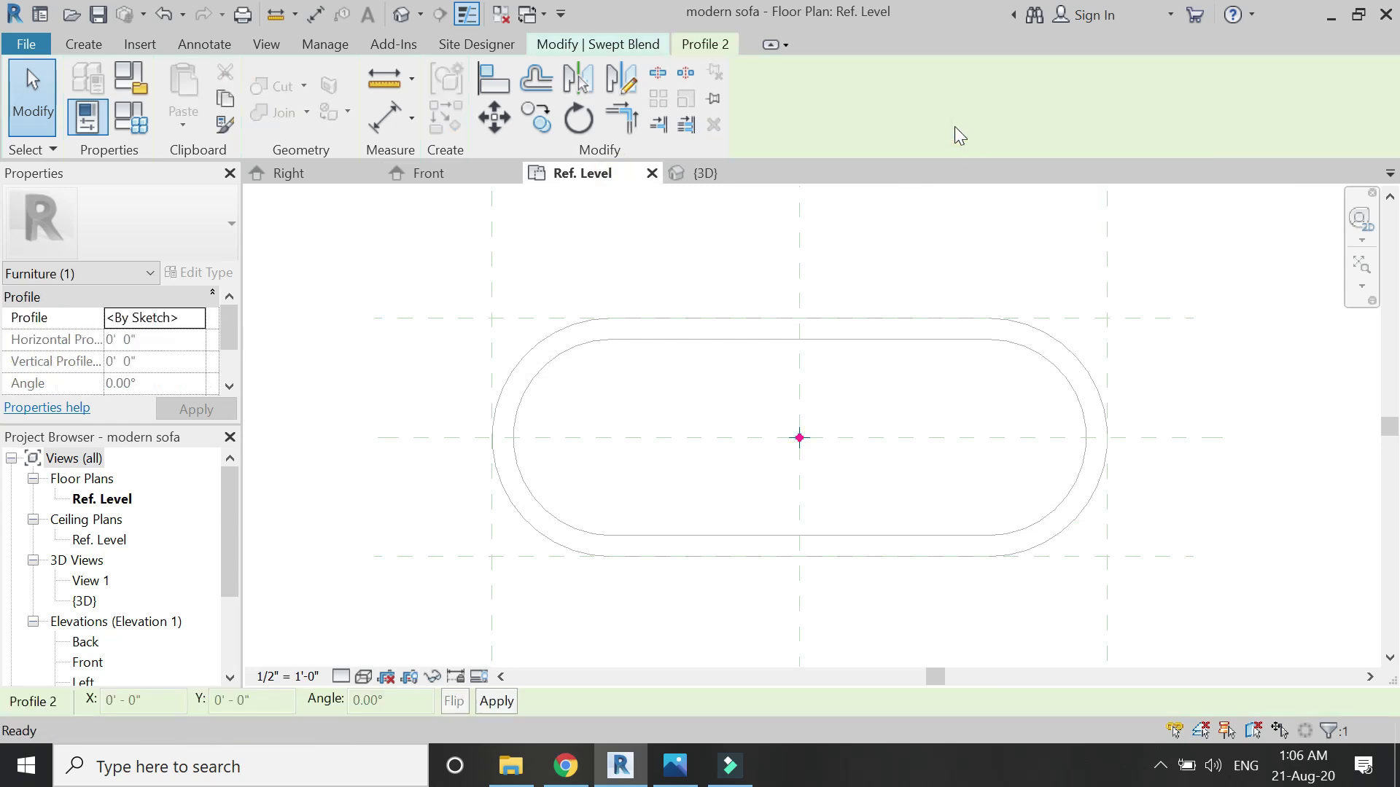
left_click(607, 55)
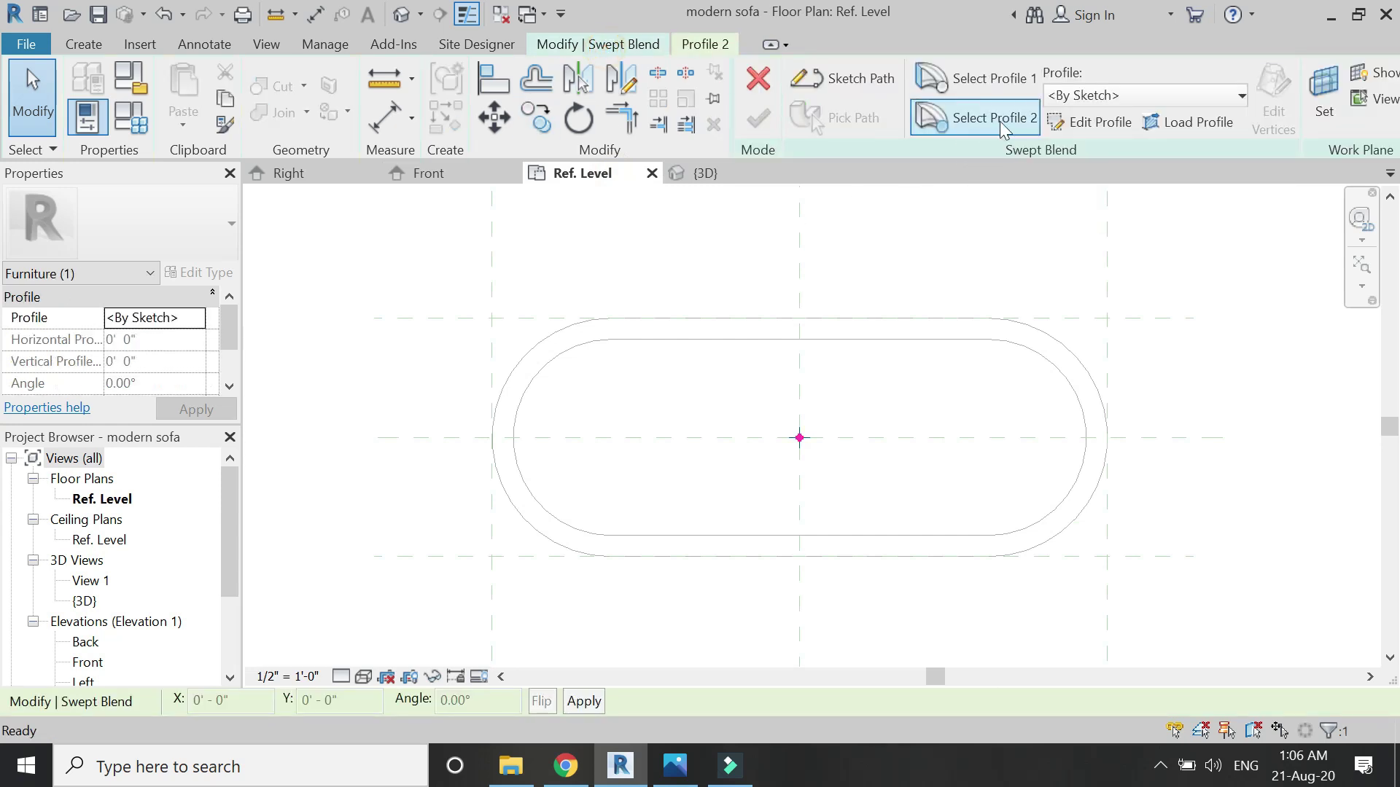
left_click(1064, 123)
left_click(846, 124)
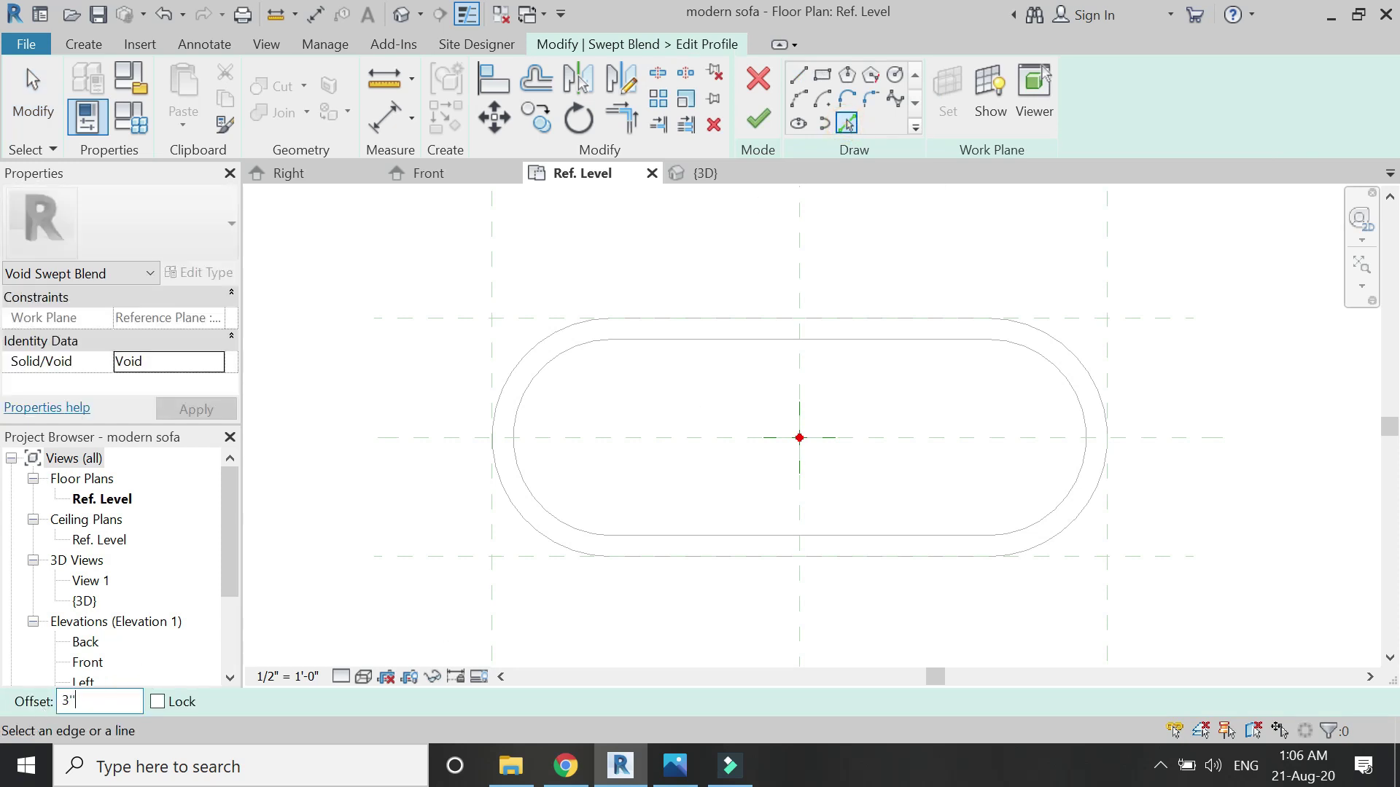
left_click(693, 322)
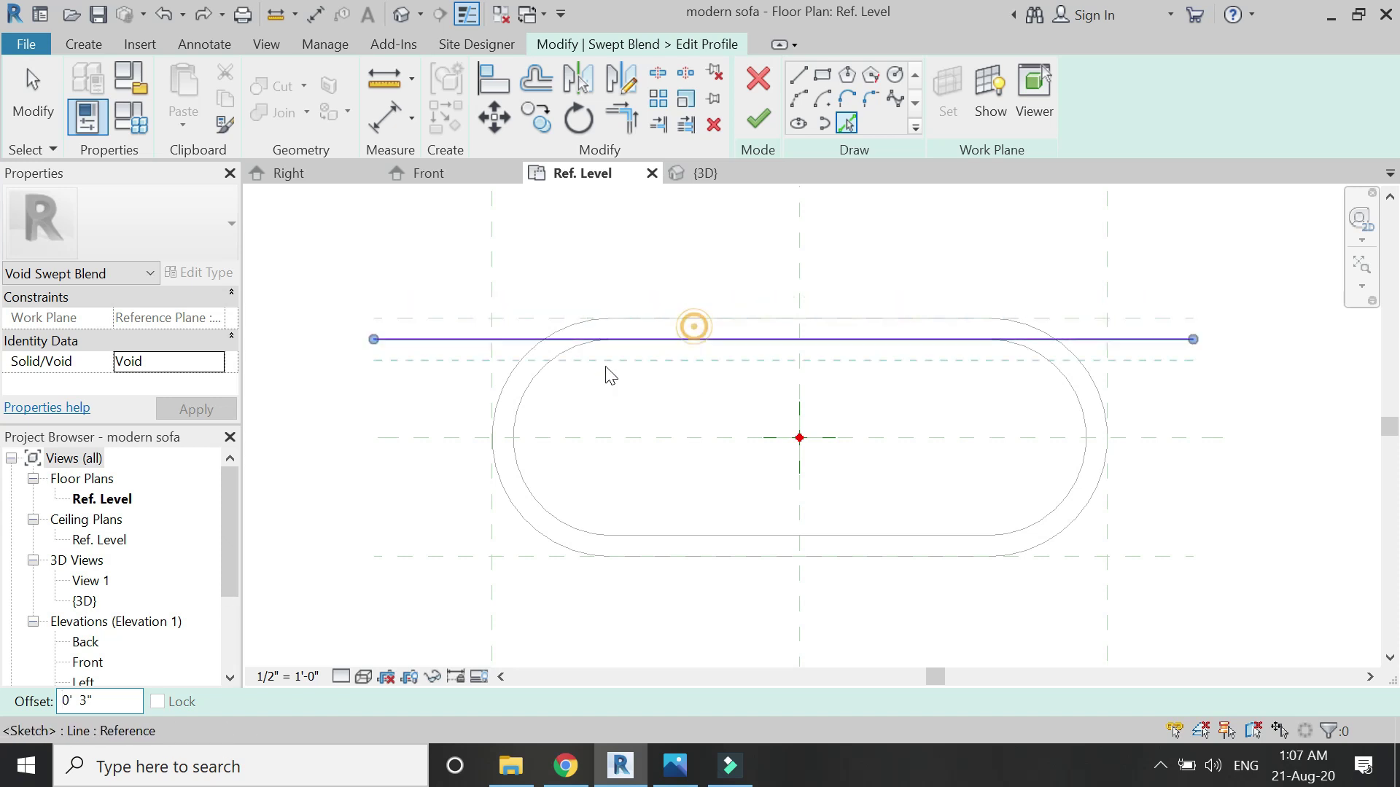
left_click(506, 390)
left_click(713, 555)
left_click(1098, 478)
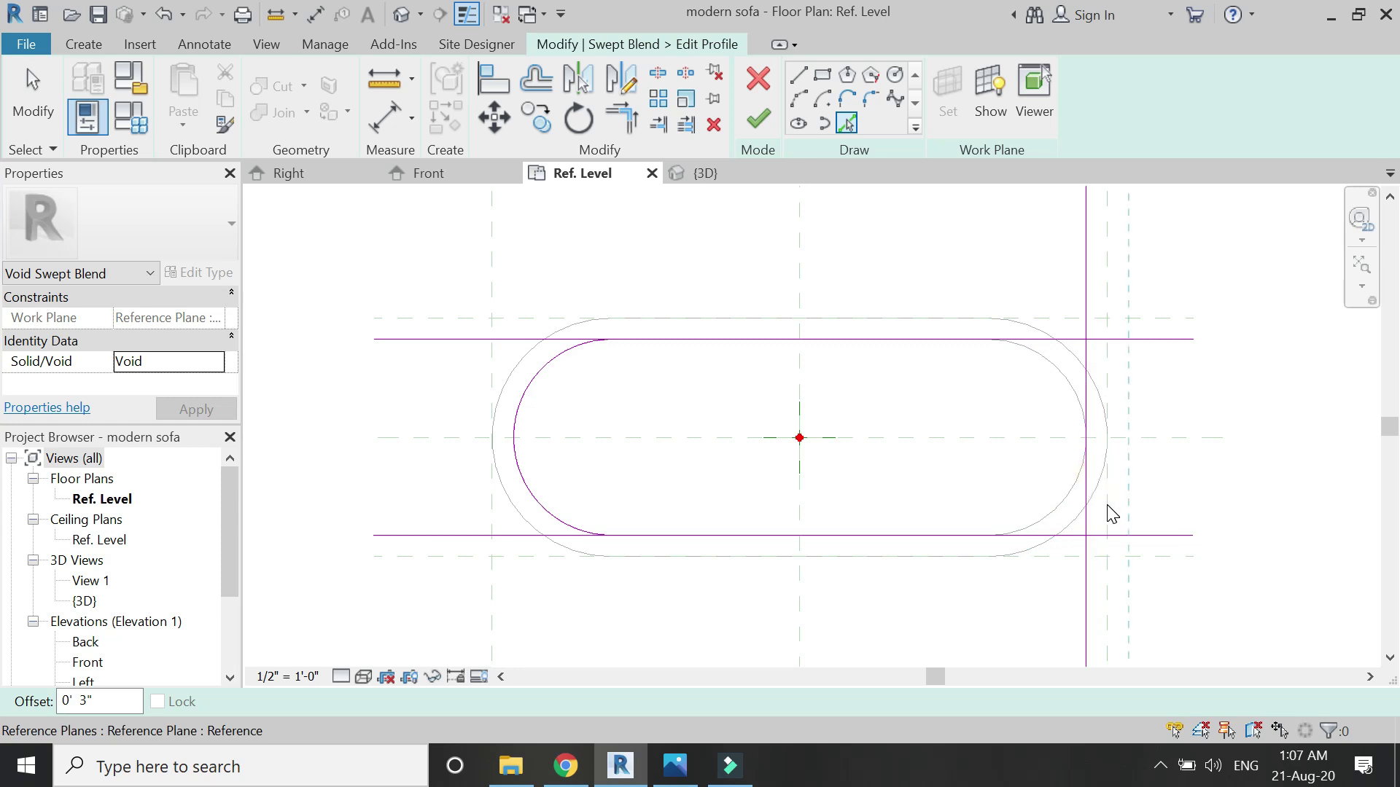
key("ctrl+z")
left_click(1096, 500)
key("Escape")
Step: Trim the lines to both arcs into a closed oval, finish it, and select Profile 1
key("t")
key("r")
left_click(636, 340)
left_click(554, 361)
left_click(547, 502)
left_click(660, 535)
left_click(966, 534)
left_click(1070, 508)
left_click(973, 339)
left_click(977, 349)
left_click(755, 119)
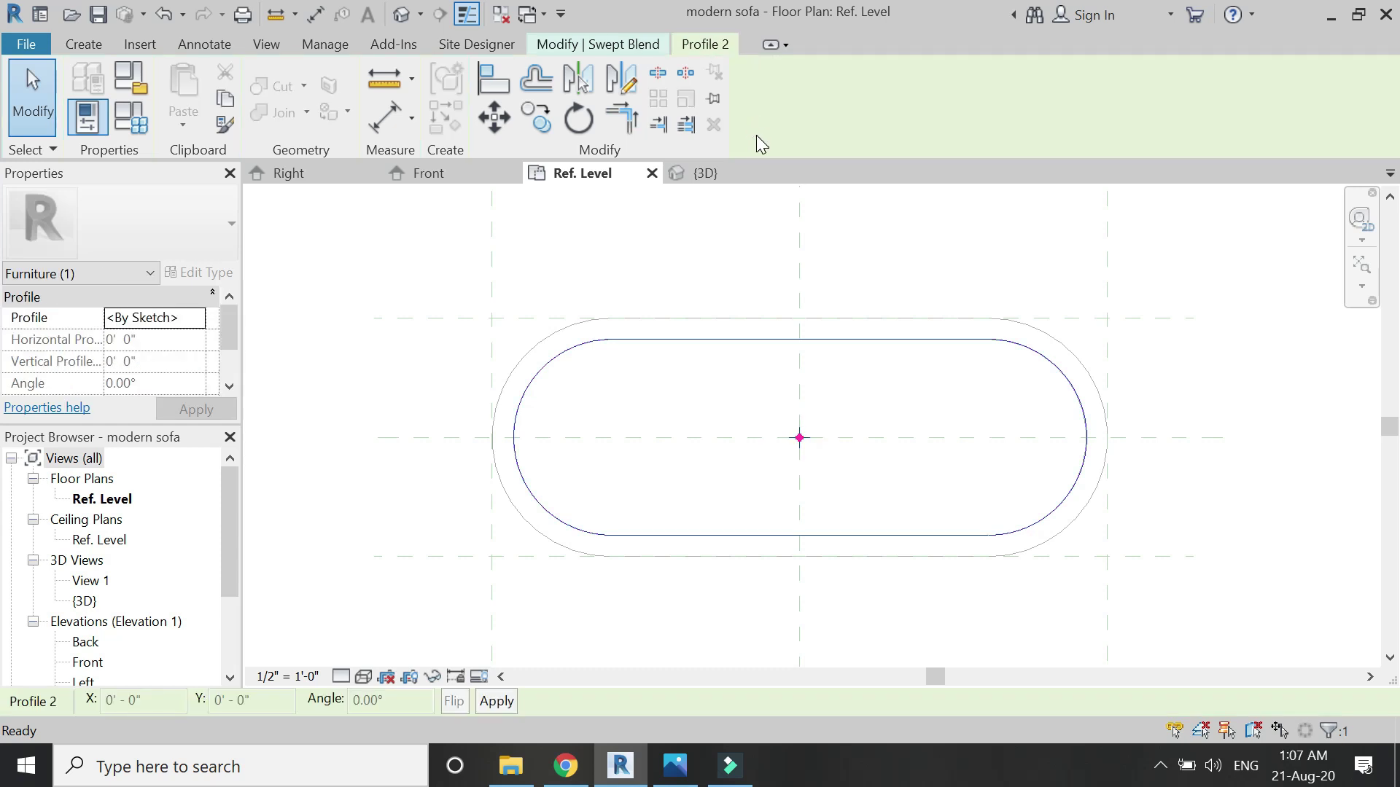
left_click(627, 45)
left_click(1069, 119)
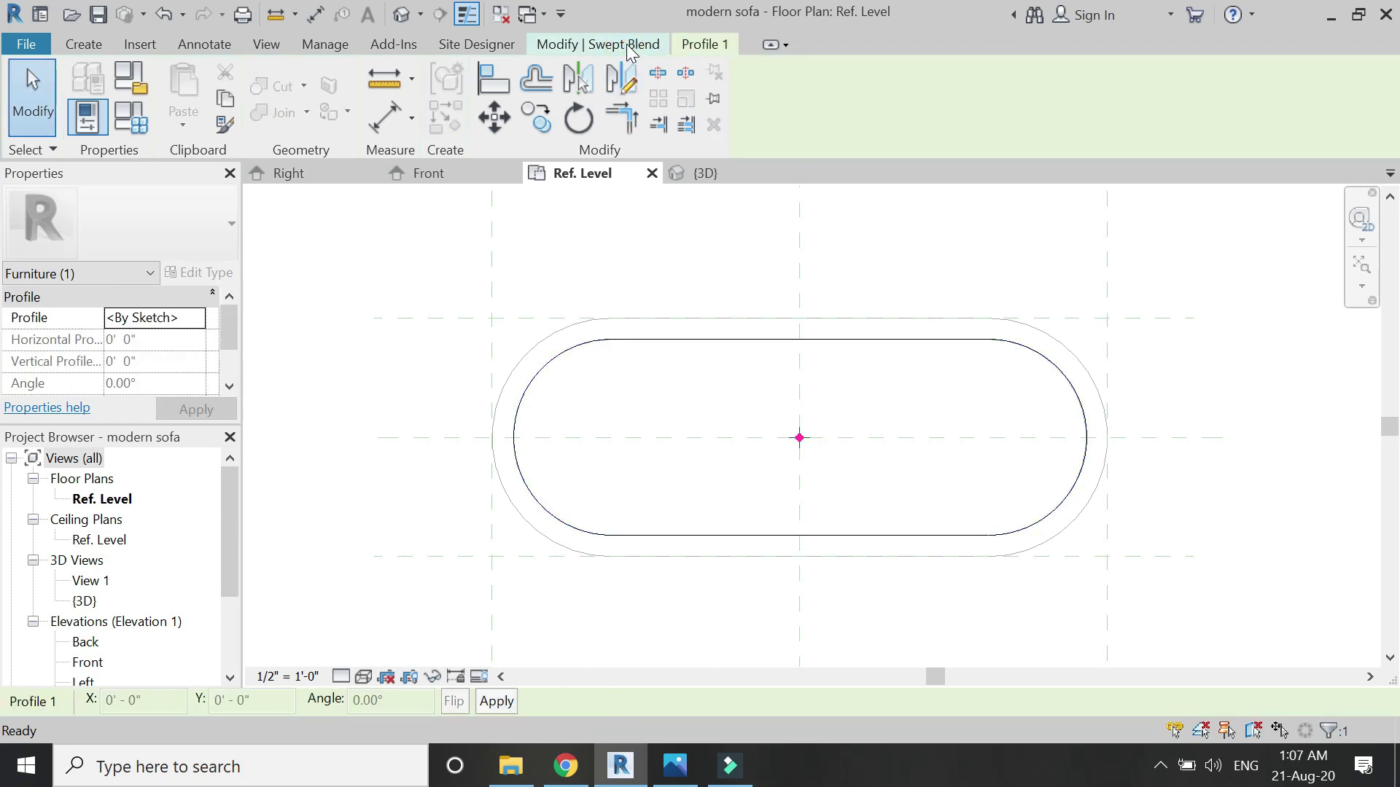
Step: Trace all four tub edges at 3" offset for Profile 1 and finish the void swept blend
left_click(1111, 124)
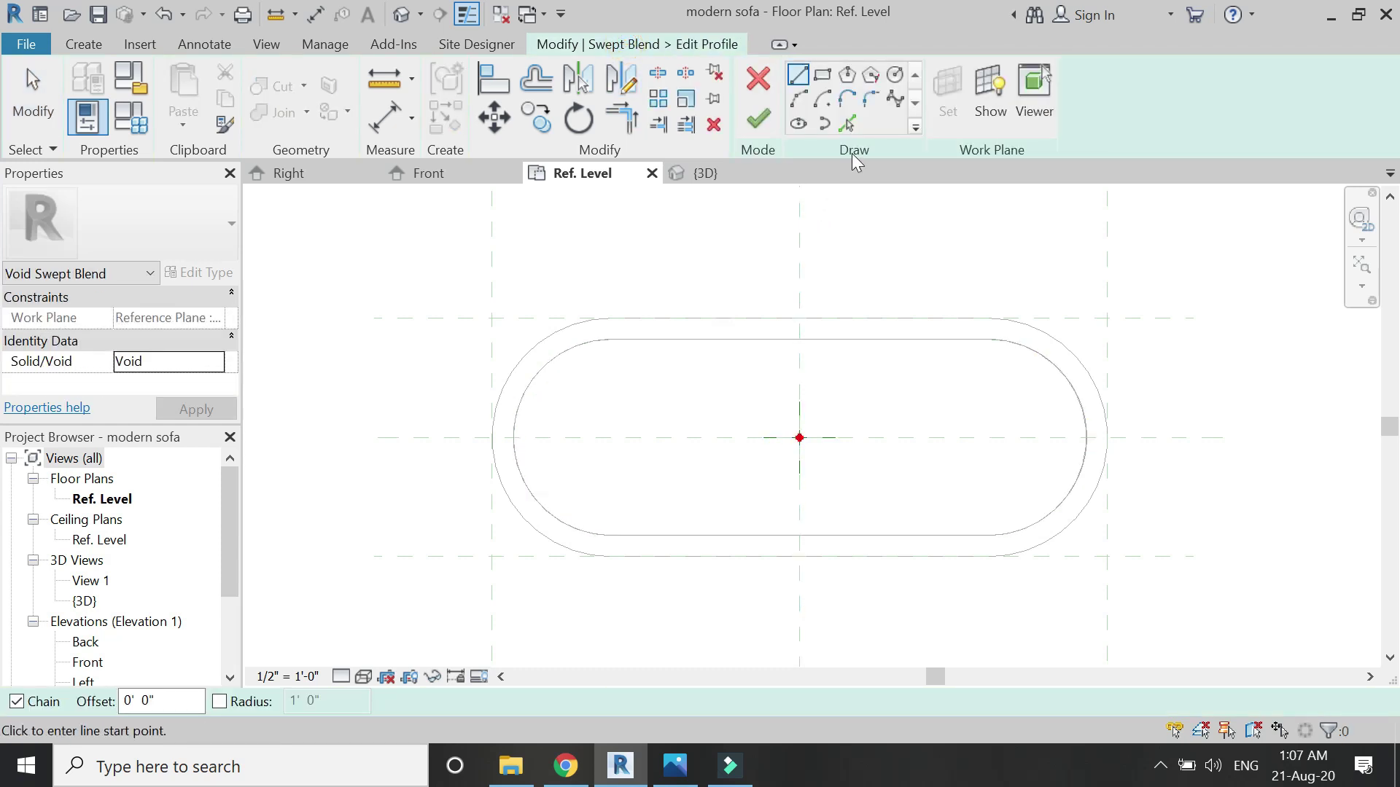
left_click(847, 122)
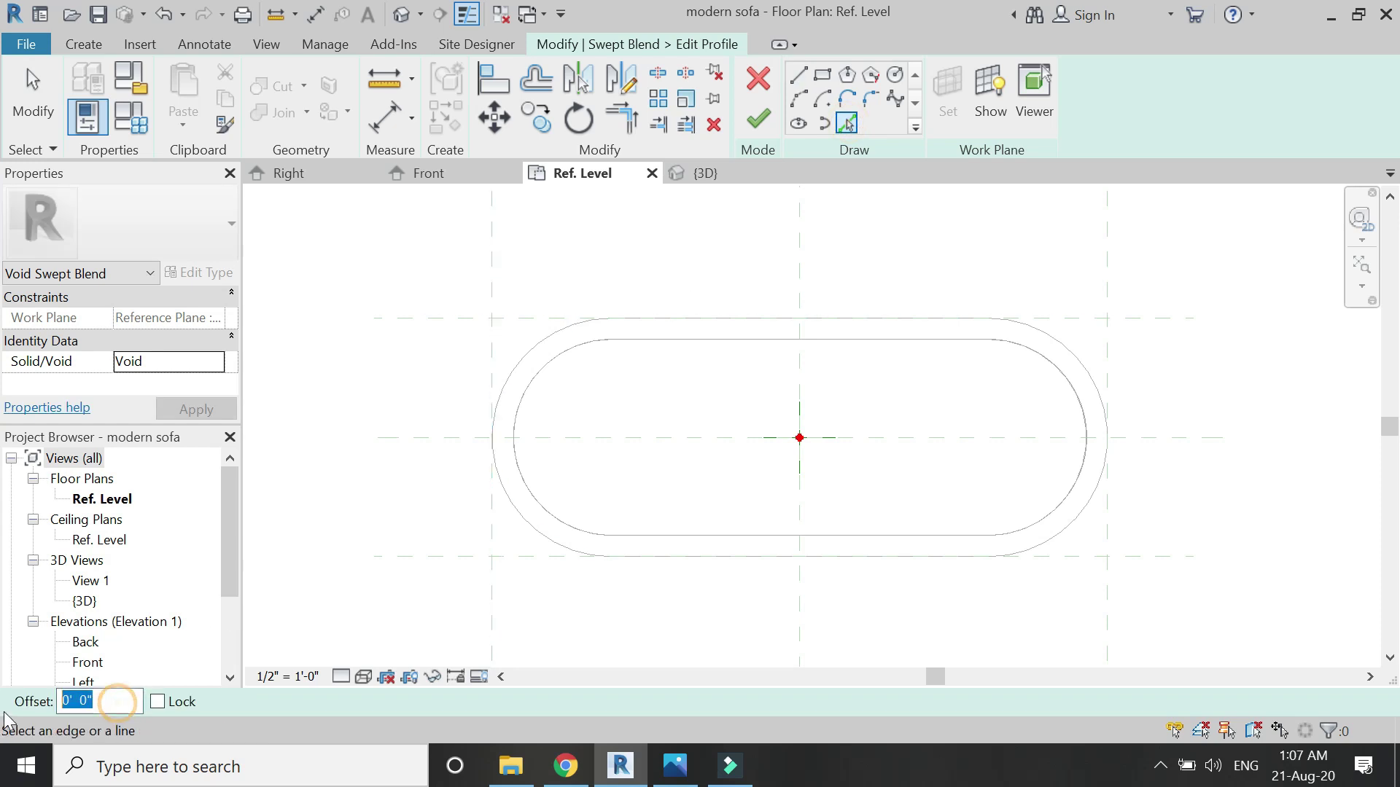
left_click(879, 350)
left_click(889, 535)
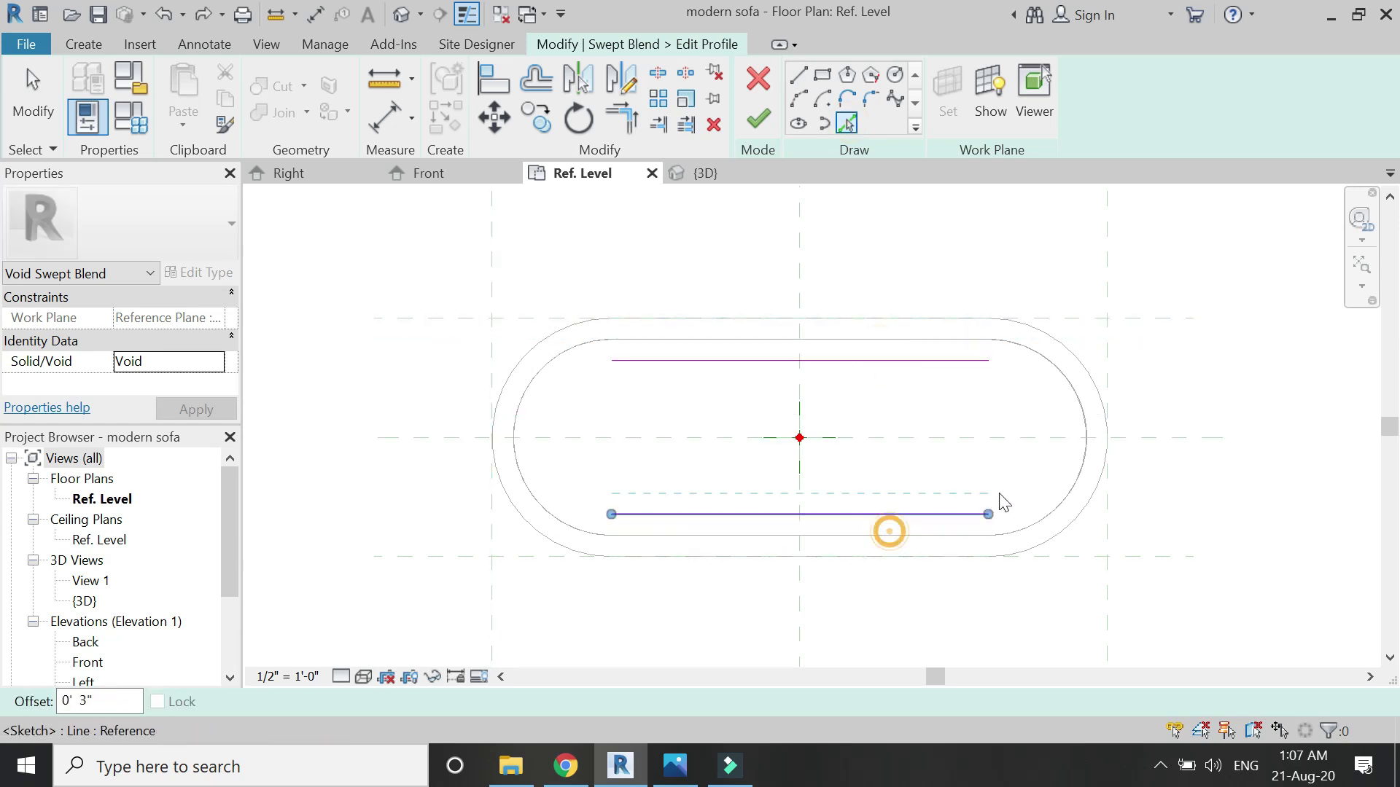
left_click(1068, 481)
left_click(530, 411)
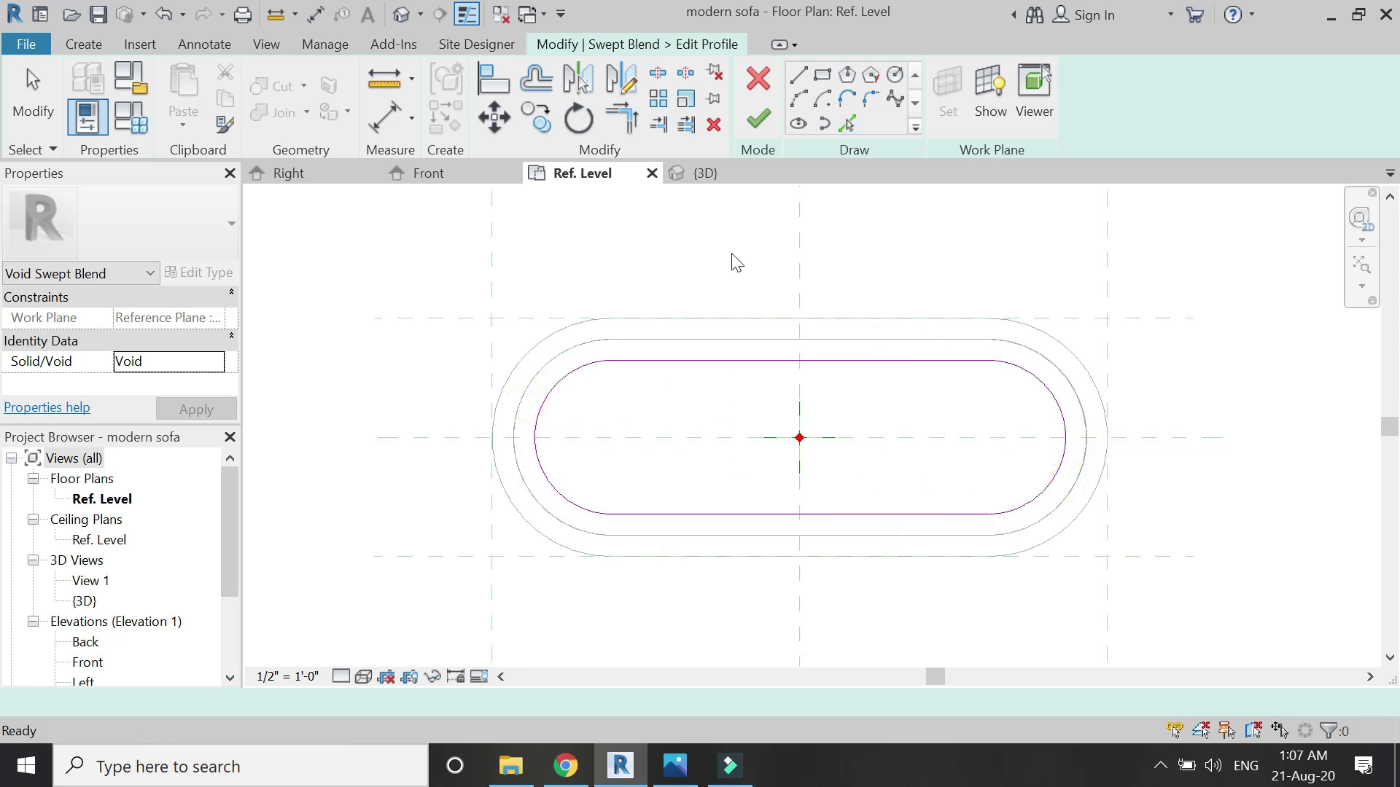
left_click(758, 121)
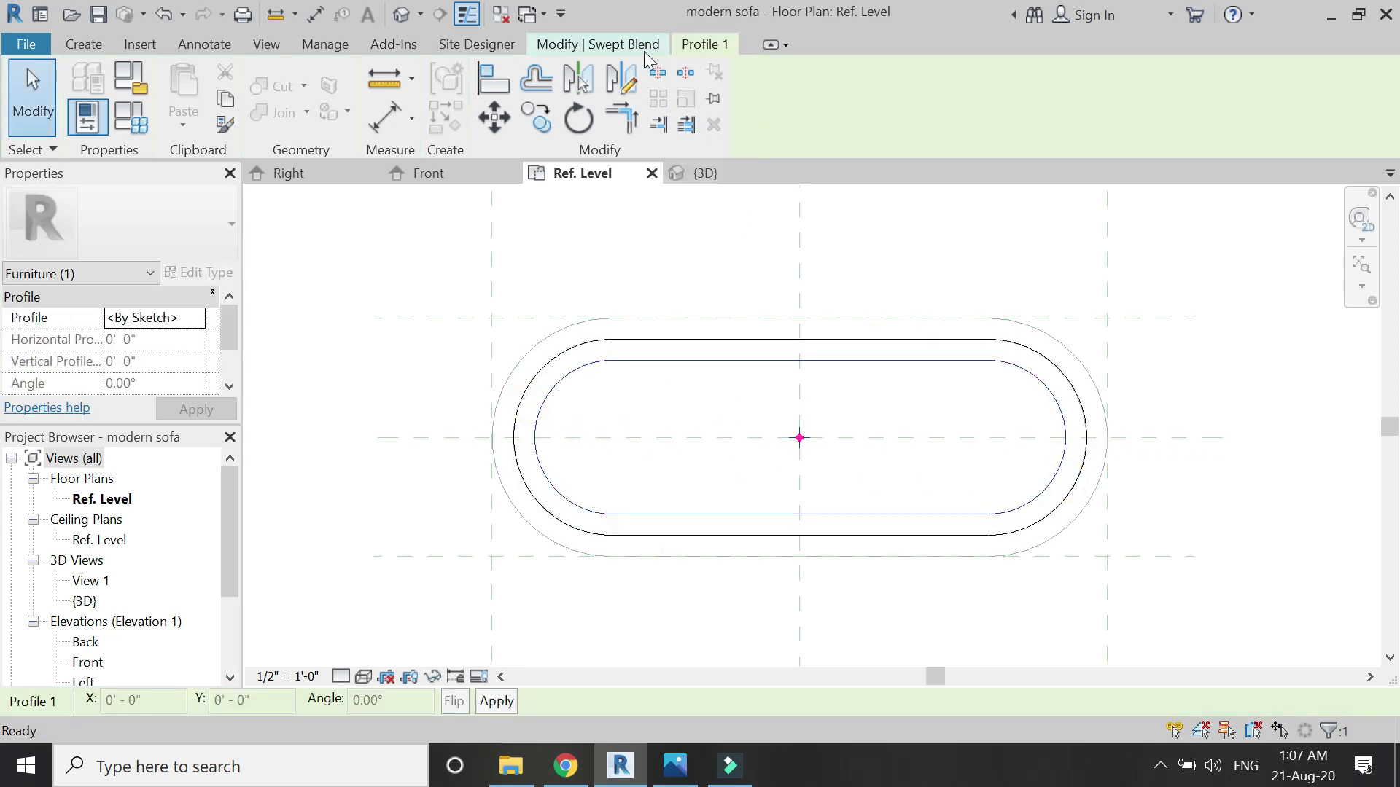
left_click(755, 120)
Step: Check the hollowed tub in 3D, then view the Right elevation in Hidden Line
left_click(696, 175)
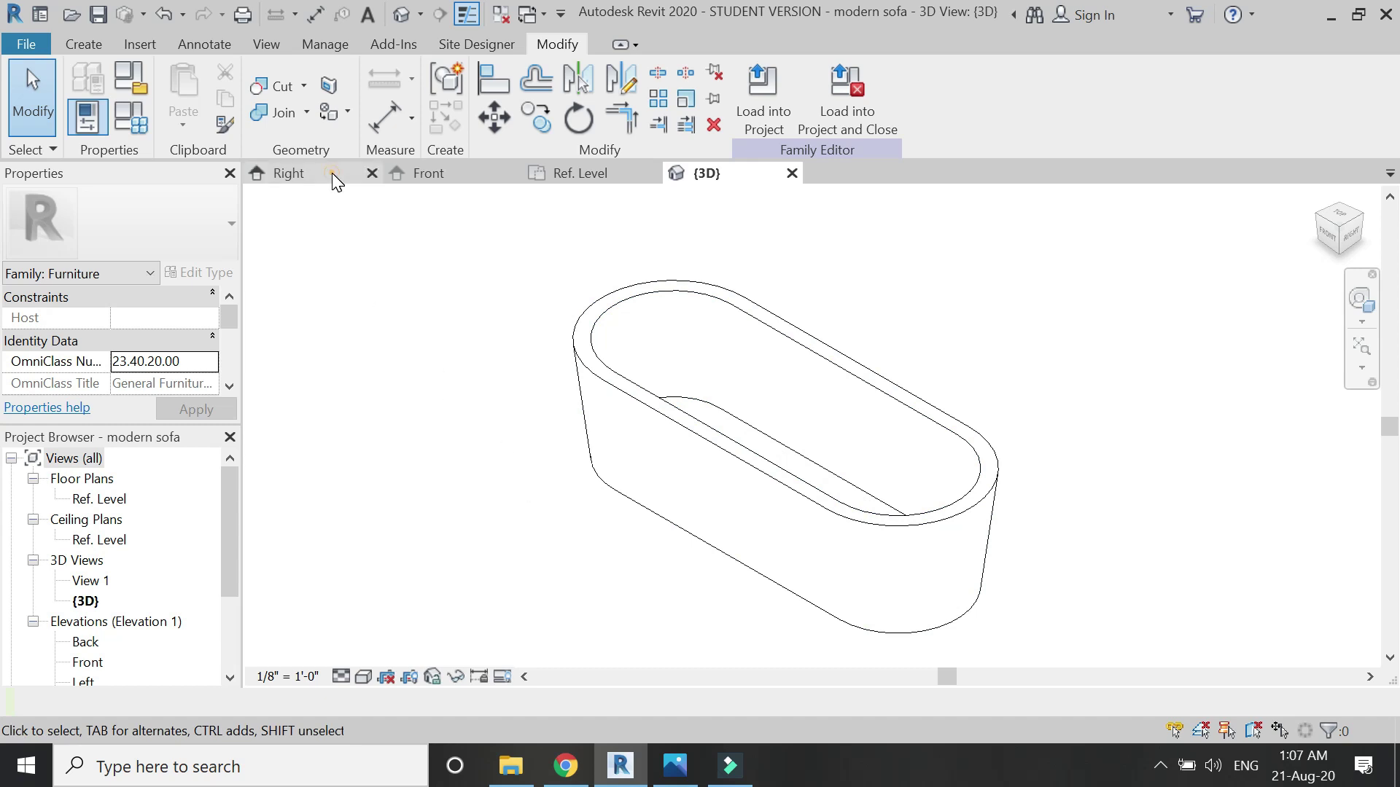
left_click(292, 173)
left_click(368, 683)
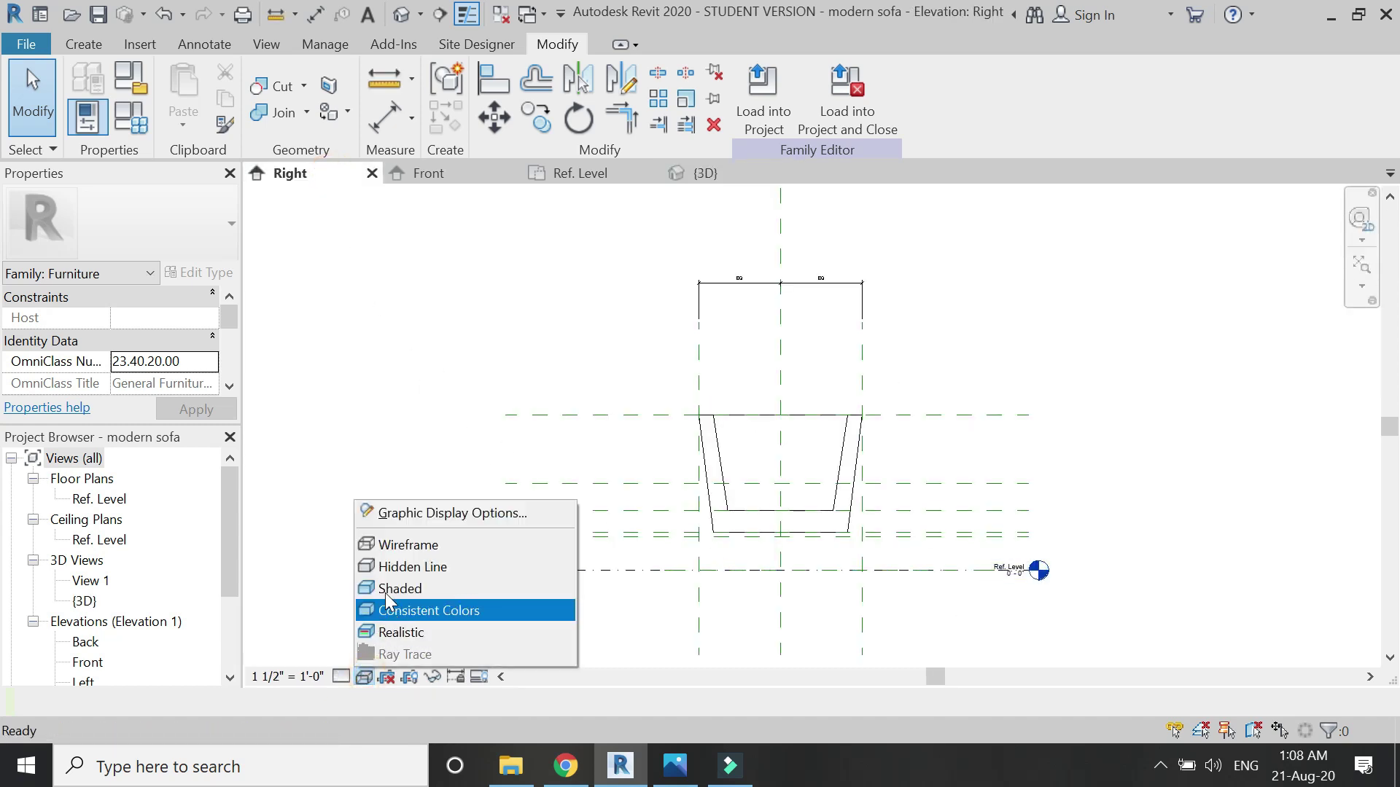
left_click(393, 568)
scroll(787, 506, "up", 3)
scroll(801, 478, "up", 1)
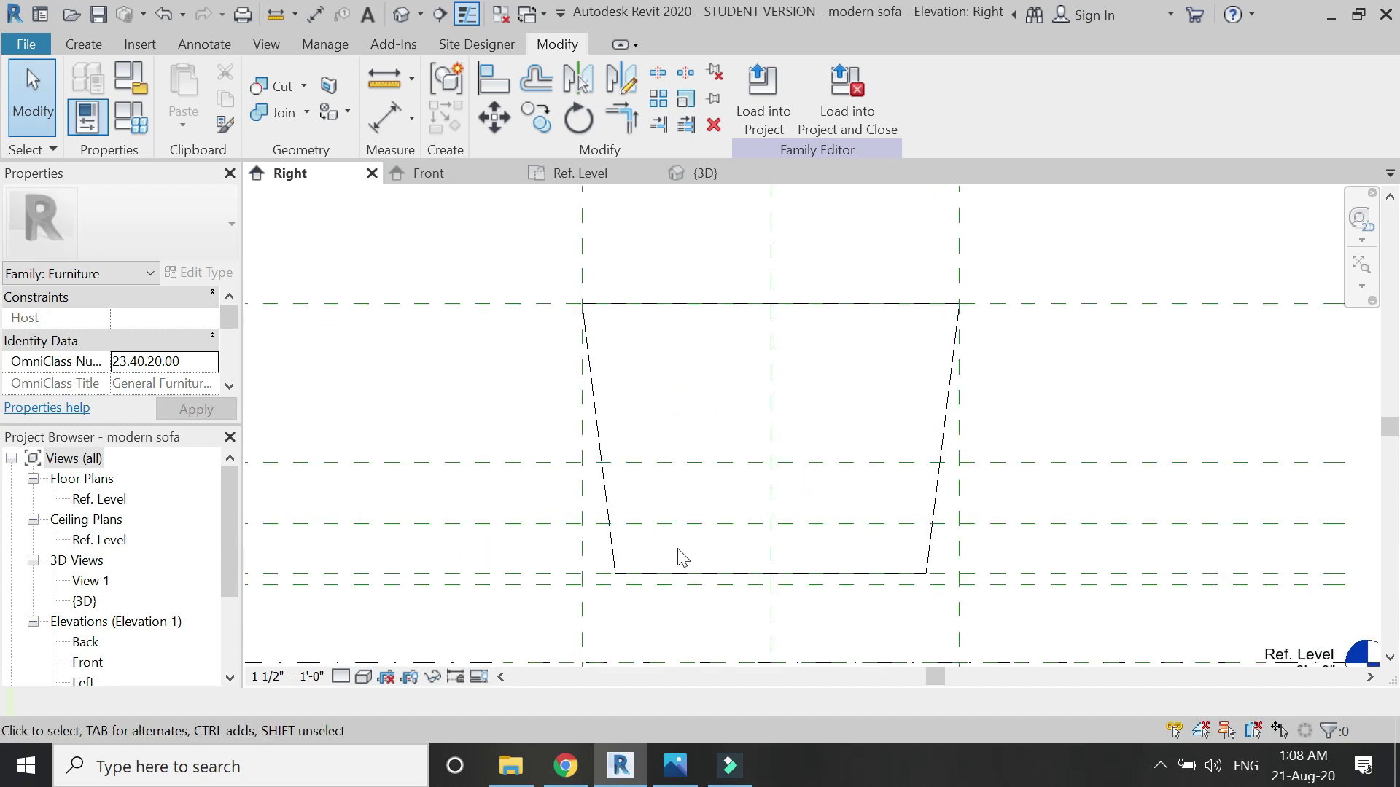
Step: Sketch a triangular void extrusion across the tub's top in the Right elevation
left_click(83, 43)
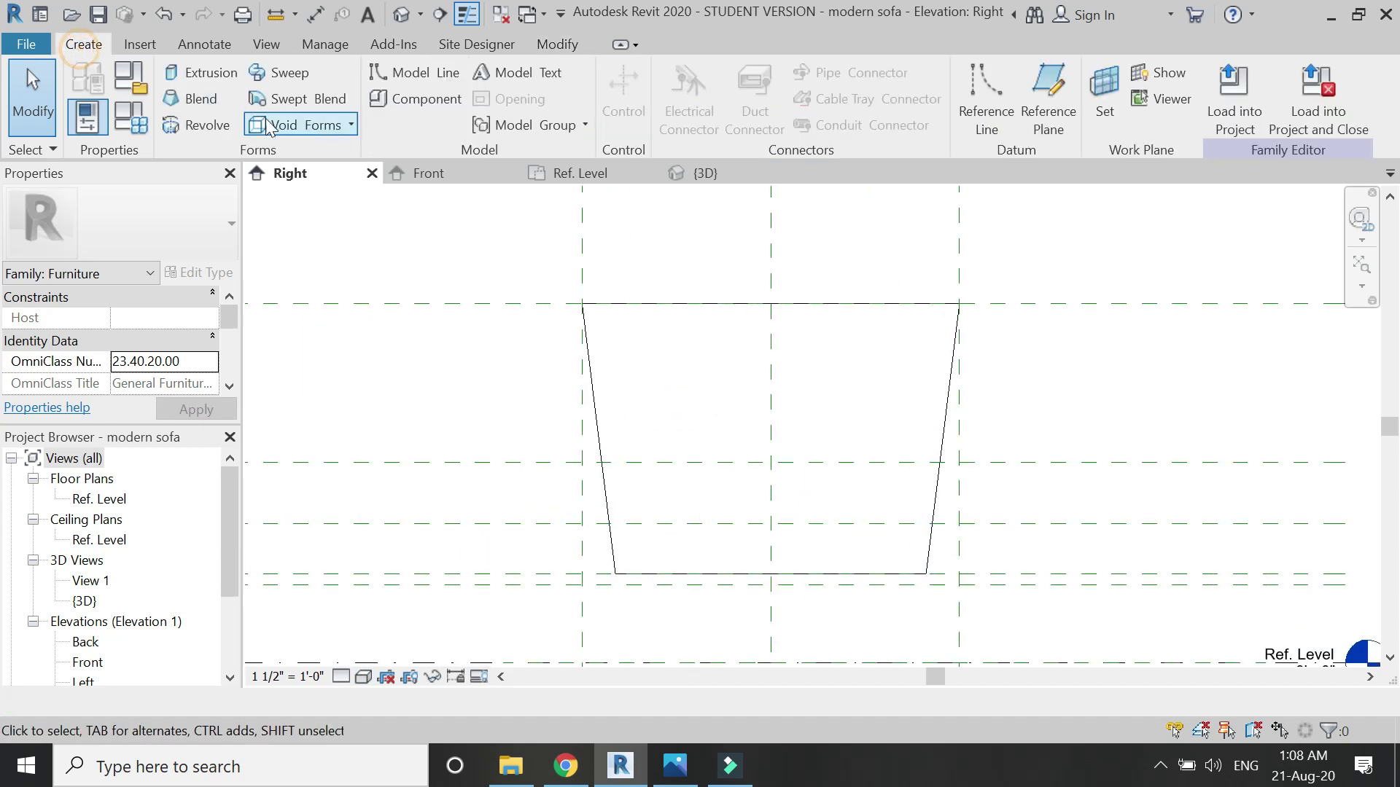
left_click(299, 125)
left_click(303, 156)
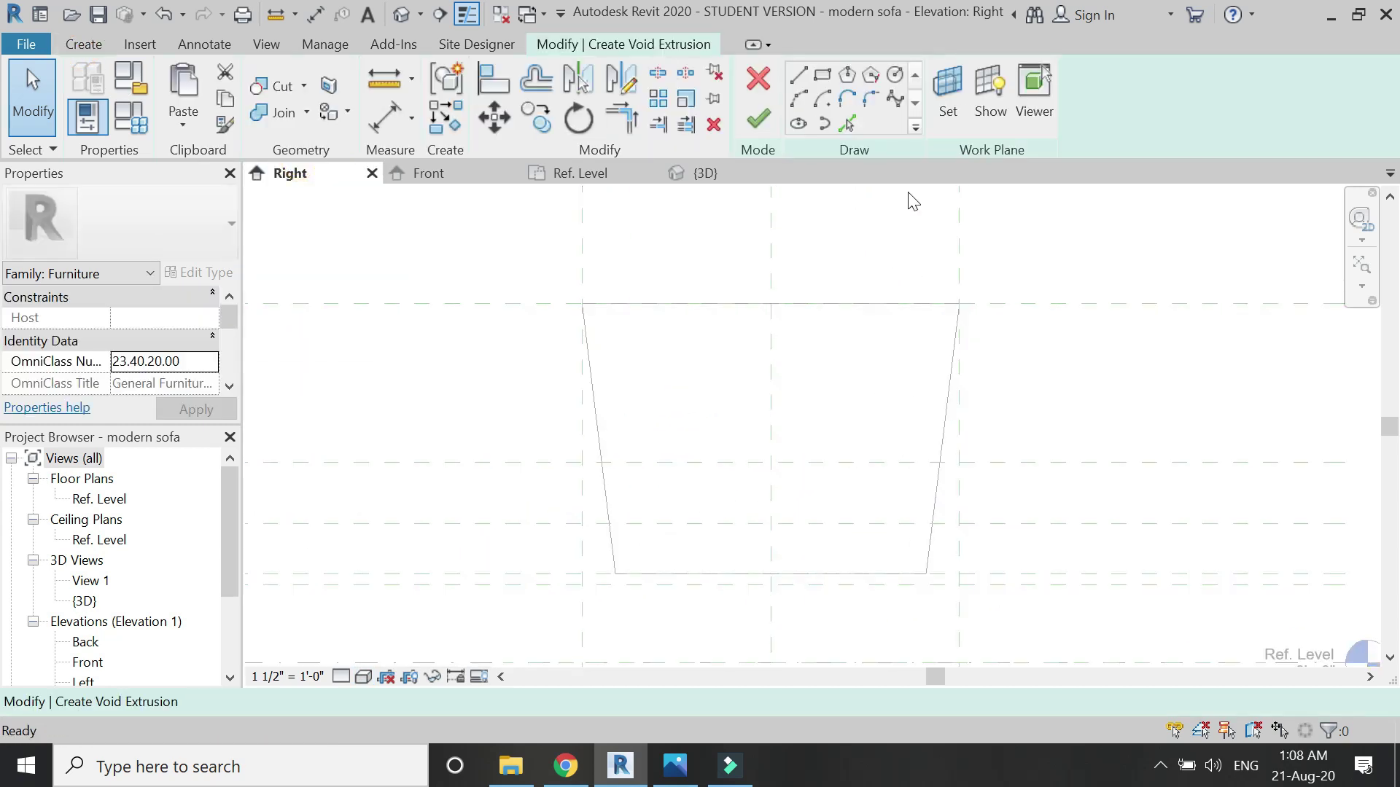
scroll(613, 516, "up", 4)
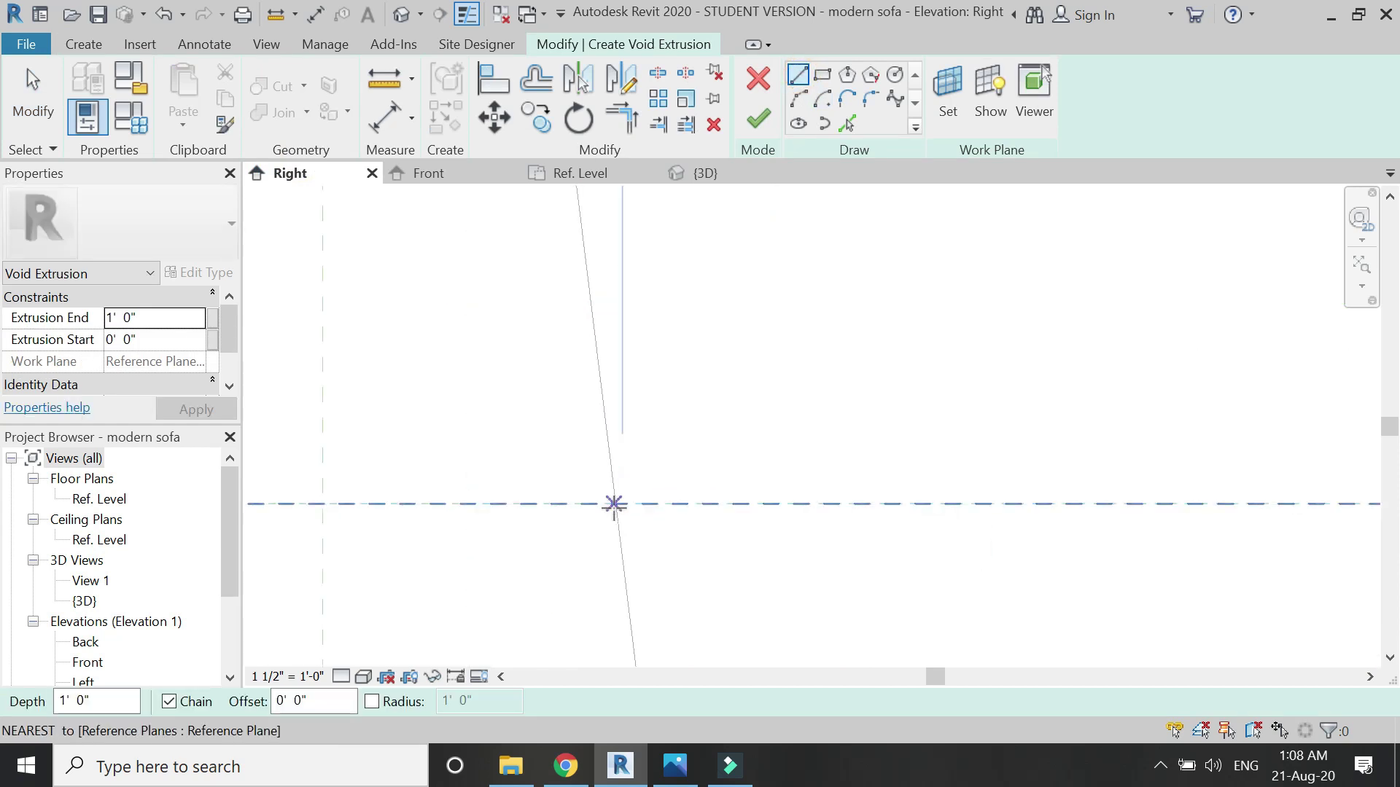
left_click(615, 503)
key("Escape")
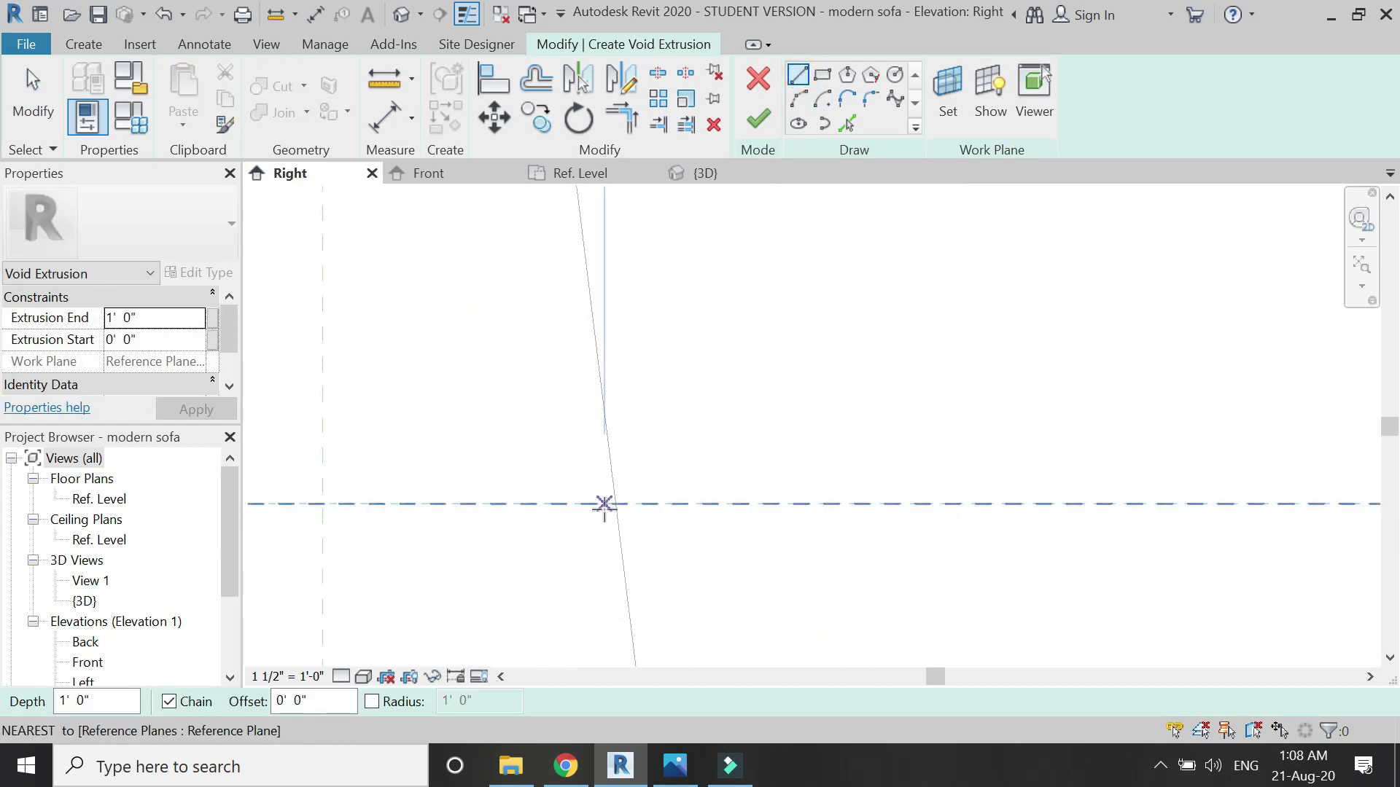
left_click(605, 503)
scroll(510, 592, "down", 5)
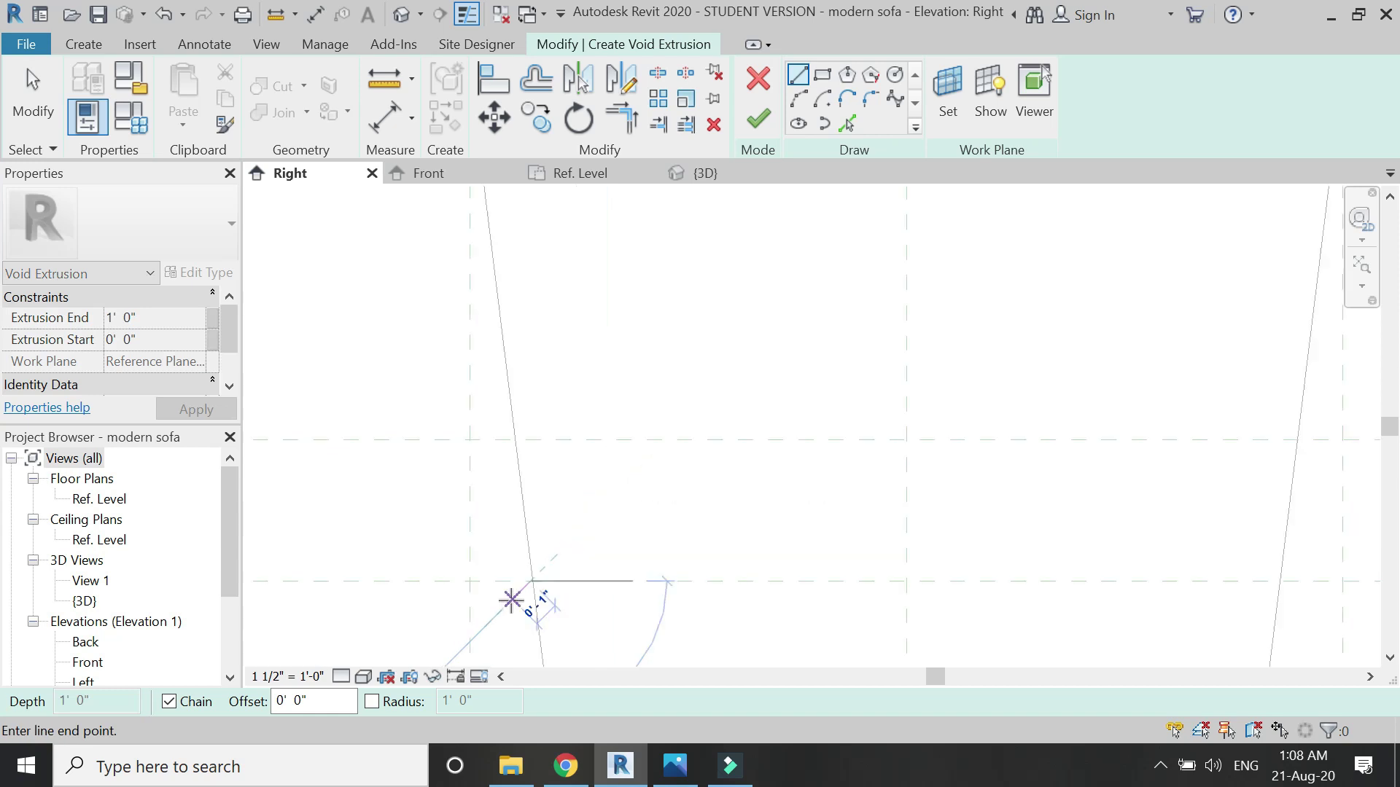
left_click(871, 371)
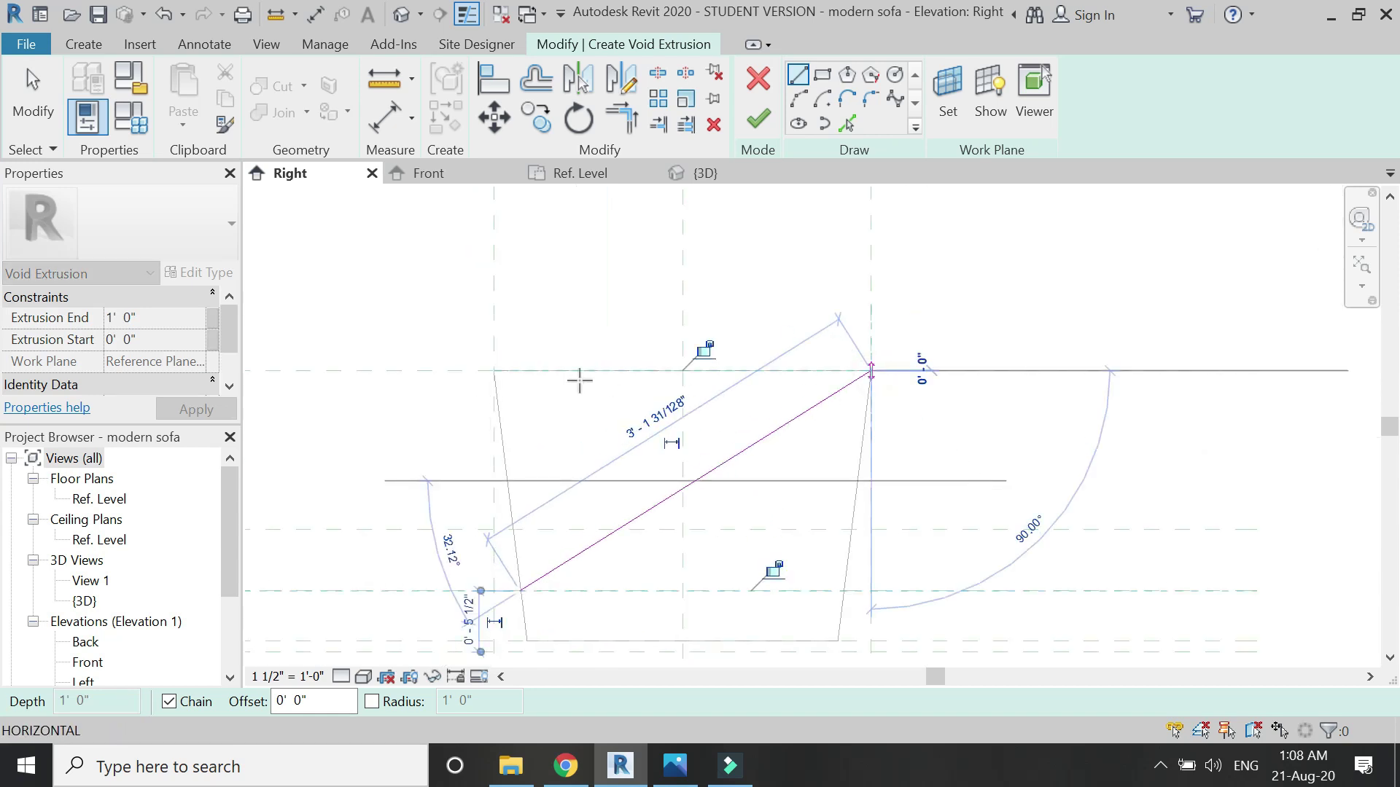
left_click(495, 370)
scroll(514, 587, "up", 4)
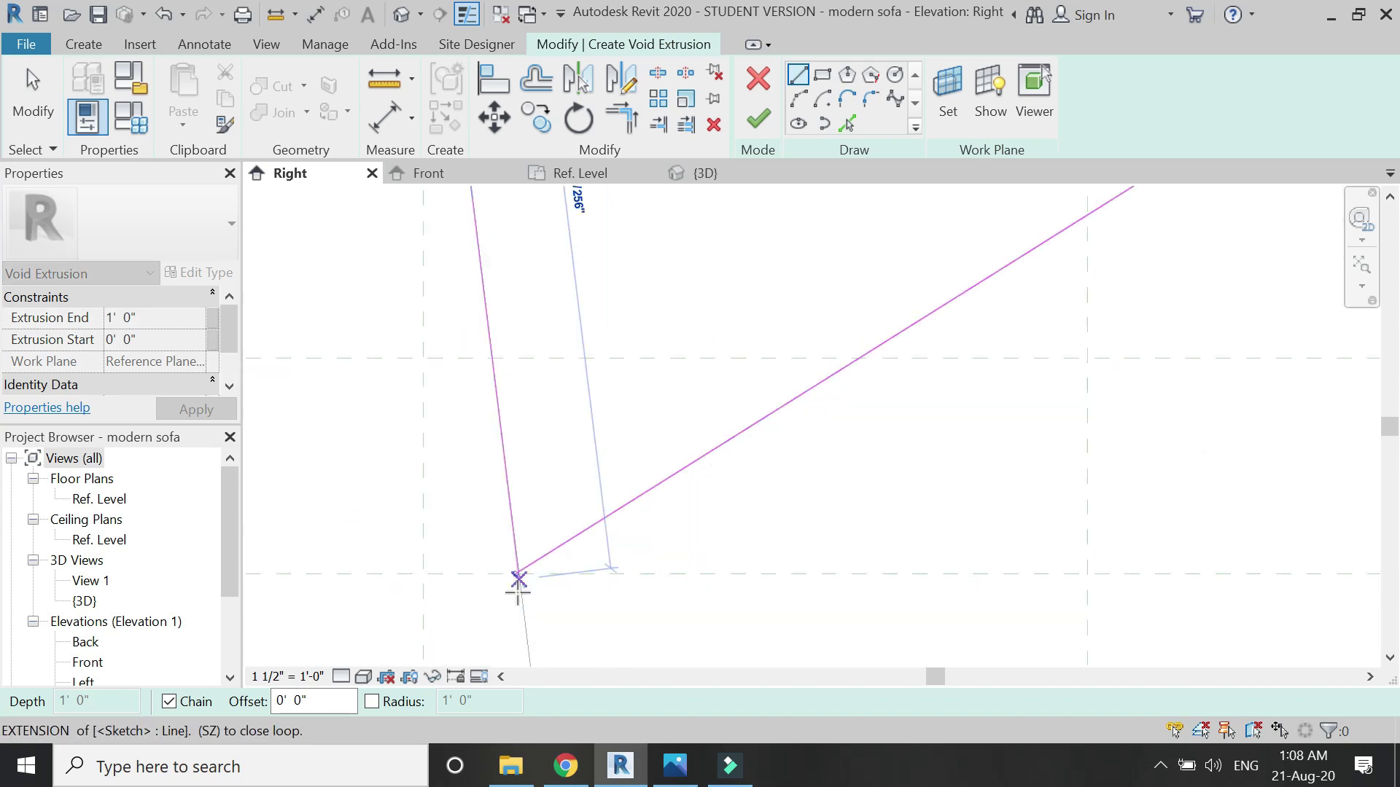
left_click(514, 531)
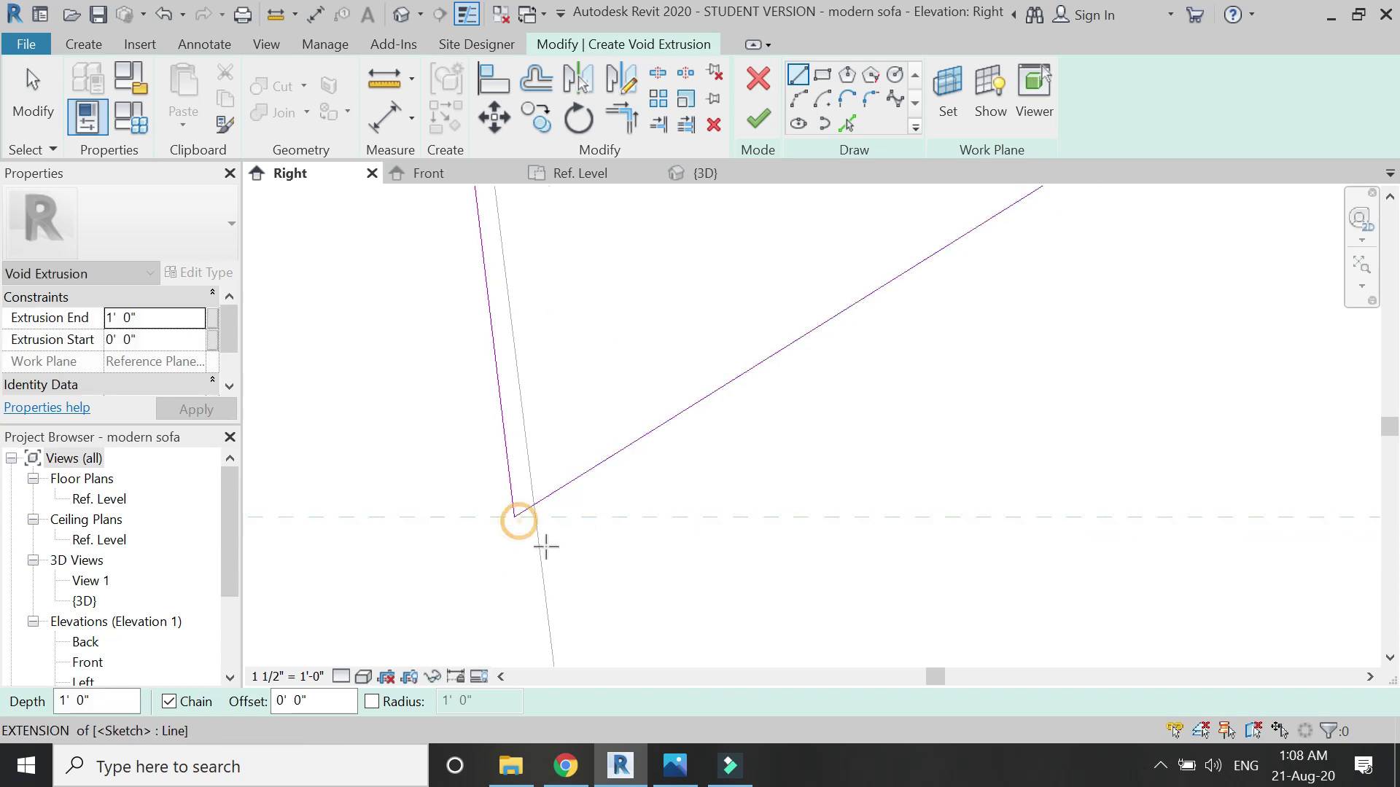
scroll(550, 547, "down", 4)
key("Escape")
key("Escape")
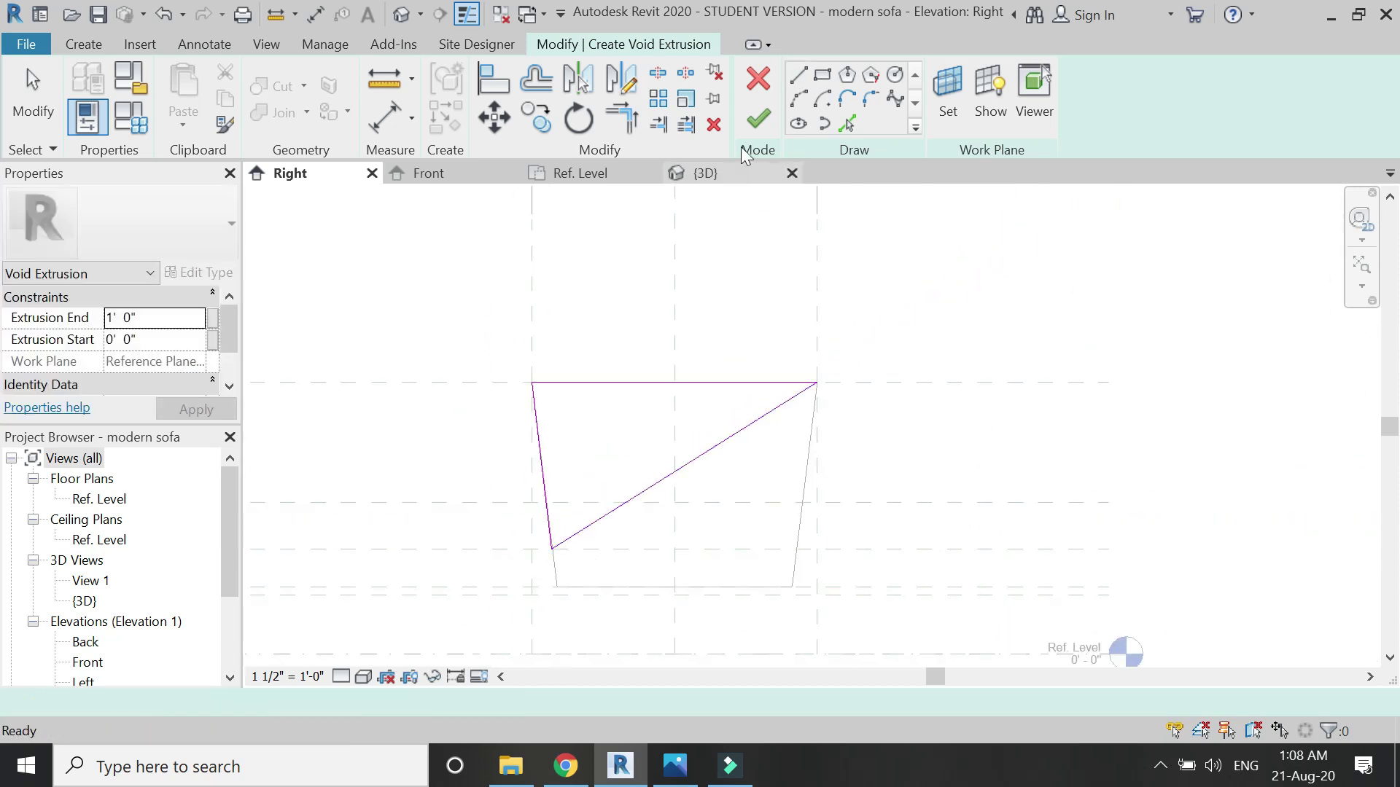
left_click(759, 118)
Step: Stretch the void's ends to the left and right reference planes and inspect the slope in 3D
left_click(577, 173)
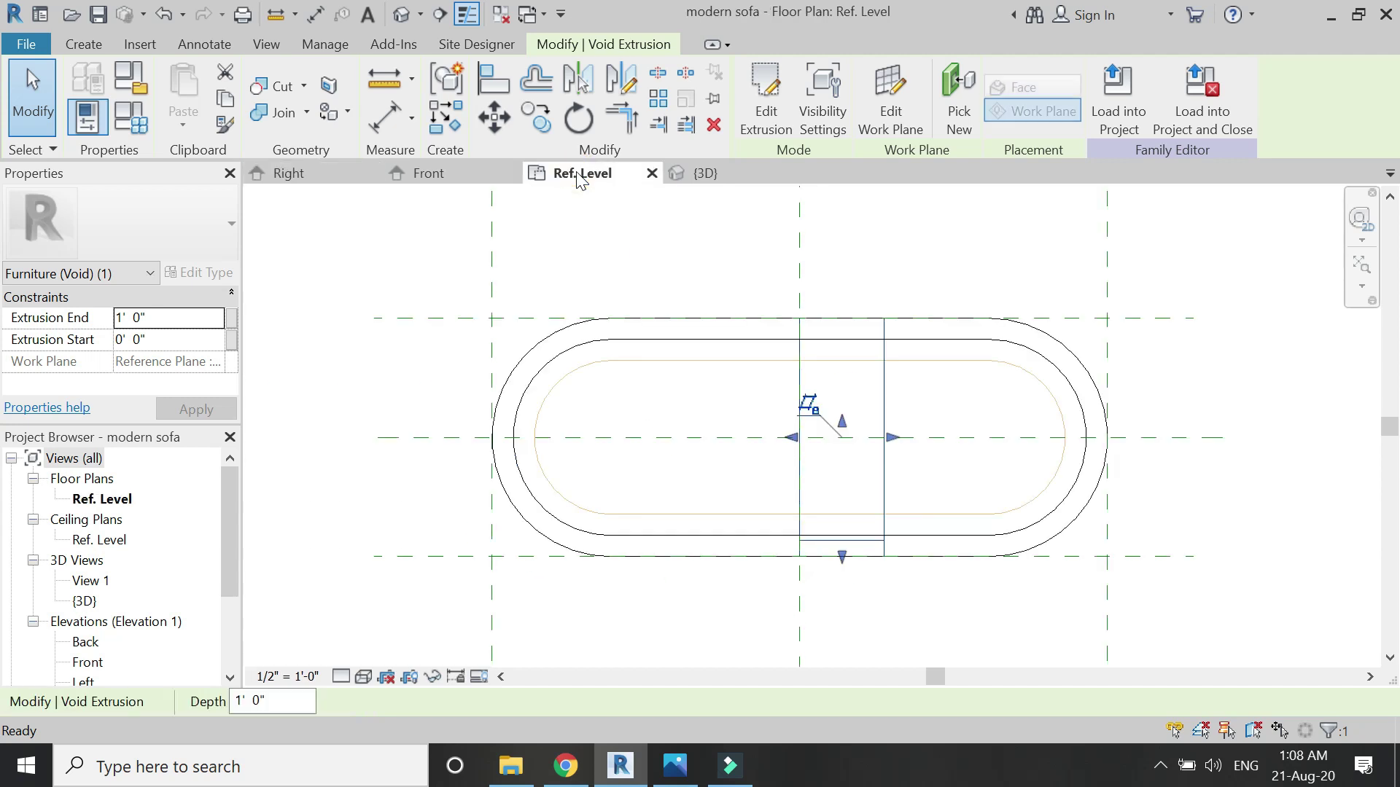
left_click_drag(892, 437, 1109, 448)
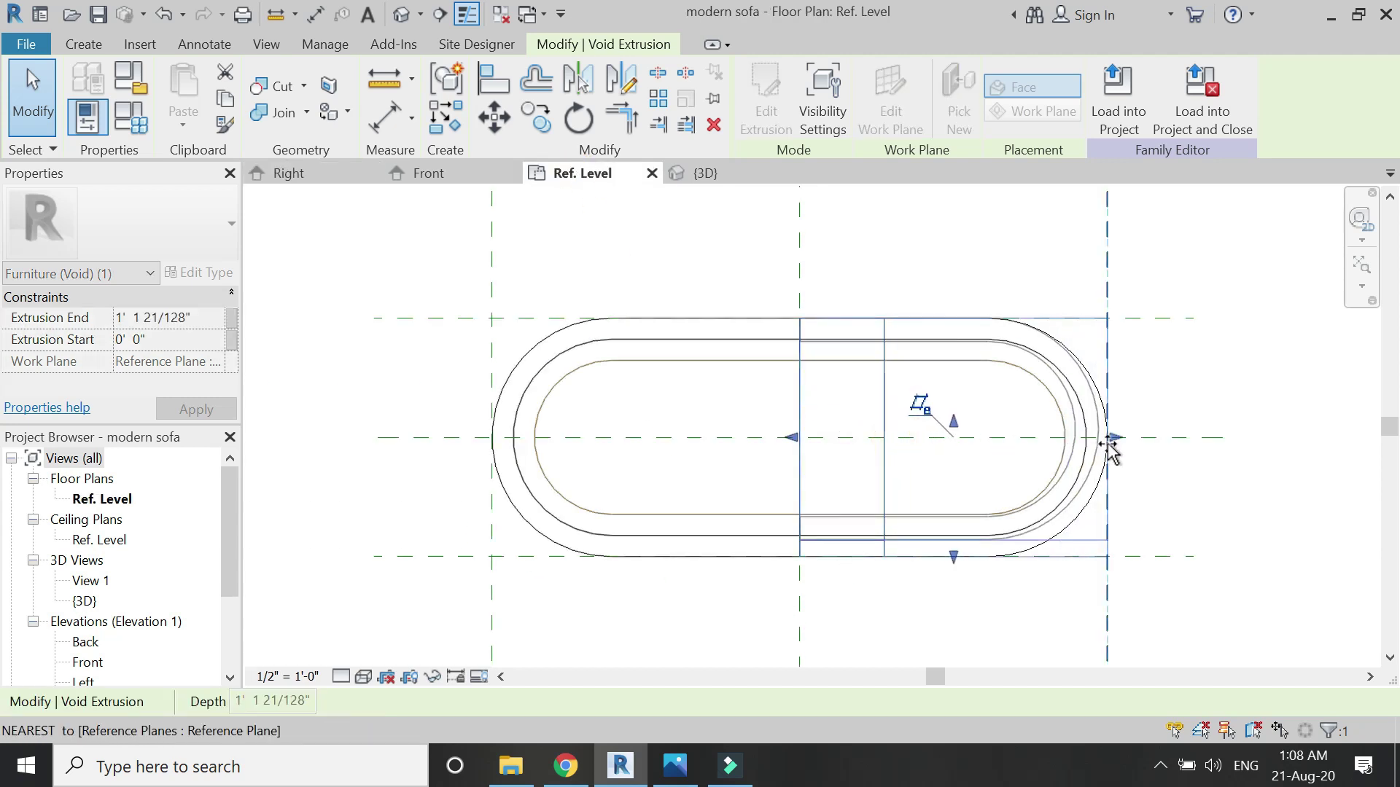
left_click_drag(793, 438, 486, 430)
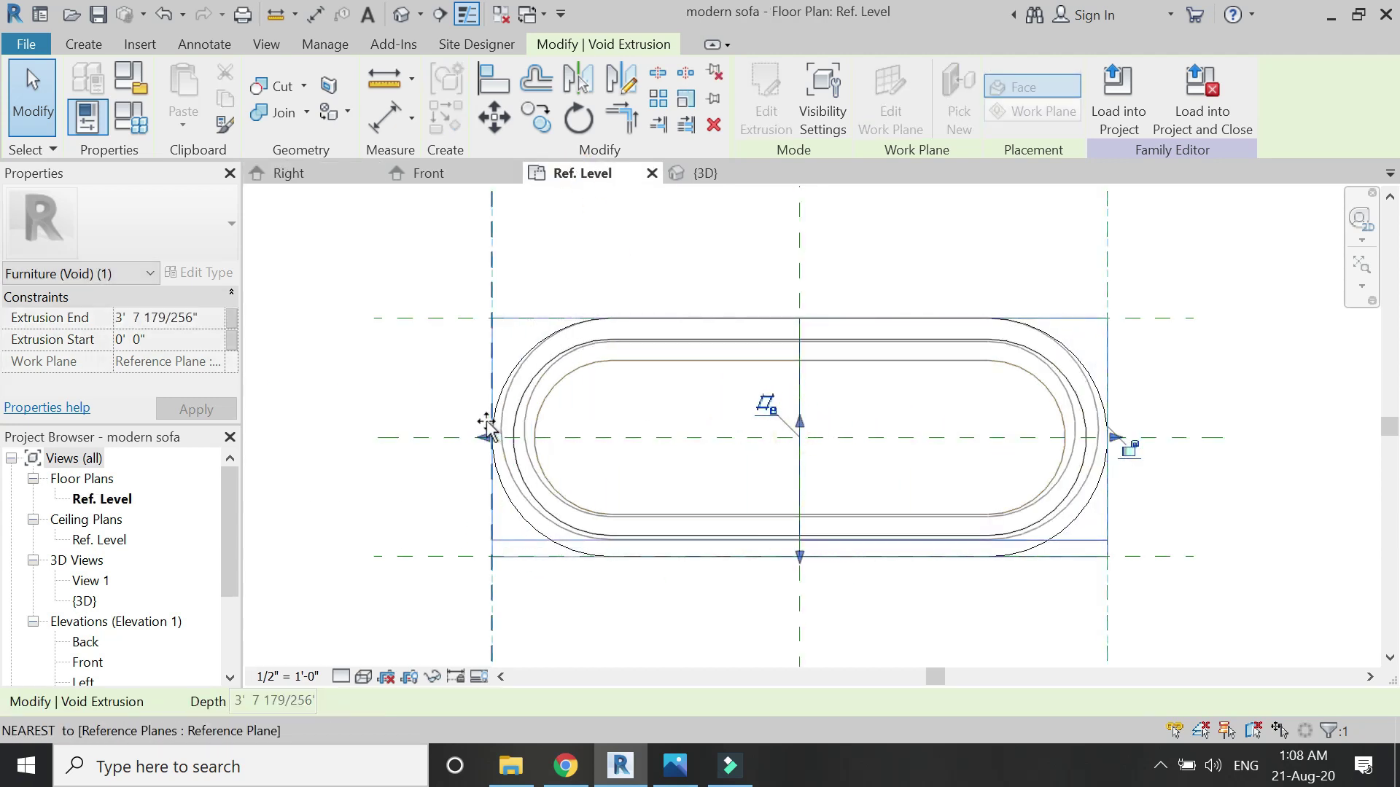
left_click(452, 297)
left_click(701, 175)
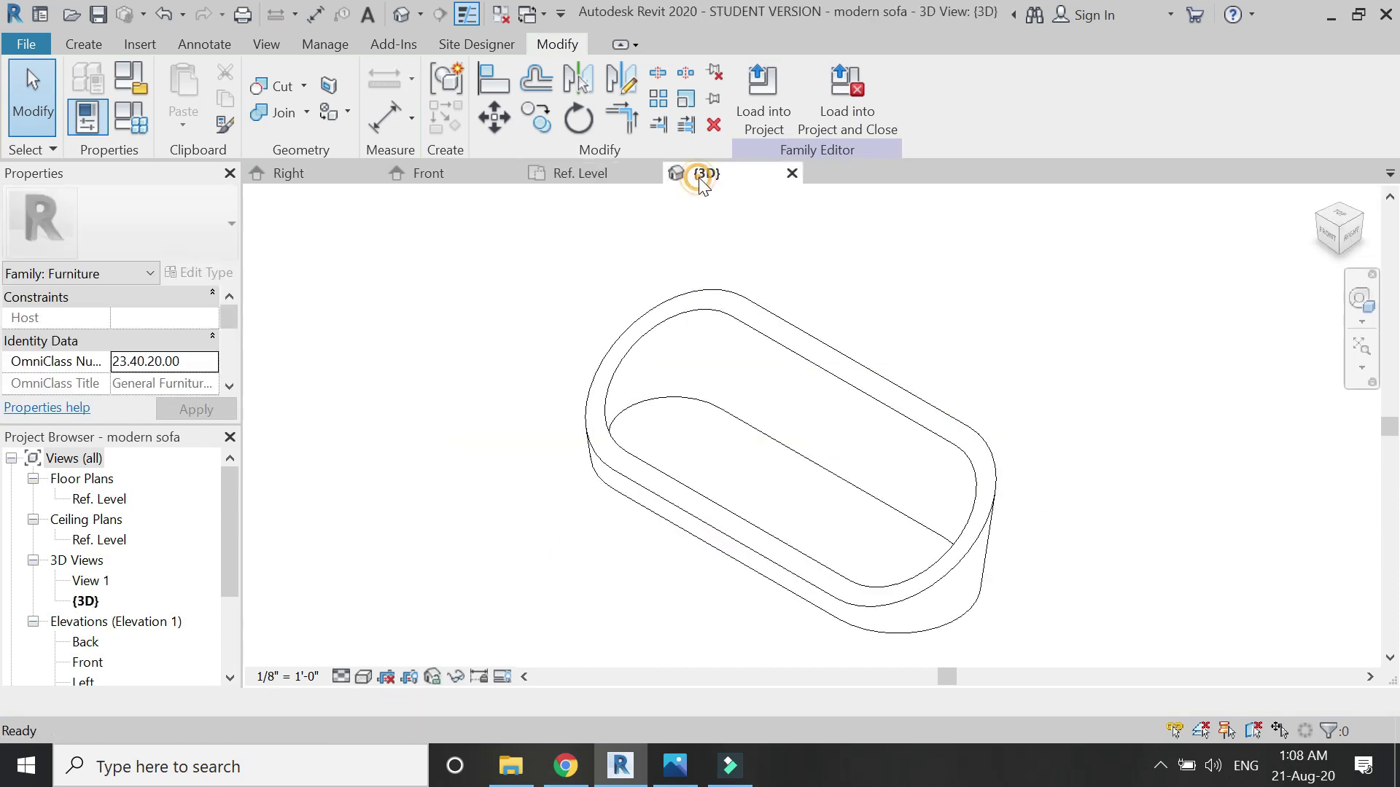
middle_click_drag(570, 350, 834, 291, "shift")
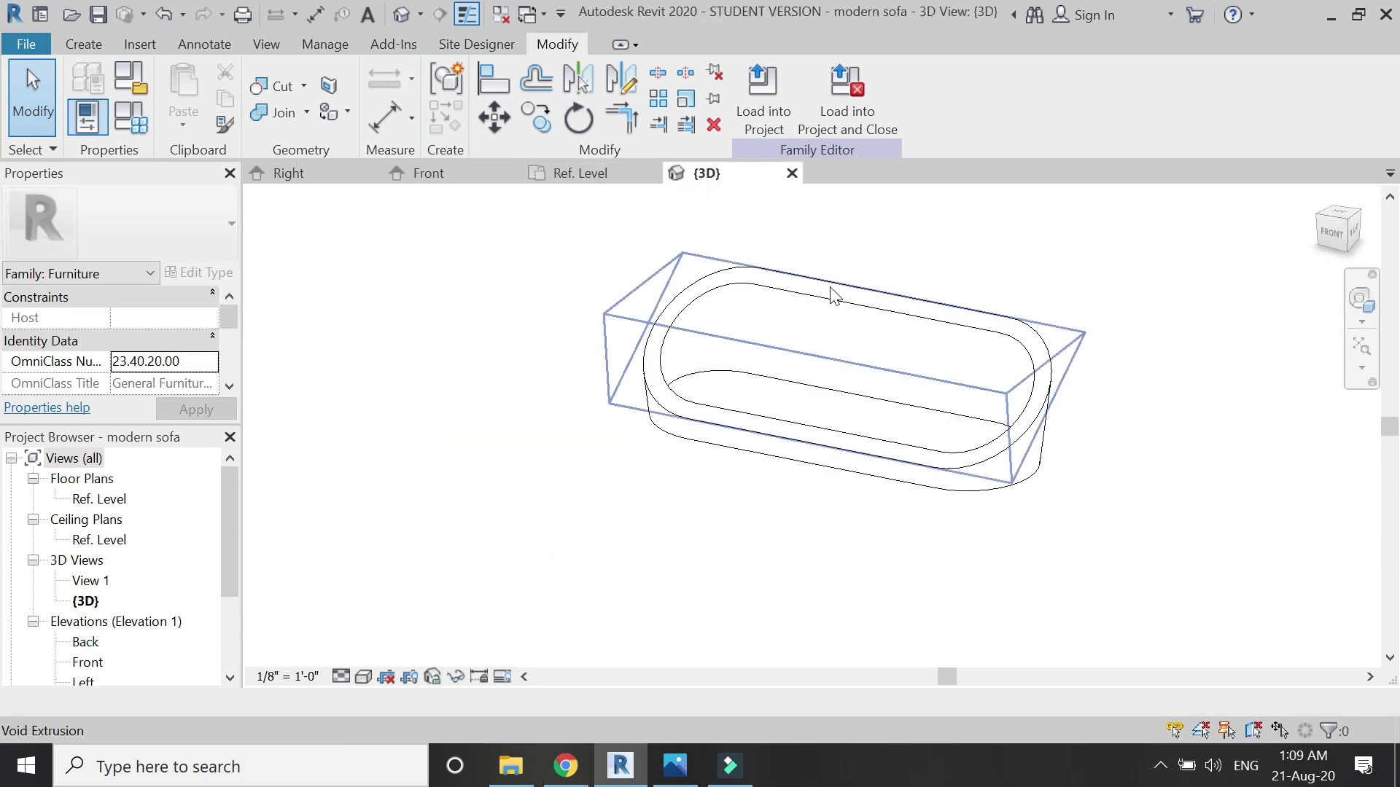
Step: Start a new sweep path sketched on a work plane set to the tub's top face
left_click(98, 46)
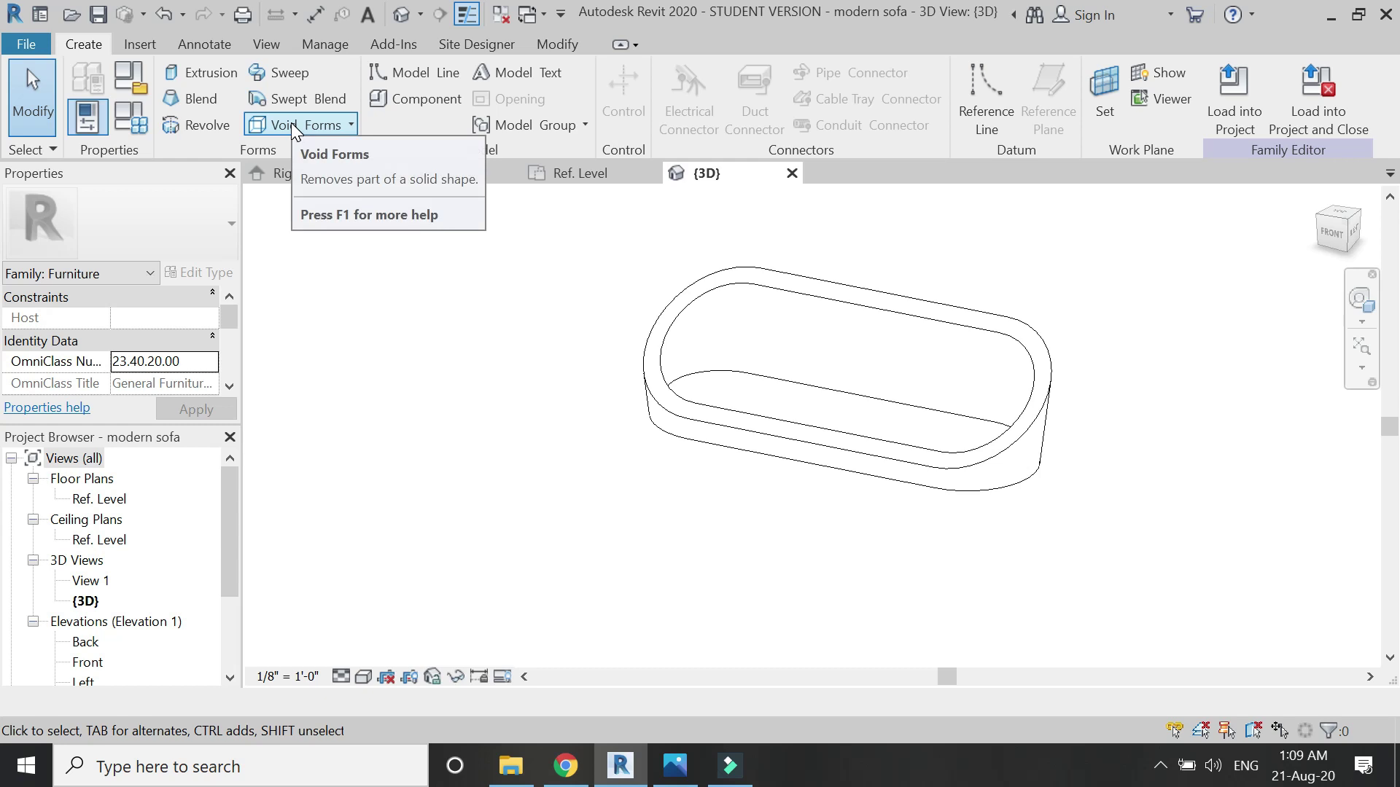
left_click(280, 70)
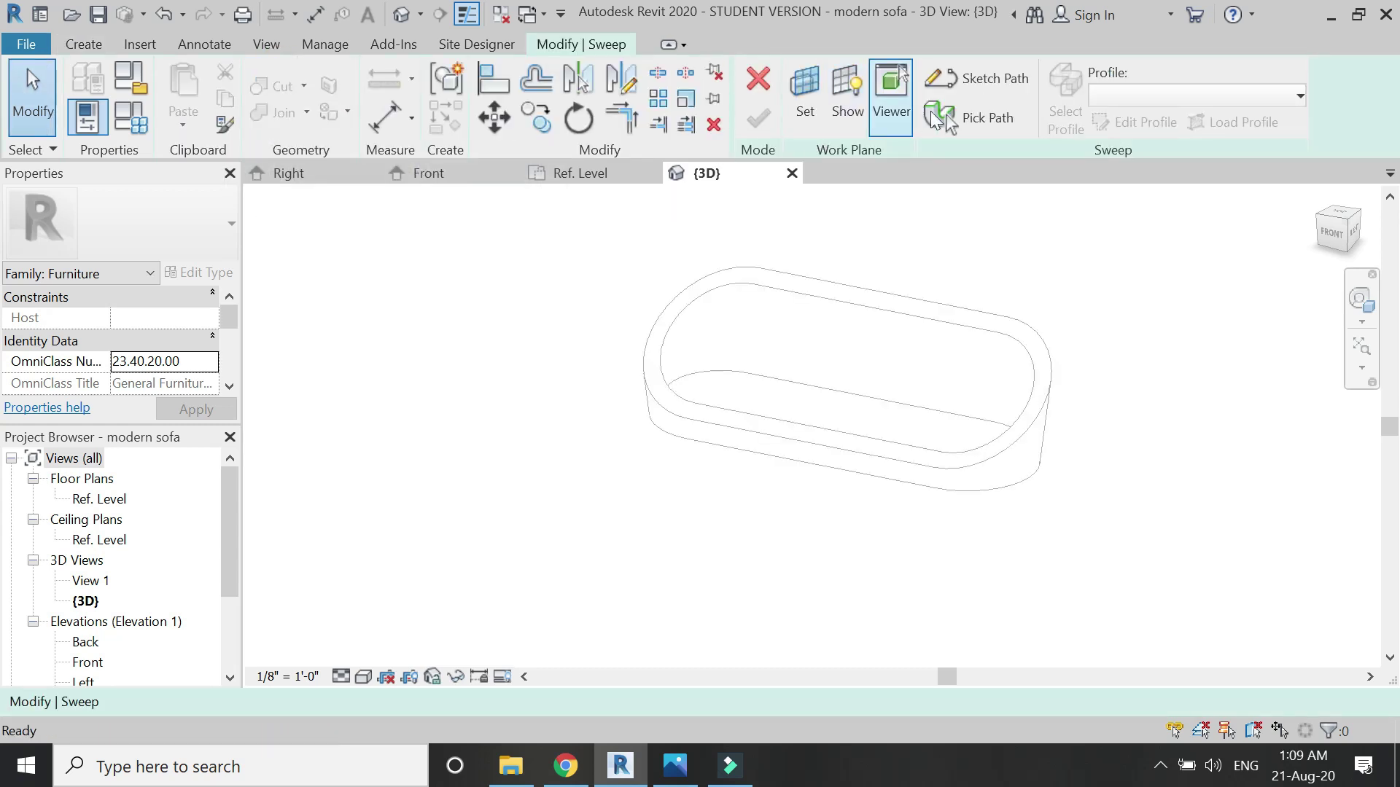
left_click(947, 82)
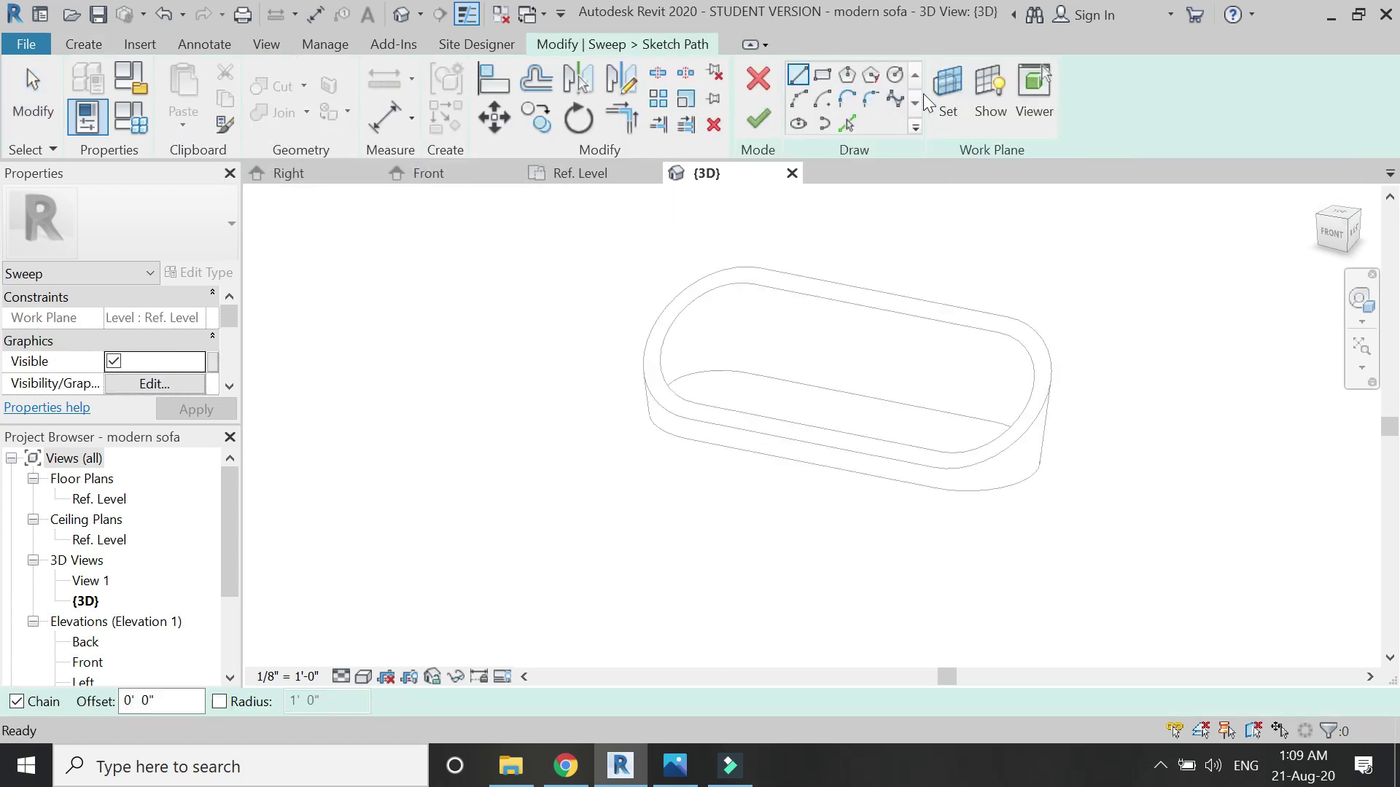
left_click(946, 86)
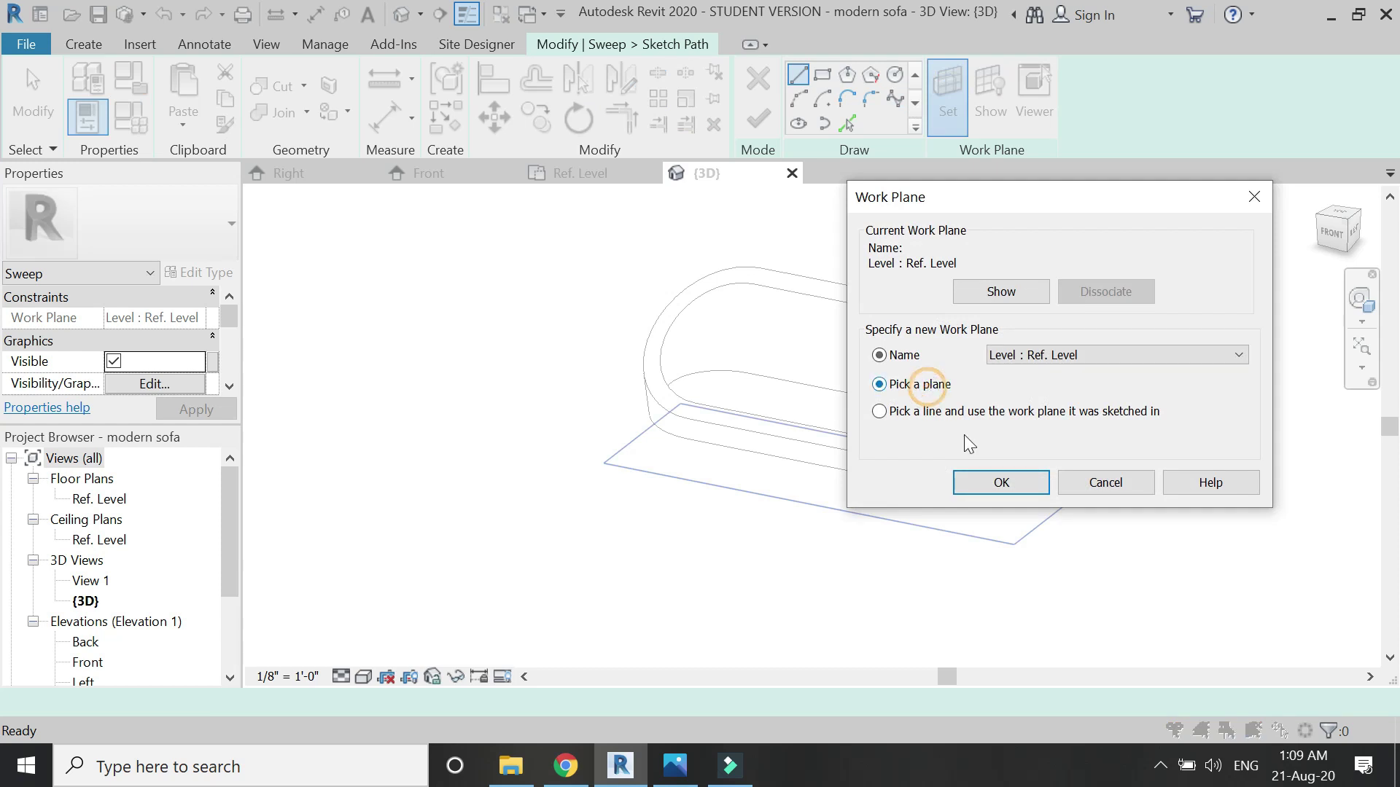
left_click(1019, 484)
scroll(1022, 333, "up", 3)
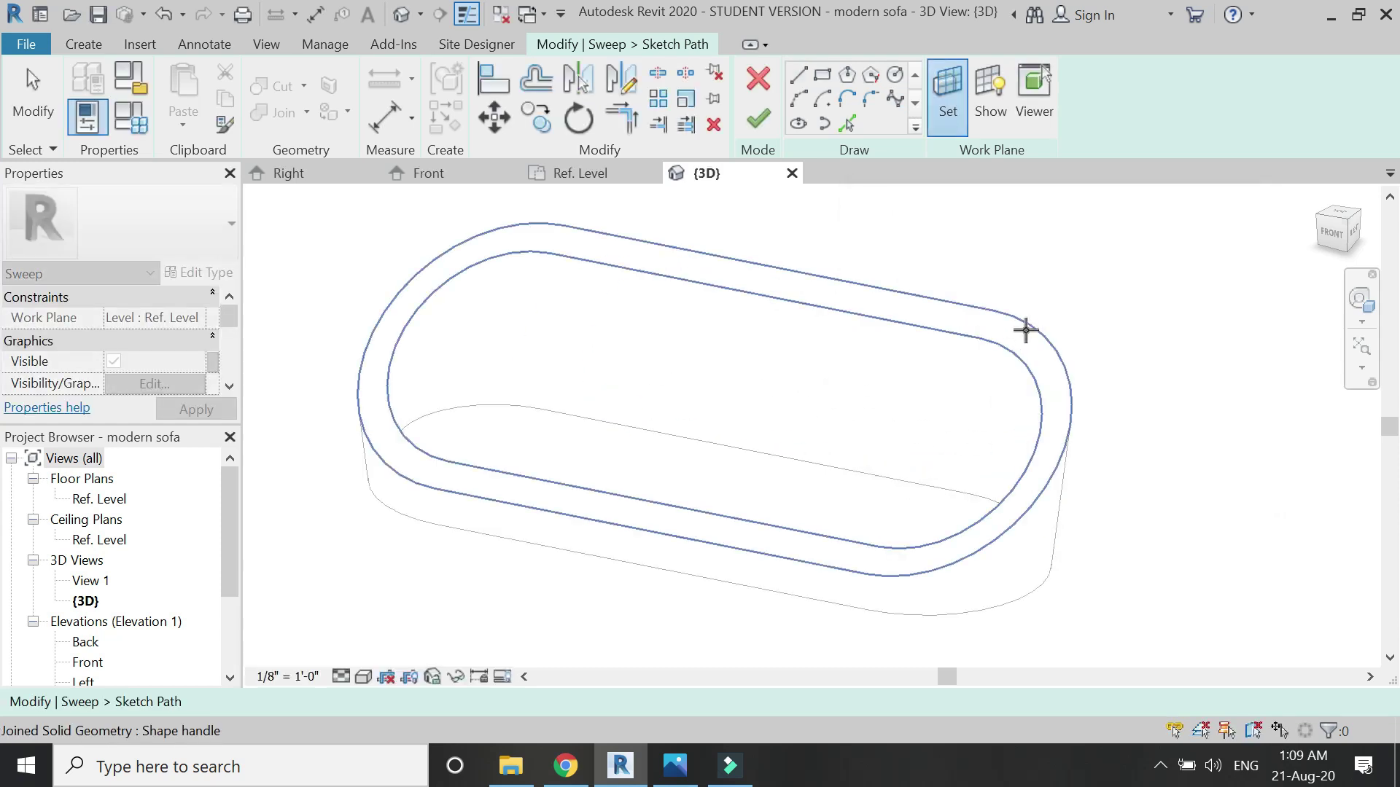
left_click(1025, 330)
Step: Pick the top rim edges into a closed sweep path, finish it, and show Right elevation
left_click(846, 122)
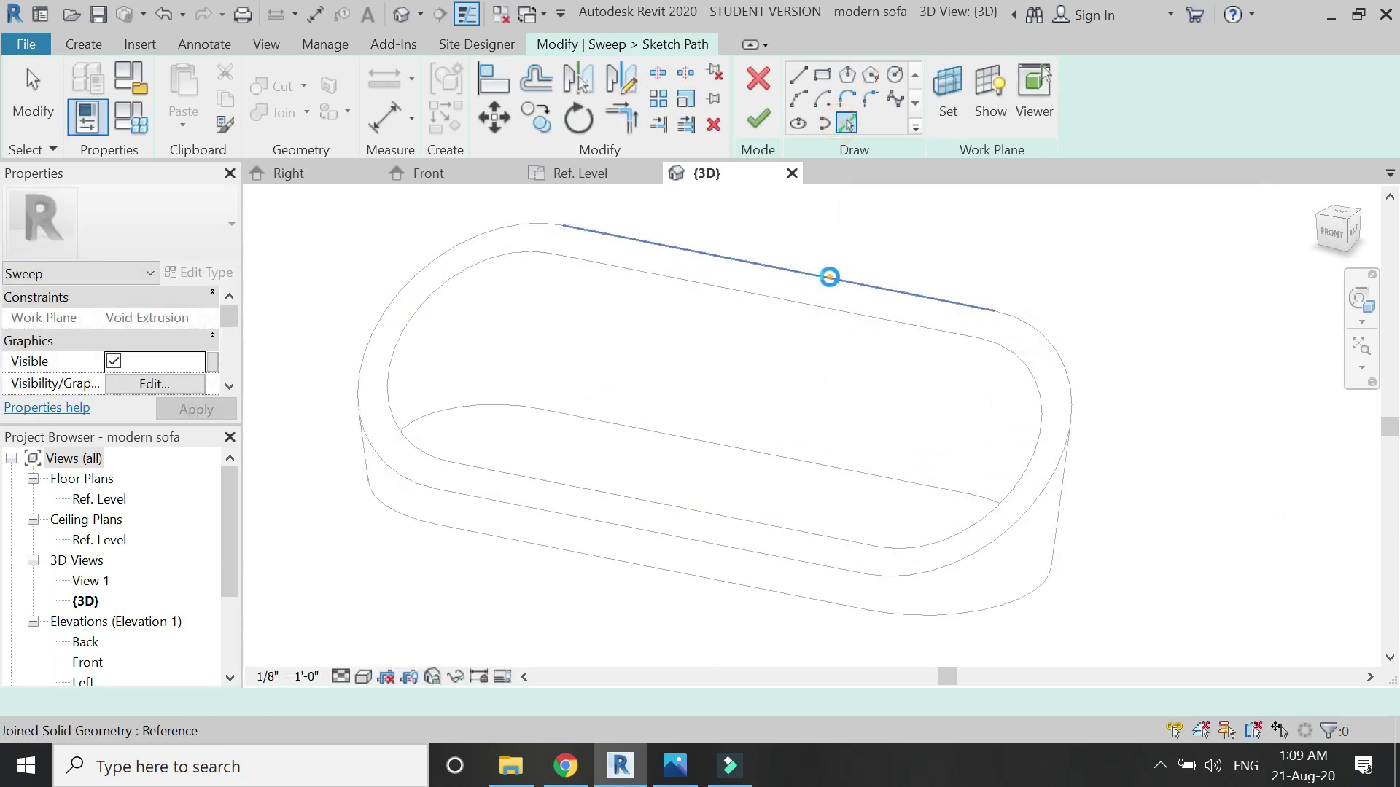
left_click(829, 277)
left_click(500, 230)
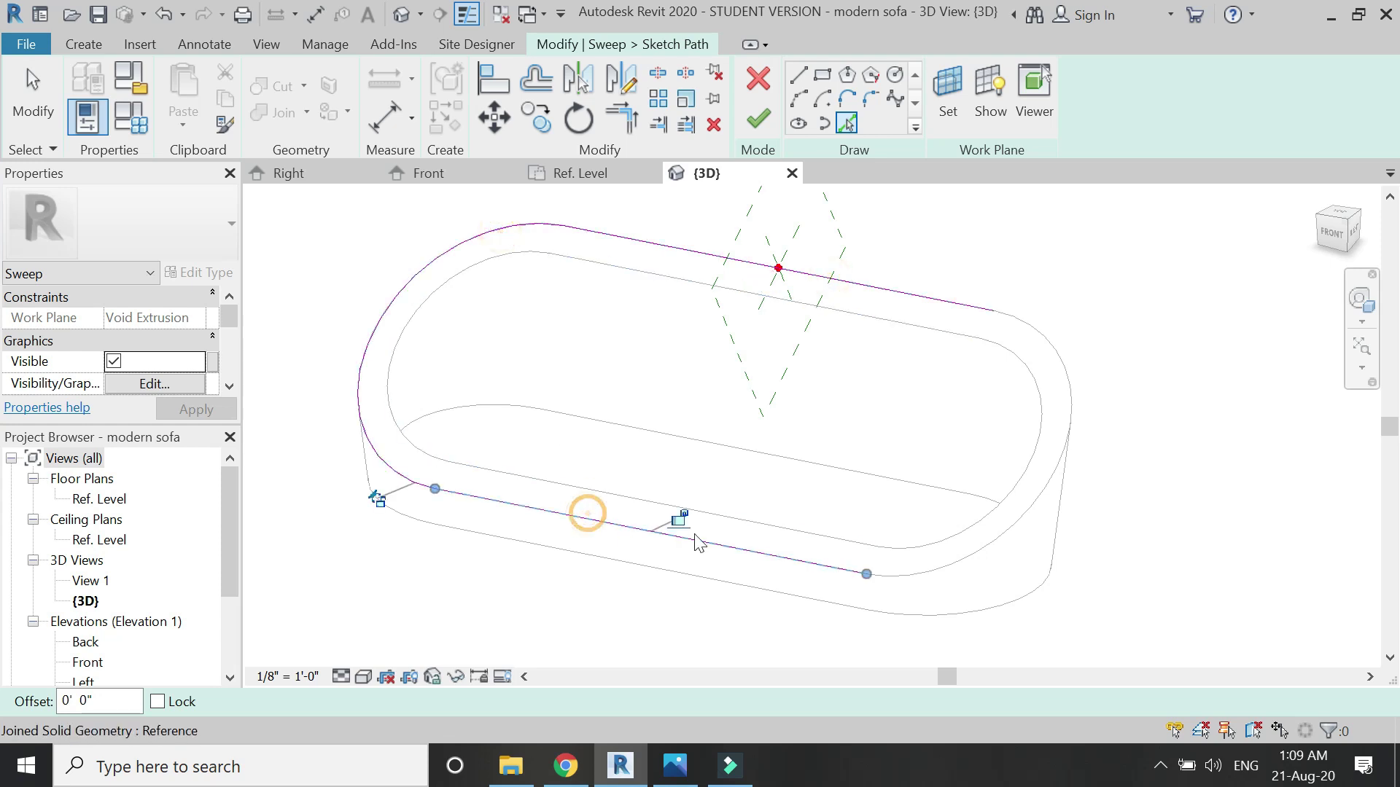
left_click(996, 539)
left_click(758, 119)
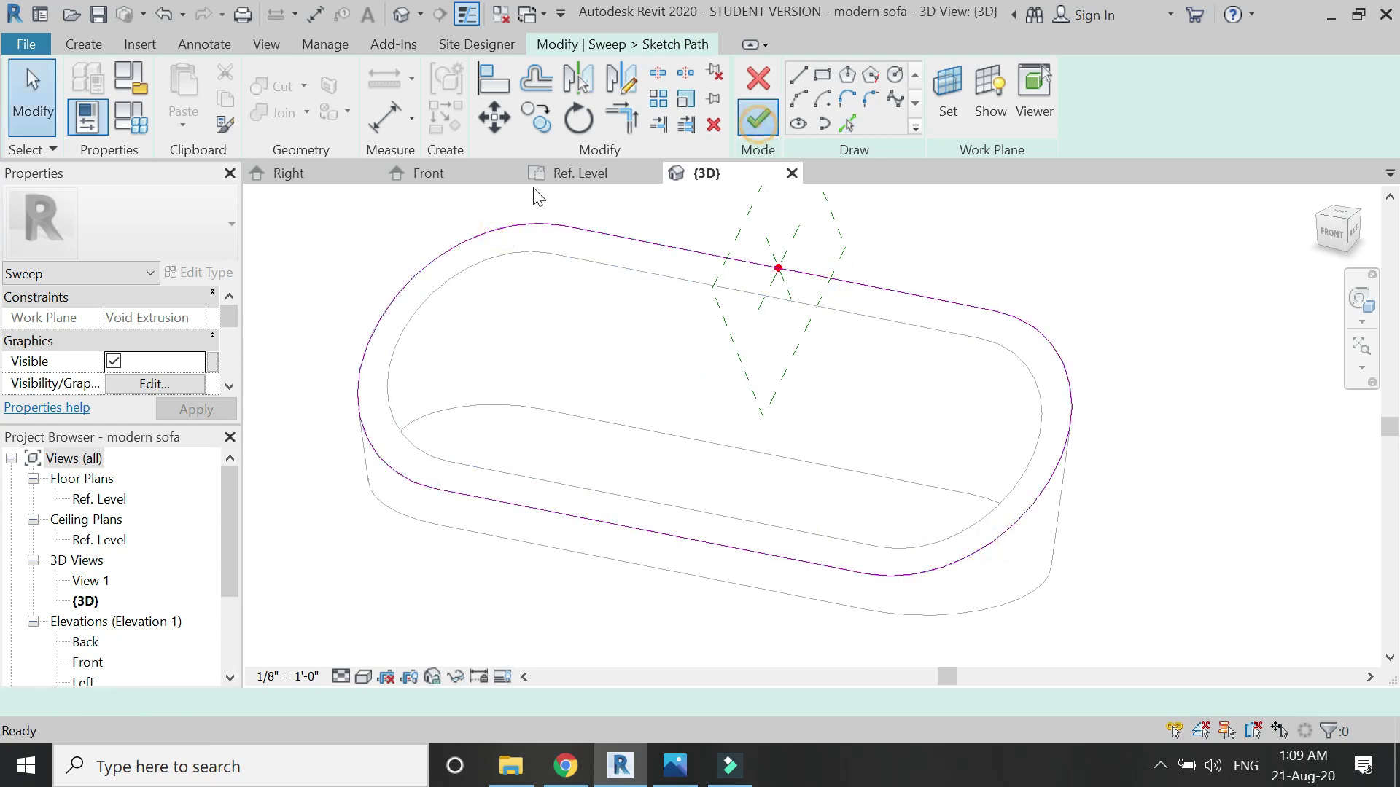
left_click(291, 175)
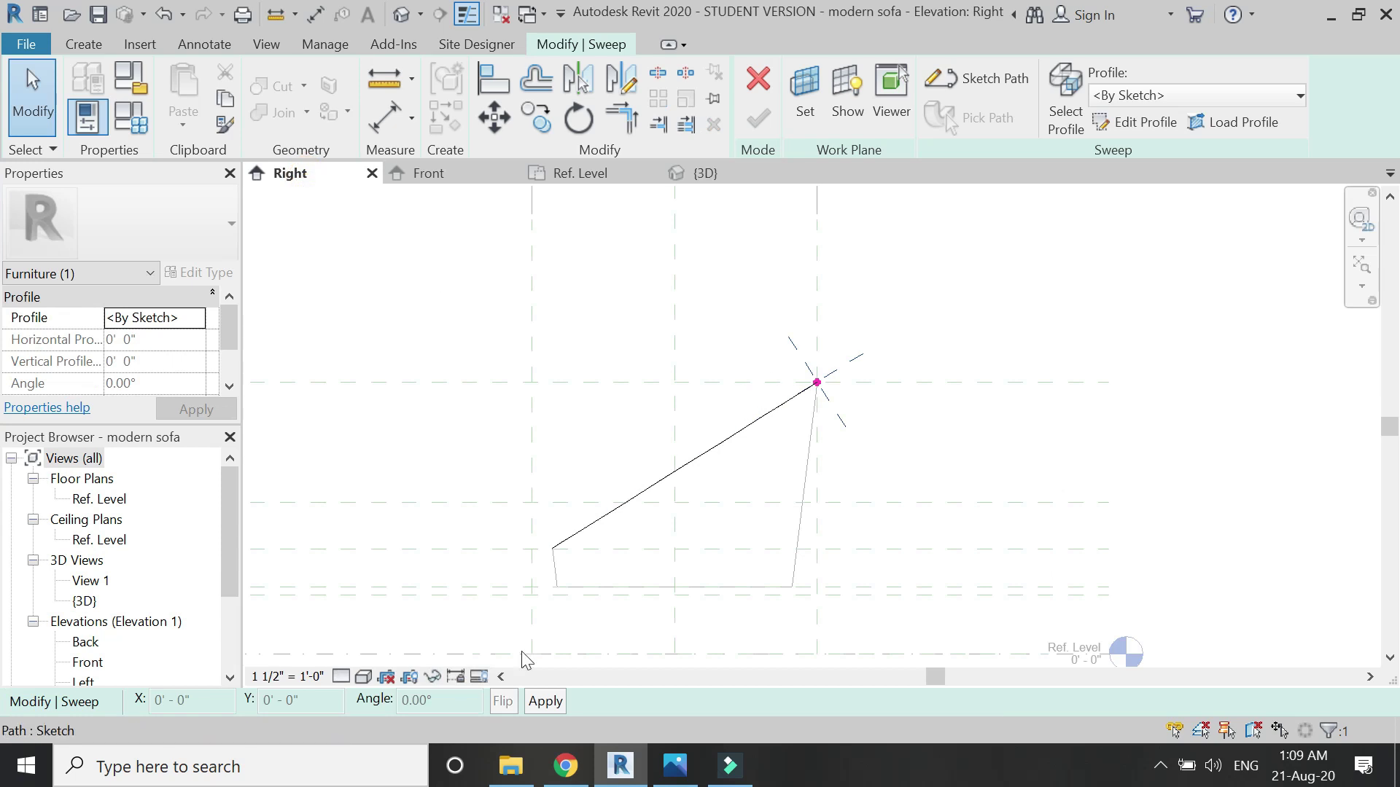
Step: In wireframe, edit the sweep profile and draw a line from the endpoint to the red reference point
left_click(363, 676)
left_click(468, 550)
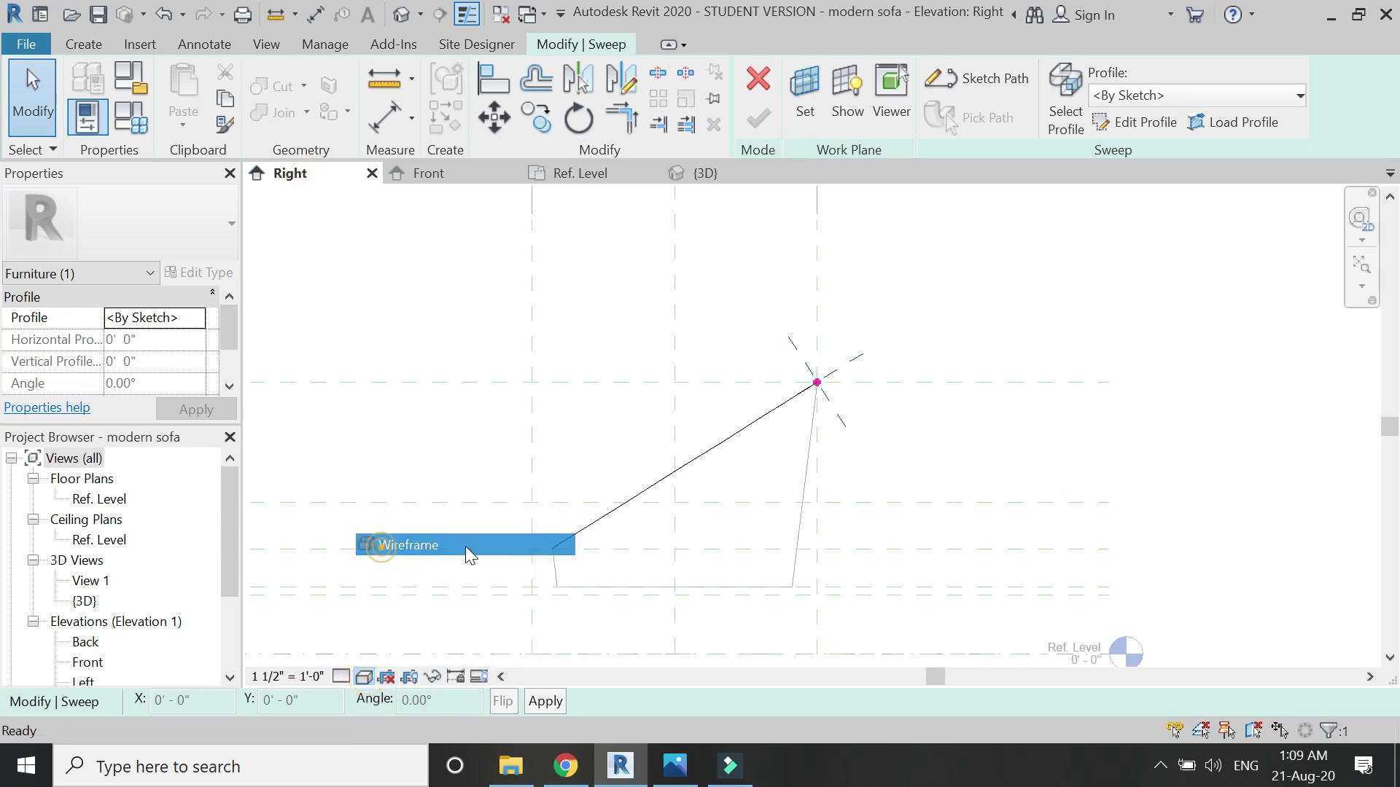
left_click(1108, 125)
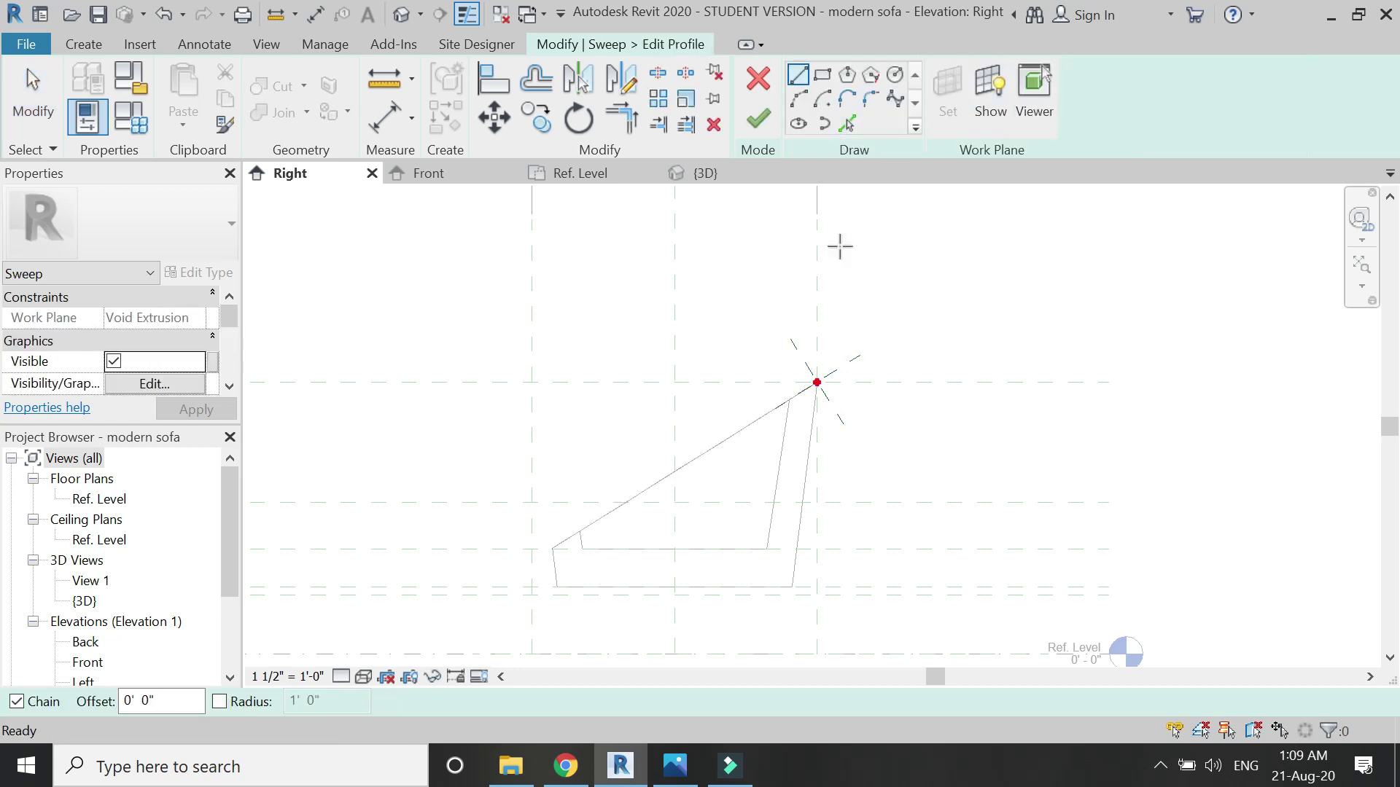
scroll(797, 390, "up", 5)
left_click(685, 449)
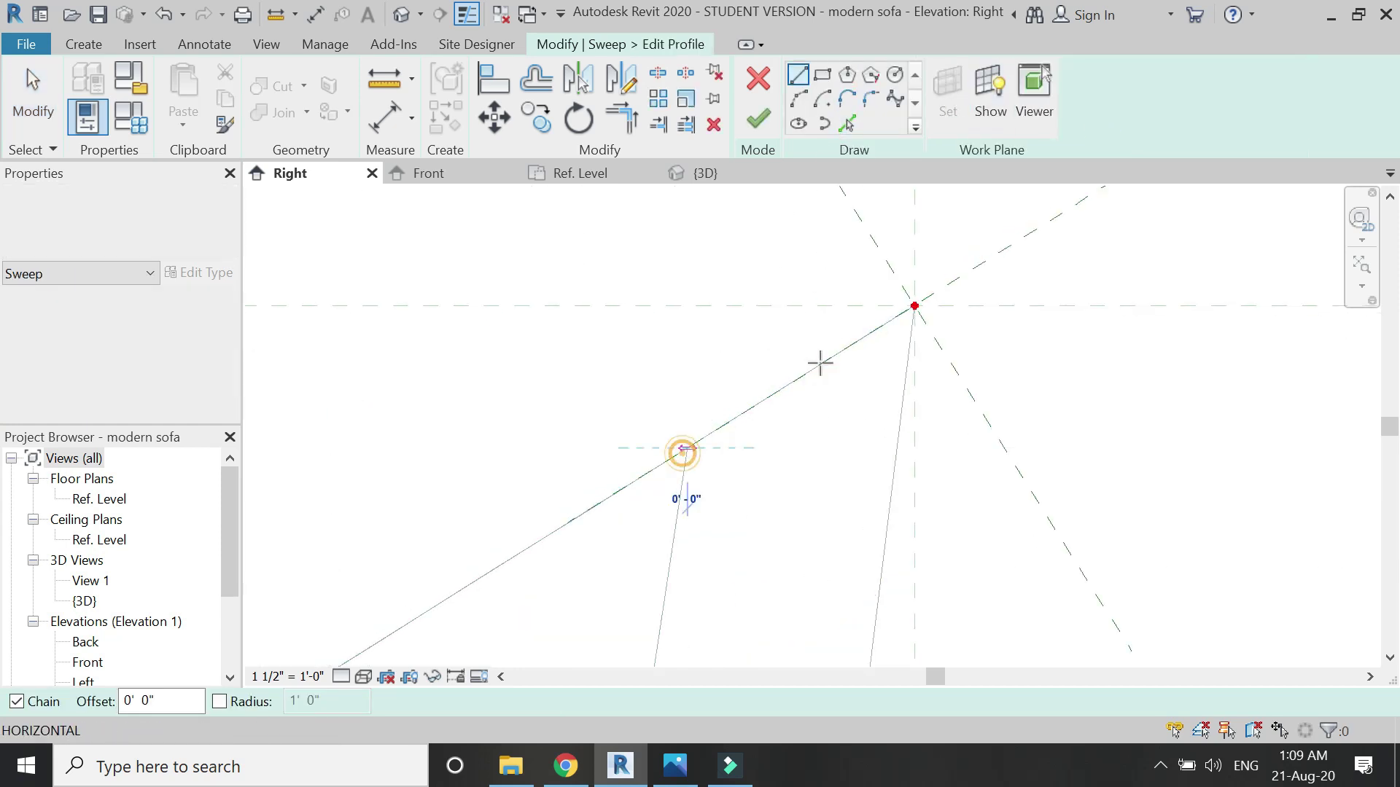
left_click(913, 306)
key("Escape")
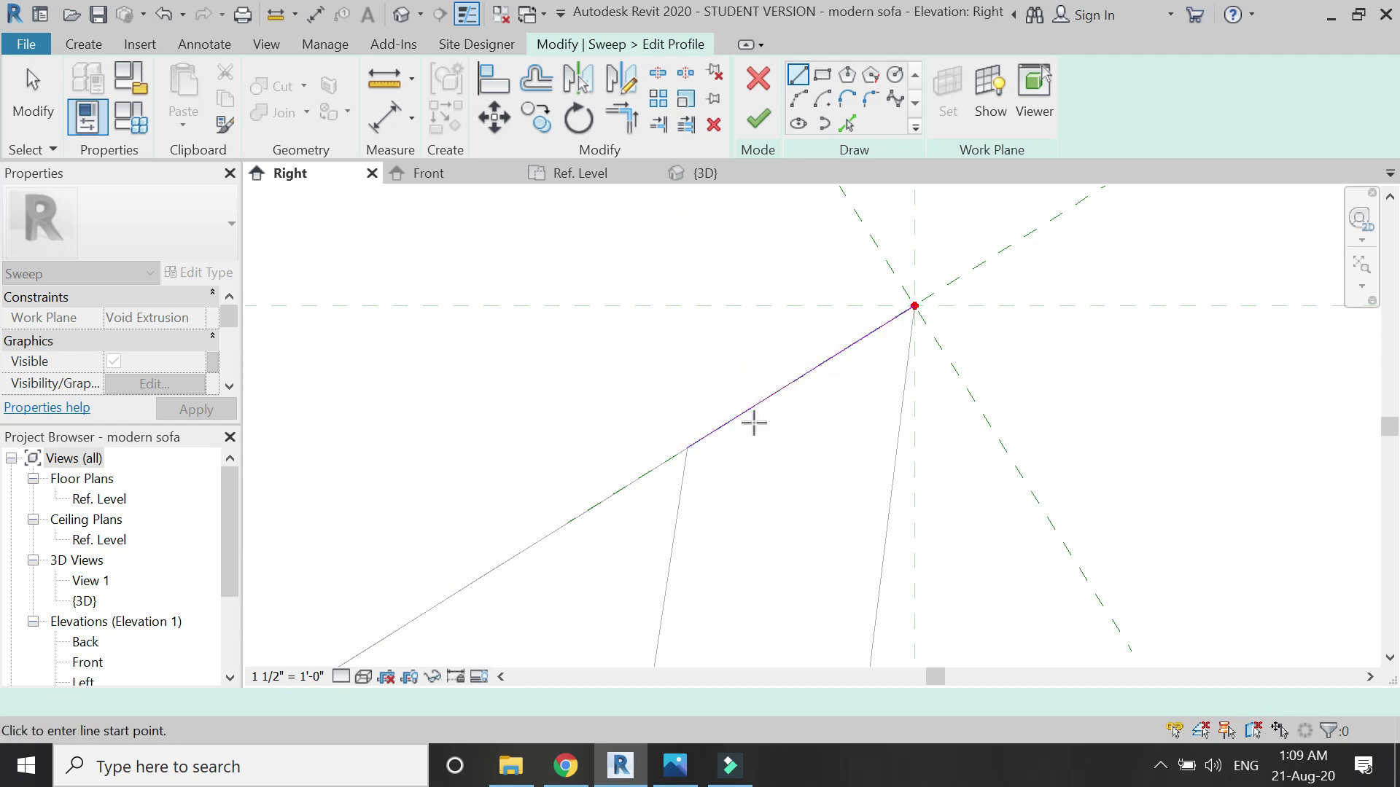
Step: Round the rim profile top with a start-end-radius arc, using a perpendicular helper line, then delete it
left_click(801, 376)
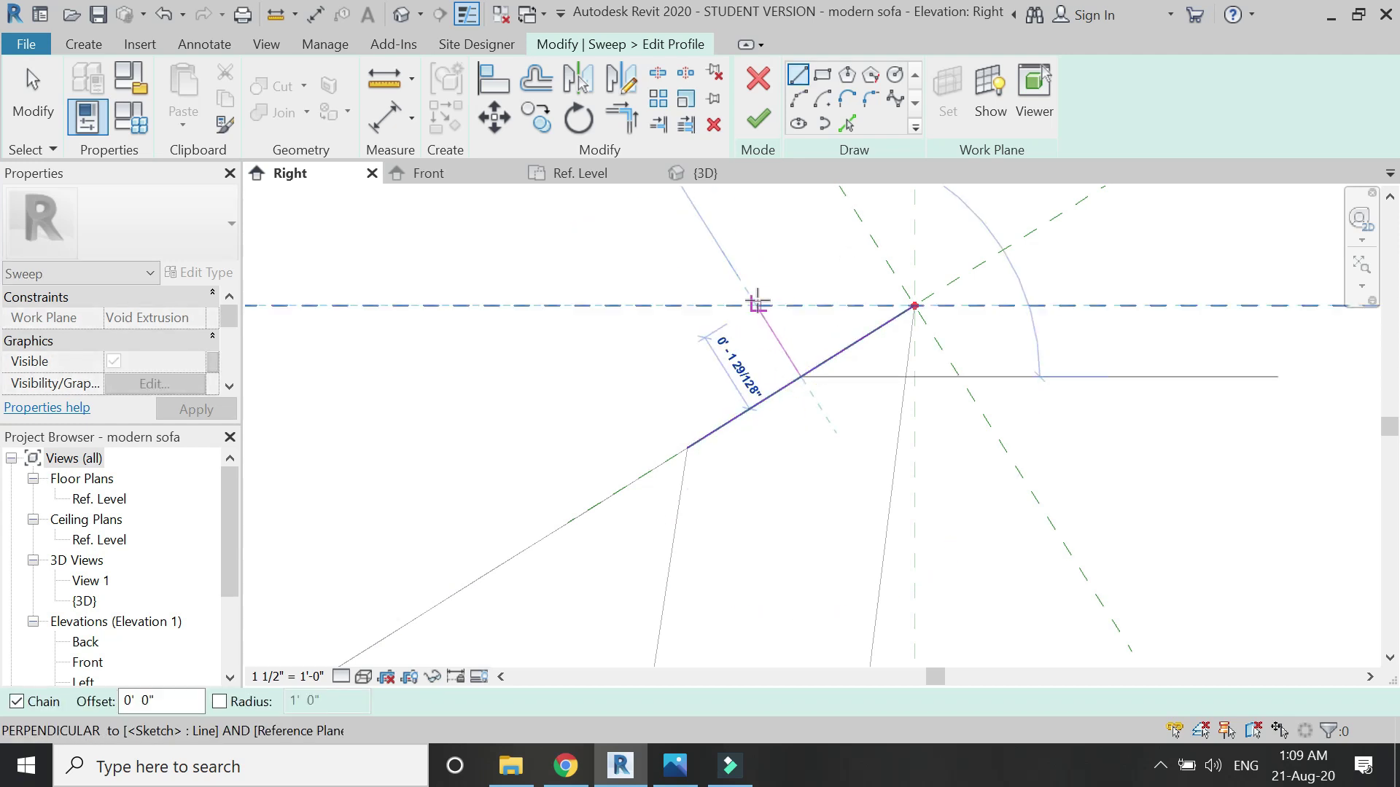
left_click(731, 258)
key("Escape")
left_click(798, 98)
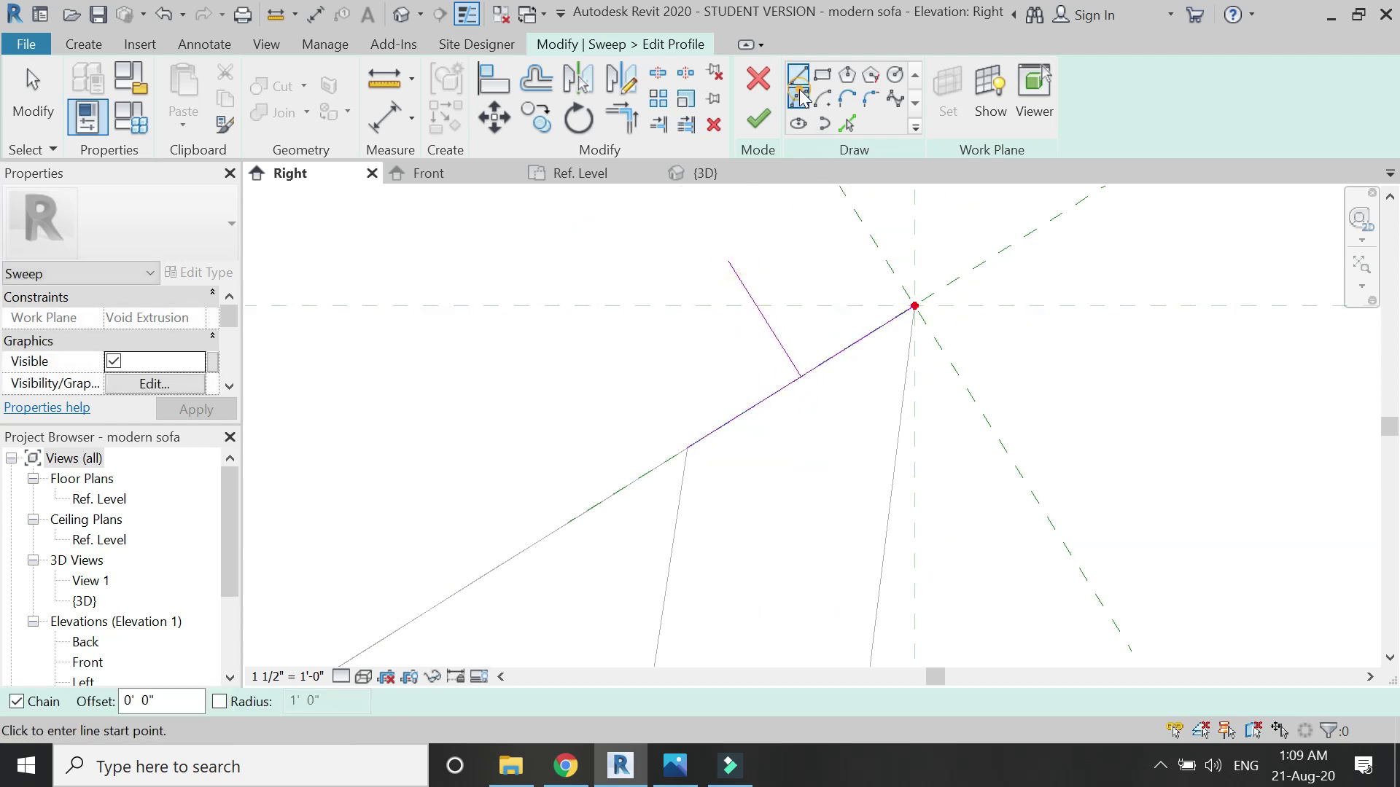
left_click(685, 447)
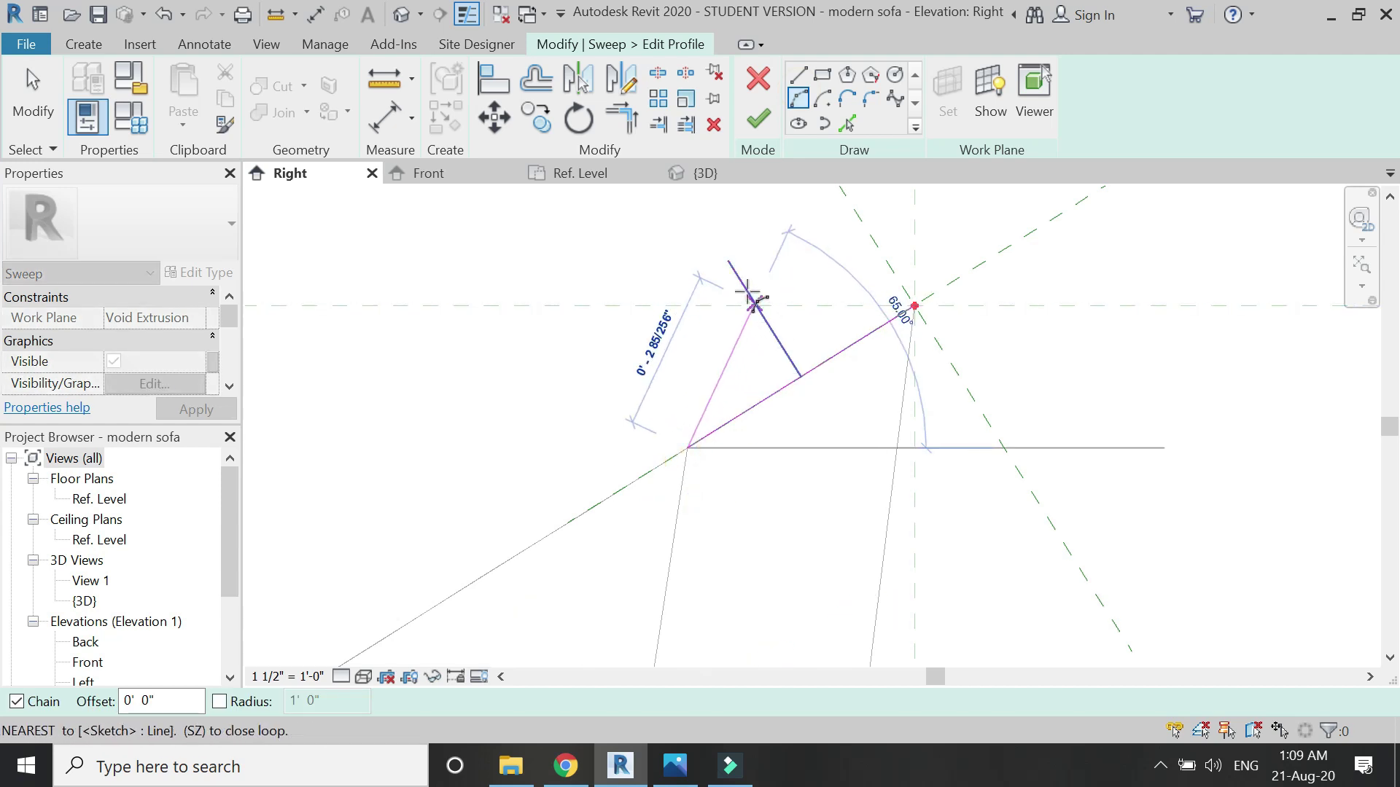
left_click(765, 318)
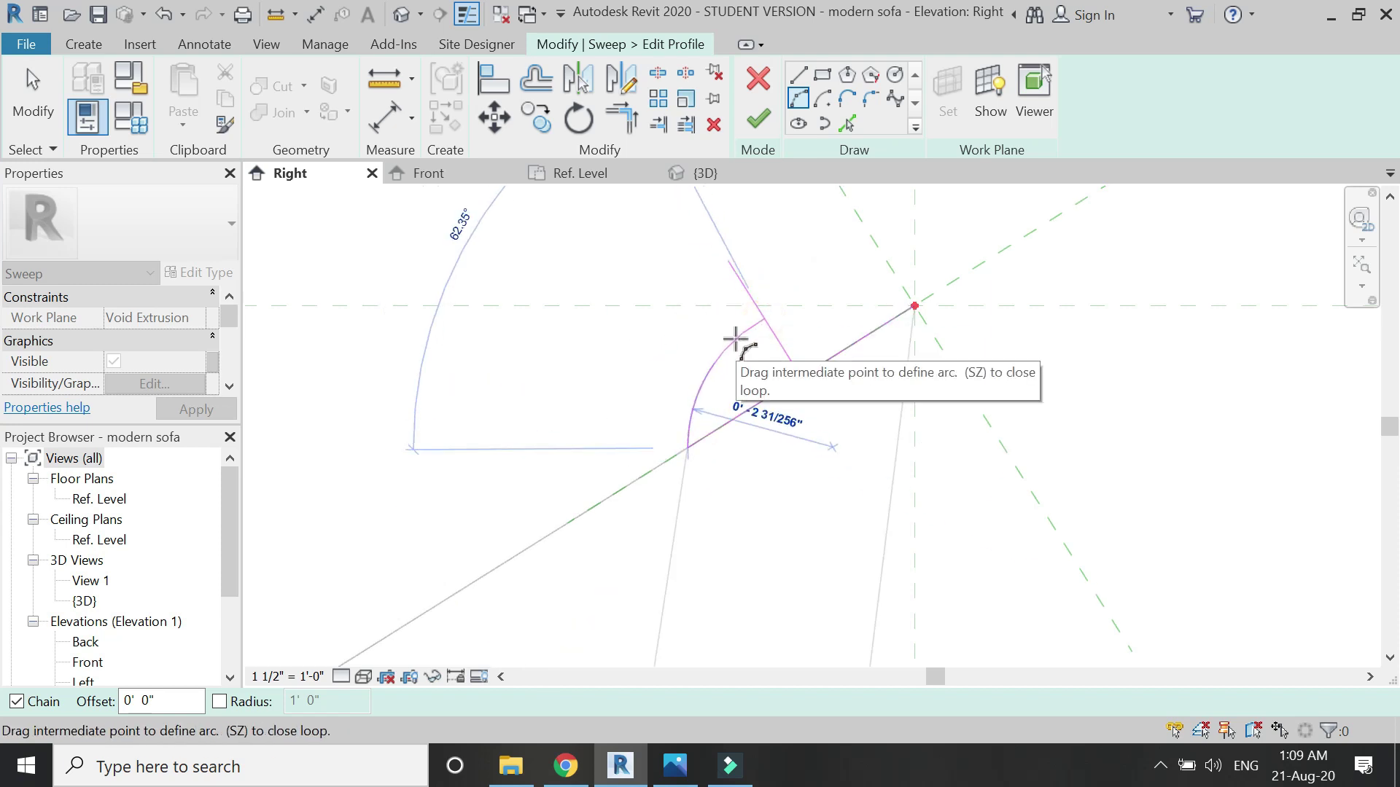
left_click(738, 342)
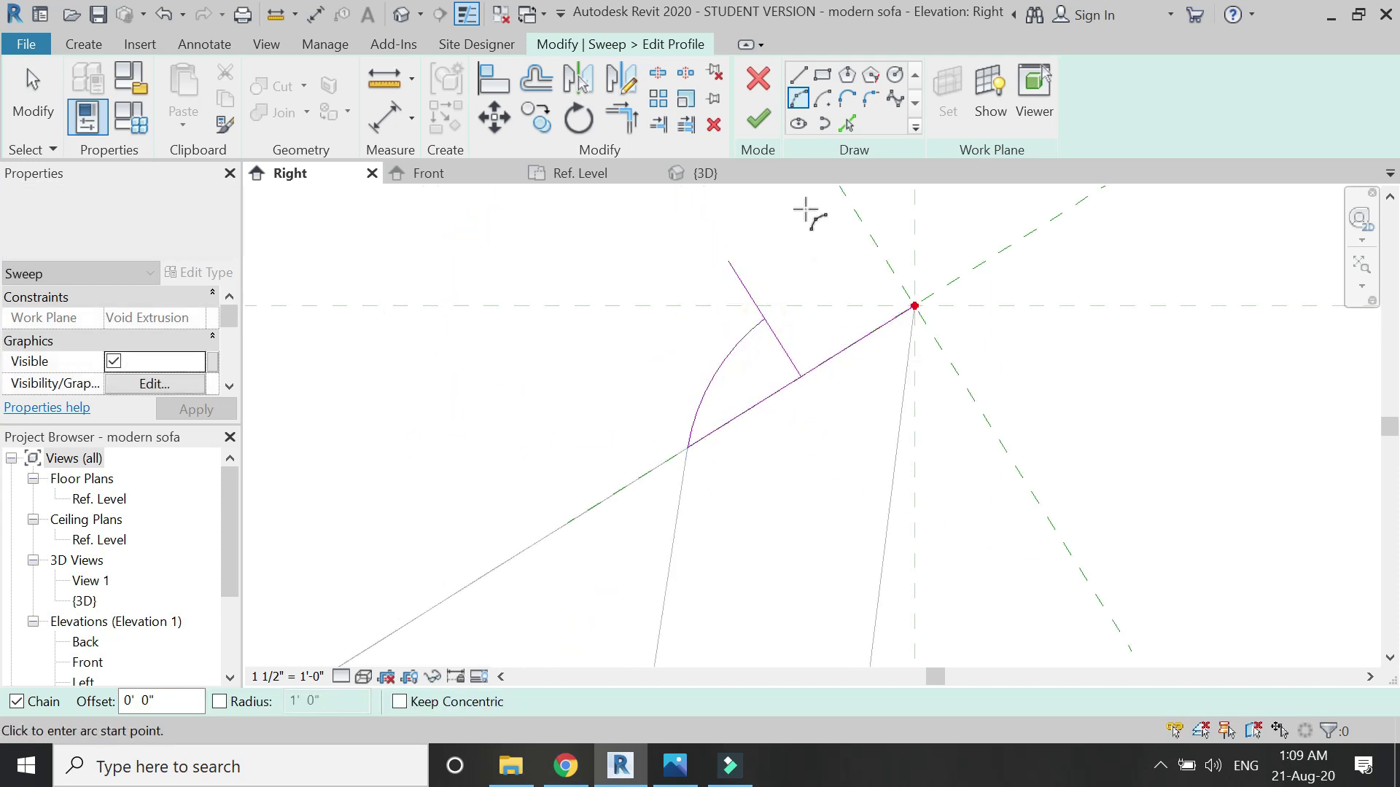
left_click(913, 306)
left_click(838, 301)
key("Escape")
key("Escape")
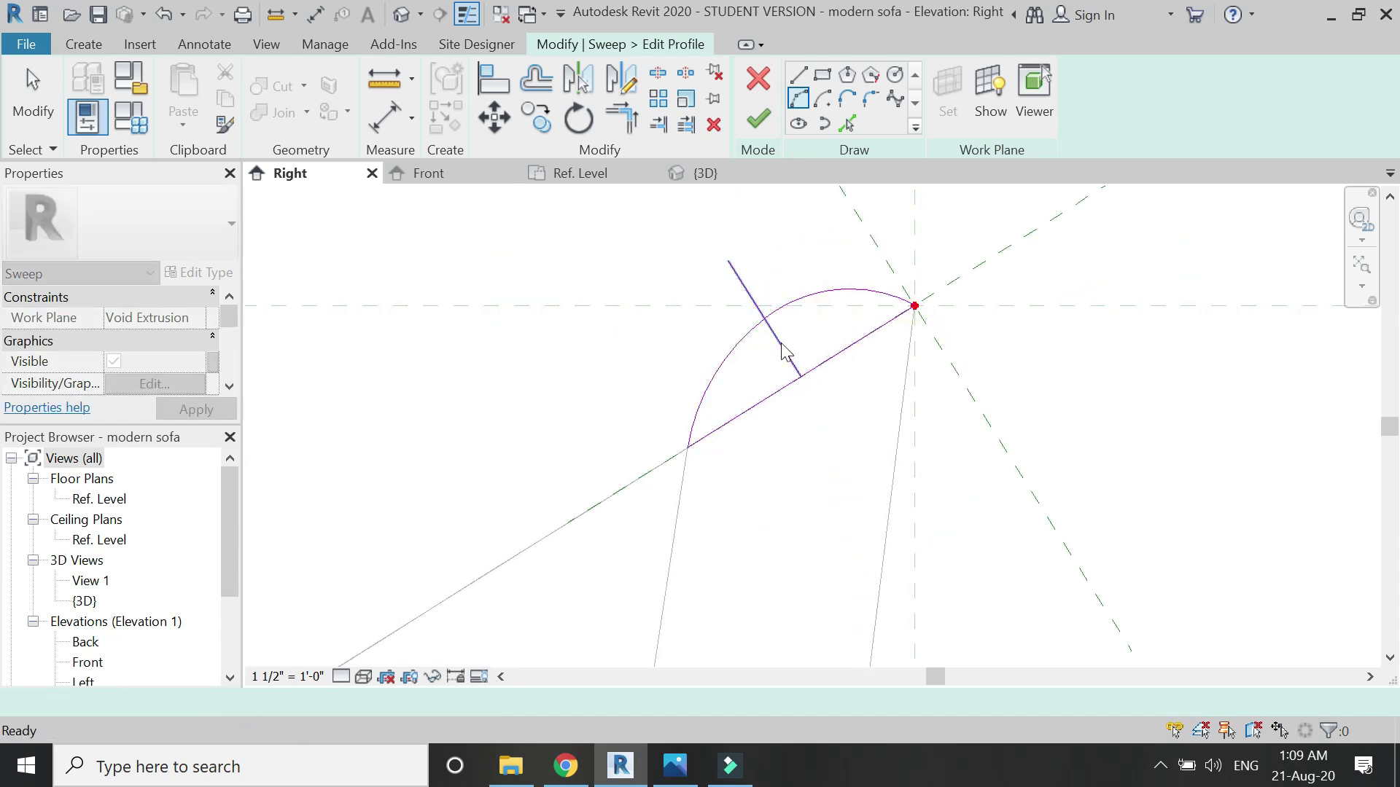
left_click(785, 345)
key("Delete")
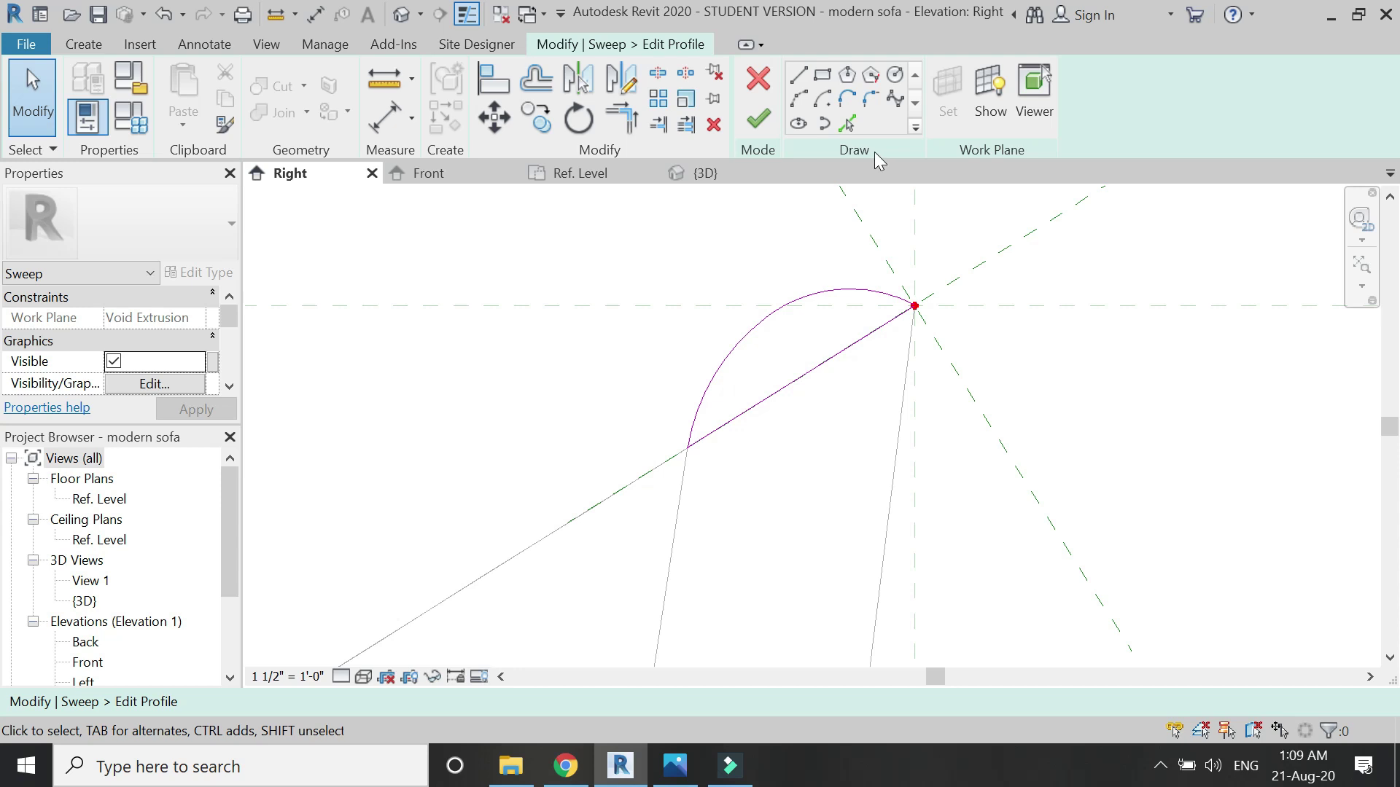
Step: Finish the profile and sweep, then inspect the tub in 3D shaded and from below in Hidden Line
left_click(758, 130)
left_click(758, 128)
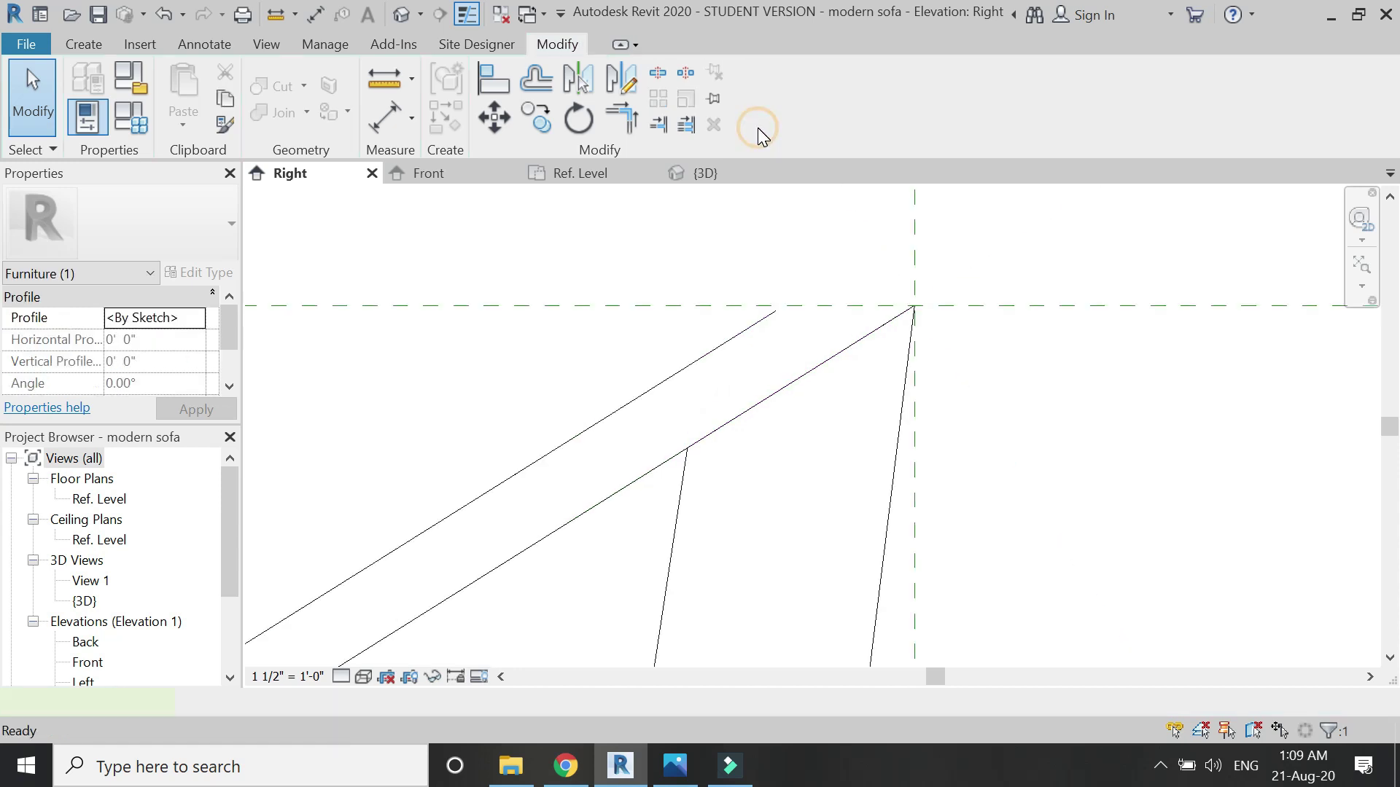
left_click(710, 180)
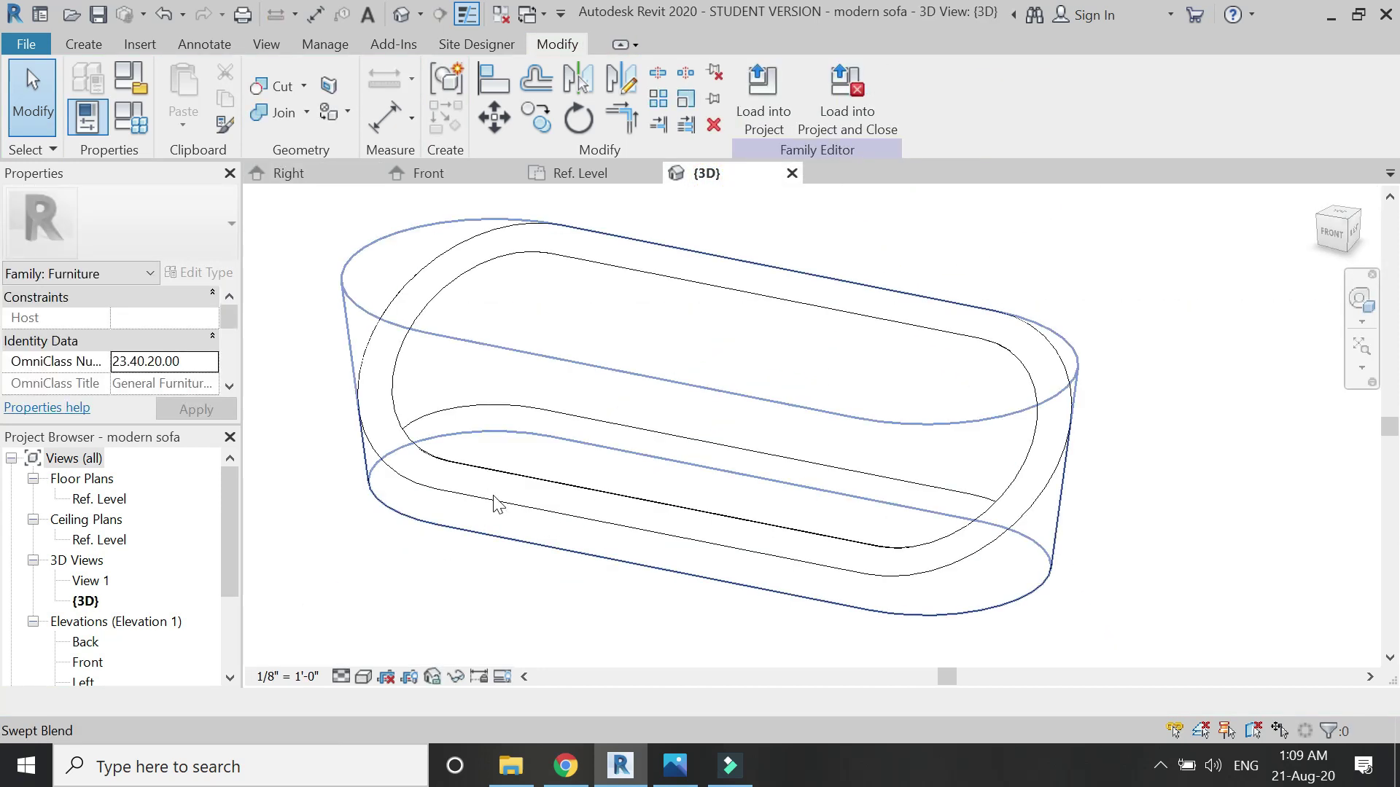
left_click(363, 676)
left_click(389, 587)
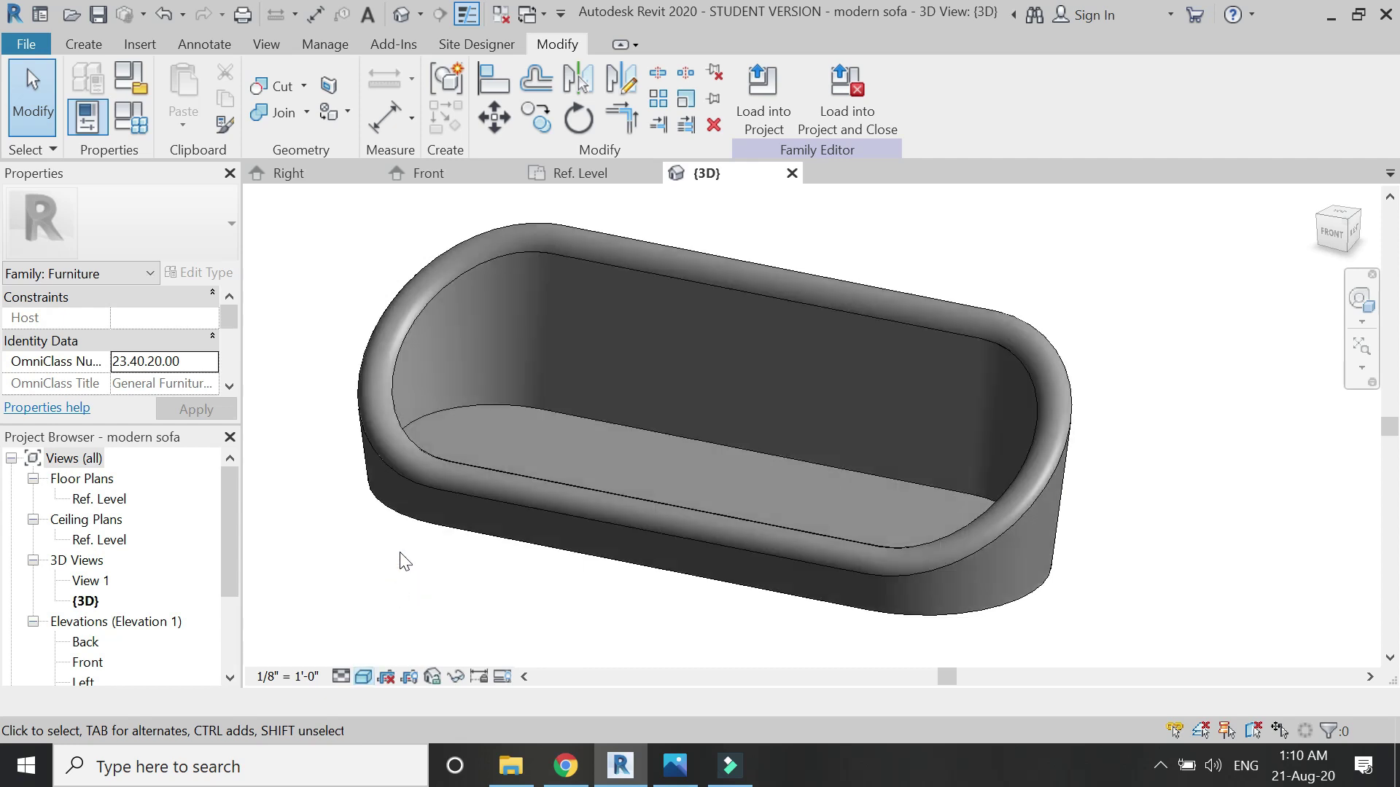
scroll(467, 525, "down", 2)
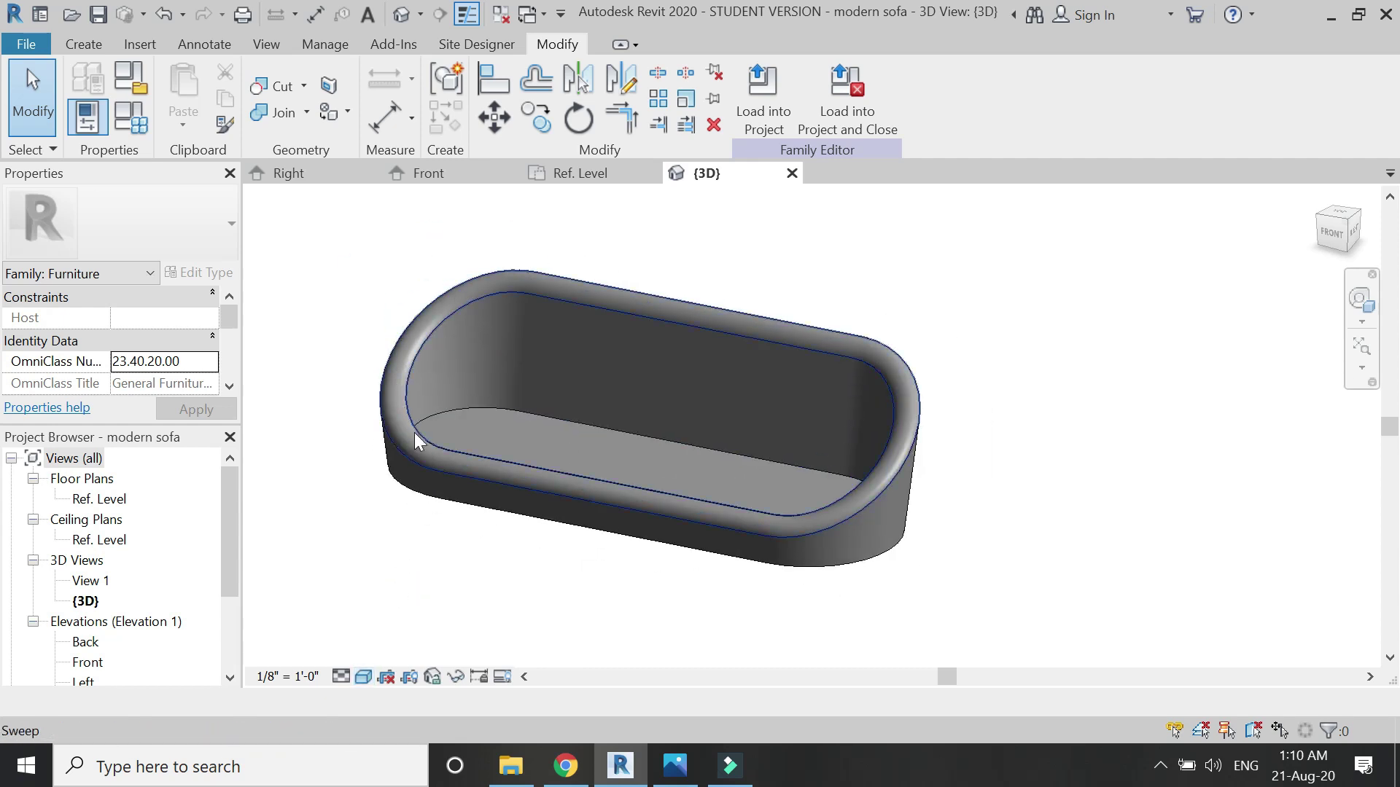
middle_click_drag(1159, 421, 1138, 408, "shift")
left_click(363, 676)
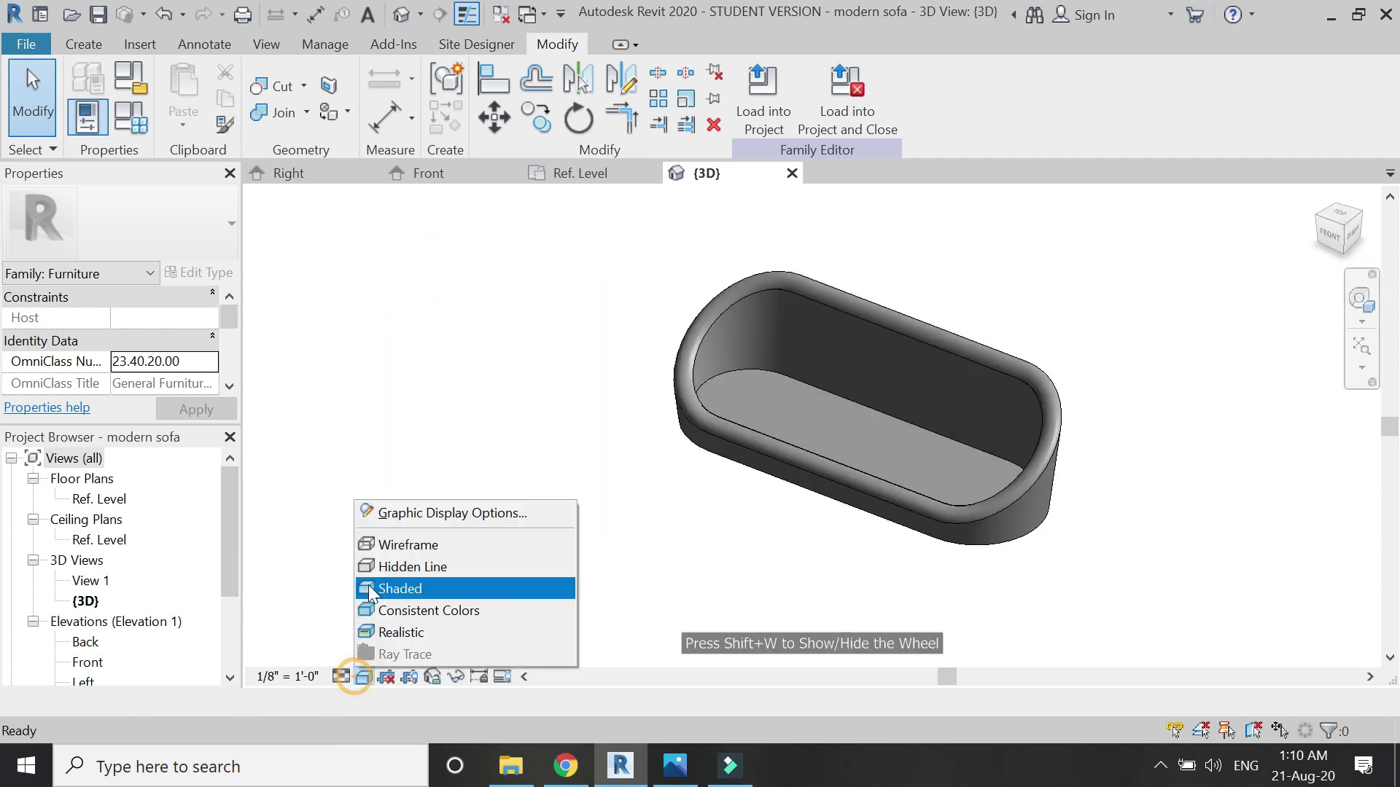
left_click(374, 563)
left_click(1326, 251)
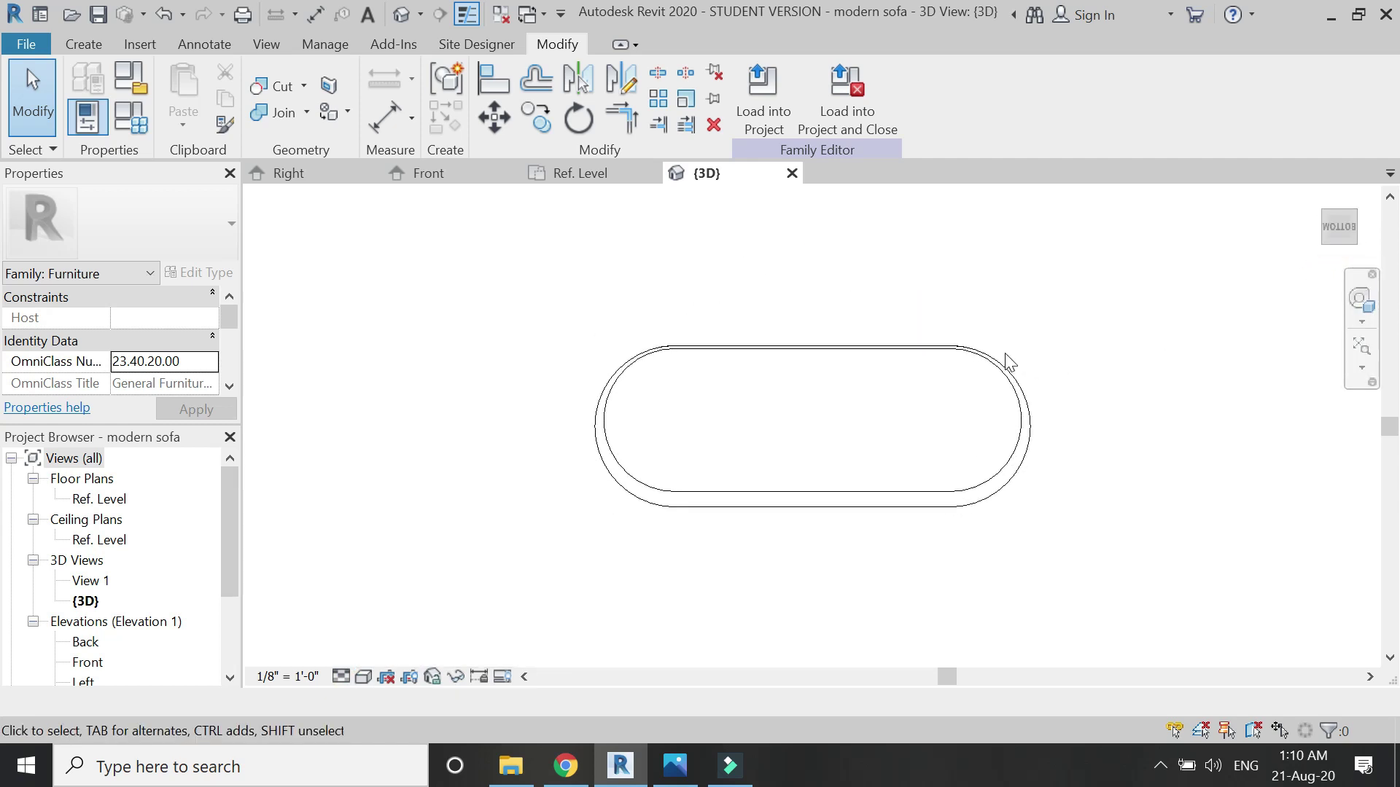
left_click(84, 44)
Step: Start a new extrusion with its work plane set to the tub's bottom face
left_click(200, 72)
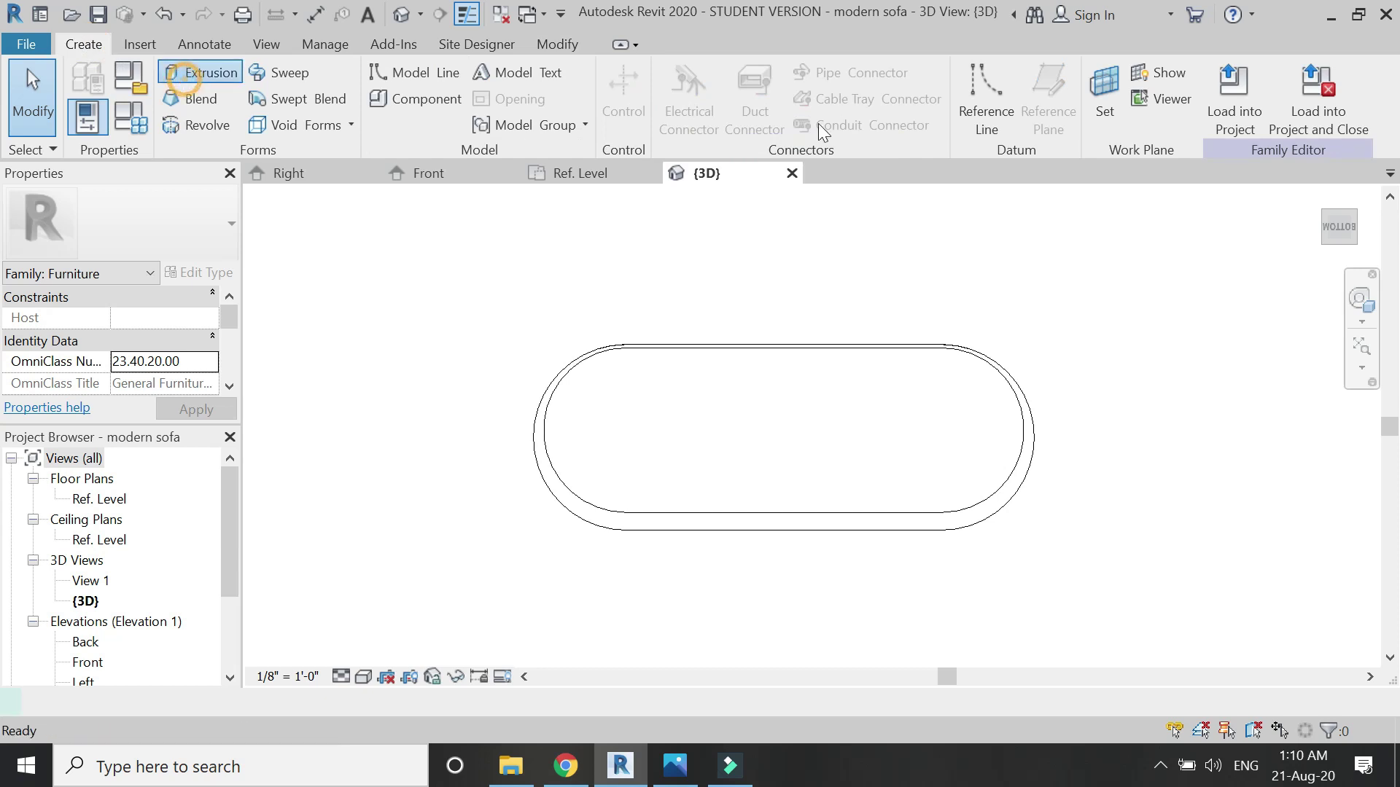
left_click(952, 110)
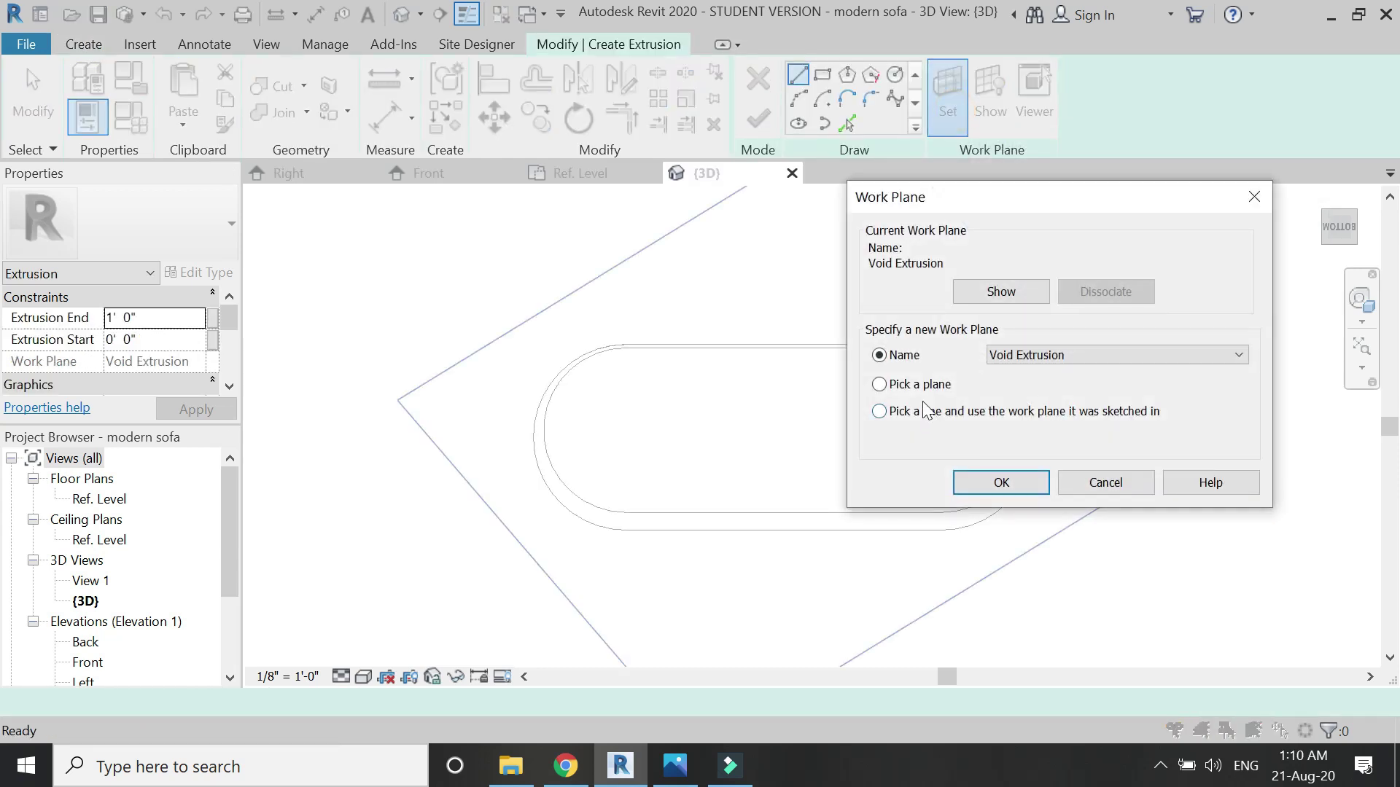
left_click(977, 478)
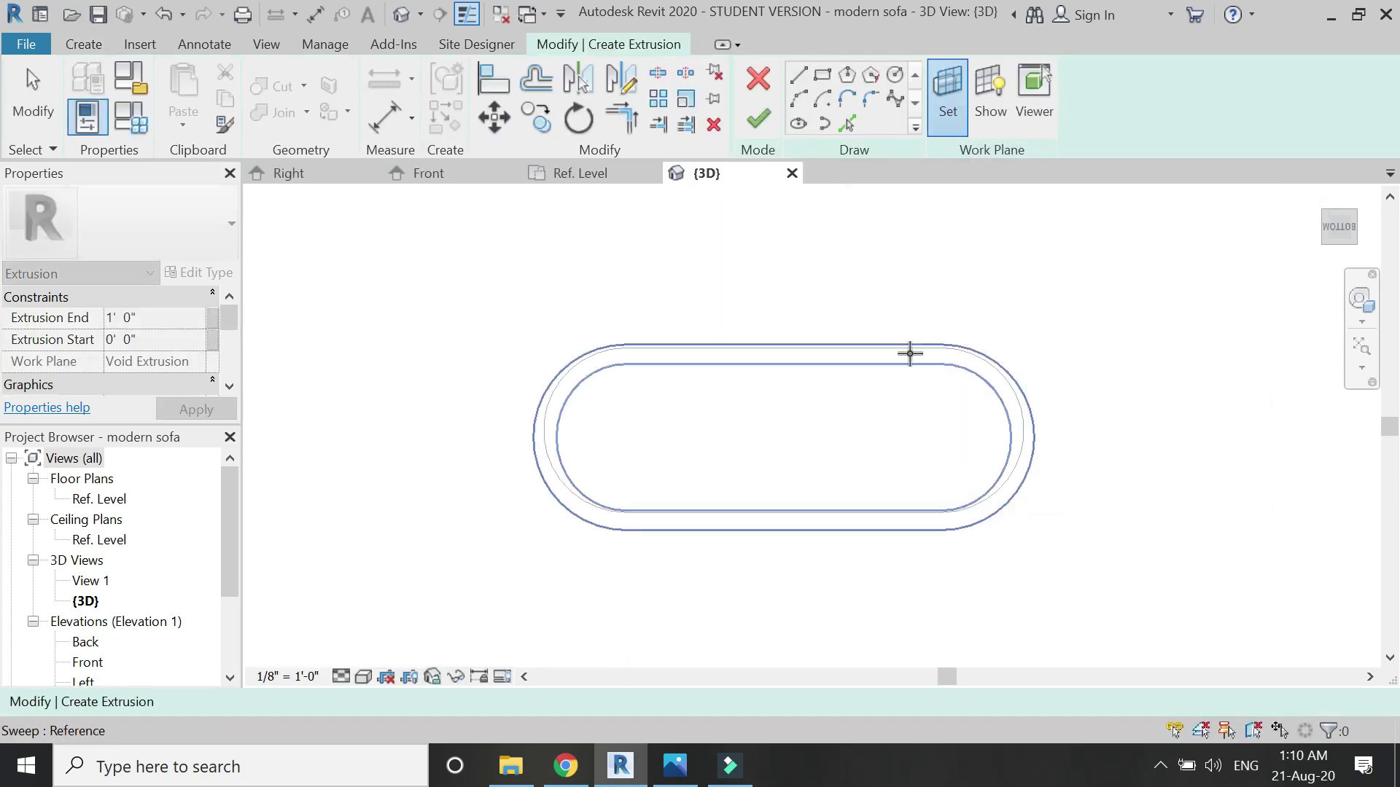
left_click(911, 356)
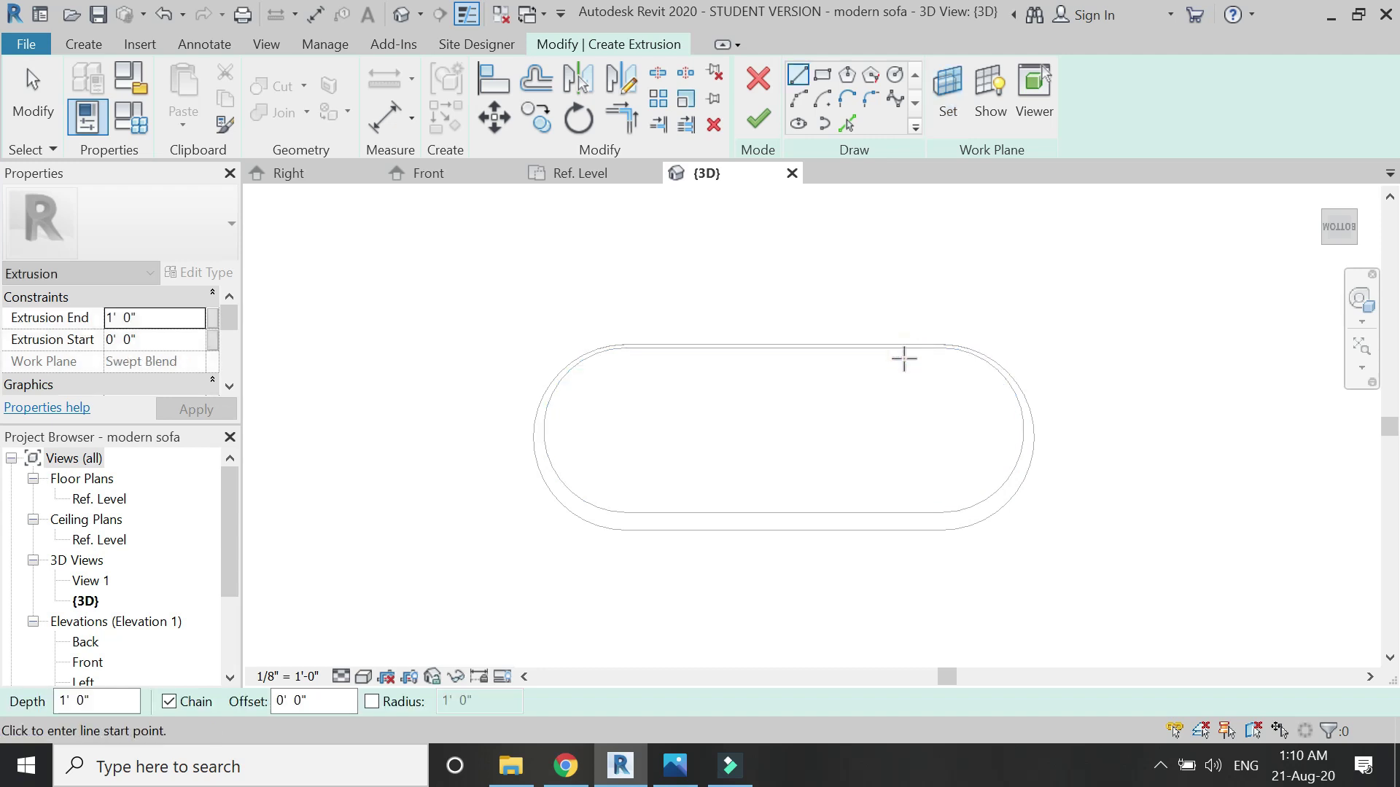
left_click(847, 124)
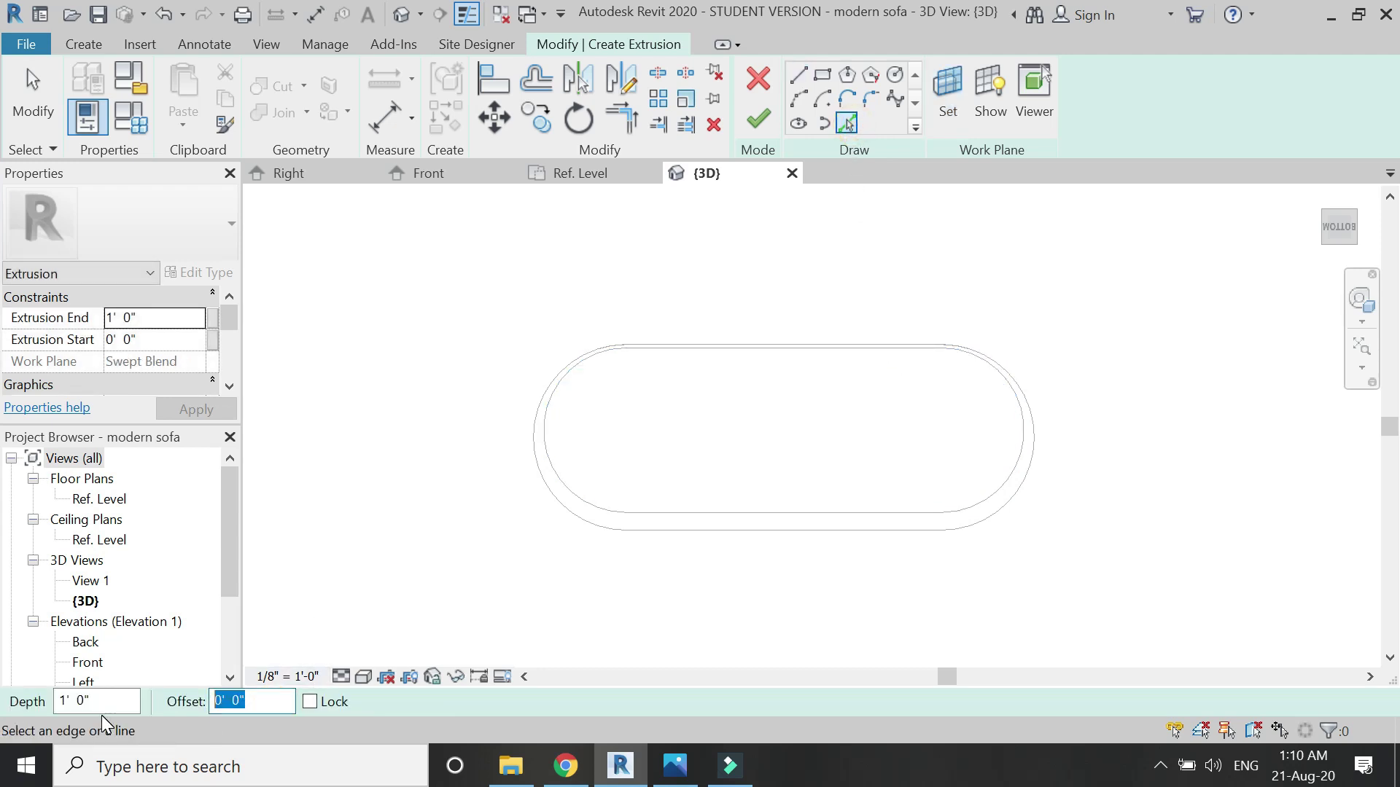
left_click(672, 348)
scroll(671, 347, "up", 2)
key("Escape")
key("Escape")
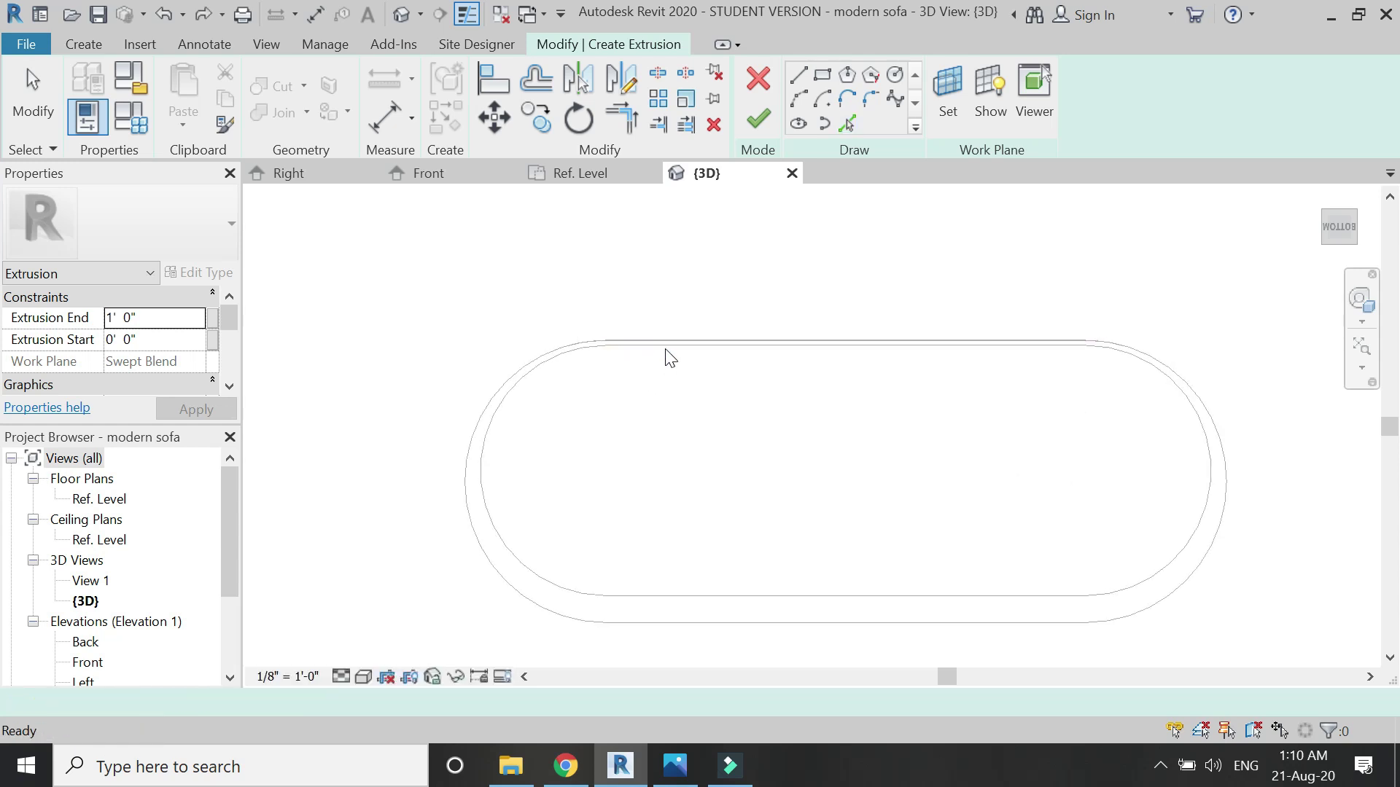
key("Return")
Step: Trace the tub's bottom outline with a 1-inch inset and make the base 1 inch thick
left_click(667, 352)
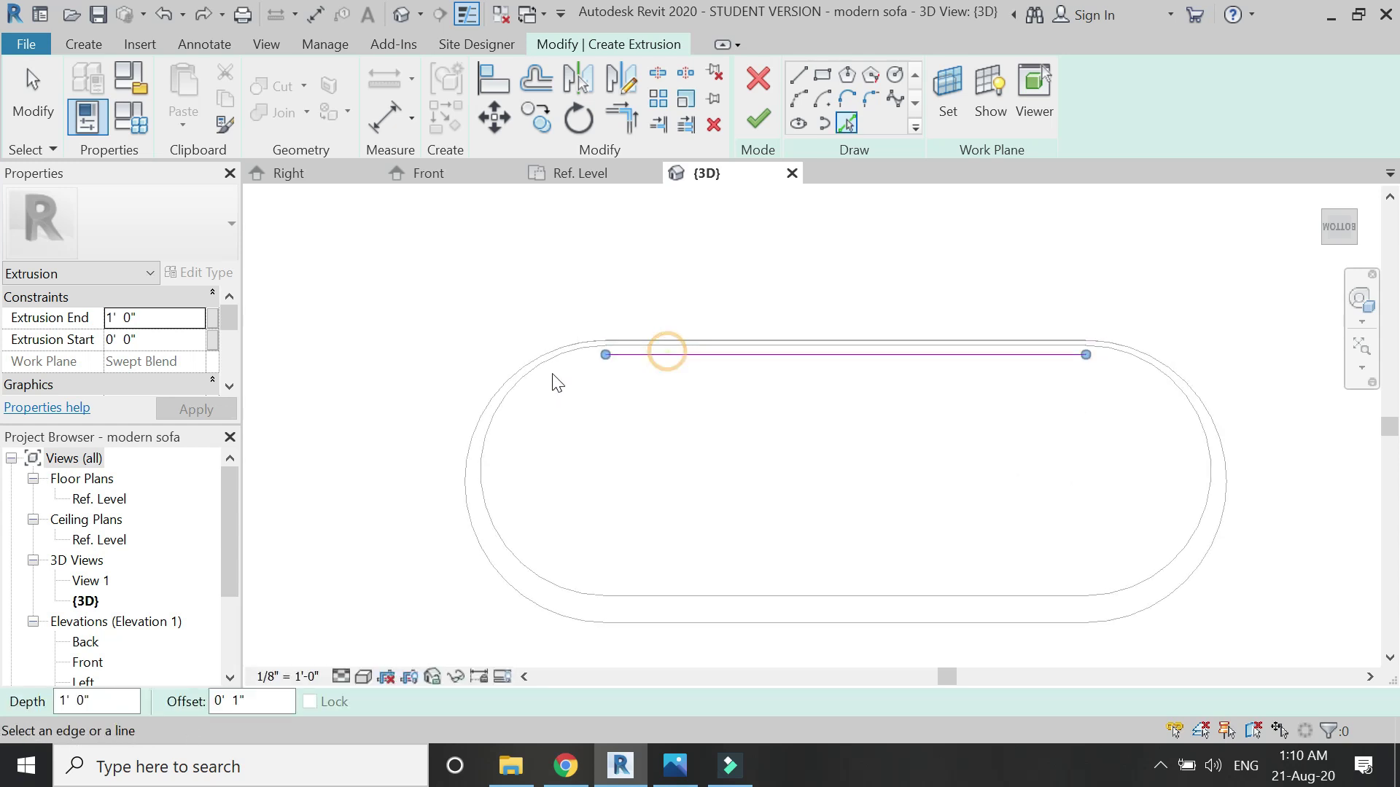
left_click(703, 594)
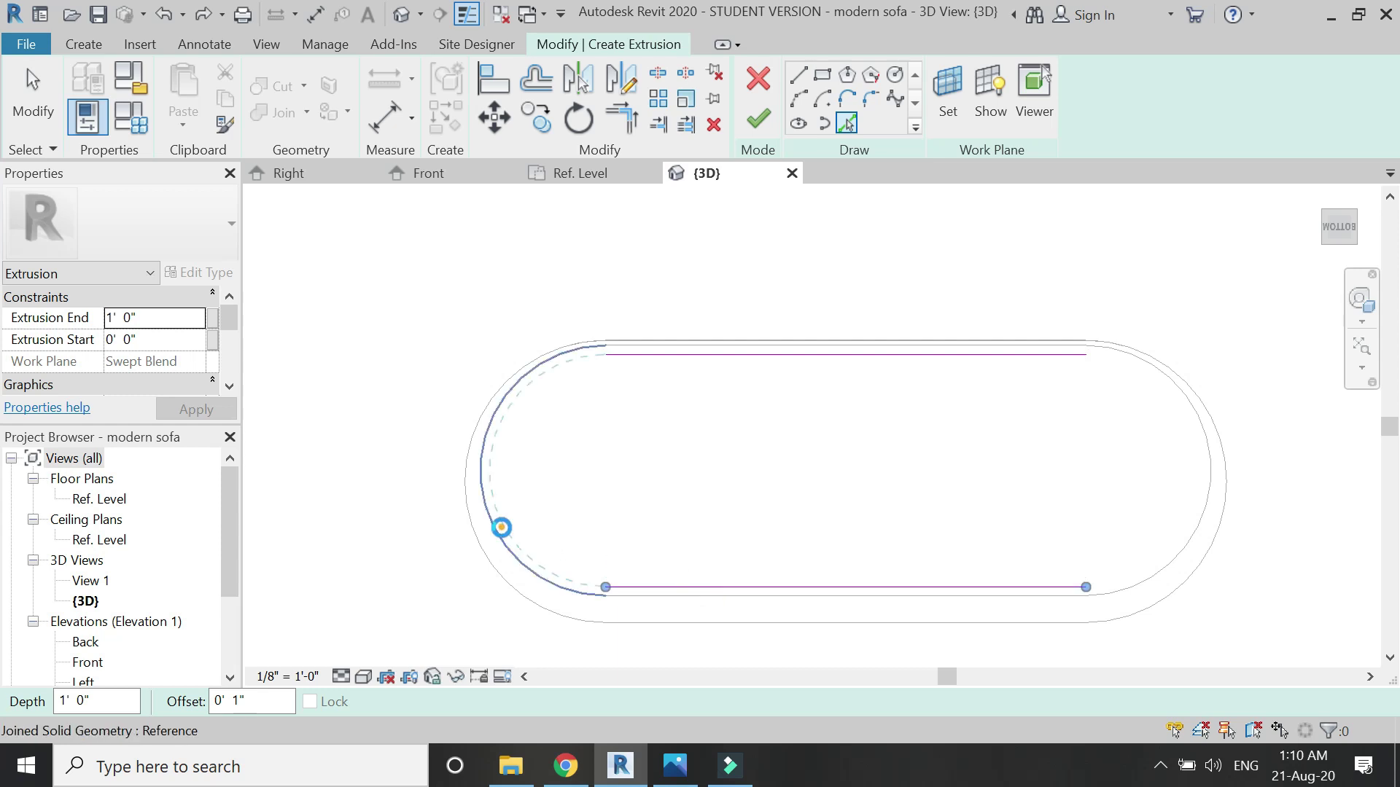
left_click(501, 527)
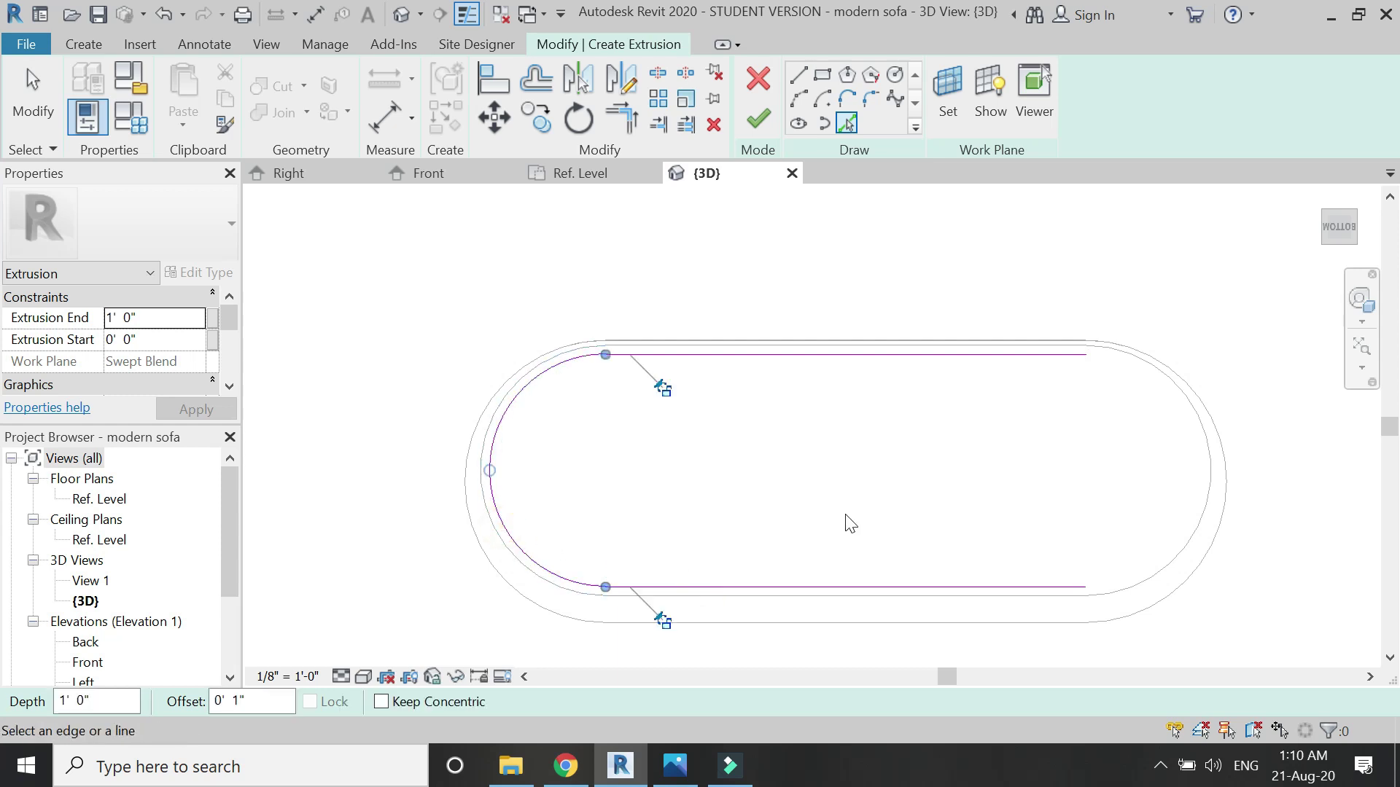
left_click(1205, 478)
key("Escape")
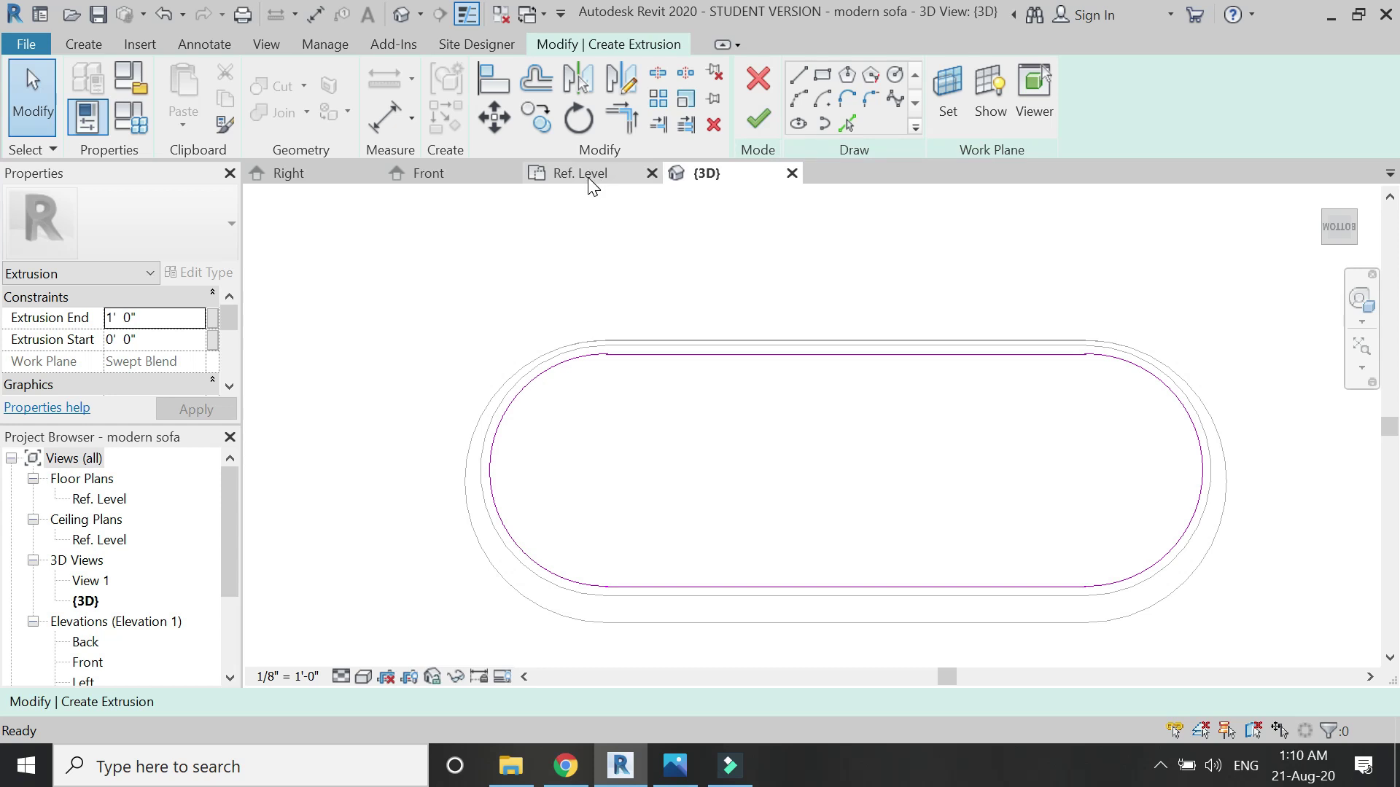
left_click(475, 183)
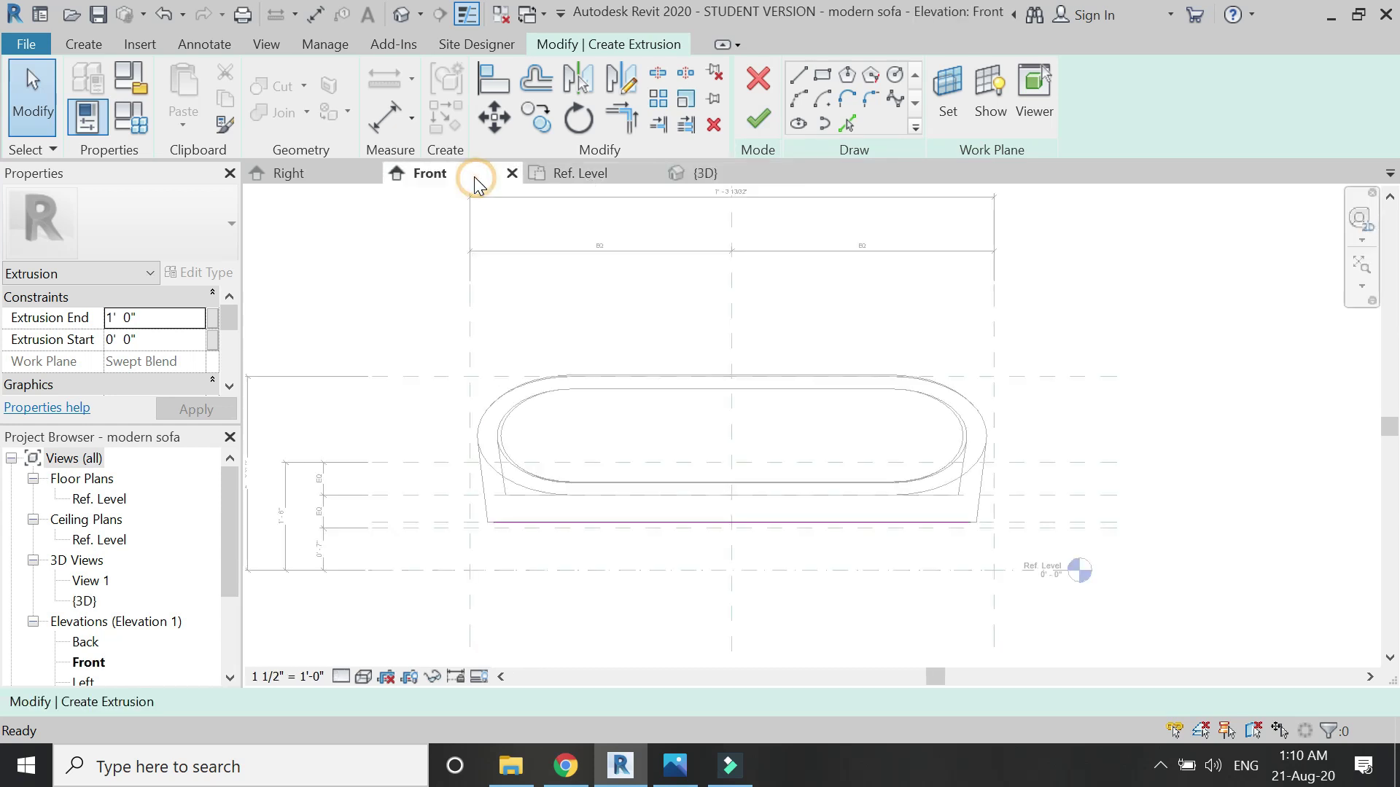
left_click(757, 123)
scroll(737, 609, "up", 4)
left_click_drag(724, 589, 714, 447)
scroll(909, 546, "down", 2)
left_click(734, 508)
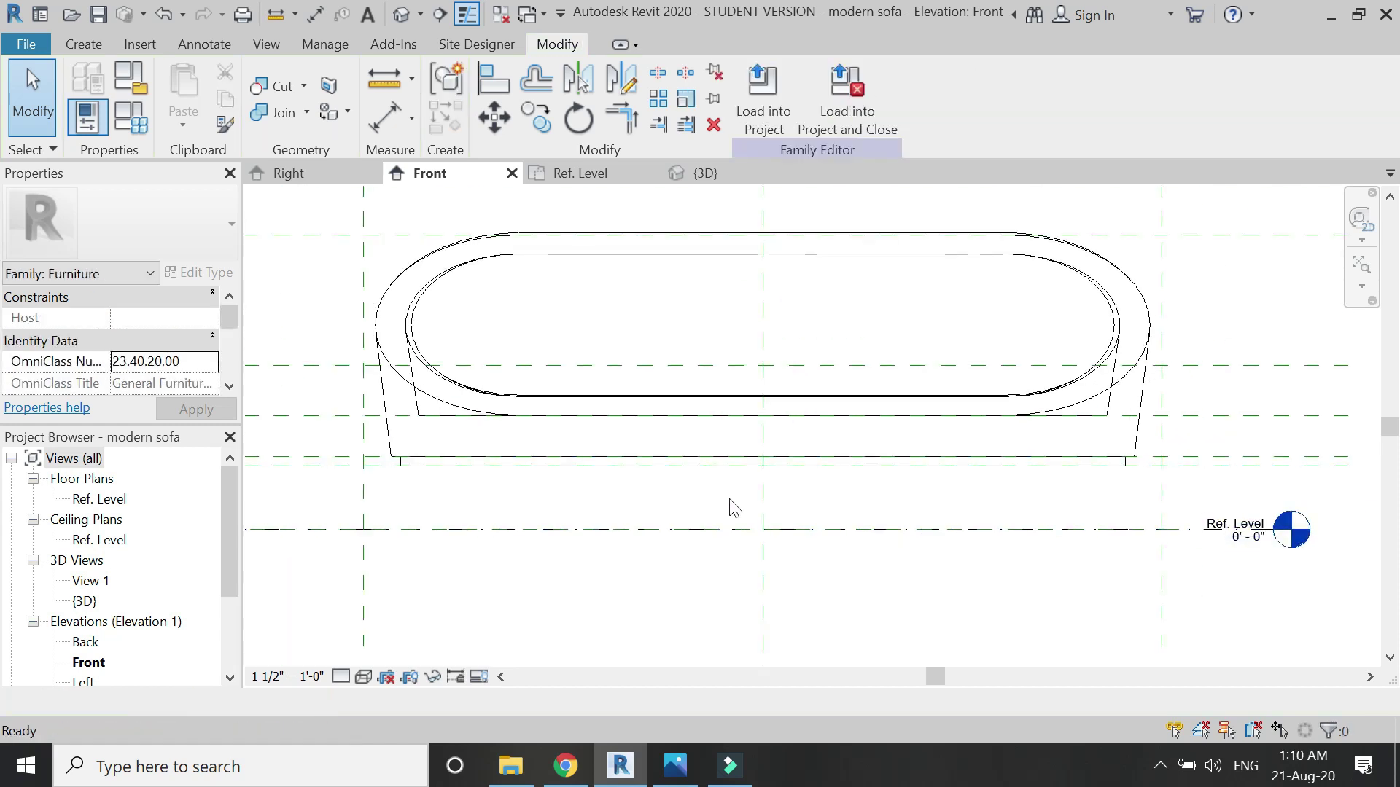
Step: Start a new sweep on the sofa outline plane, add the bottom straight edge to its path, then finish it and open Right elevation
left_click(689, 177)
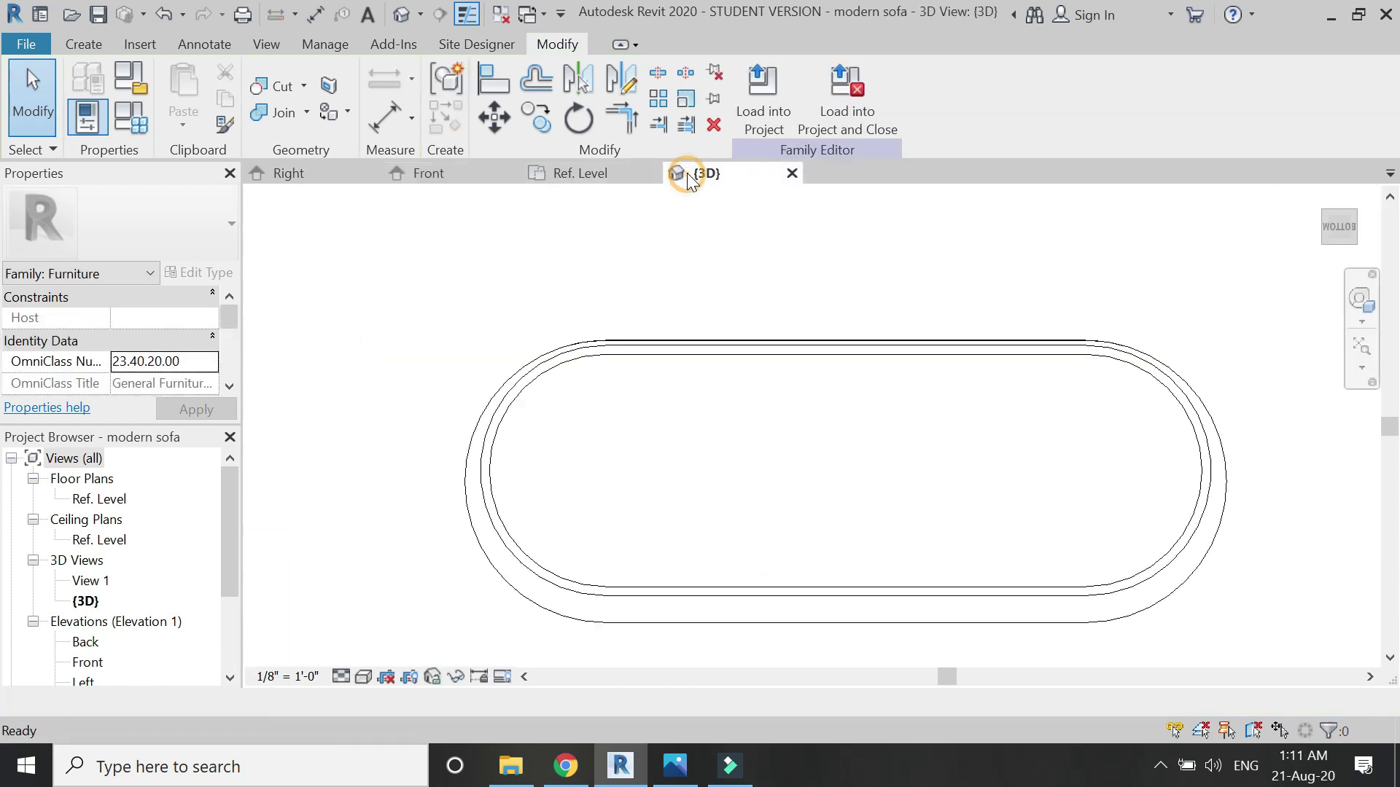
left_click(92, 47)
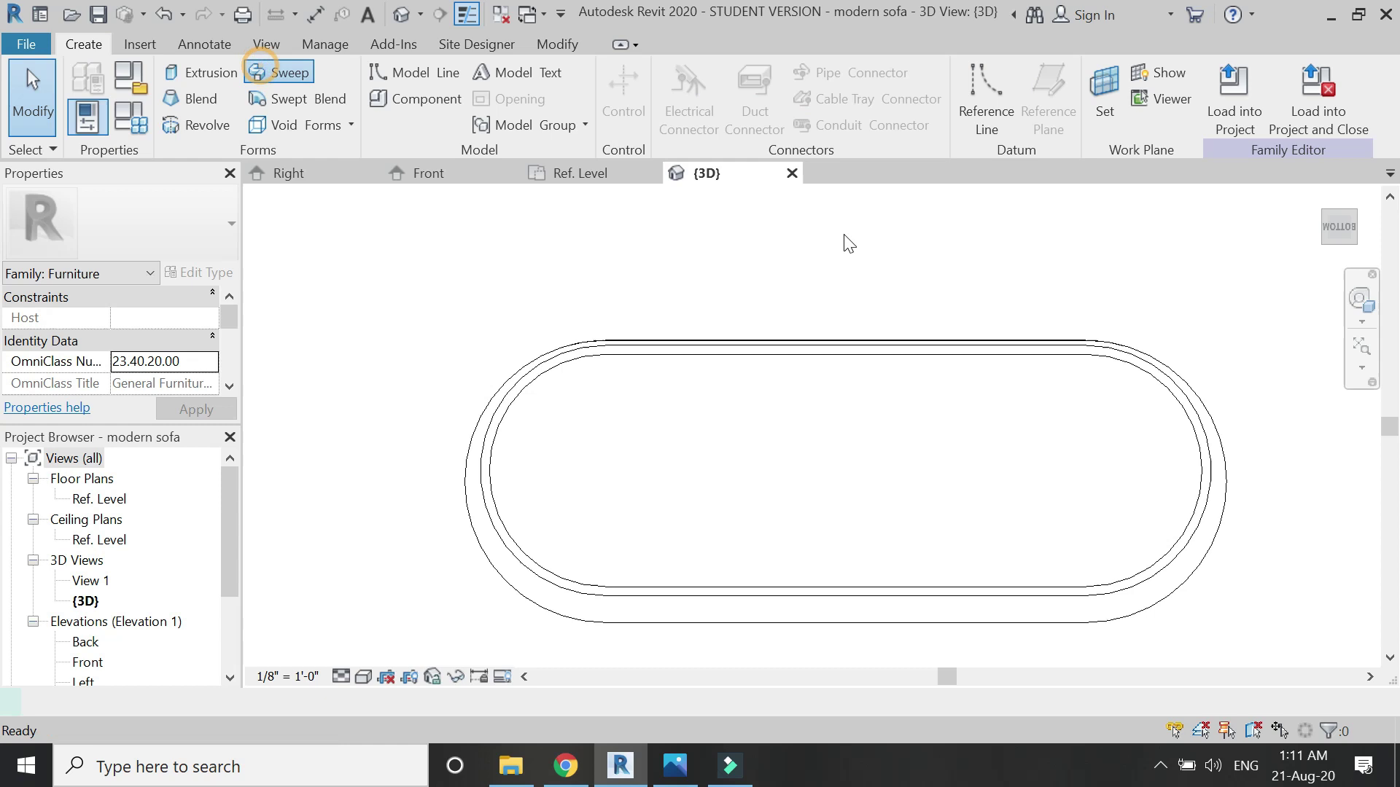
left_click(277, 72)
left_click(951, 95)
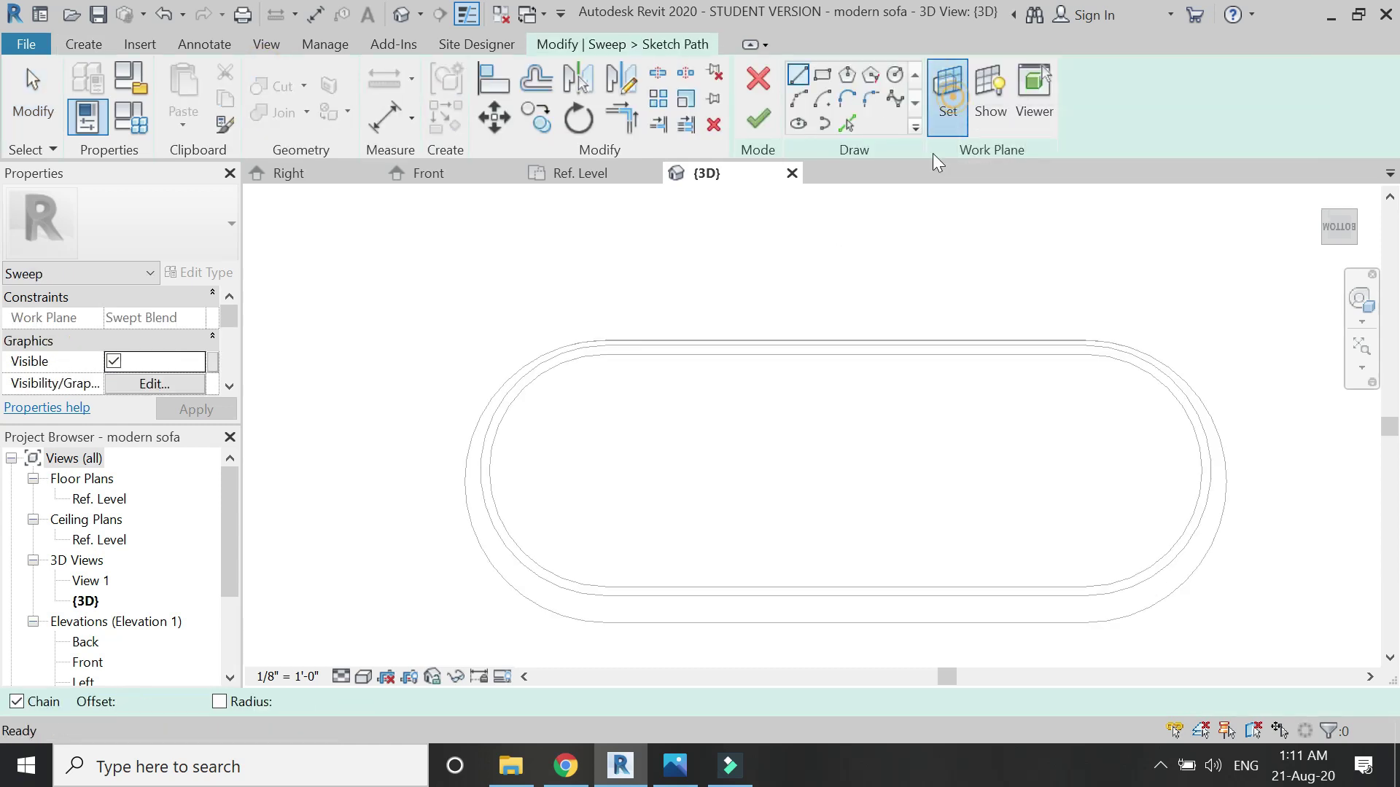
left_click(984, 484)
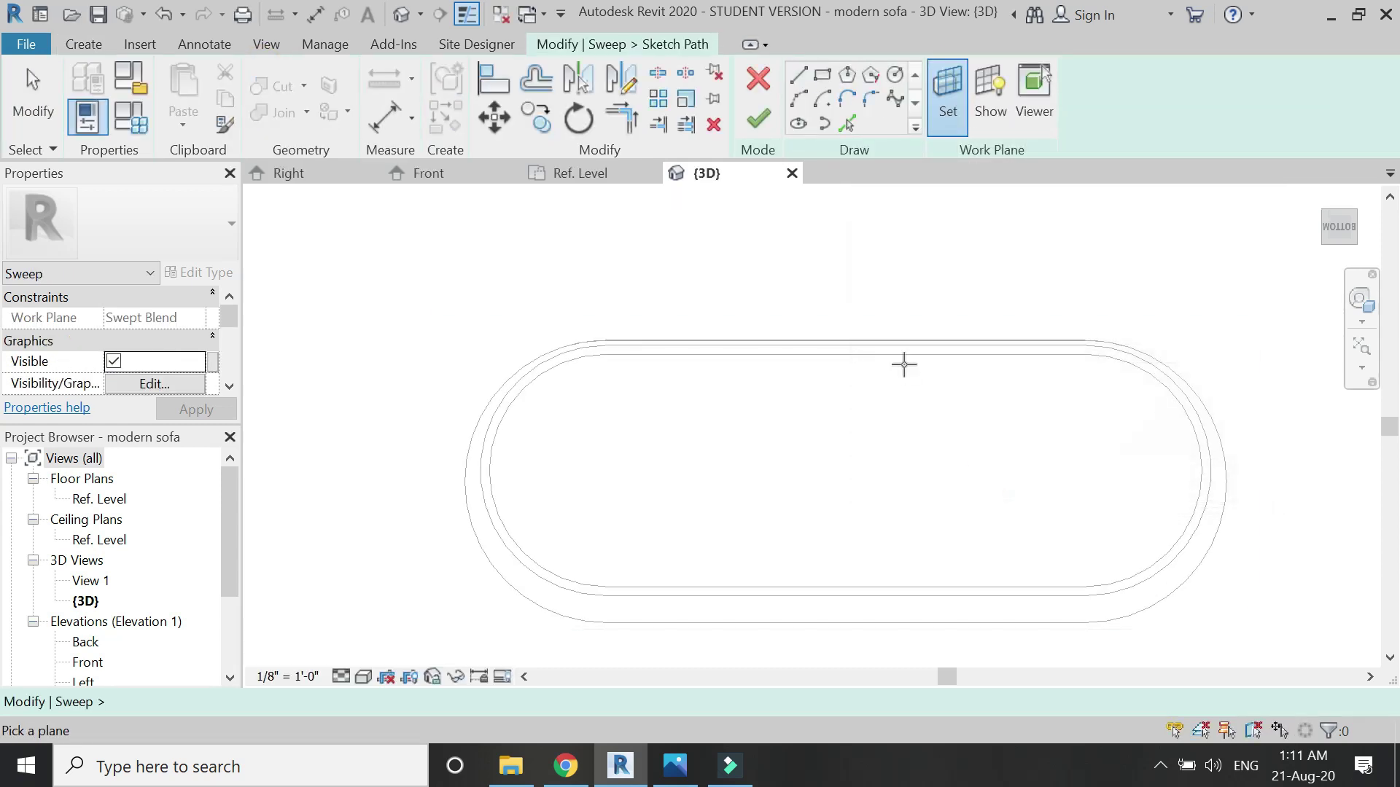
left_click(902, 362)
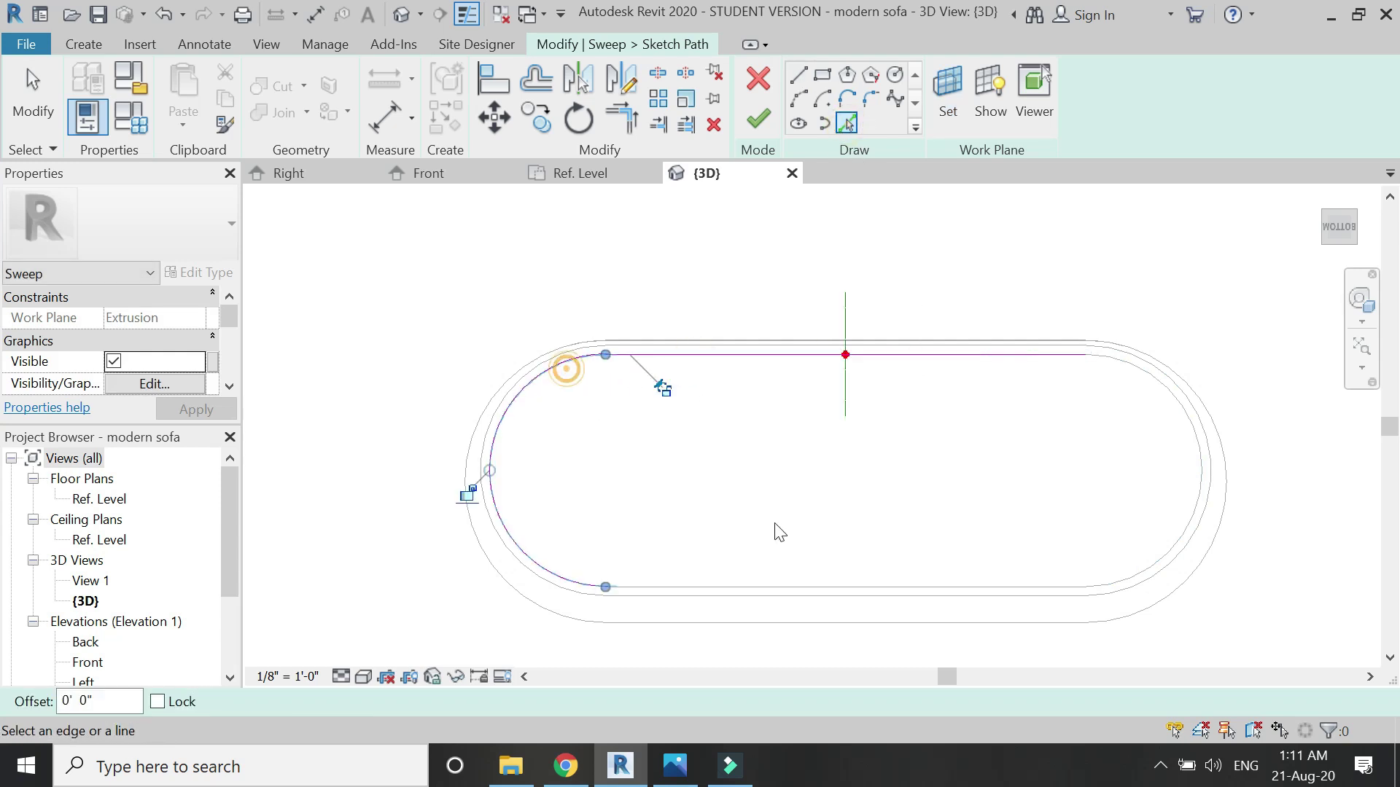
left_click(897, 587)
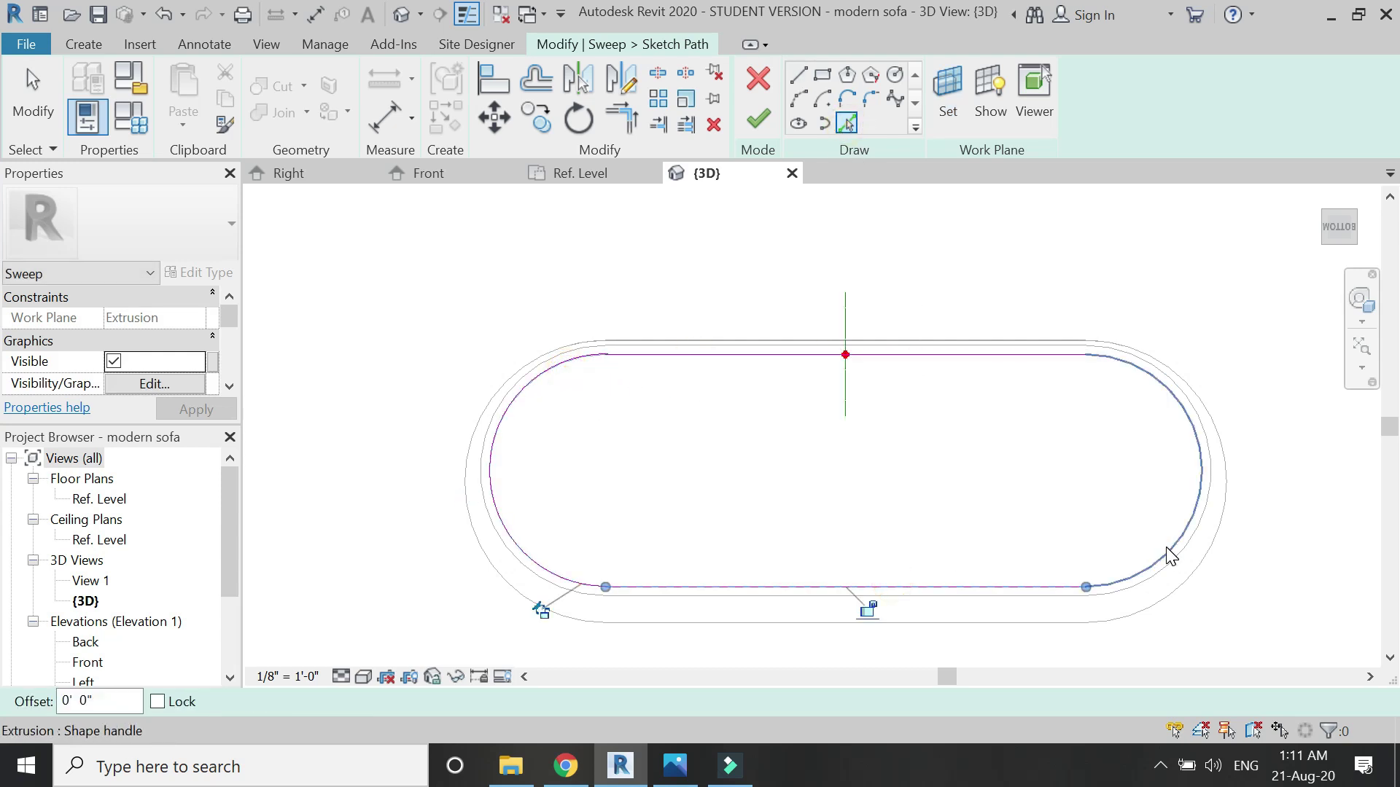
left_click(758, 118)
left_click(323, 175)
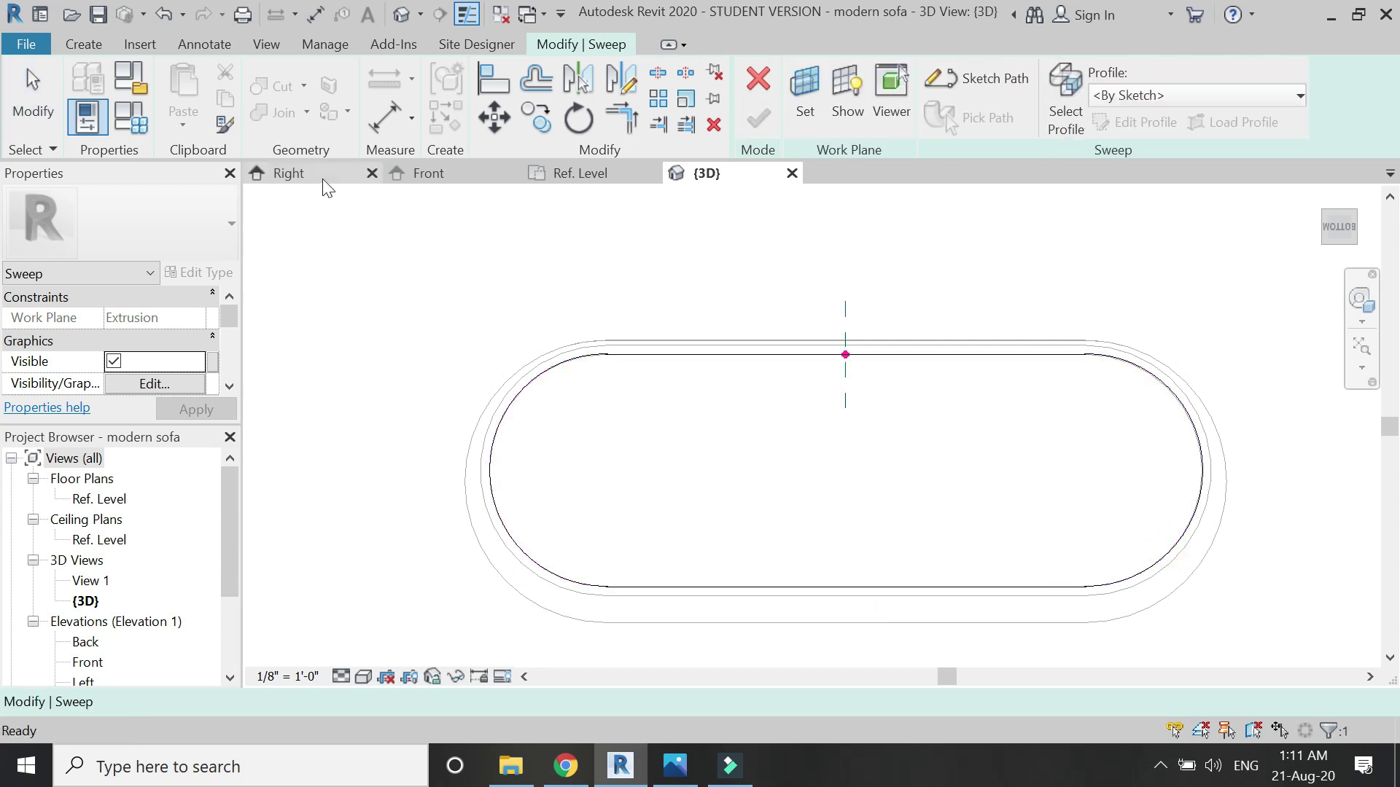
scroll(766, 296, "down", 3)
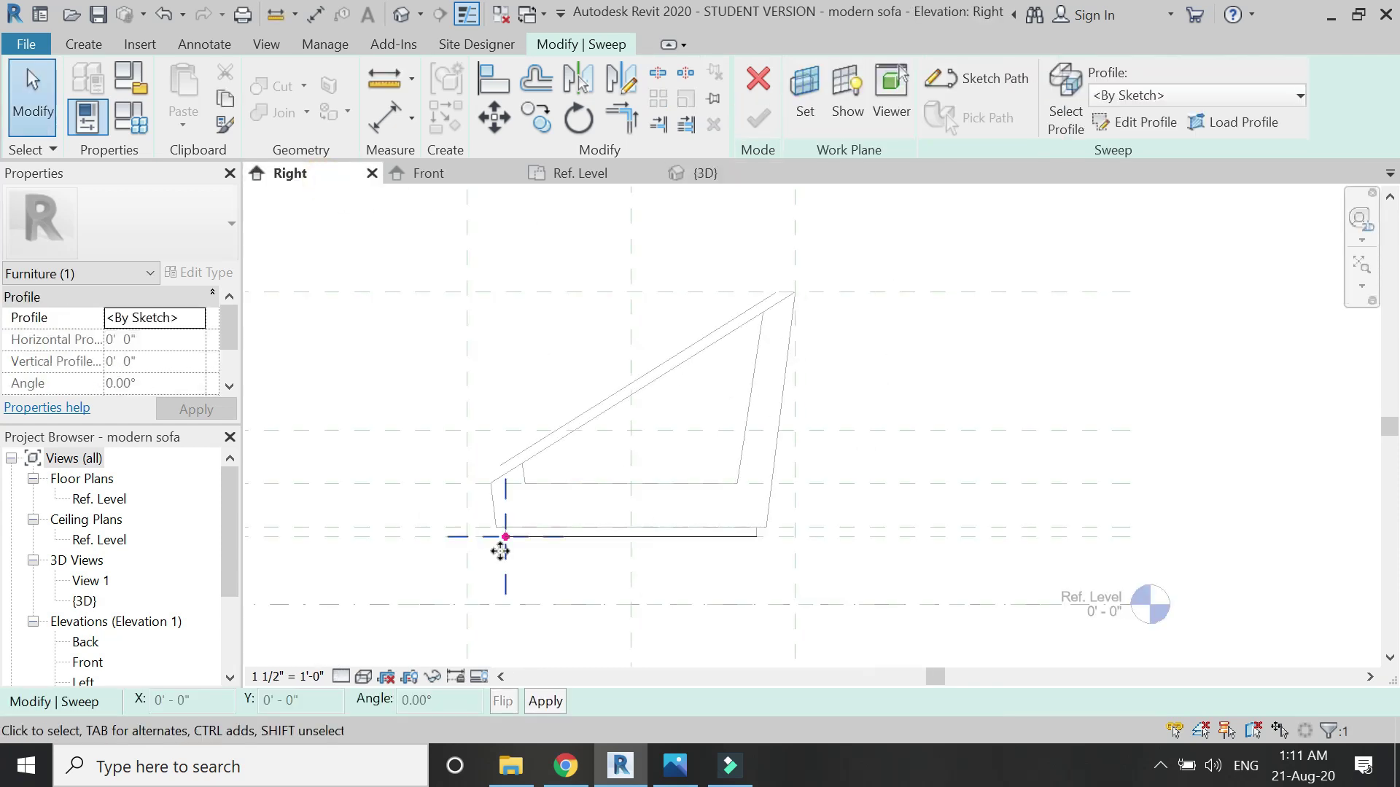
Step: Build a quarter-round sweep profile from the tub's curved corner edge plus horizontal and vertical lines
scroll(500, 551, "up", 5)
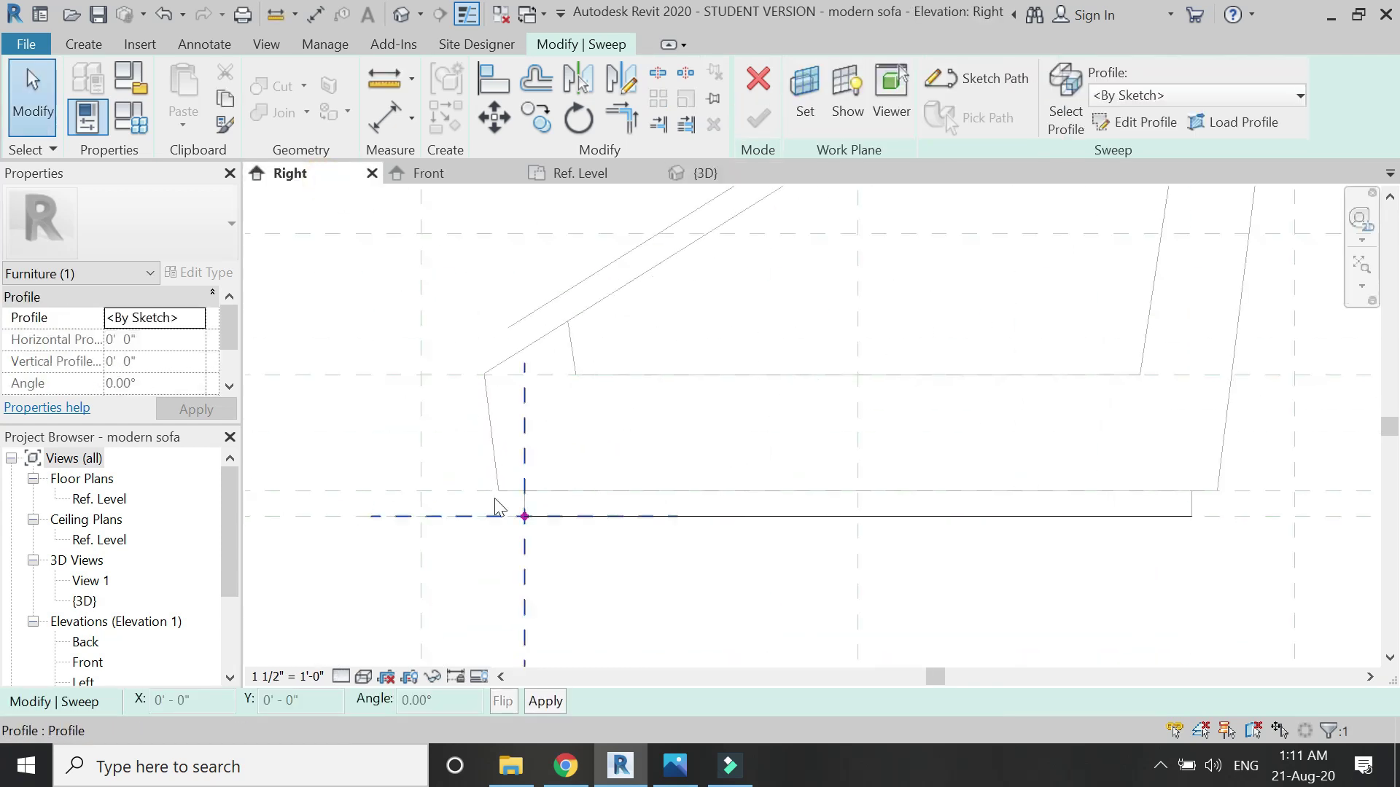
left_click(1143, 123)
left_click(798, 99)
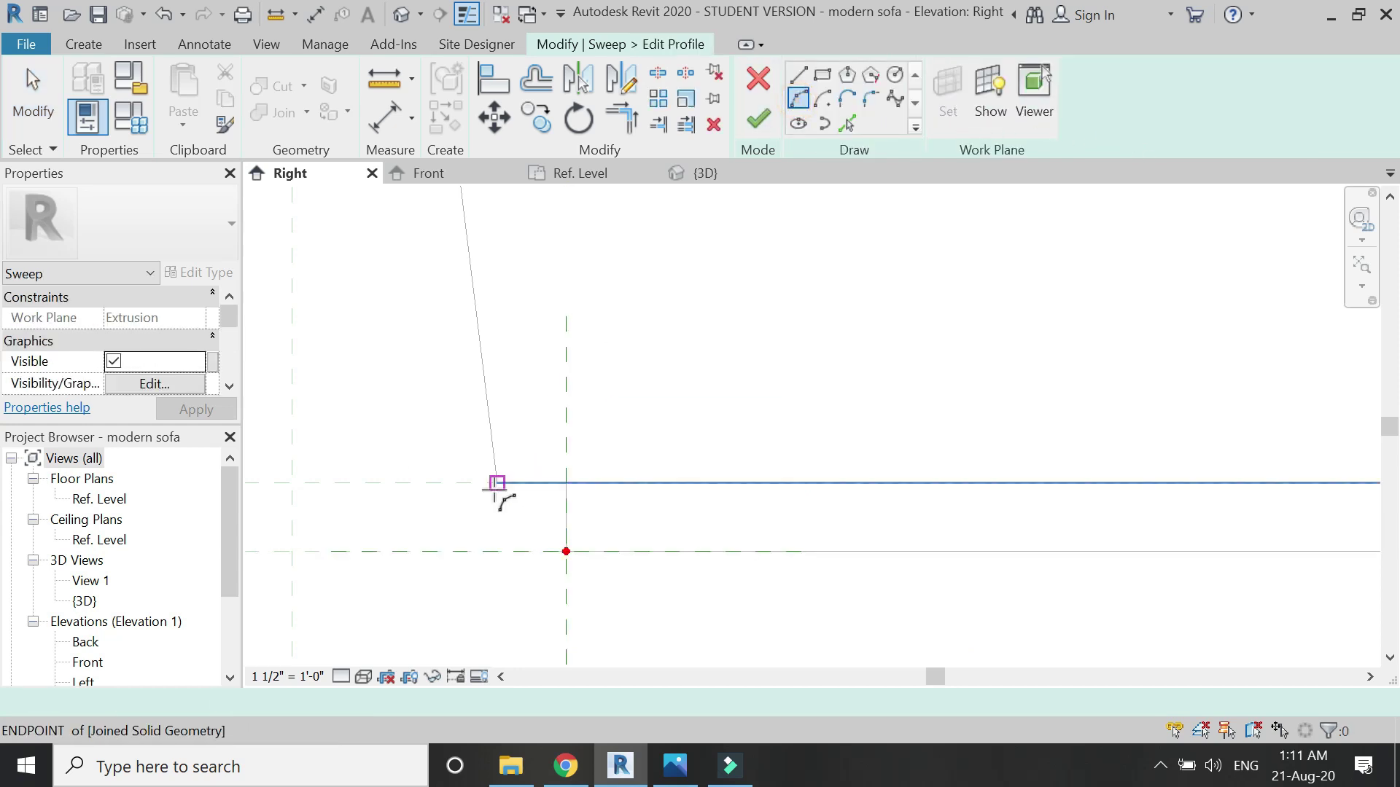
left_click(497, 483)
left_click(565, 552)
left_click(516, 535)
key("Escape")
key("Escape")
left_click(798, 73)
left_click(497, 483)
left_click(565, 483)
left_click(565, 552)
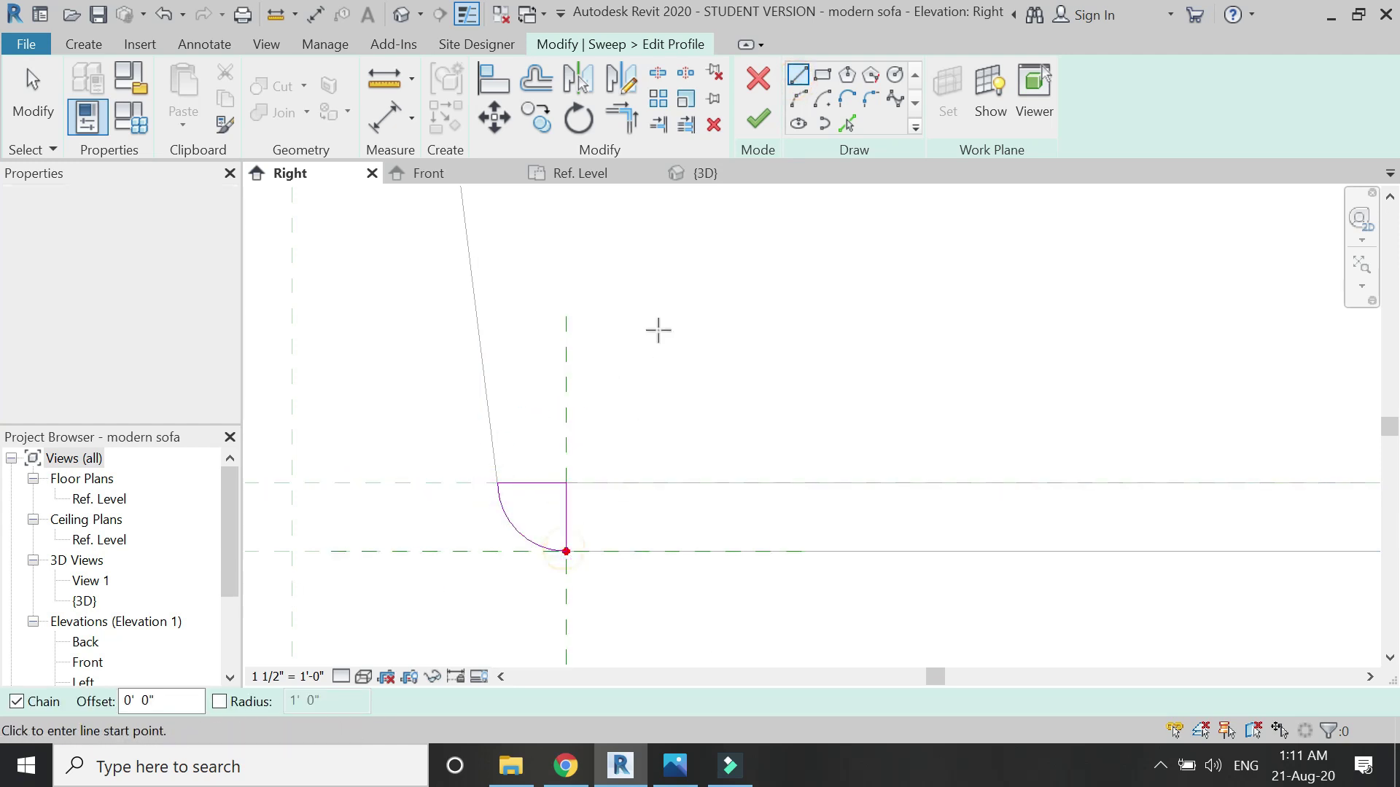
key("Escape")
Step: Finish the profile and sweep, then join the base extrusion with the sweep
left_click(757, 118)
left_click(757, 116)
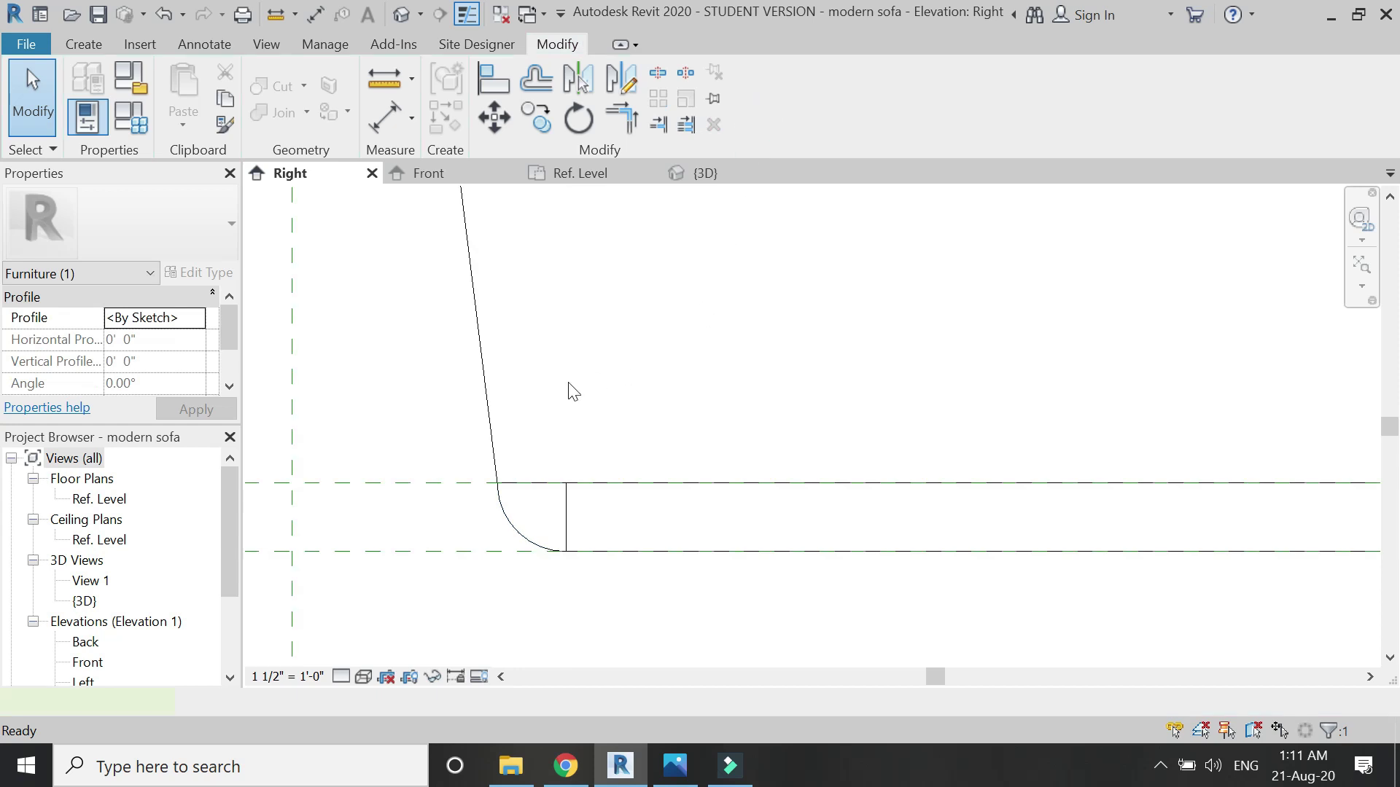
left_click(278, 117)
left_click(569, 517)
left_click(522, 528)
scroll(484, 494, "down", 2)
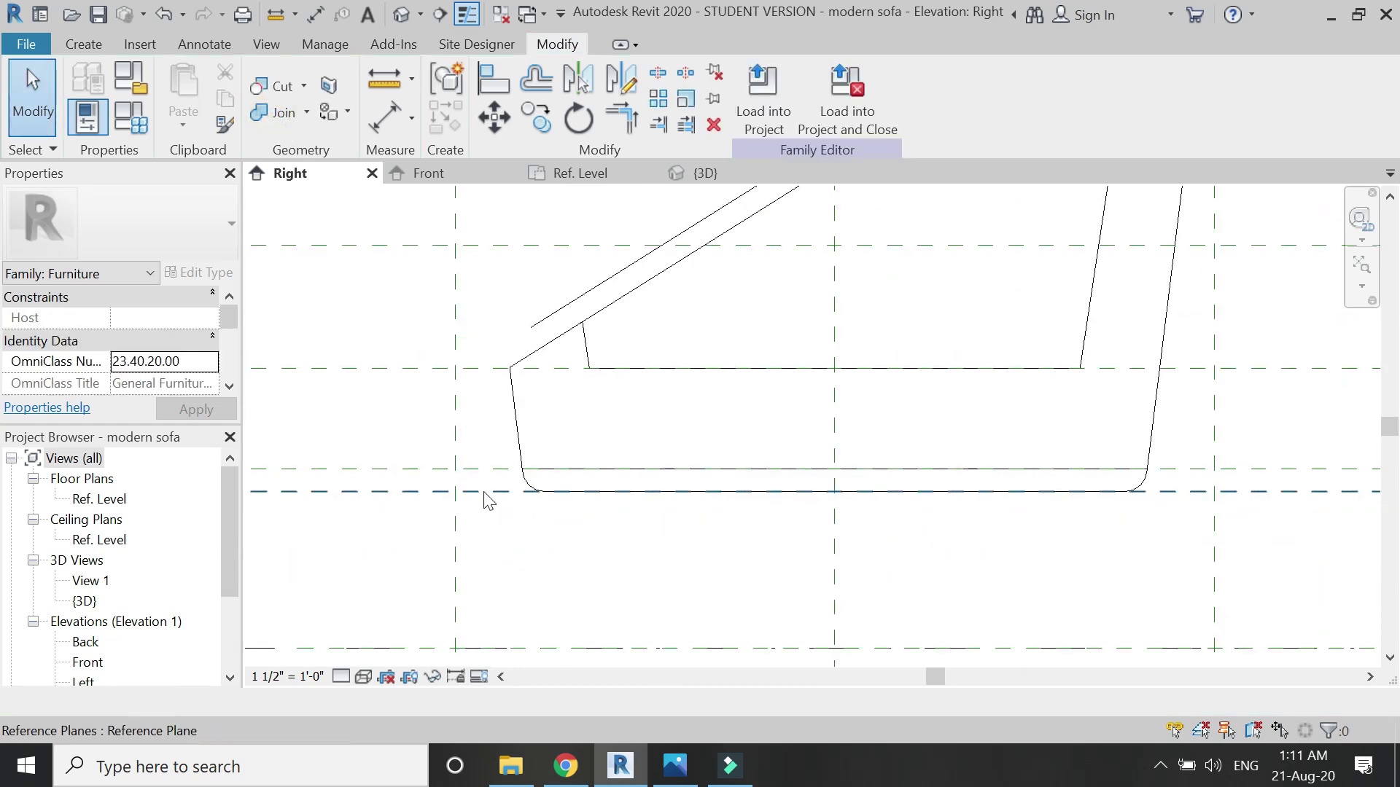
left_click(255, 116)
scroll(532, 490, "up", 2)
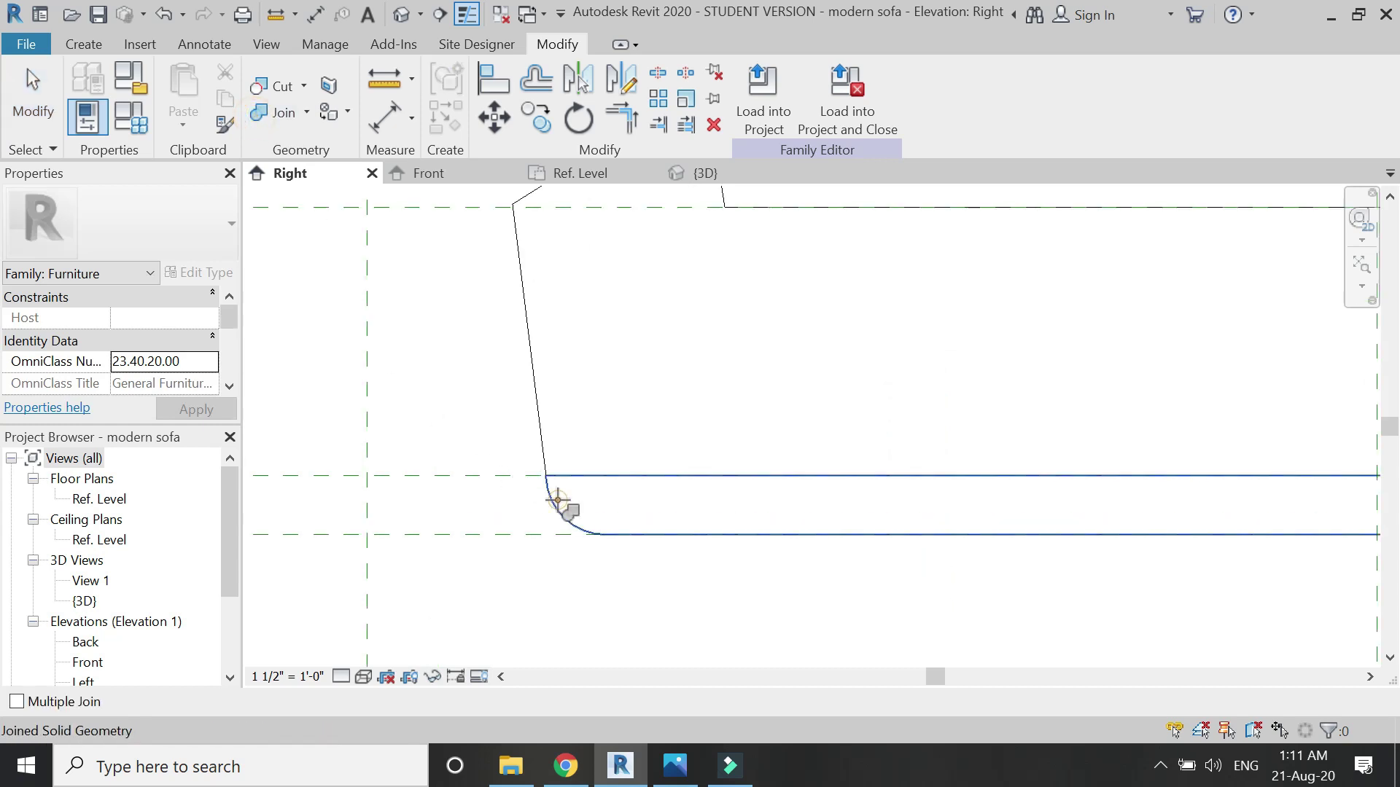
key("Escape")
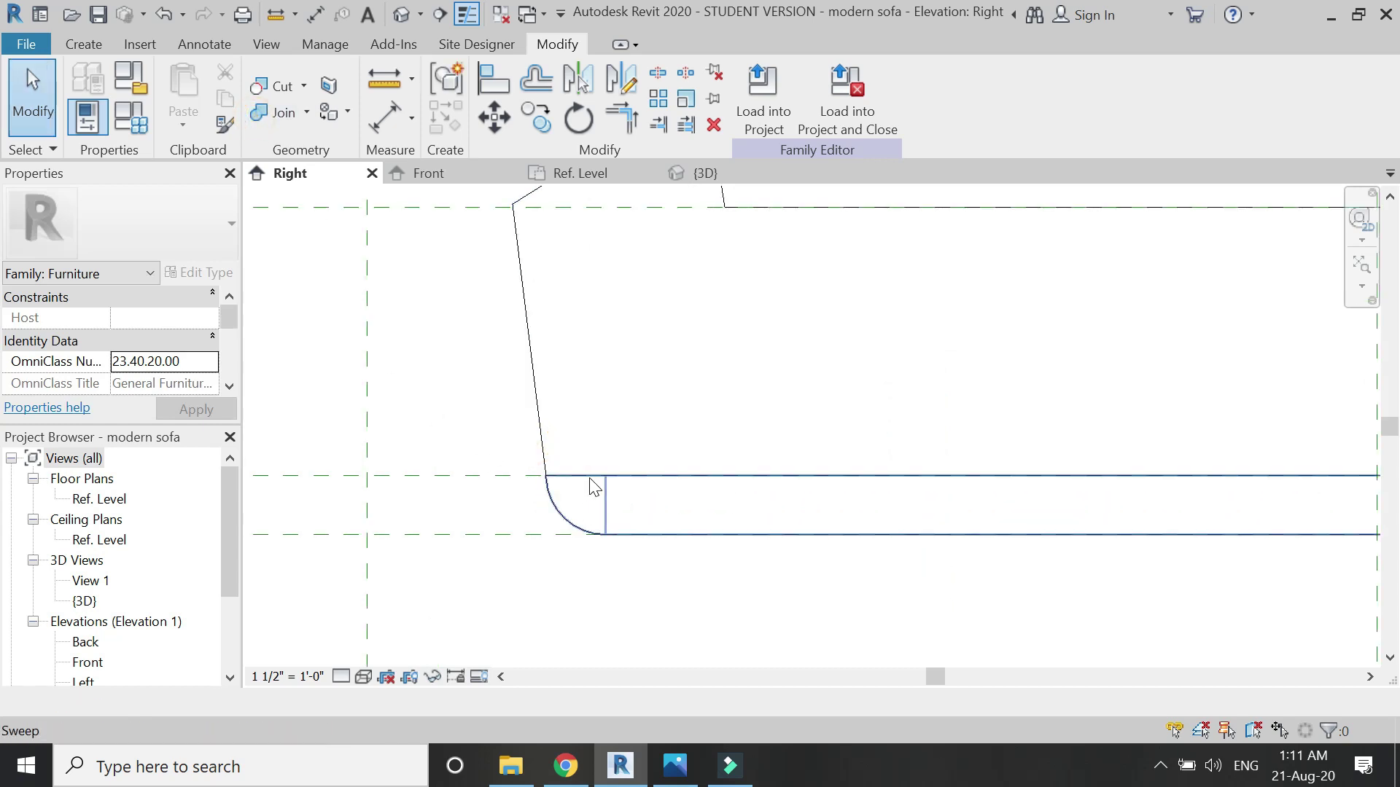
scroll(603, 498, "down", 3)
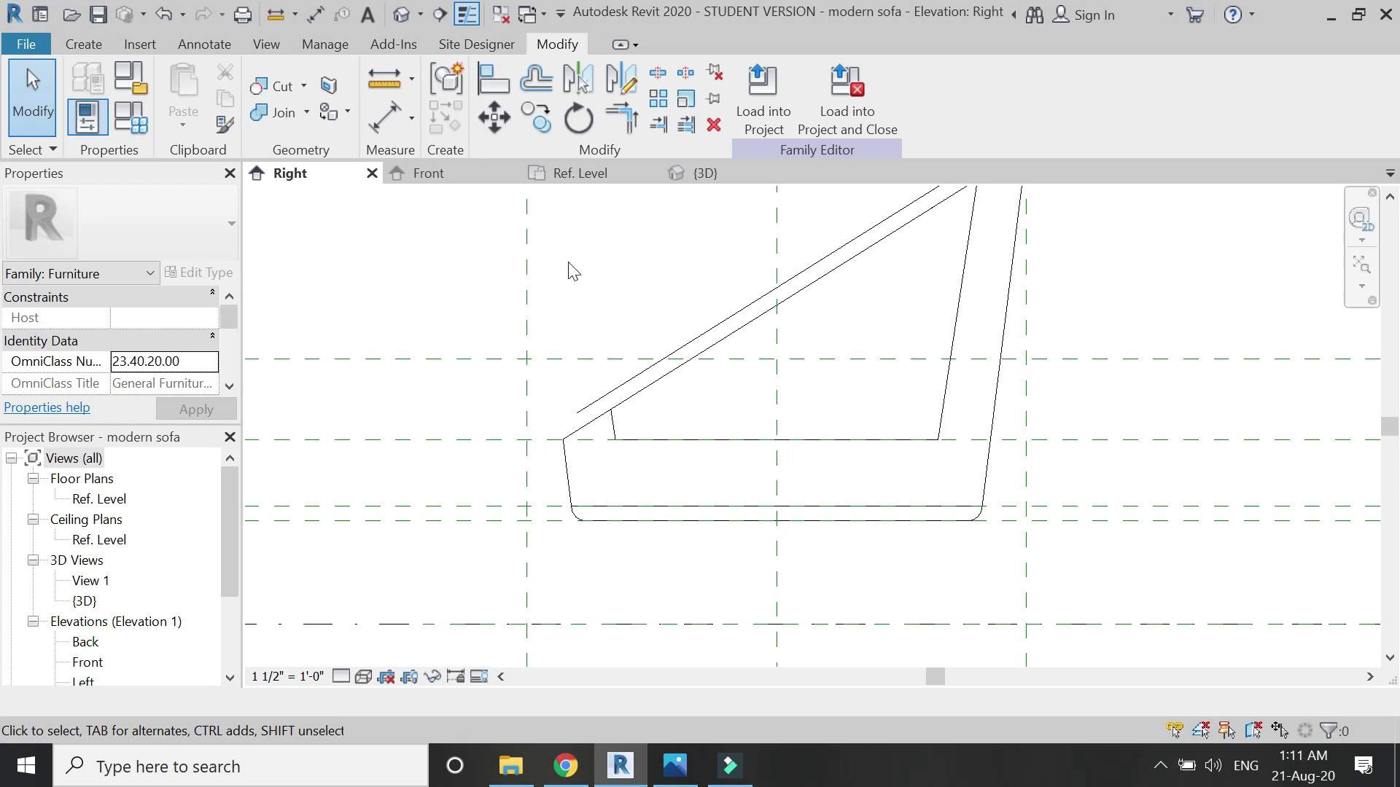
Step: View the sofa tub shaded in 3D from a front-right angle, then return to the Ref. Level plan
left_click(716, 177)
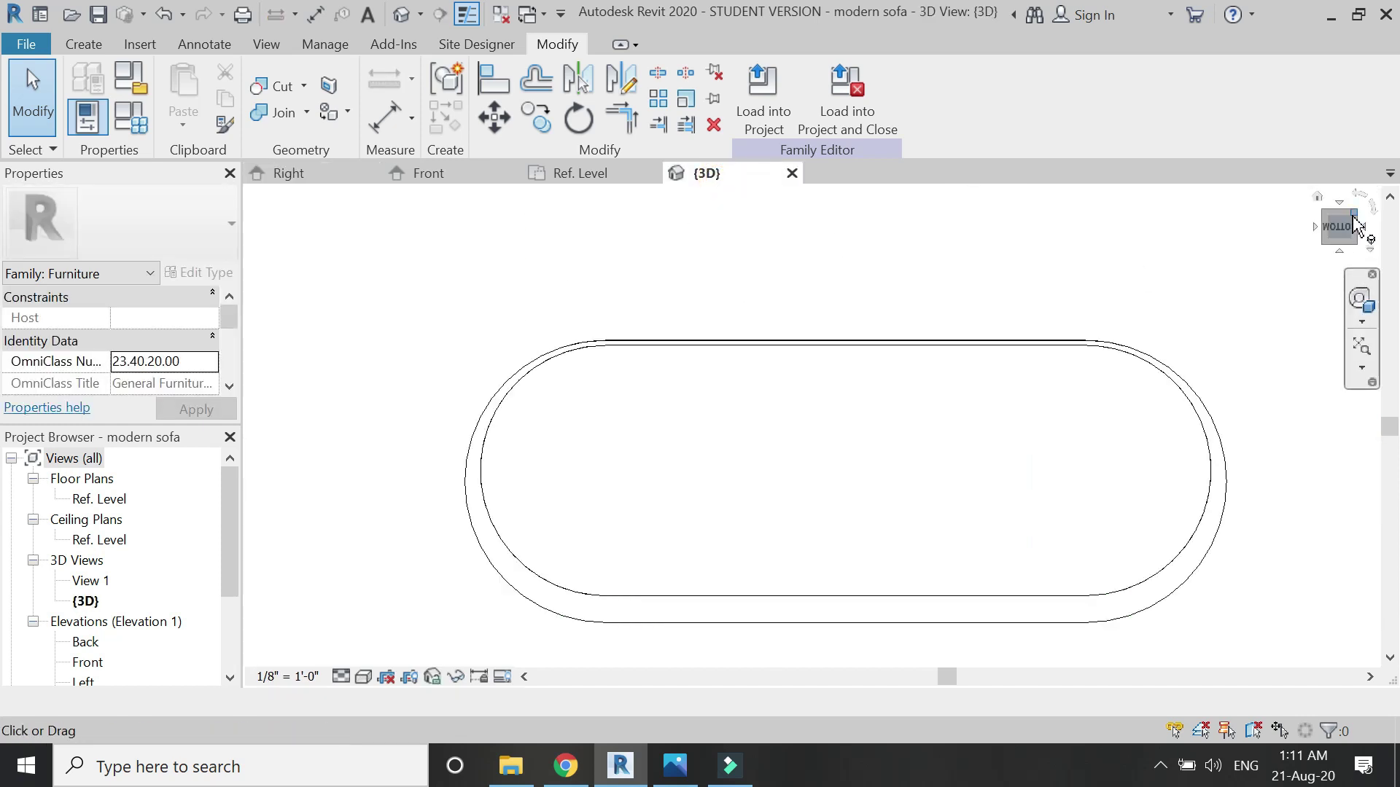
left_click(1353, 216)
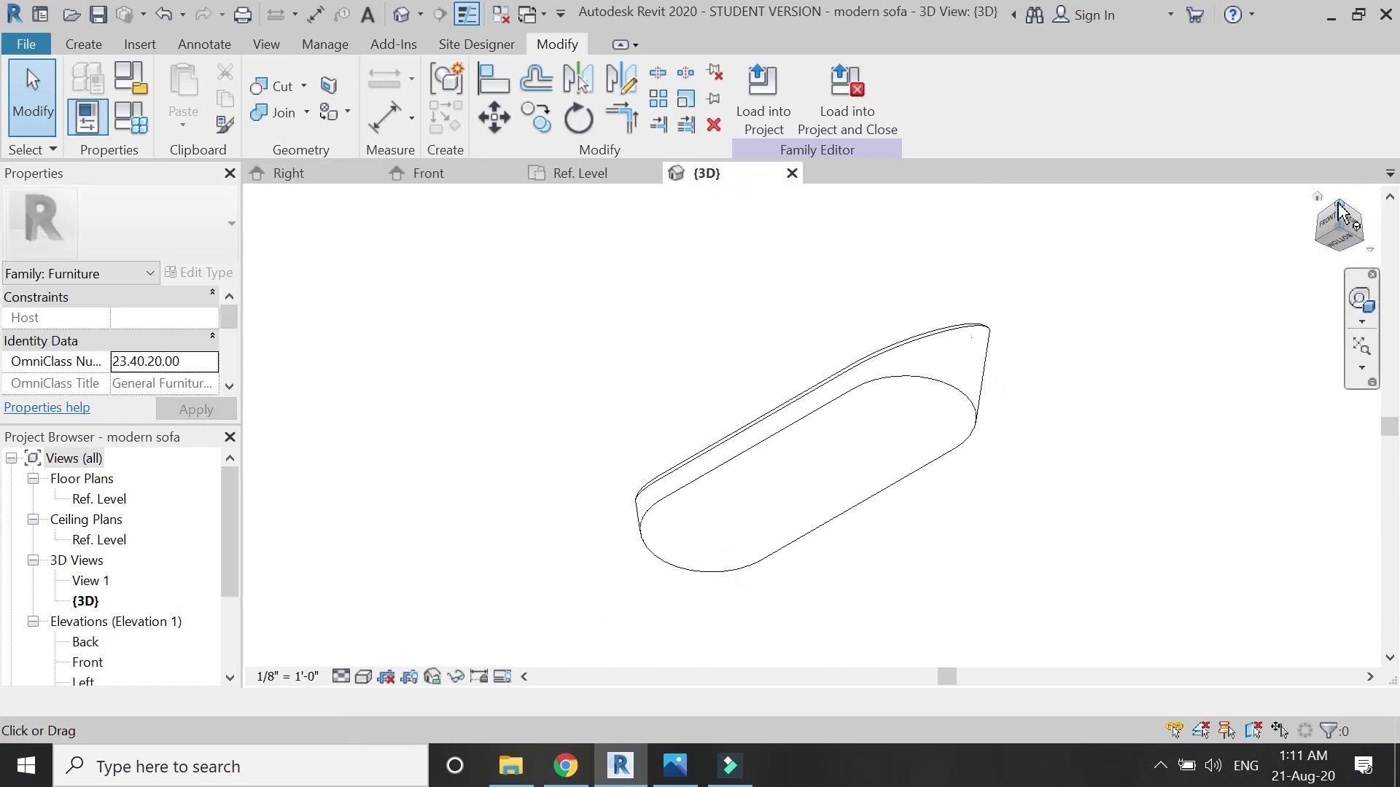
middle_click_drag(1223, 347, 1171, 391, "shift")
left_click(363, 676)
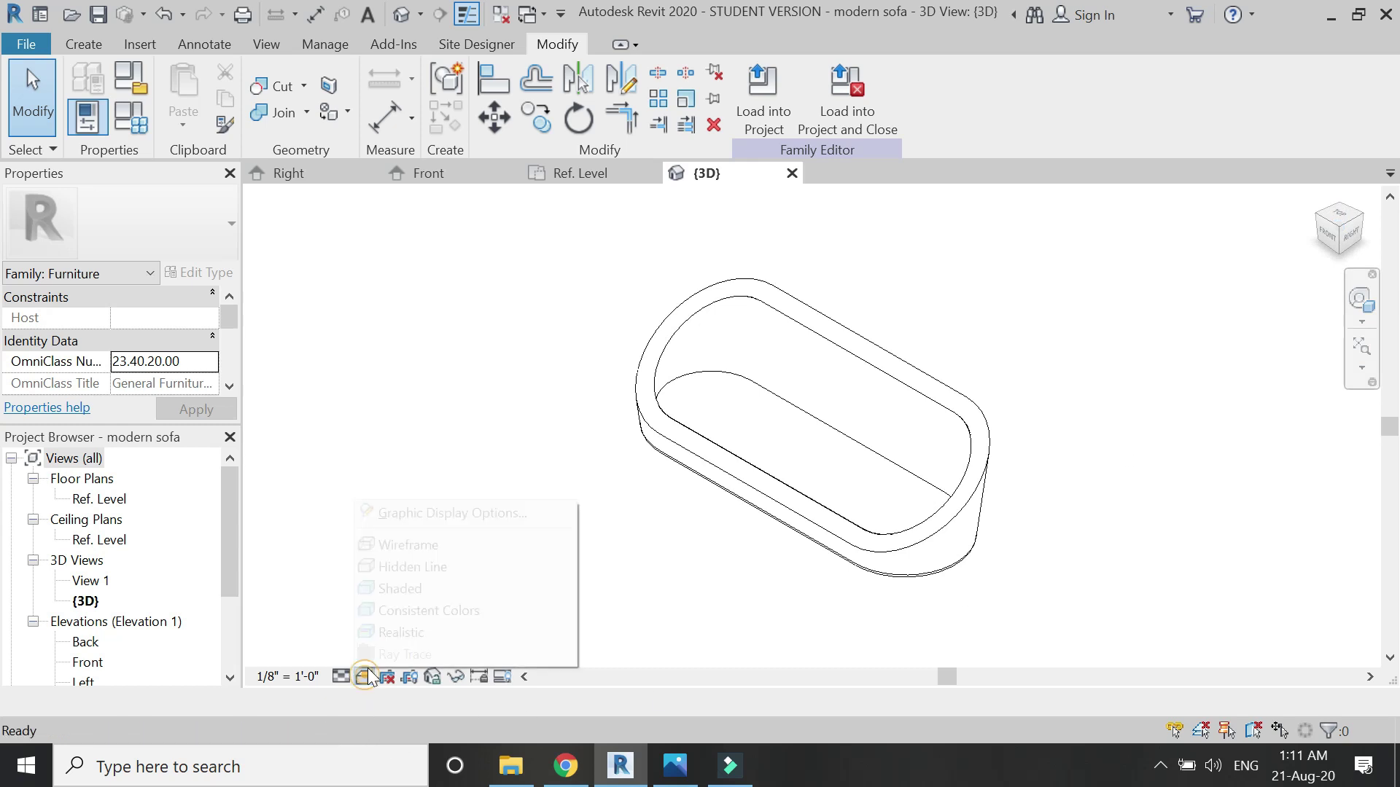
left_click(390, 587)
scroll(1046, 550, "up", 2)
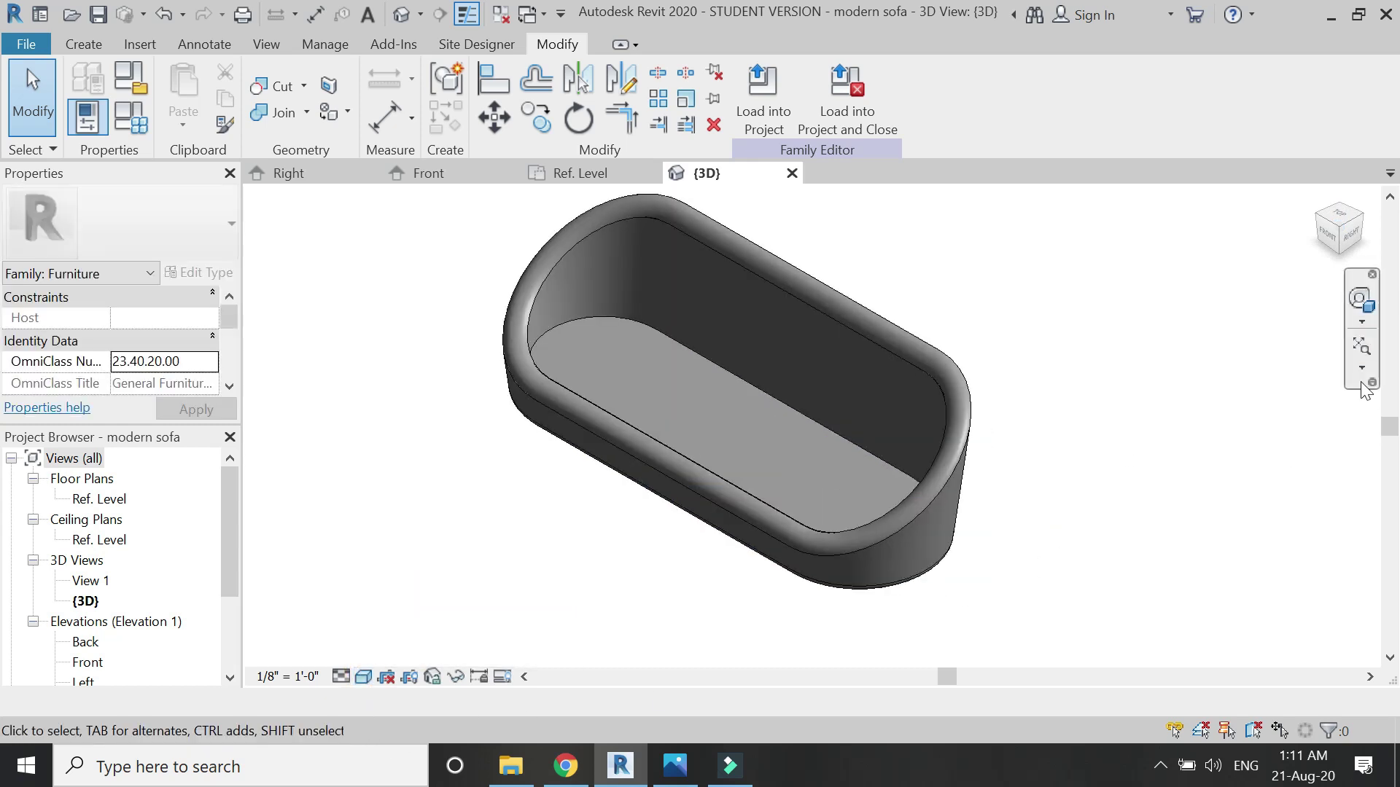
left_click(1360, 302)
left_click_drag(1039, 259, 724, 484)
mouse_move(755, 579)
left_mouse_down()
mouse_move(786, 513)
mouse_move(750, 510)
mouse_move(783, 482)
mouse_move(1083, 465)
mouse_move(1034, 493)
mouse_move(811, 544)
mouse_move(785, 572)
mouse_move(752, 566)
left_mouse_up()
key("Escape")
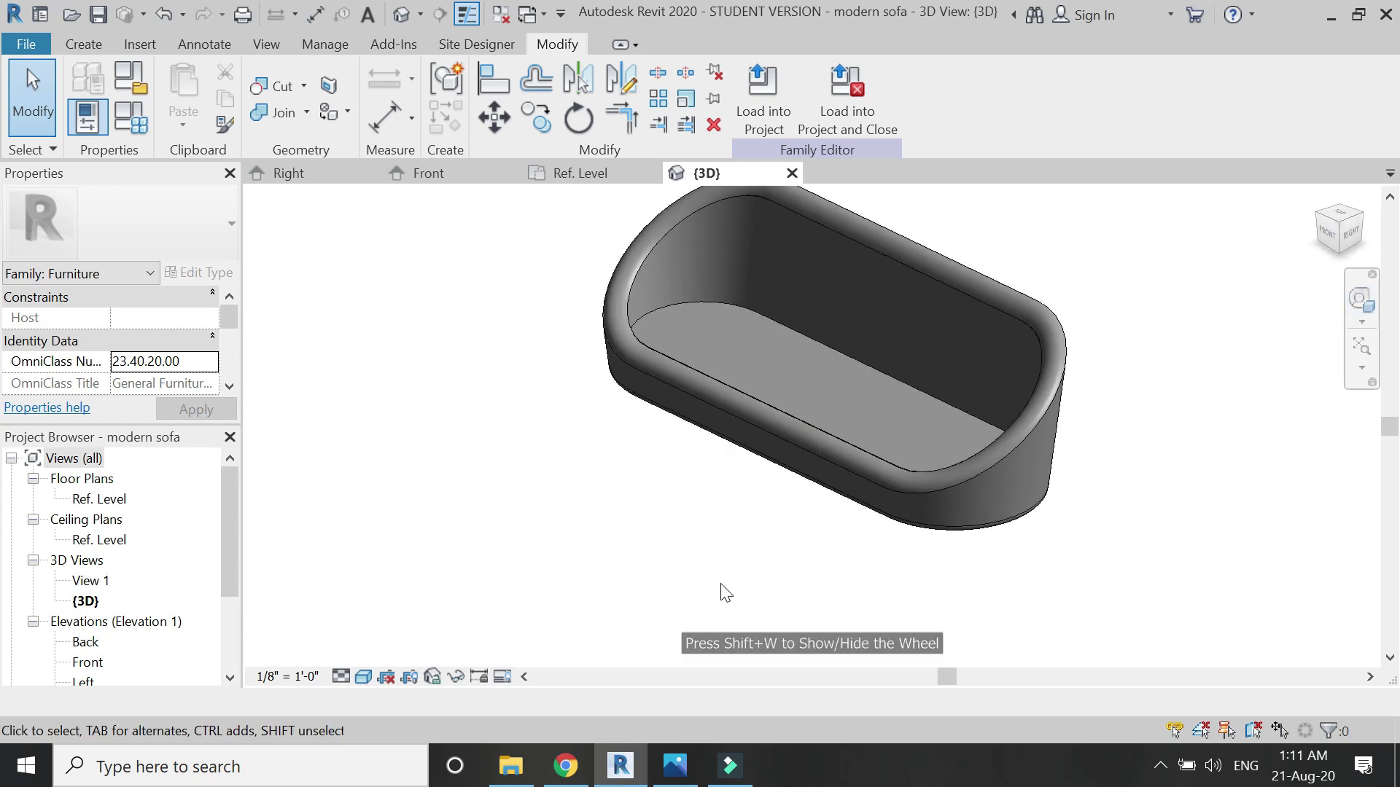
left_click(597, 169)
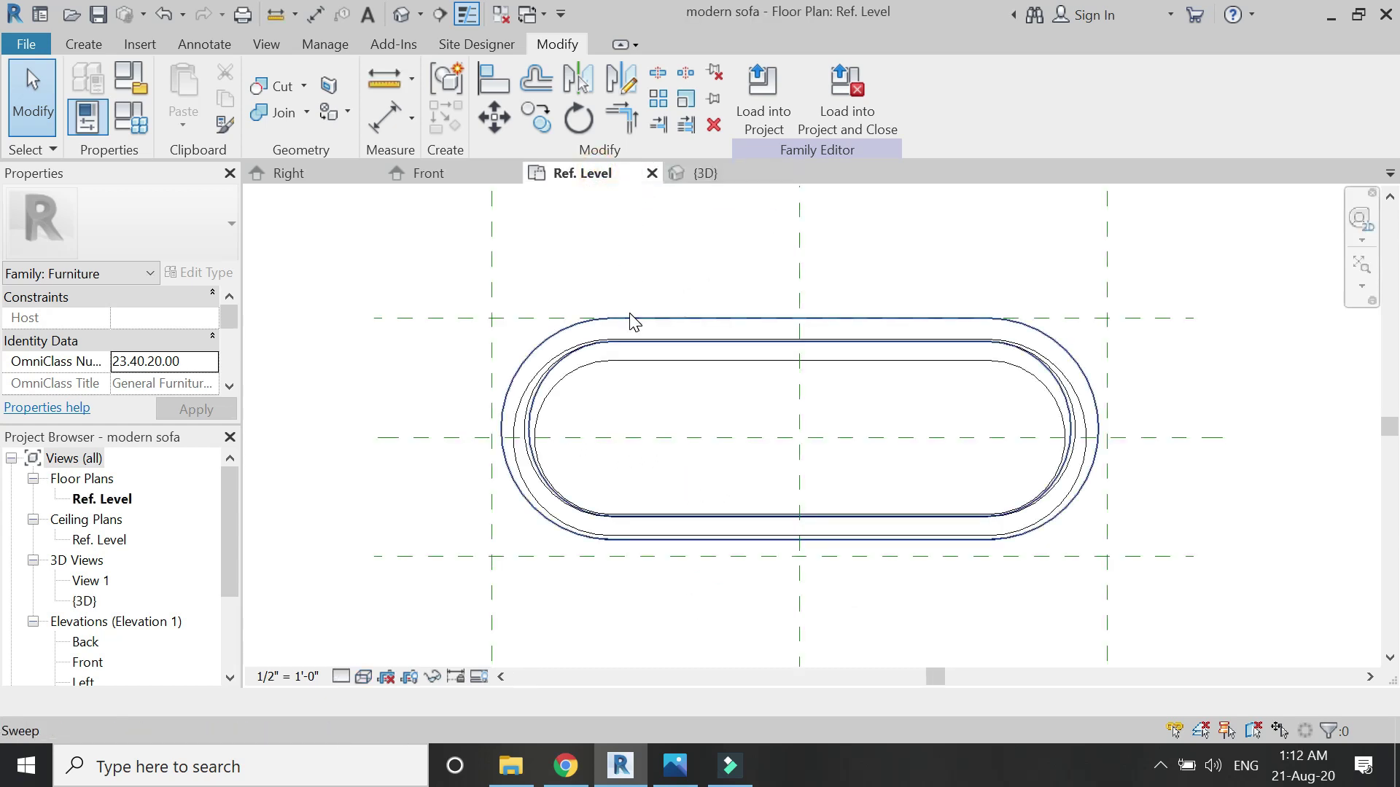
Step: Start a new extrusion on the tub's top plane, ready to pick existing edges
left_click(363, 676)
left_click(394, 585)
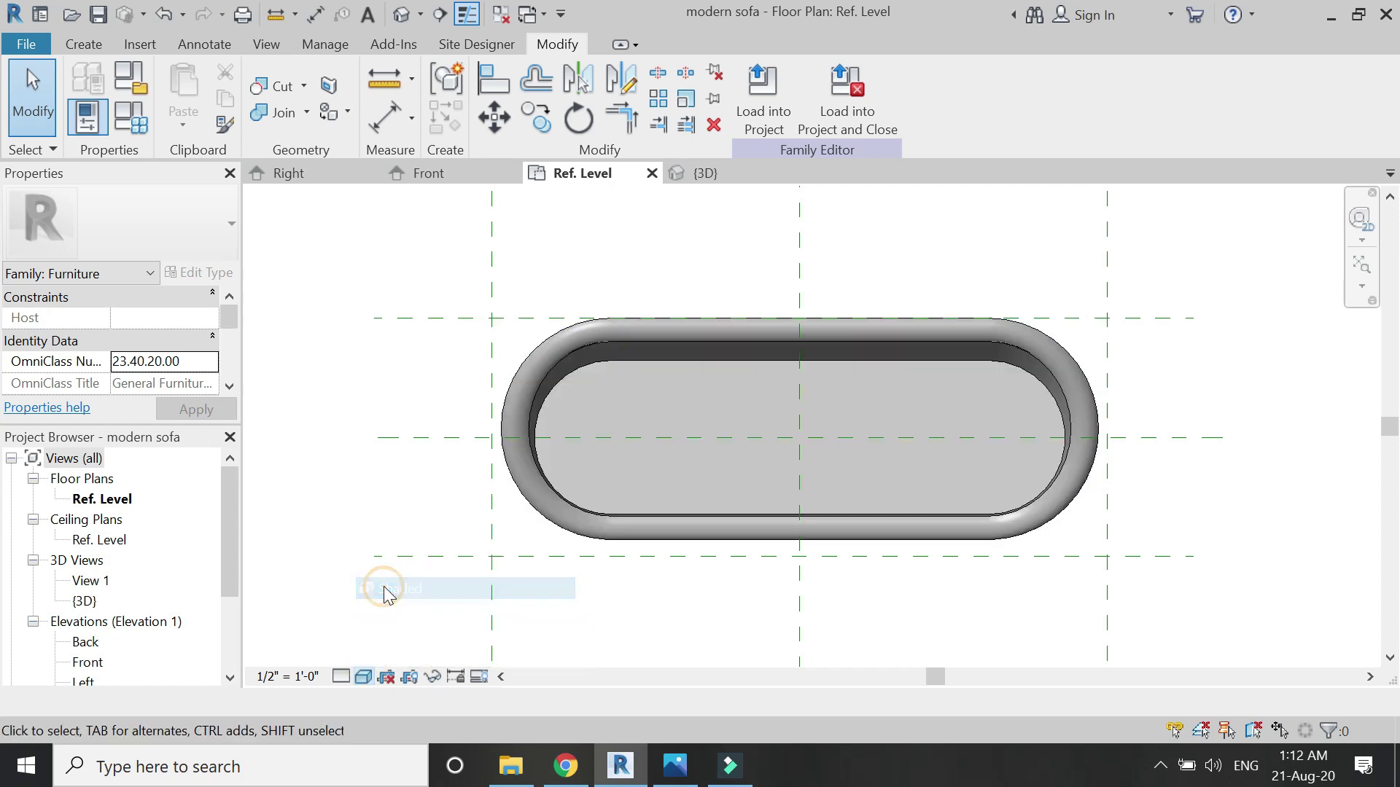
left_click(363, 677)
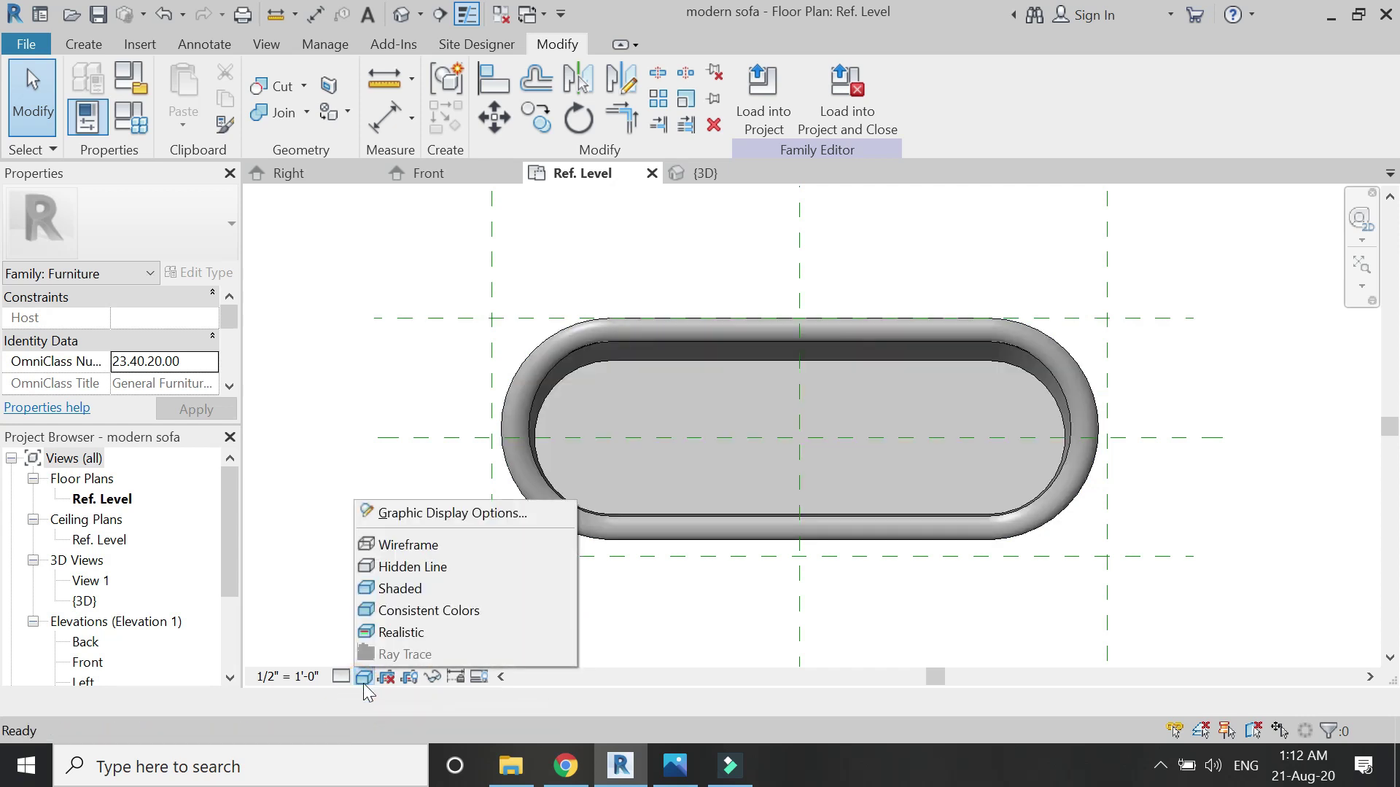
scroll(787, 415, "up", 2)
scroll(786, 415, "up", 1)
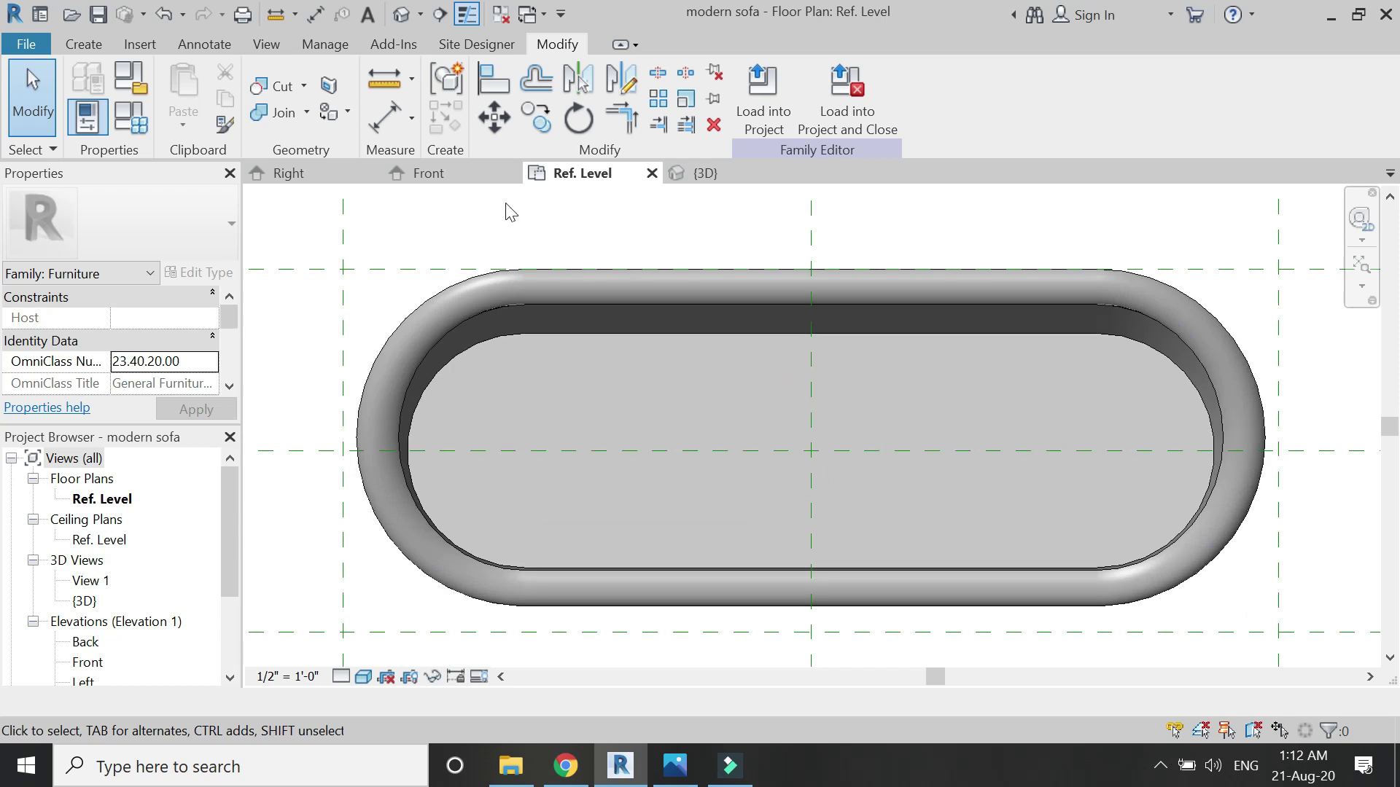
left_click(85, 45)
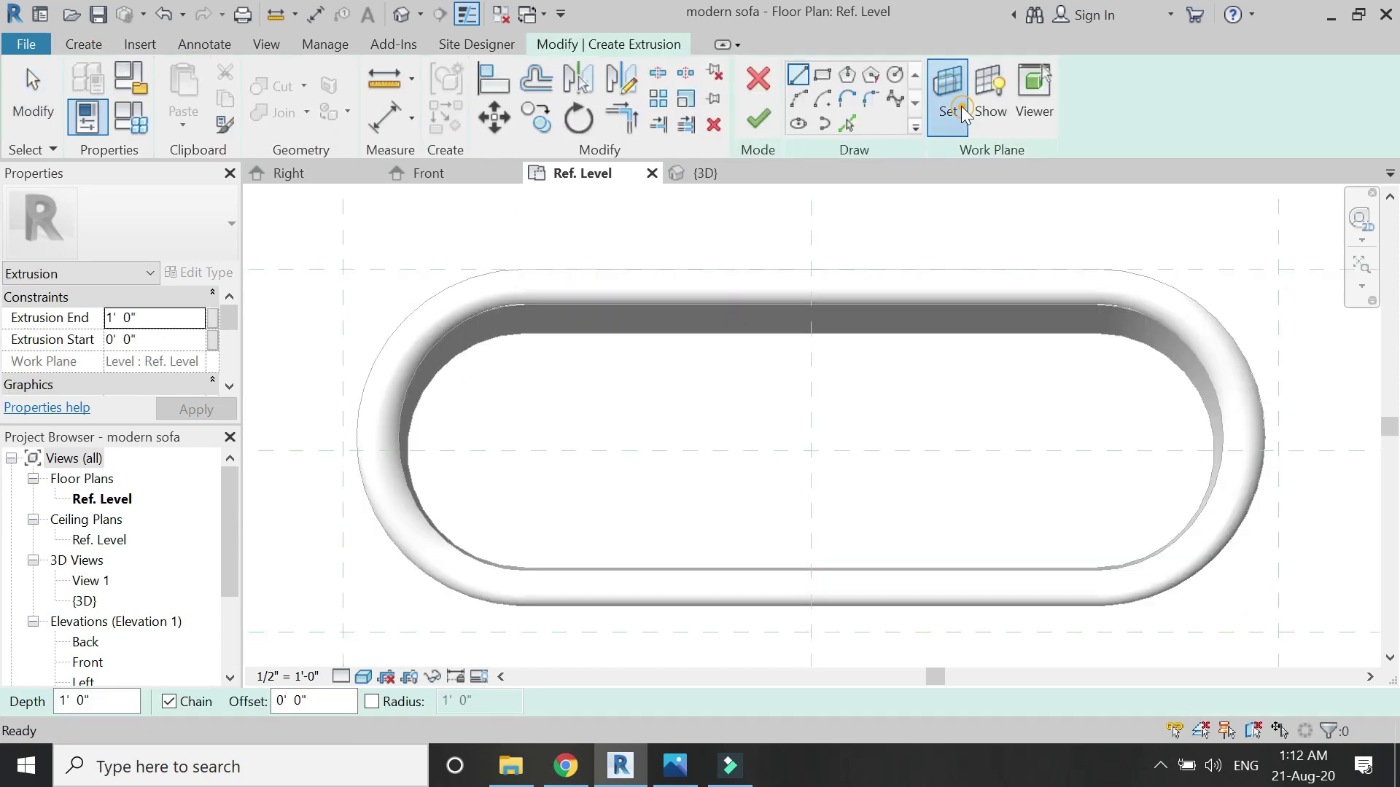
left_click(963, 111)
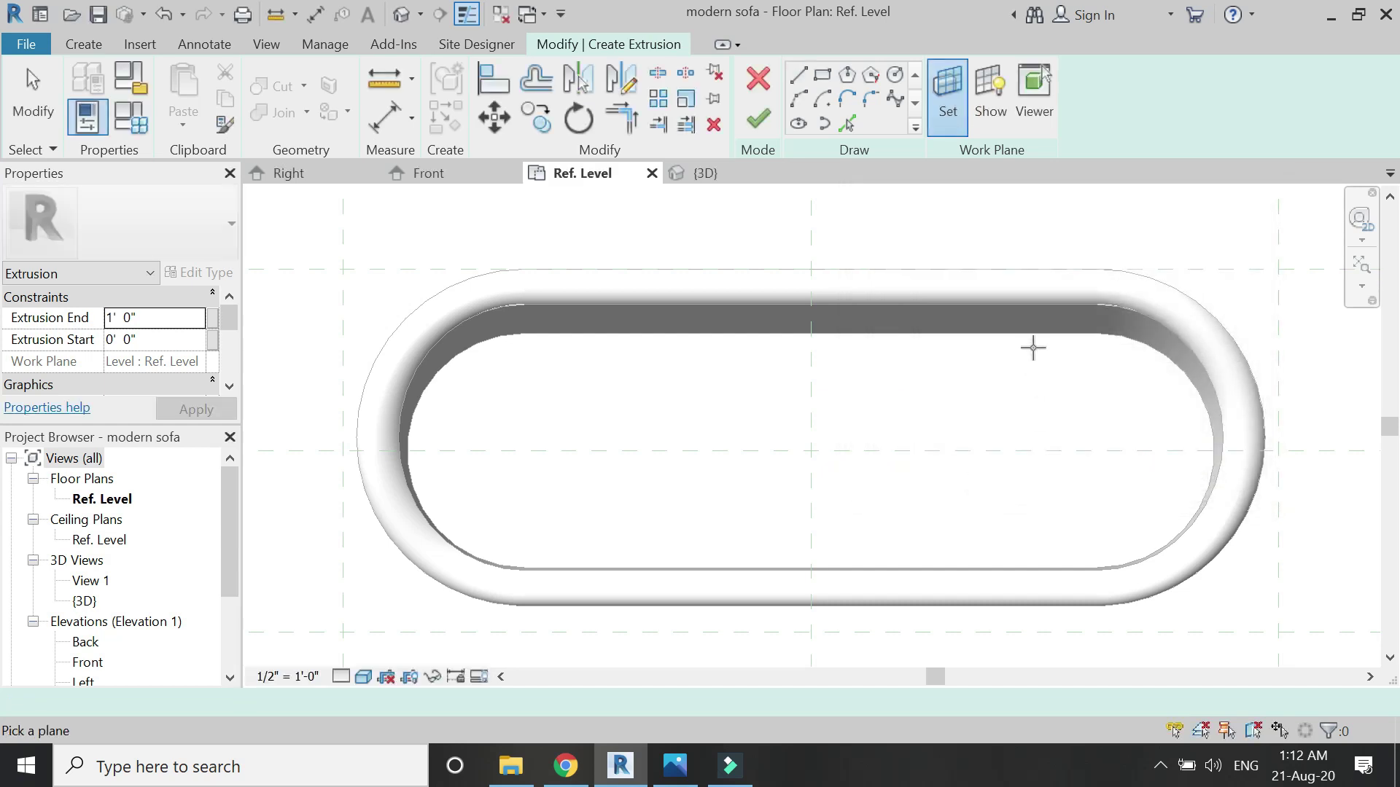
left_click(1037, 339)
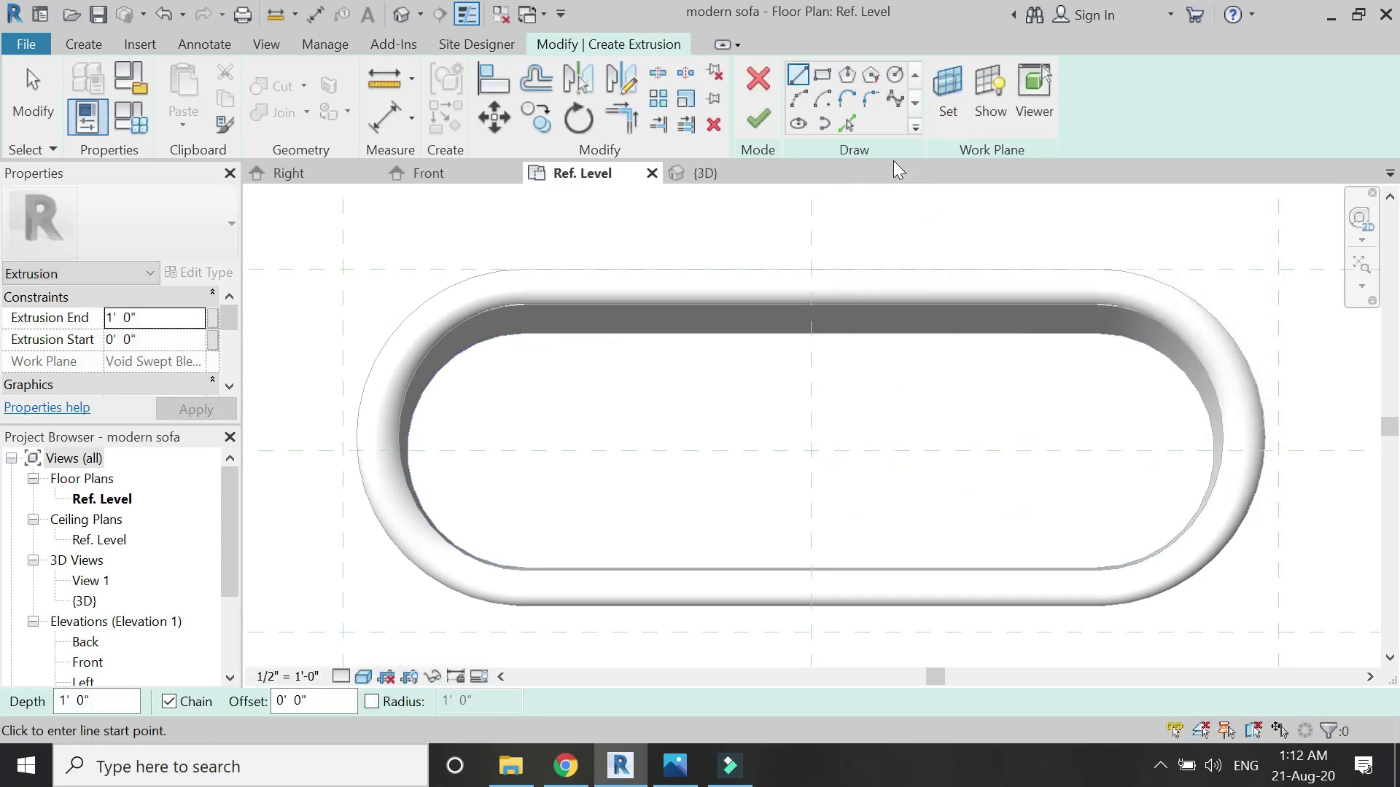
left_click(844, 119)
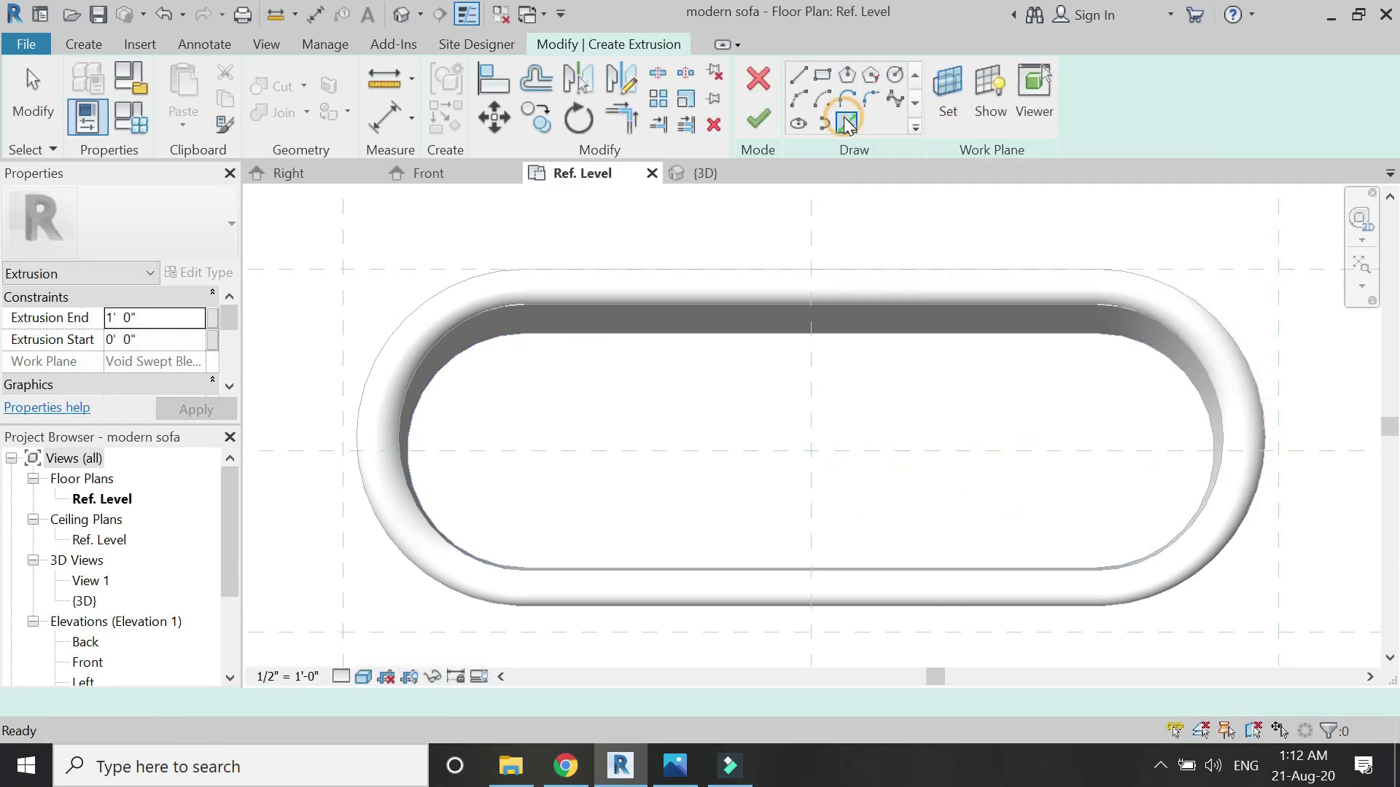
Step: Trace the tub's inner edges into an obround cushion outline, finish it, and view it in Front elevation
left_click(343, 677)
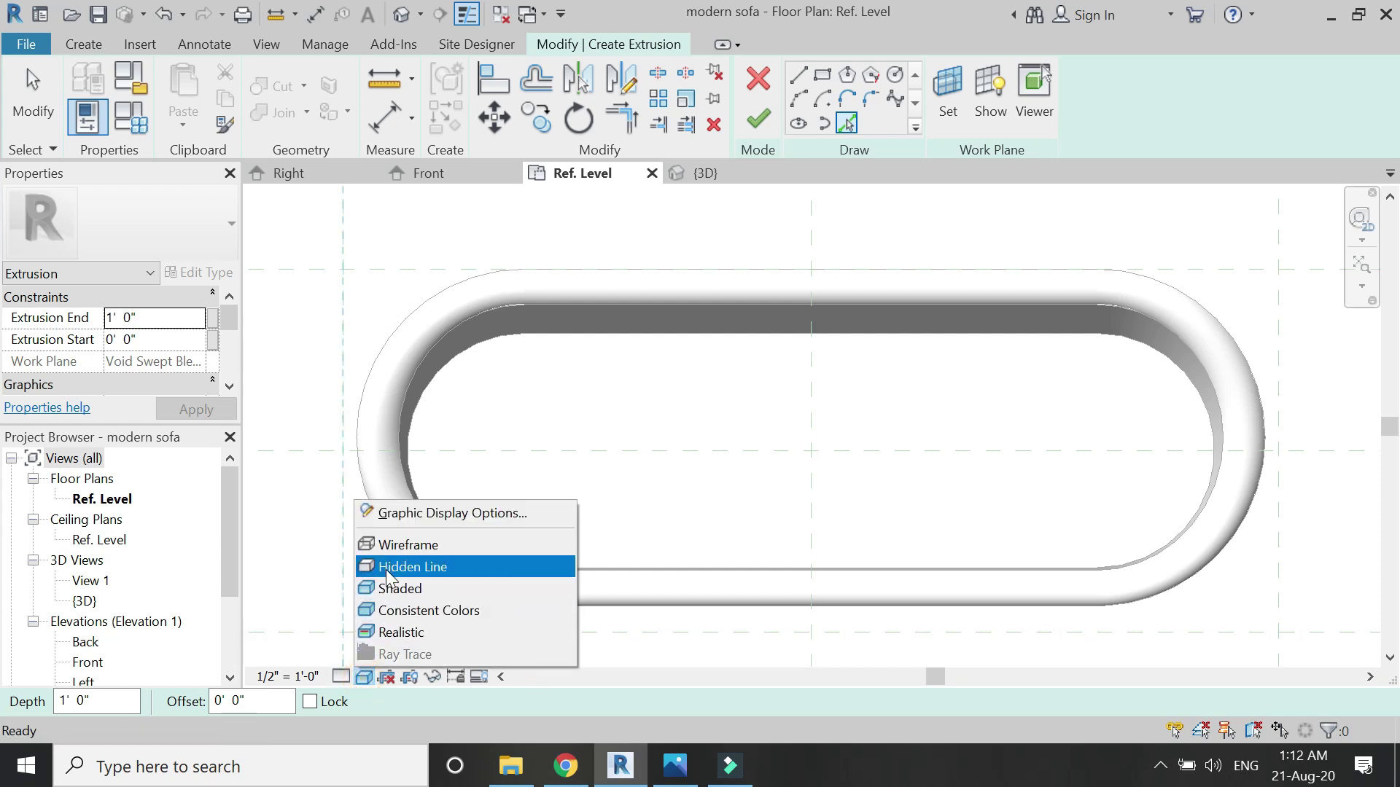
left_click(397, 566)
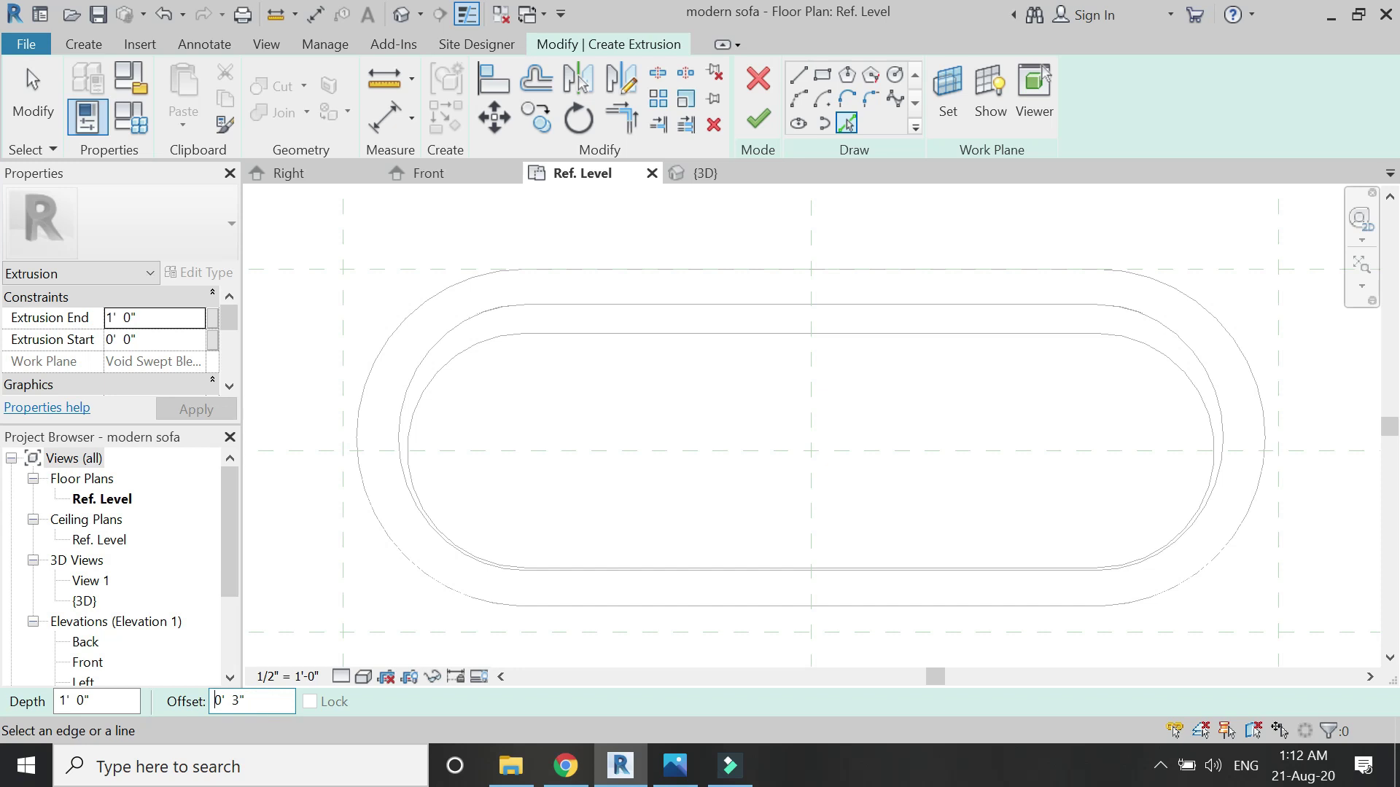
left_click(597, 348)
left_click(641, 559)
left_click(449, 534)
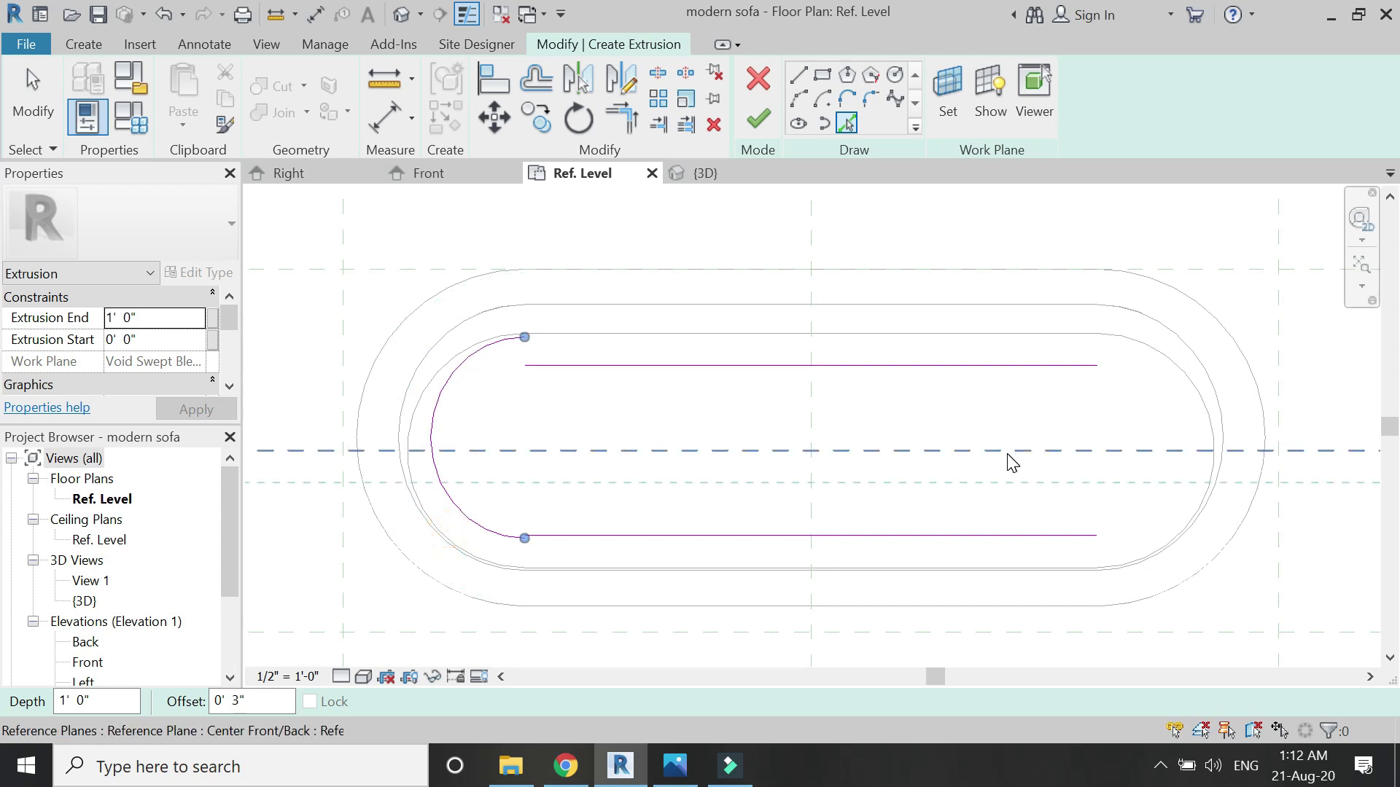
key("ctrl+z")
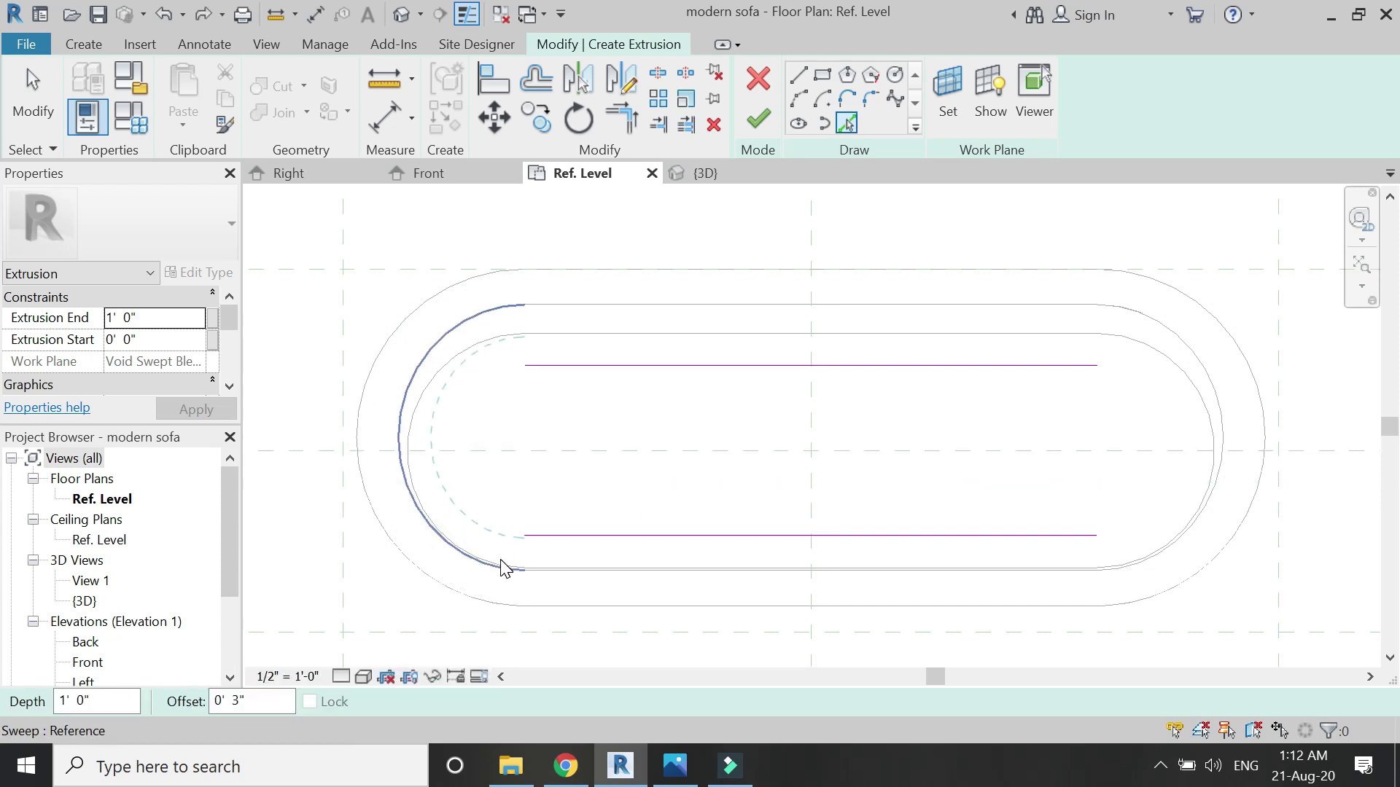
left_click(500, 563)
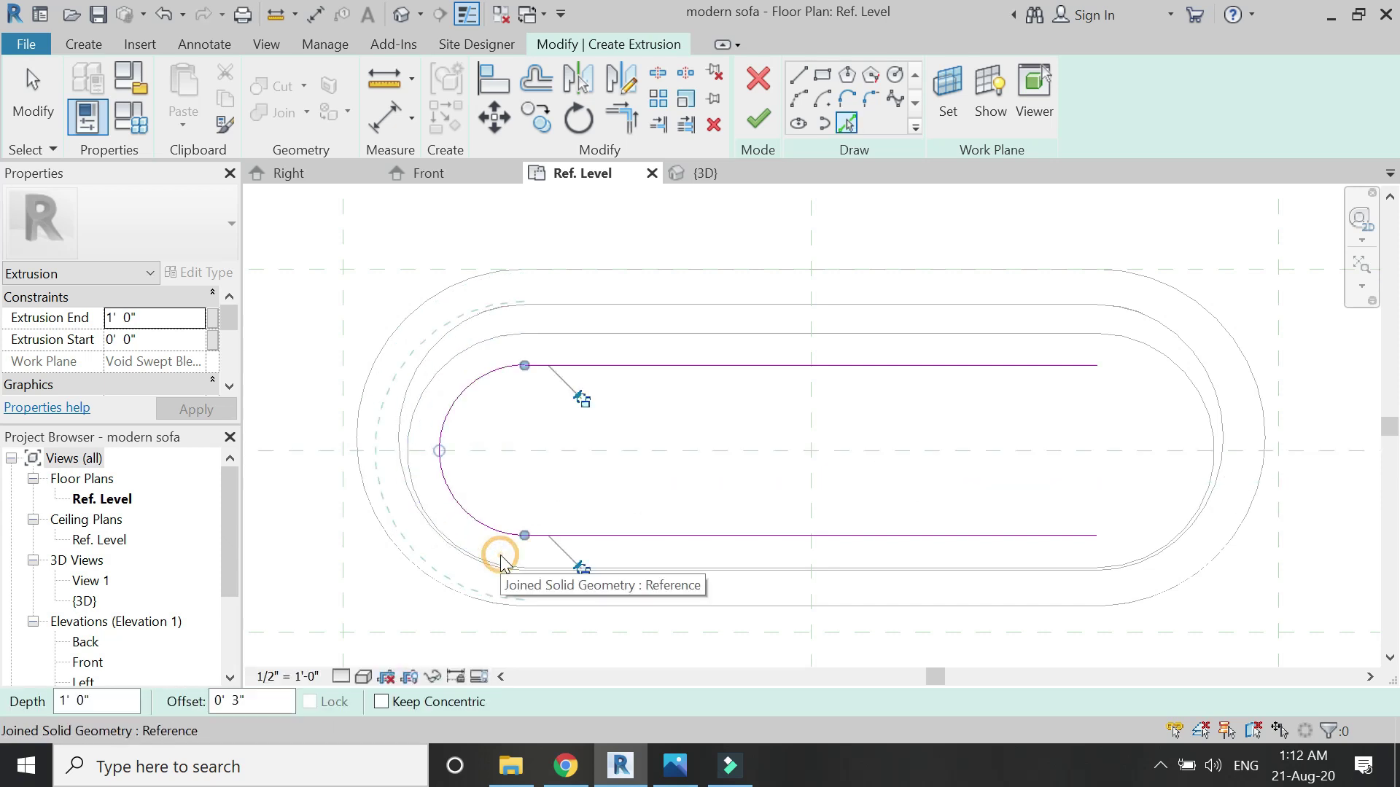
left_click(1206, 430)
left_click(758, 119)
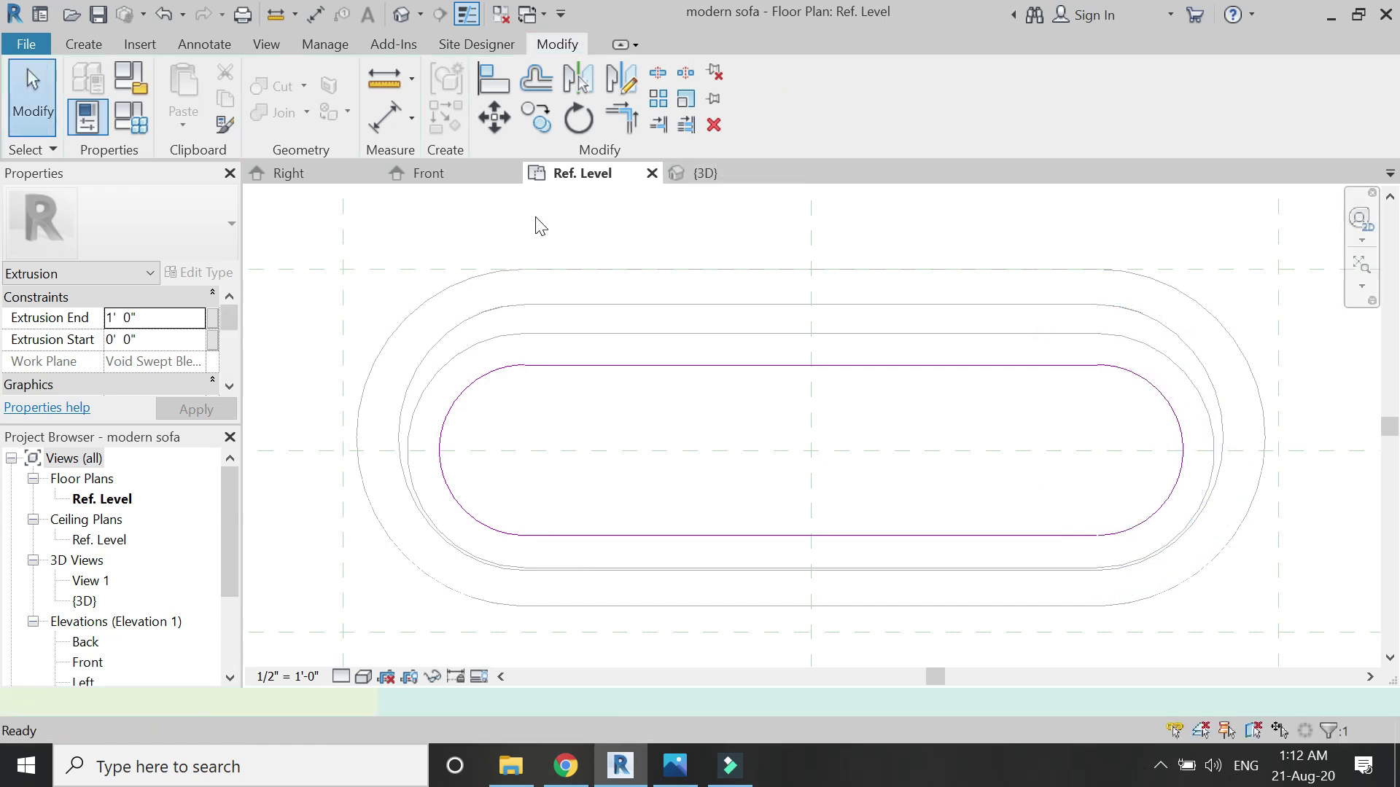
left_click(443, 173)
Step: Lower the cushion extrusion's top so the cushion is 5 1/2" tall
scroll(773, 317, "up", 3)
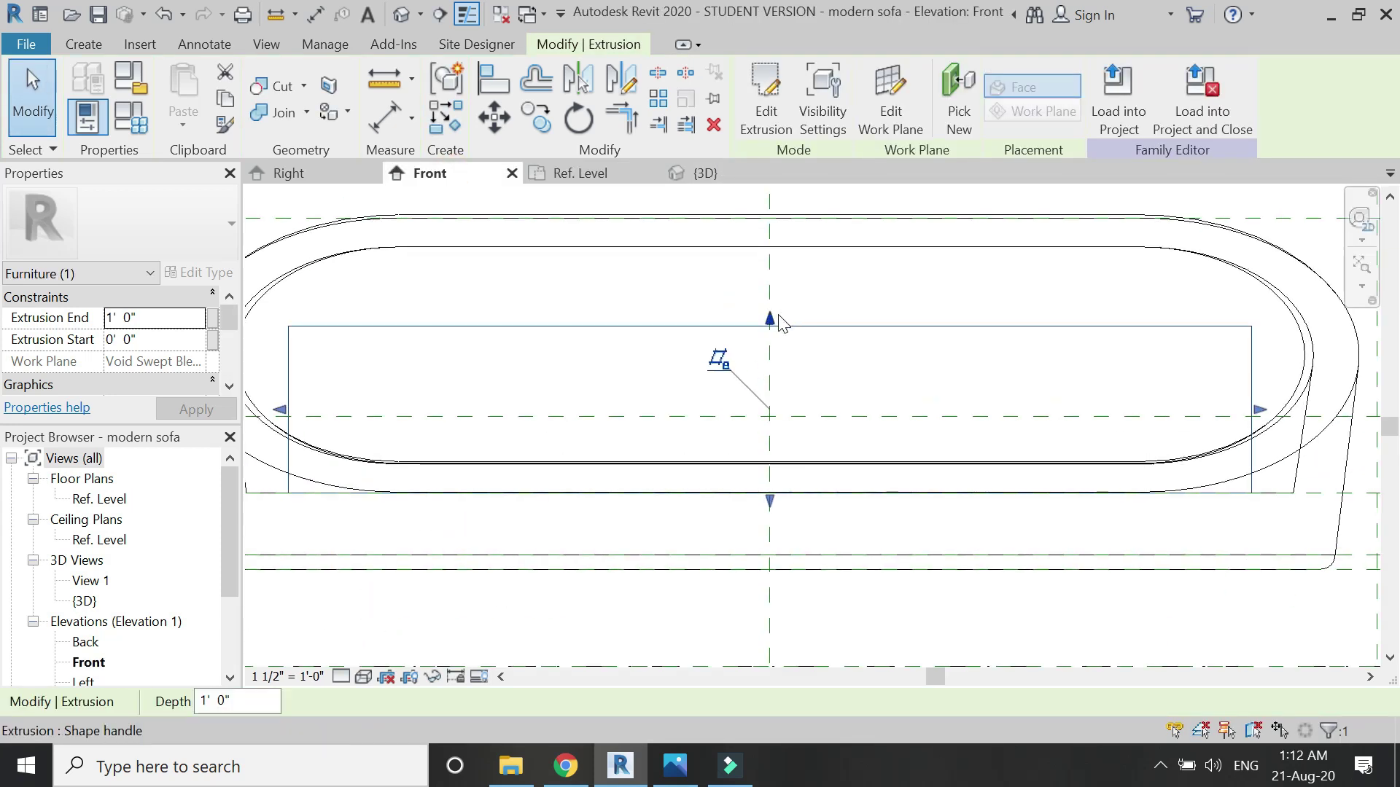
left_click_drag(759, 401, 837, 394)
scroll(737, 533, "down", 2)
key("Escape")
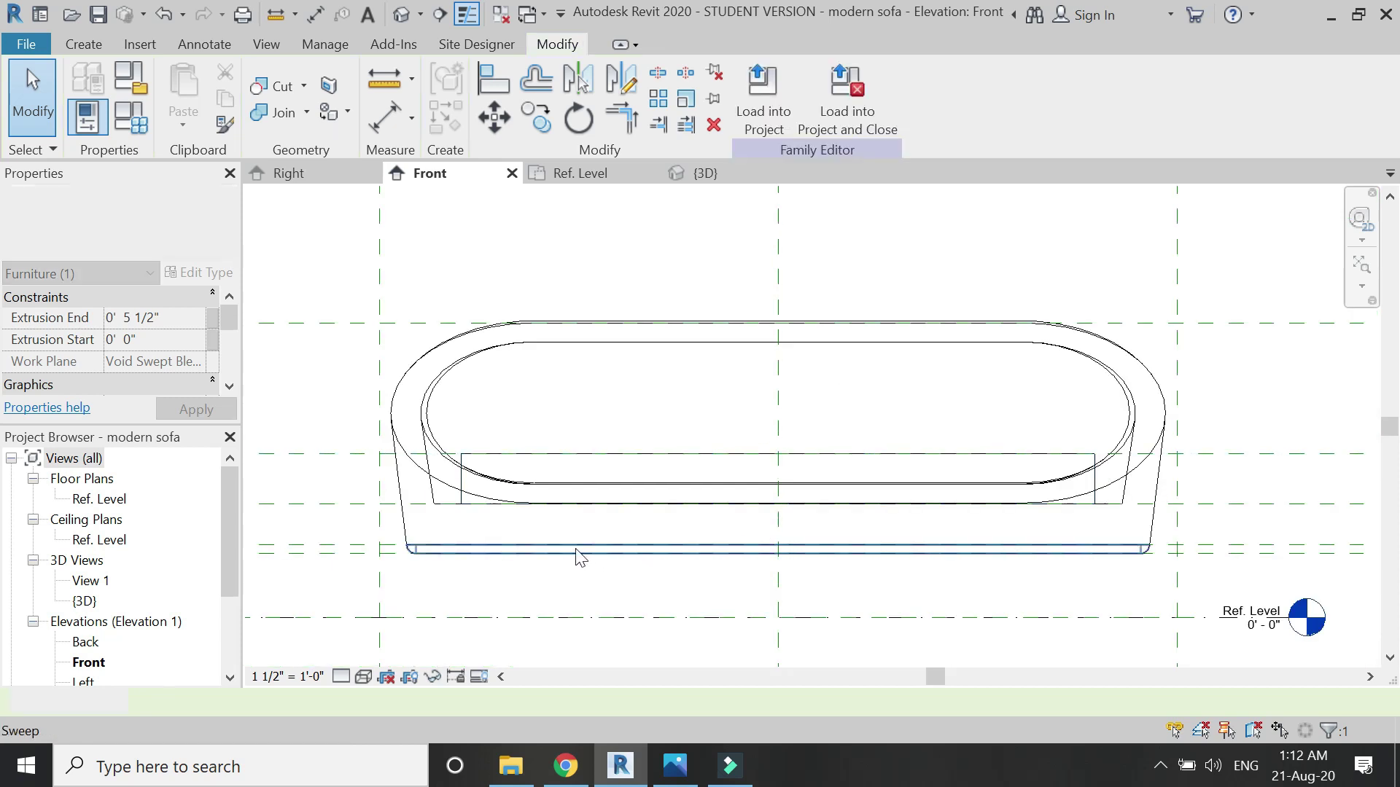
Step: Start a sweep path sketch on the Ref. Level plan with the cushion's top face as work plane
left_click(584, 175)
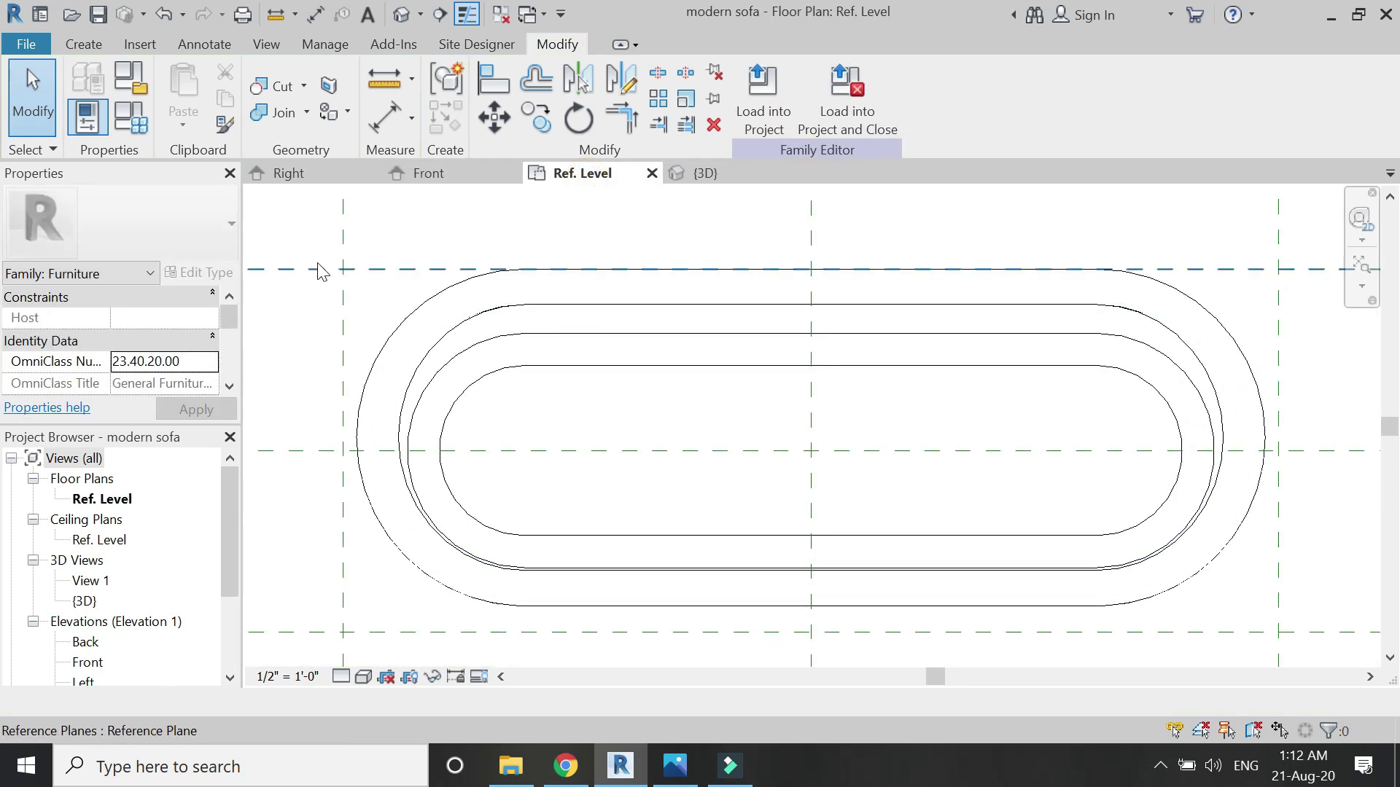
left_click(83, 45)
left_click(1013, 77)
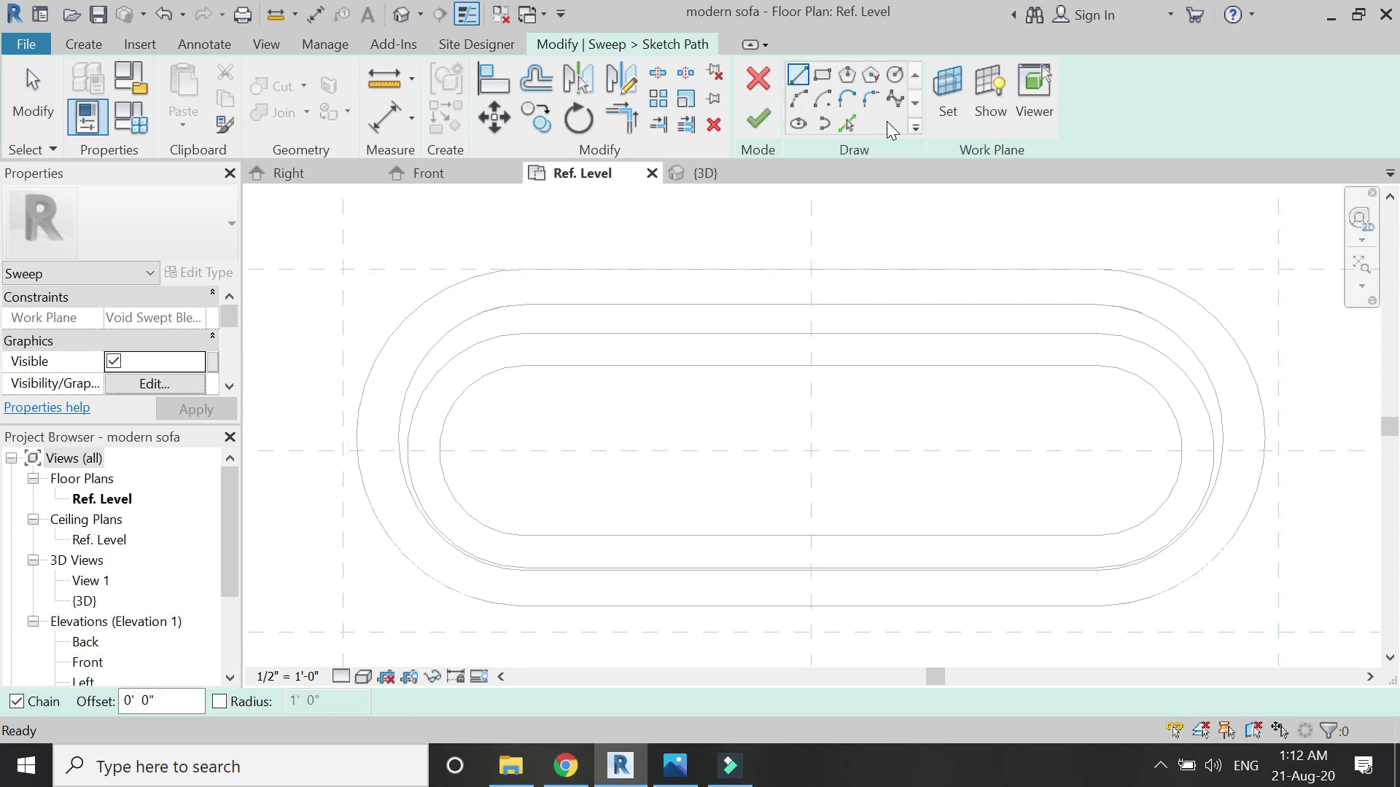
left_click(948, 93)
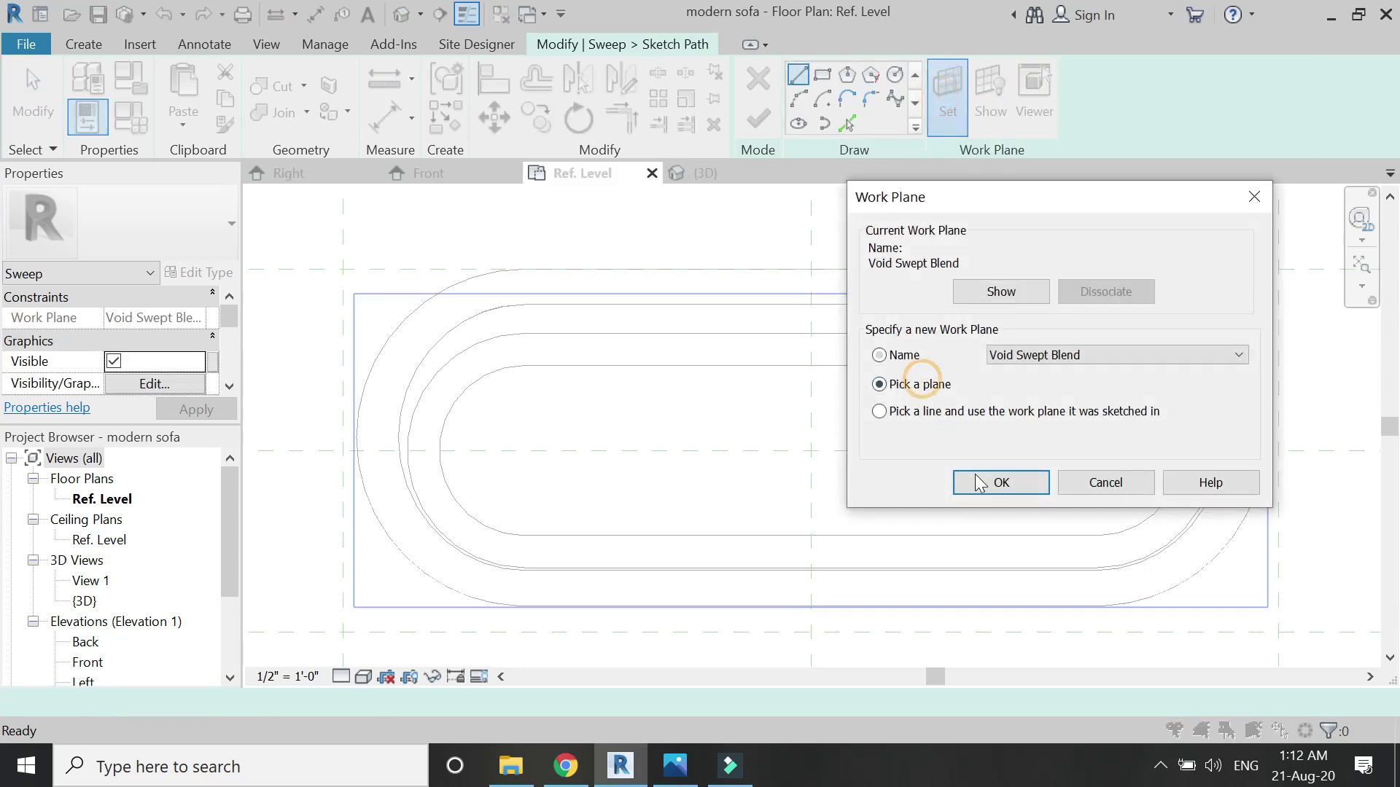
left_click(980, 483)
left_click(889, 365)
Step: Pick the cushion's two straight edges and rounded end as the sweep path and finish it
left_click(846, 124)
left_click(575, 368)
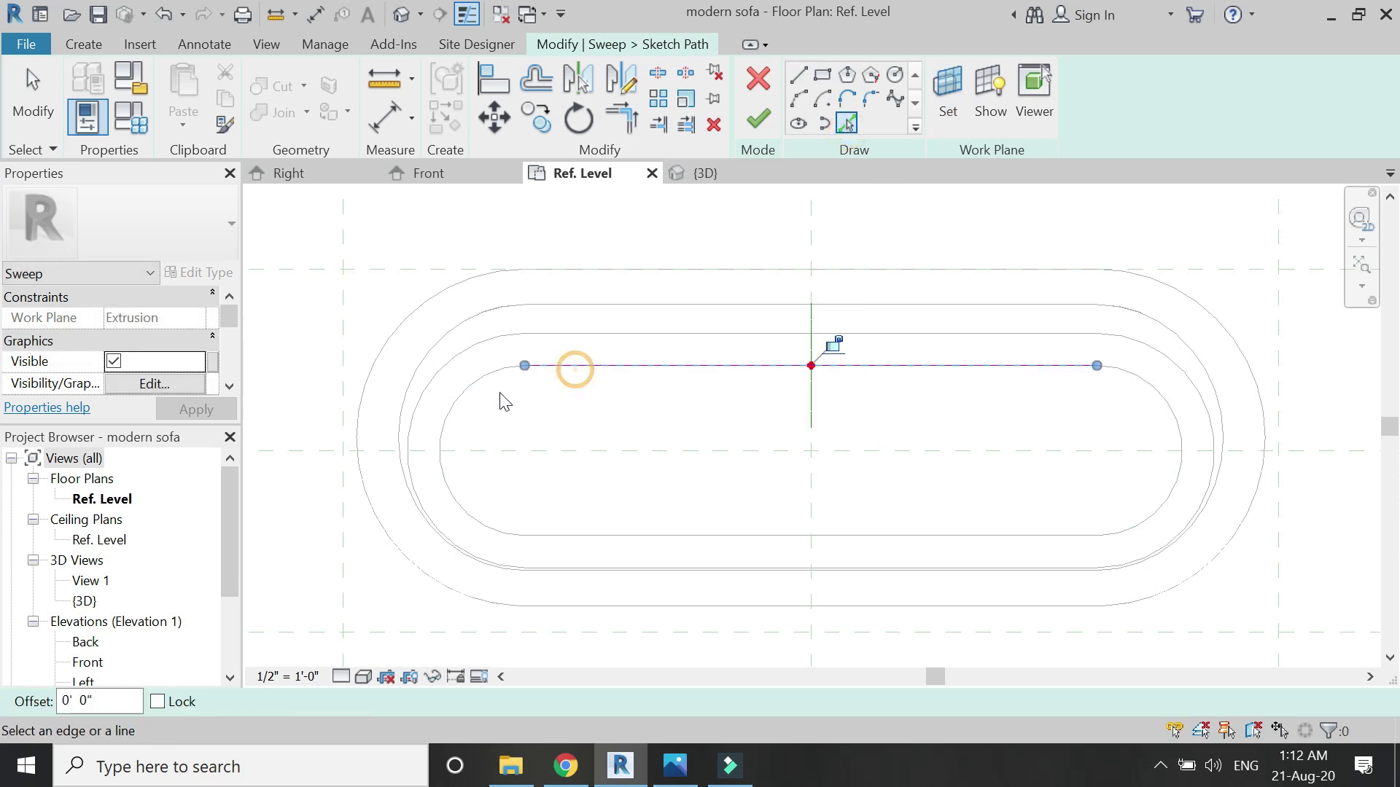
left_click(631, 535)
left_click(1155, 500)
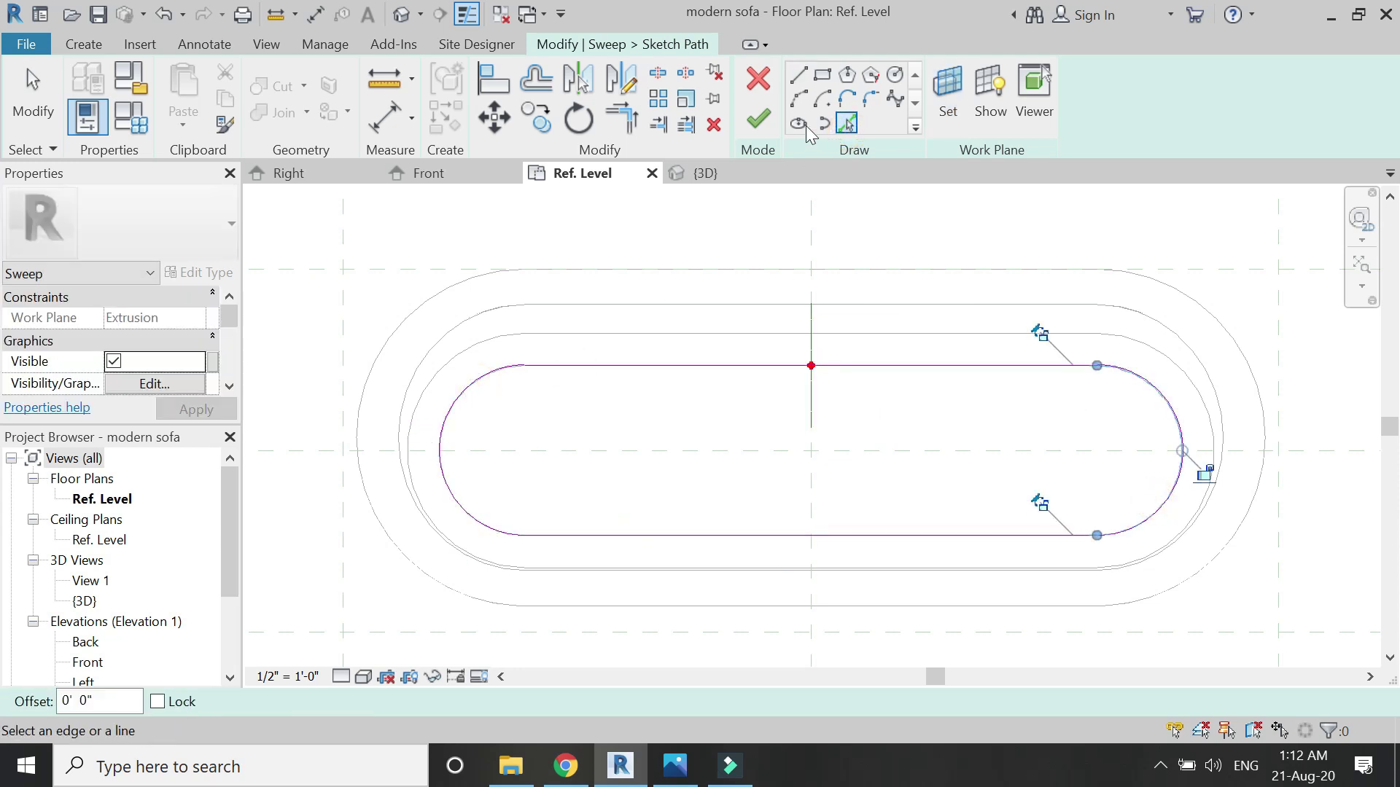
left_click(751, 129)
left_click(321, 172)
scroll(952, 341, "up", 2)
Step: Draw a start-end-radius arc as the sweep profile from the path's reference point
left_click(1143, 124)
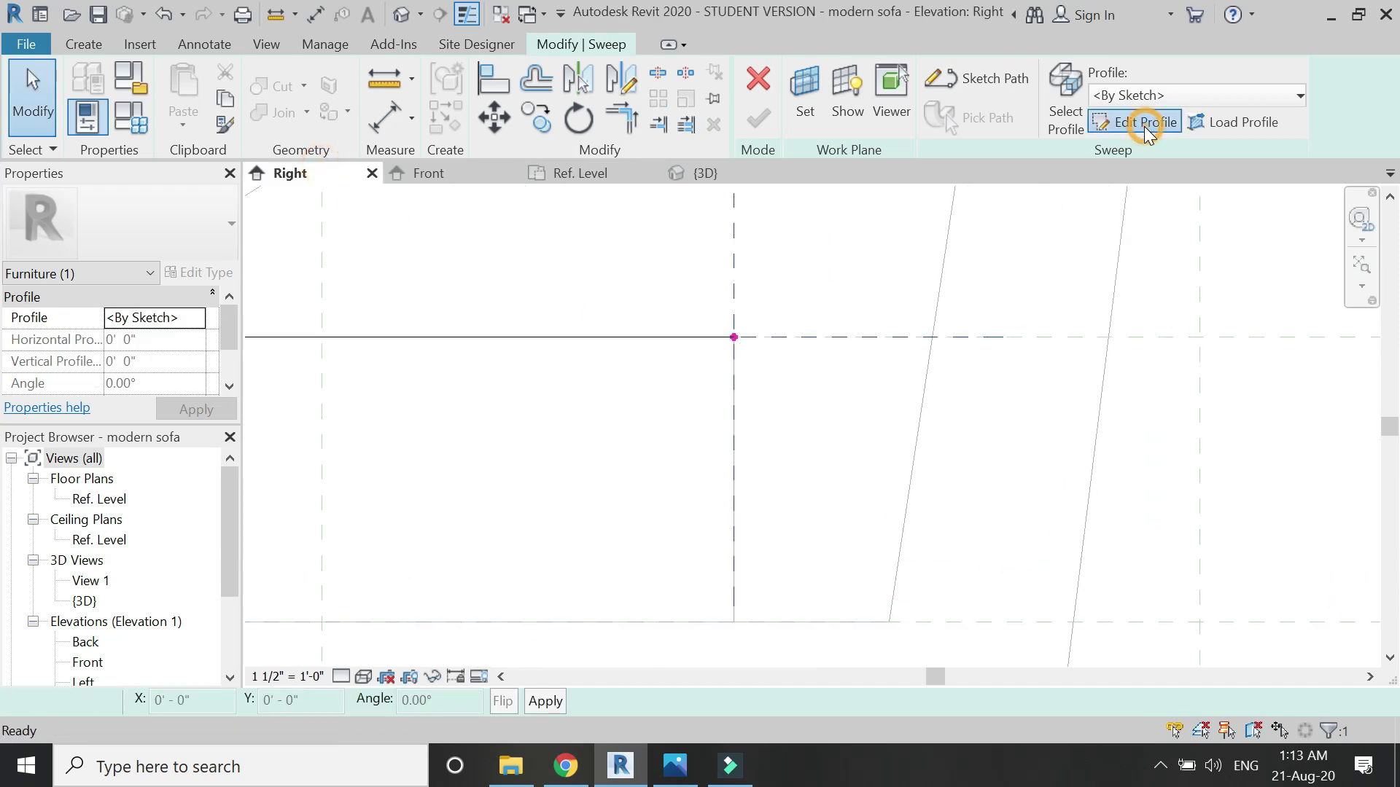
left_click(804, 108)
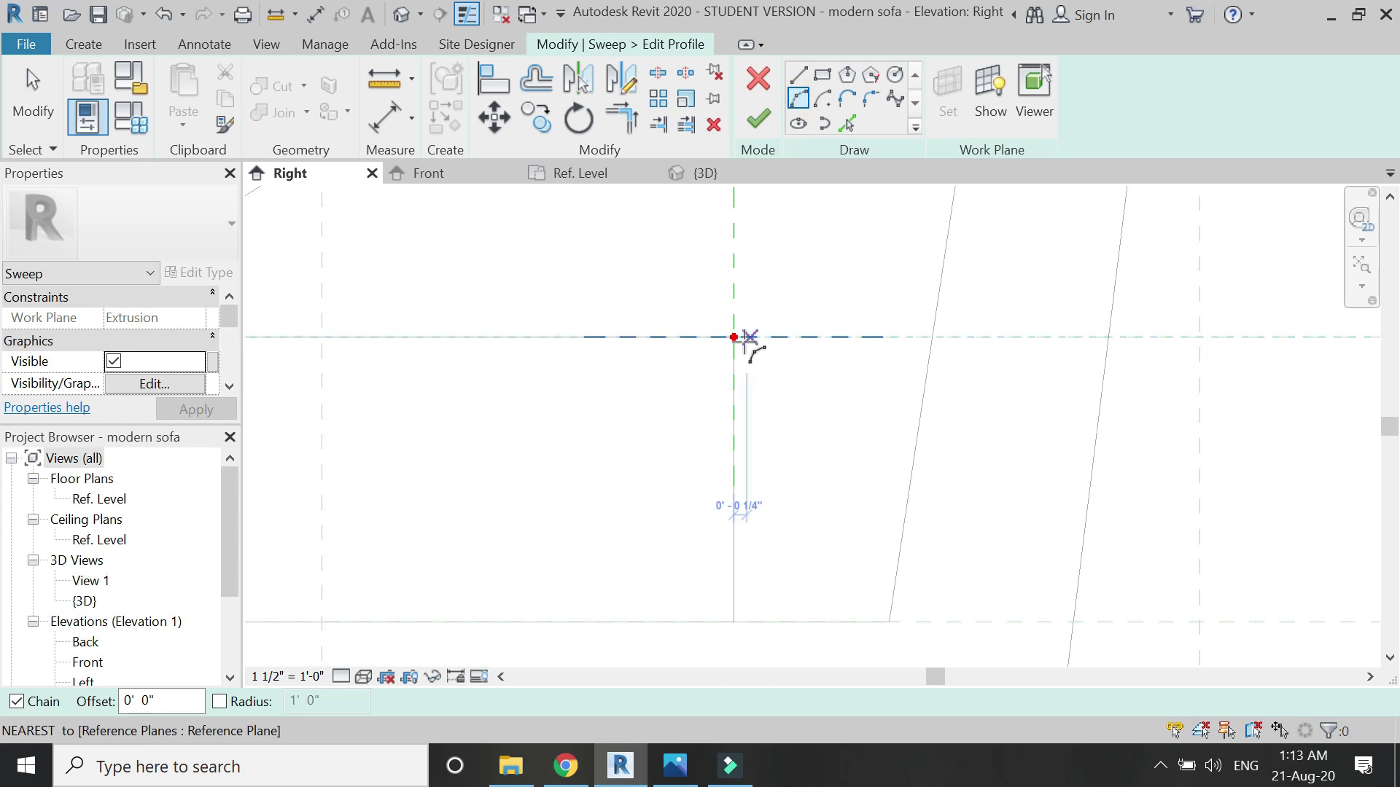
left_click(734, 338)
left_click(906, 508)
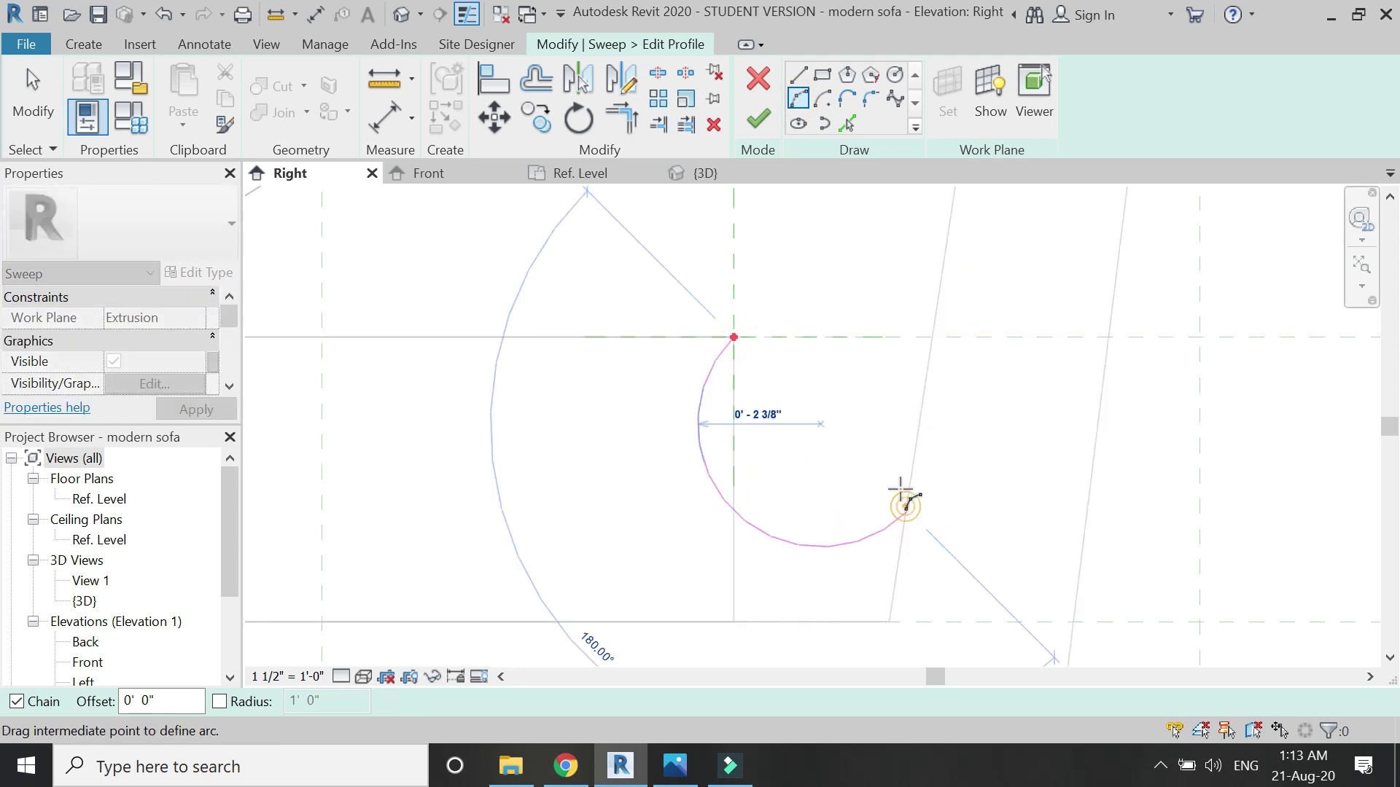
left_click(885, 416)
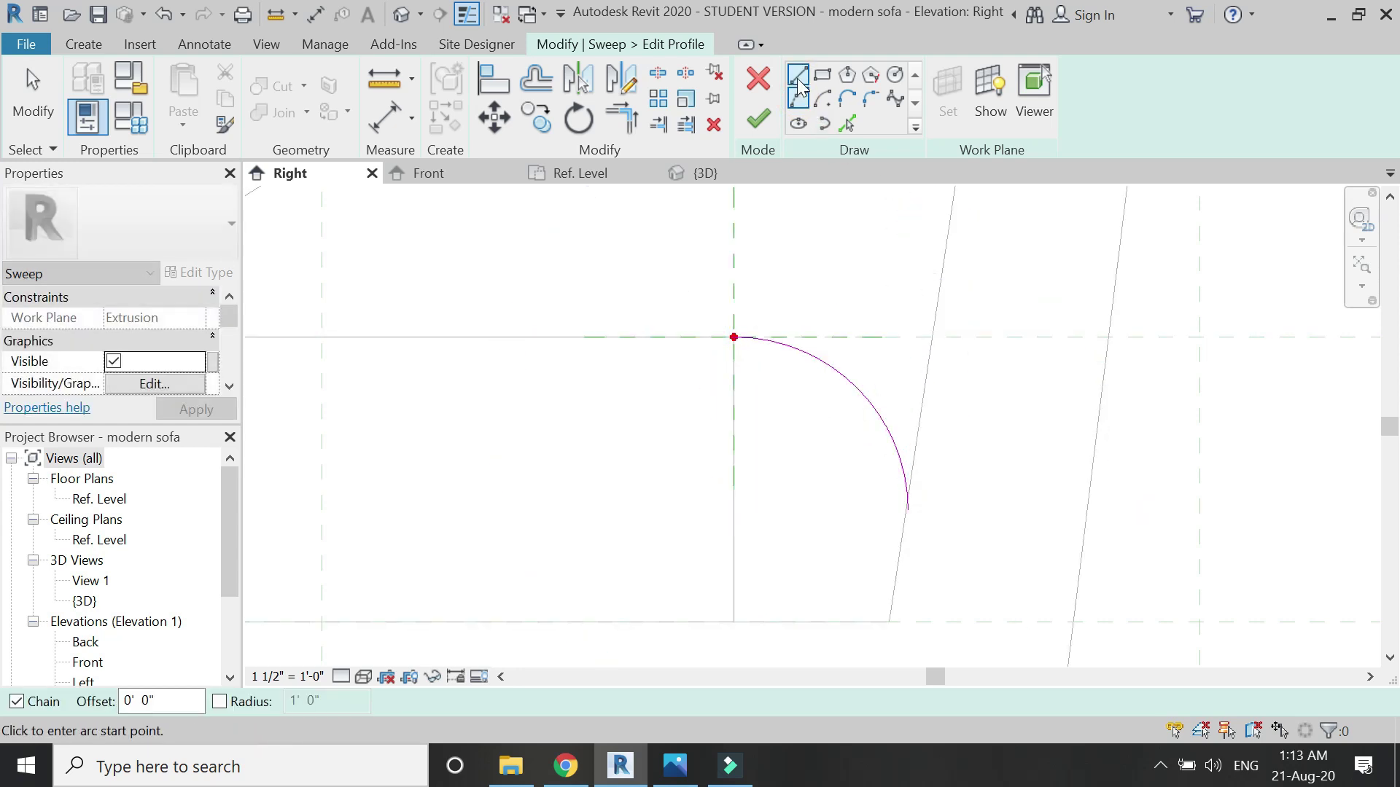
Step: Close the quarter-round profile with vertical and horizontal lines back to the arc's end
key("l")
key("i")
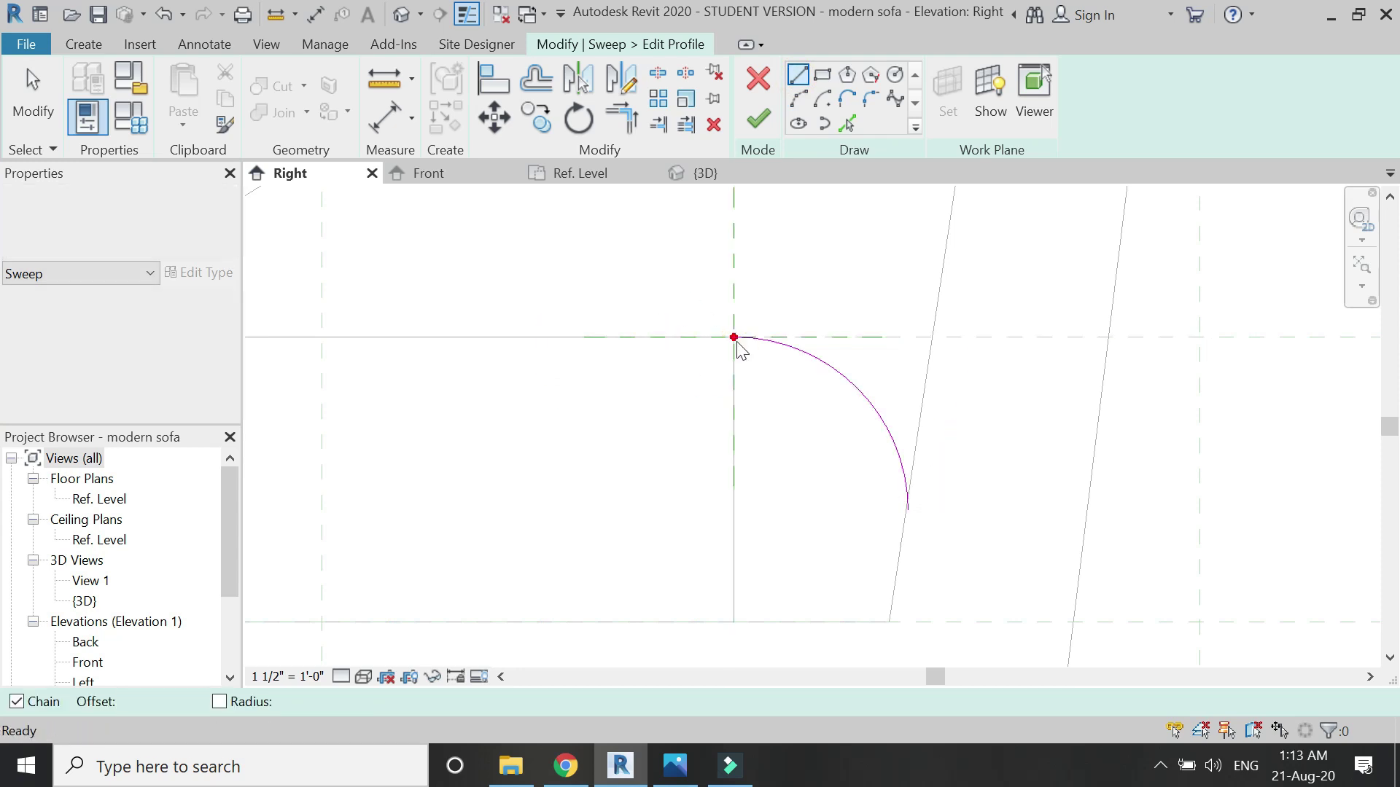
left_click(734, 338)
left_click(733, 620)
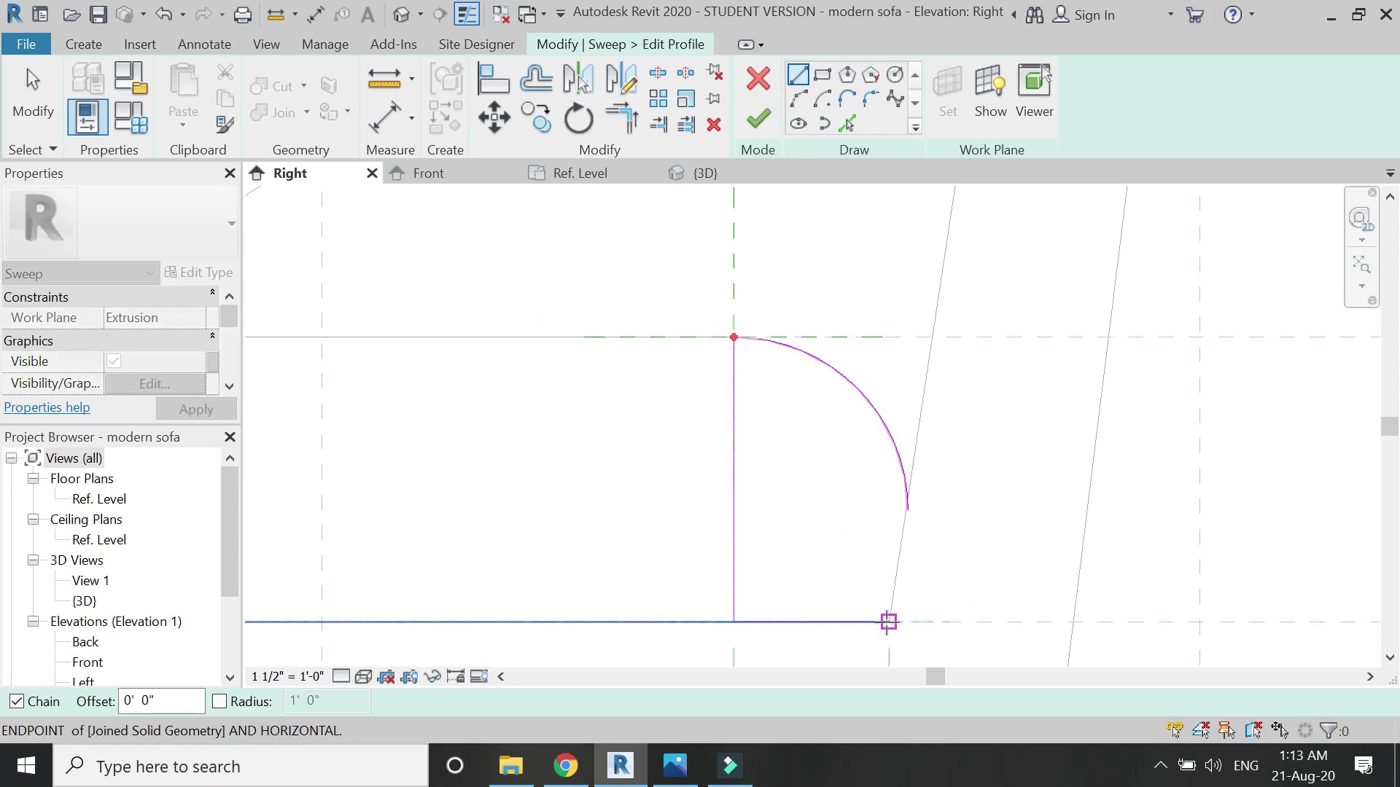
left_click(886, 619)
scroll(906, 509, "up", 4)
scroll(906, 490, "up", 2)
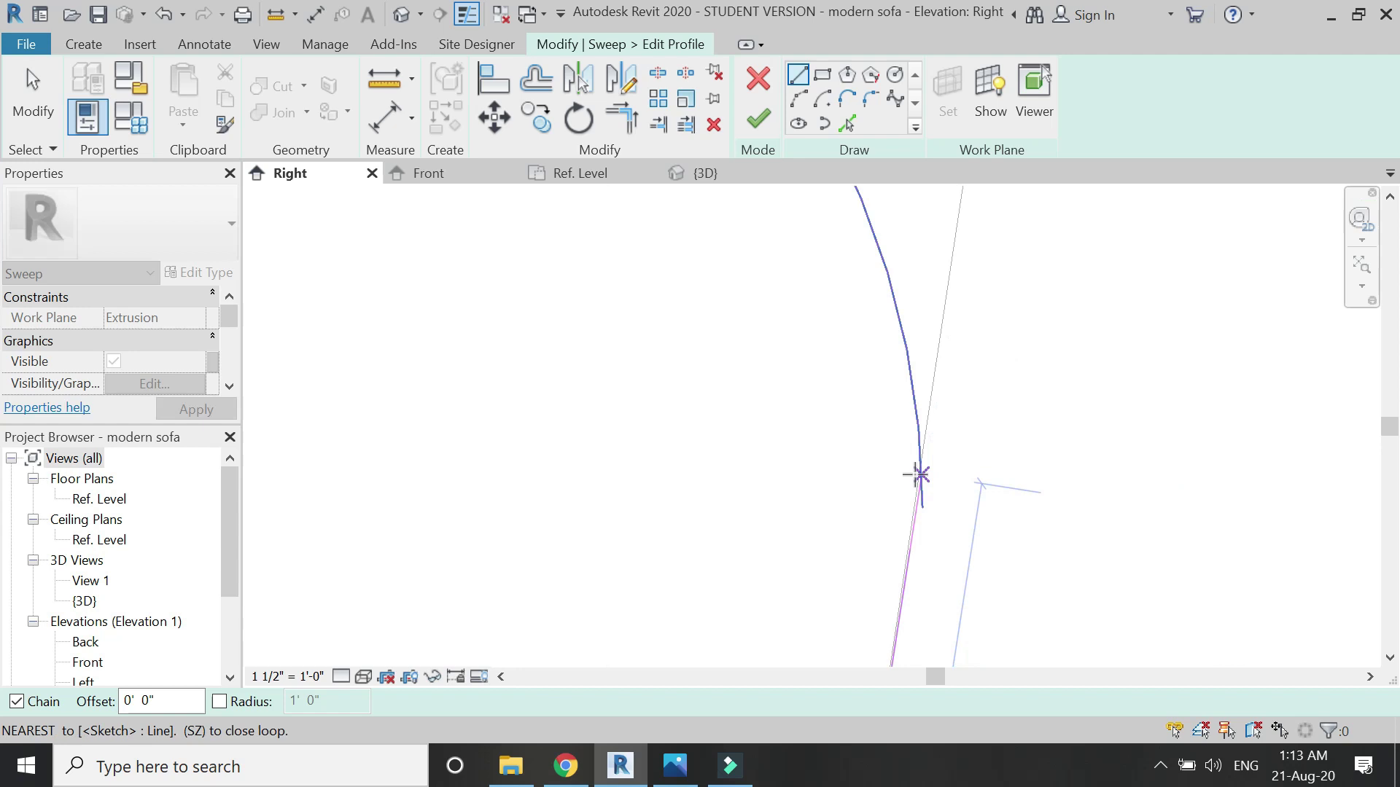
left_click(918, 458)
scroll(941, 452, "down", 5)
key("Escape")
key("Escape")
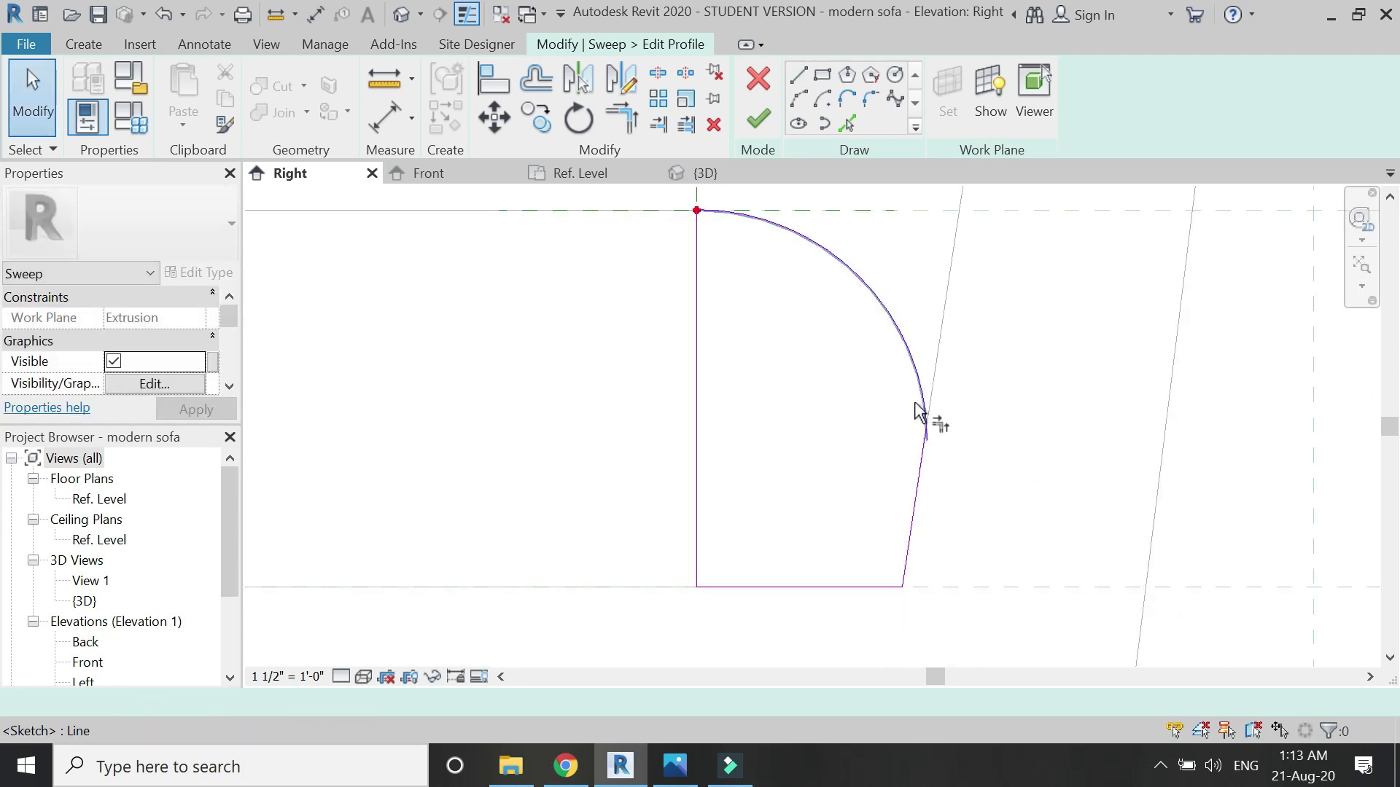
Step: Trim the profile corners, then finish the profile and the cushion sweep
key("t")
key("r")
scroll(926, 482, "down", 2)
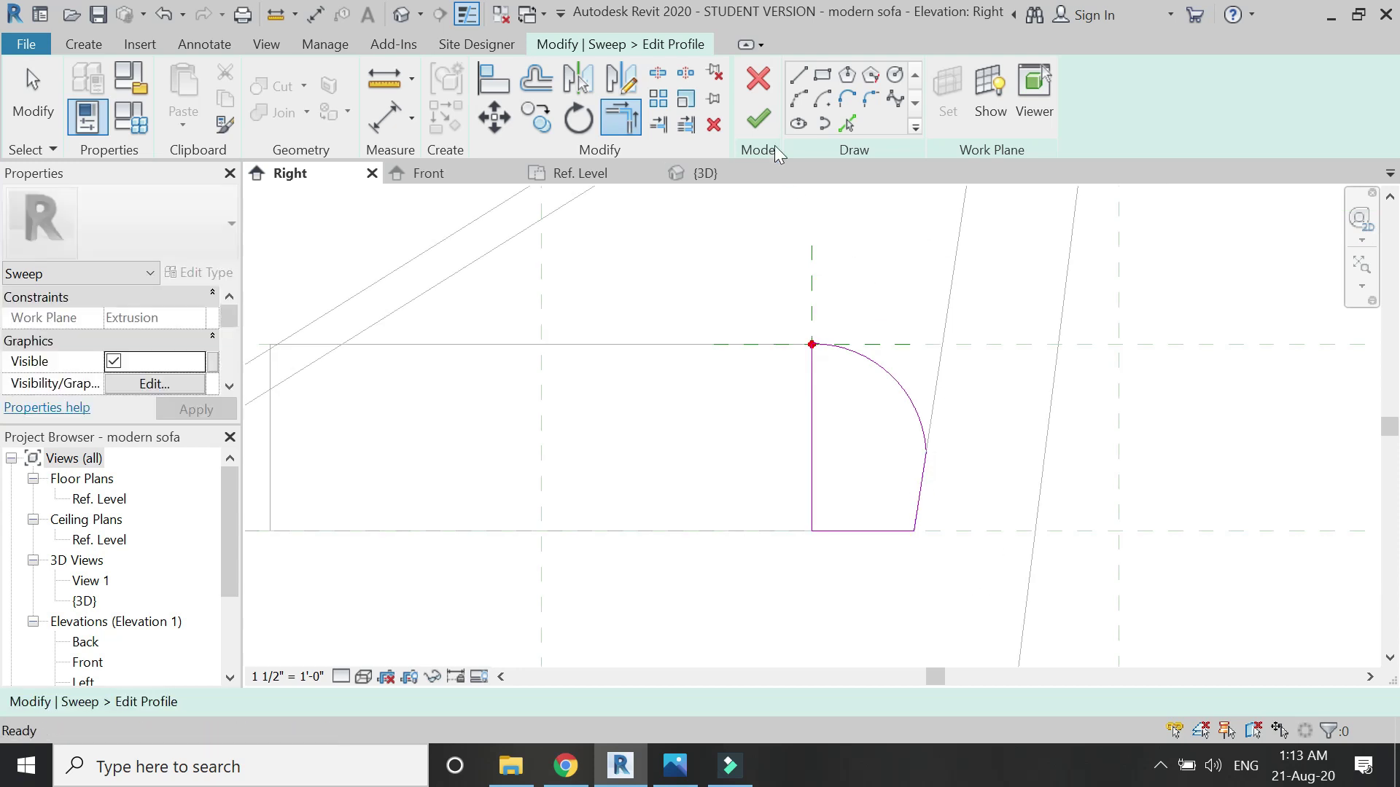
left_click(759, 120)
left_click(759, 120)
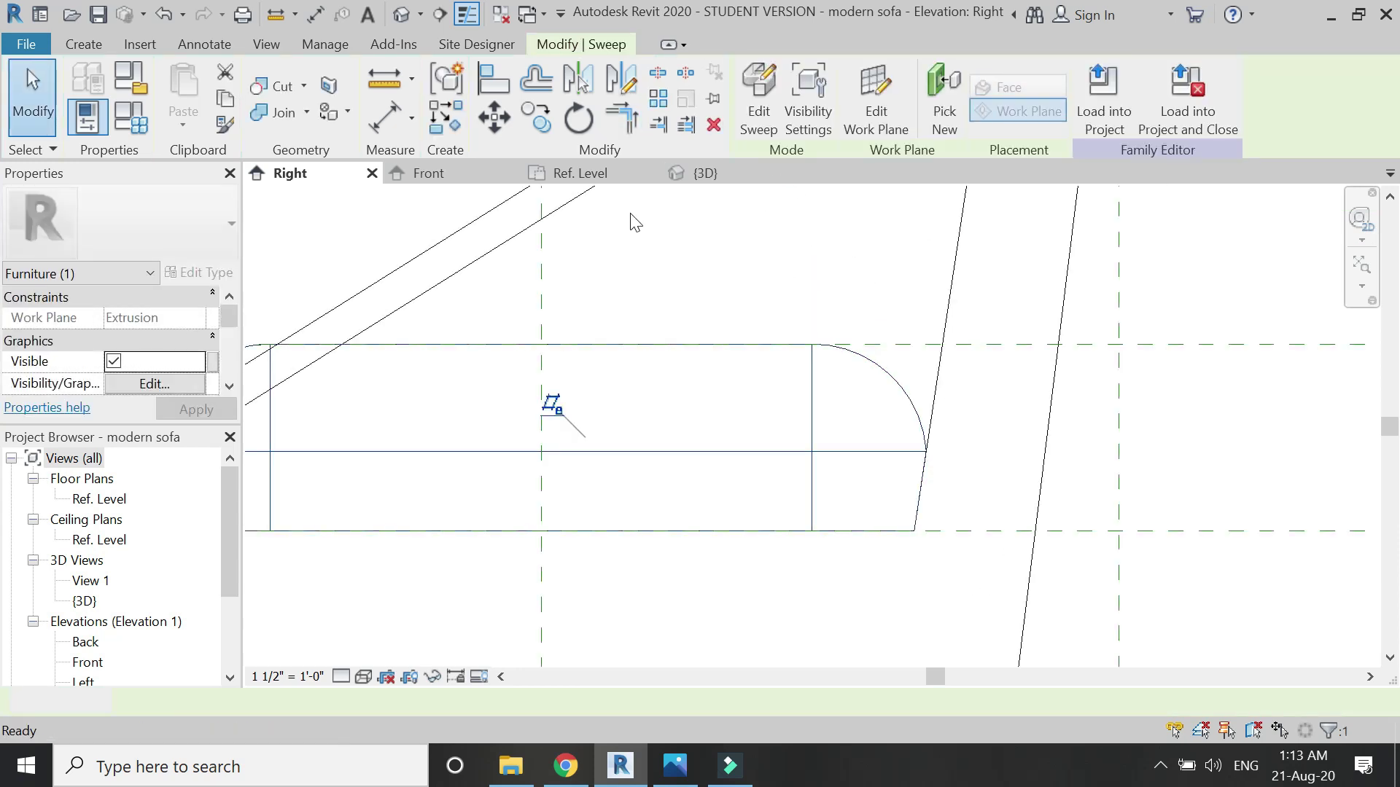
left_click(696, 173)
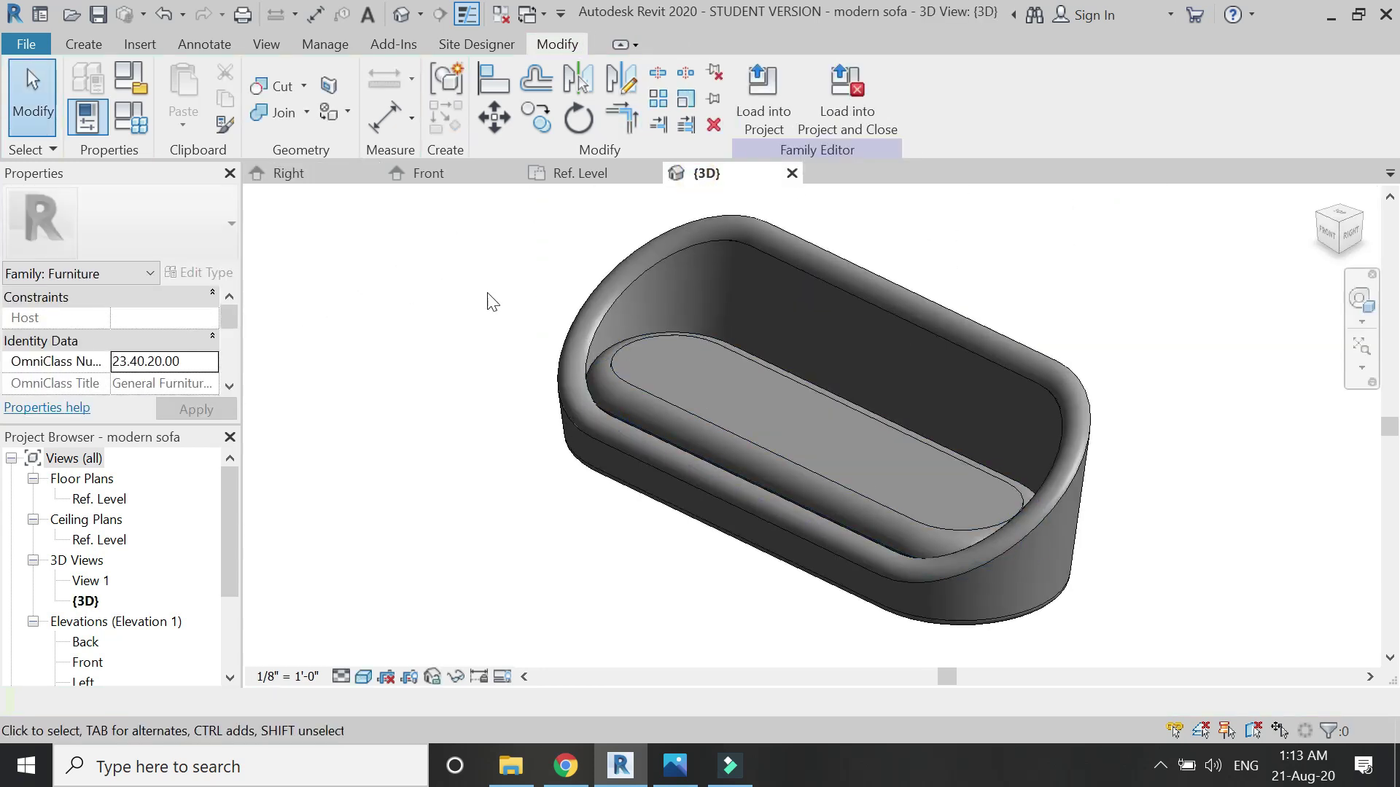
Step: Inspect the rounded cushion in 3D, cancel the join, and return to the Ref. Level plan
scroll(625, 372, "up", 2)
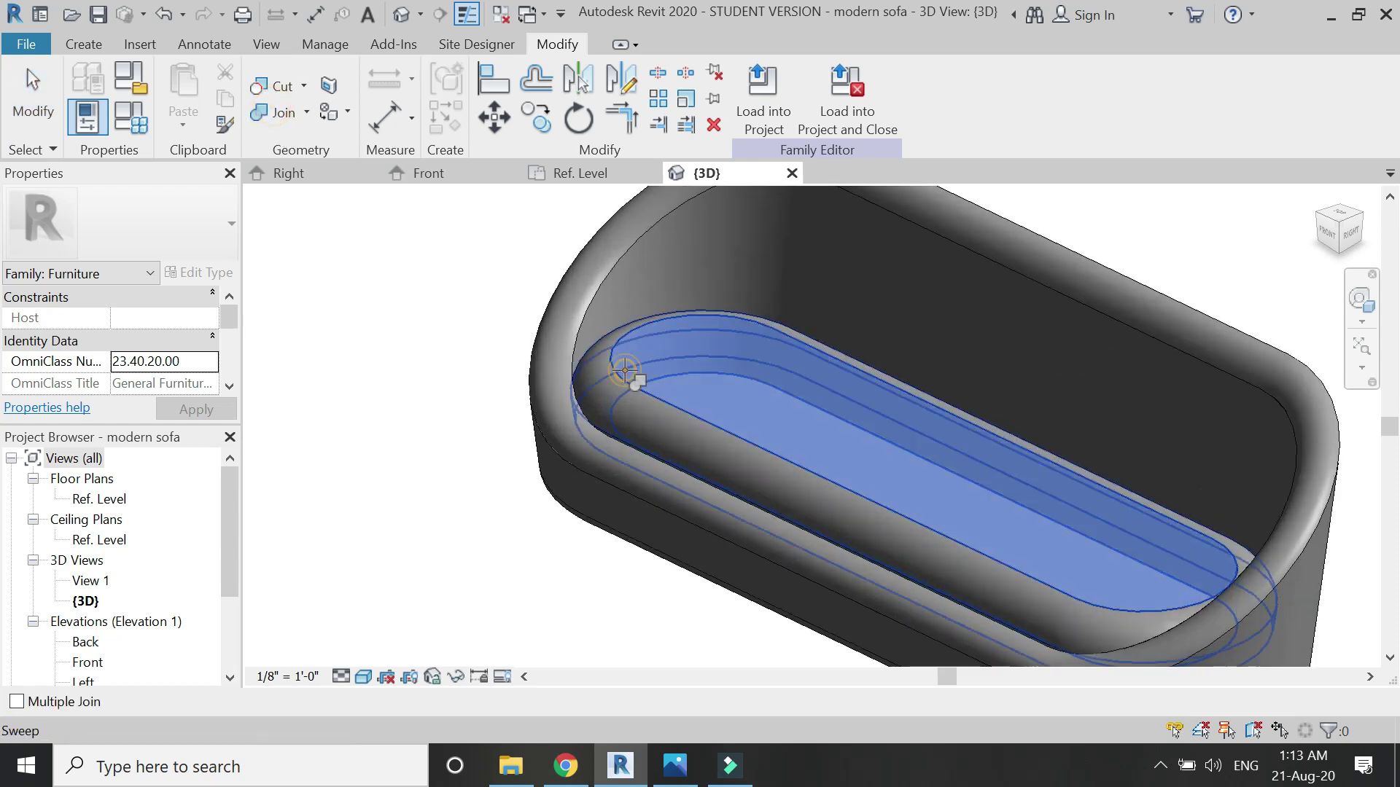
scroll(539, 394, "down", 5)
key("Escape")
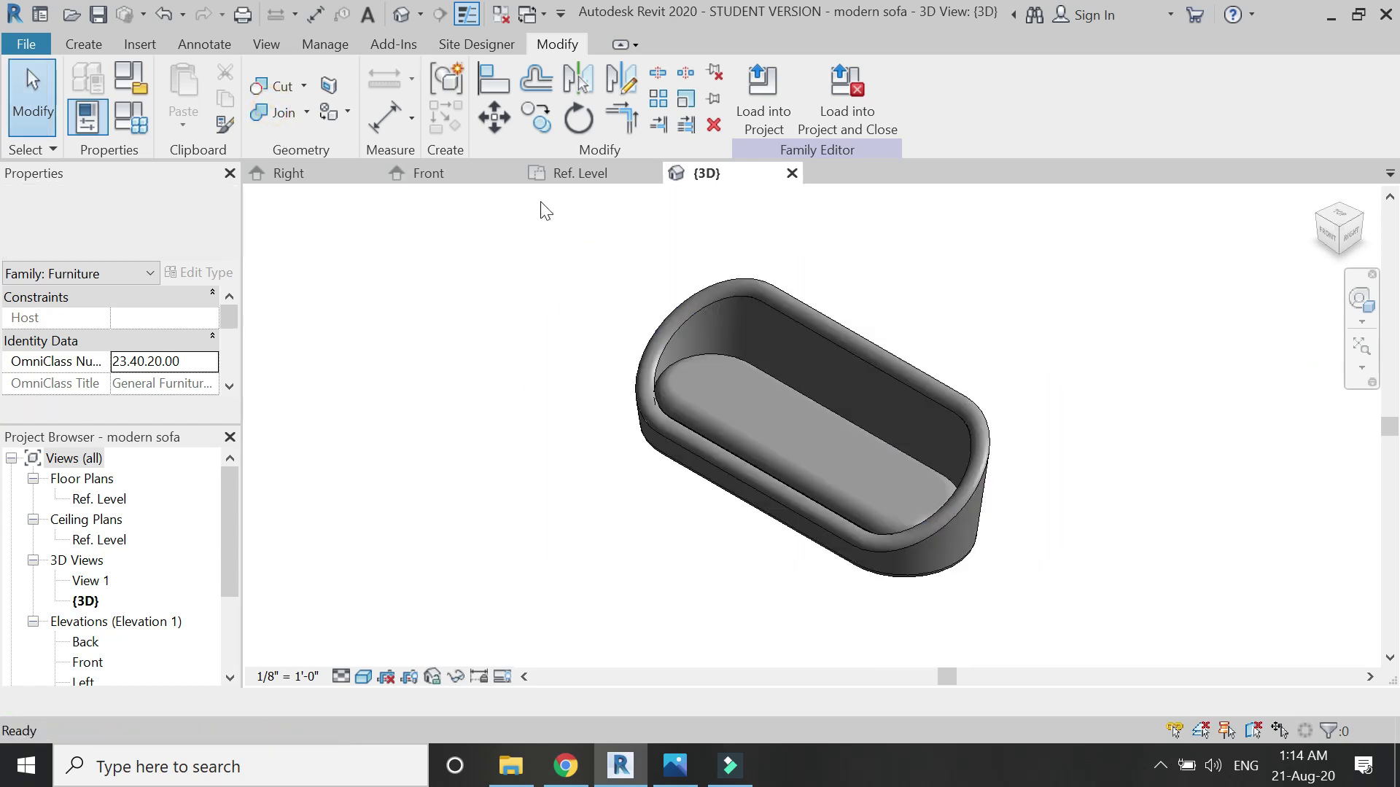
left_click(556, 175)
scroll(550, 414, "down", 2)
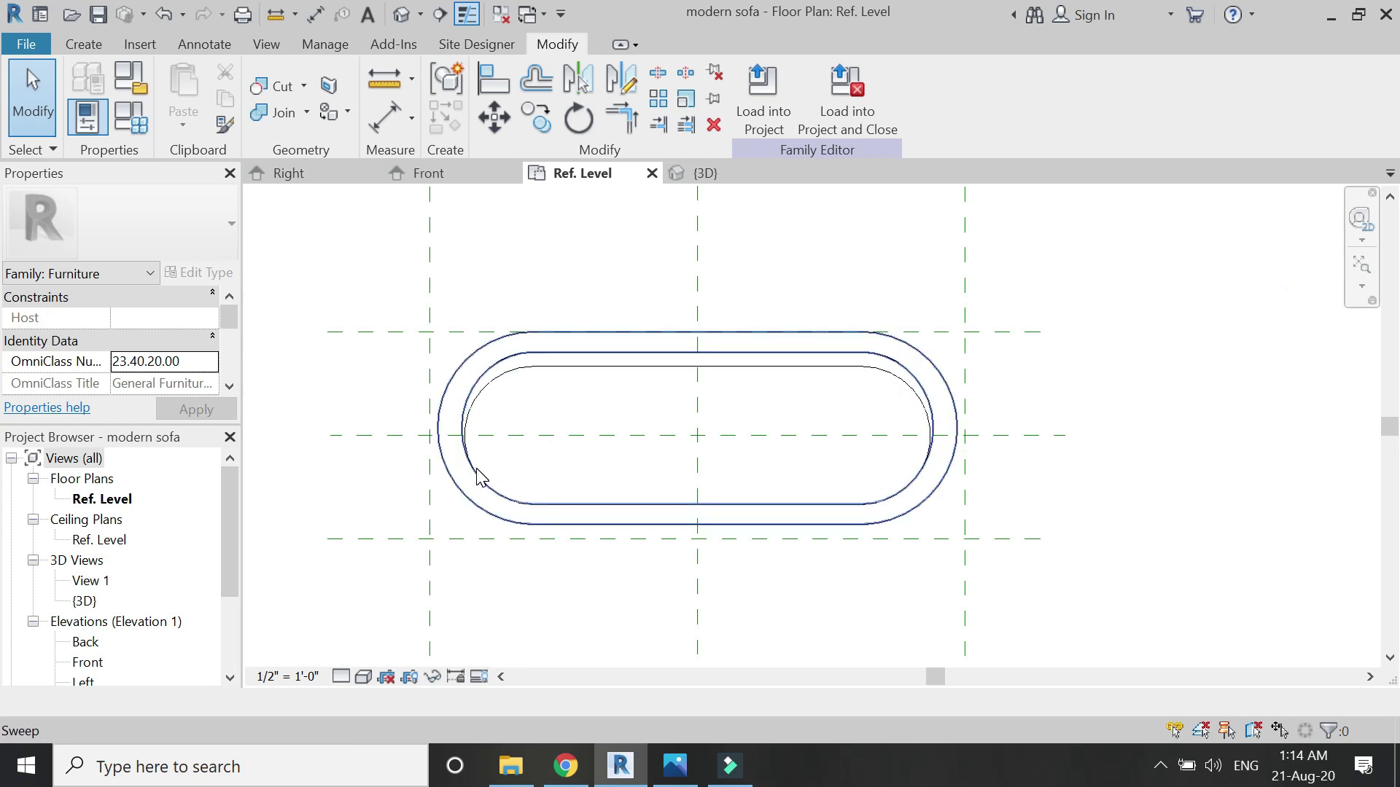
scroll(551, 392, "up", 1)
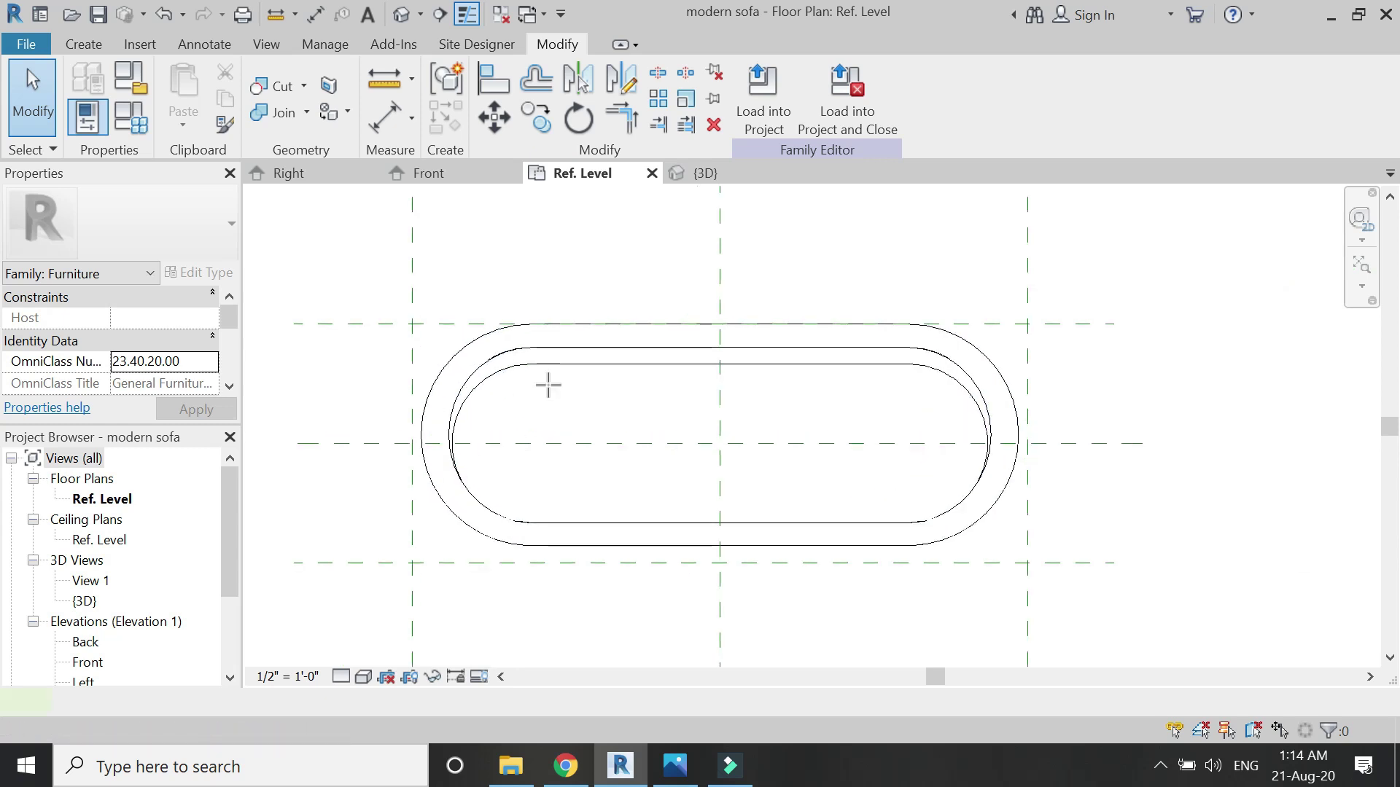
scroll(548, 385, "down", 1)
Step: Draw a vertical reference plane with RP and copy it to the other side
key("r")
key("p")
left_click(503, 597)
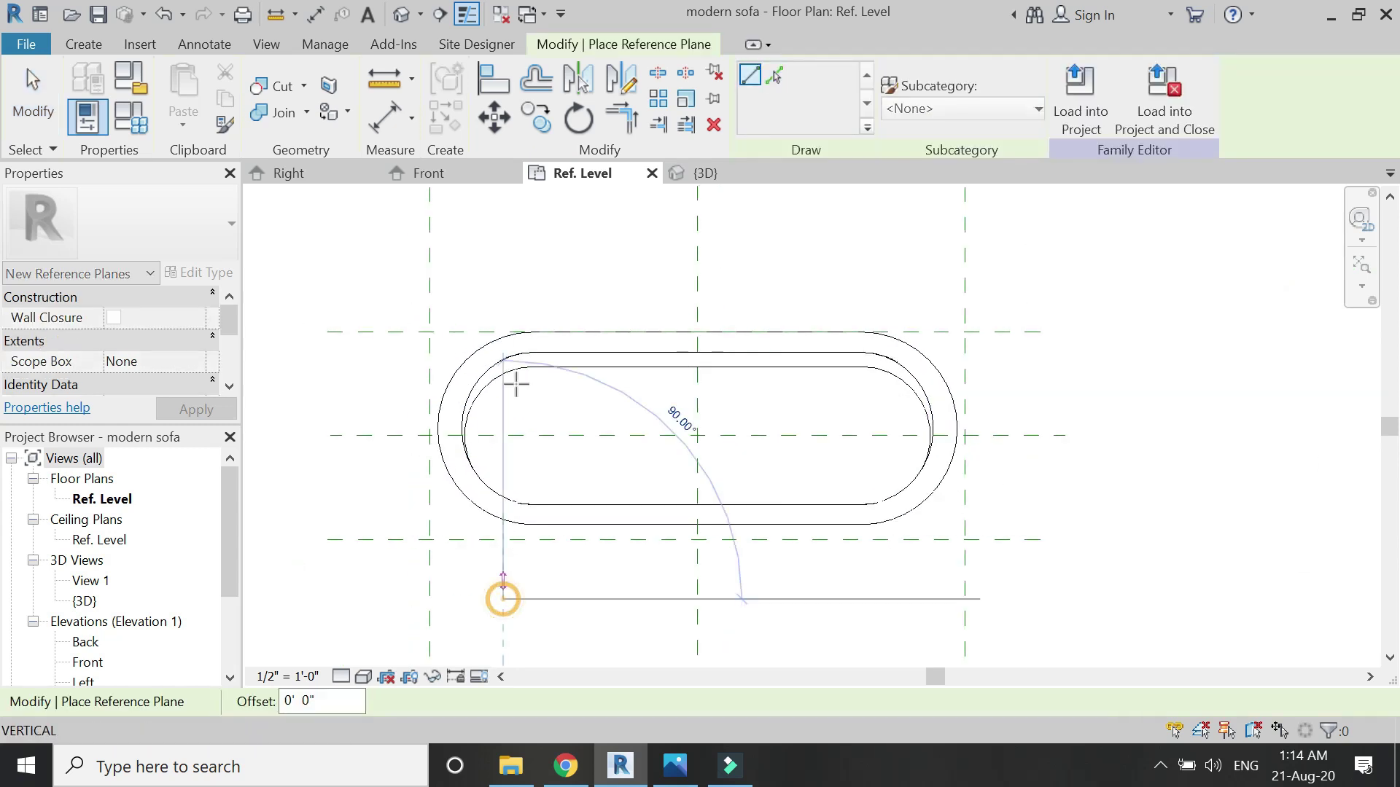
left_click(501, 250)
key("Escape")
scroll(531, 491, "up", 1)
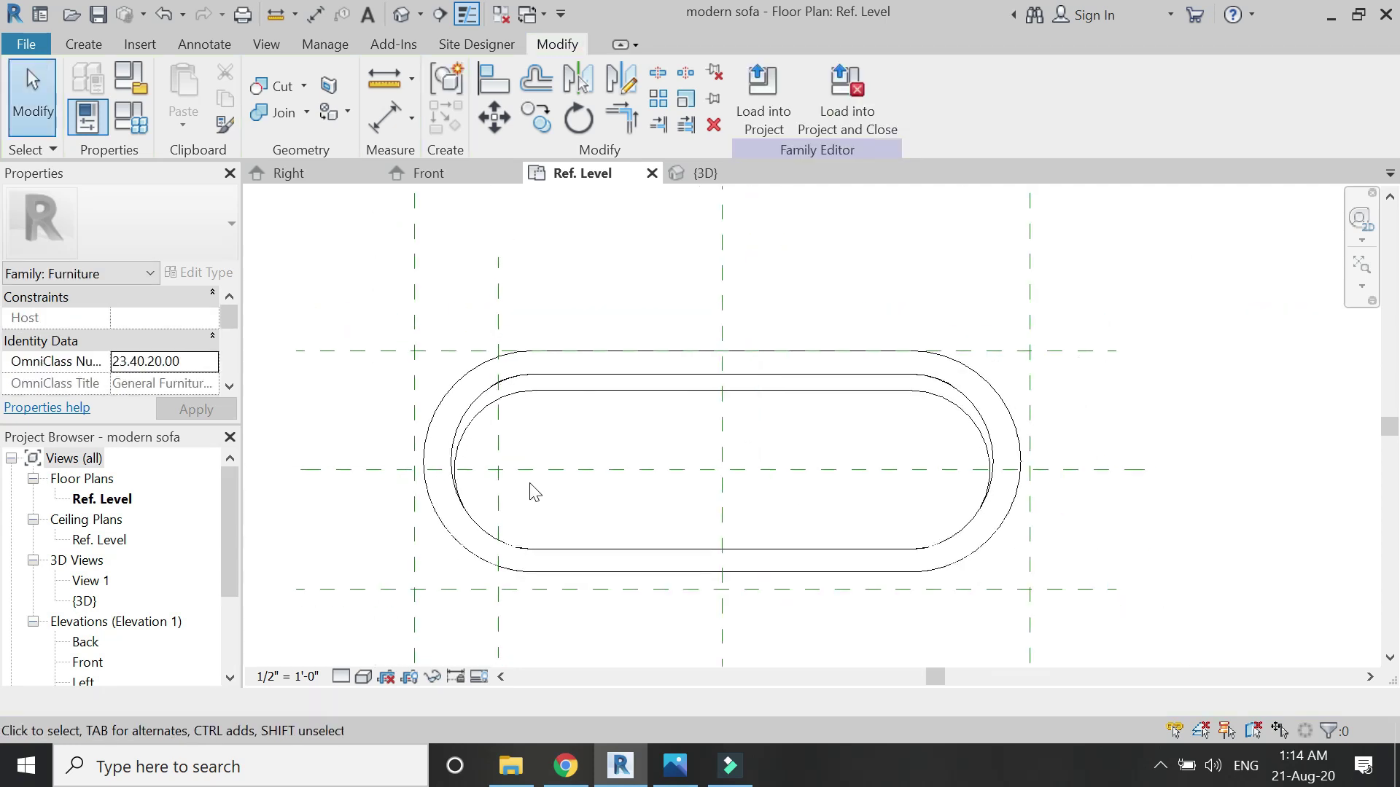
left_click(499, 491)
left_click_drag(500, 490, 533, 503, "ctrl")
Step: Draw a horizontal reference plane across the sofa from left to right
key("Escape")
scroll(415, 584, "up", 1)
key("r")
key("p")
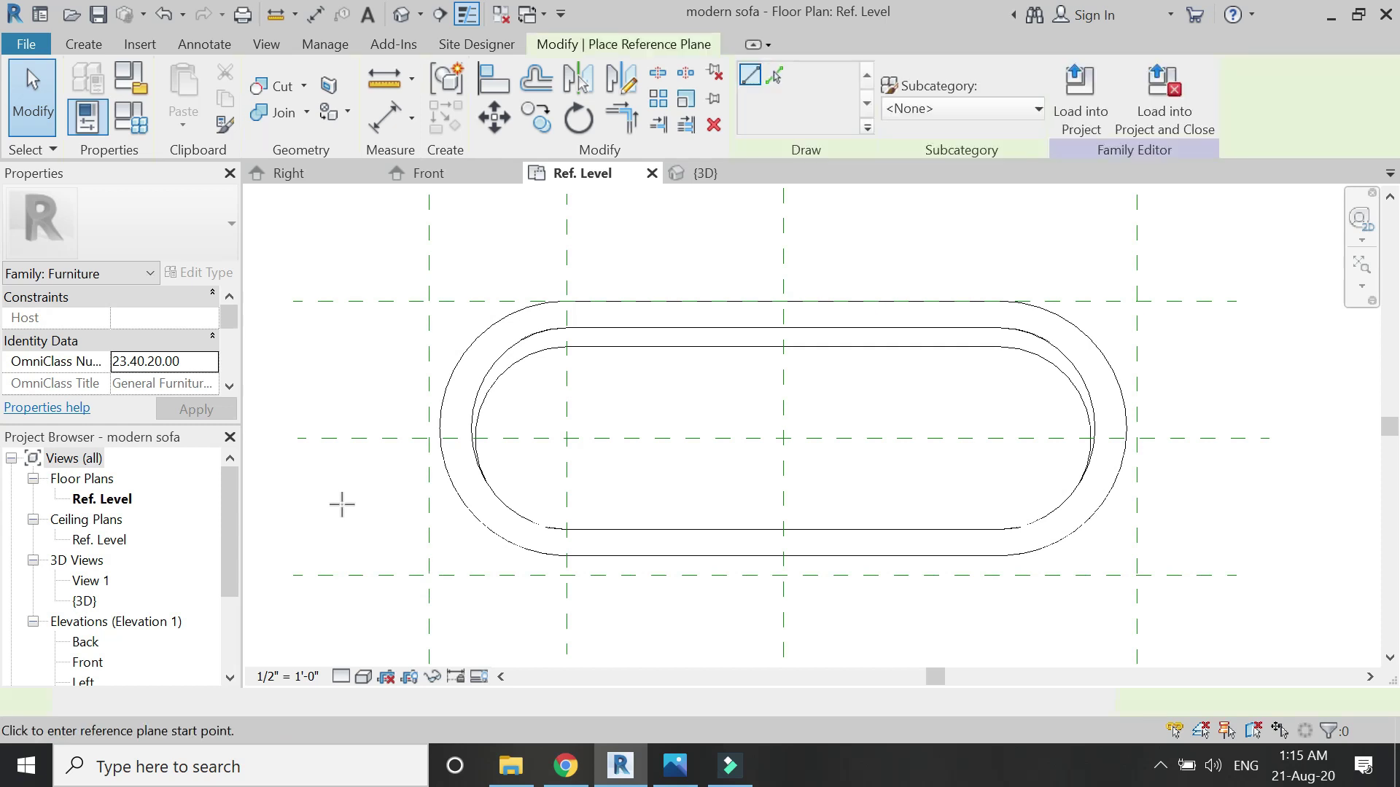
left_click(297, 512)
left_click(1191, 511)
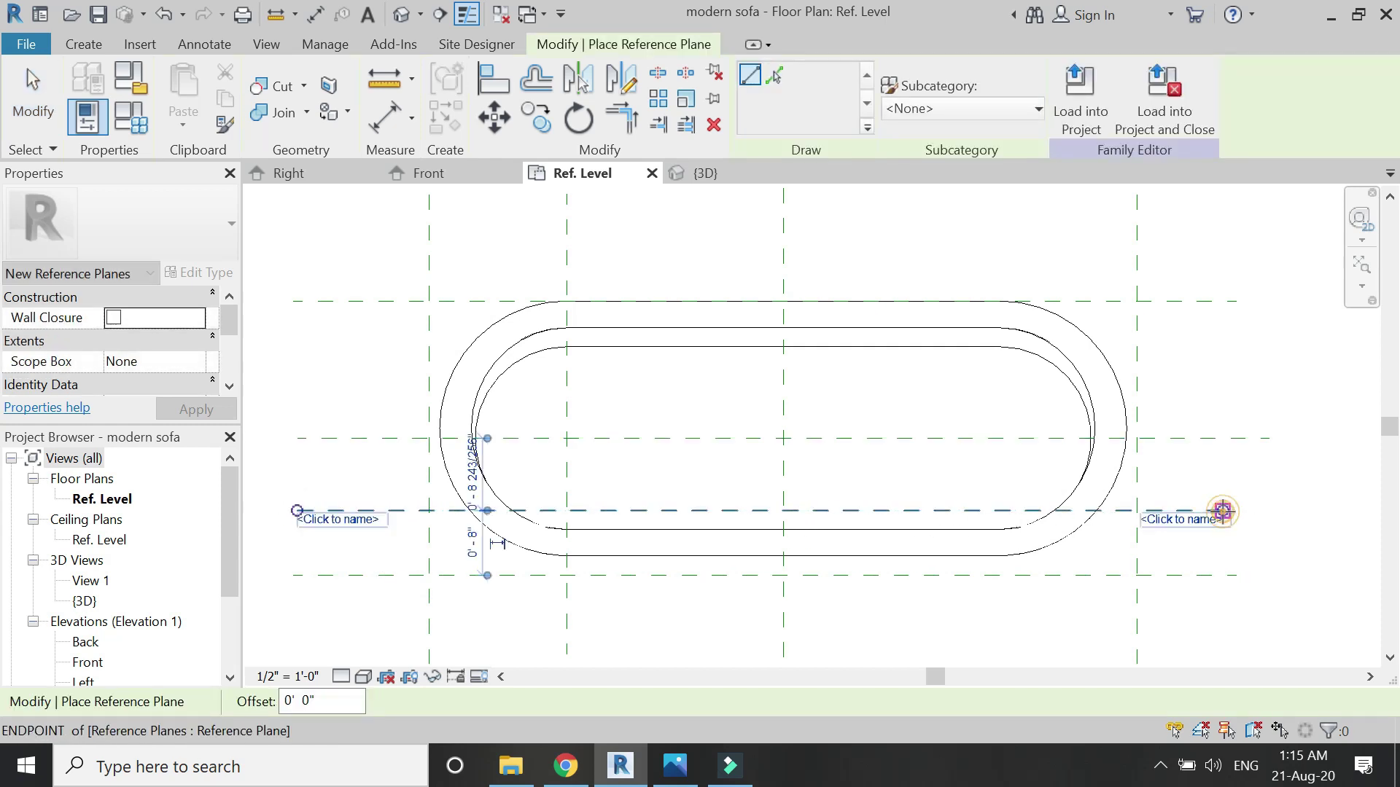
Step: Dimension the upper, middle and lower horizontal planes and set the dimension to EQ
left_click(387, 117)
left_click(365, 438)
left_click(372, 511)
left_click(369, 576)
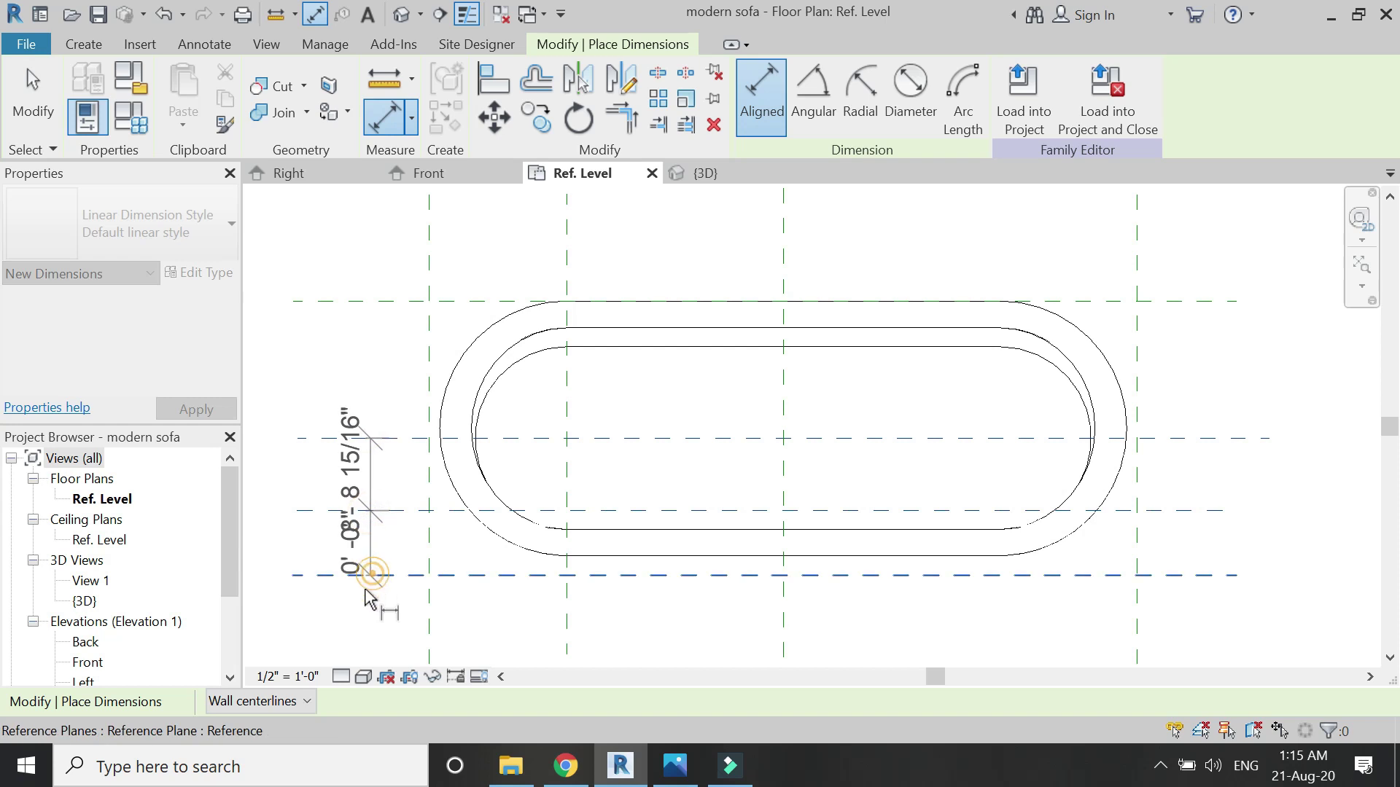
left_click(252, 506)
key("Escape")
key("Escape")
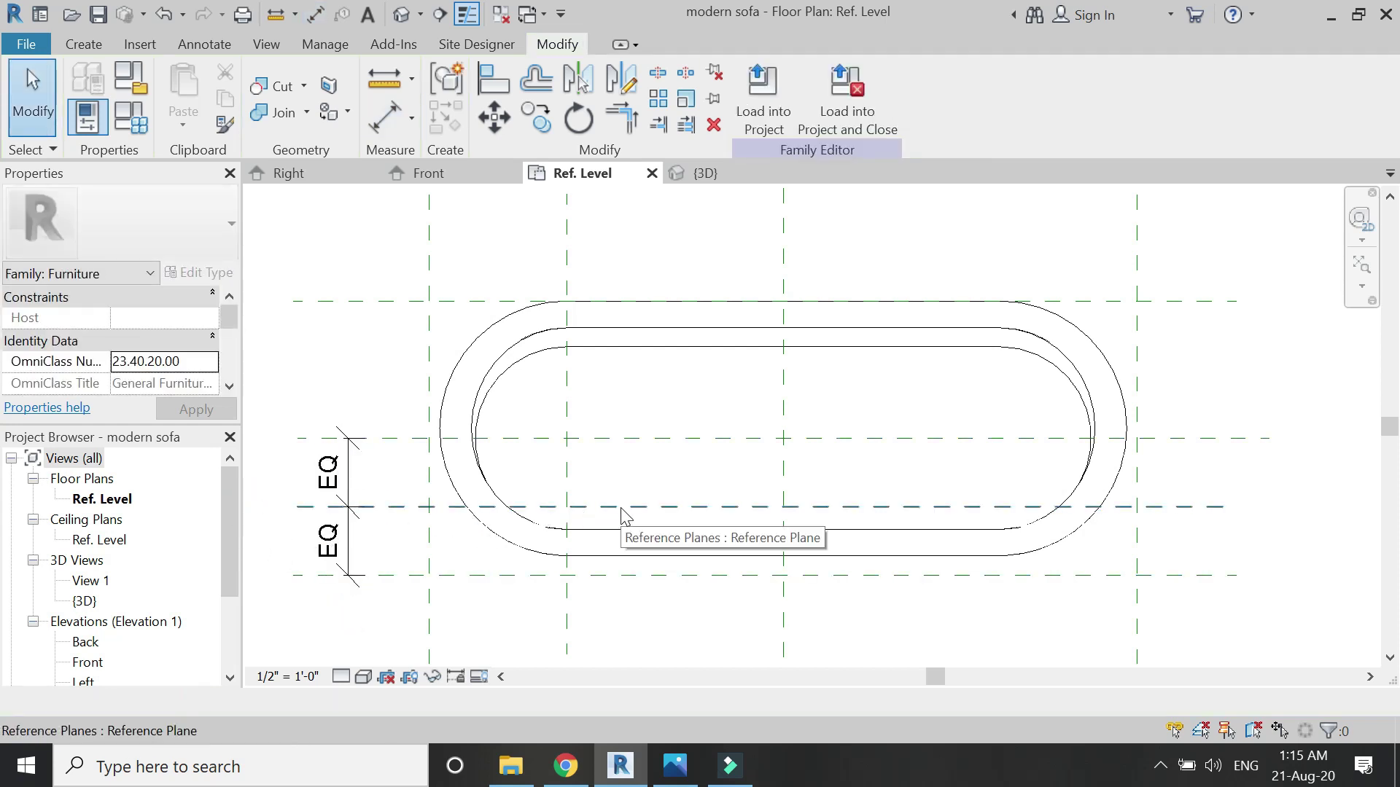
Step: Select the new horizontal reference plane and begin entering its name
left_click(625, 508)
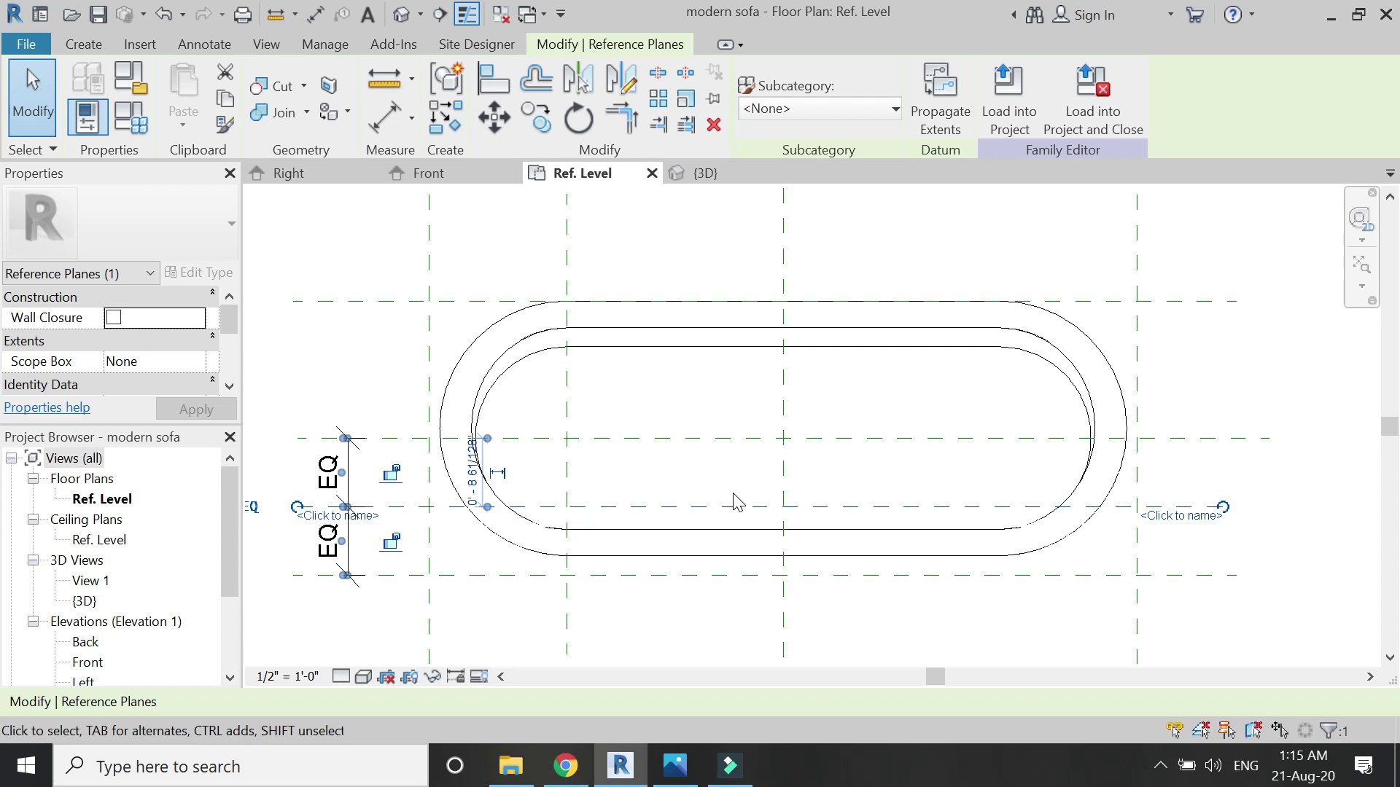
scroll(429, 511, "up", 3)
left_click(429, 499)
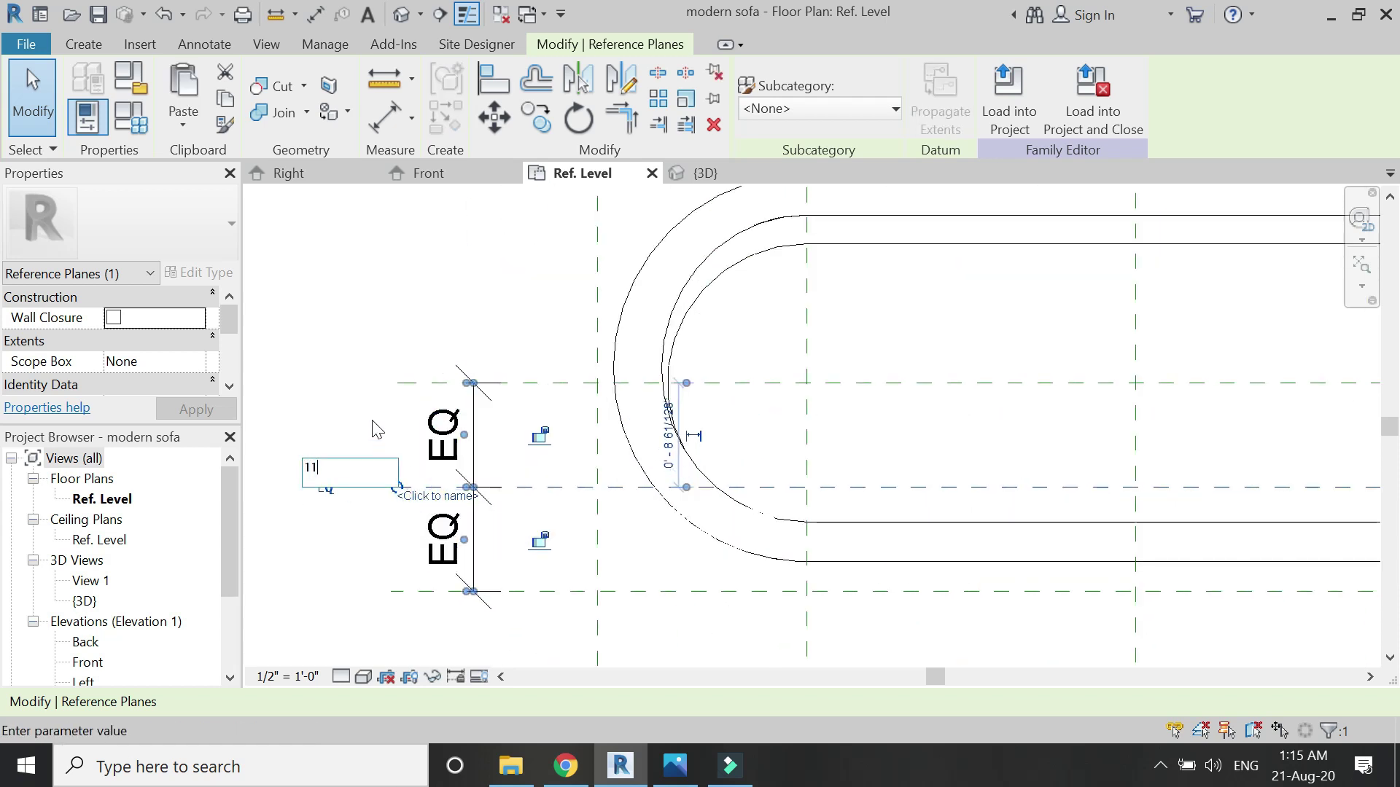
Step: Name the reference plane 11 and show the whole sofa in the Front elevation
key("Return")
key("Escape")
scroll(452, 307, "down", 5)
left_click(467, 169)
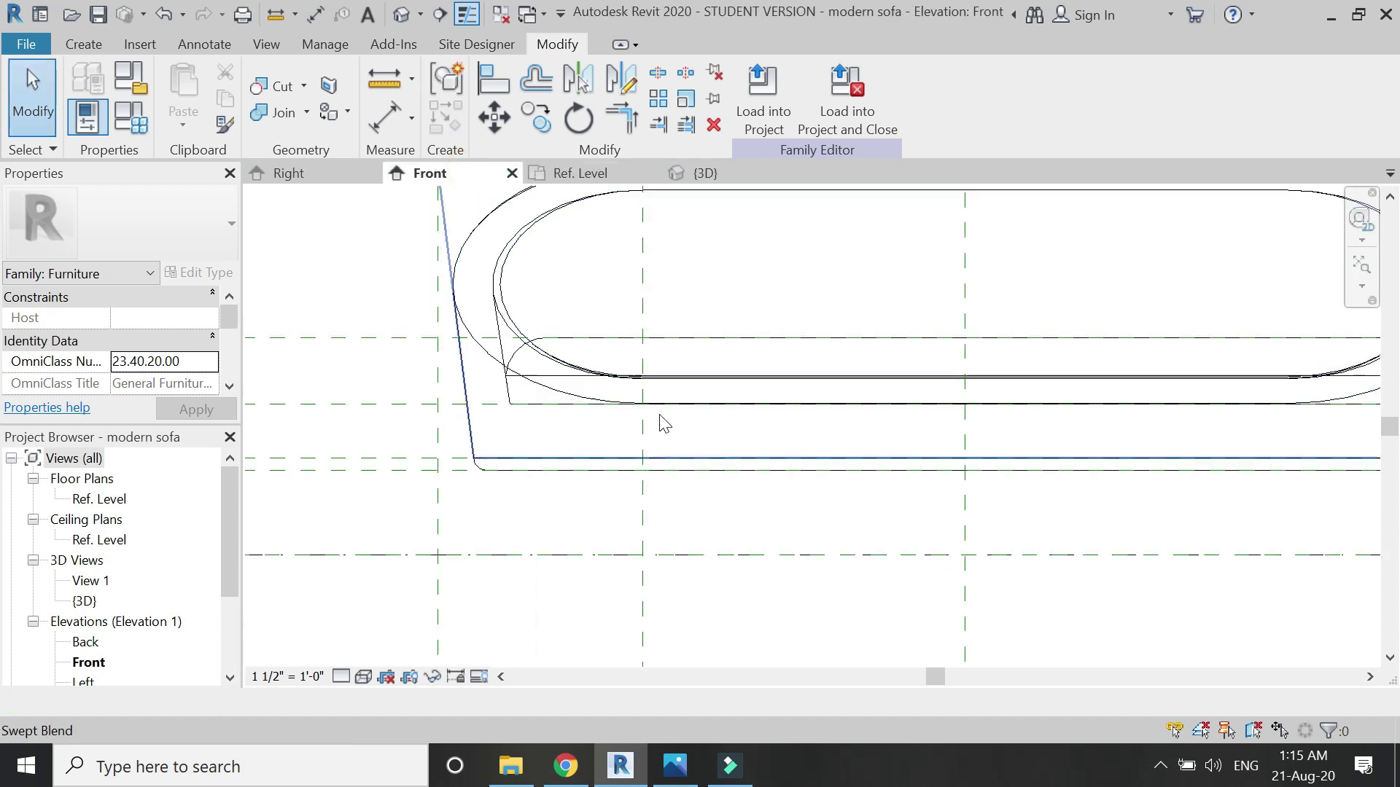
scroll(663, 424, "down", 2)
left_click(84, 46)
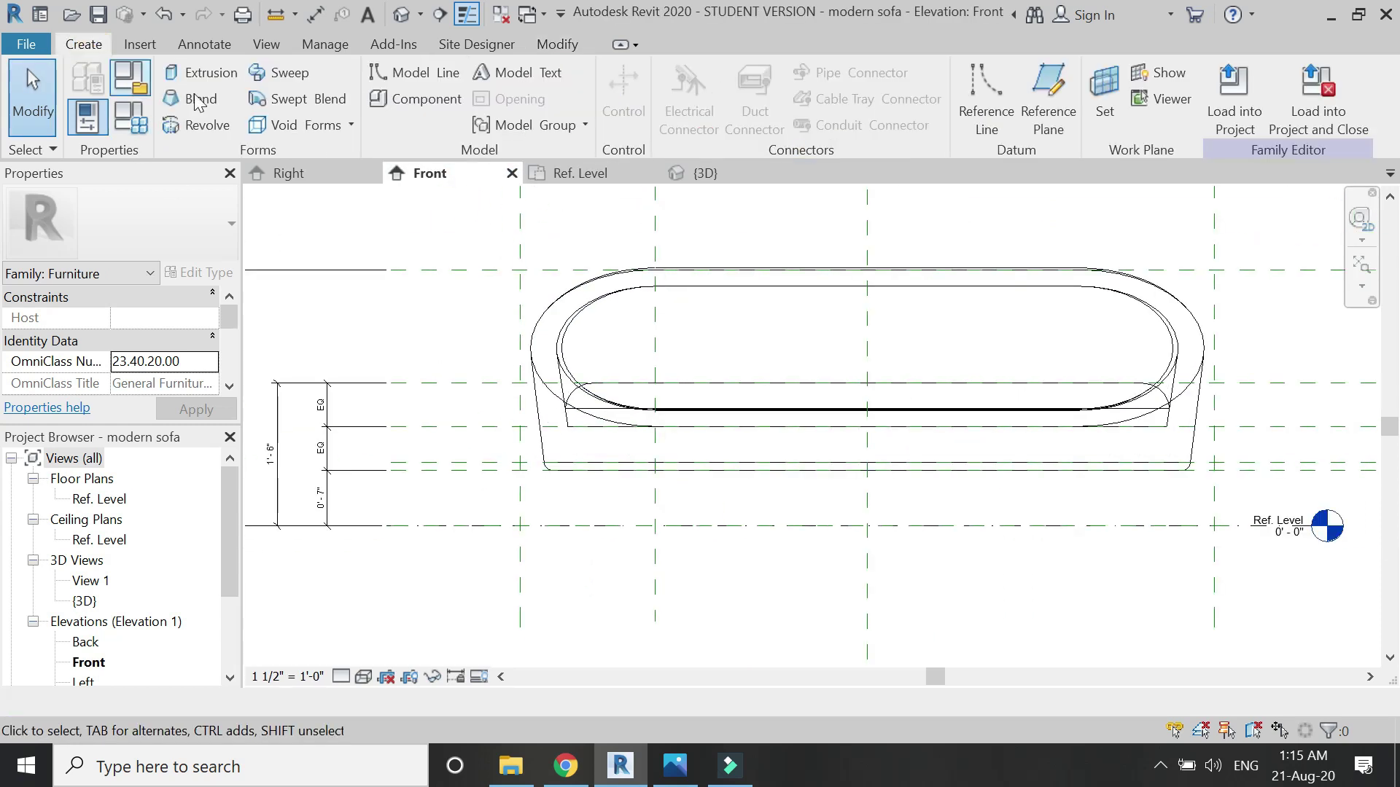
Step: Start a swept blend path sketch on the work plane Reference Plane : 11
left_click(288, 99)
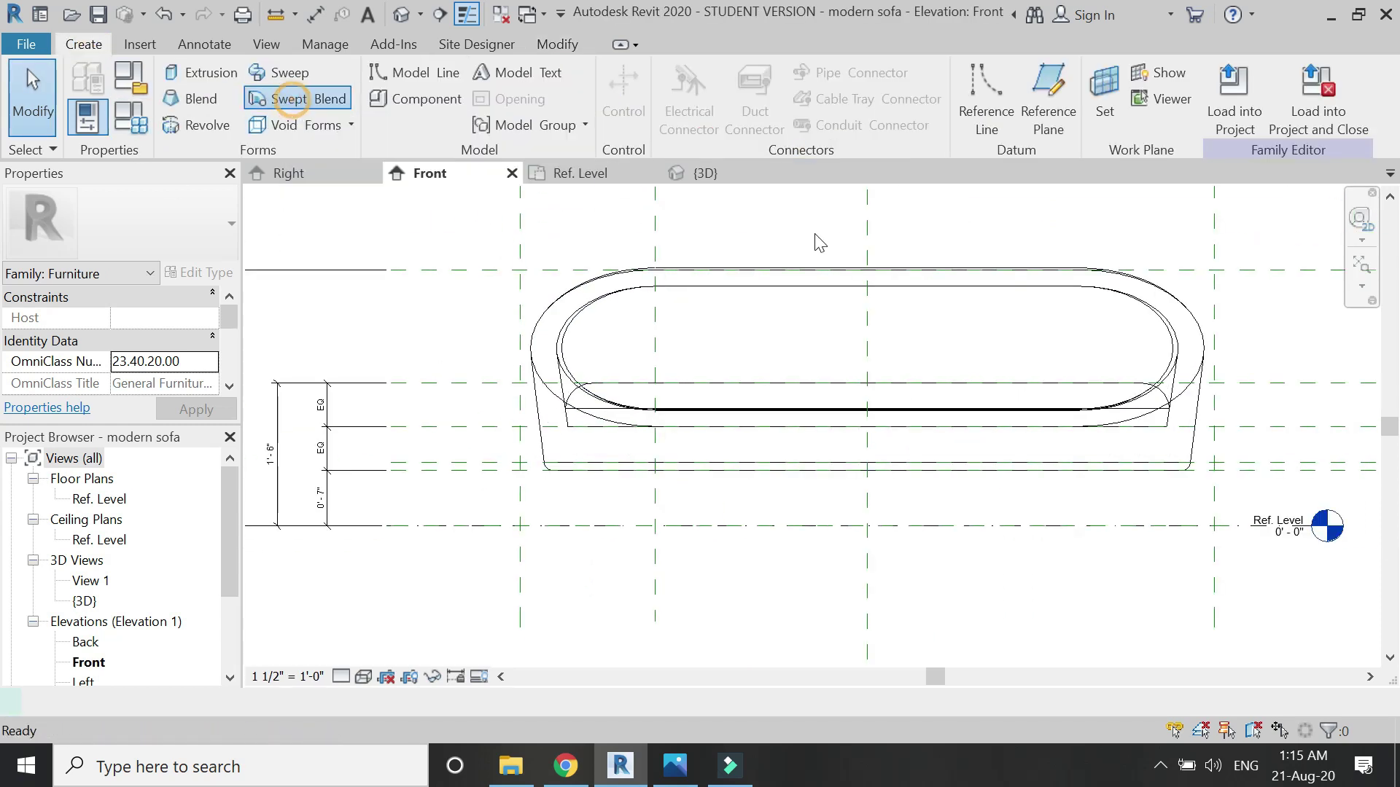
left_click(858, 80)
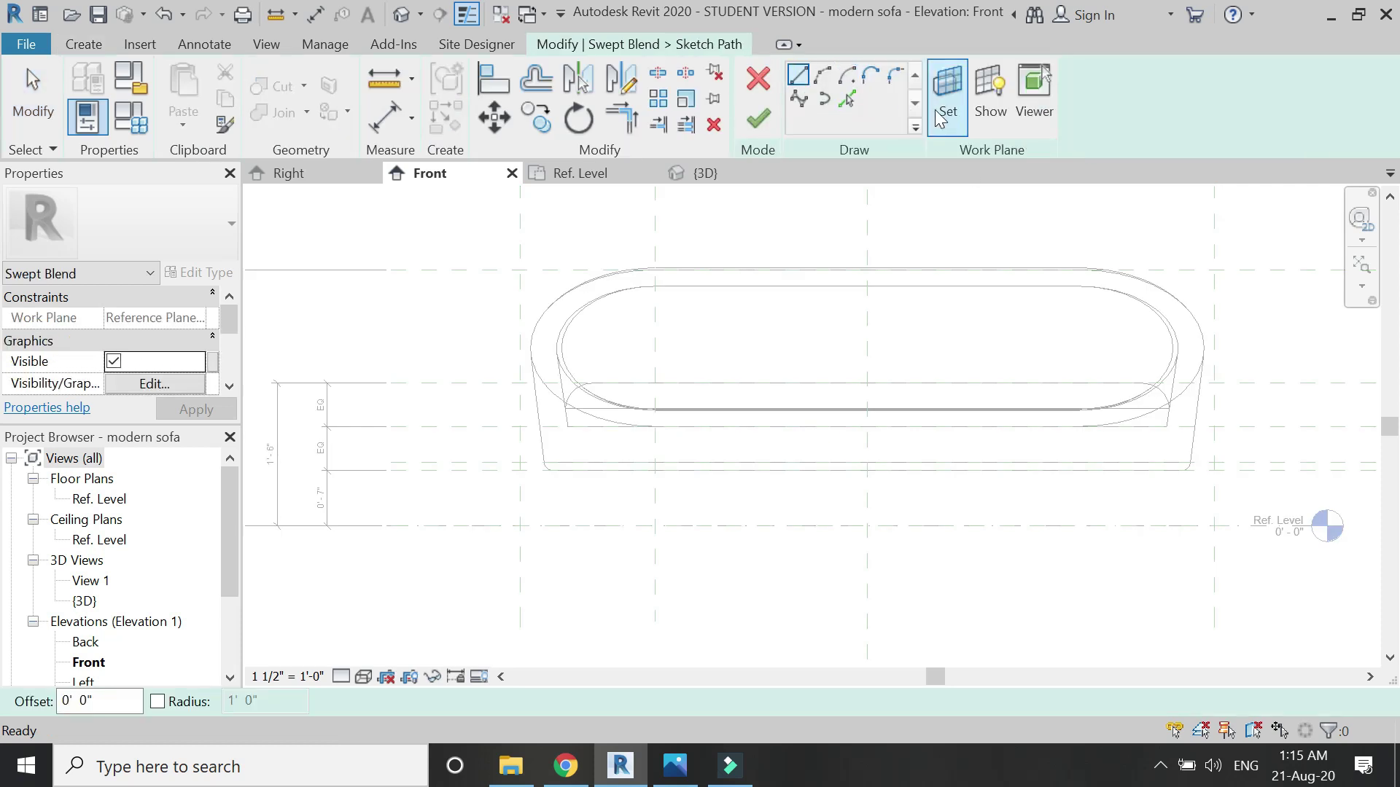
left_click(947, 98)
left_click(1038, 355)
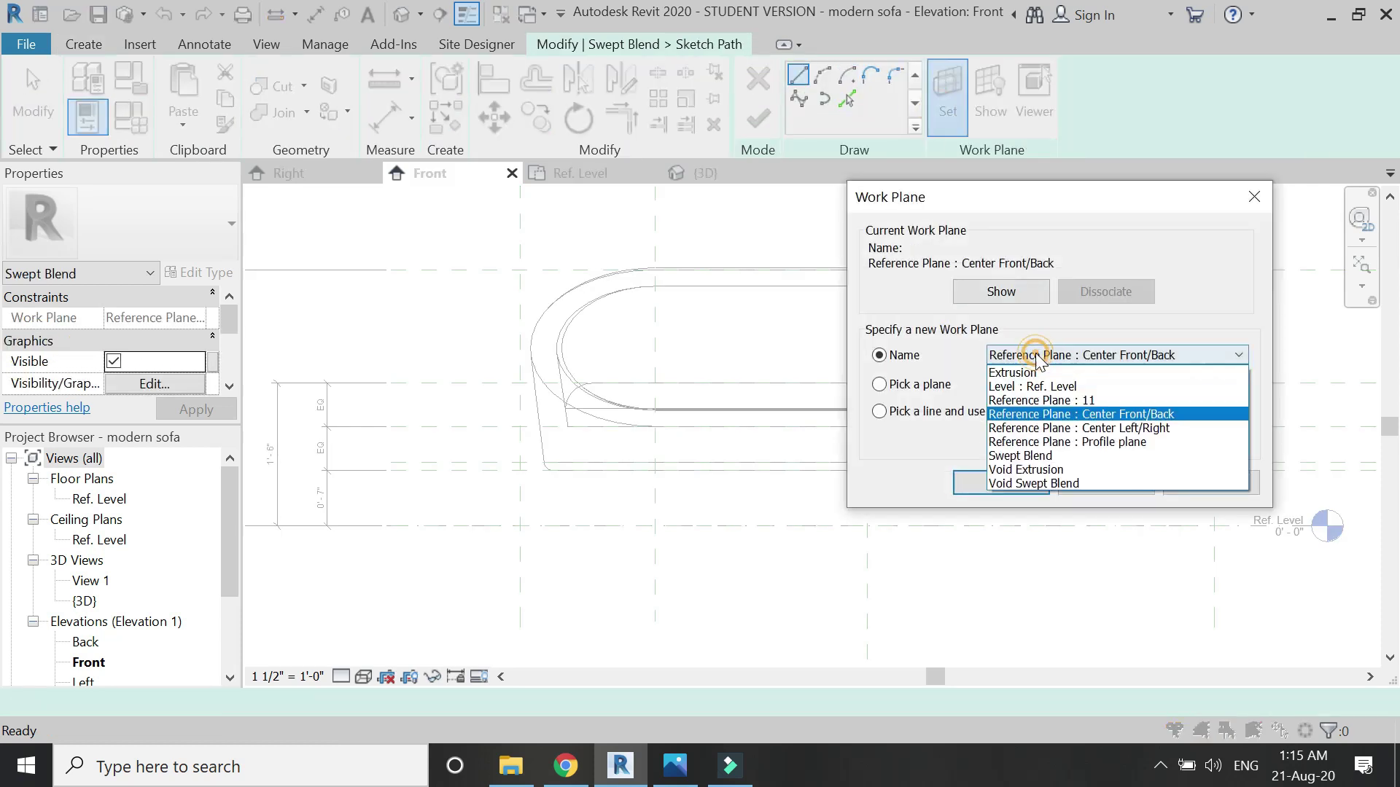
left_click(1050, 400)
left_click(1013, 485)
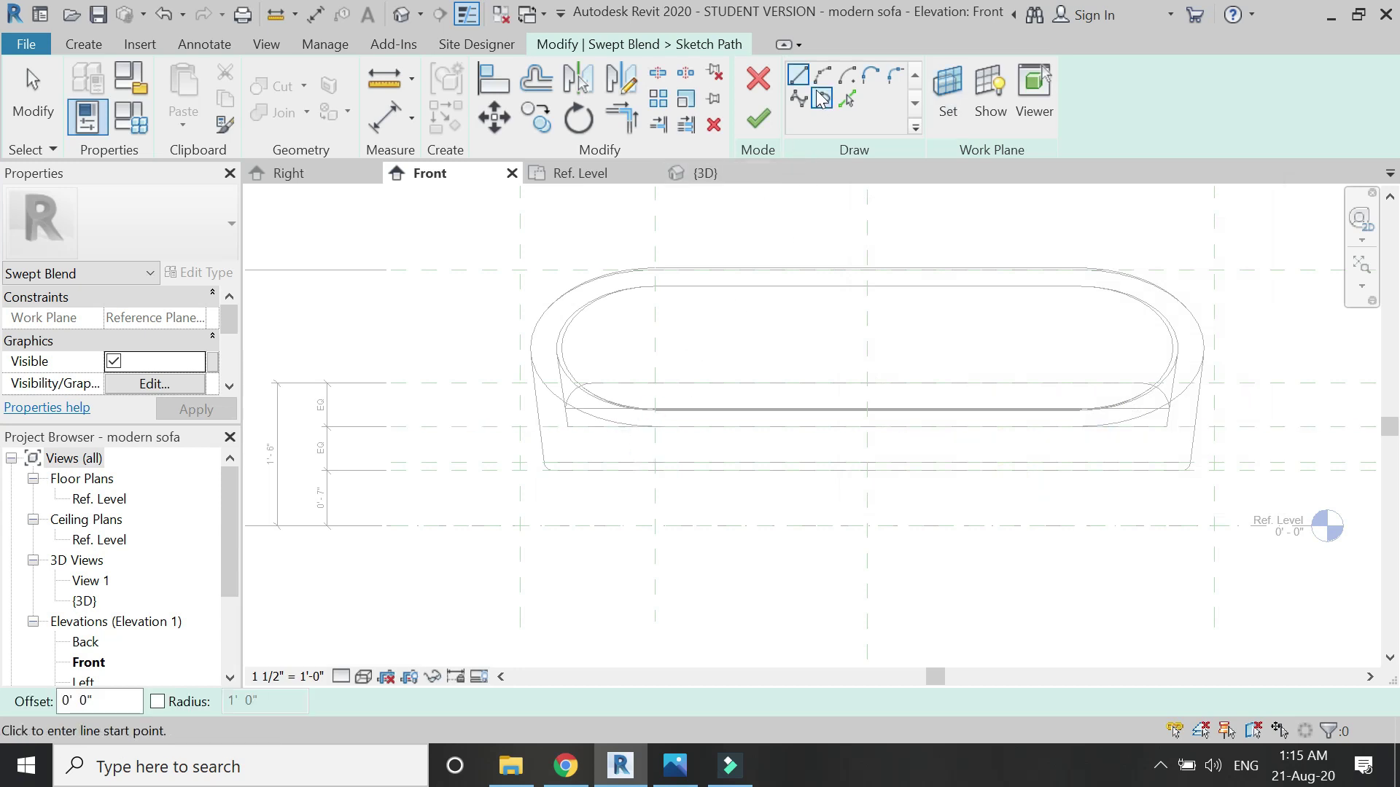
Step: Draw a vertical 0'-7" path line up from the Ref. Level and finish the path
scroll(617, 421, "up", 2)
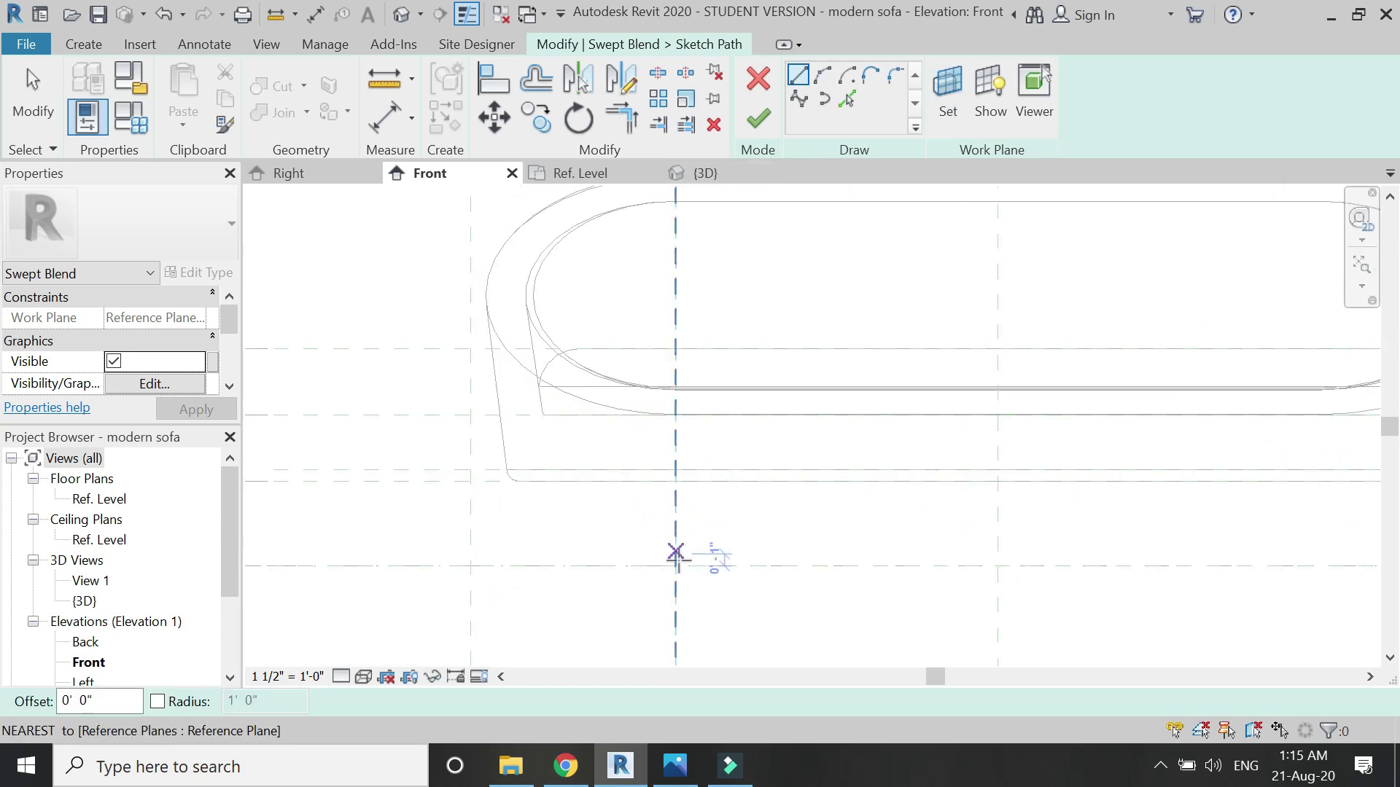
left_click(678, 566)
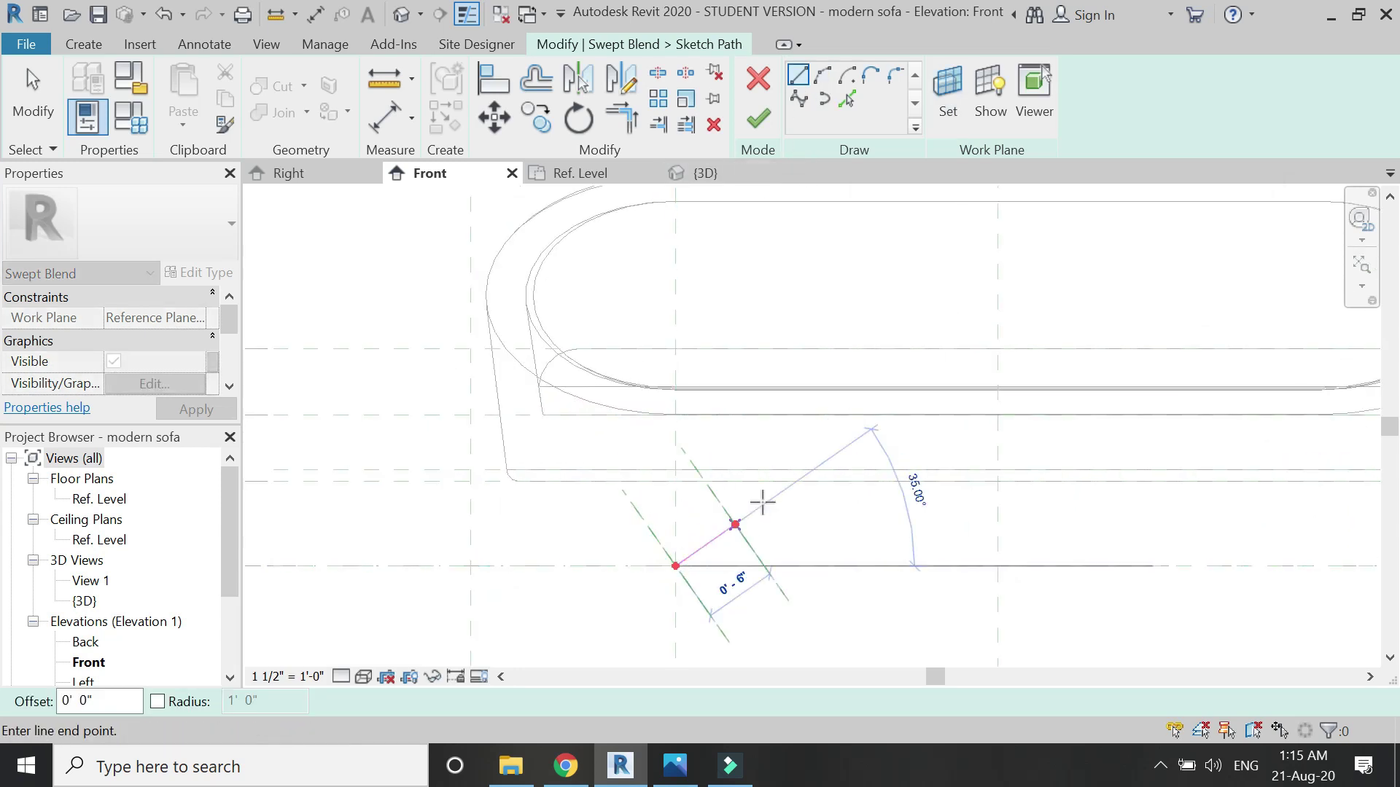
scroll(729, 525, "down", 2)
scroll(700, 542, "up", 2)
scroll(698, 544, "up", 2)
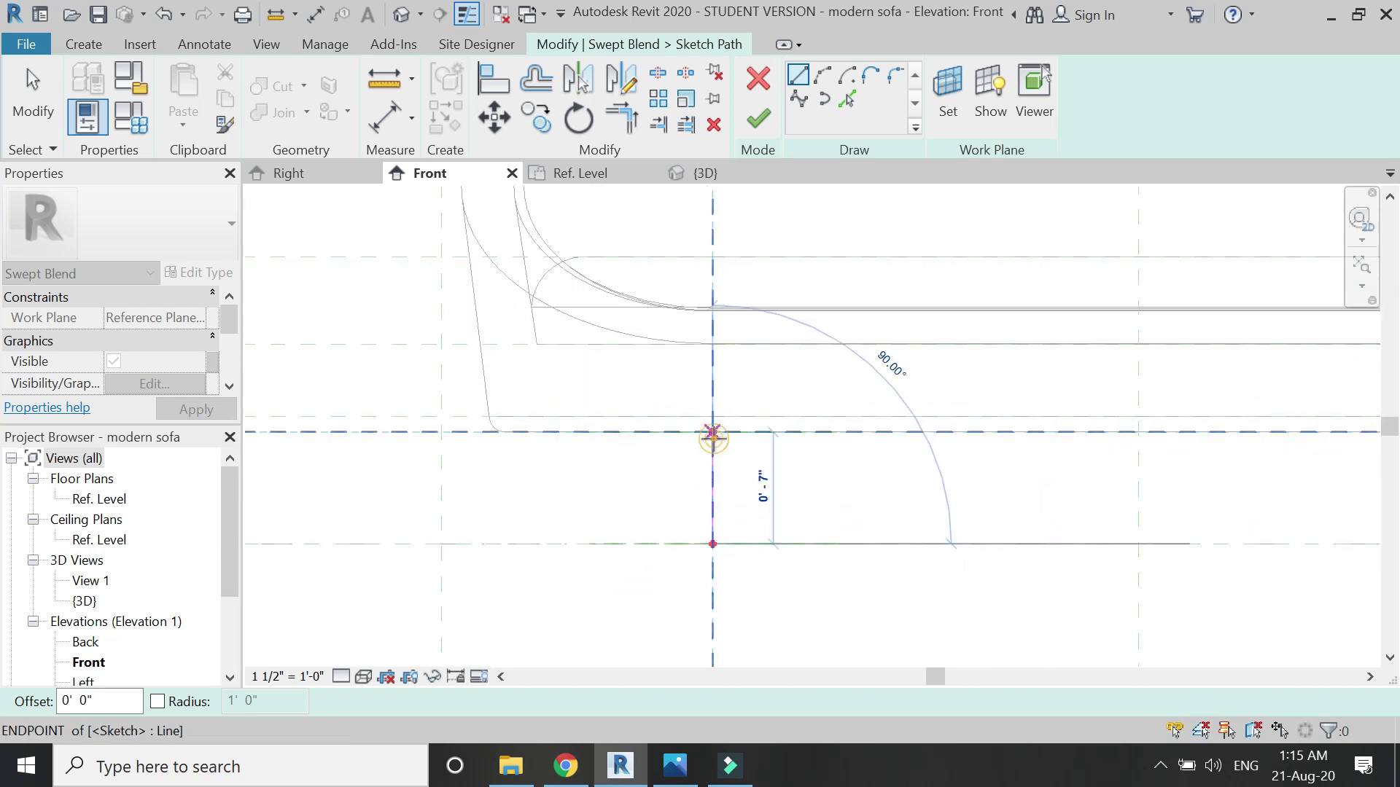
left_click(713, 433)
key("Escape")
key("Escape")
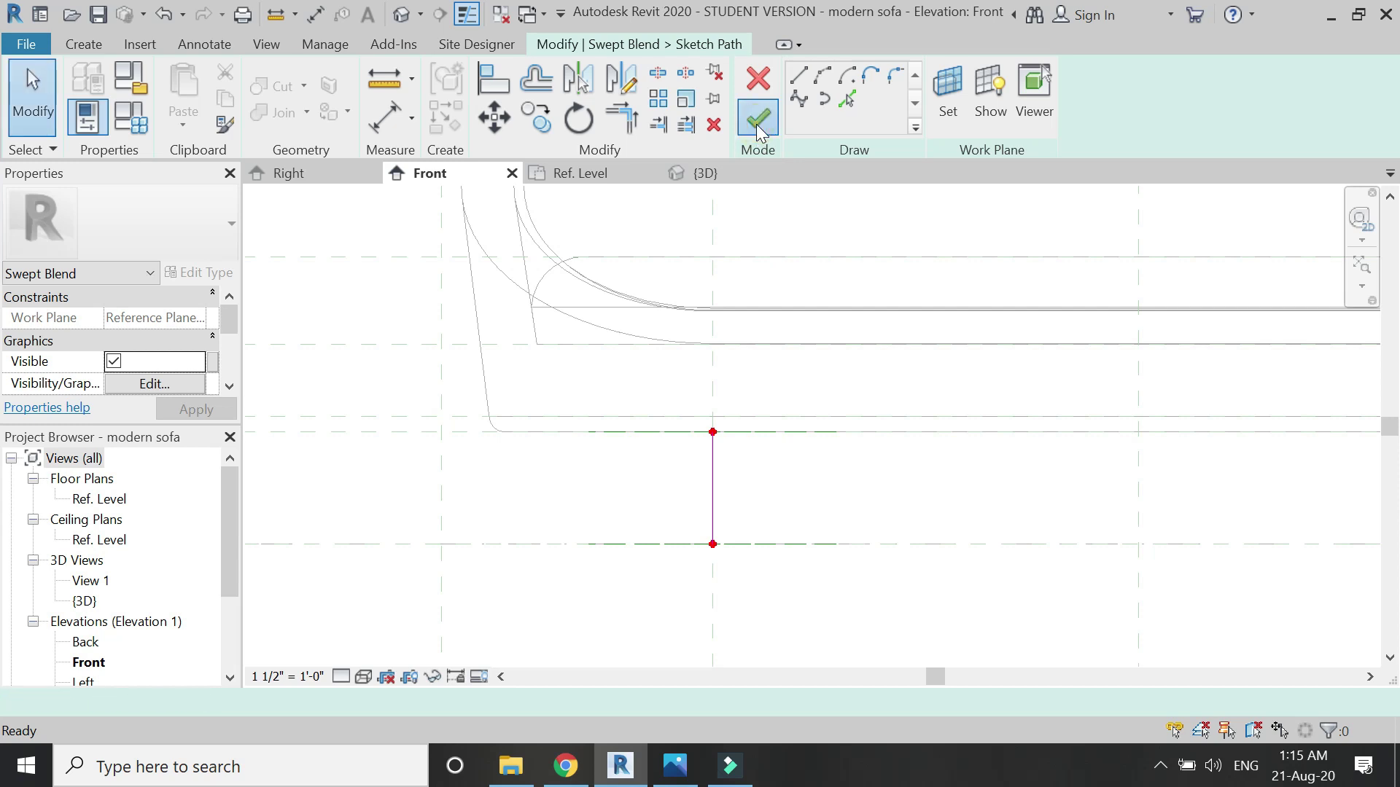
left_click(758, 119)
Step: In the Ref. Level plan, sketch the first profile as a circle at the reference-plane intersection
left_click(601, 176)
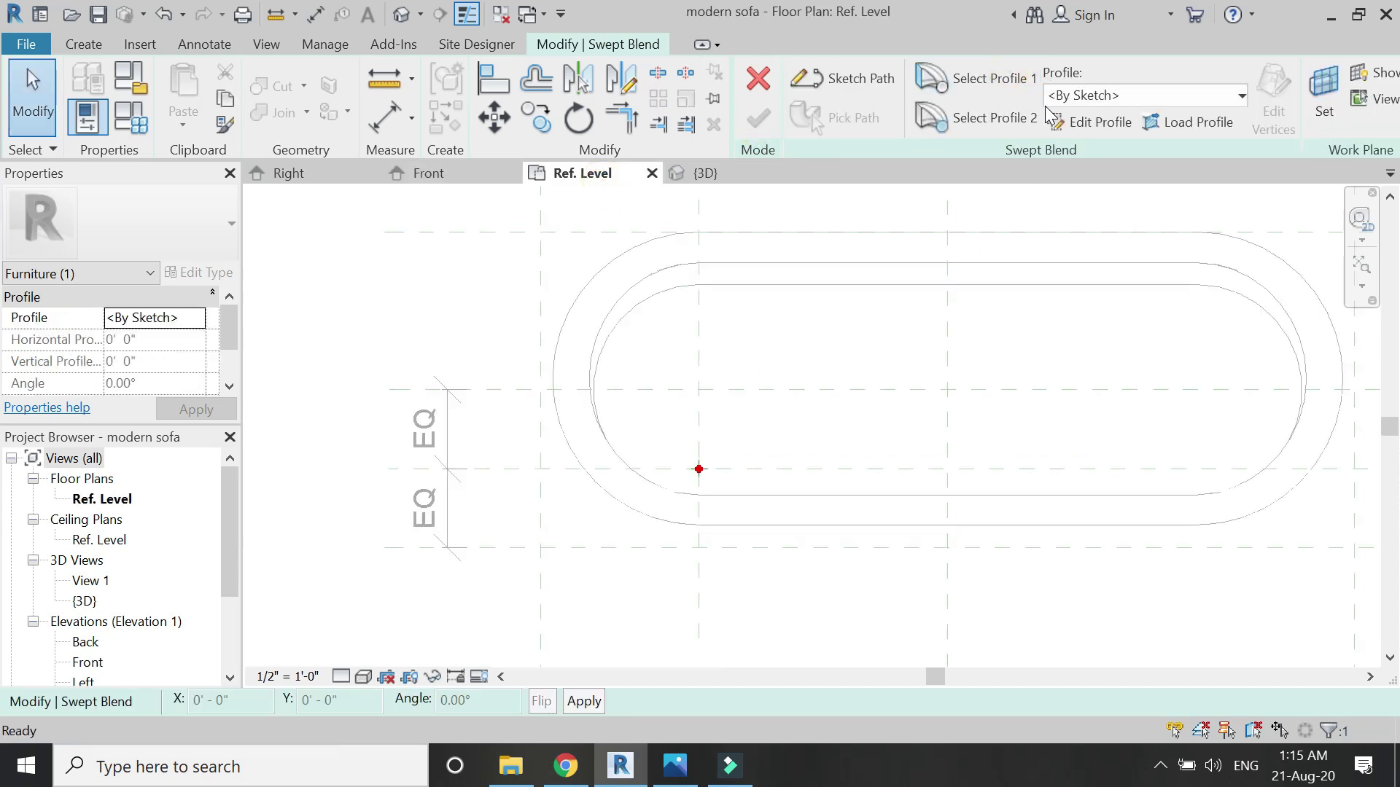
left_click(1081, 121)
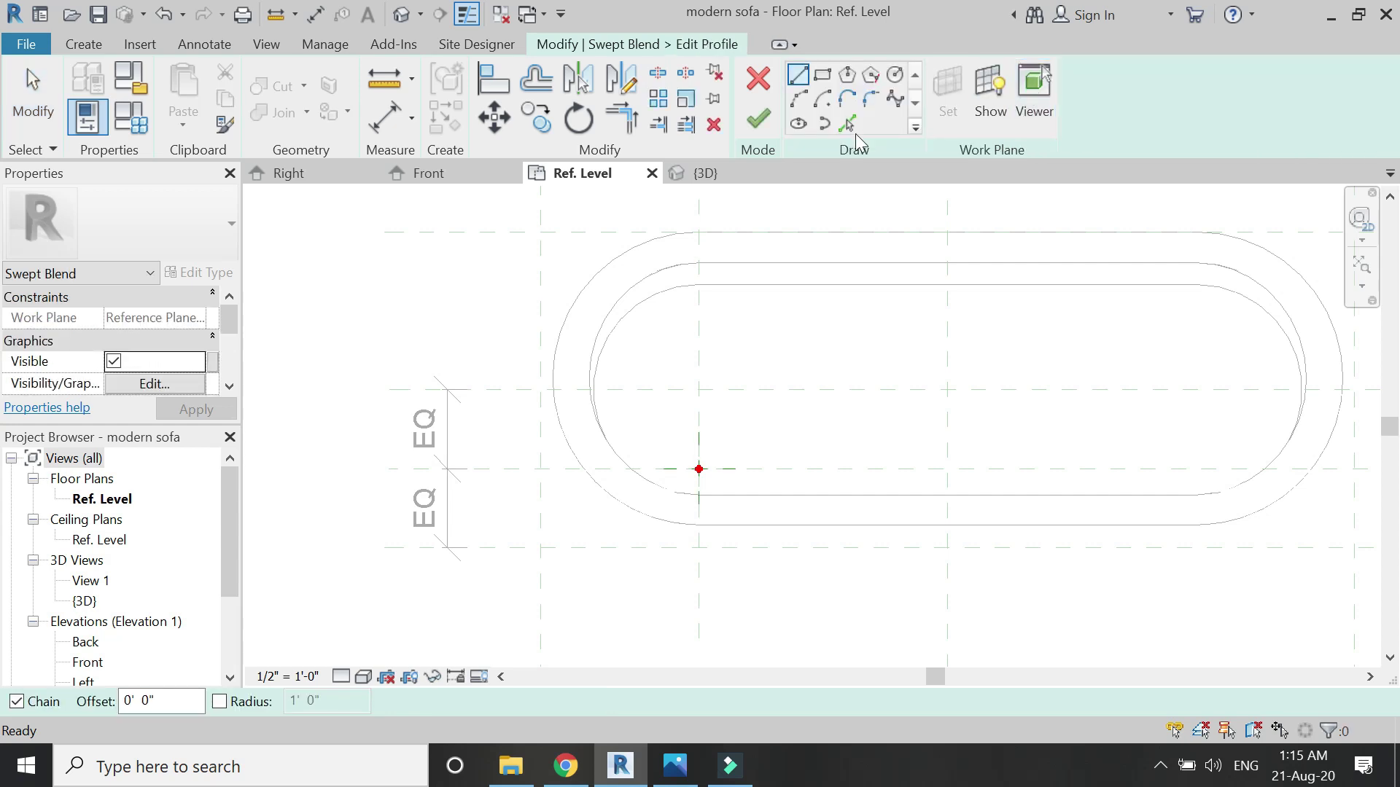
left_click(897, 79)
scroll(700, 472, "up", 5)
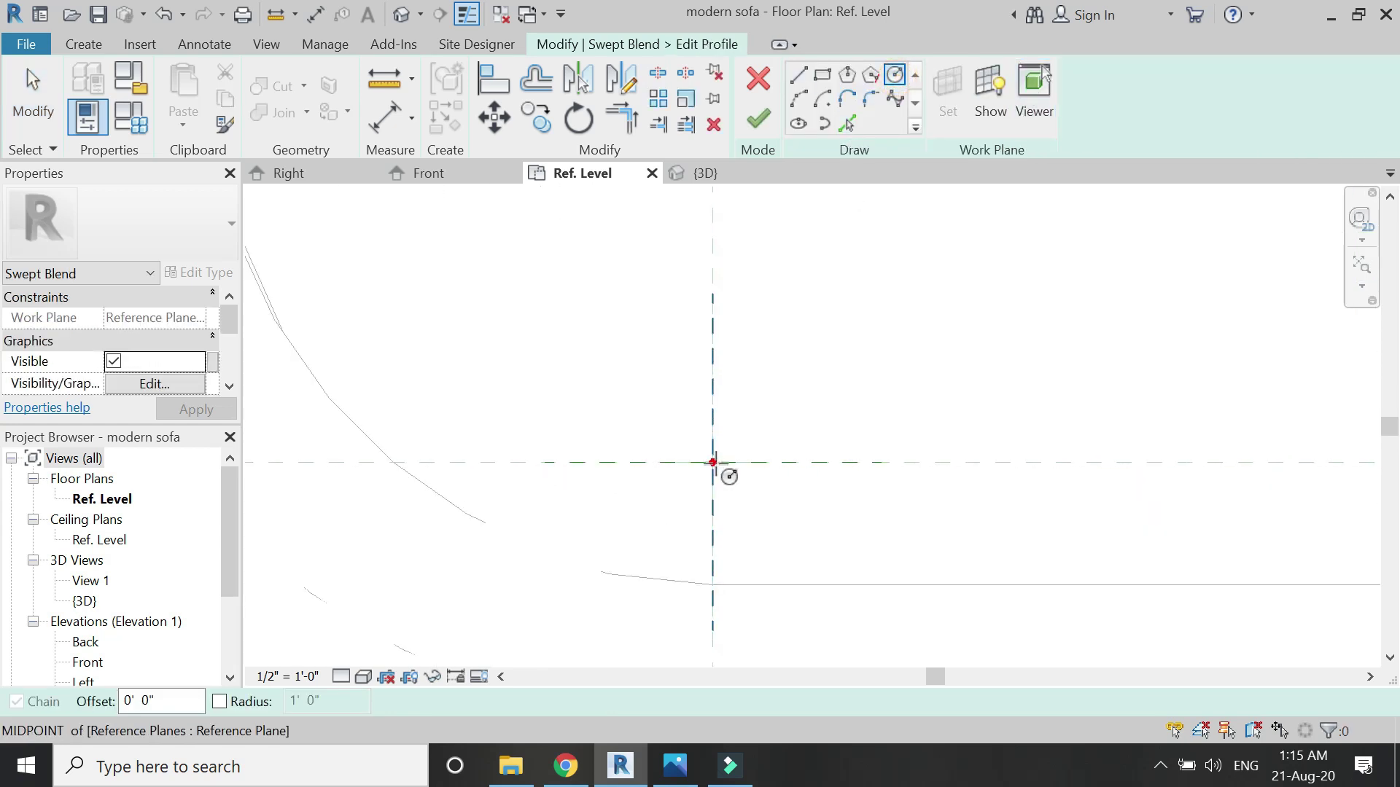
left_click(713, 463)
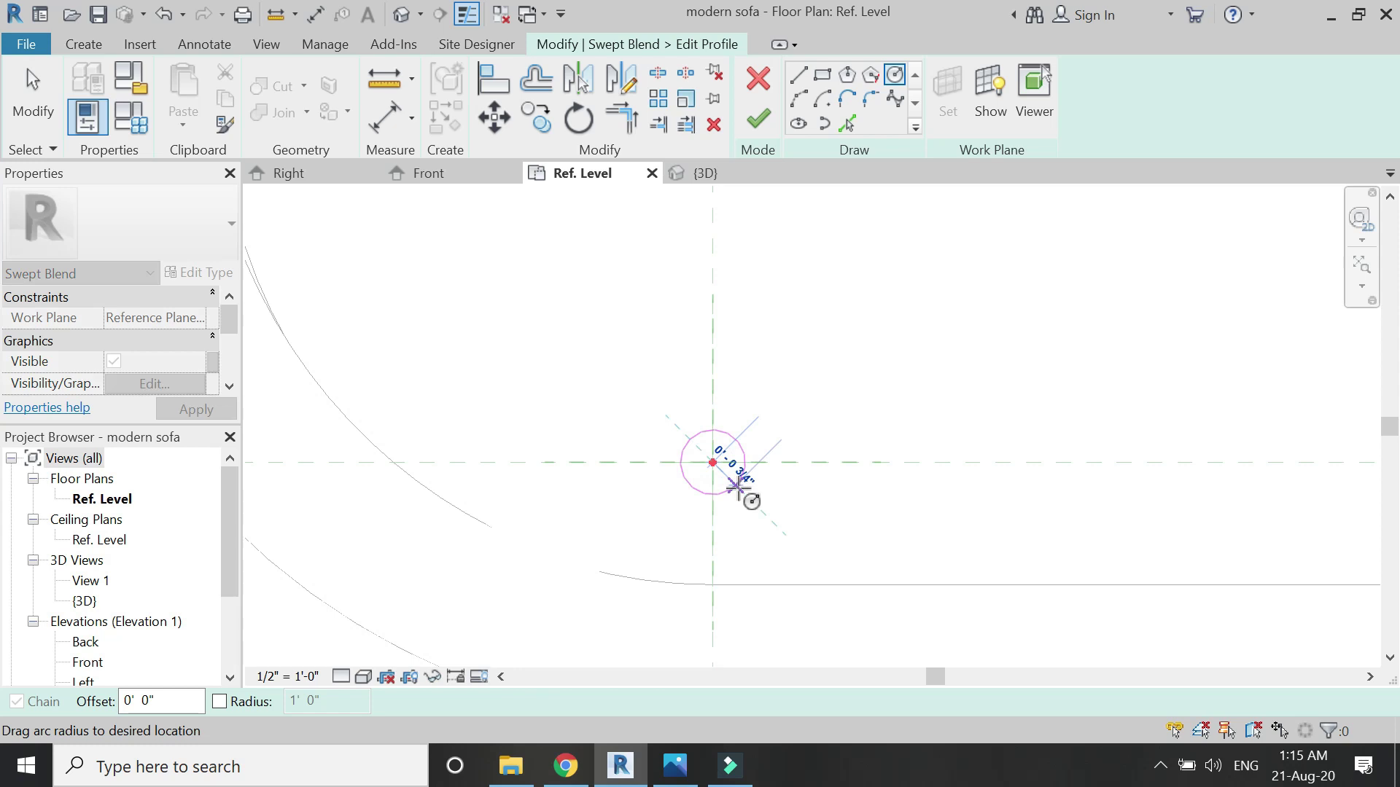
scroll(724, 494, "down", 4)
key("Escape")
key("Escape")
scroll(651, 525, "up", 3)
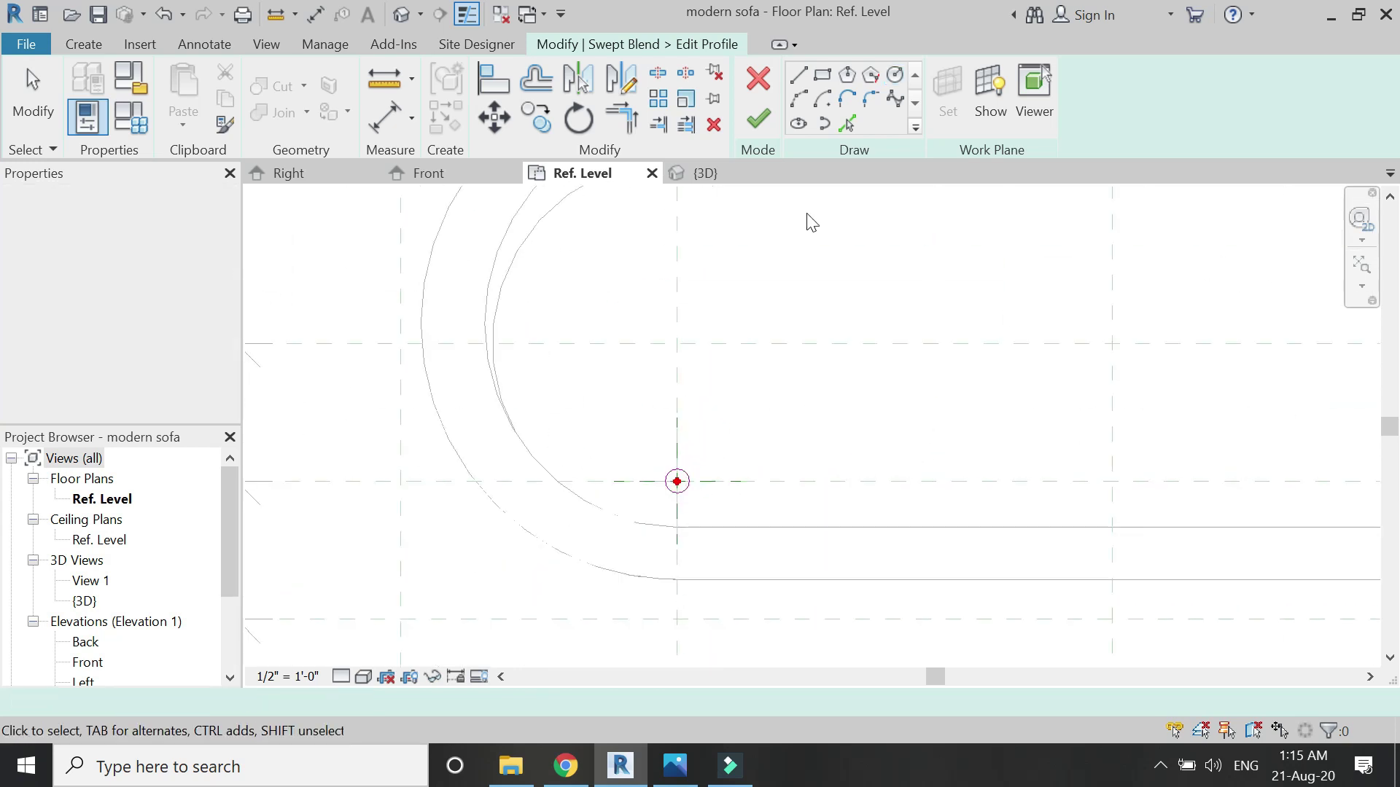
left_click(758, 118)
Step: Sketch the second profile as a 0'-1 3/4" radius circle and complete the swept blend leg
left_click(957, 127)
left_click(1036, 118)
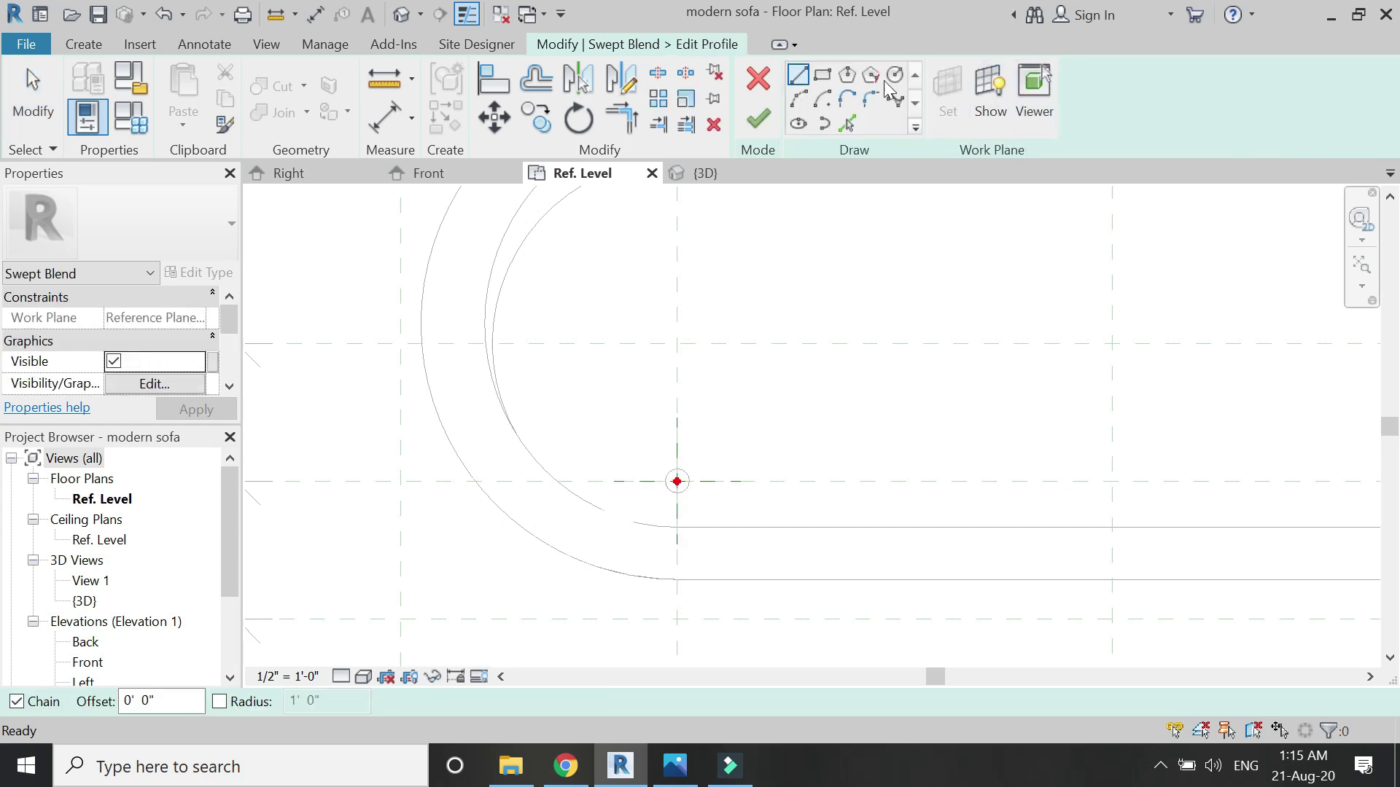
scroll(689, 490, "up", 3)
left_click(666, 470)
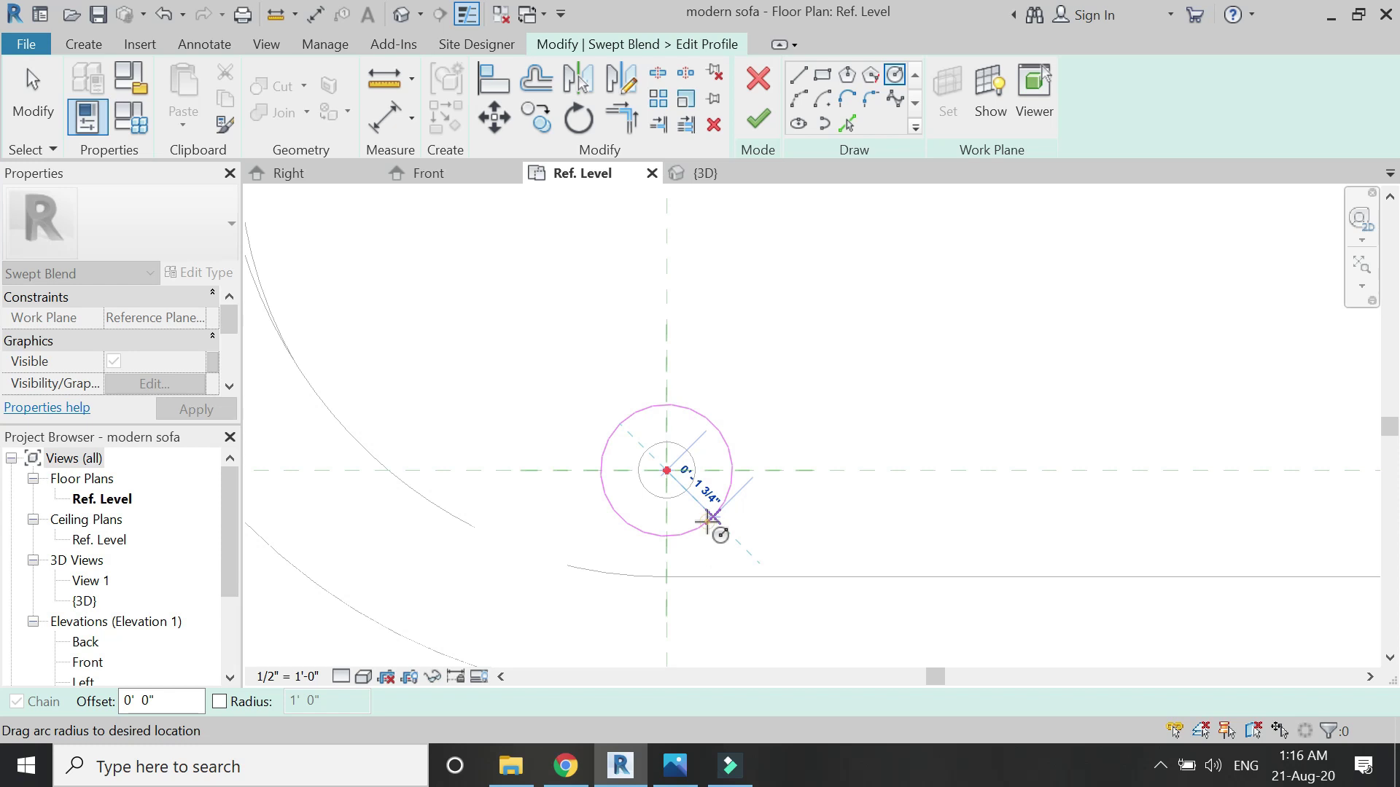
left_click(711, 519)
scroll(729, 514, "down", 2)
key("Escape")
left_click(758, 119)
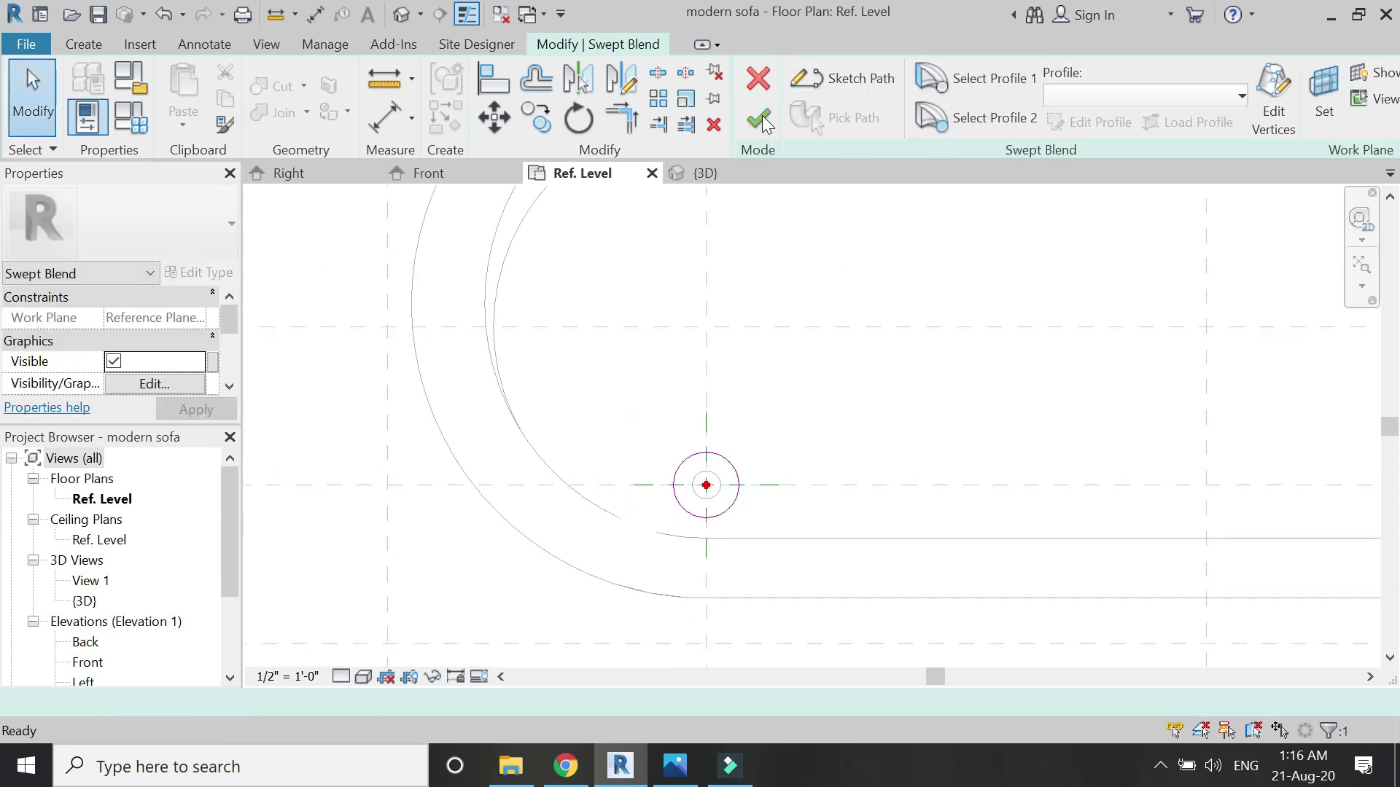
left_click(760, 119)
Step: In the 3D view, zoom to the sofa leg and open its swept blend for editing
left_click(707, 175)
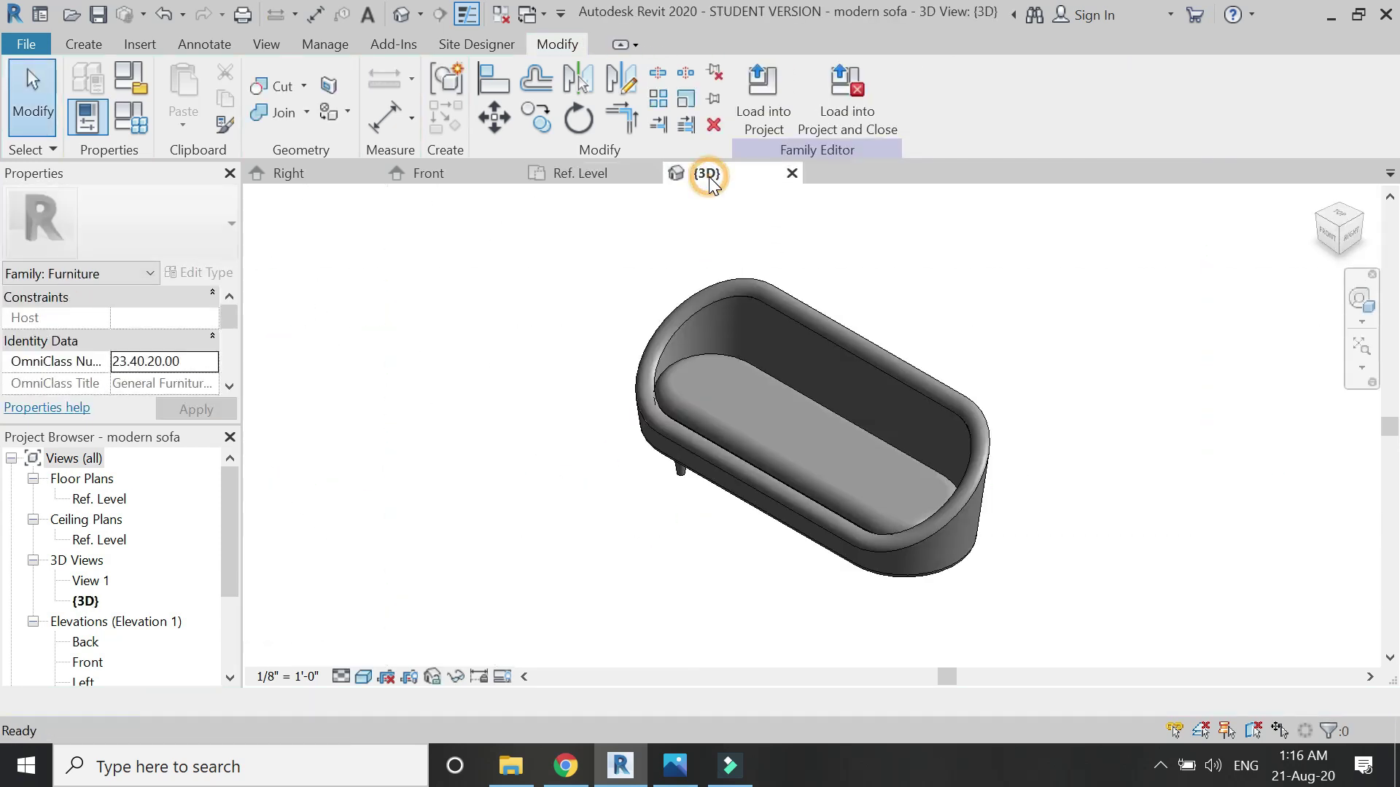
key("shift+w")
left_click_drag(1009, 334, 699, 430)
mouse_move(697, 532)
left_mouse_down()
mouse_move(707, 544)
mouse_move(886, 484)
mouse_move(1134, 475)
mouse_move(766, 511)
left_mouse_up()
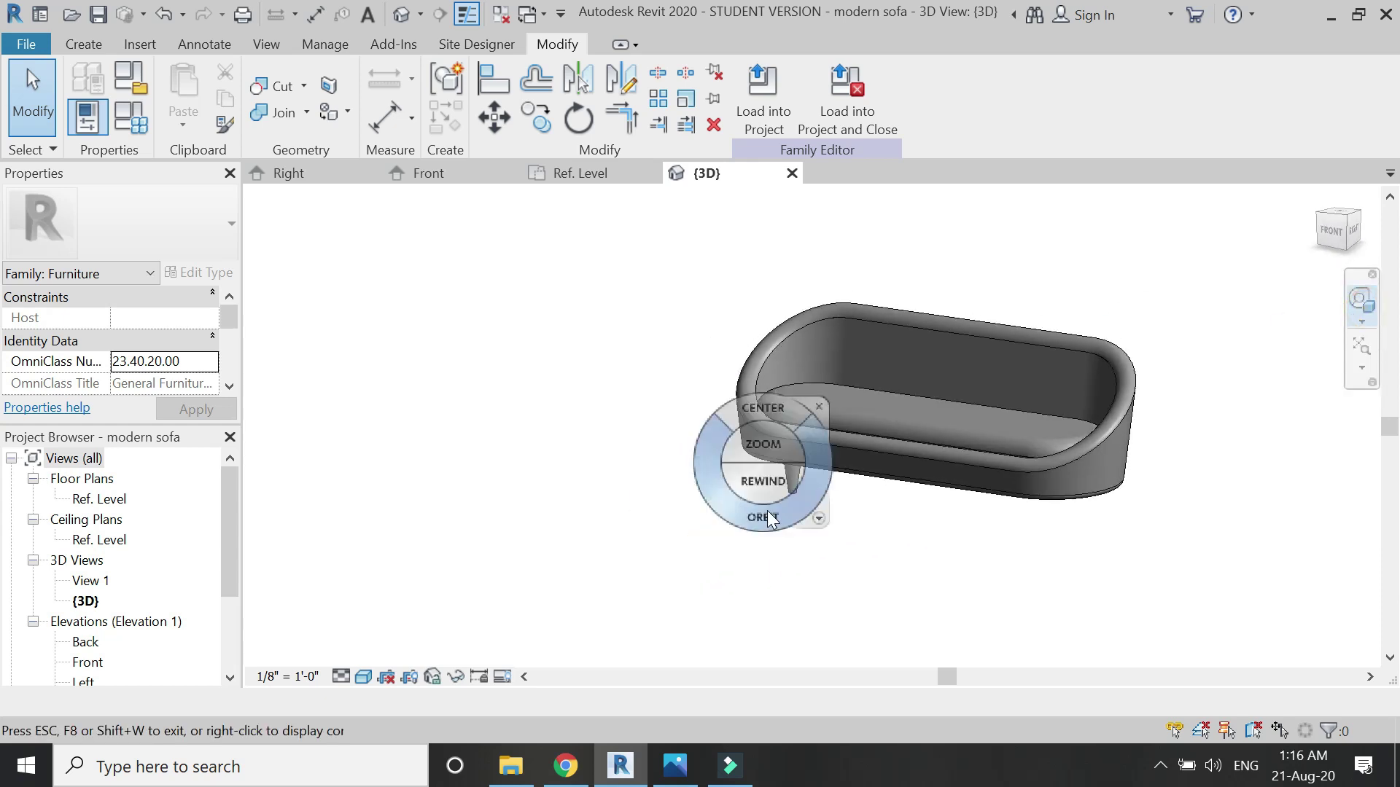
scroll(767, 510, "up", 5)
scroll(800, 481, "up", 2)
left_click(798, 474)
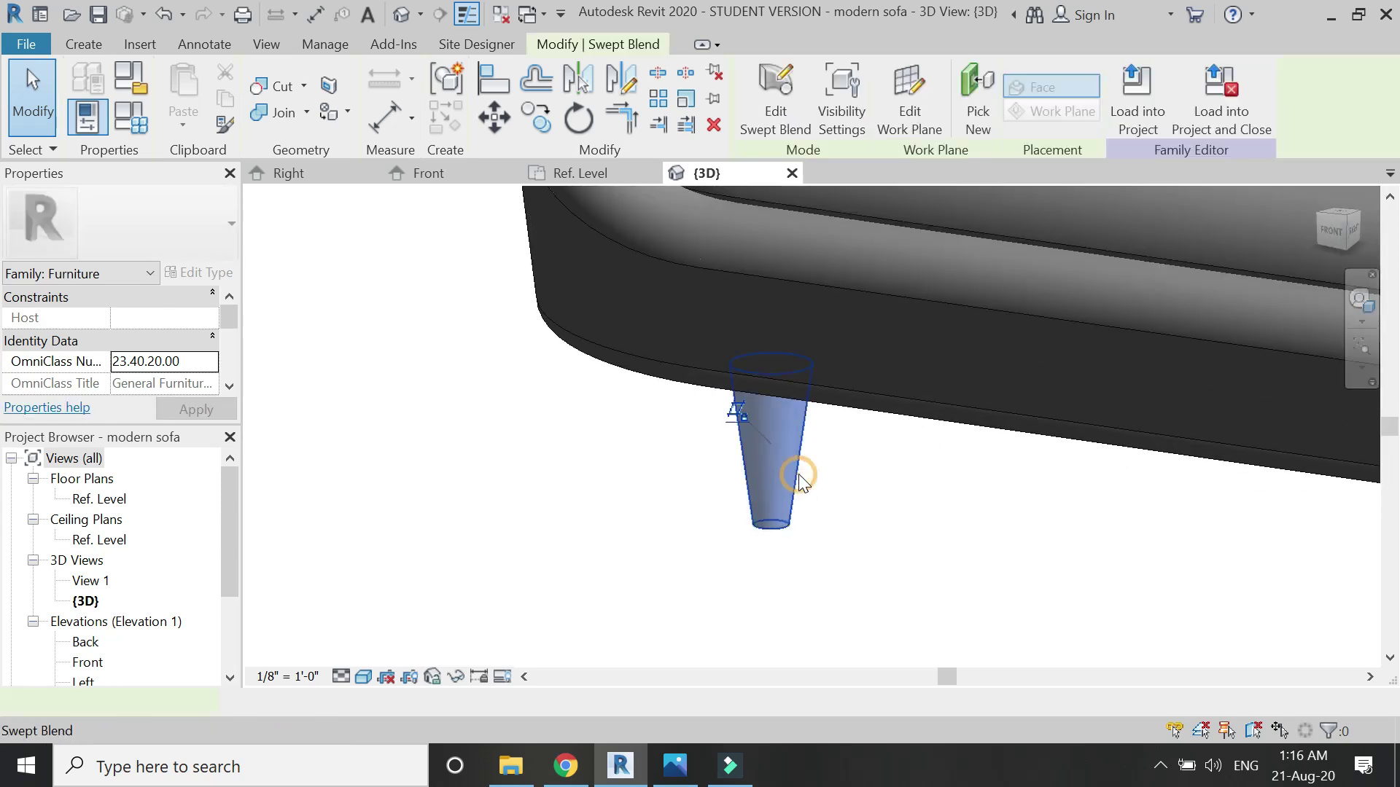
double_click(800, 452)
Step: Set the leg's top profile circle radius to 1"
double_click(797, 370)
scroll(799, 366, "up", 4)
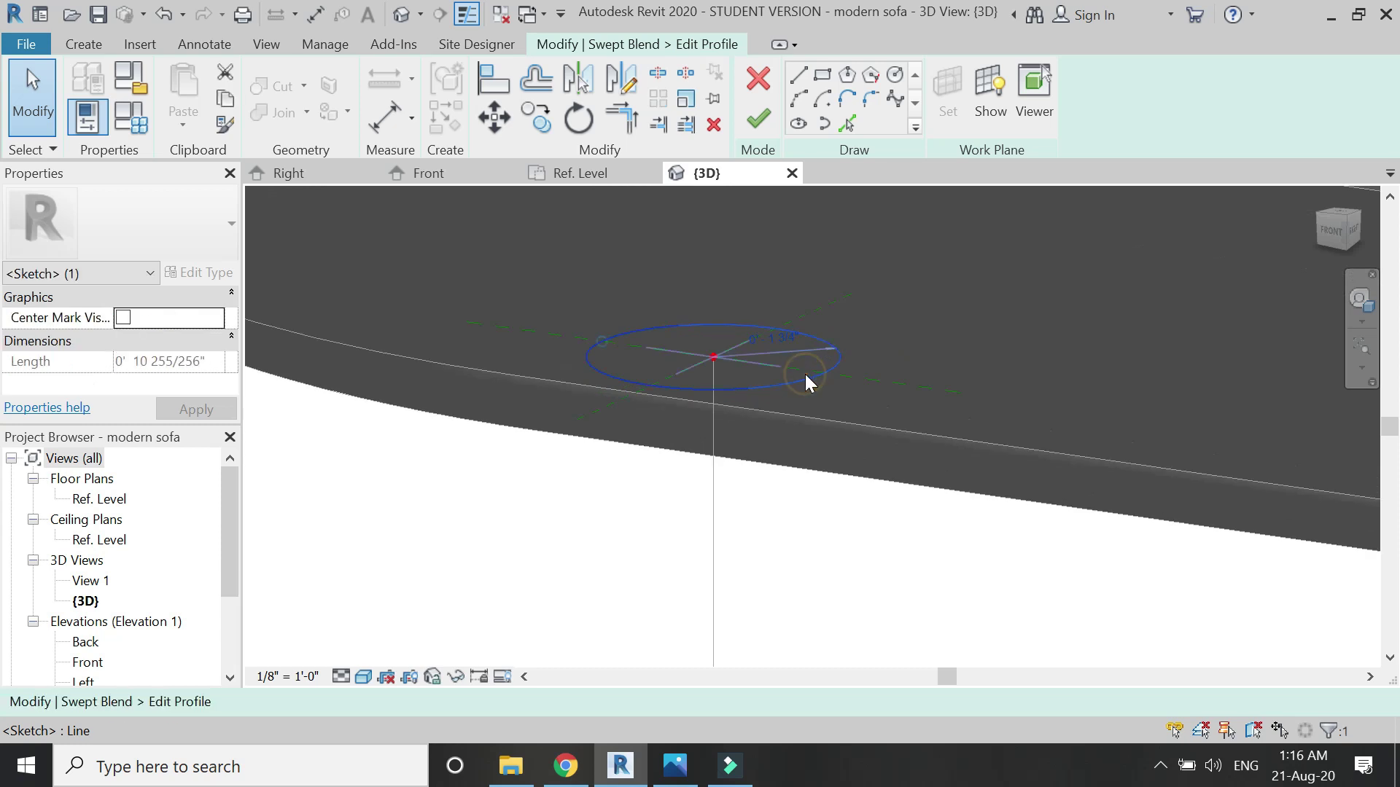
left_click(790, 339)
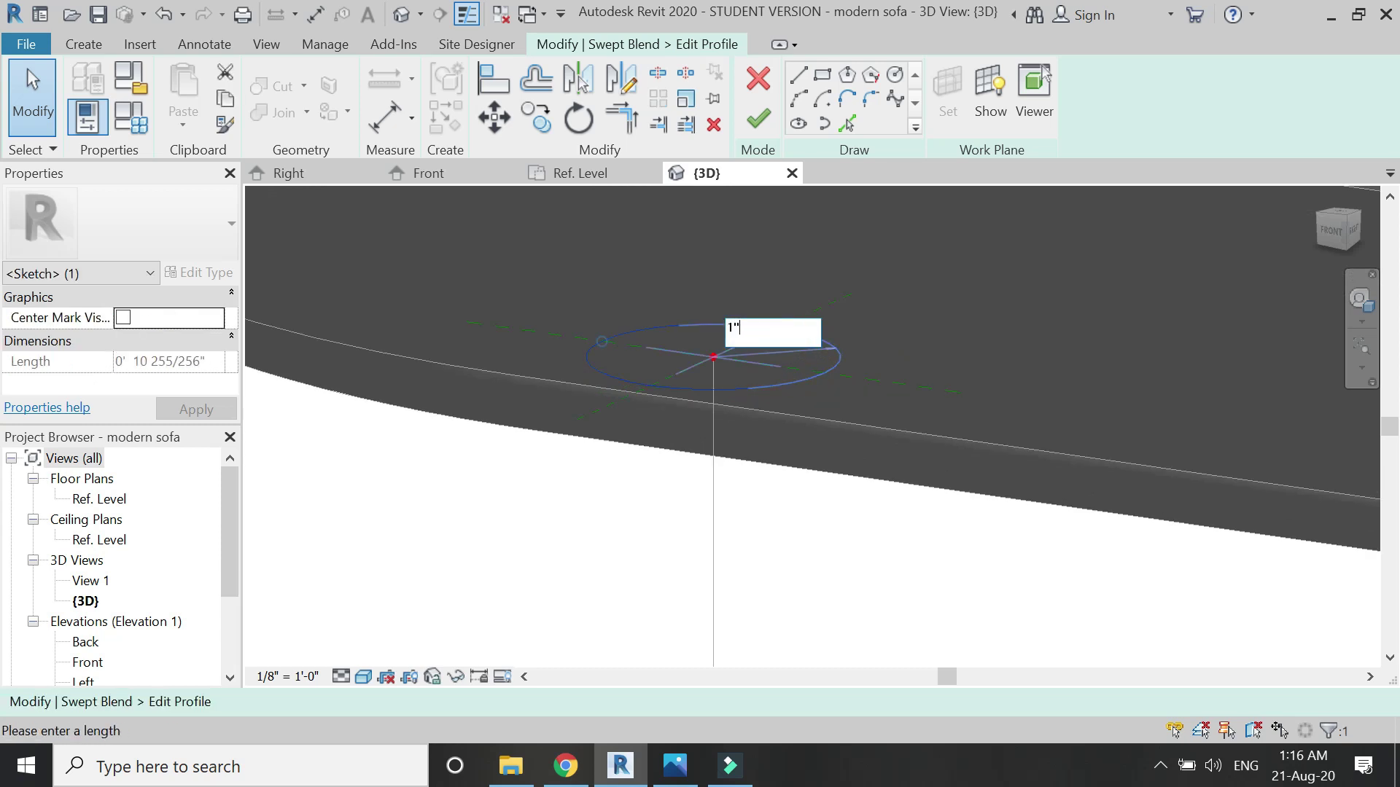
type("1\"")
key("Return")
left_click(780, 309)
scroll(780, 309, "down", 3)
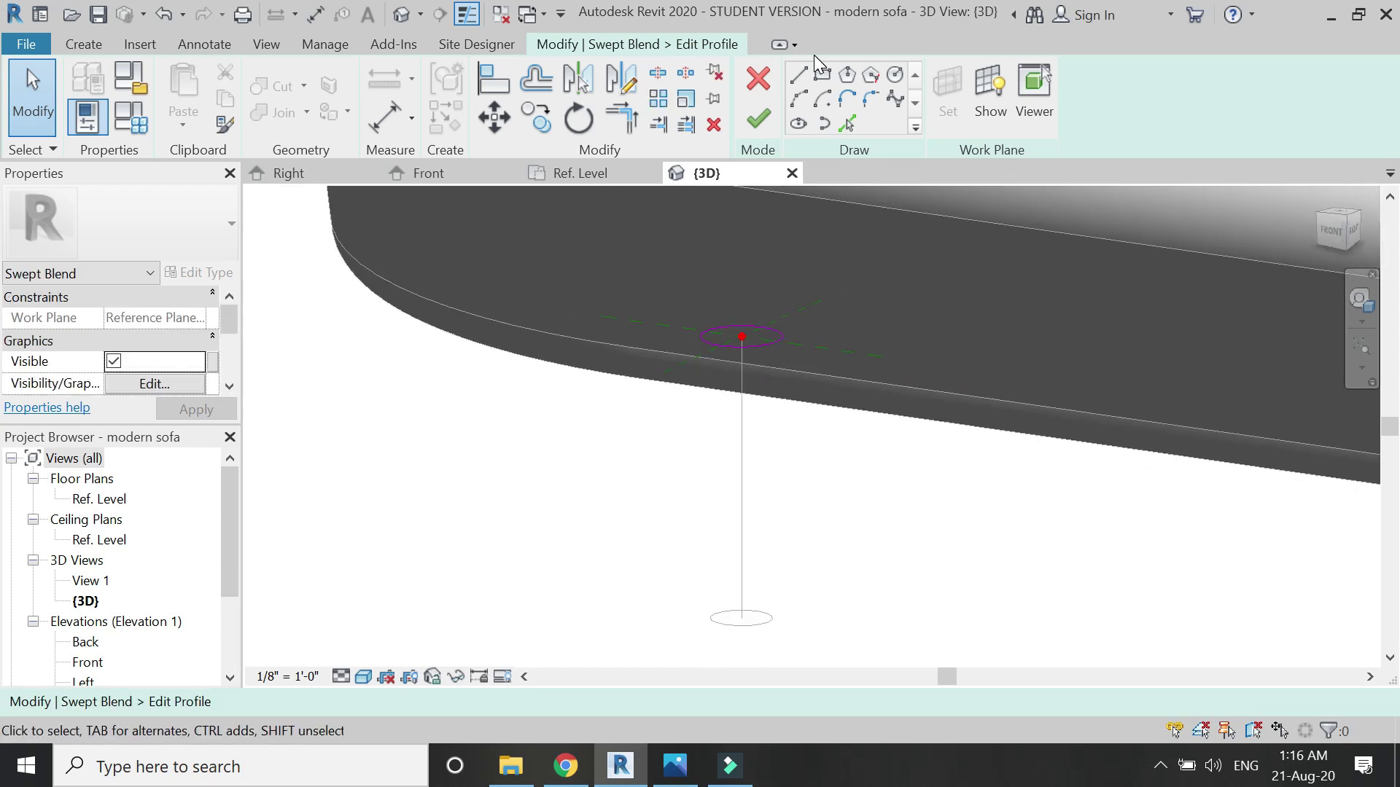
left_click(758, 118)
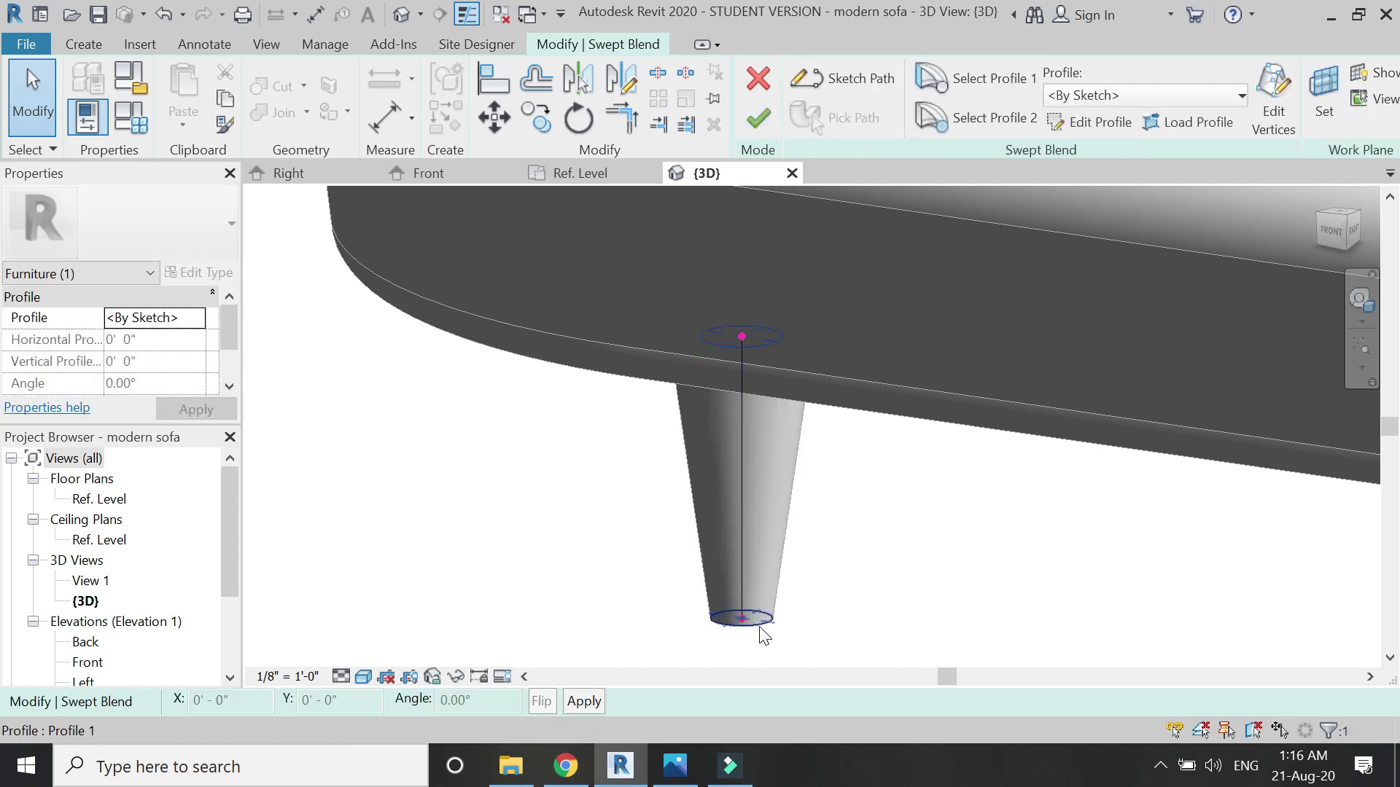
Step: Set the bottom profile circle radius to 0.5" and finish the tapered leg
scroll(762, 635, "up", 3)
double_click(758, 625)
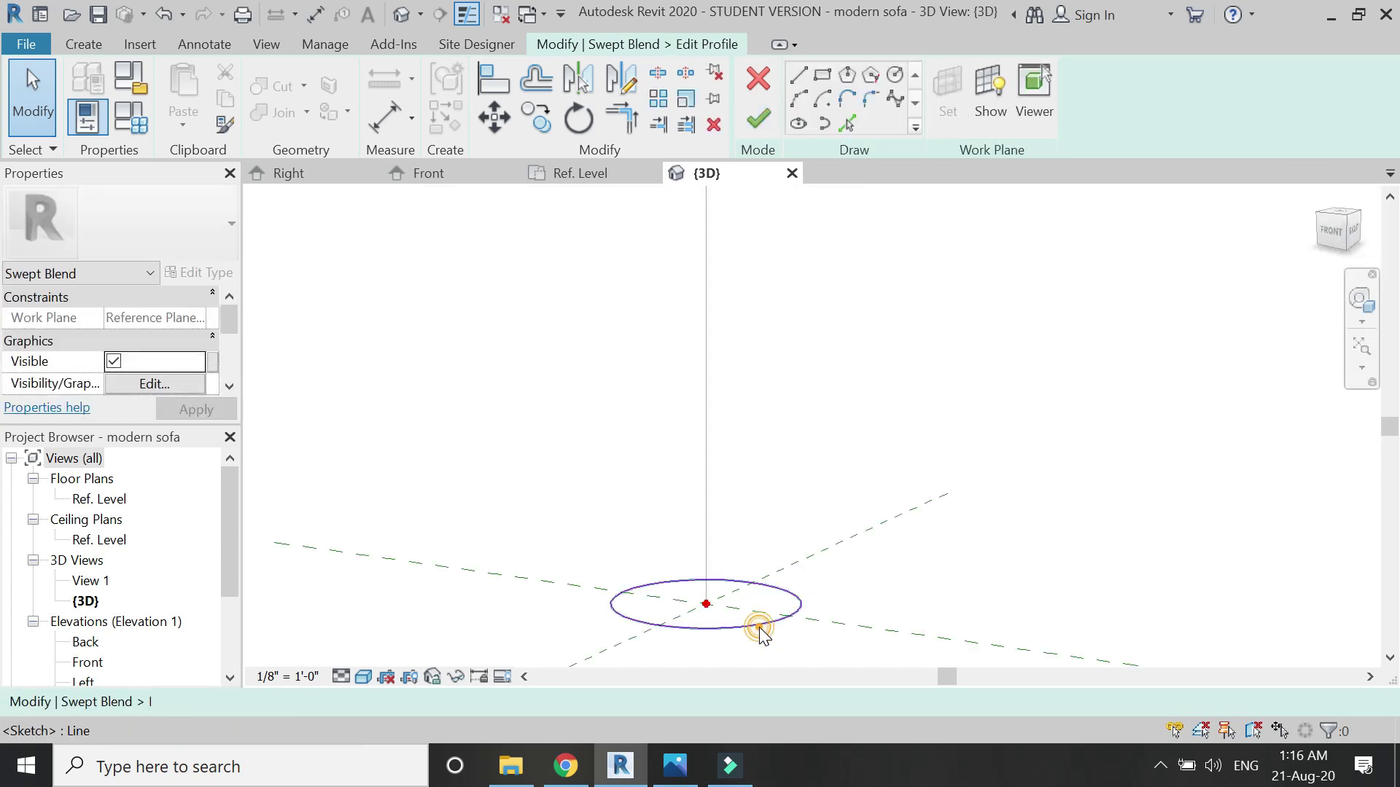
left_click(759, 627)
left_click(770, 585)
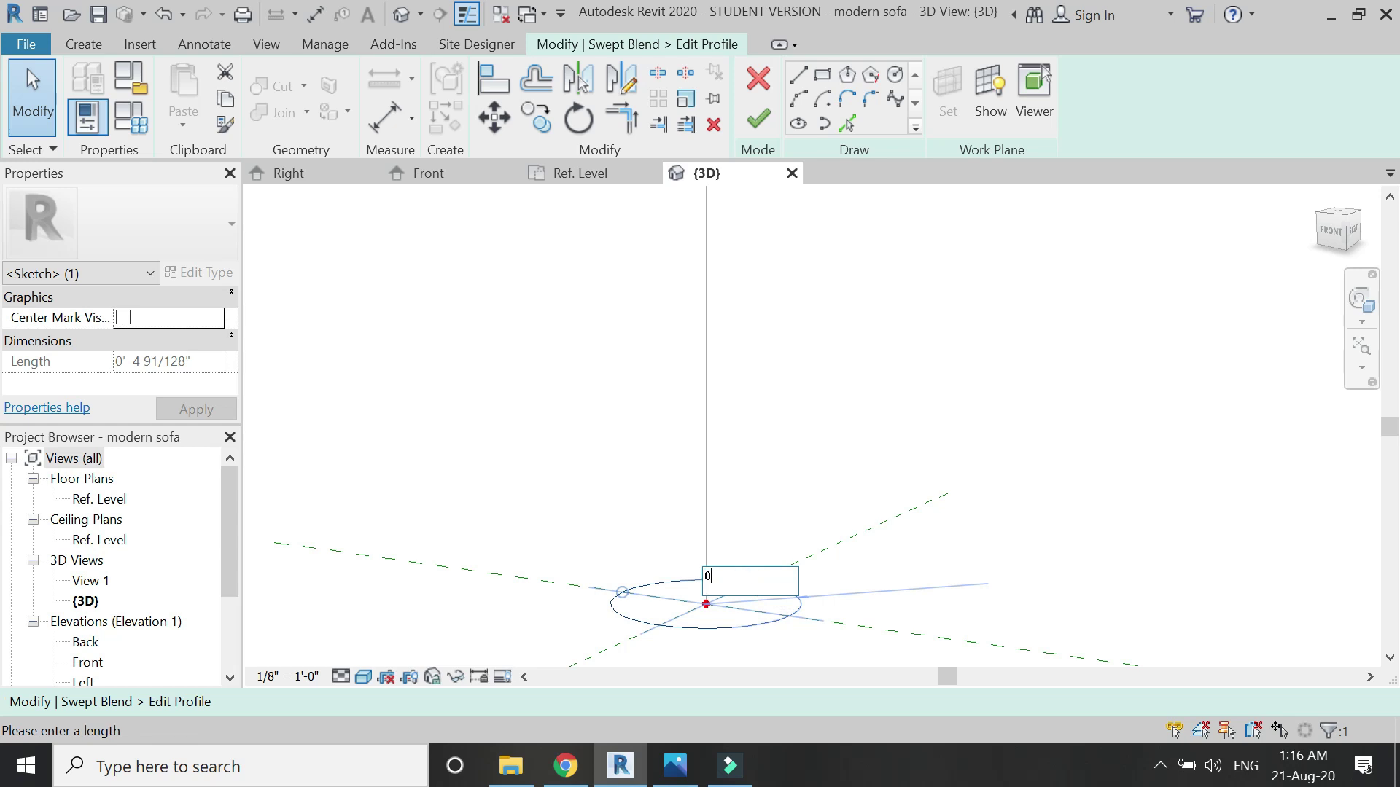
key("Return")
left_click(772, 591)
scroll(729, 257, "down", 3)
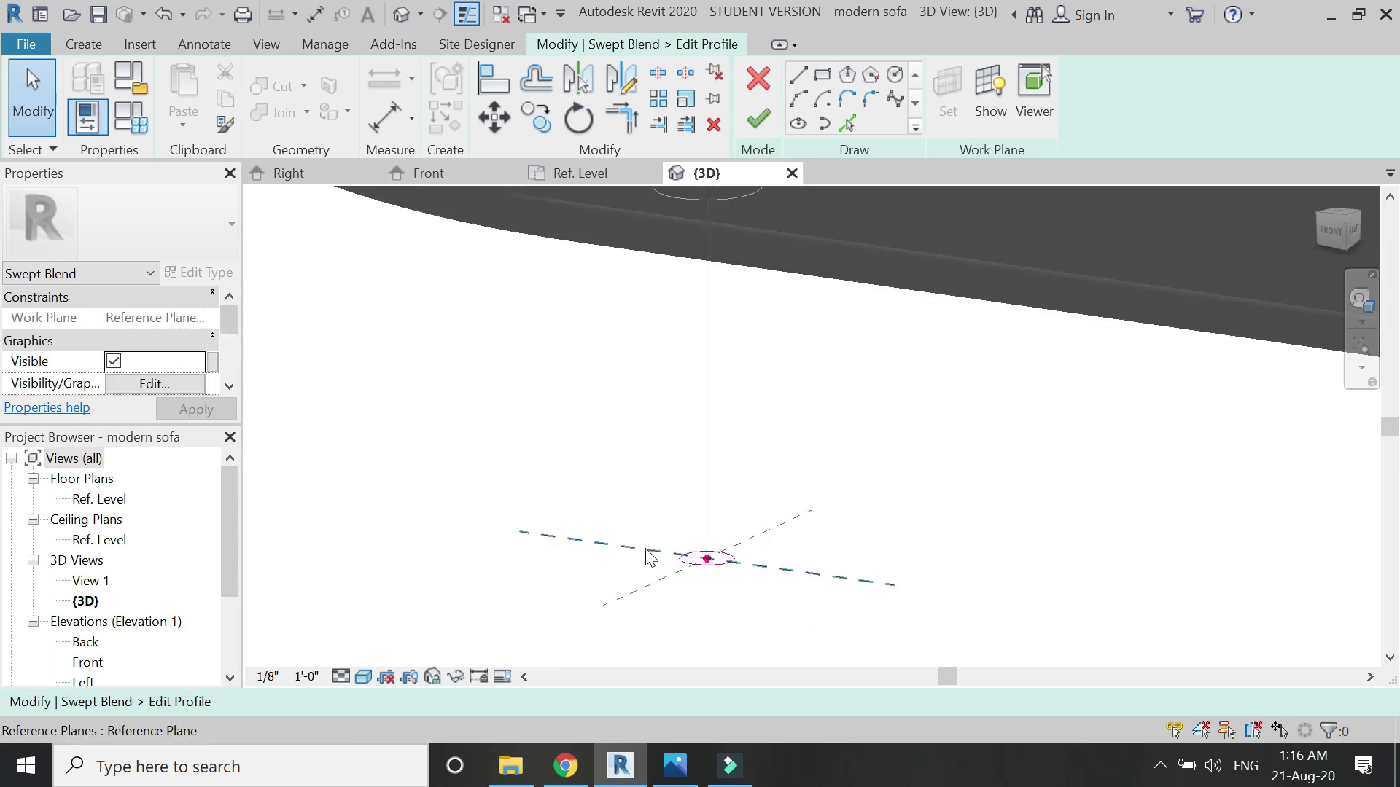
left_click(758, 123)
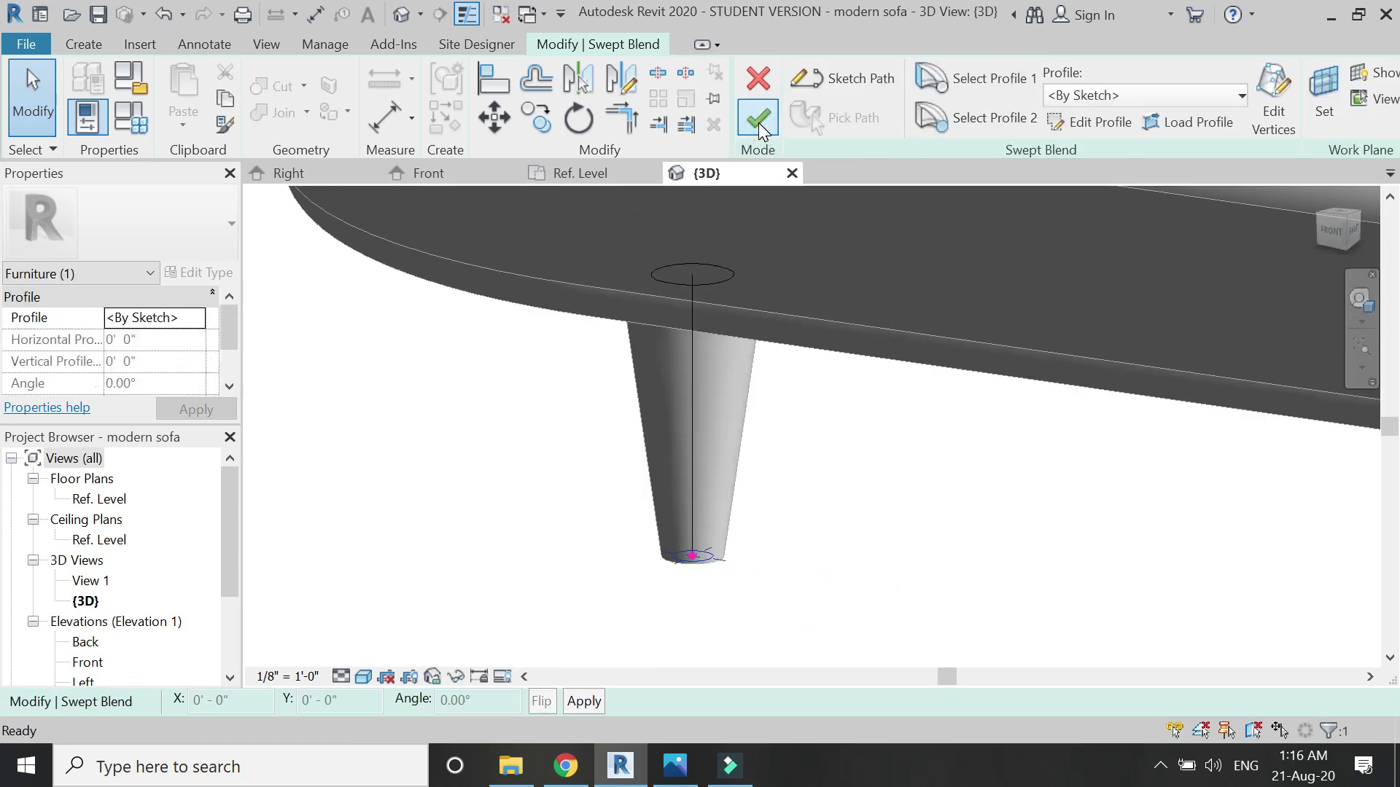
left_click(758, 122)
scroll(672, 500, "down", 5)
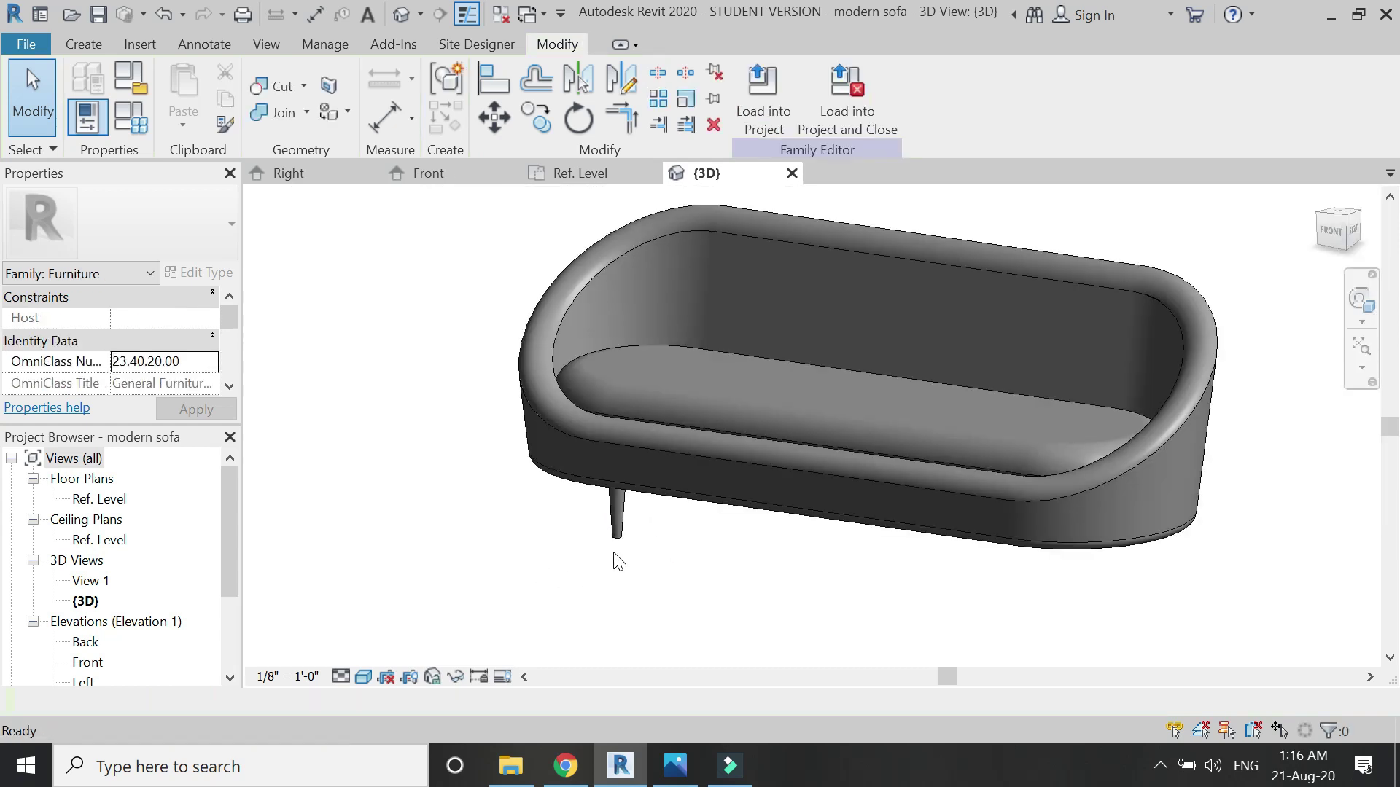
Step: Show the Ref. Level floor plan in the Wireframe visual style
left_click(615, 514)
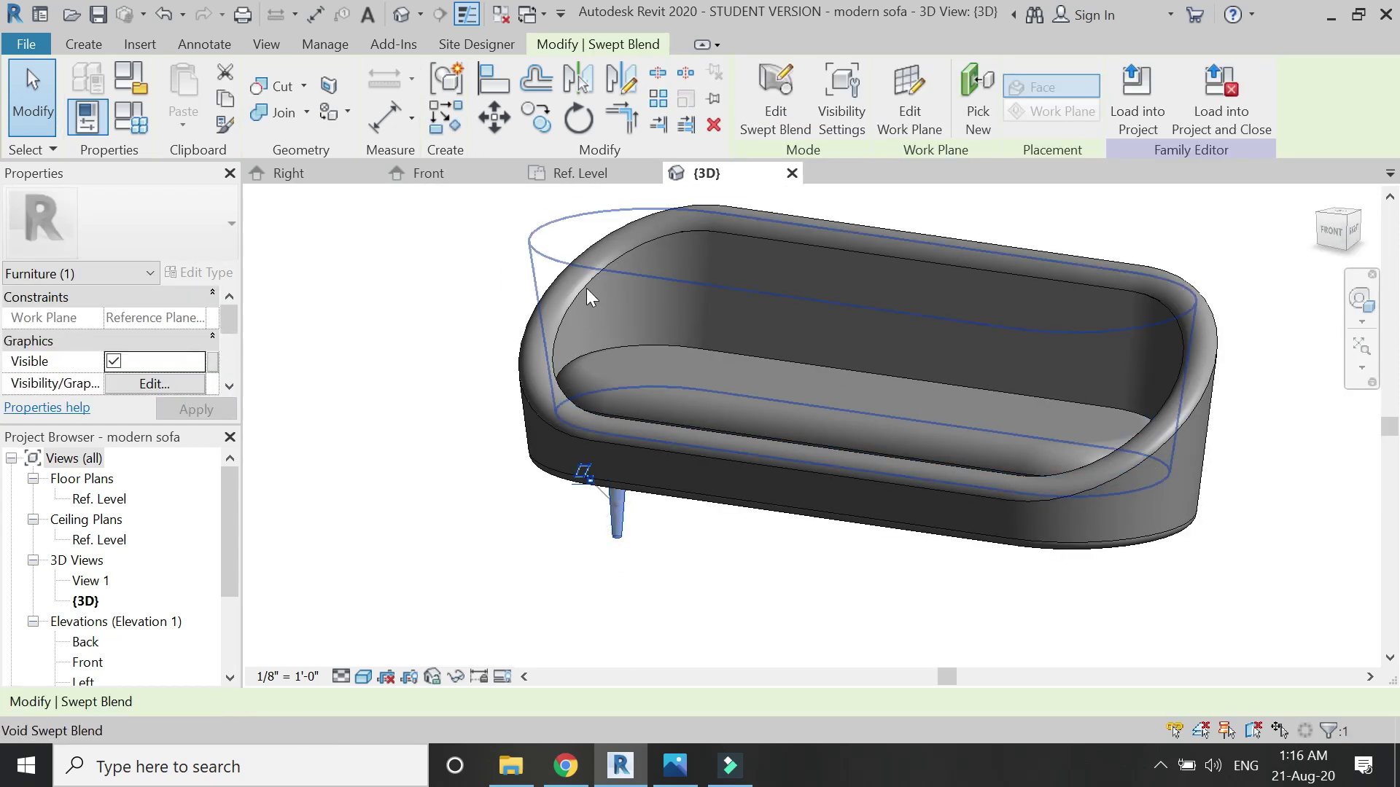
left_click(575, 170)
scroll(460, 539, "down", 2)
left_click(363, 677)
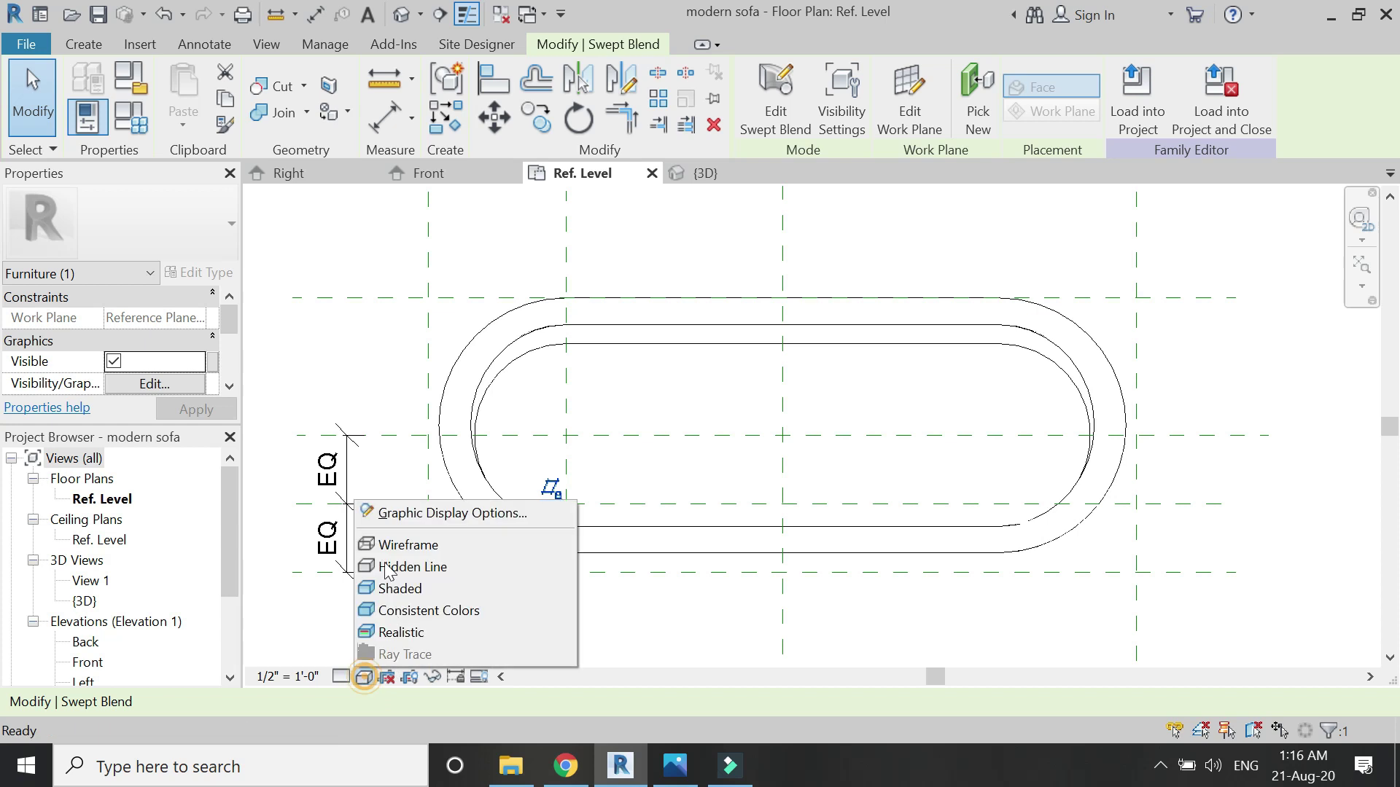
left_click(388, 545)
scroll(605, 518, "up", 2)
left_click(558, 516)
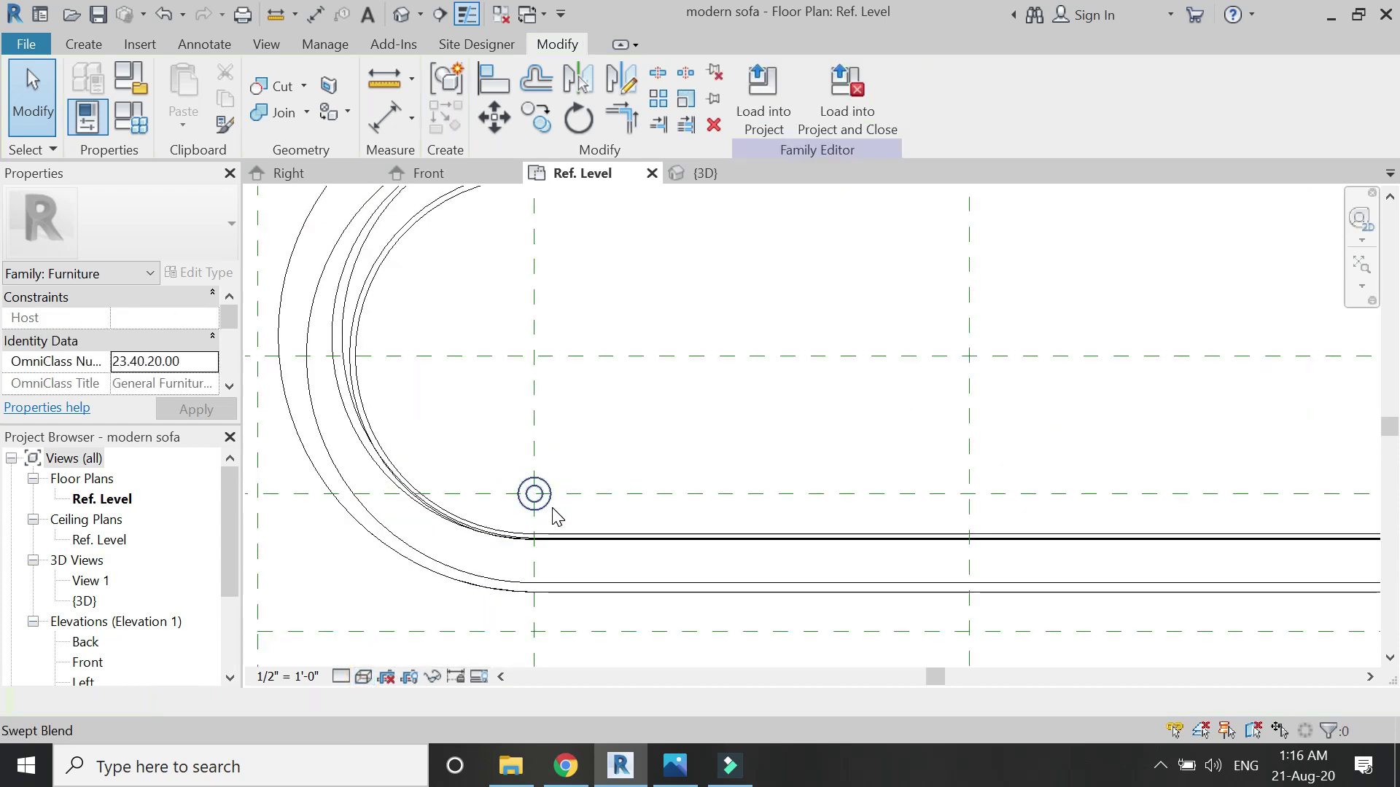
Step: Mirror the leg across the vertical centre plane to make a second leg
left_click(537, 501)
scroll(518, 496, "down", 3)
key("d")
key("m")
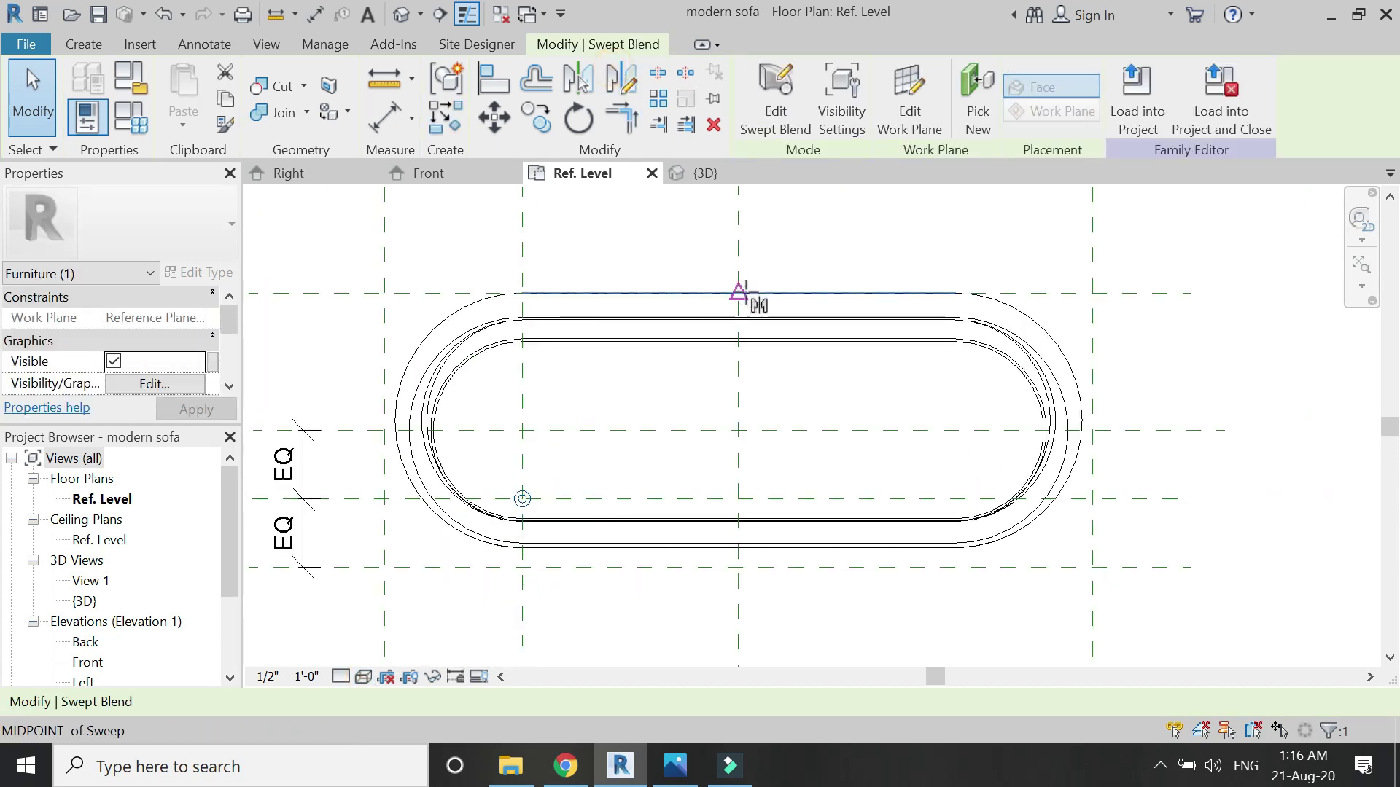
left_click(738, 377)
left_click(739, 604)
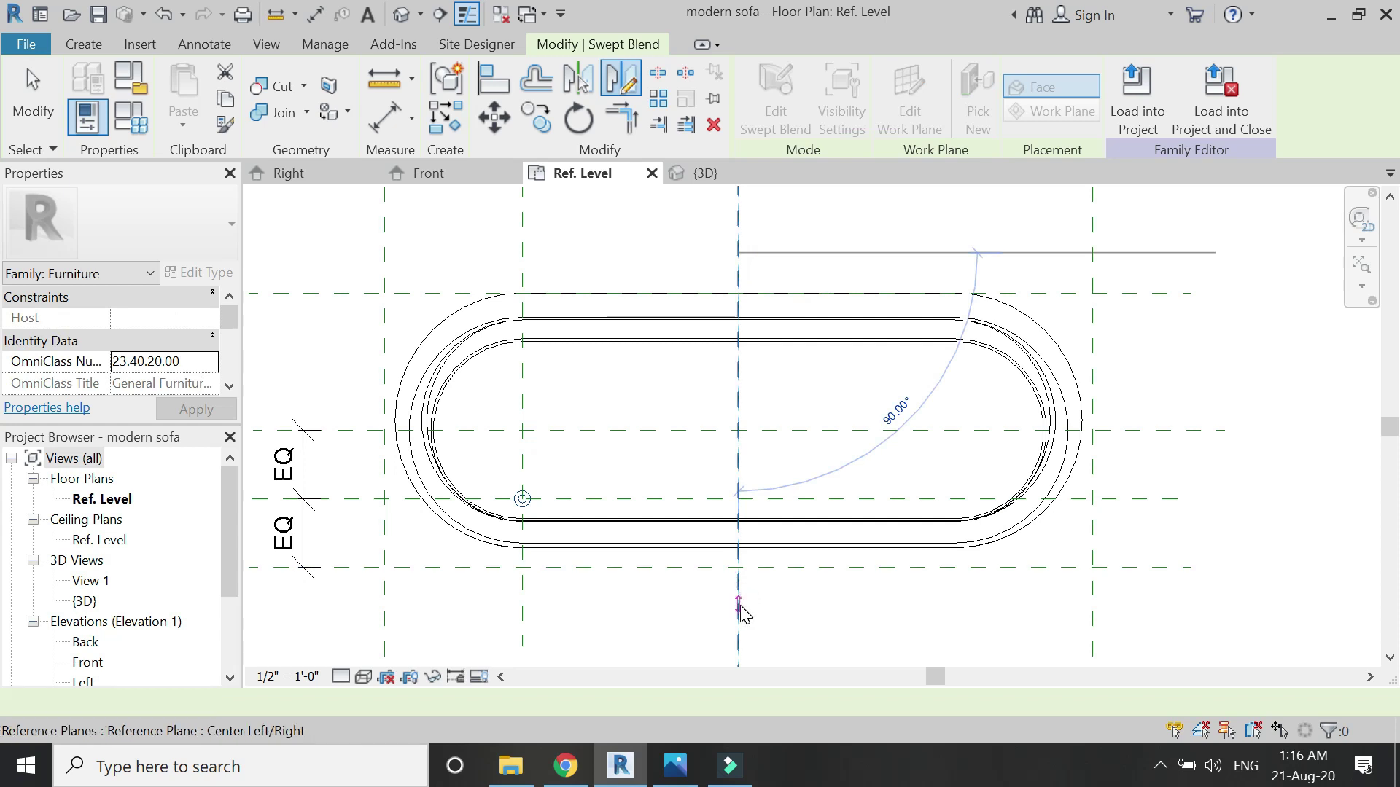
key("Escape")
Step: Mirror both legs across the horizontal centre plane and check the four legs in 3D
left_click(960, 514)
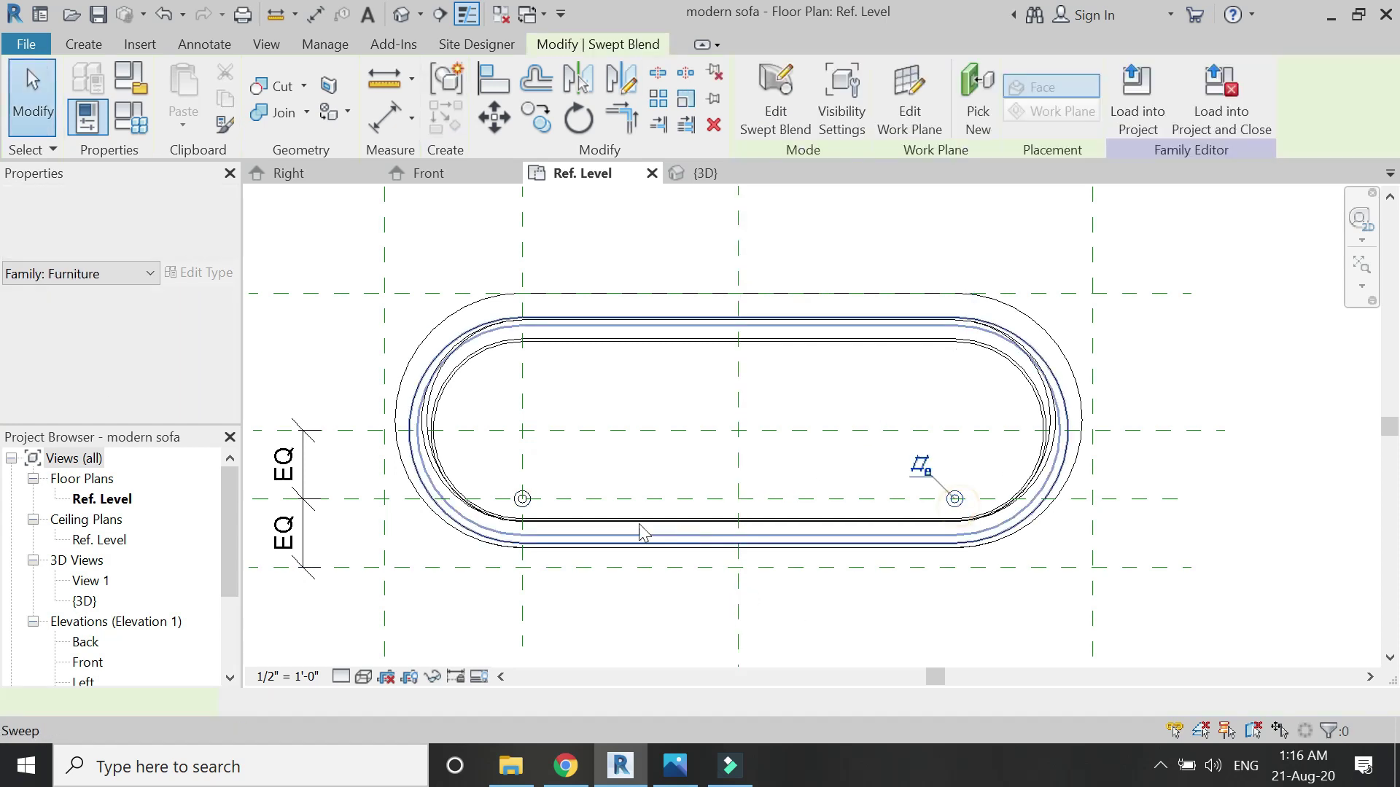
left_click(618, 82)
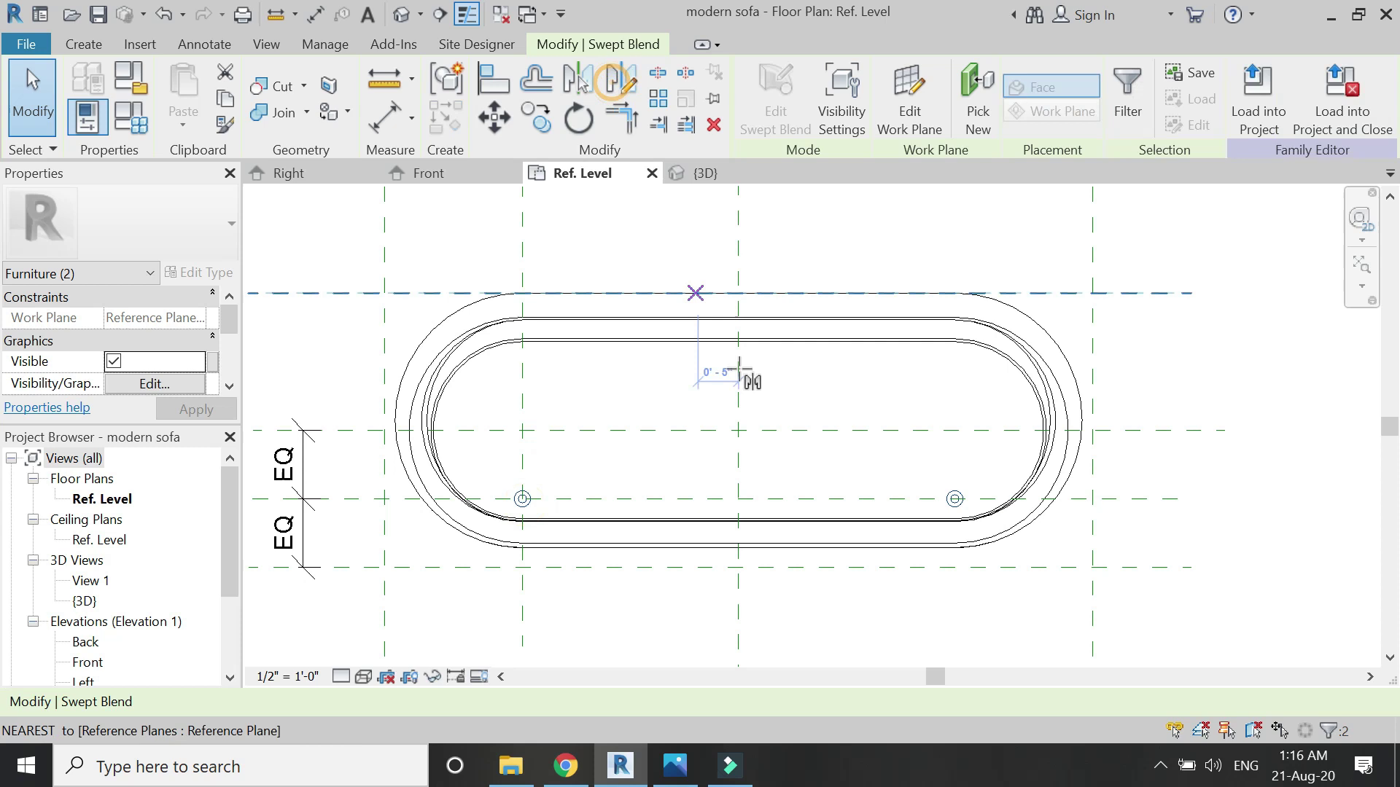
left_click(920, 430)
left_click(738, 430)
key("Escape")
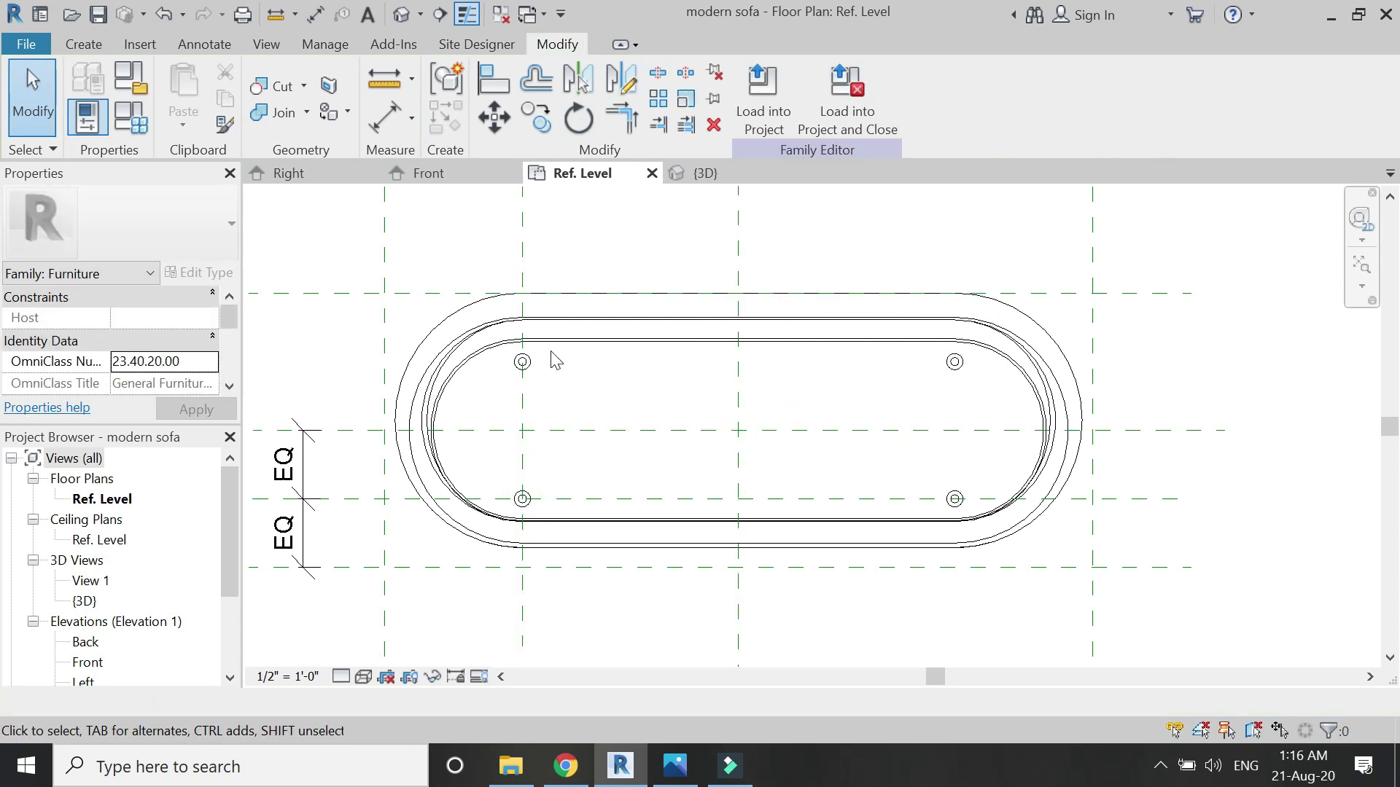
left_click(736, 178)
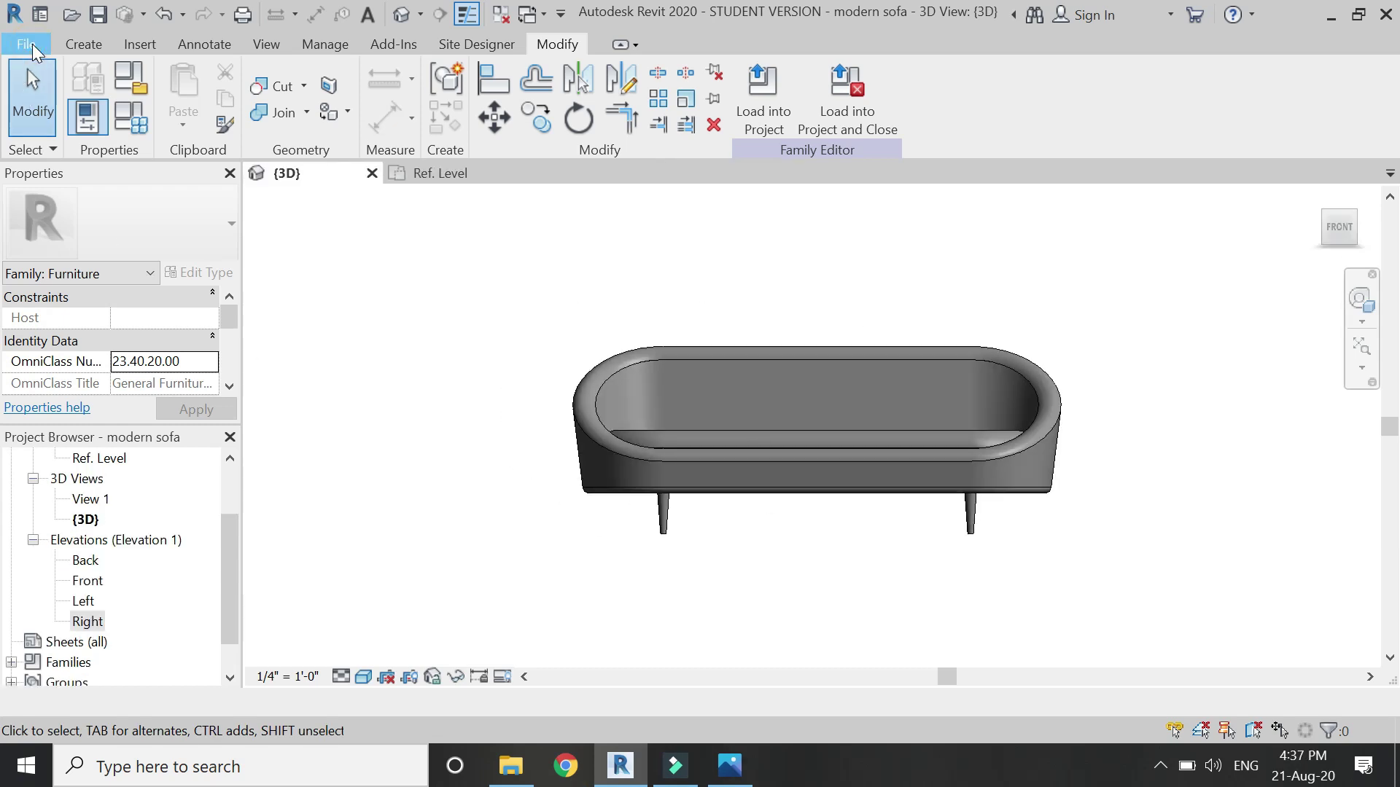
left_click(32, 43)
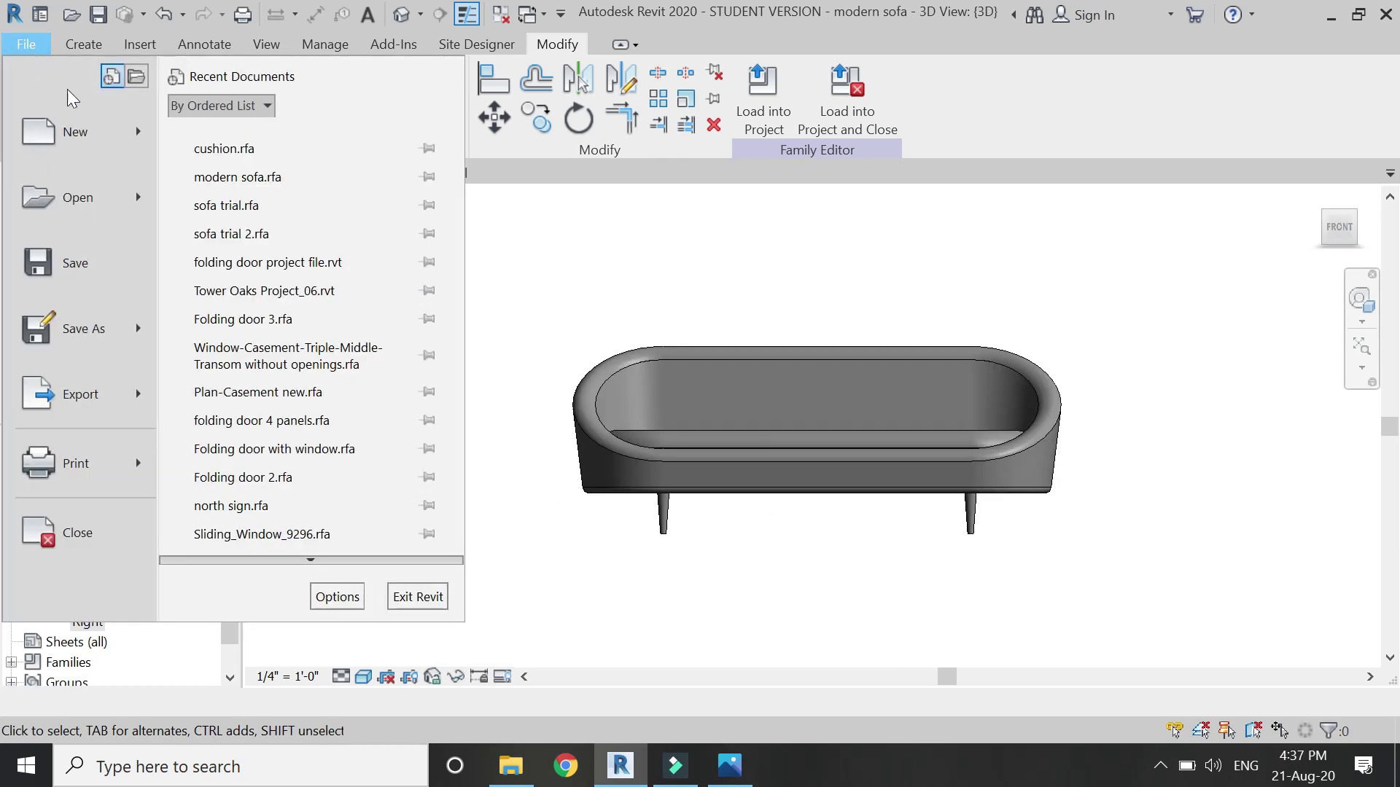
Step: Create a new family from the Furniture.rft template
mouse_move(97, 141)
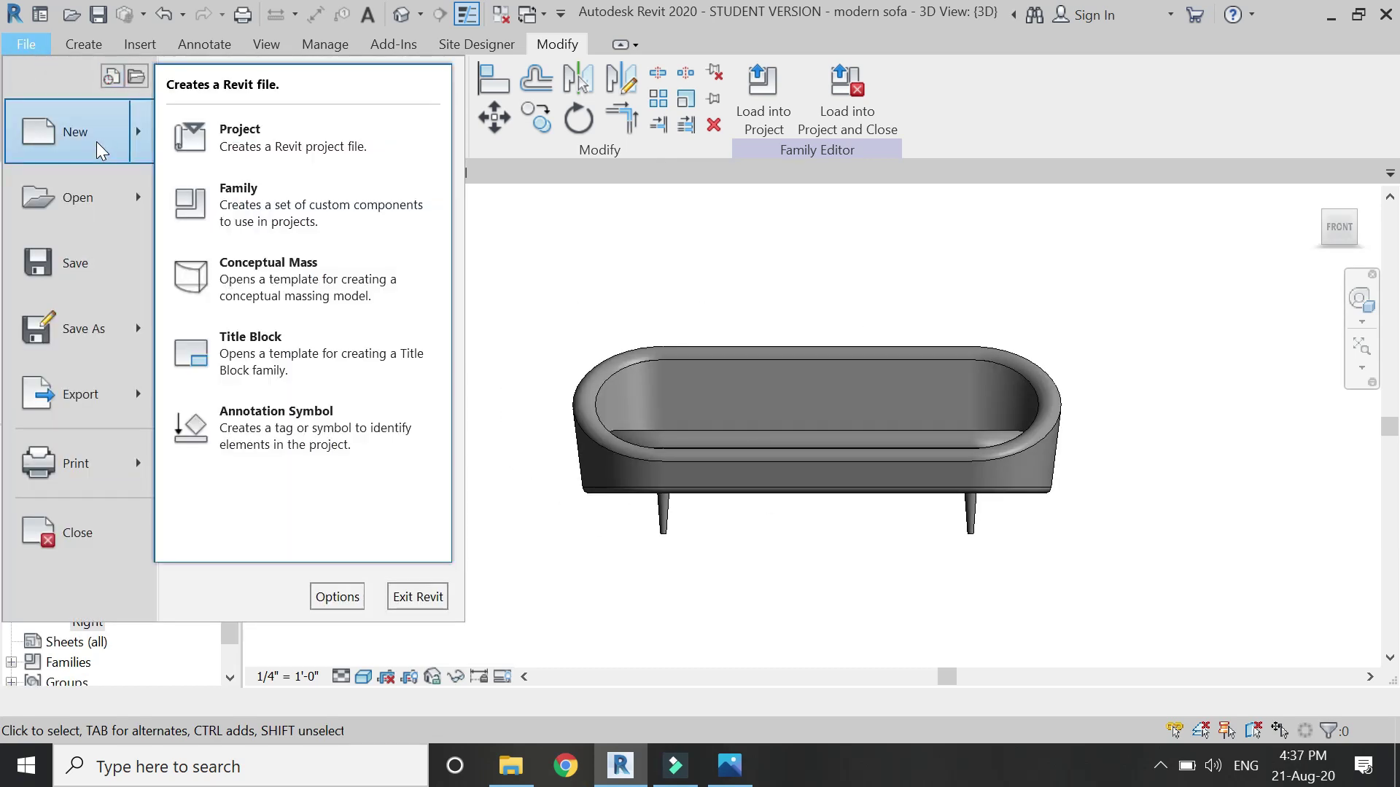
left_click(220, 206)
left_click(624, 389)
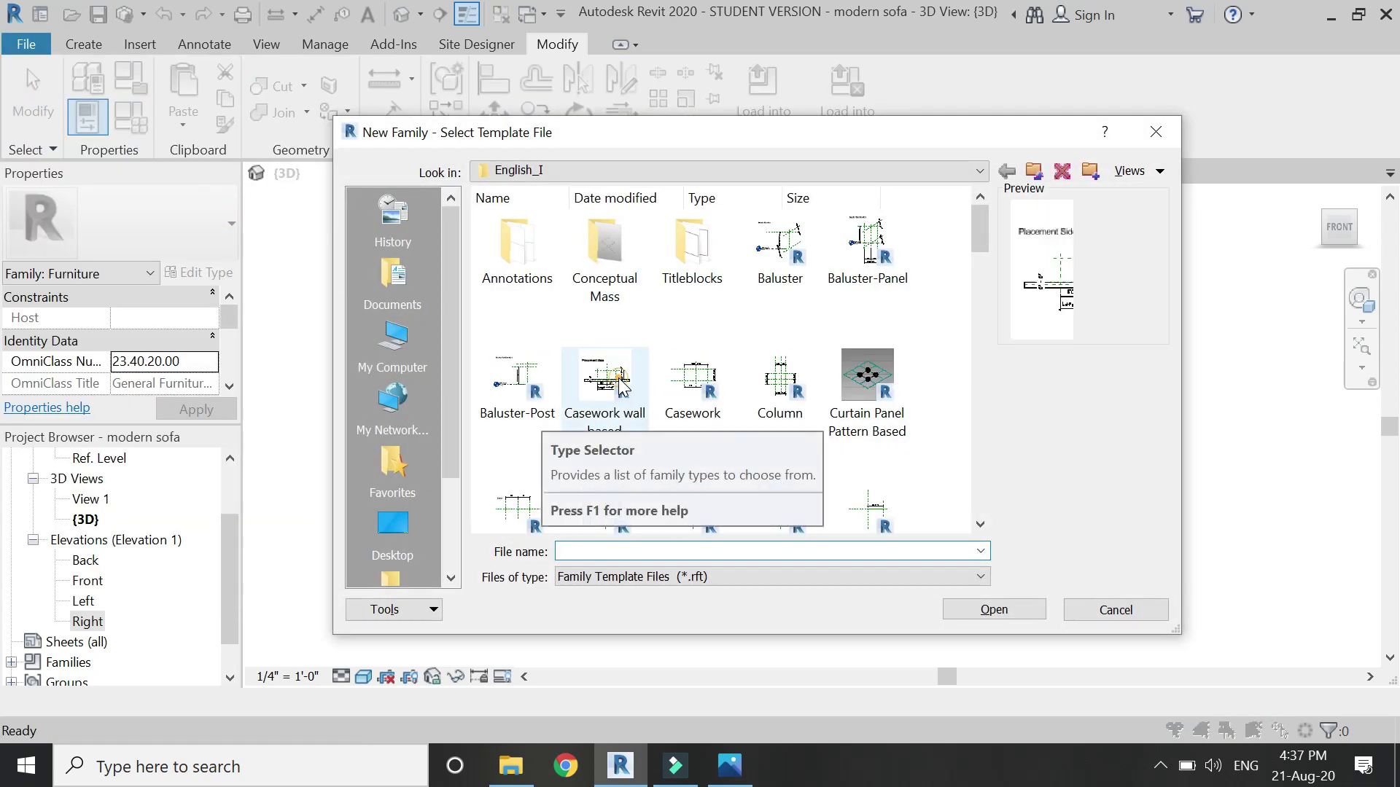
key("f")
left_click(593, 369)
left_click(979, 608)
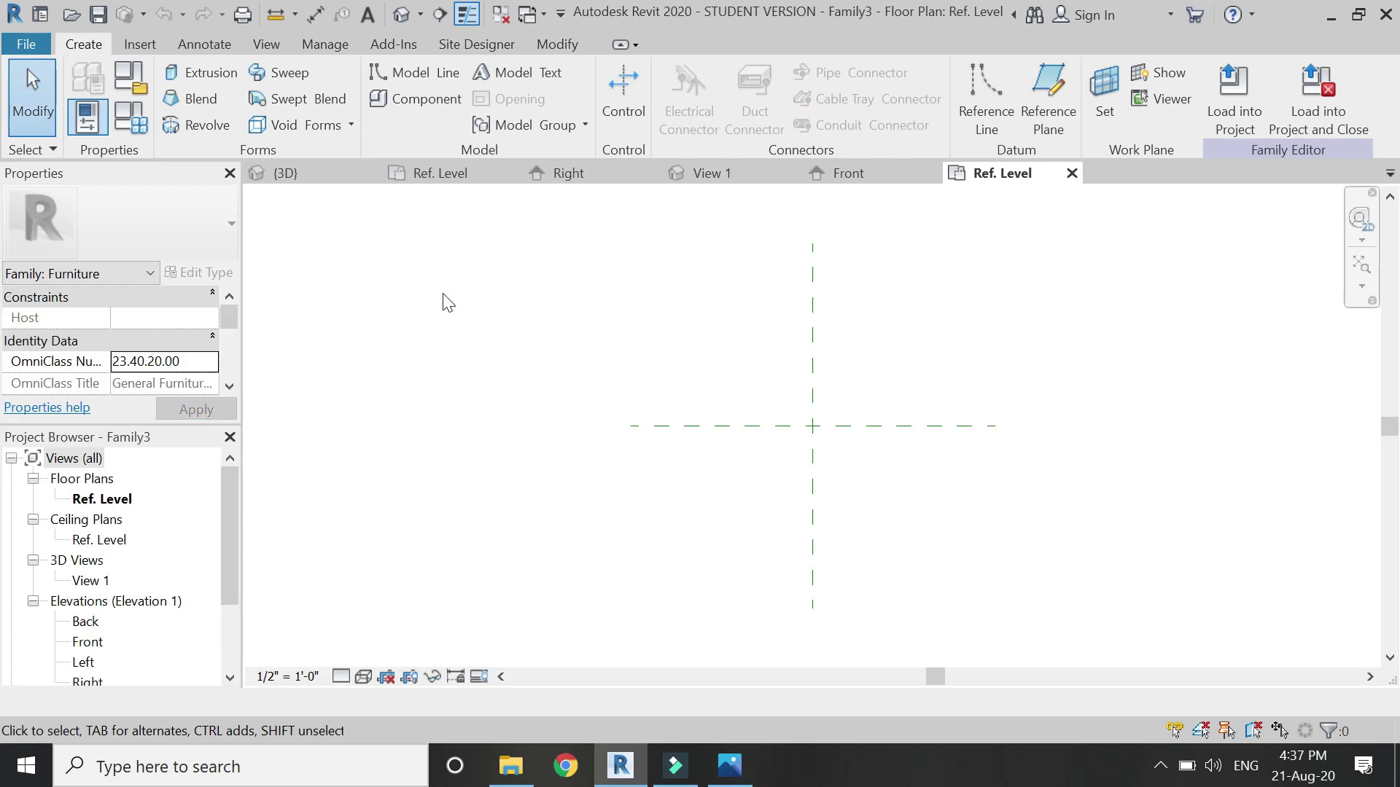
Step: Add reference planes offset 7" either side of the horizontal and vertical centre planes
key("r")
key("p")
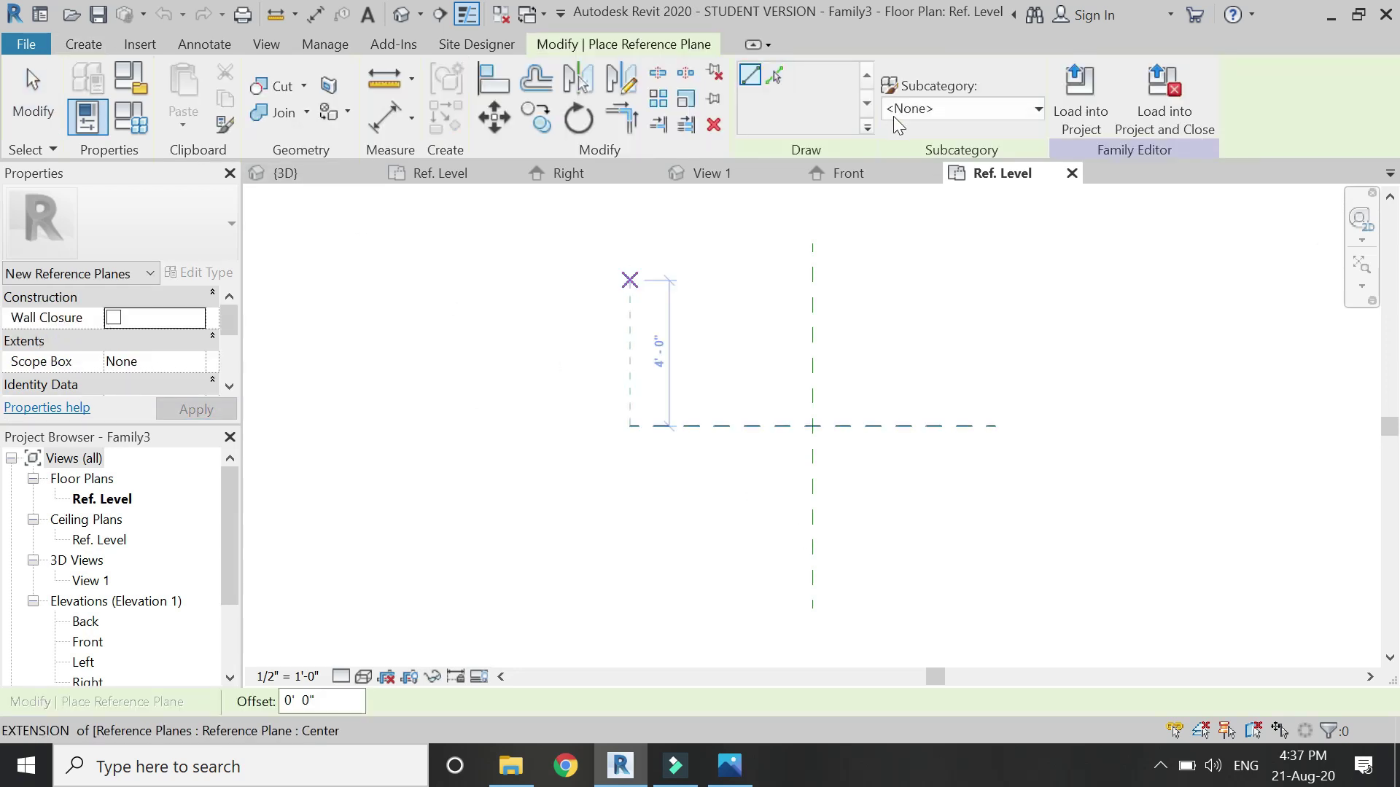
left_click(774, 77)
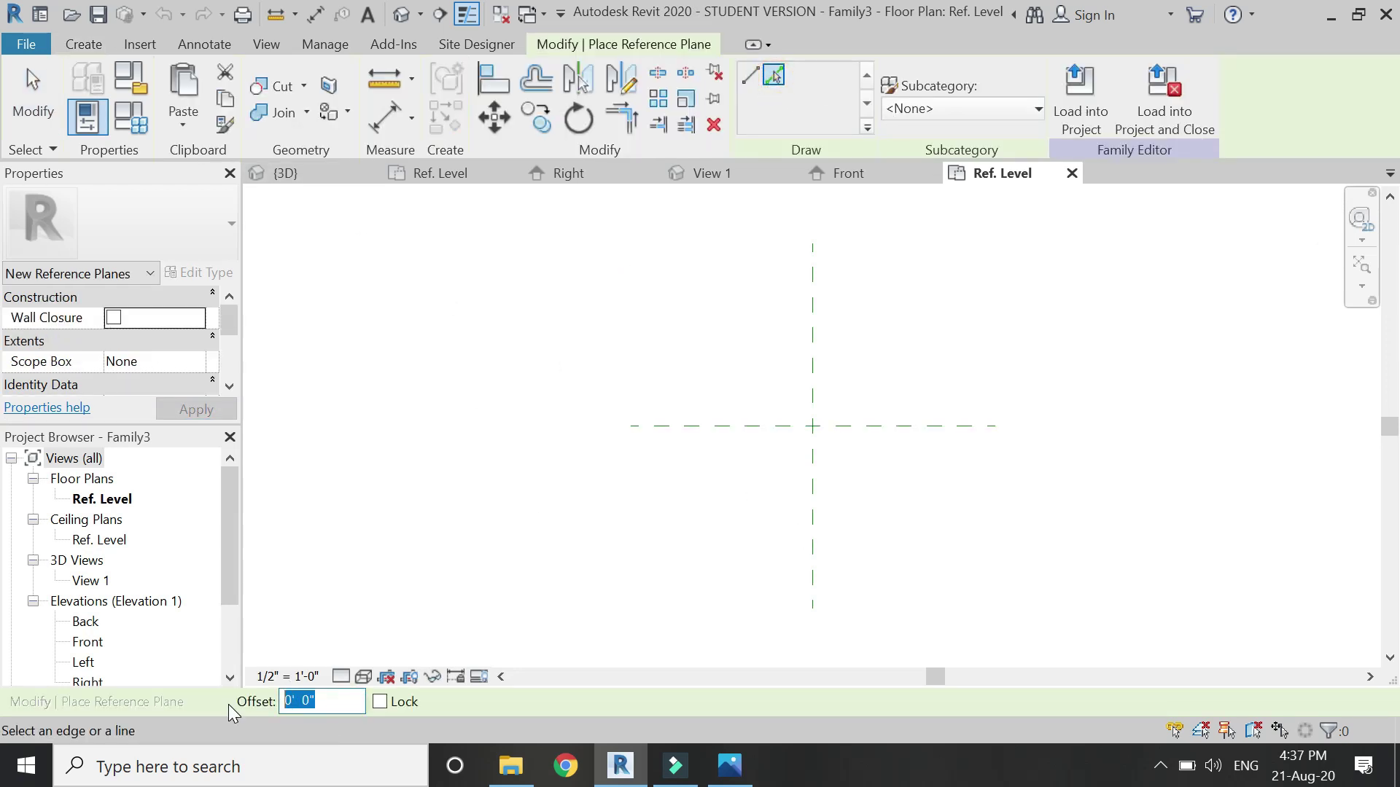
type("7")
key("Return")
left_click(758, 426)
left_click(809, 370)
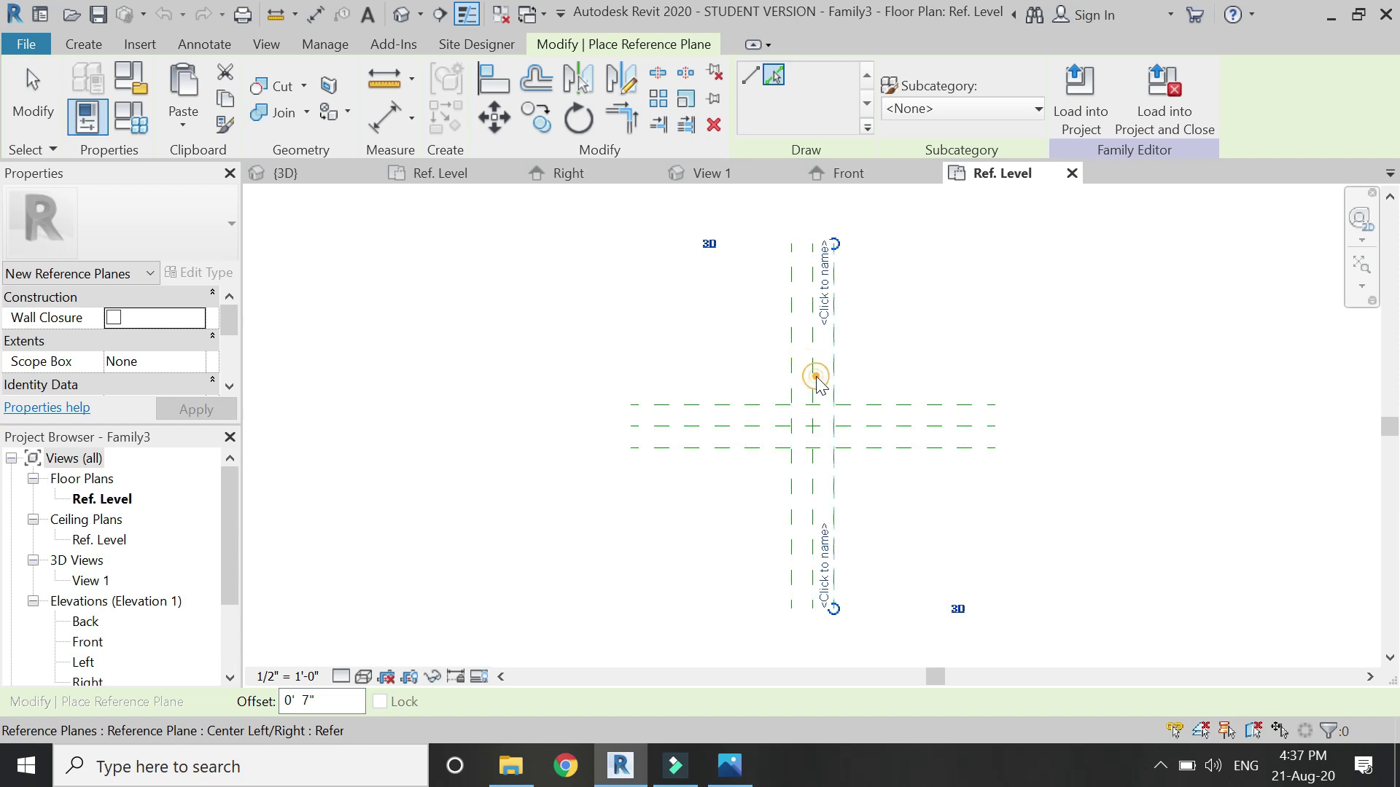
key("Escape")
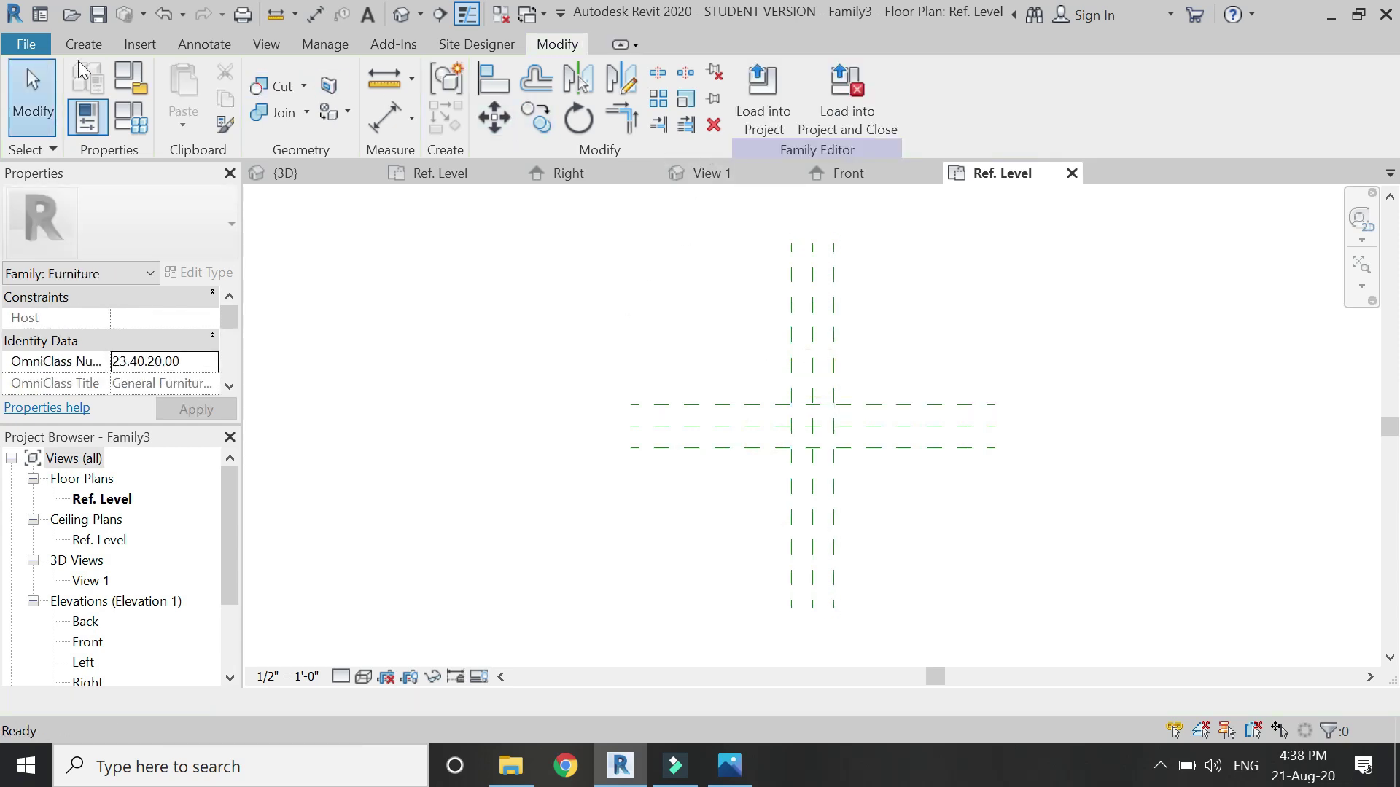
left_click(82, 45)
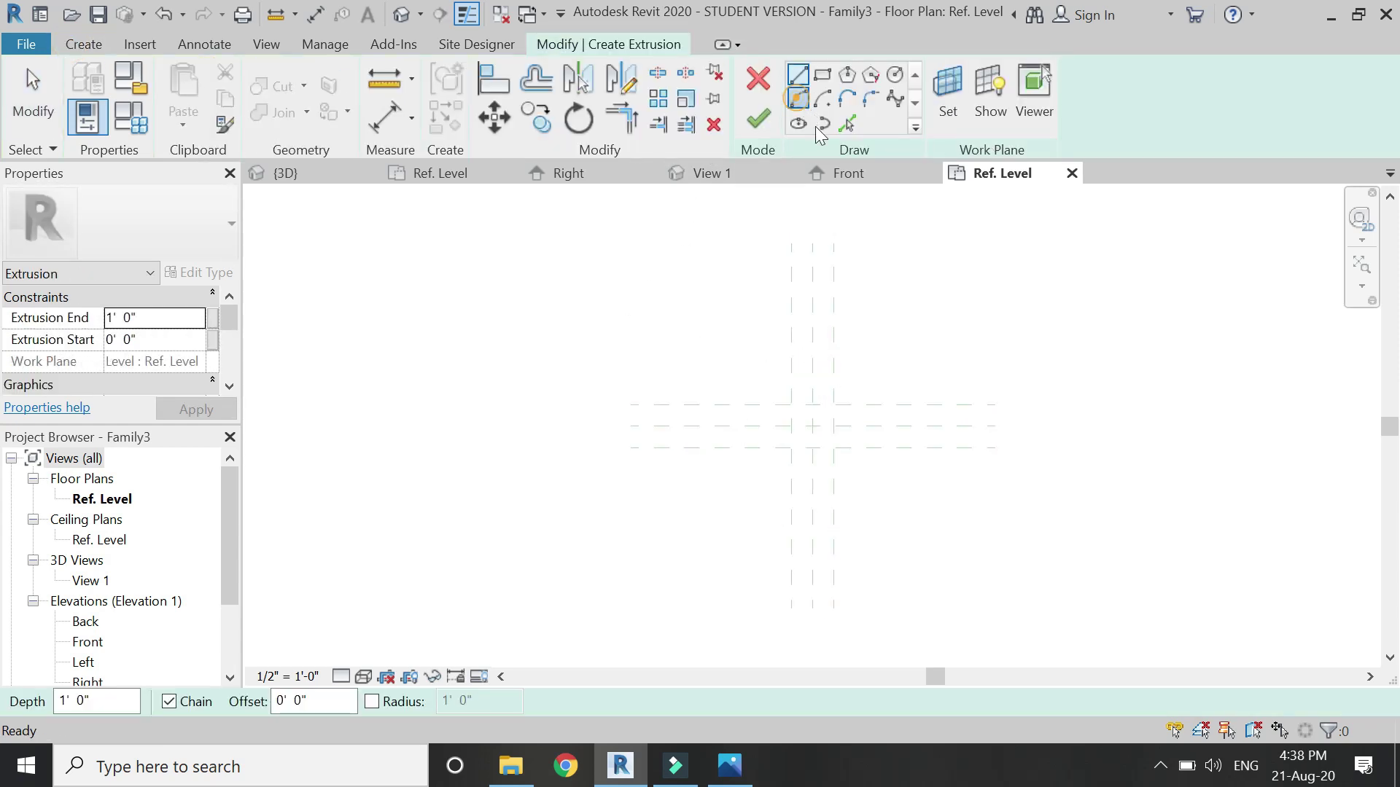
Step: Sketch an inward-curving arc between the left upper and lower reference-plane intersections
scroll(806, 397, "up", 2)
scroll(786, 503, "up", 2)
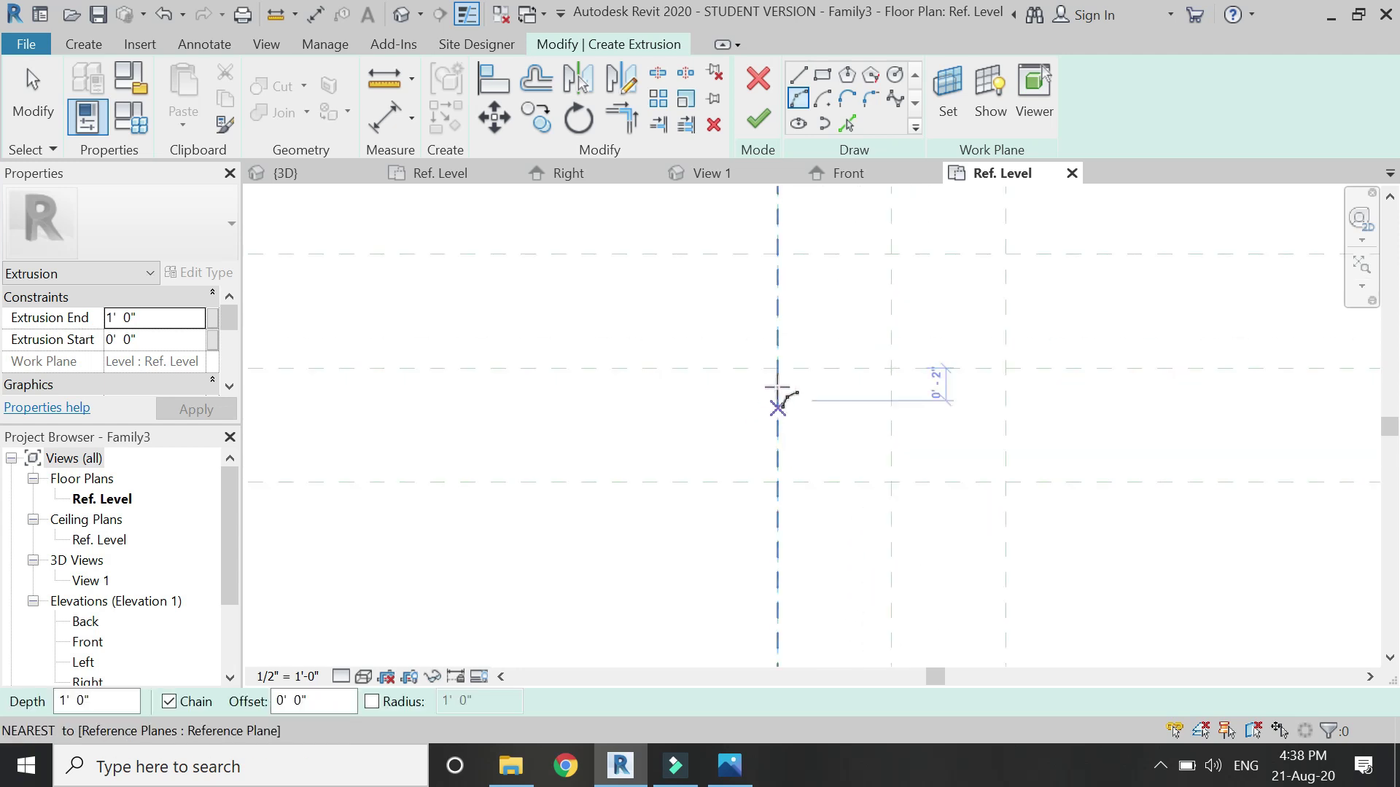
left_click(775, 284)
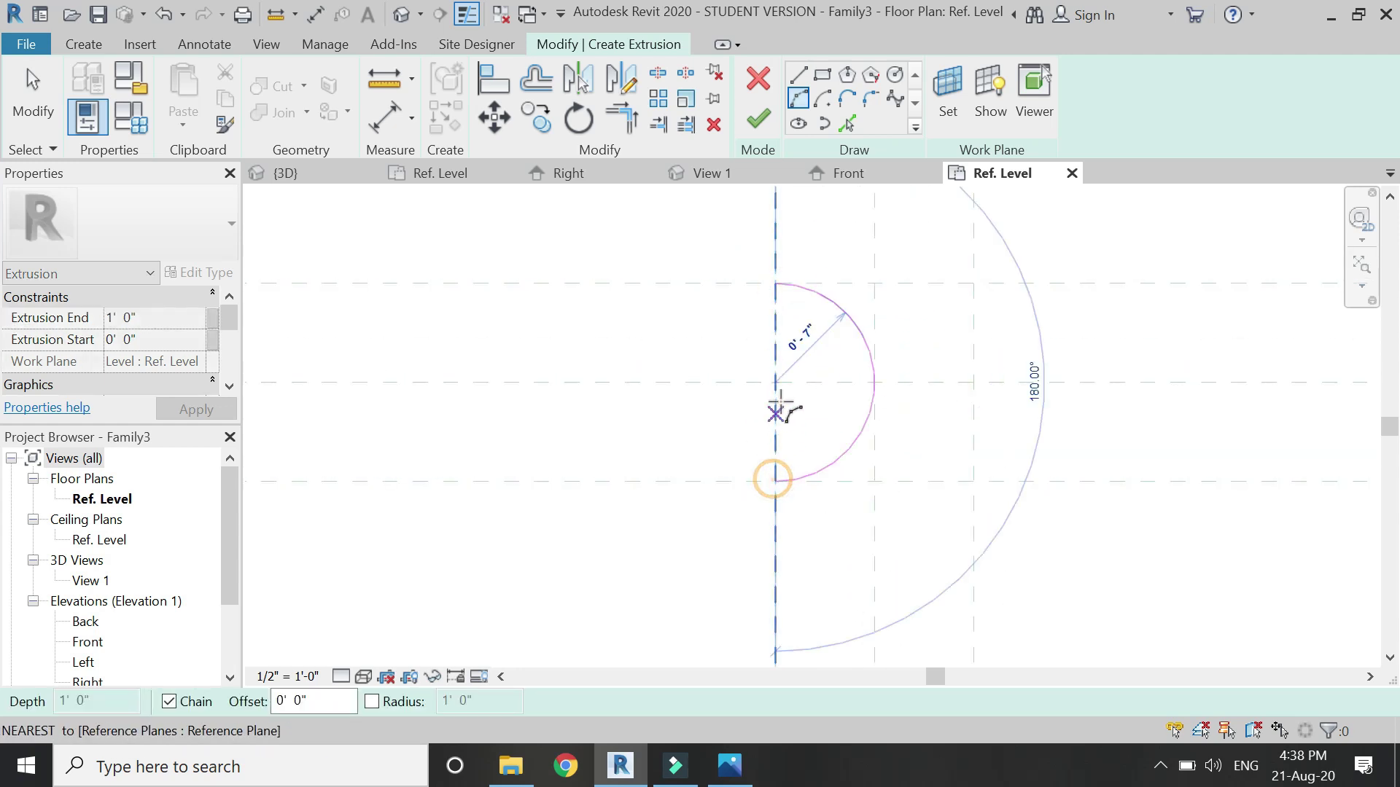
left_click(775, 480)
left_click(797, 382)
key("Escape")
key("Escape")
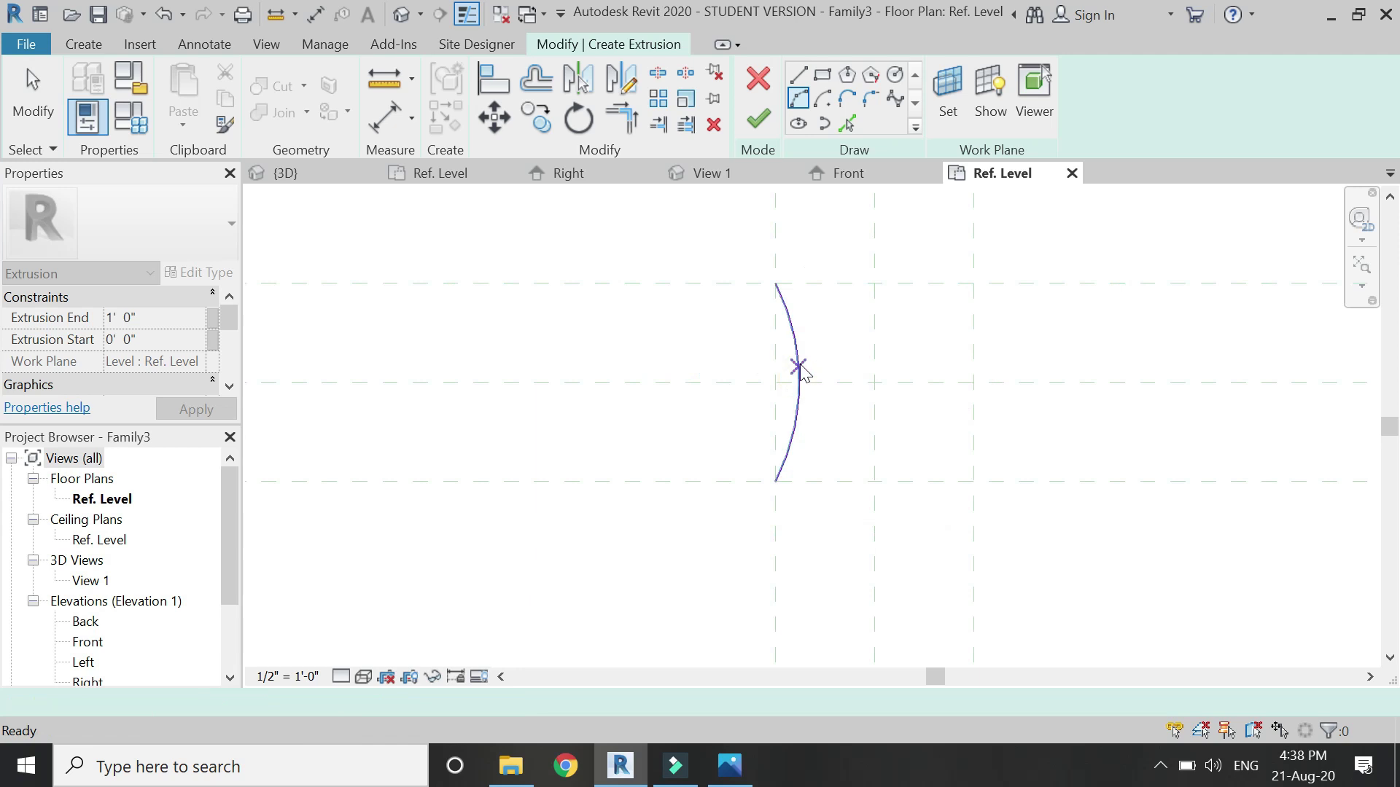
Step: Mirror the arc to the right, then diagonally, so arcs form all four sides
left_click(796, 353)
left_click(620, 78)
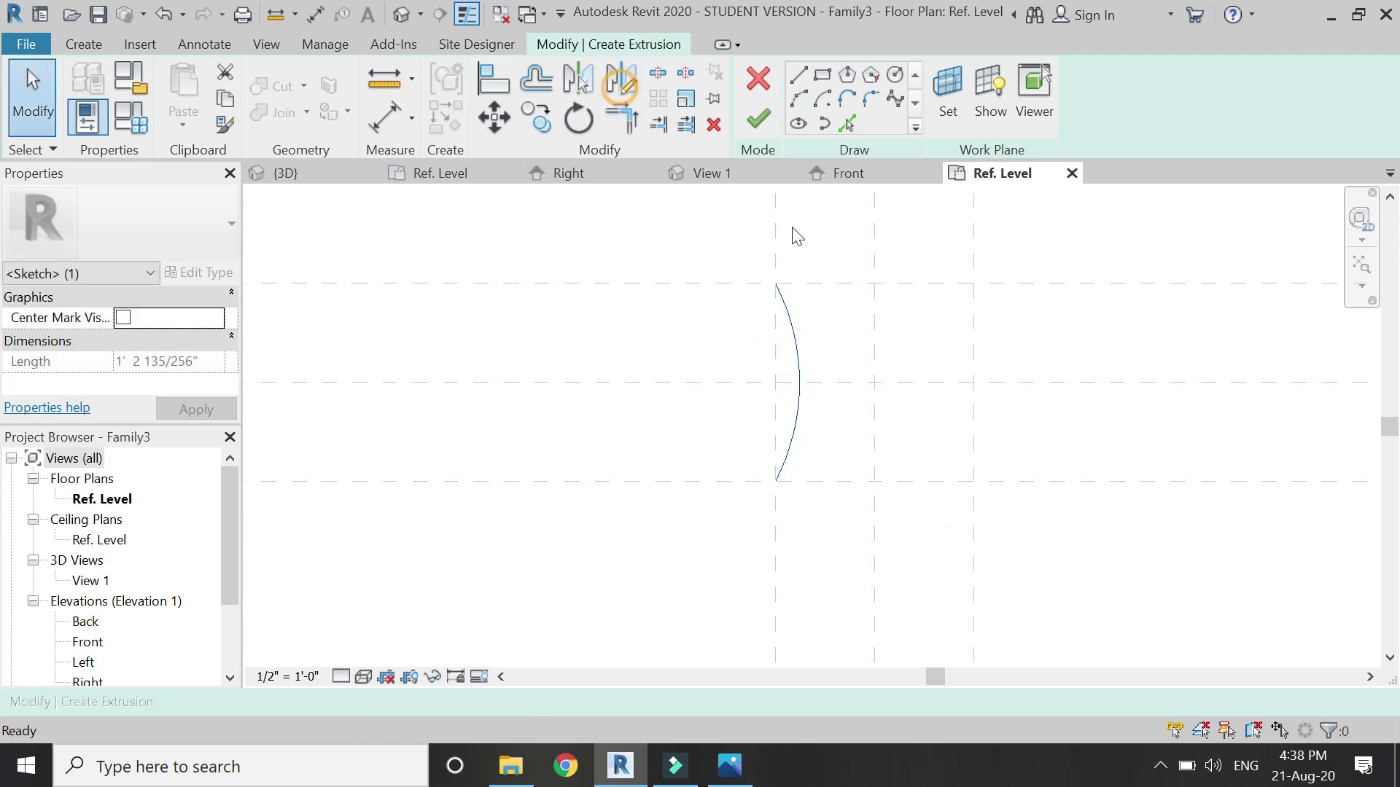
left_click(867, 254)
left_click(875, 421)
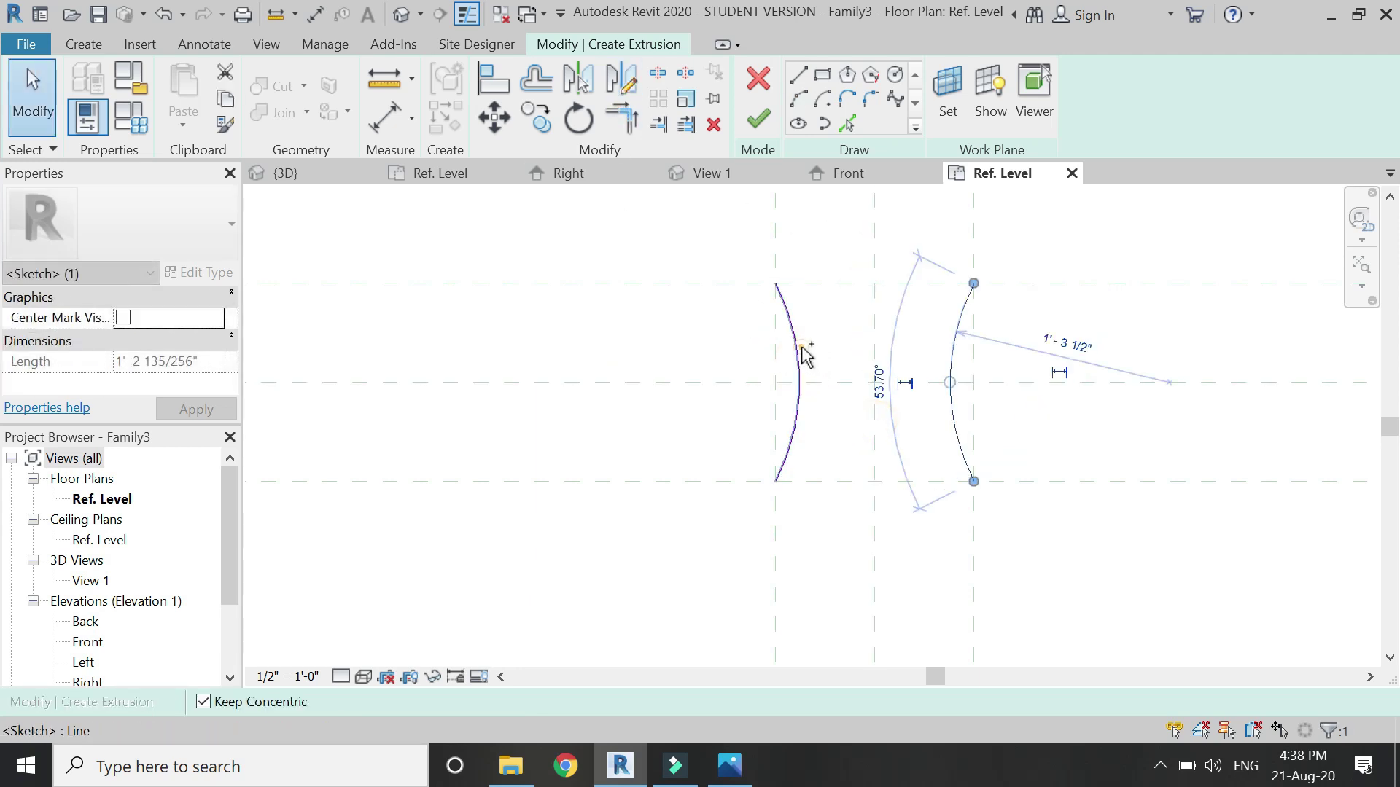
left_click(800, 355, "ctrl")
key("d")
key("m")
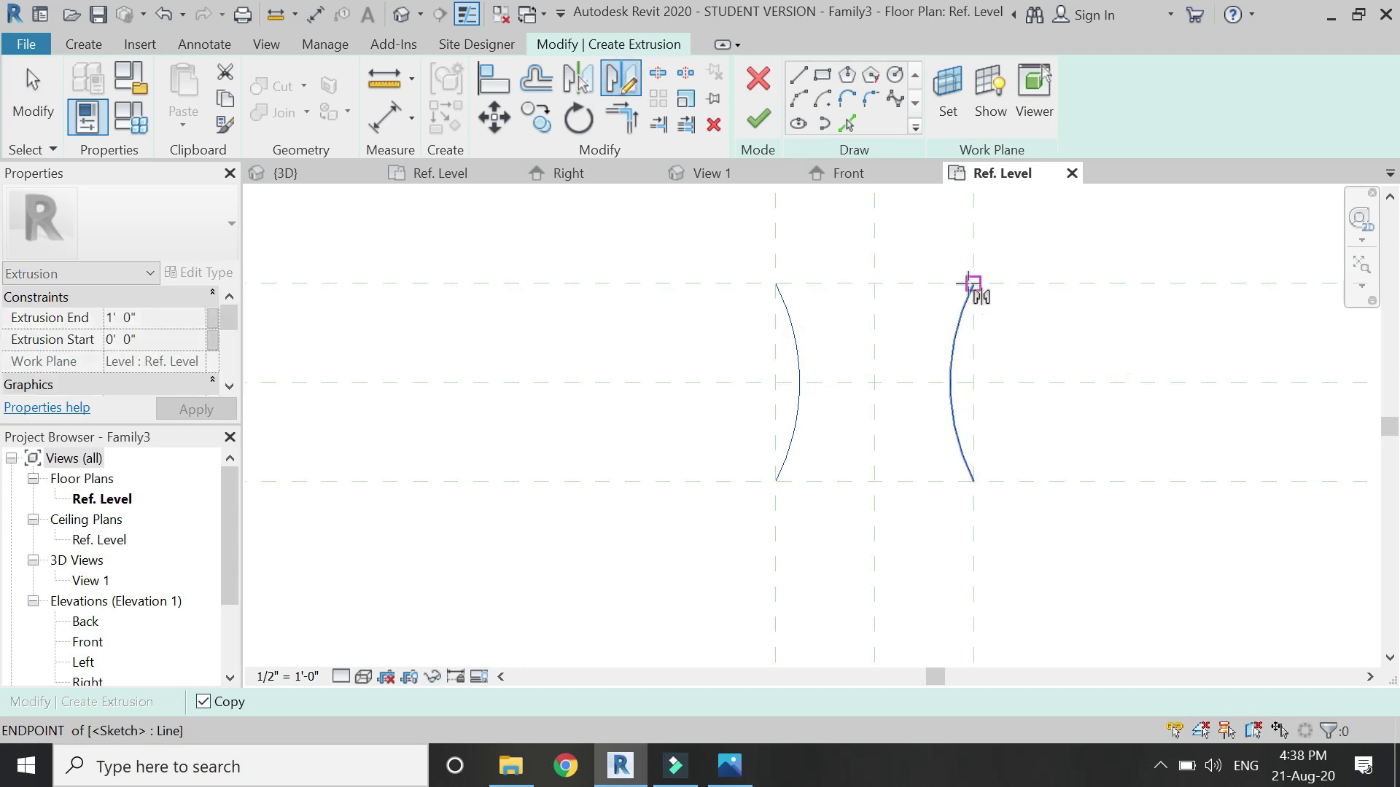
left_click(973, 284)
left_click(927, 337)
key("Escape")
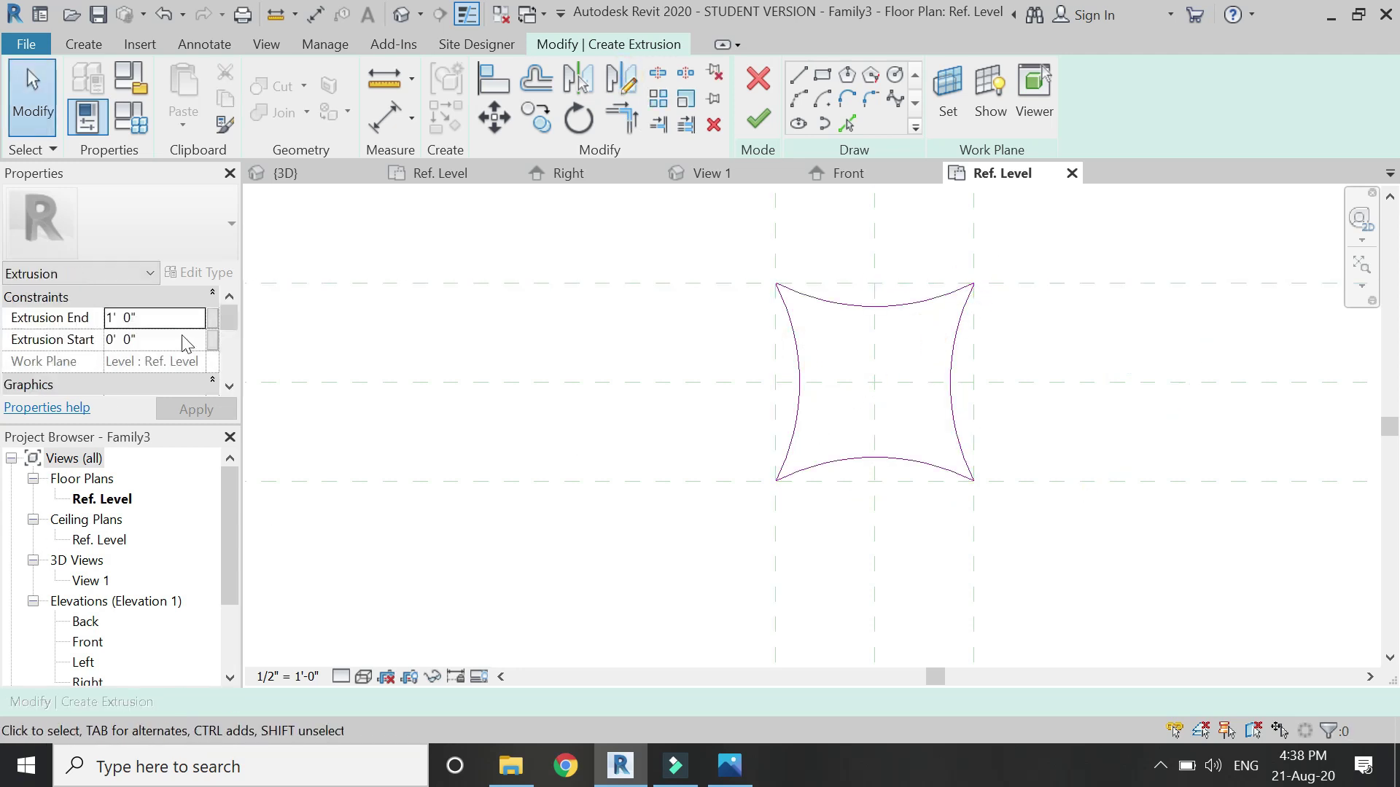
Step: Set the Extrusion End to 4" and finish the extrusion
left_click(173, 320)
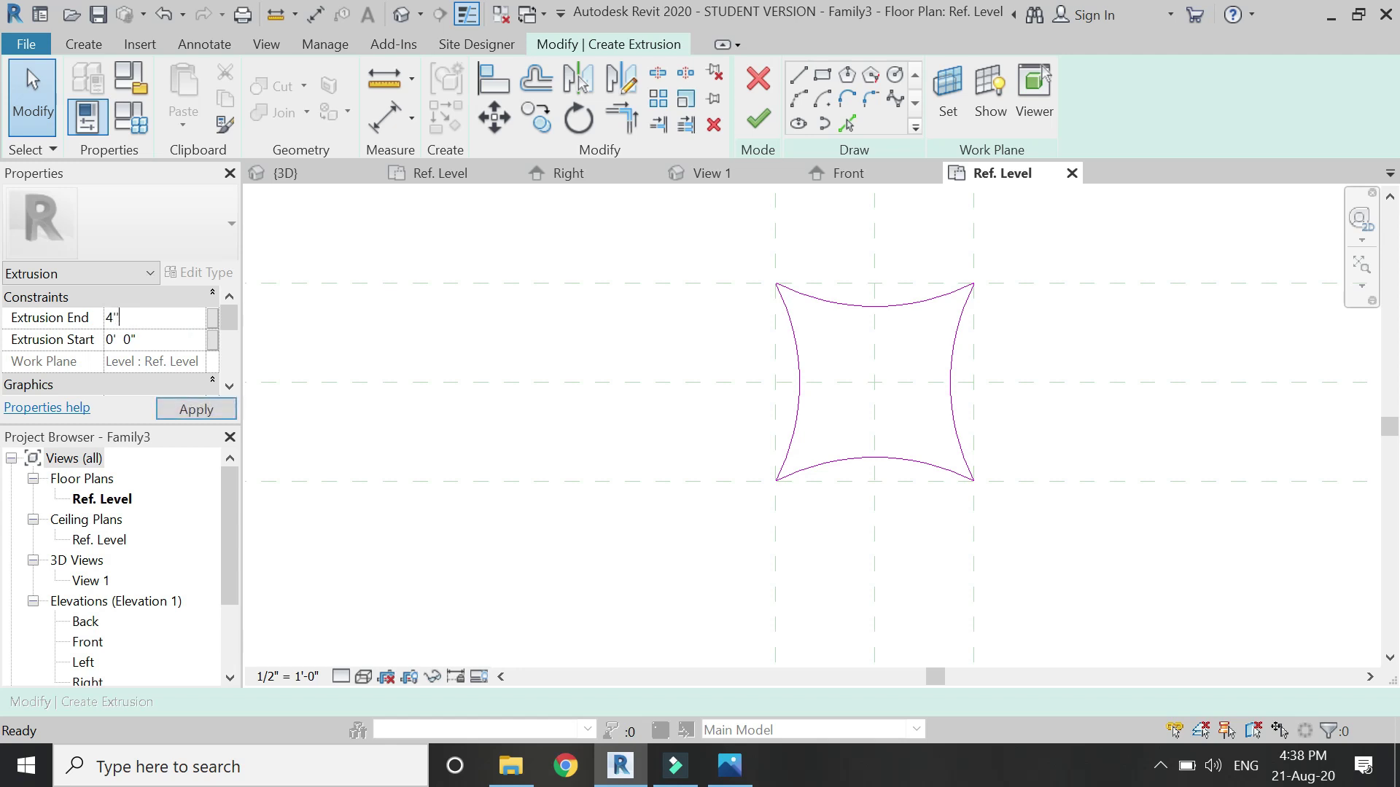
left_click(758, 119)
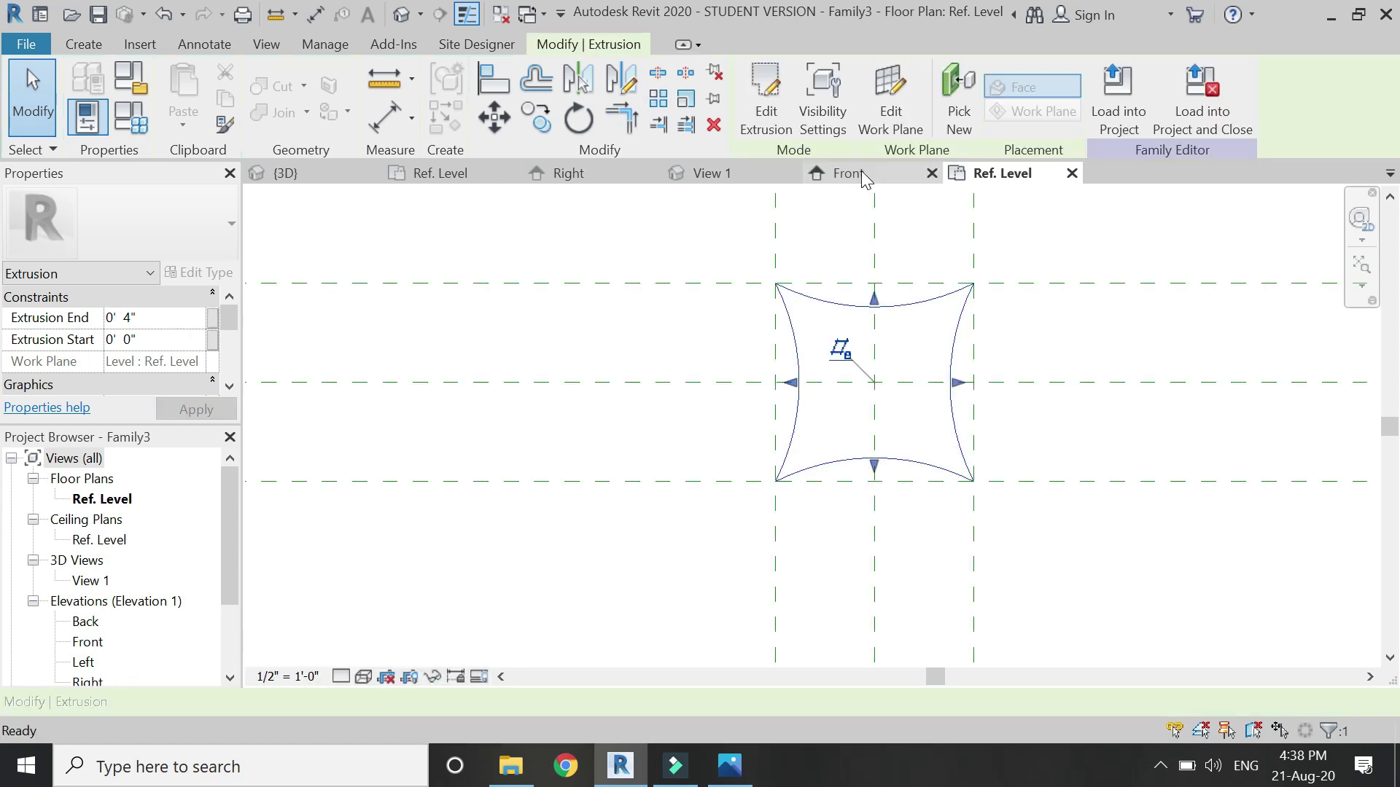
key("Escape")
Step: Start a void sweep whose path is the picked top, right and bottom arcs
left_click(83, 43)
left_click(300, 125)
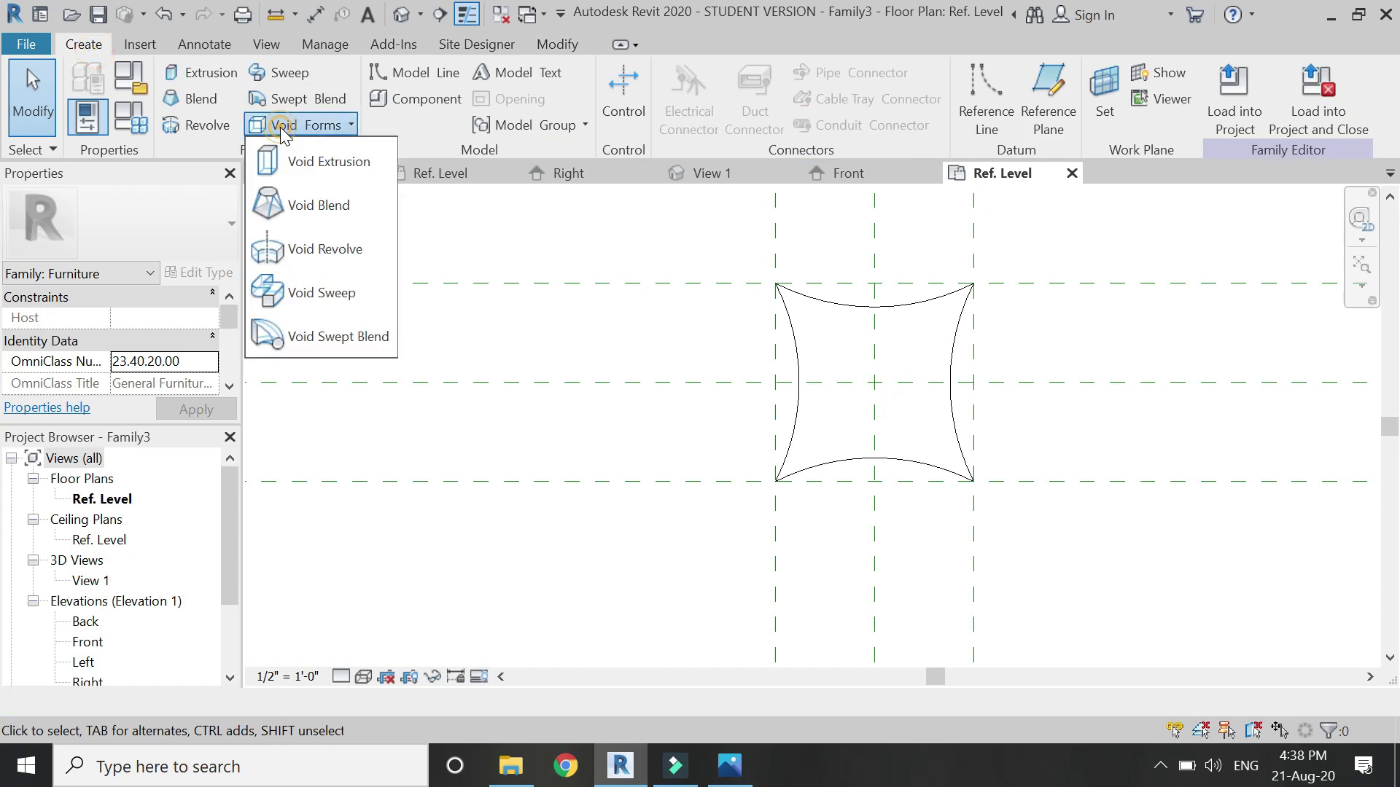
left_click(333, 290)
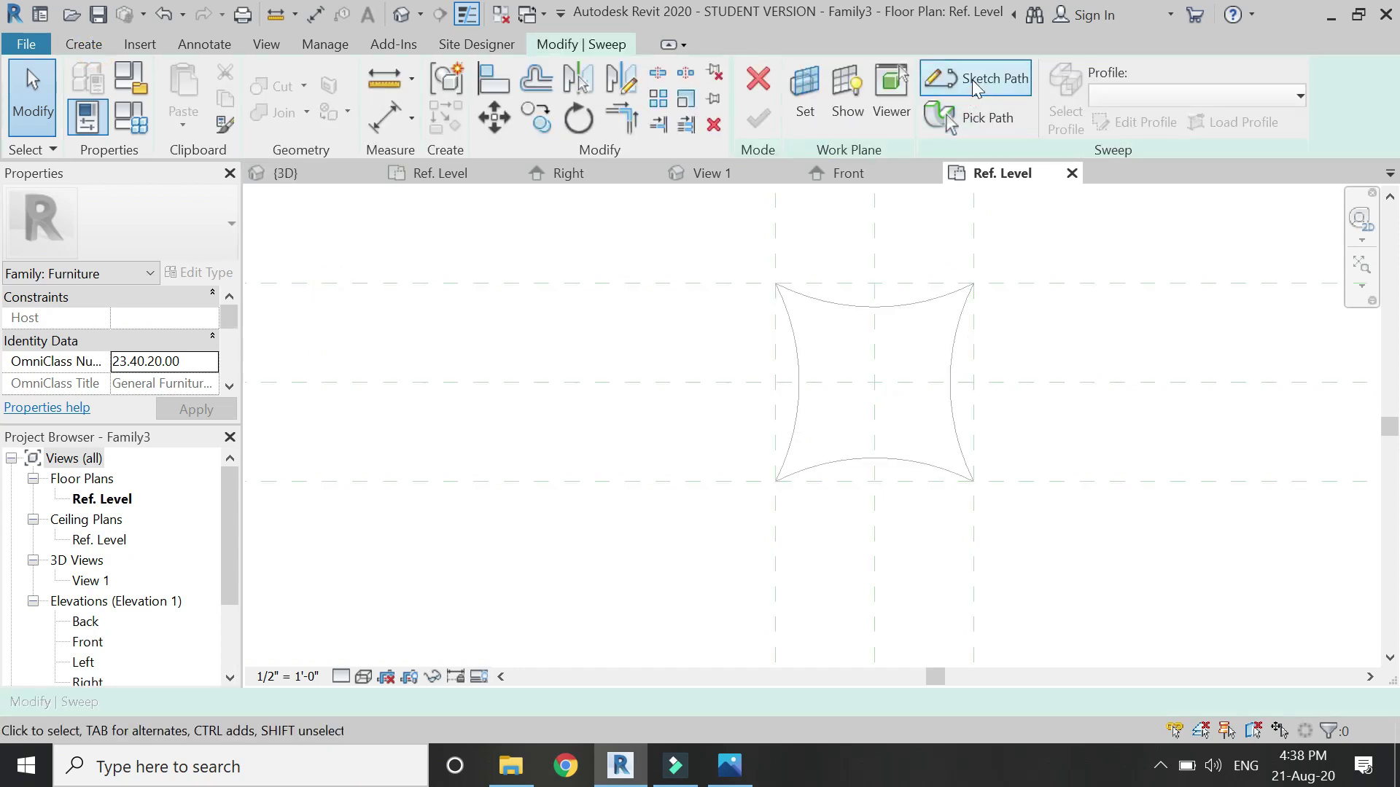
left_click(973, 86)
left_click(846, 123)
left_click(840, 302)
left_click(957, 328)
left_click(907, 449)
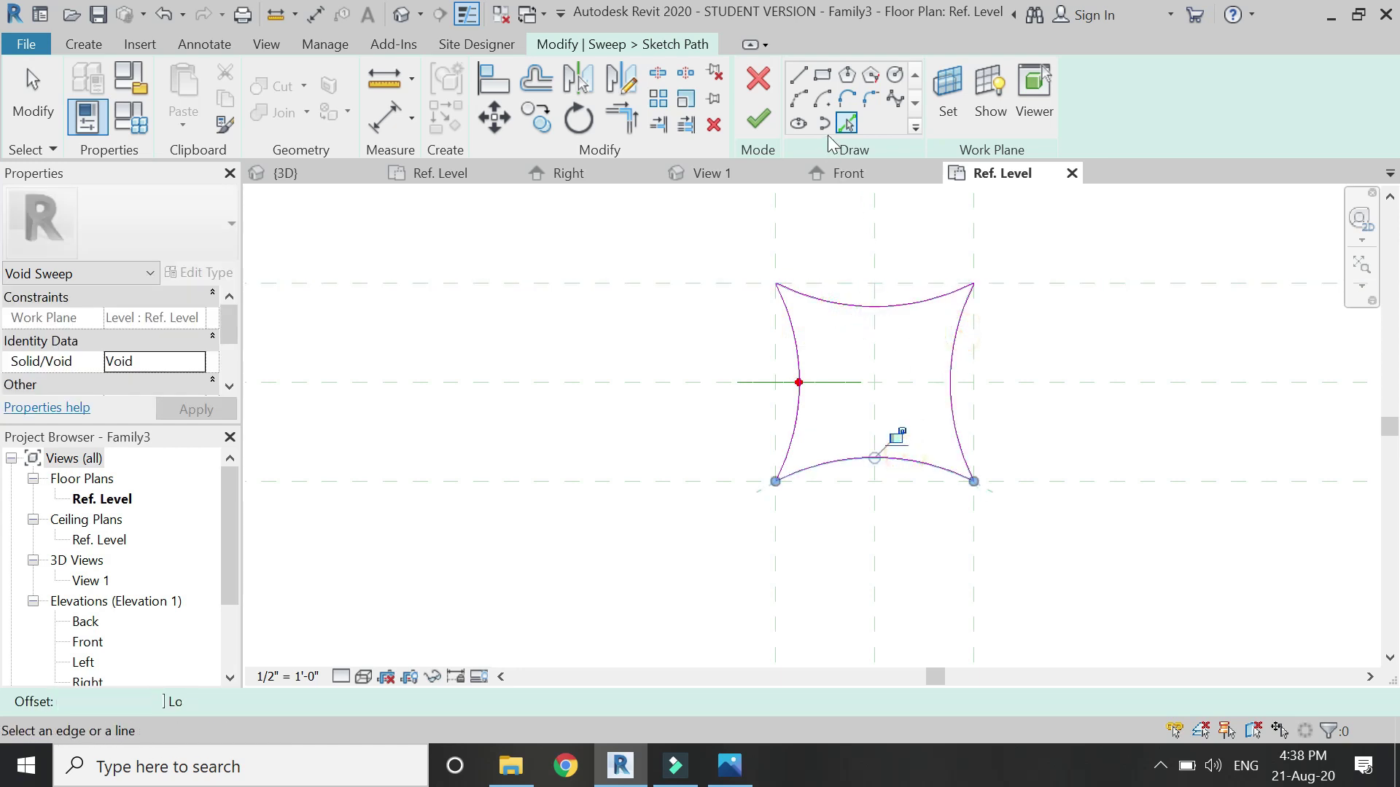
left_click(758, 119)
Step: Switch to the Front elevation and begin editing the sweep's sketched profile
left_click(842, 176)
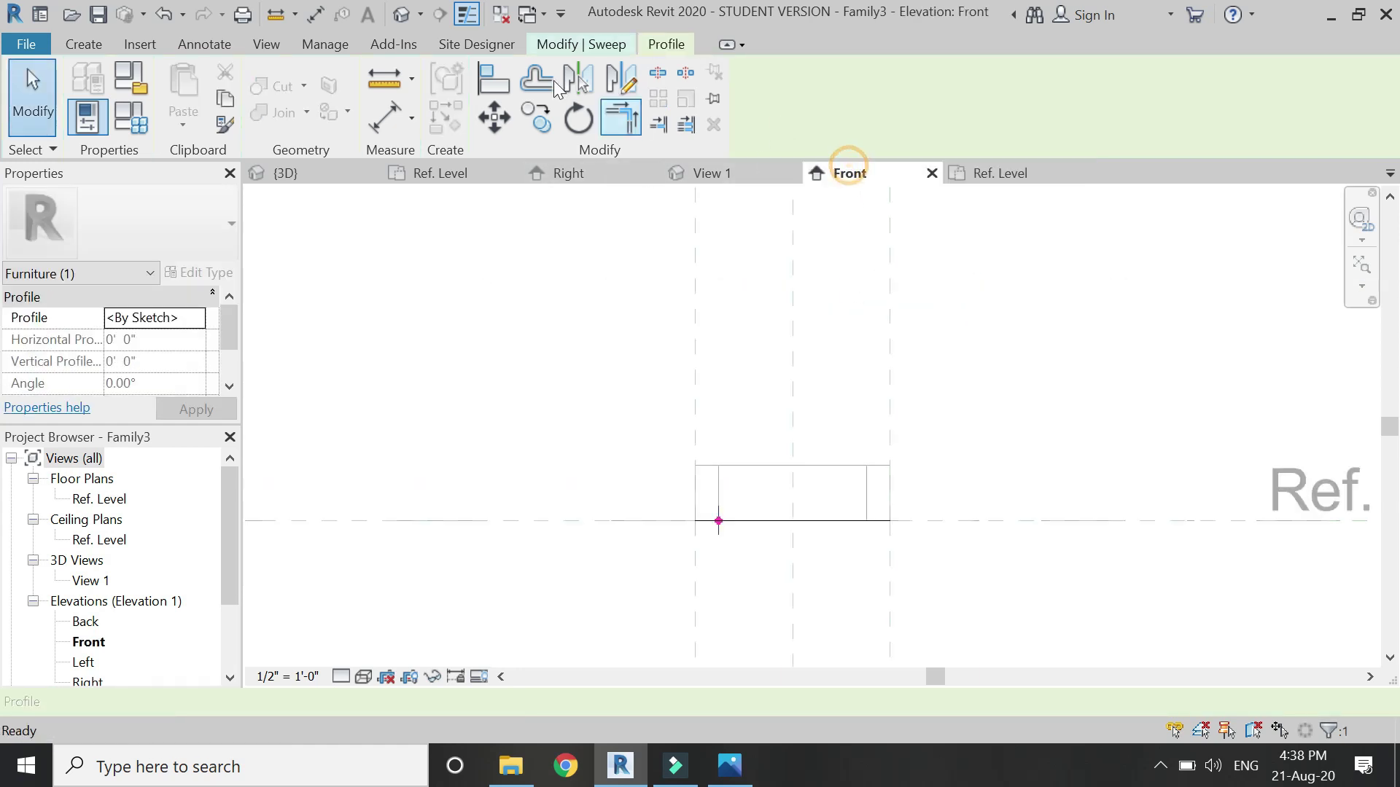
left_click(622, 44)
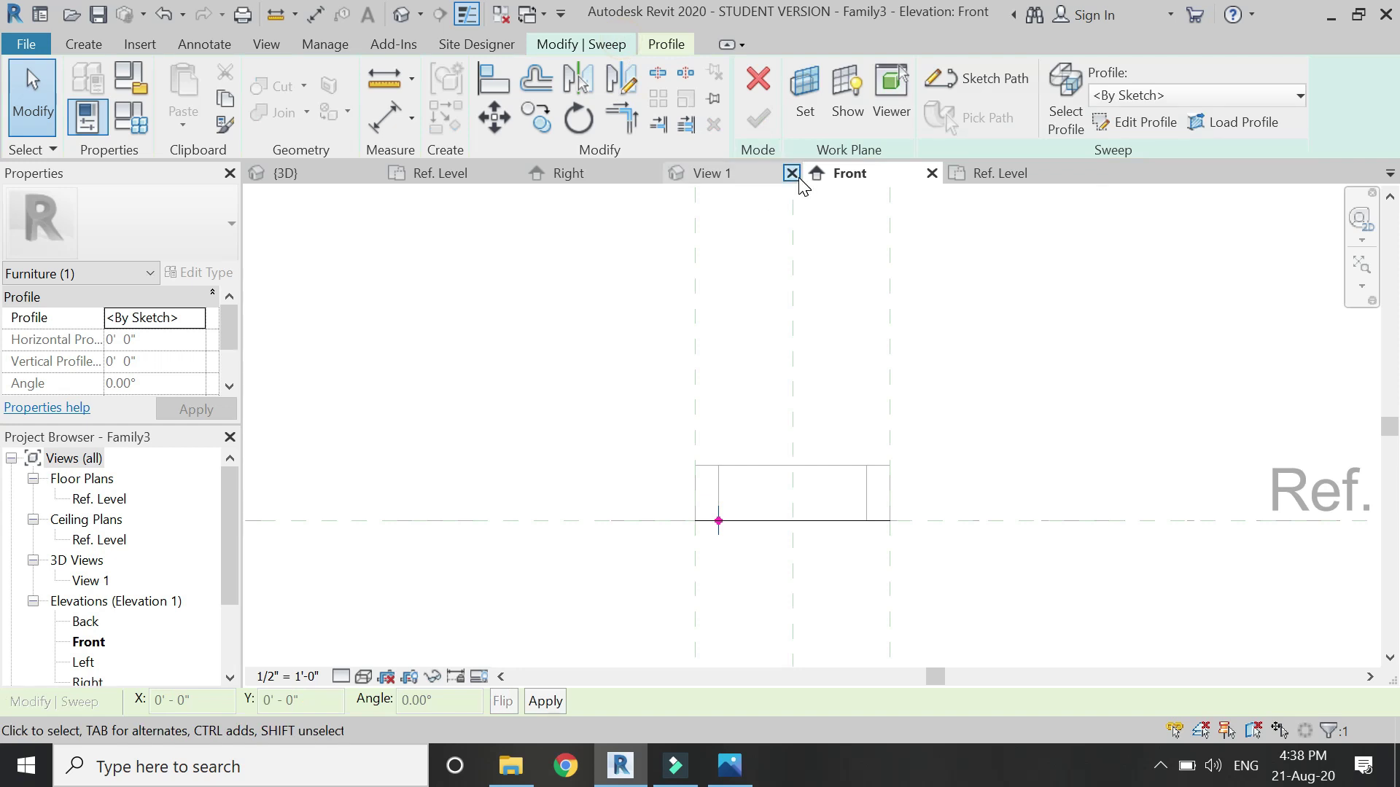
left_click(792, 173)
left_click(994, 213)
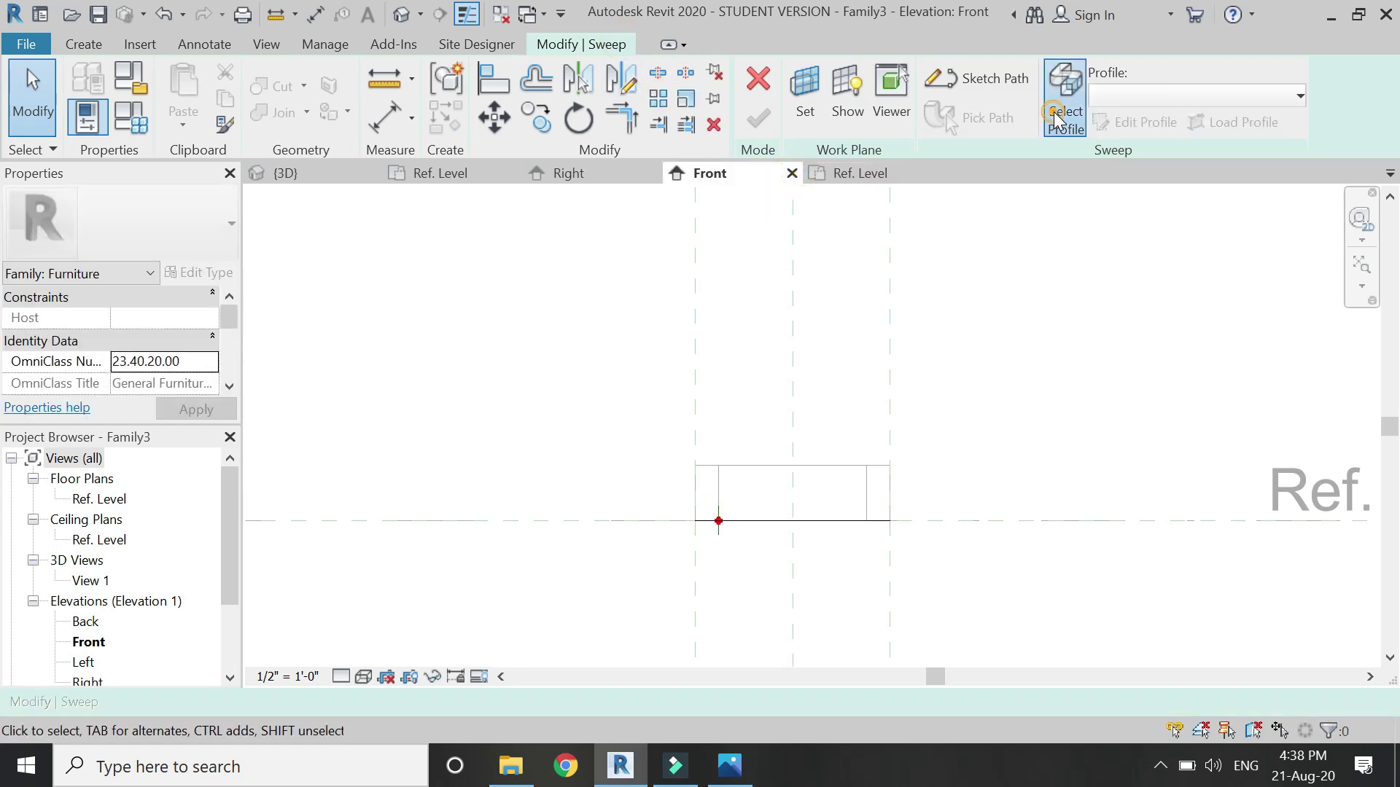
left_click(1056, 118)
left_click(573, 45)
left_click(1166, 94)
left_click(1131, 110)
left_click(1131, 122)
Step: Sketch the quarter-round profile: a bottom line, a vertical edge, and a start-end-radius arc joining them
scroll(718, 513, "up", 6)
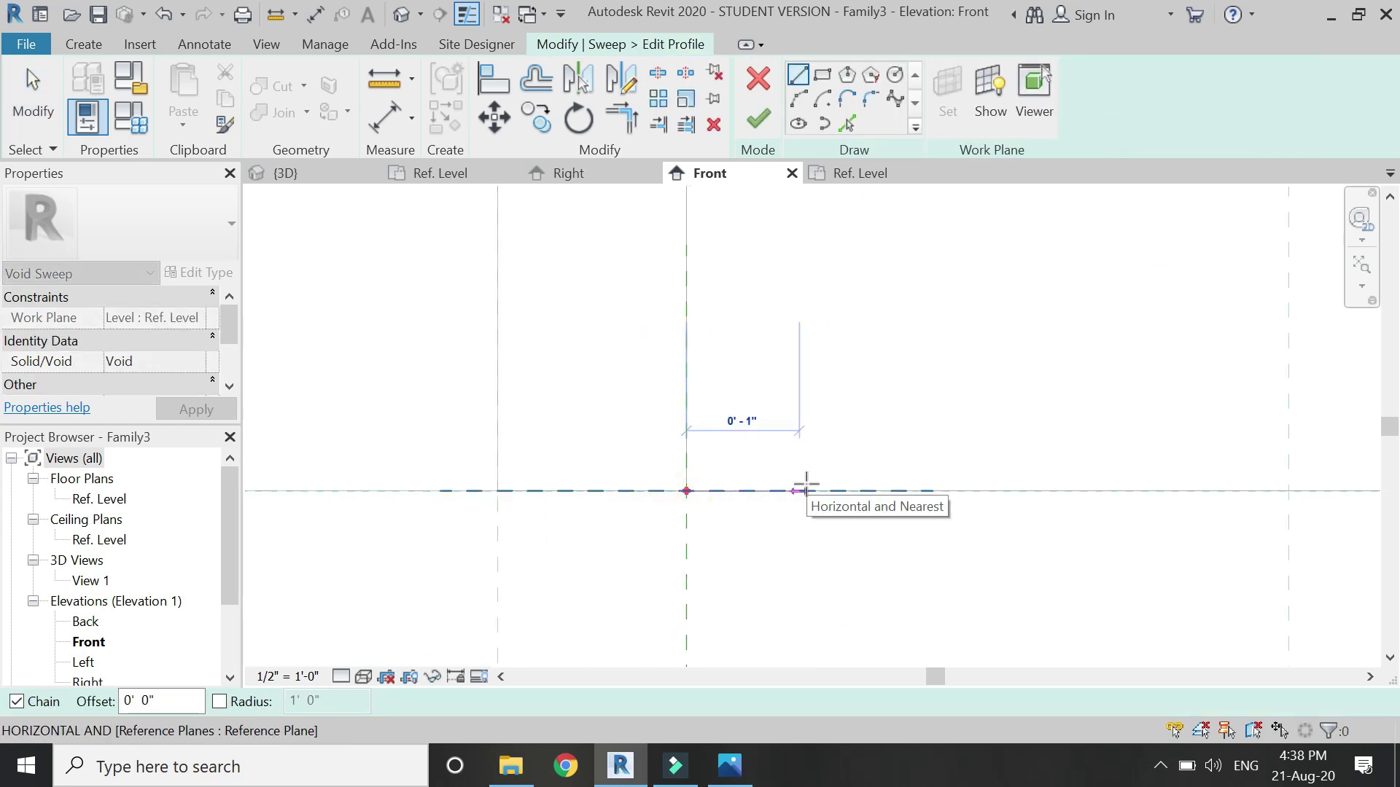
left_click(828, 490)
key("Escape")
key("Escape")
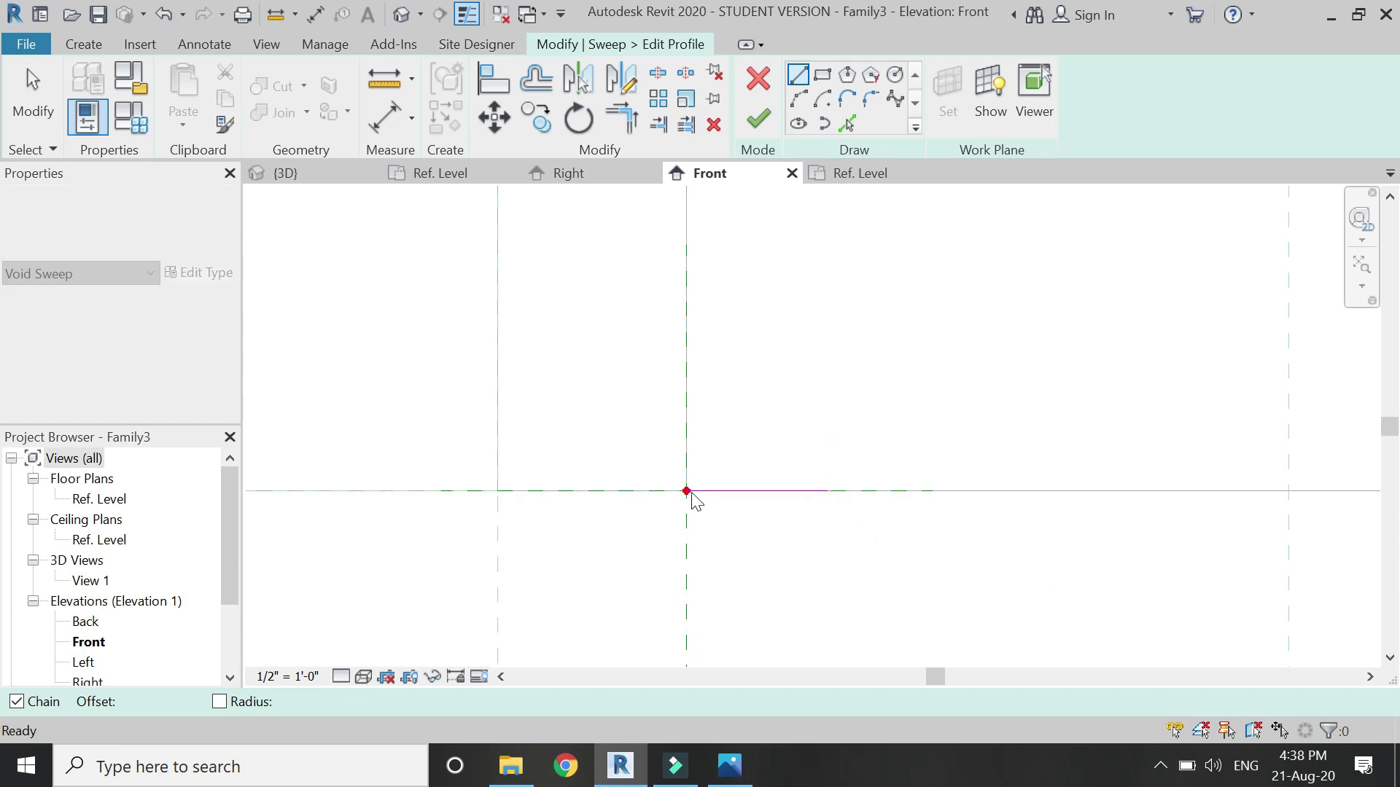
left_click(686, 491)
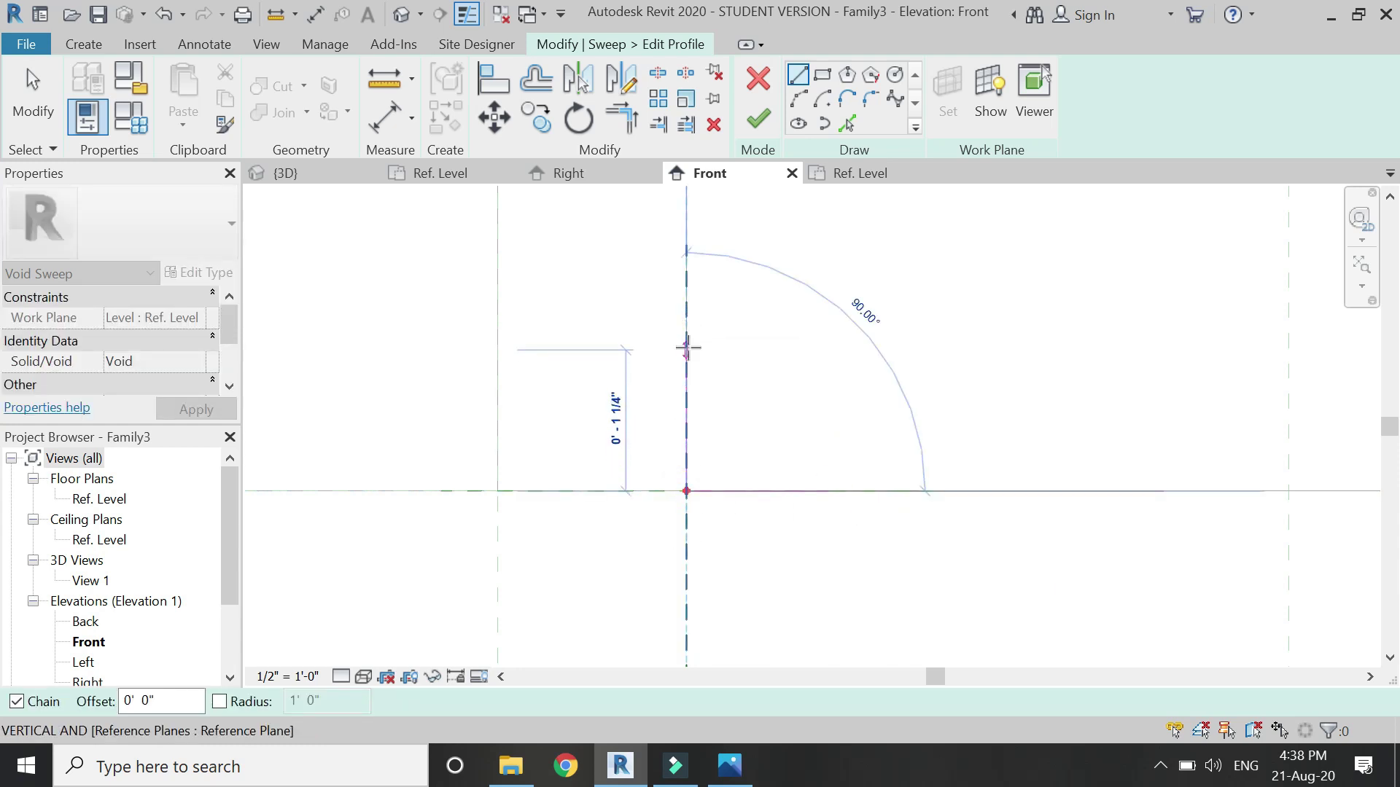
left_click(686, 348)
key("Escape")
key("Escape")
left_click(798, 99)
left_click(686, 349)
left_click(828, 490)
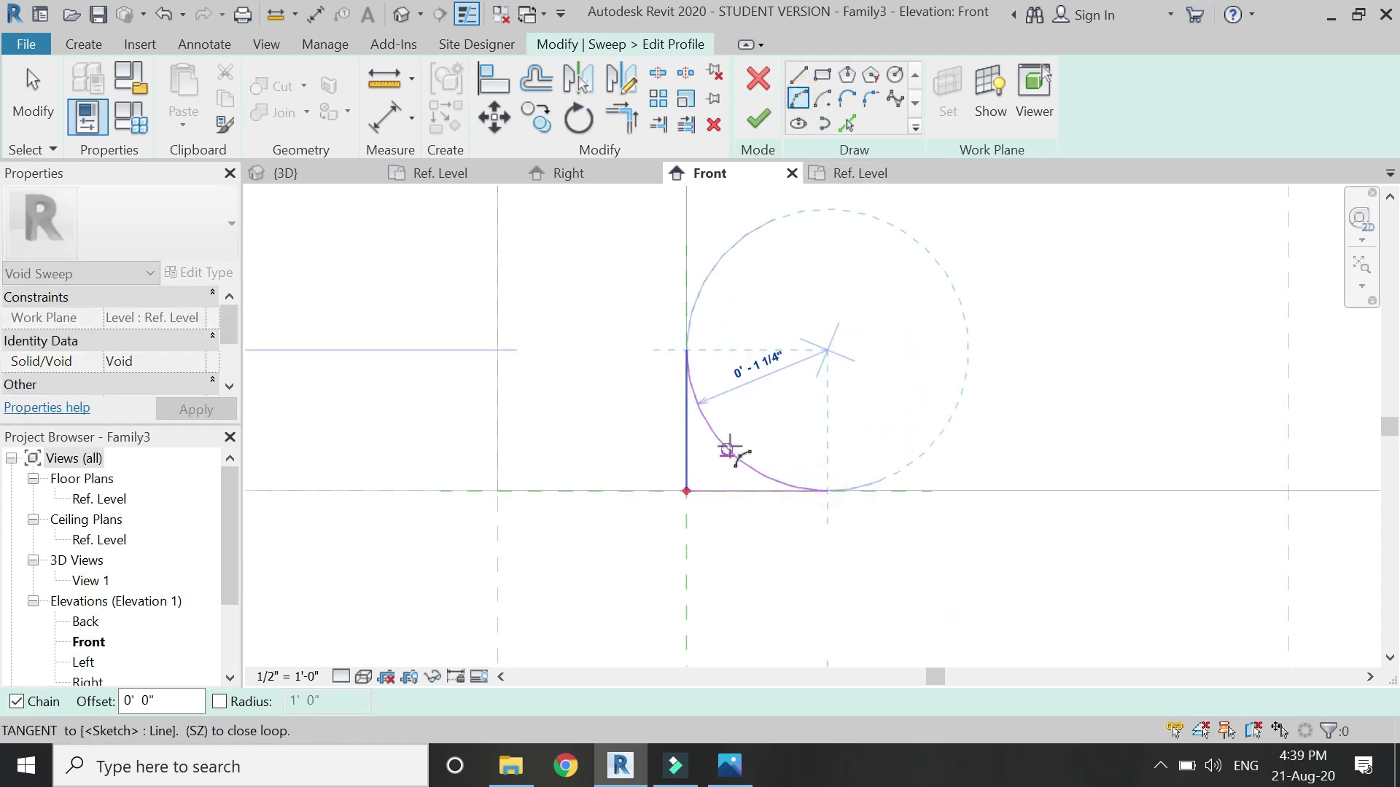
left_click(729, 448)
key("Escape")
key("Escape")
Step: Mirror-copy the profile about a drawn axis to the upper corner, then finish the profile and void sweep
key("Tab")
left_click(735, 453)
left_click(621, 78)
left_click(495, 284)
key("Escape")
left_click(627, 95)
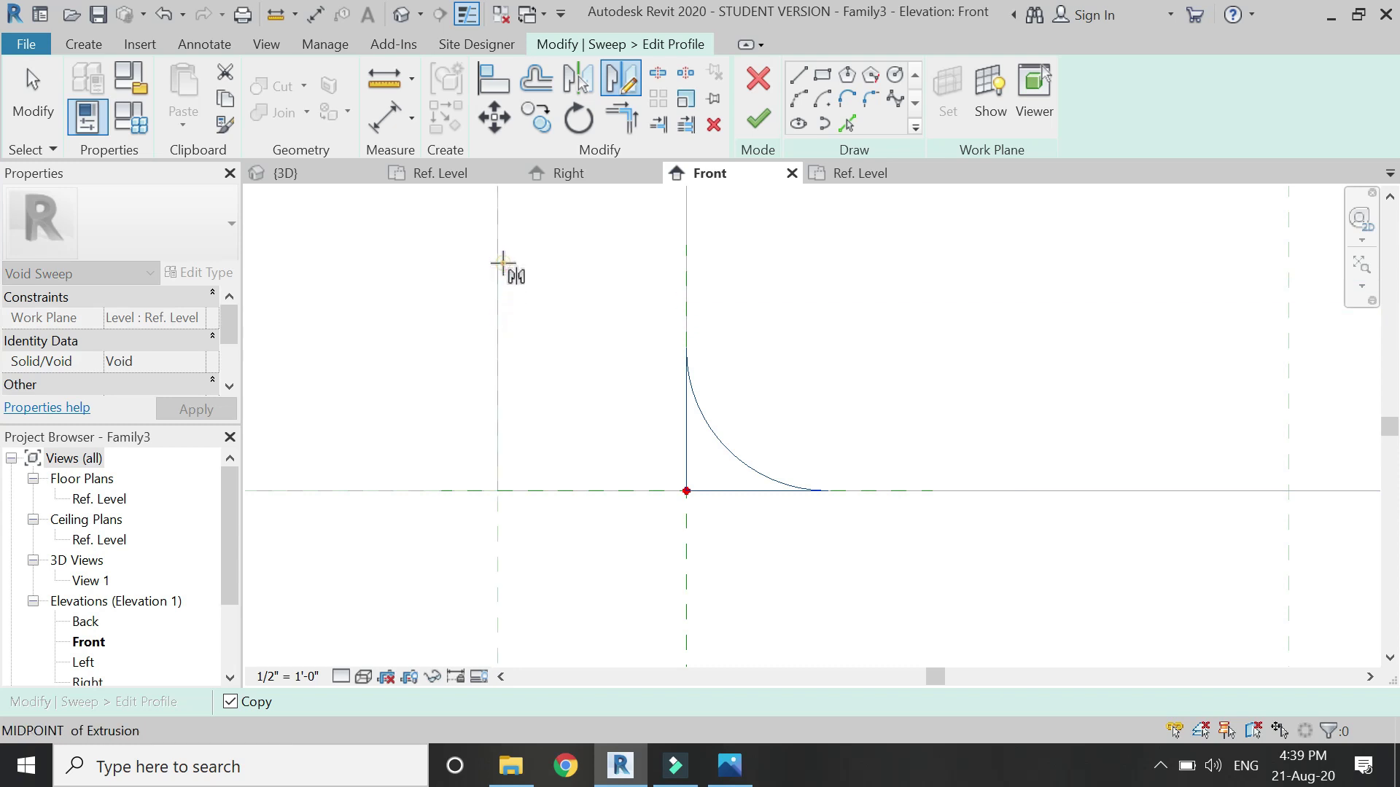
left_click(535, 265)
scroll(600, 500, "down", 2)
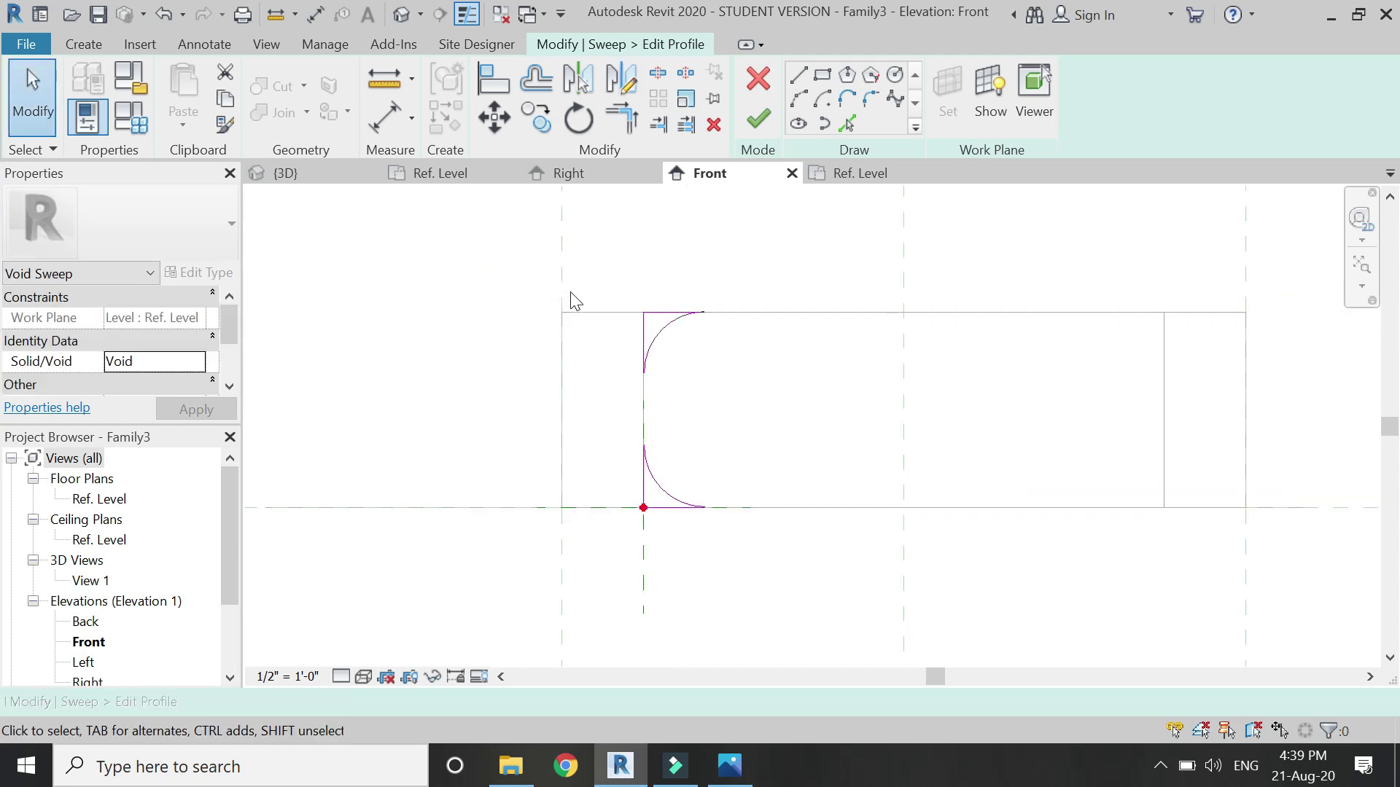
left_click(758, 121)
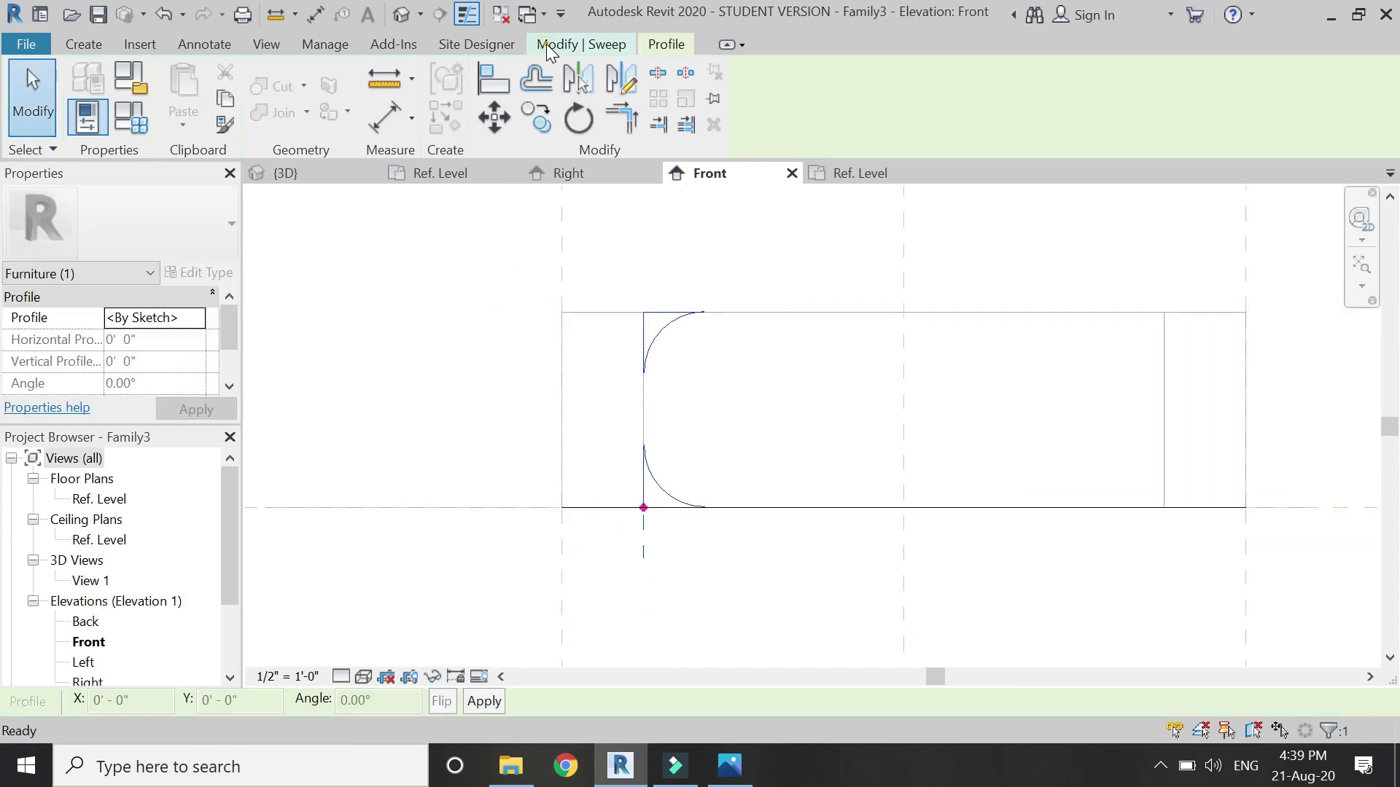
left_click(752, 119)
Step: In Right elevation, rotate both cushion sweeps about 70° around the lower-left corner
left_click(551, 213)
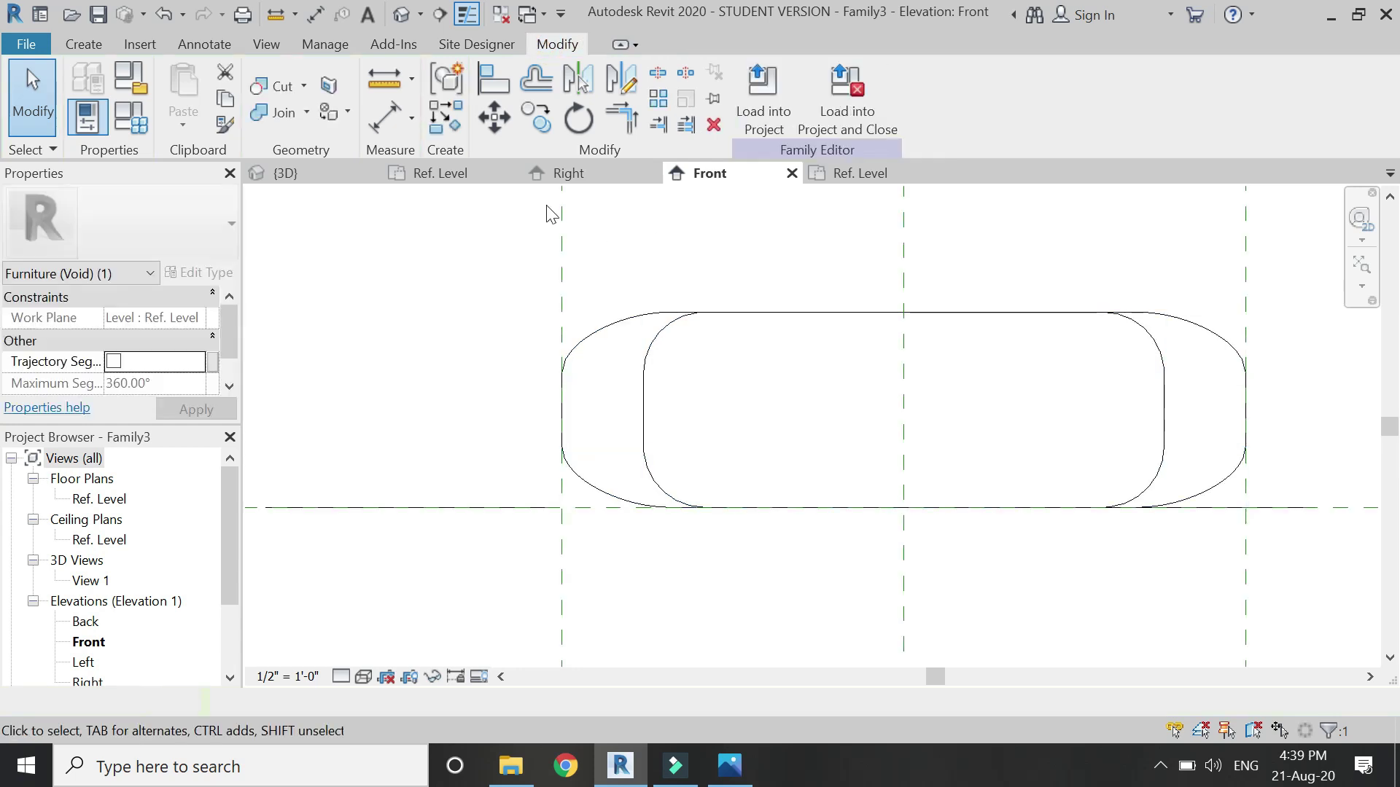
left_click(402, 14)
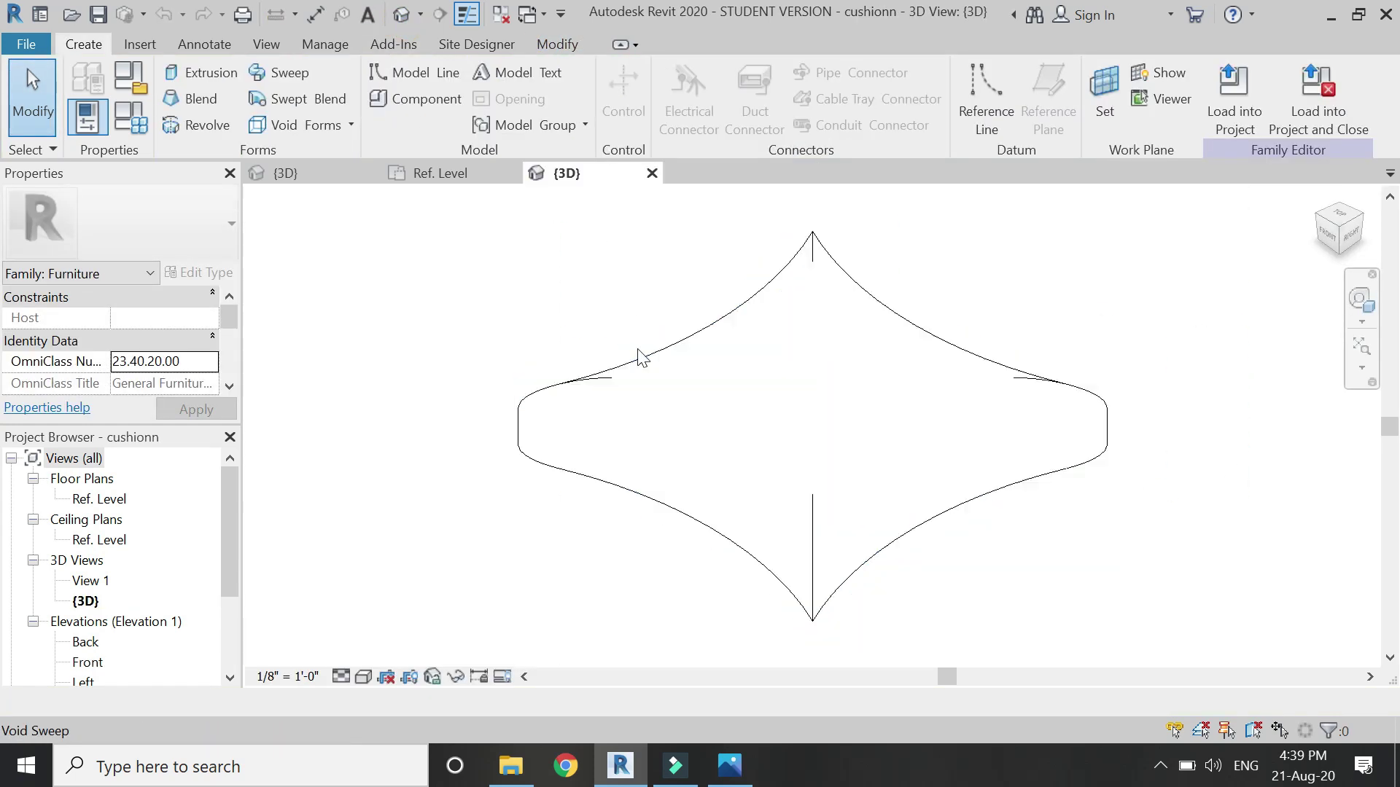
left_click_drag(964, 280, 491, 569)
scroll(79, 635, "down", 1)
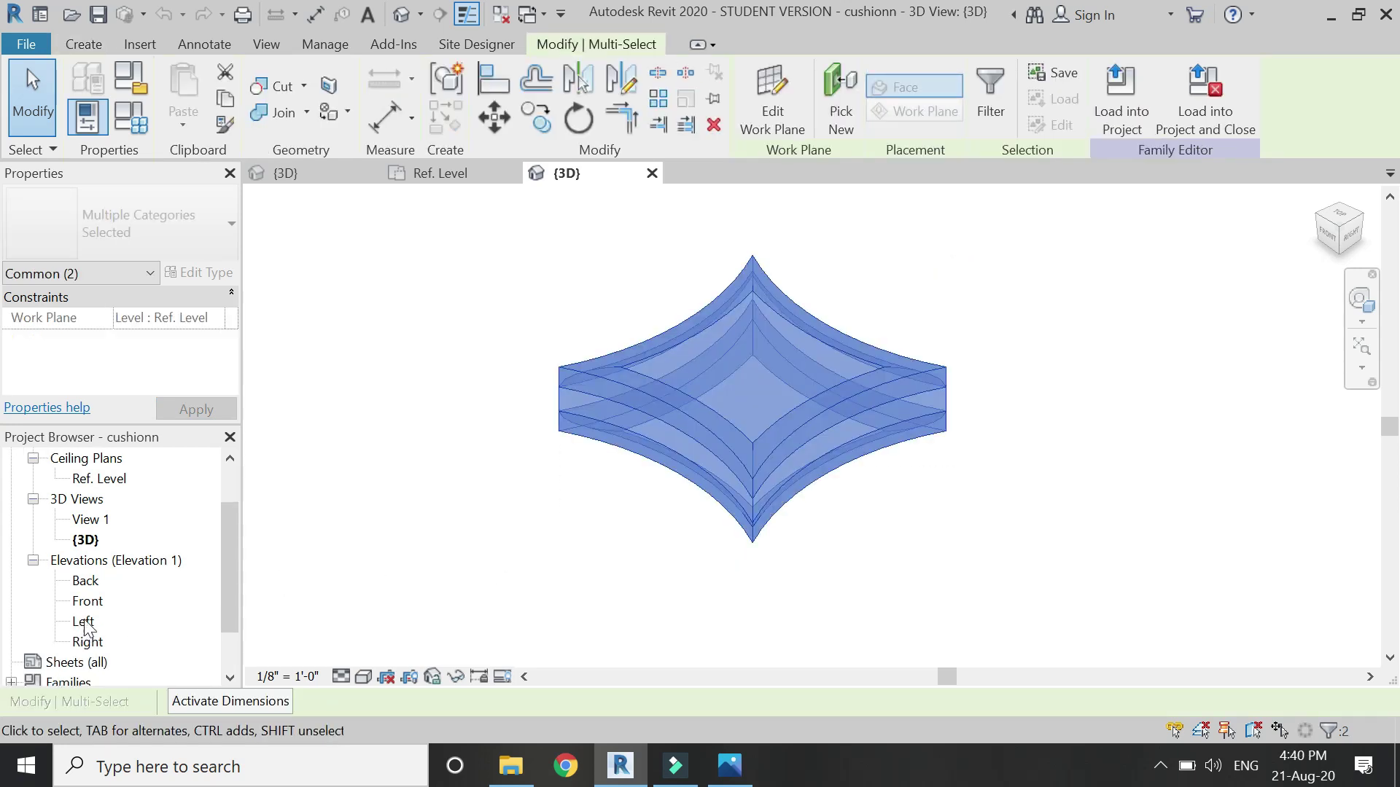
double_click(86, 642)
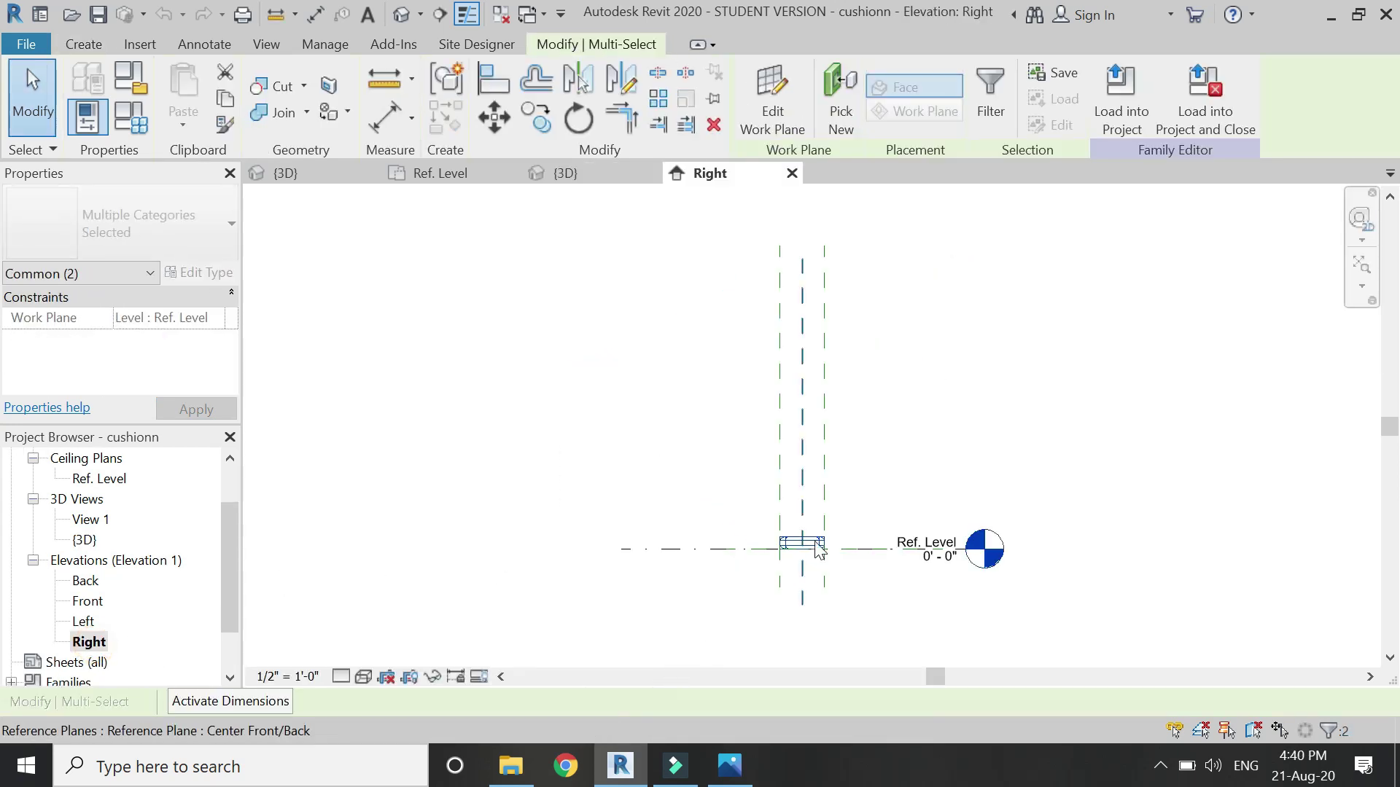
scroll(817, 550, "up", 8)
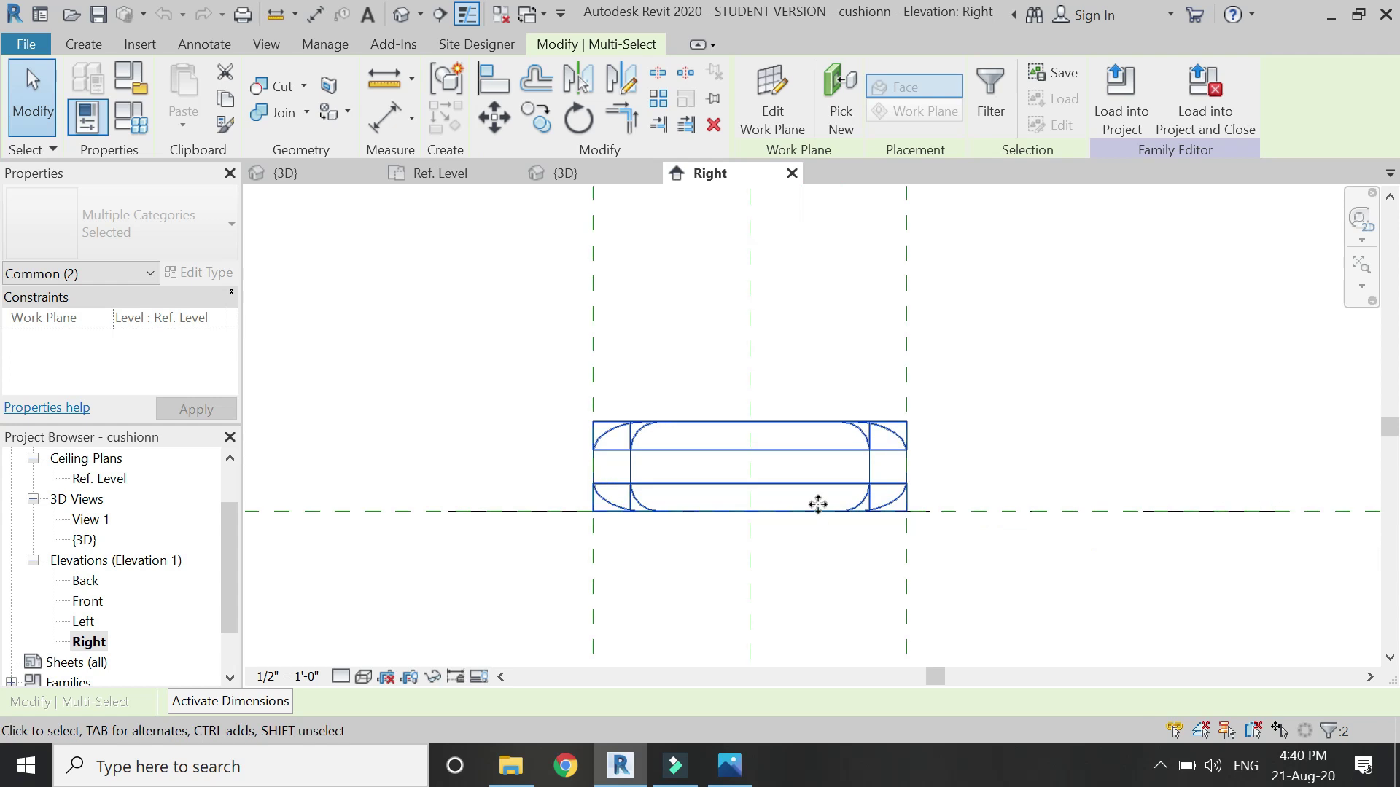
left_click(585, 116)
left_click_drag(741, 476, 559, 525)
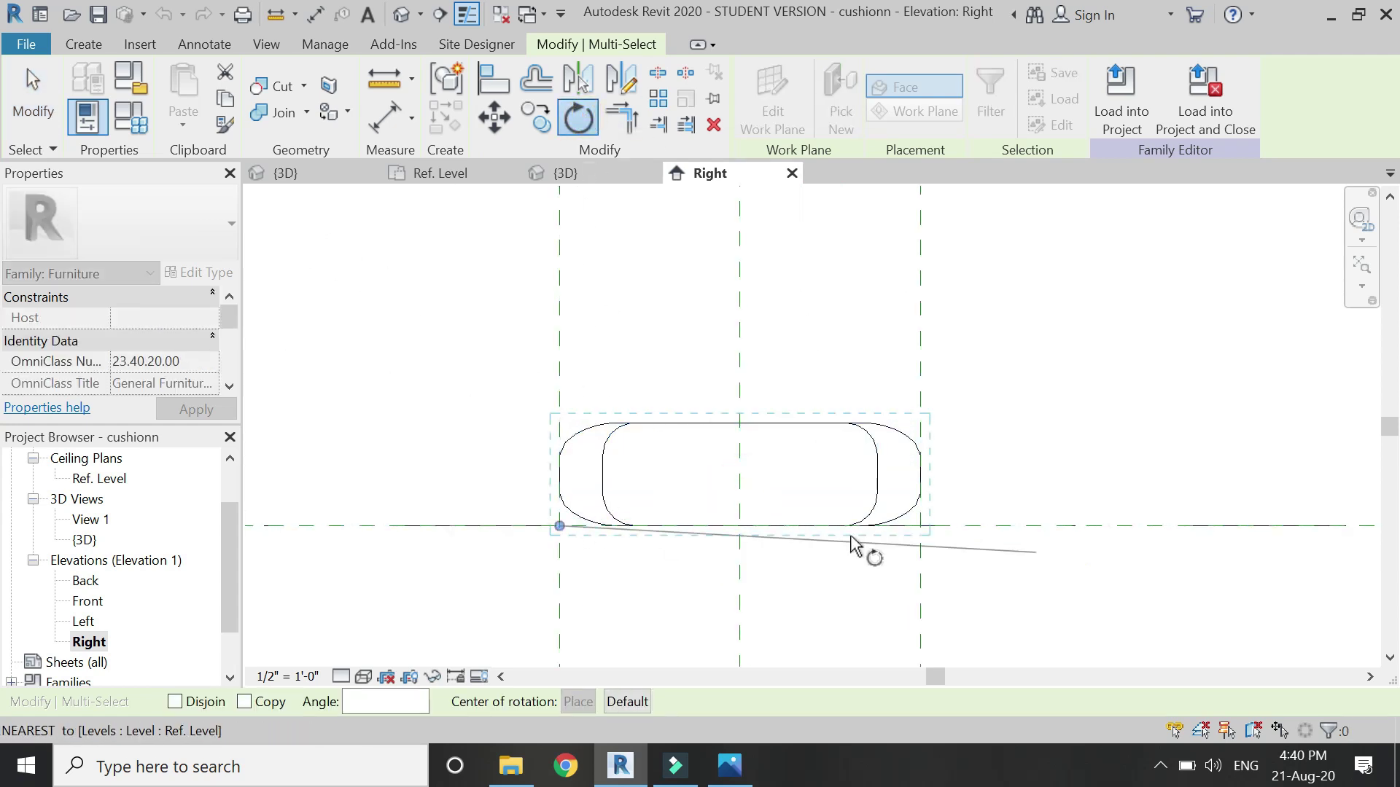
left_click(949, 527)
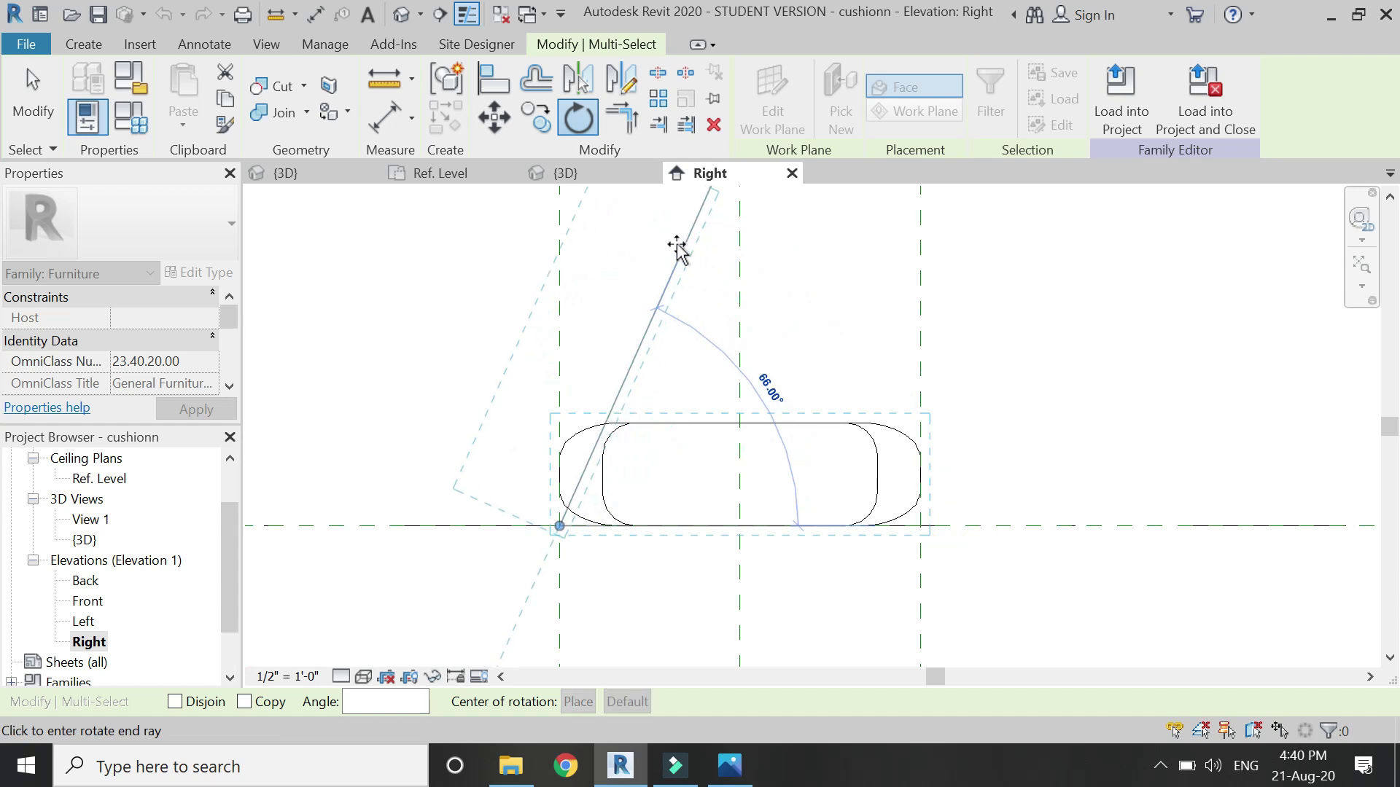
left_click(659, 243)
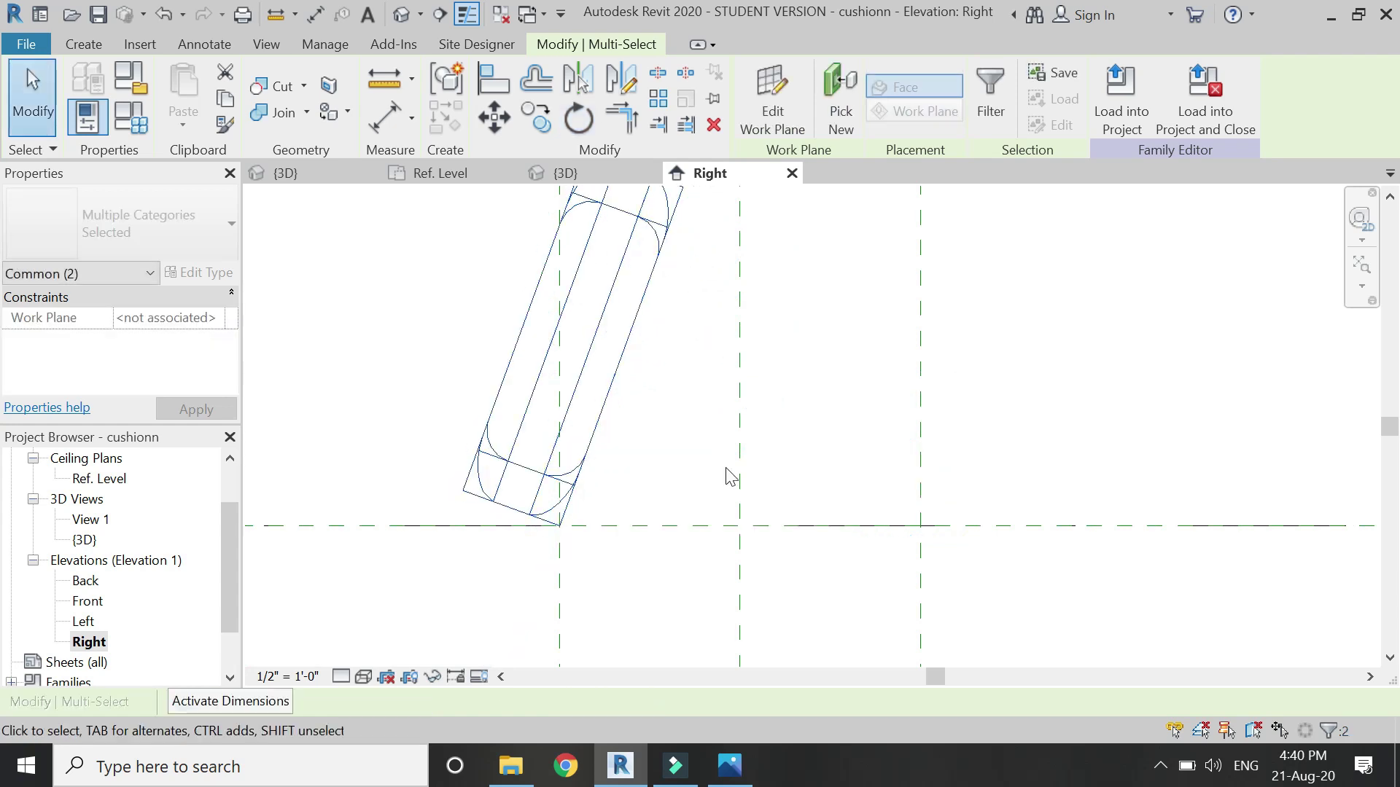
scroll(784, 578, "down", 2)
key("Escape")
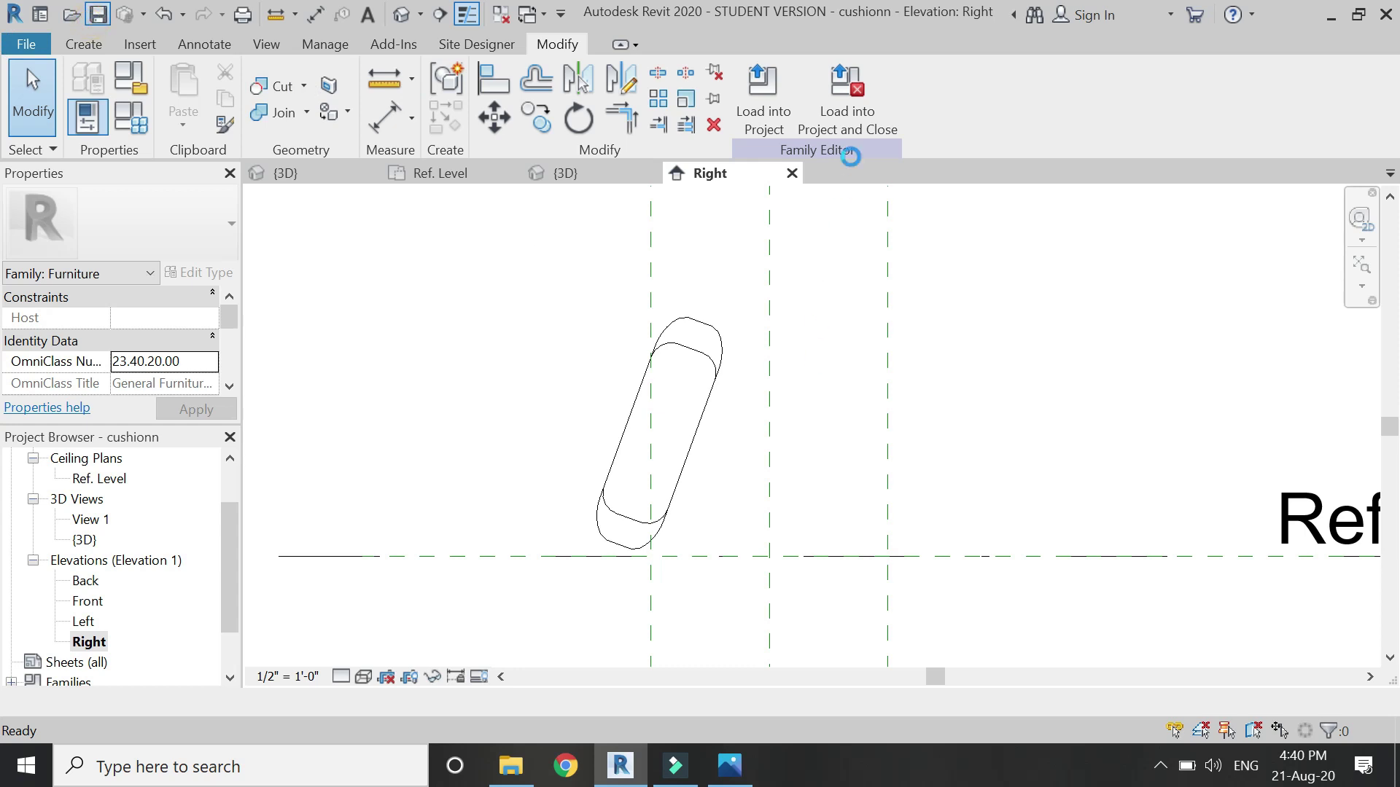
Step: Load the cushion into the sofa project, overwriting the existing family version
left_click(857, 124)
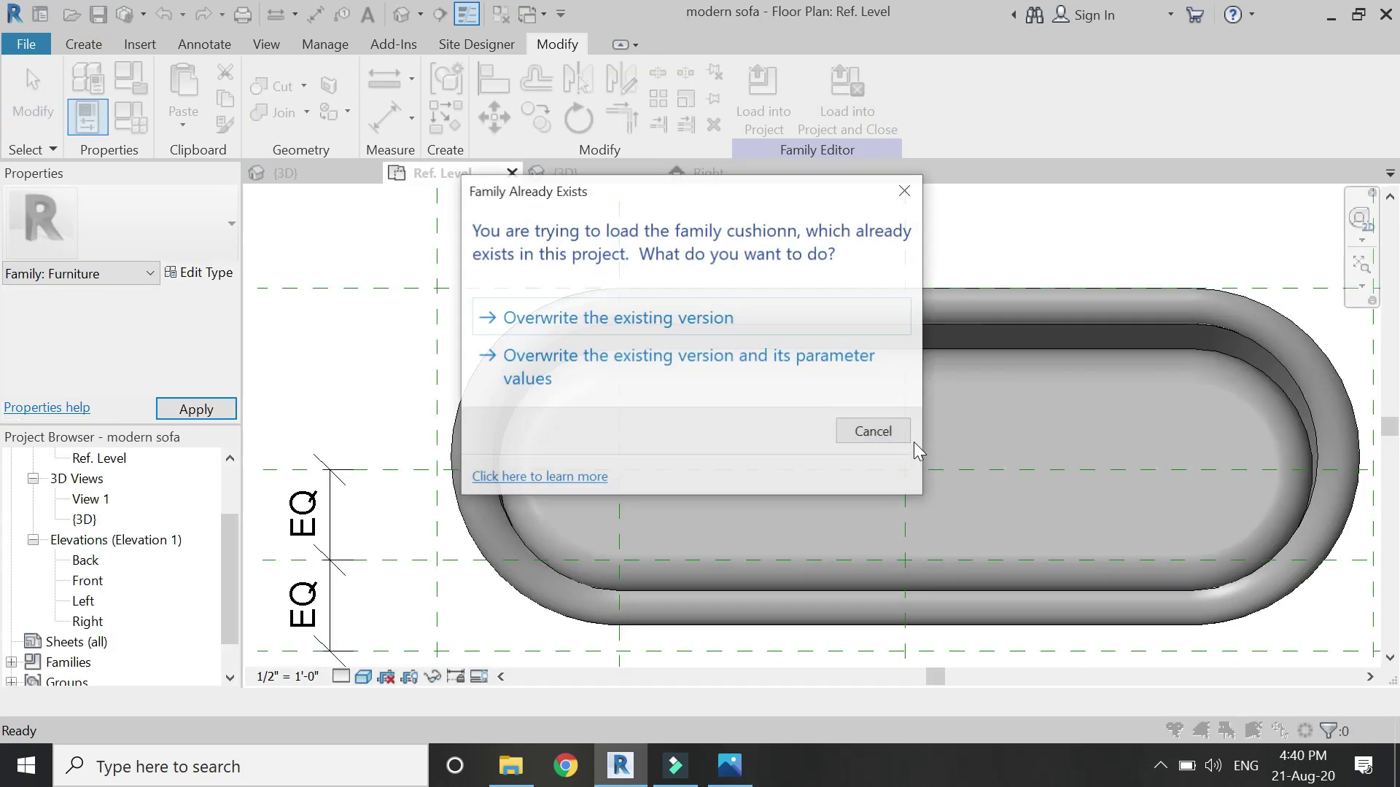
left_click(709, 316)
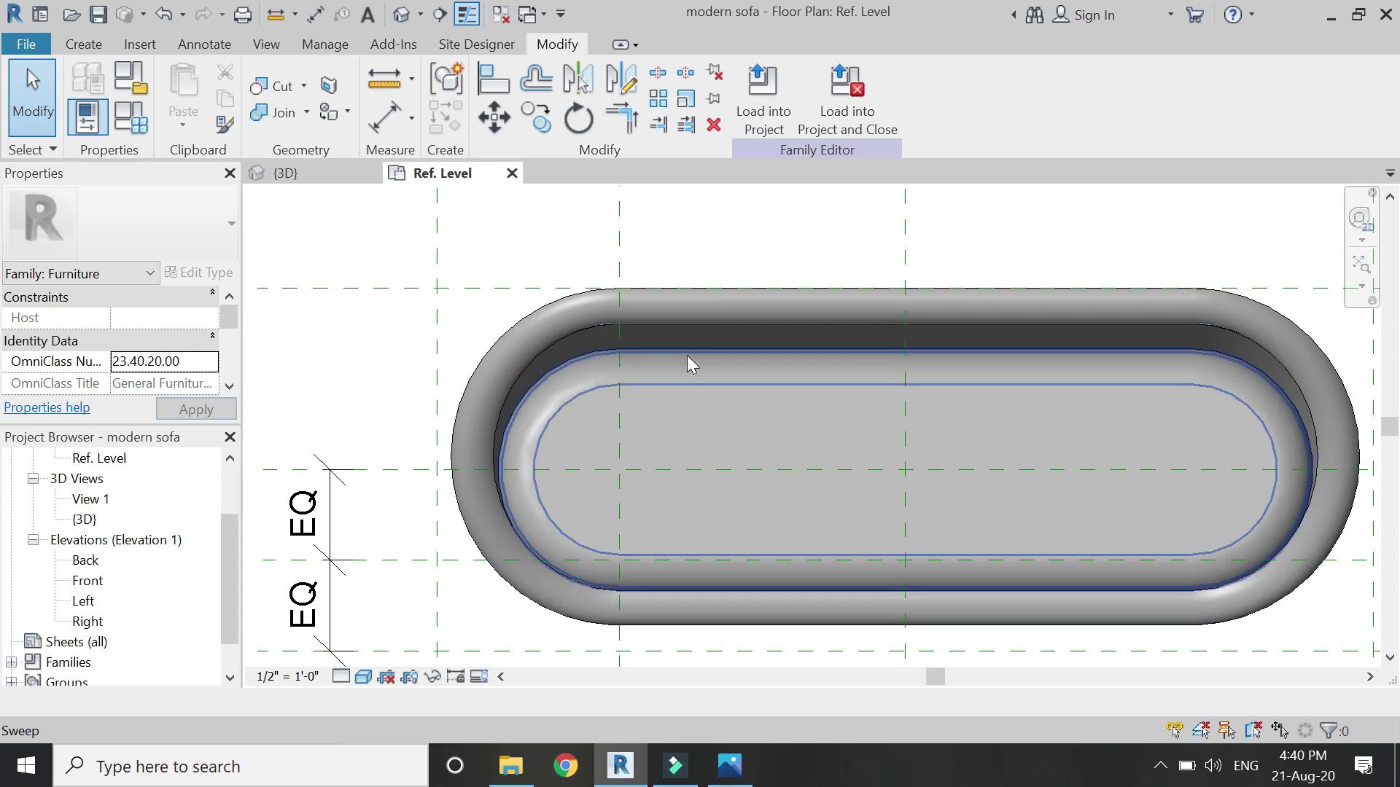
left_click(83, 44)
Step: In Front elevation, move the cushion up 1' 5 147/256" onto the seat, then open Right elevation
left_click(419, 94)
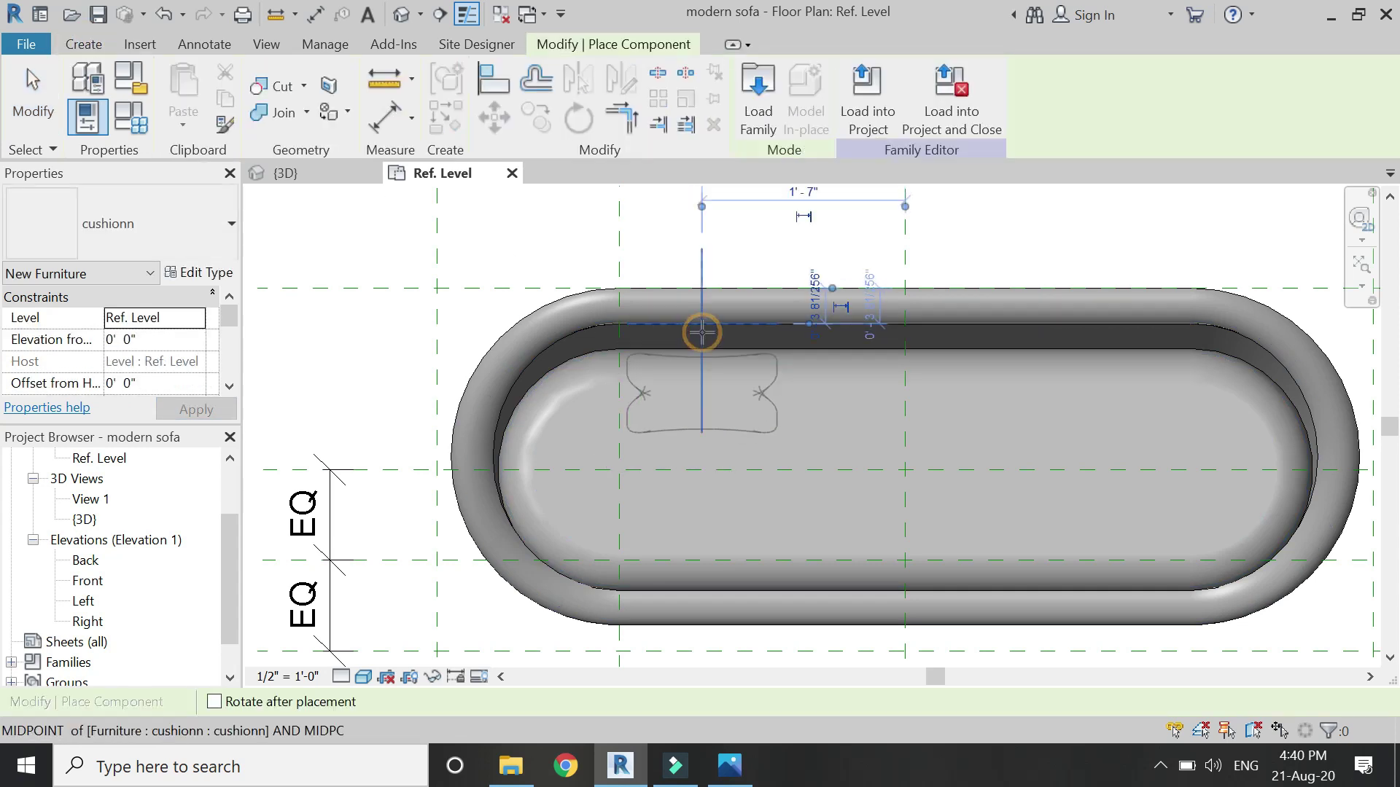
key("Escape")
scroll(131, 622, "down", 2)
double_click(90, 539)
scroll(786, 560, "up", 4)
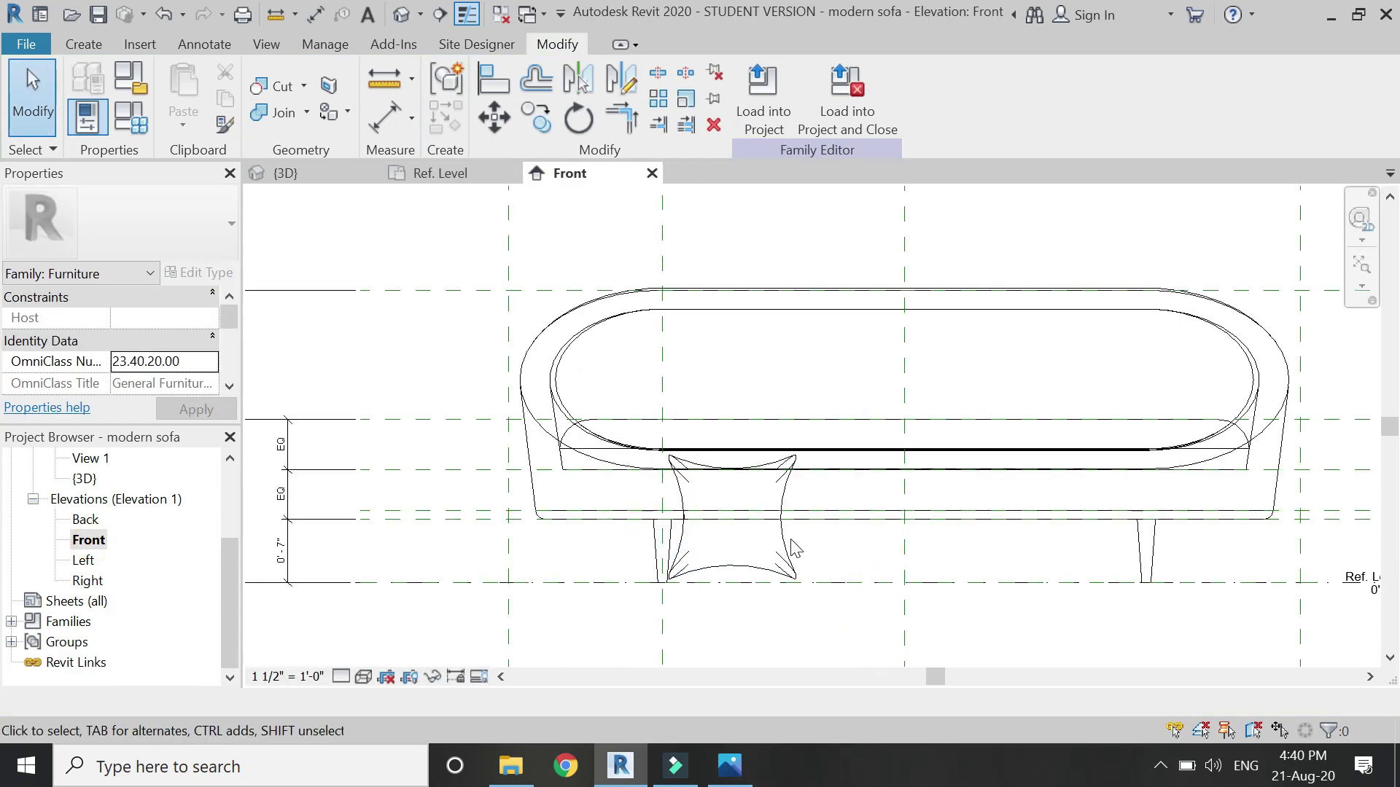
left_click(778, 537)
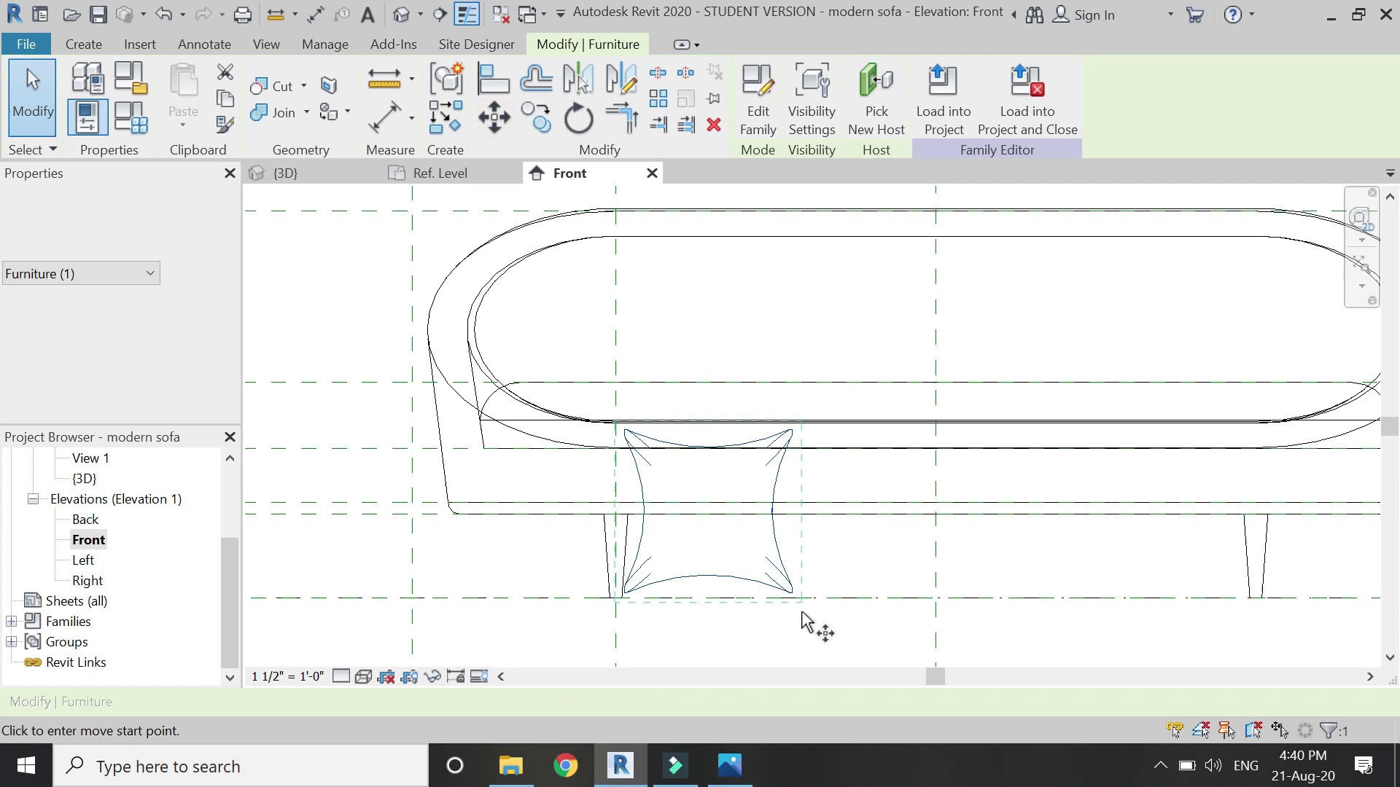
left_click(790, 593)
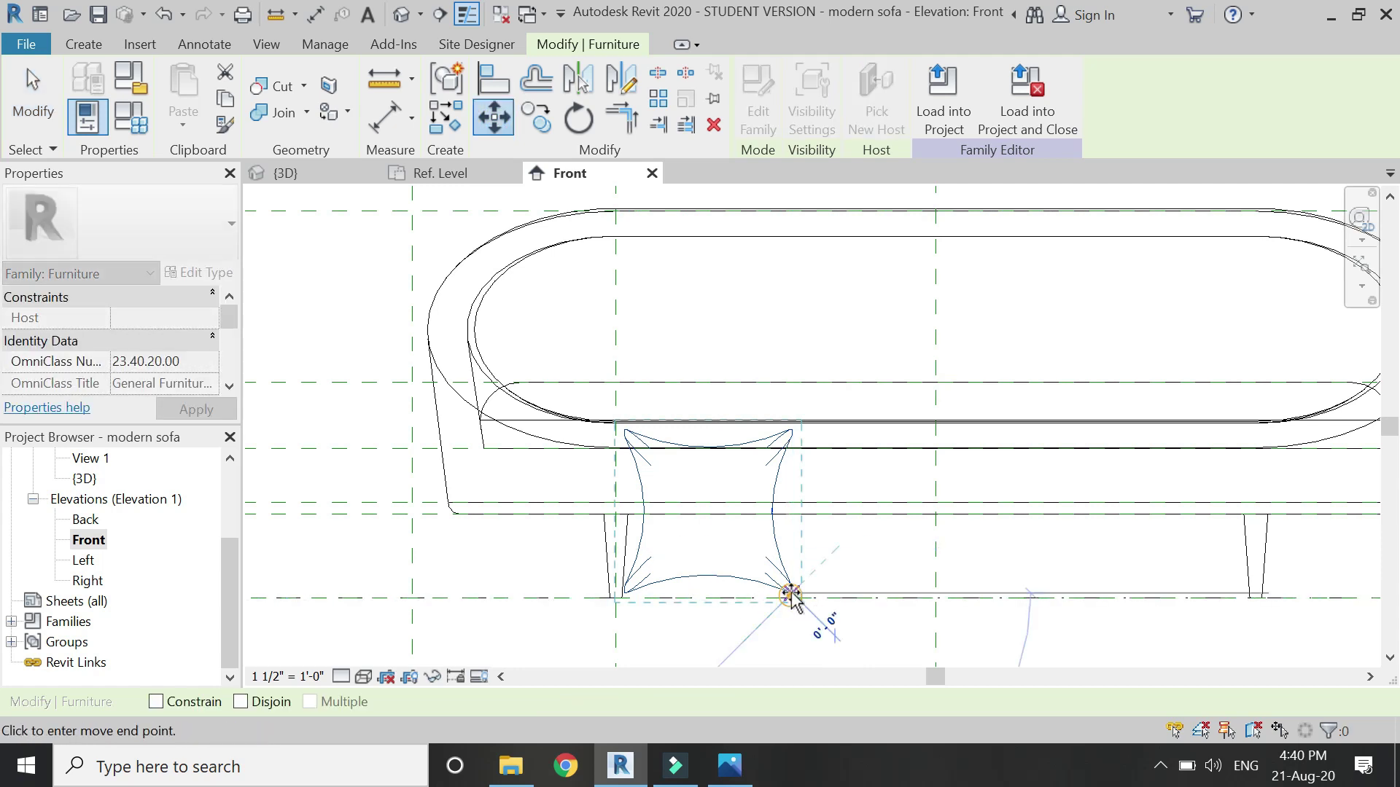
left_click(790, 382)
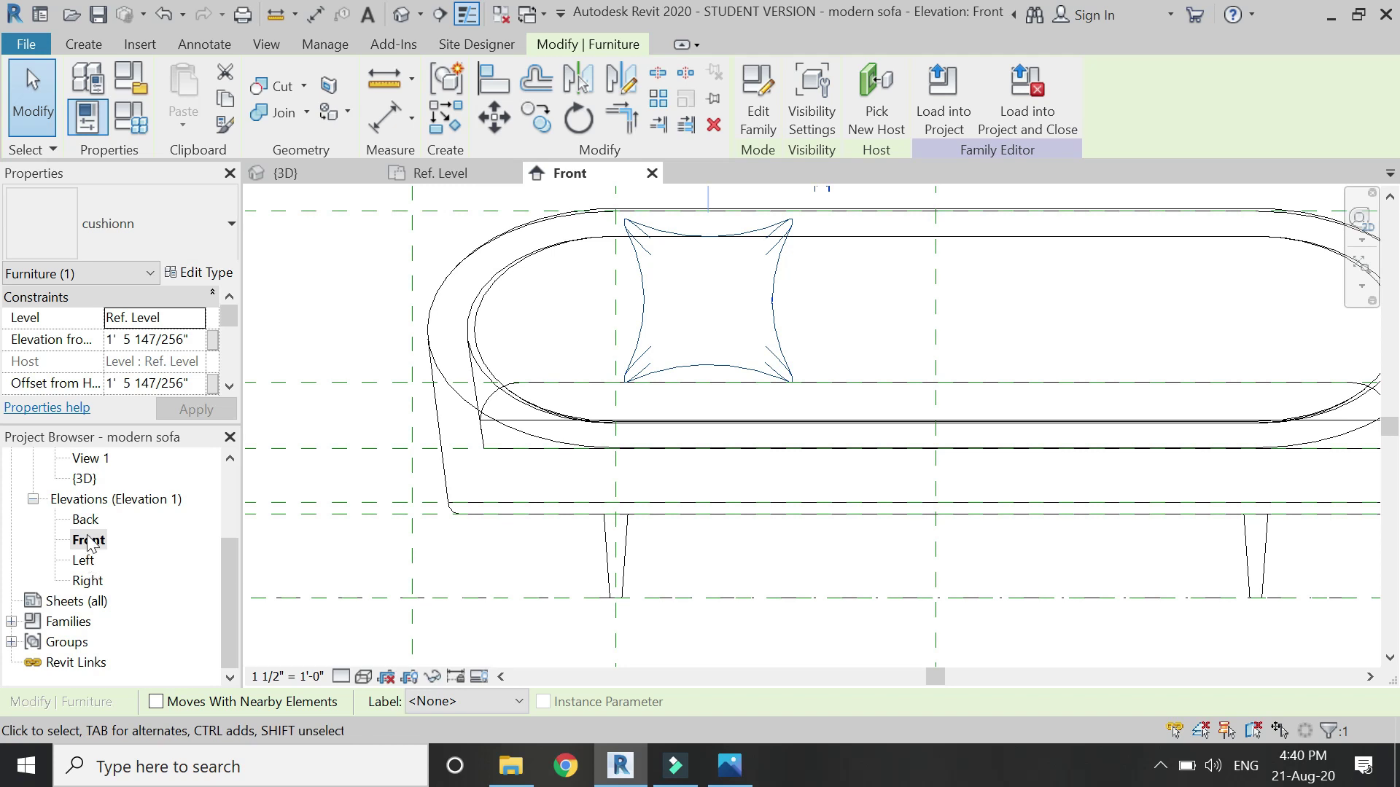
double_click(86, 580)
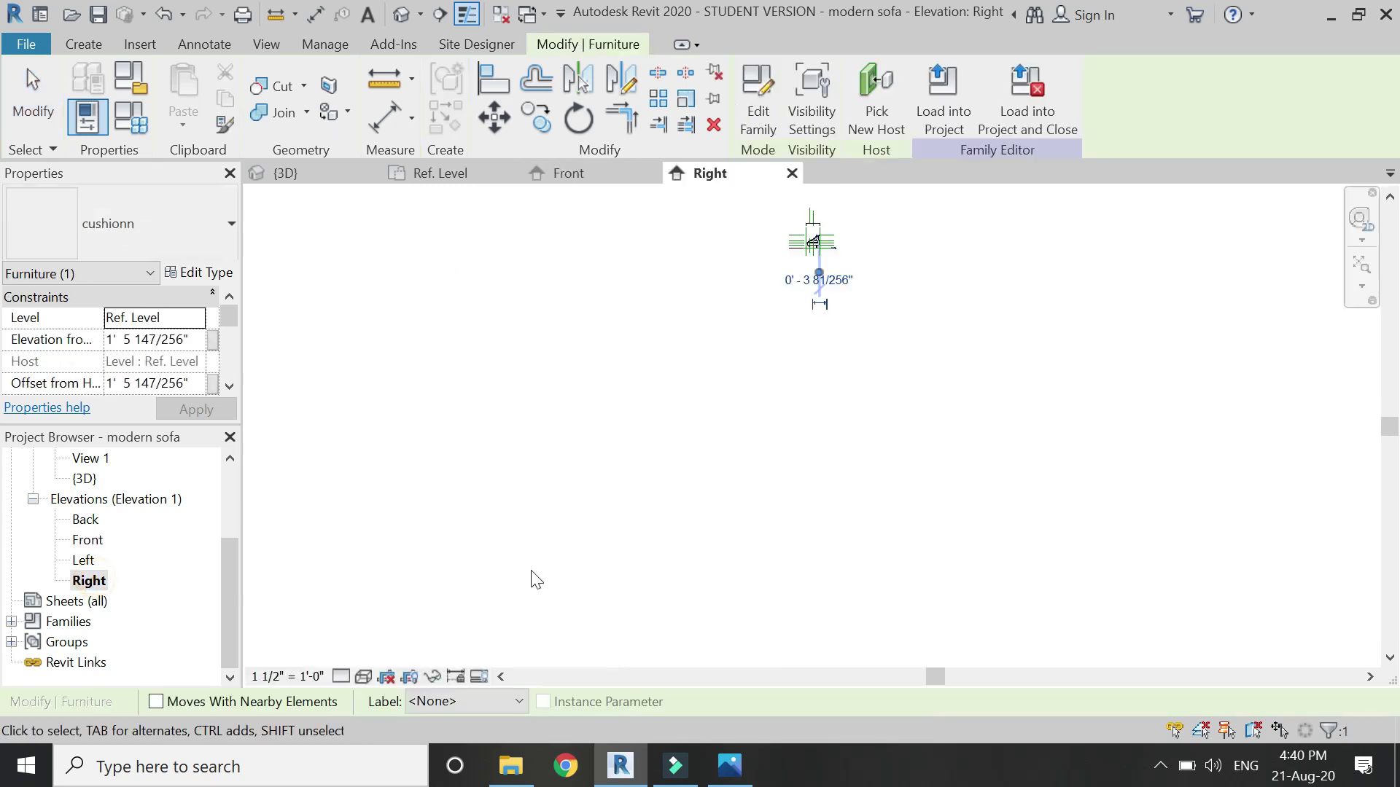
Step: Shift the cushion to the right in the Right elevation
scroll(823, 234, "up", 6)
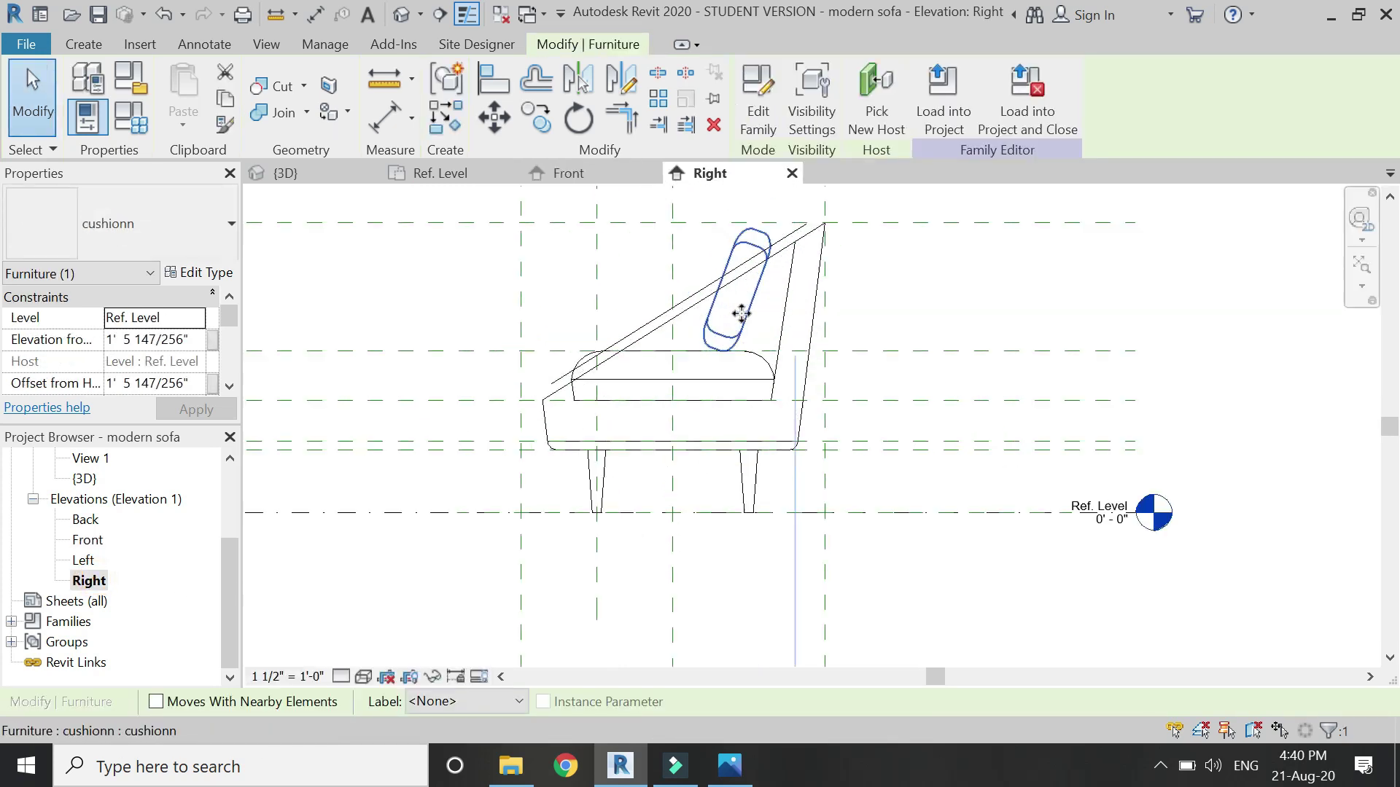
left_click(495, 117)
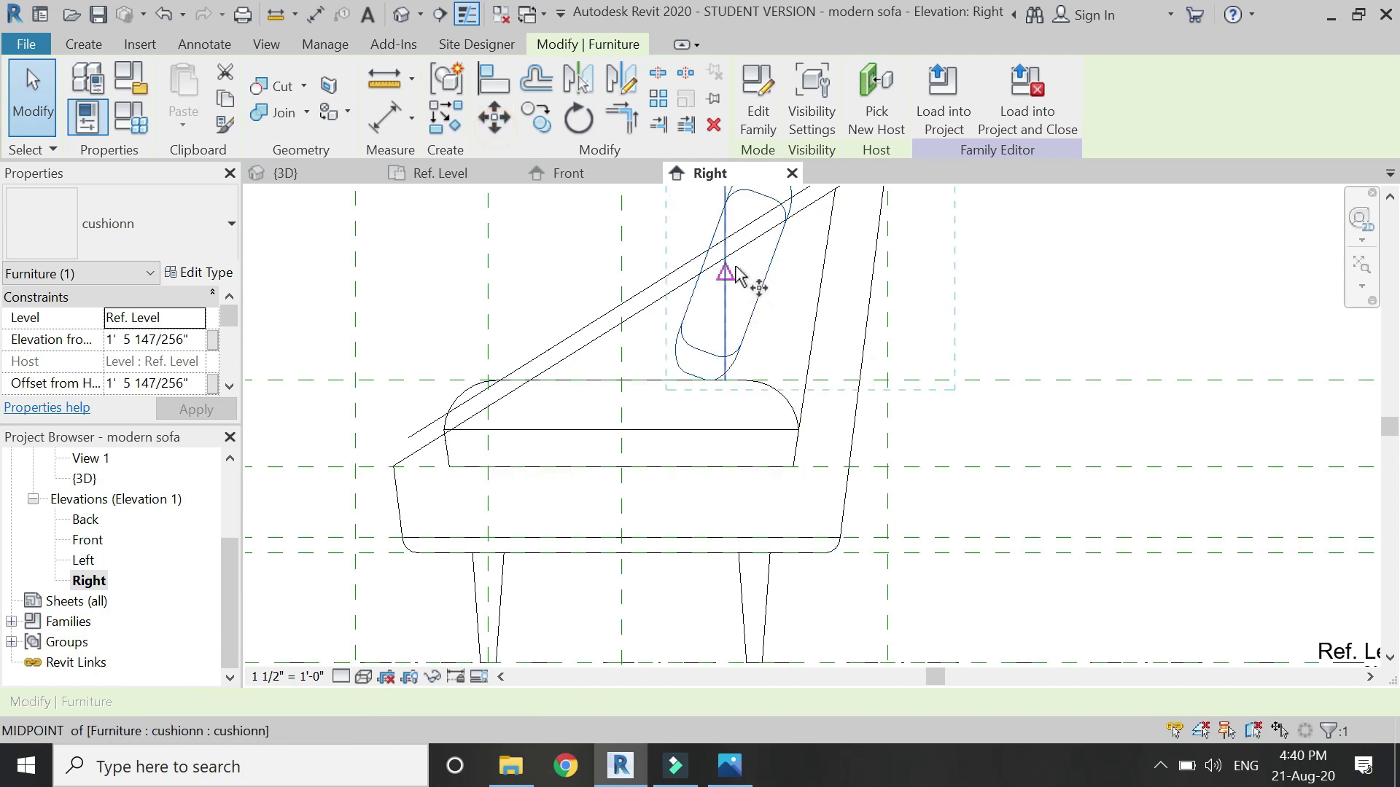
scroll(722, 281, "up", 5)
left_click(655, 576)
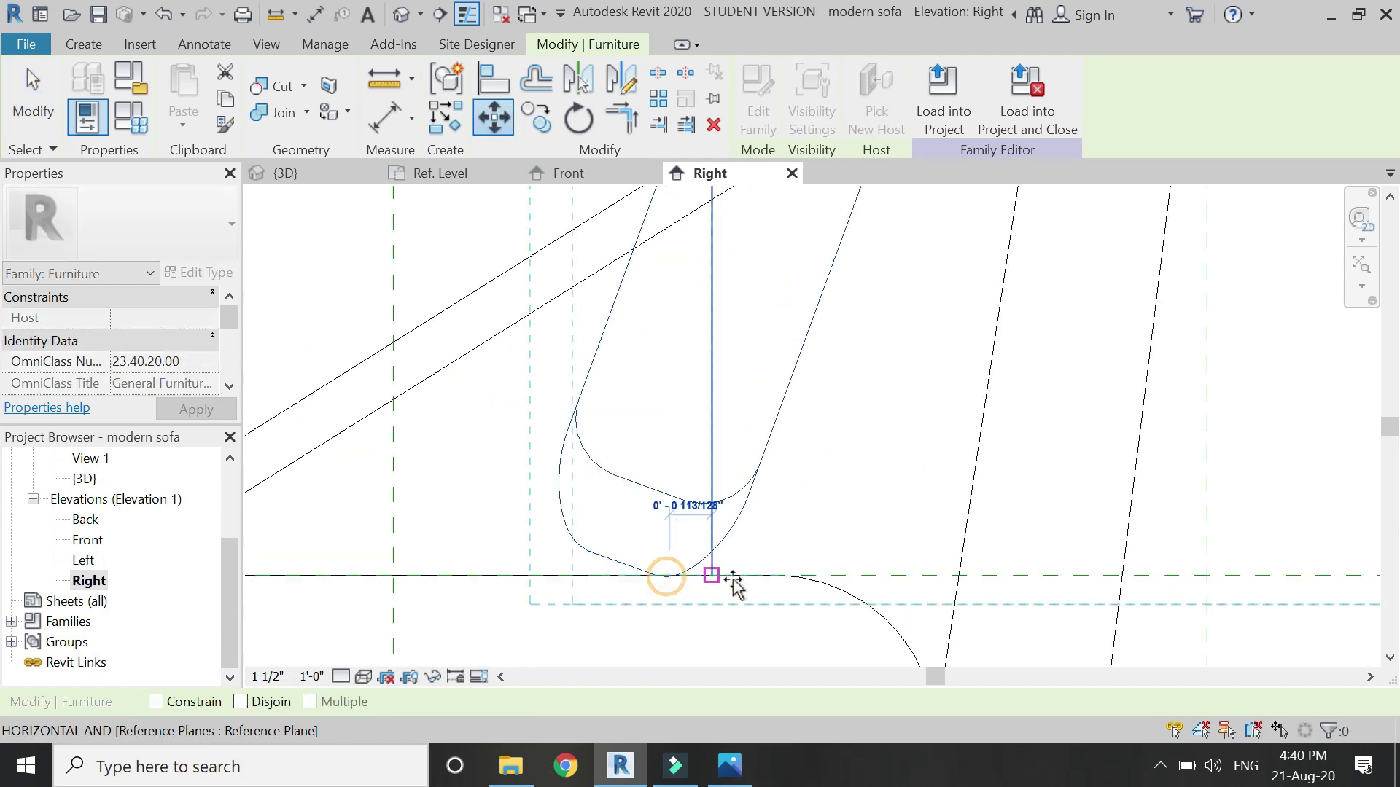
left_click(778, 578)
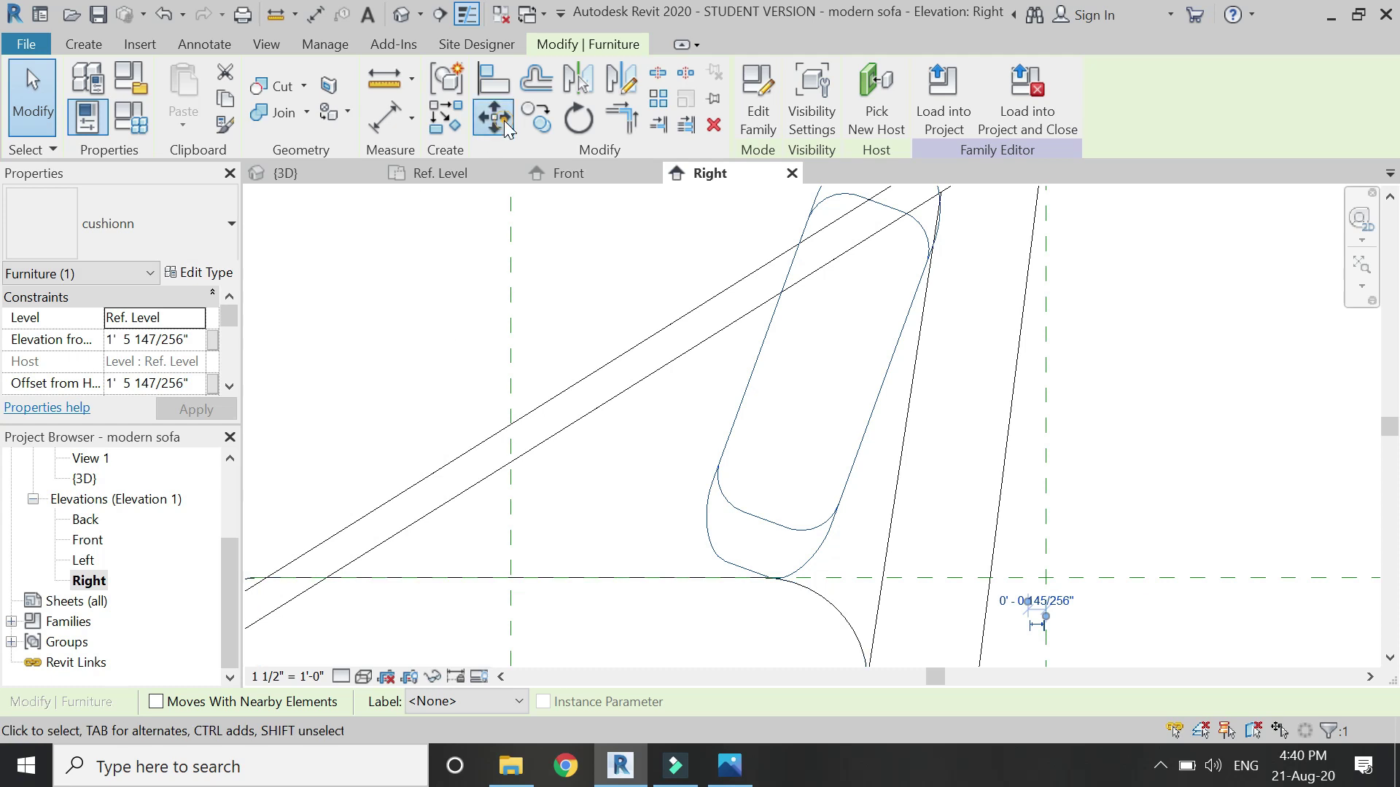
Step: Move the cushion so its bottom corner rests on the seat, then show the Ref. Level plan
left_click(504, 120)
scroll(802, 565, "up", 5)
scroll(797, 563, "up", 2)
left_click(755, 562)
left_click(623, 547)
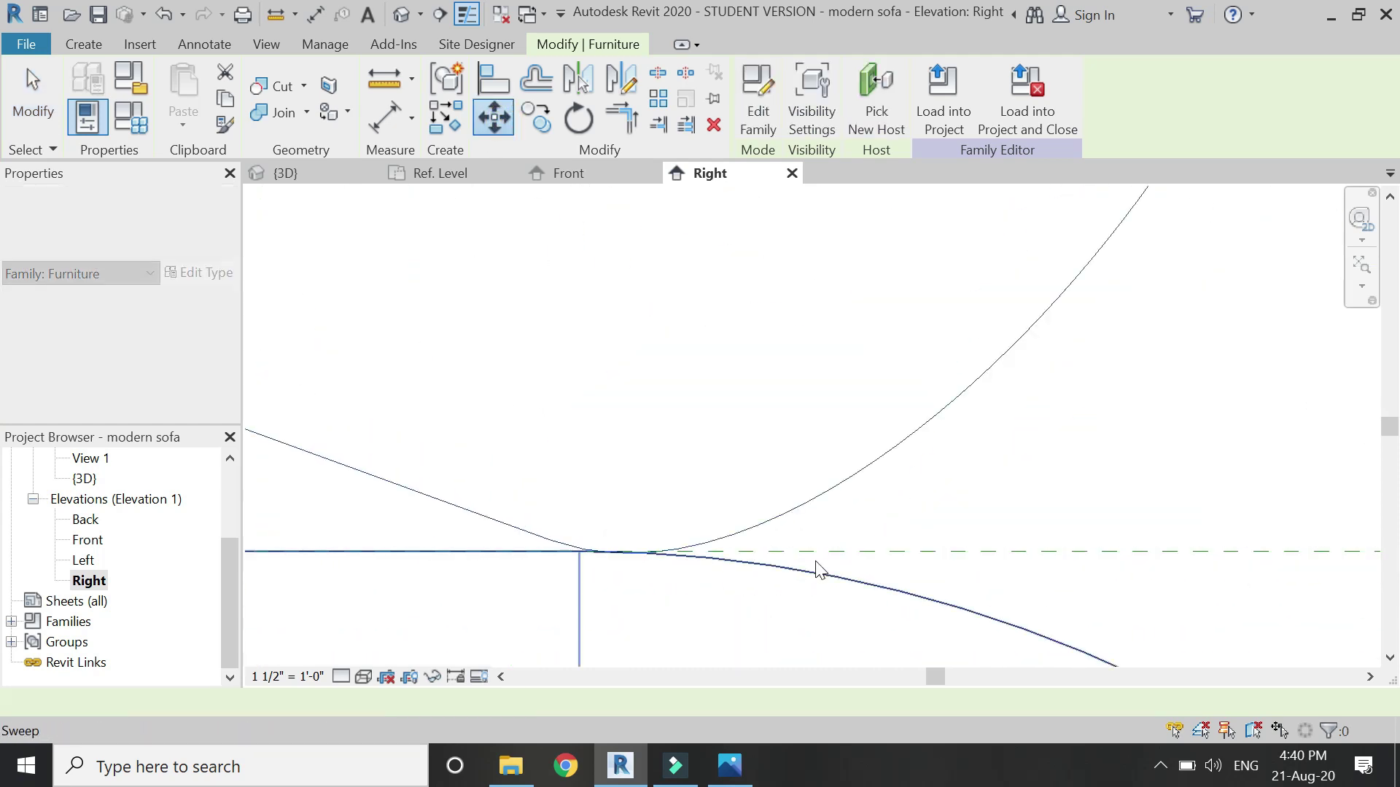
scroll(812, 565, "down", 4)
key("Escape")
scroll(758, 543, "down", 3)
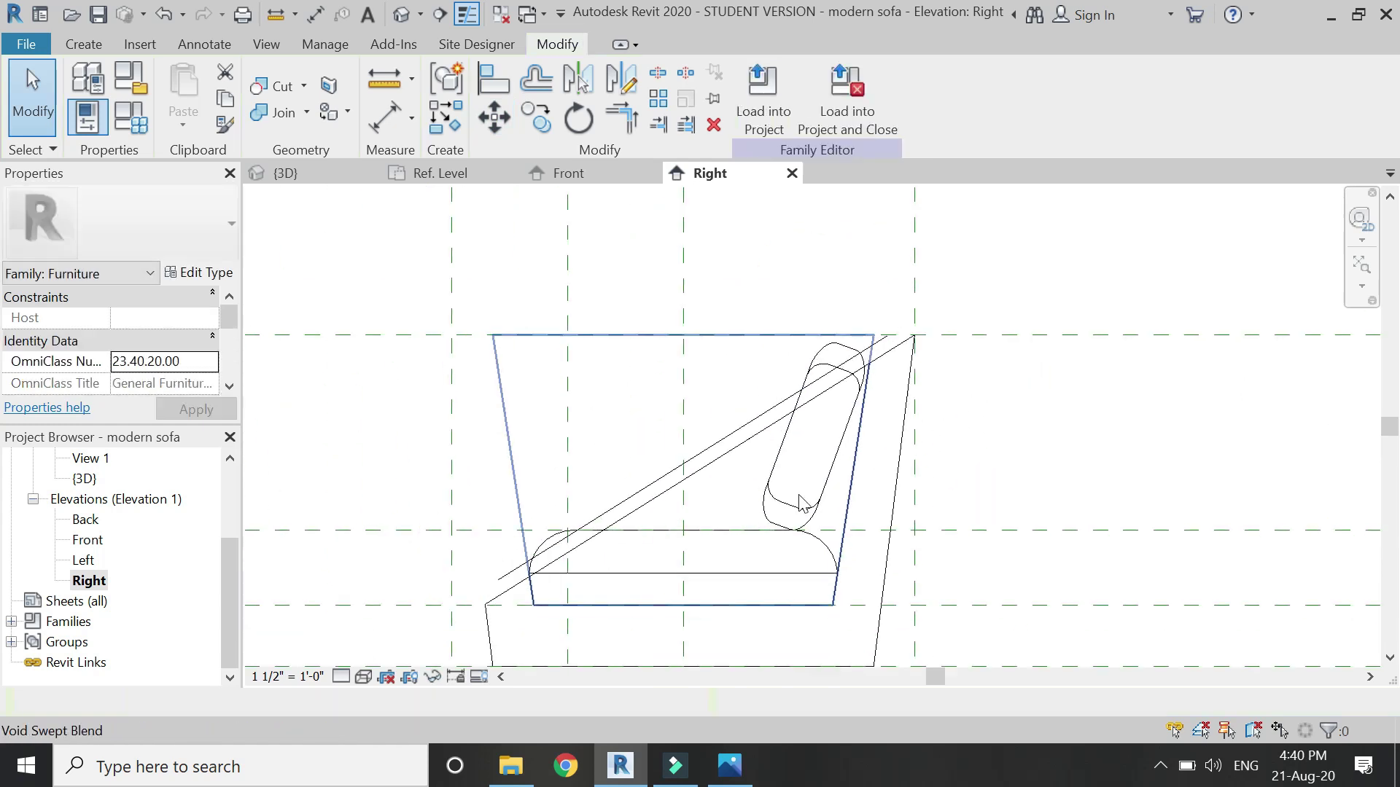
left_click(453, 178)
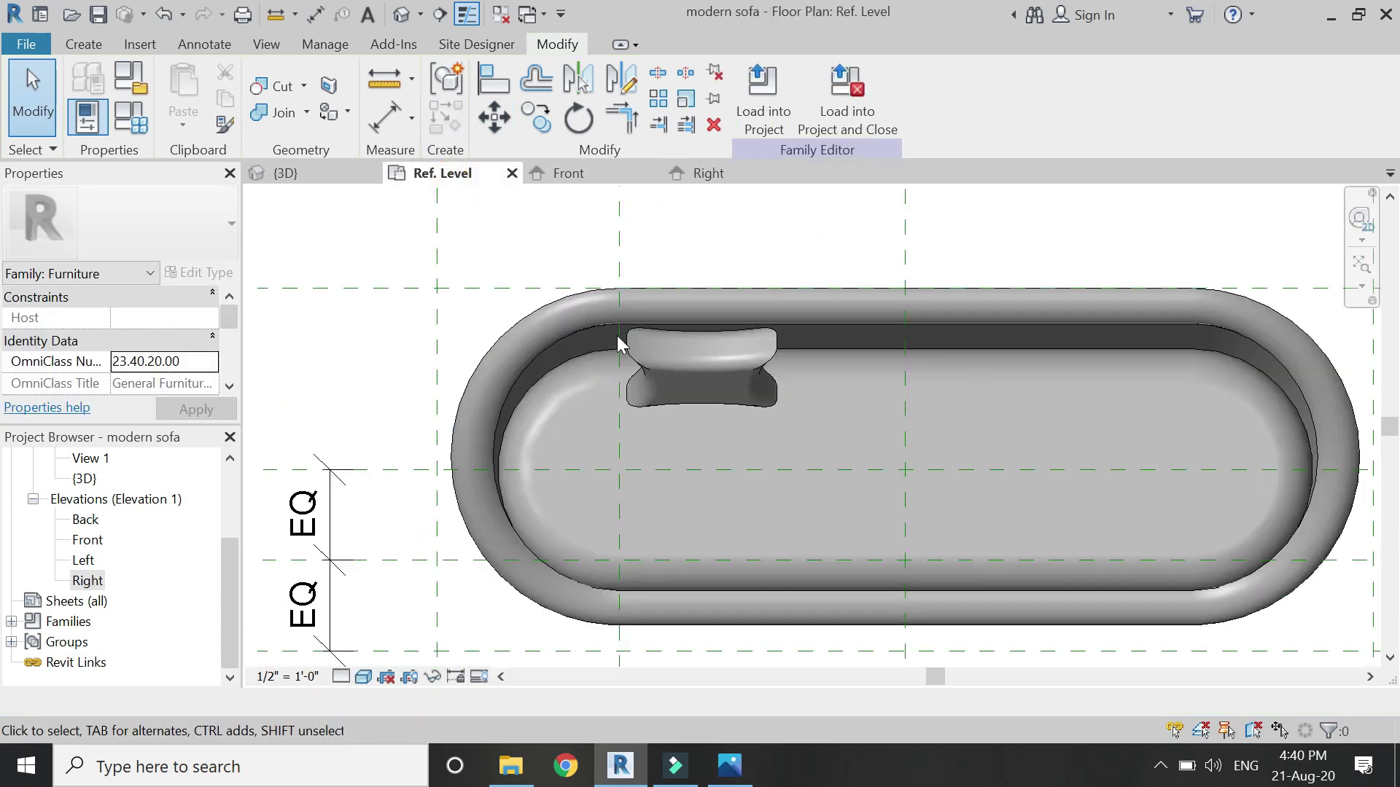
Step: Copy the existing cushion to the left
left_click(709, 367)
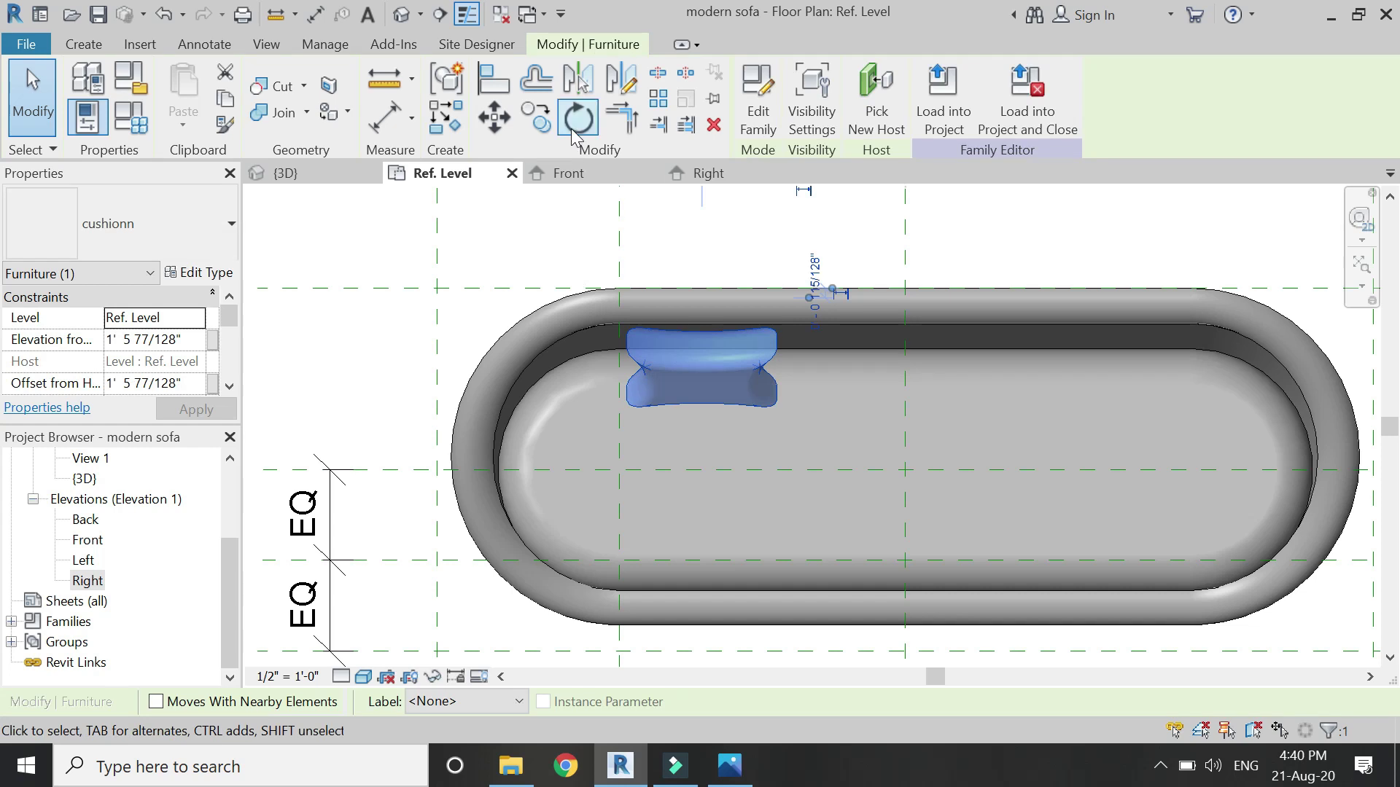
left_click(539, 120)
left_click(702, 414)
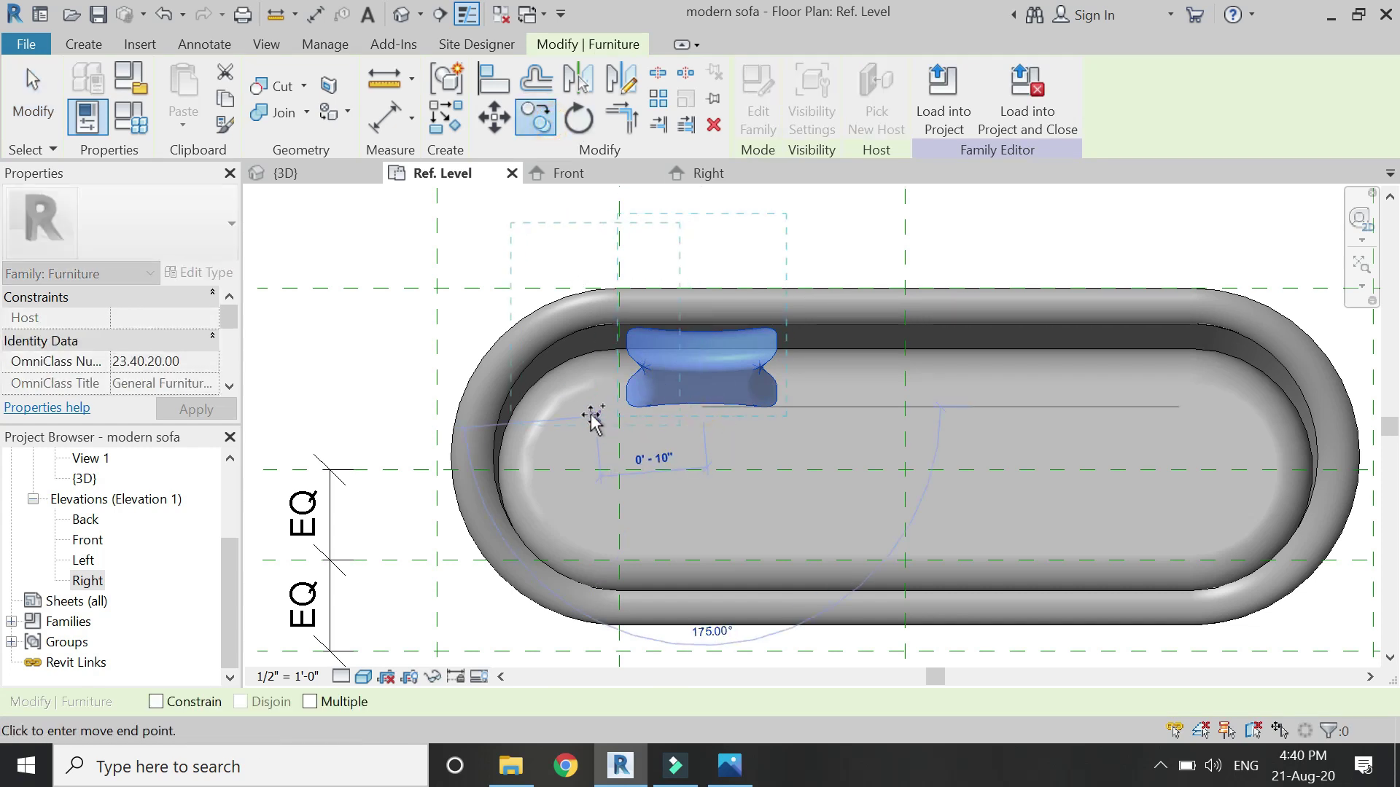
left_click(584, 415)
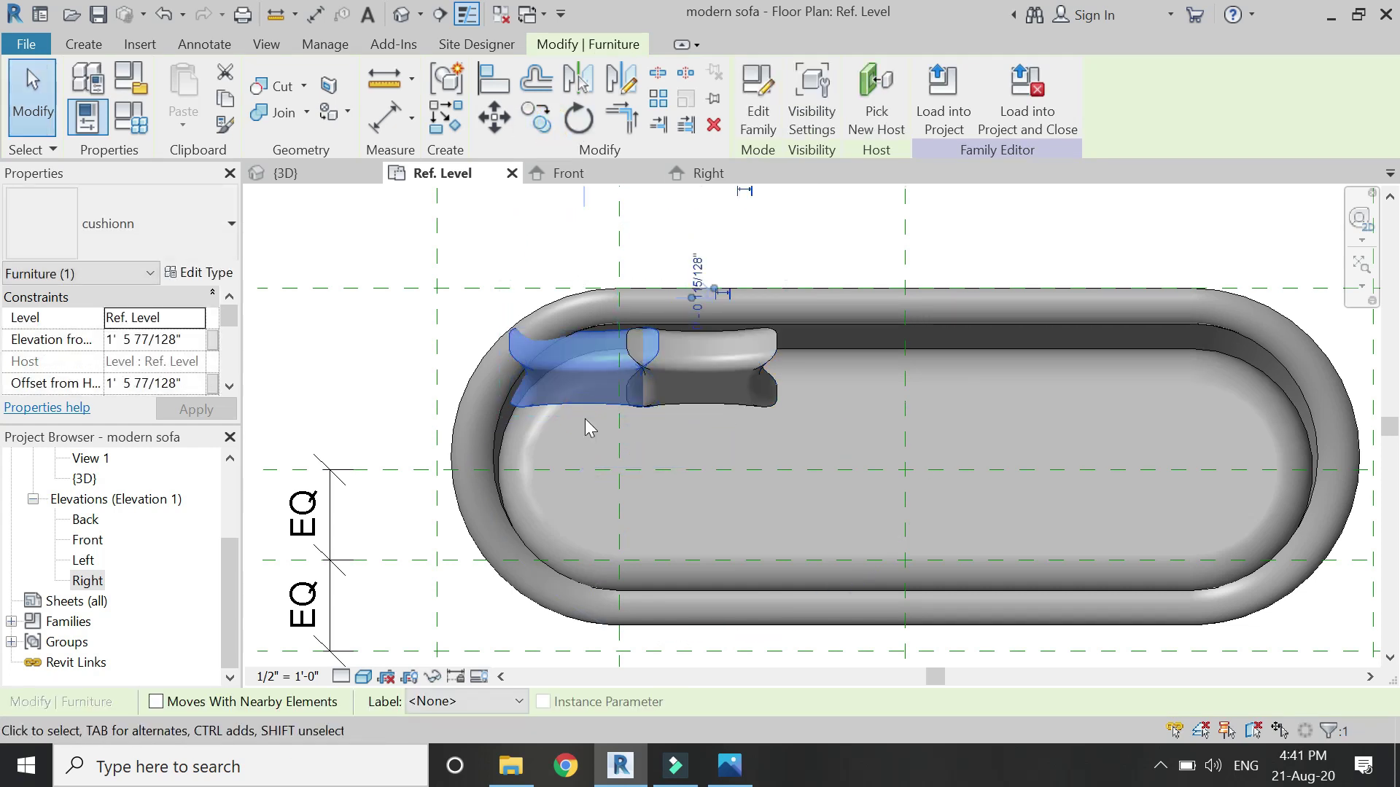
Step: Rotate the copied cushion counter-clockwise to follow the sofa's curved arm
left_click(578, 119)
scroll(601, 405, "up", 2)
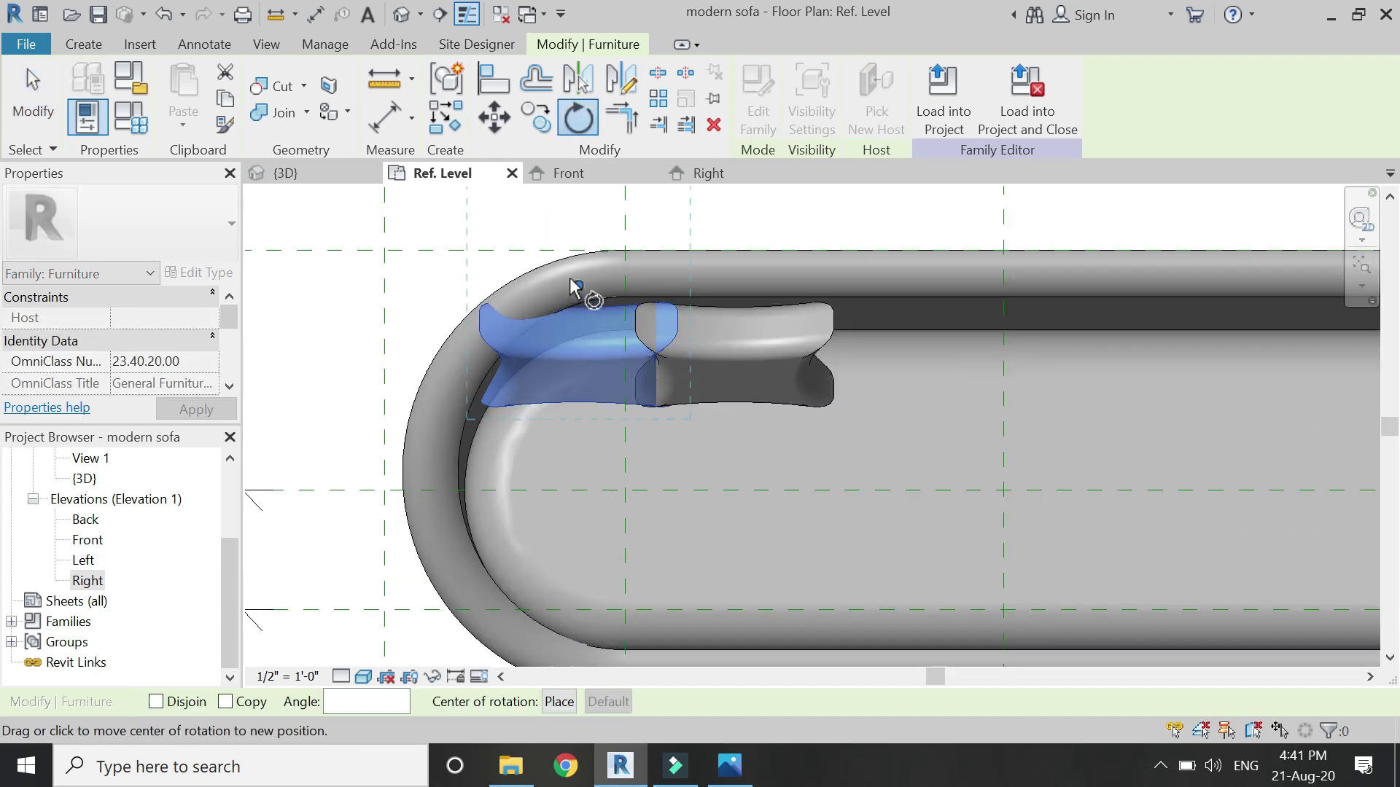
left_click(576, 406)
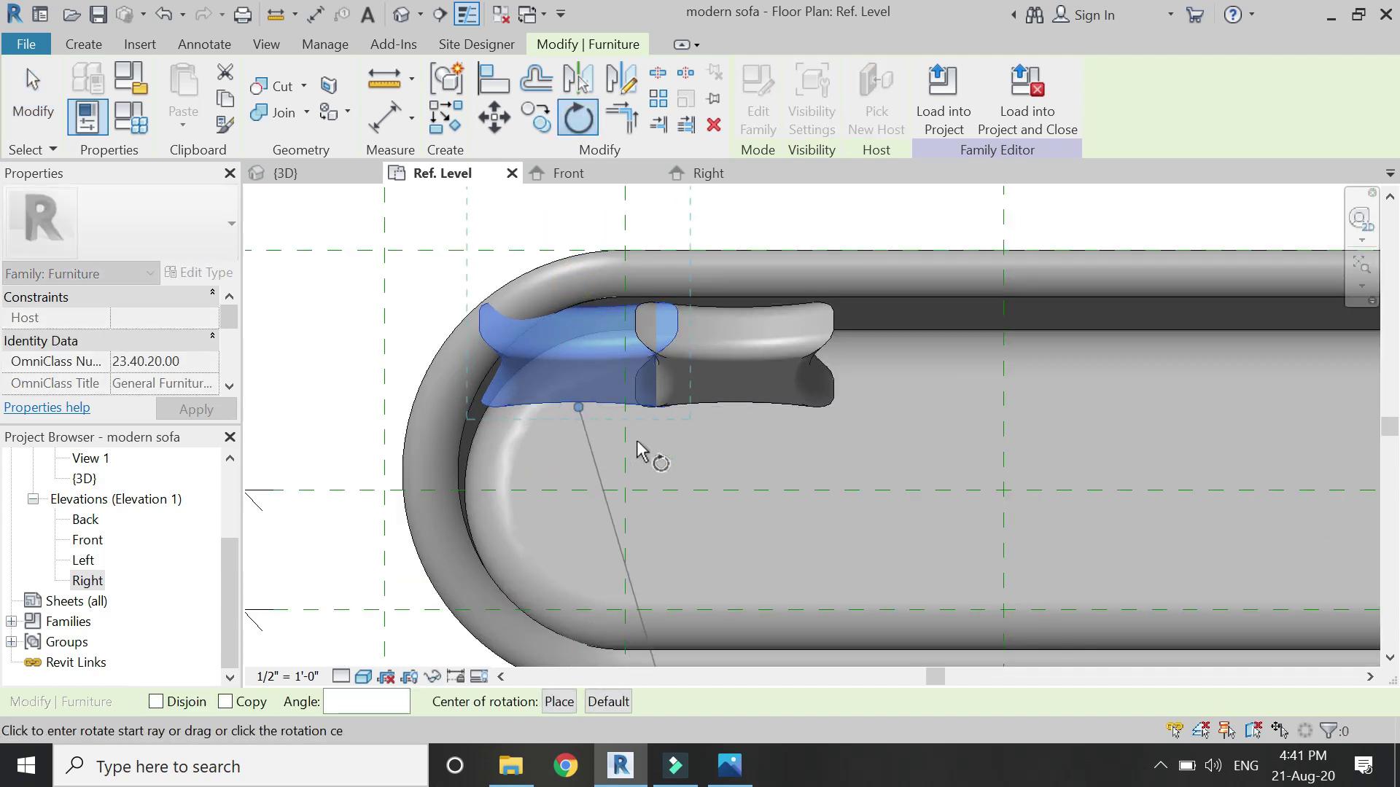
left_click(838, 265)
left_click(595, 137)
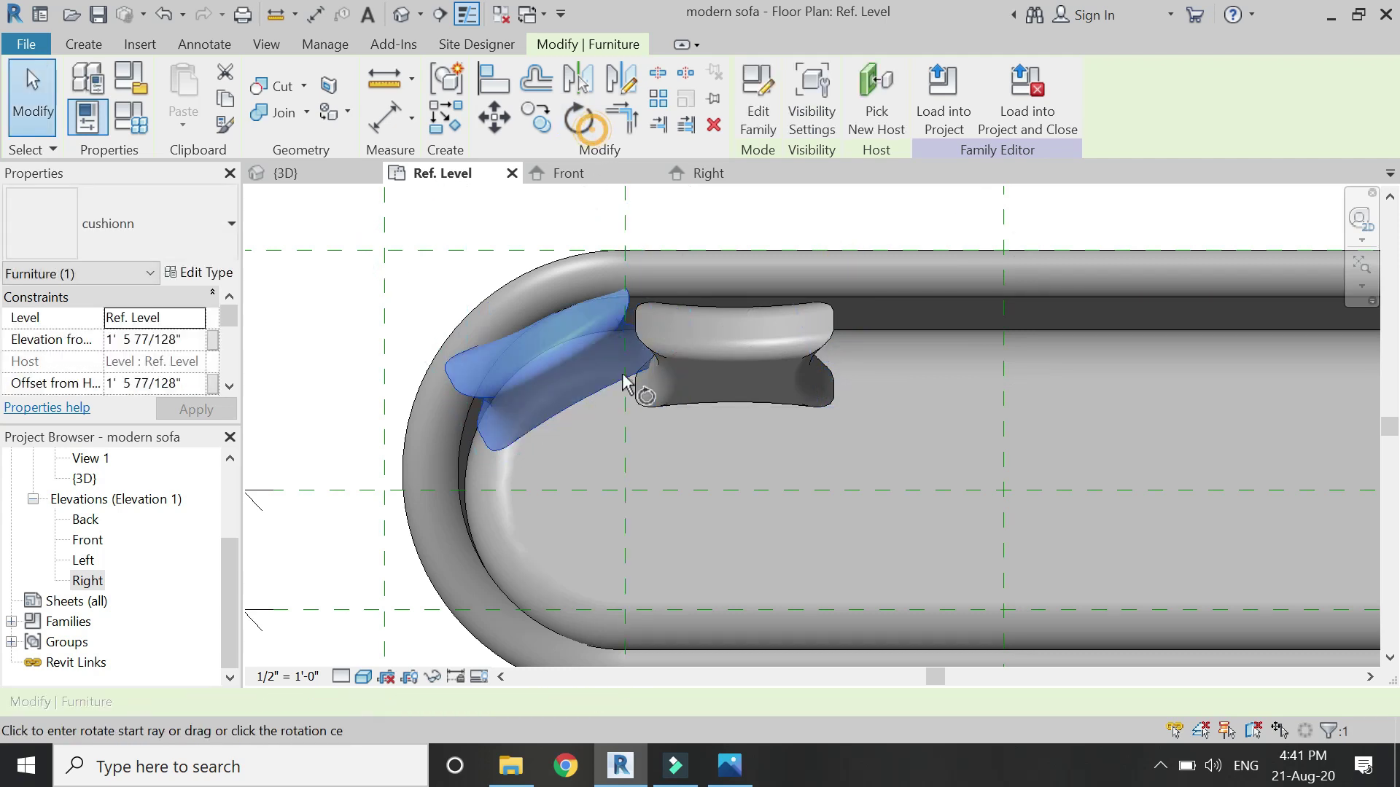
left_click(579, 406)
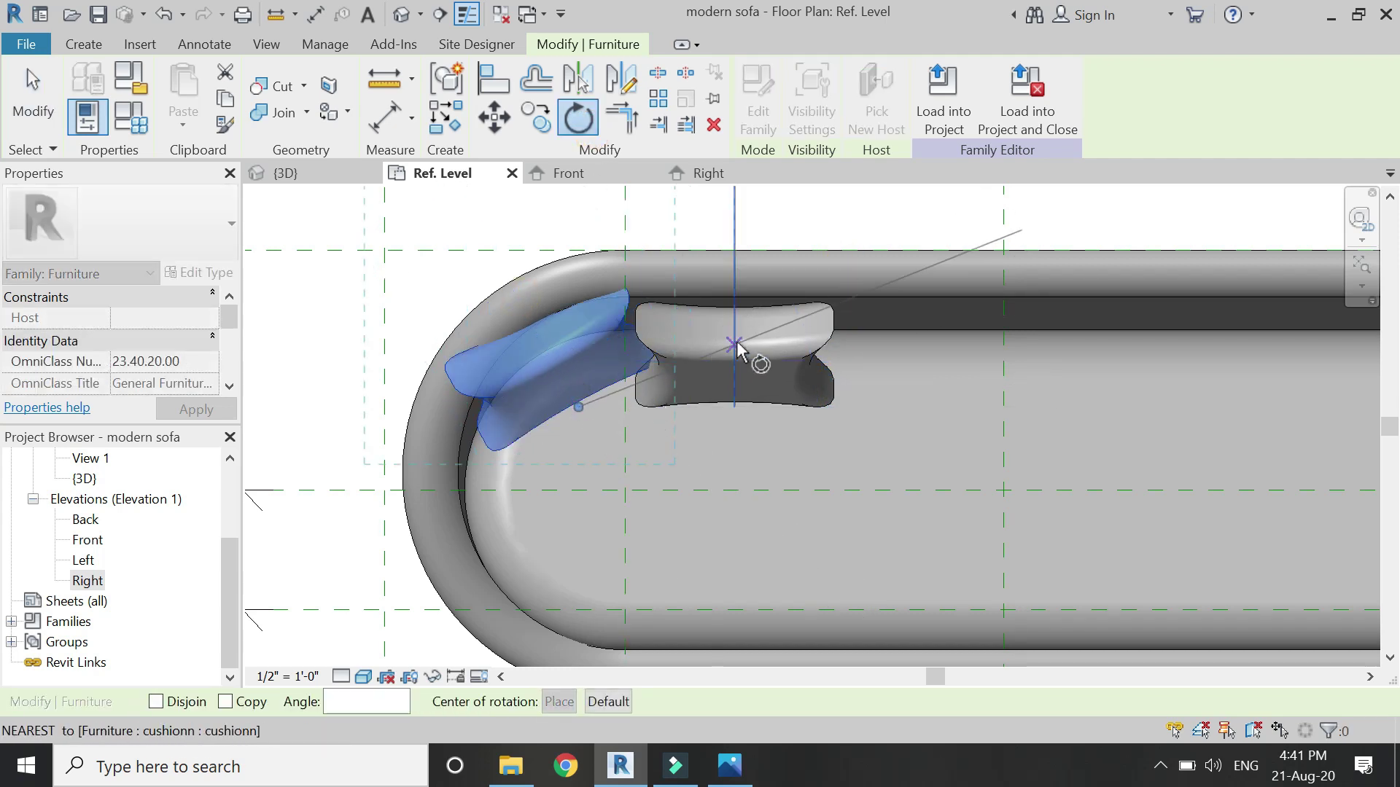
left_click(734, 330)
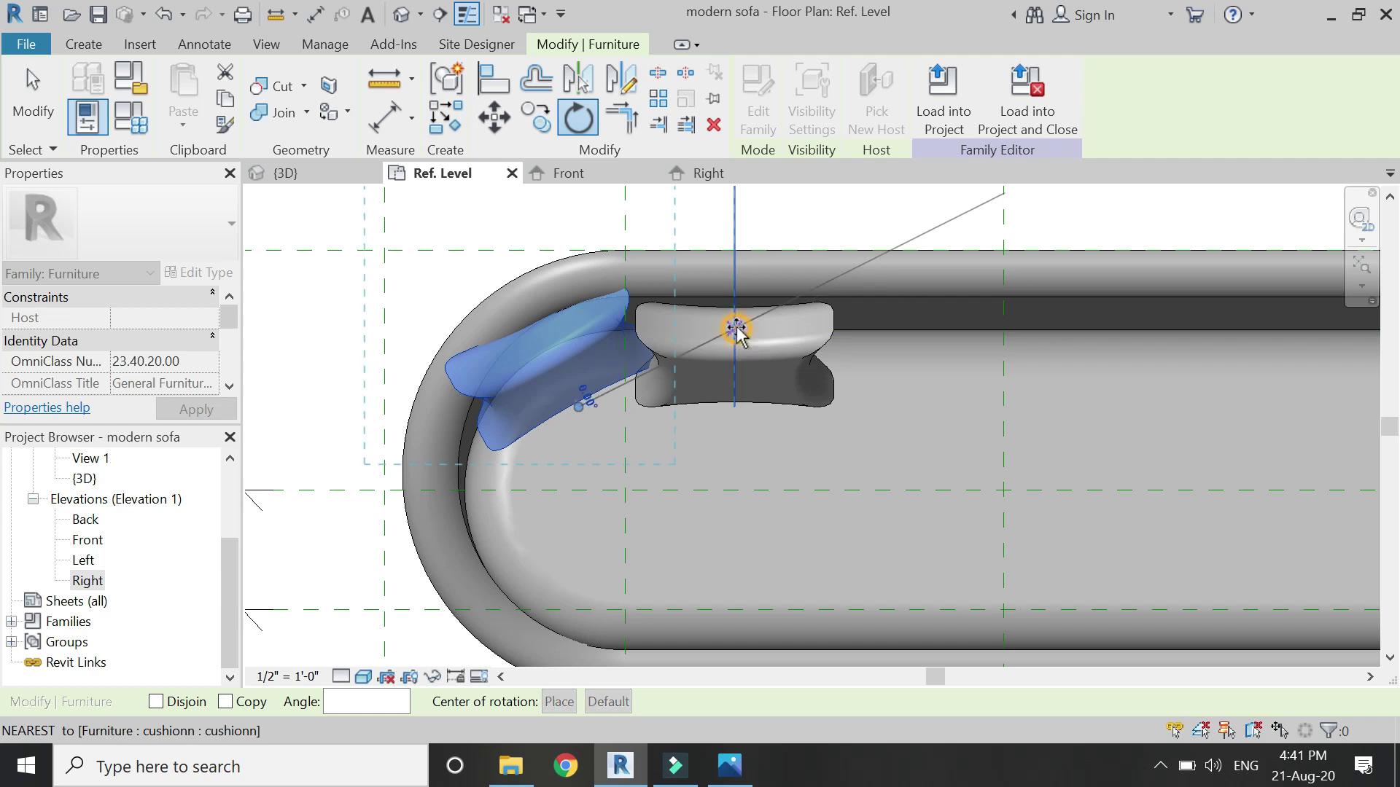
left_click(736, 319)
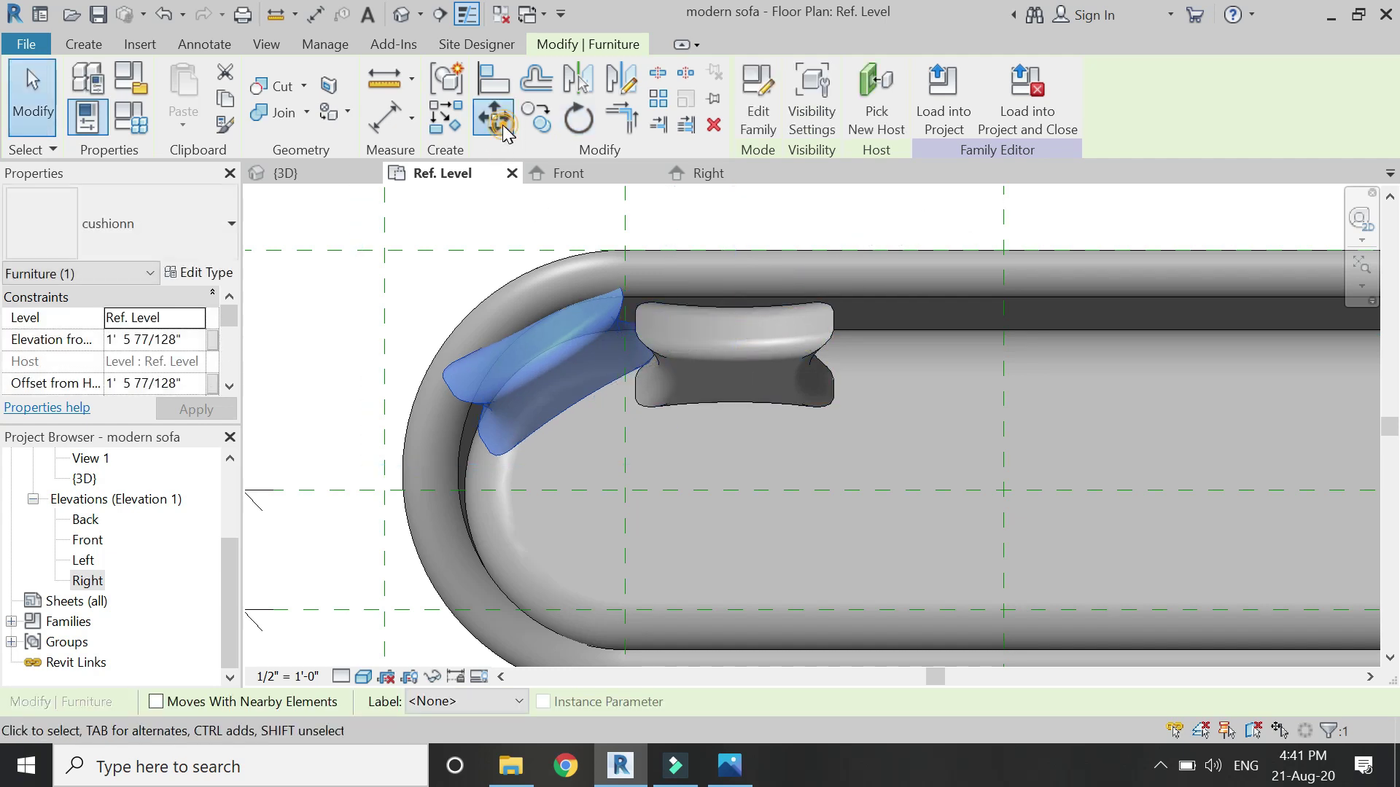
Step: Nudge the angled cushion with several small moves into the sofa's curved corner
left_click(496, 121)
scroll(587, 422, "up", 2)
left_click(580, 403)
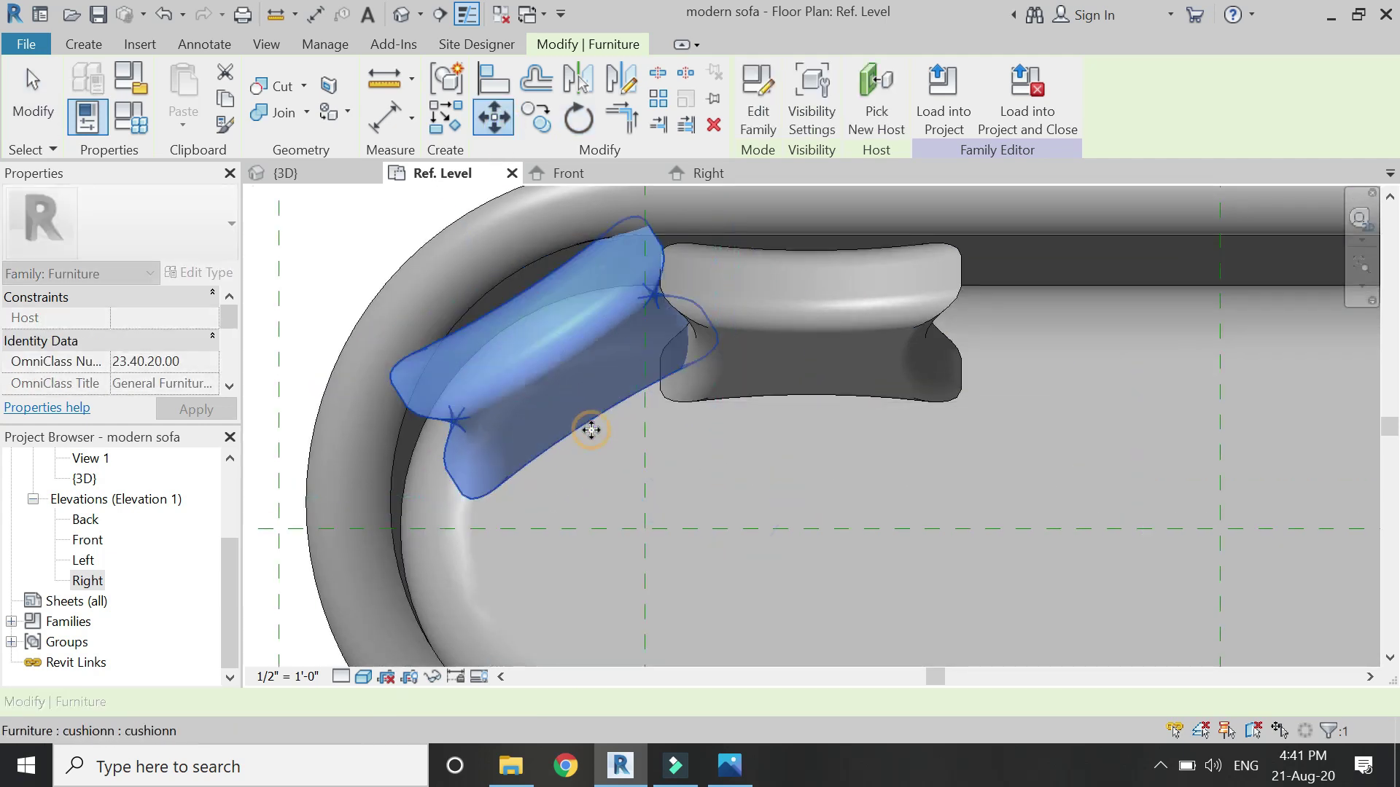
left_click(591, 431)
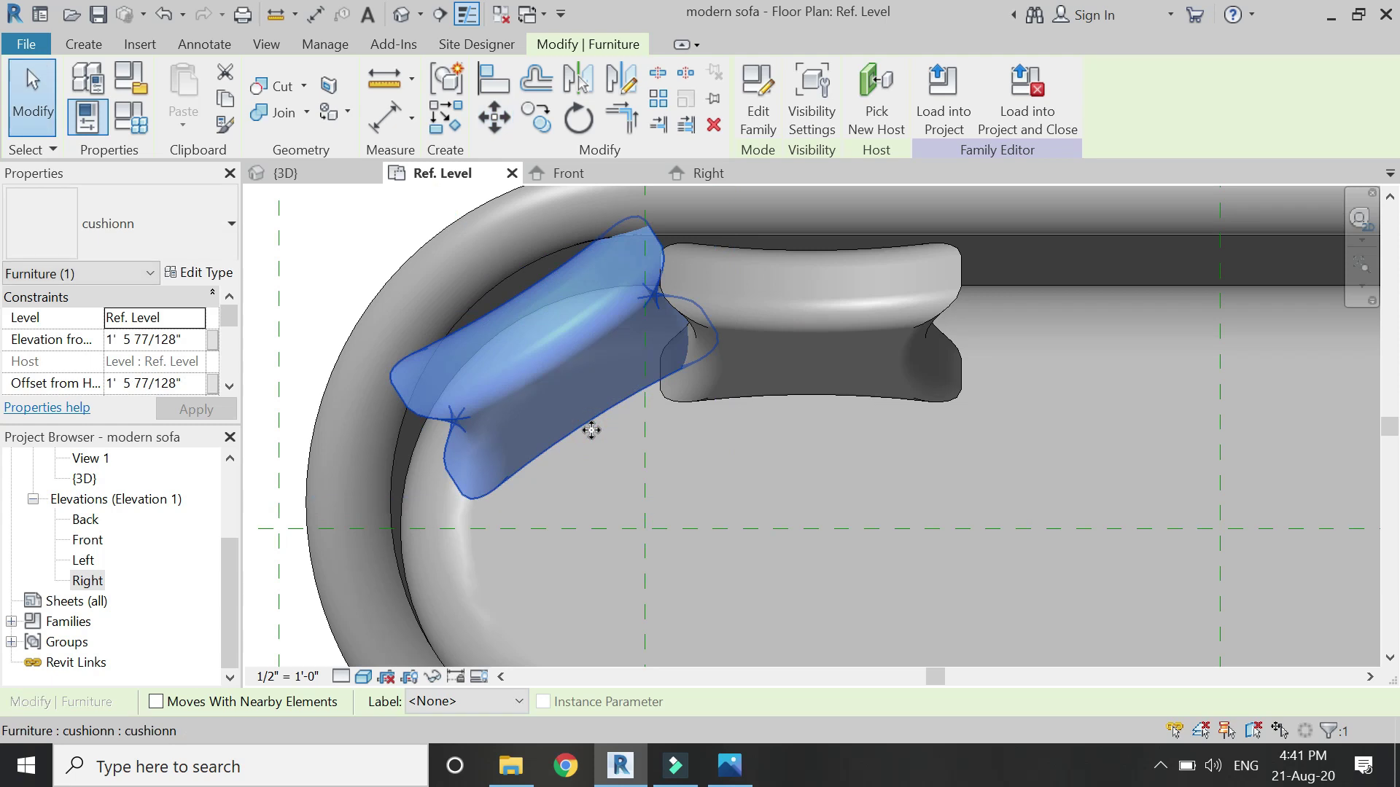
left_click(502, 125)
left_click(590, 425)
left_click(603, 441)
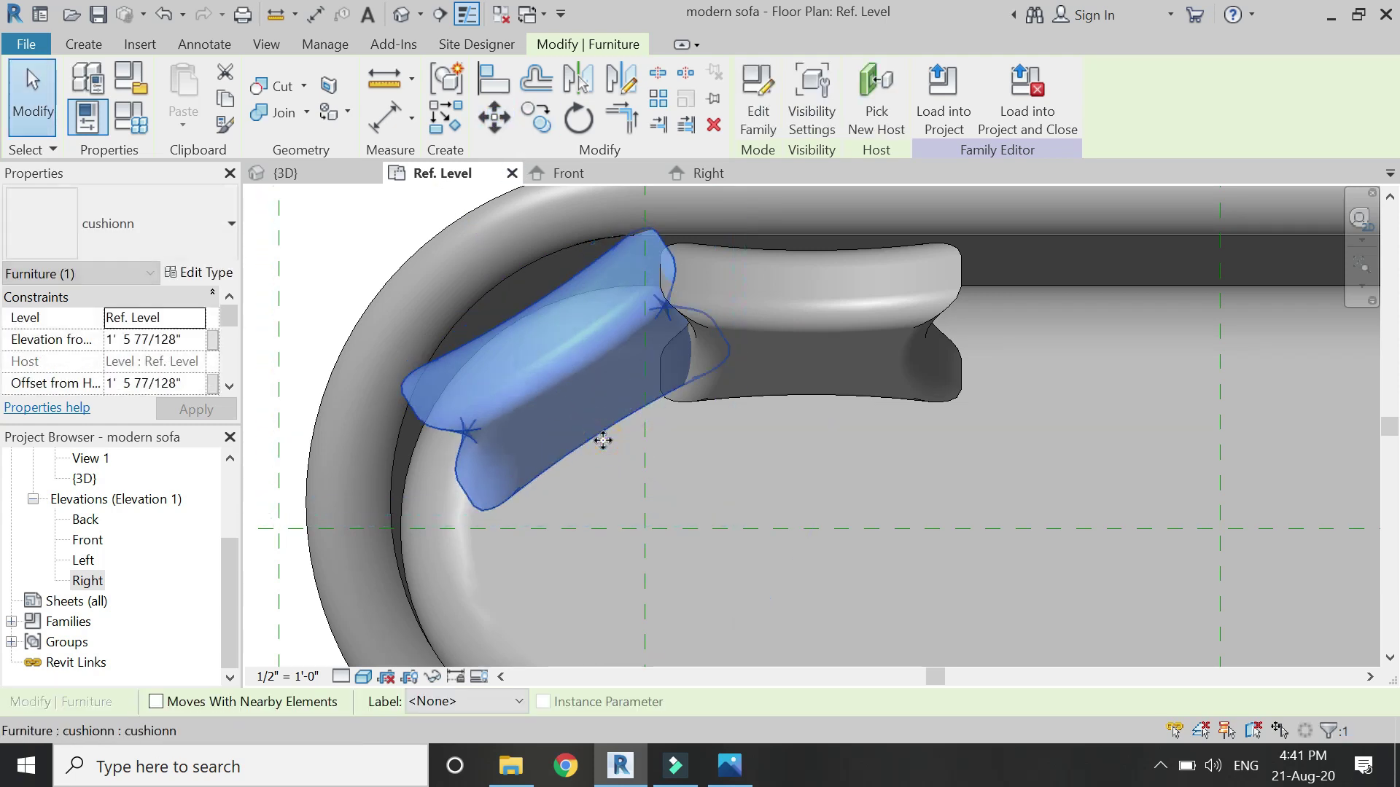
left_click(494, 124)
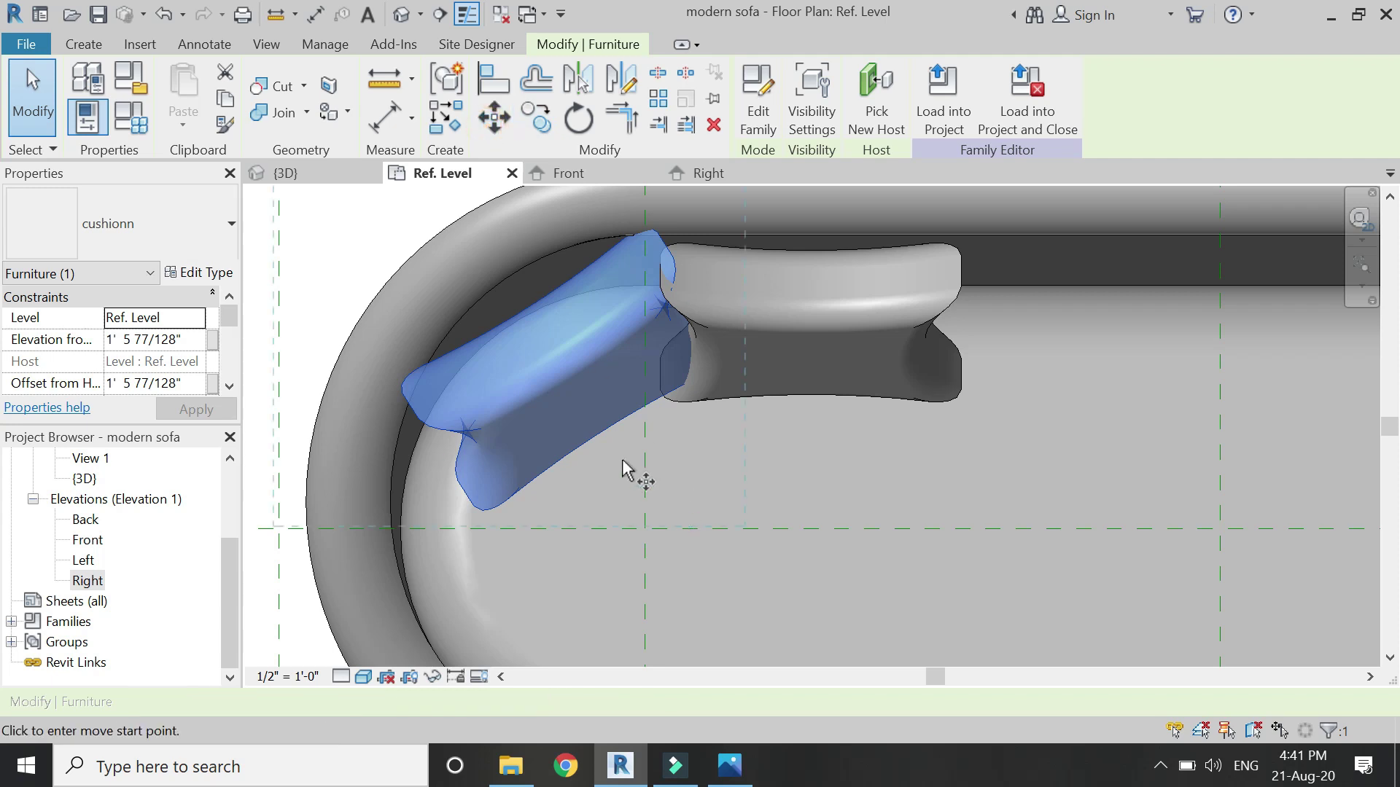
left_click(597, 437)
left_click(616, 455)
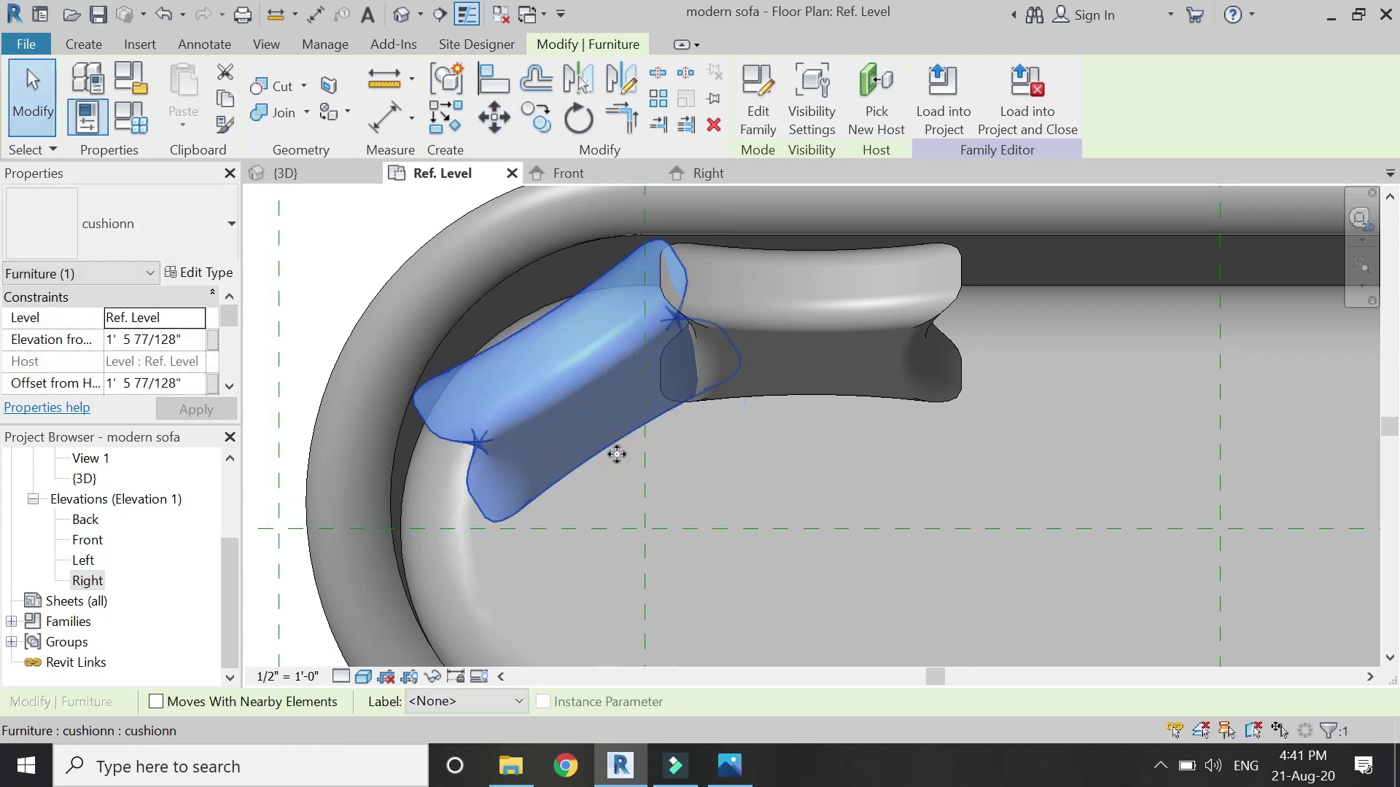
key("Escape")
Step: Lower the original back cushion toward the seat with two MV moves
left_click(816, 328)
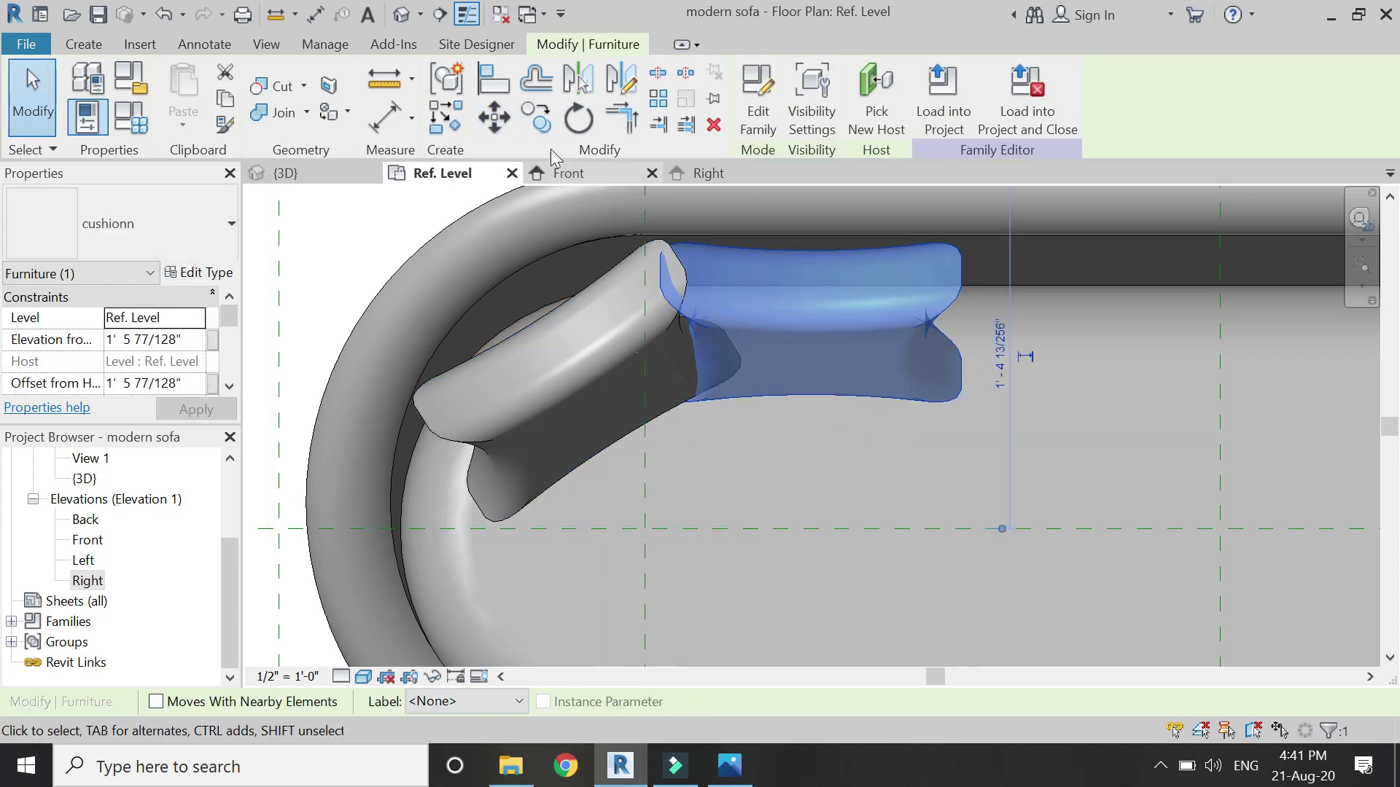
key("m")
key("v")
left_click(811, 401)
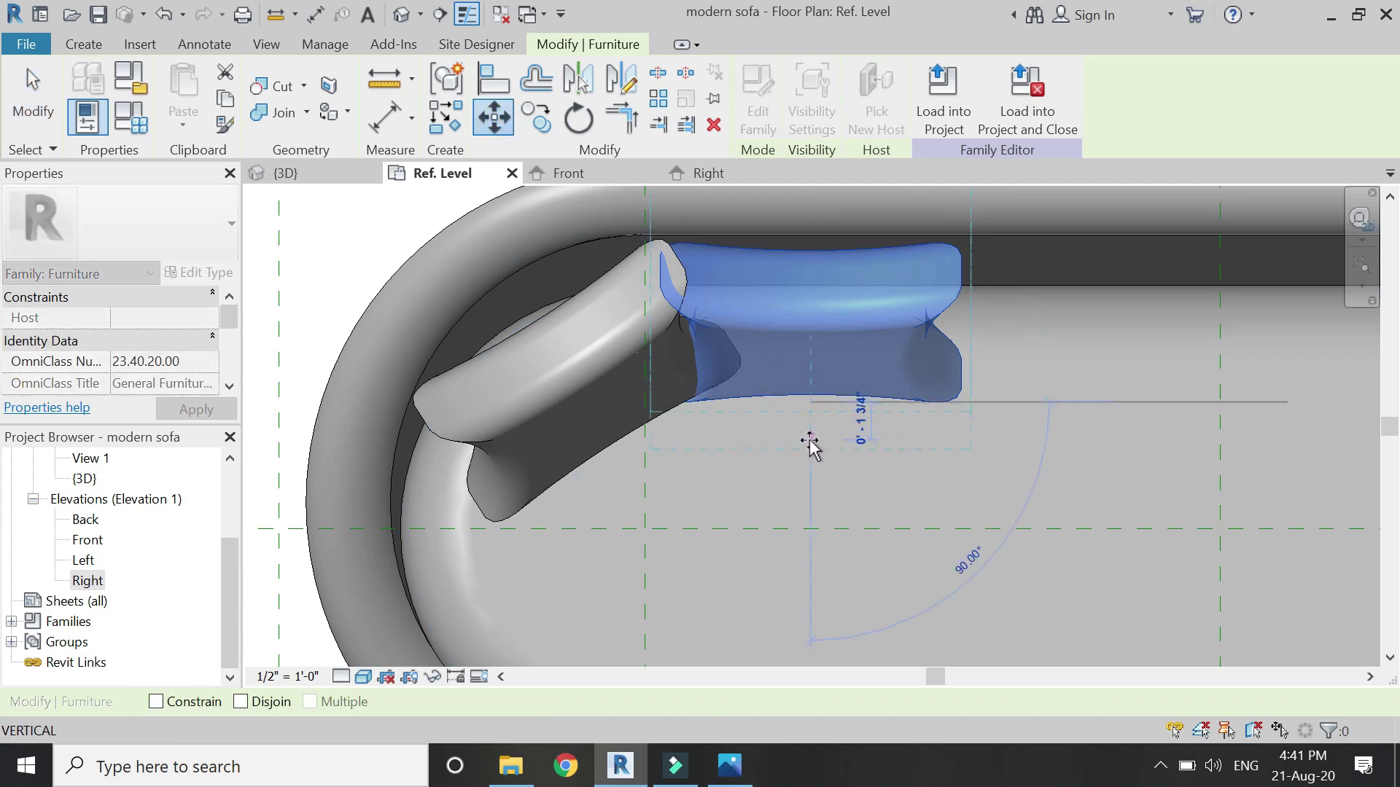
left_click(809, 445)
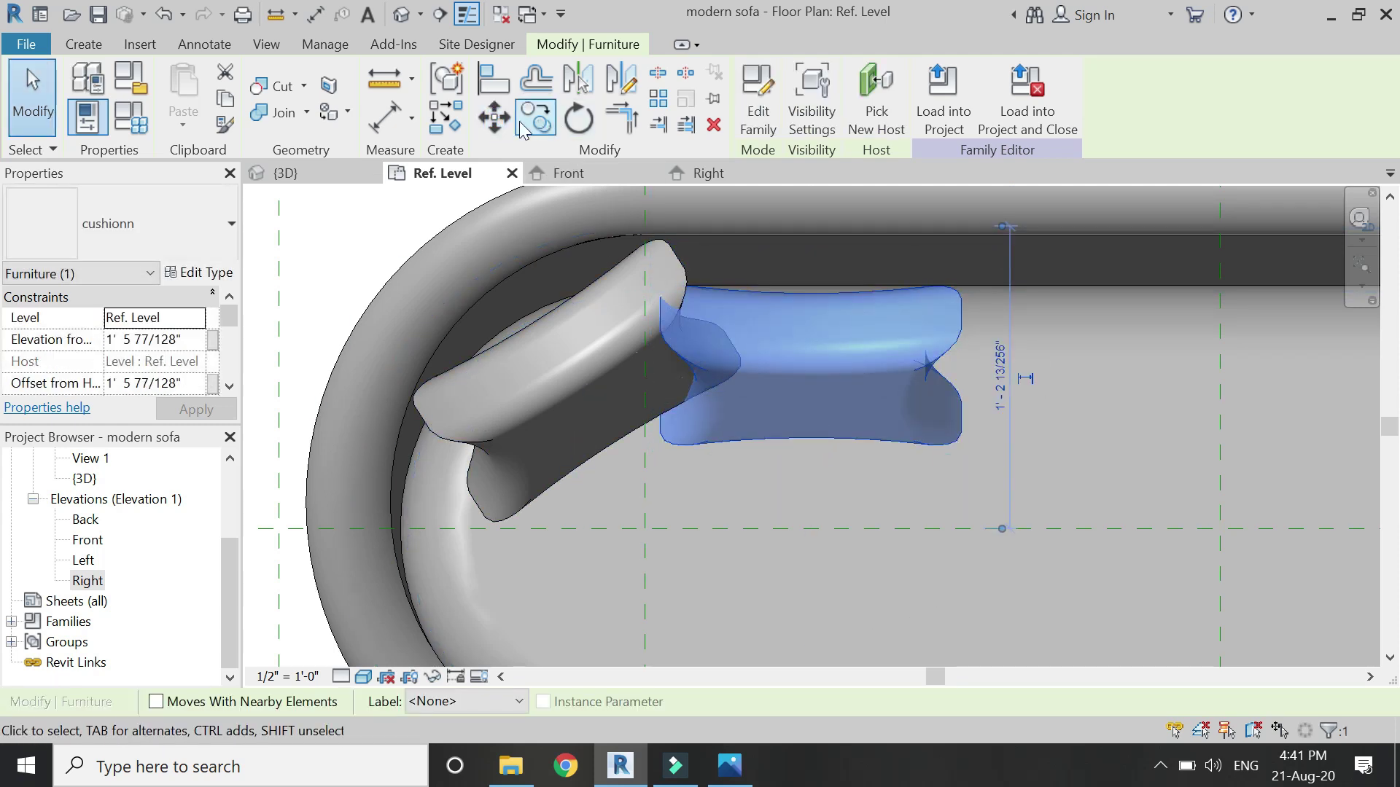
left_click(791, 444)
left_click(797, 459)
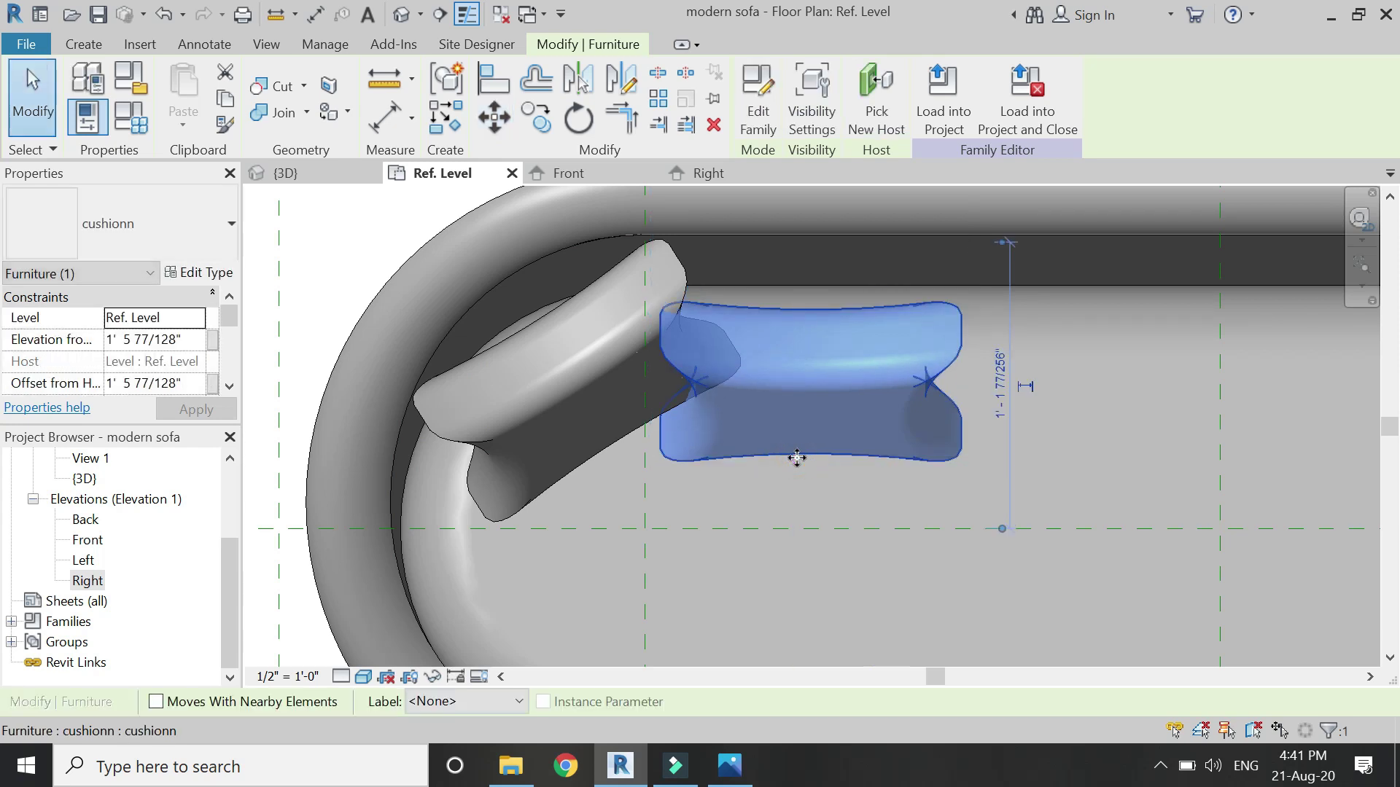
key("Escape")
Step: Set the Front elevation's visual style to Shaded
left_click(537, 173)
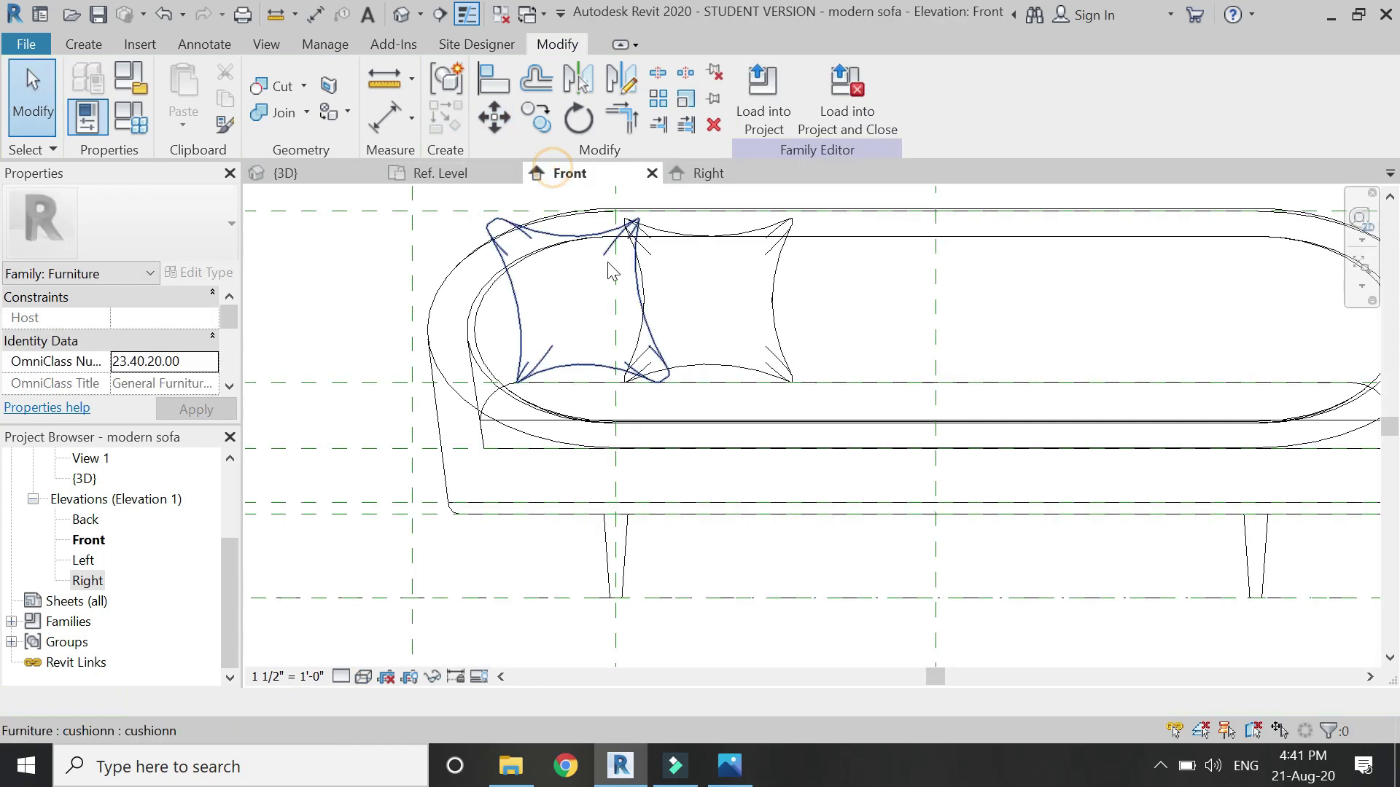
left_click(363, 676)
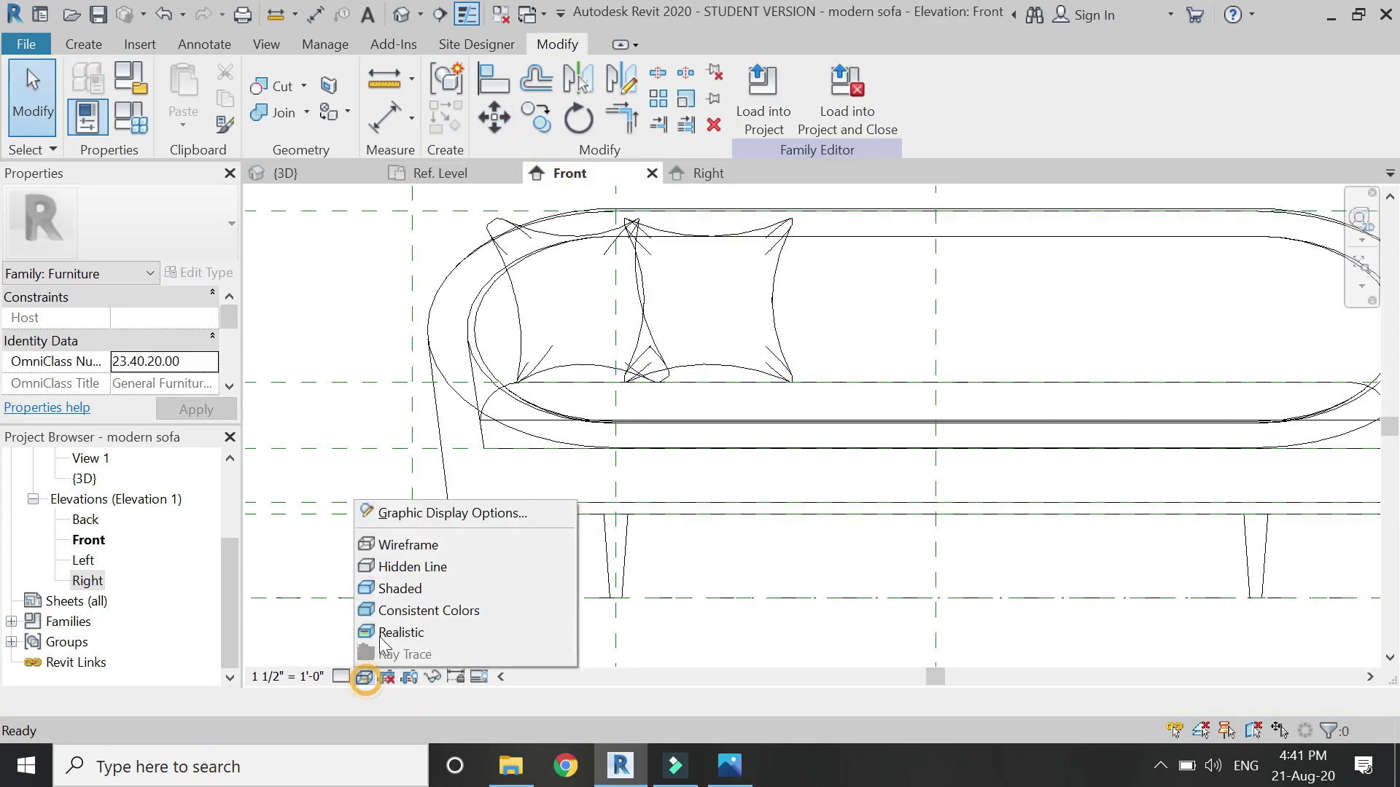
left_click(397, 586)
scroll(398, 566, "down", 4)
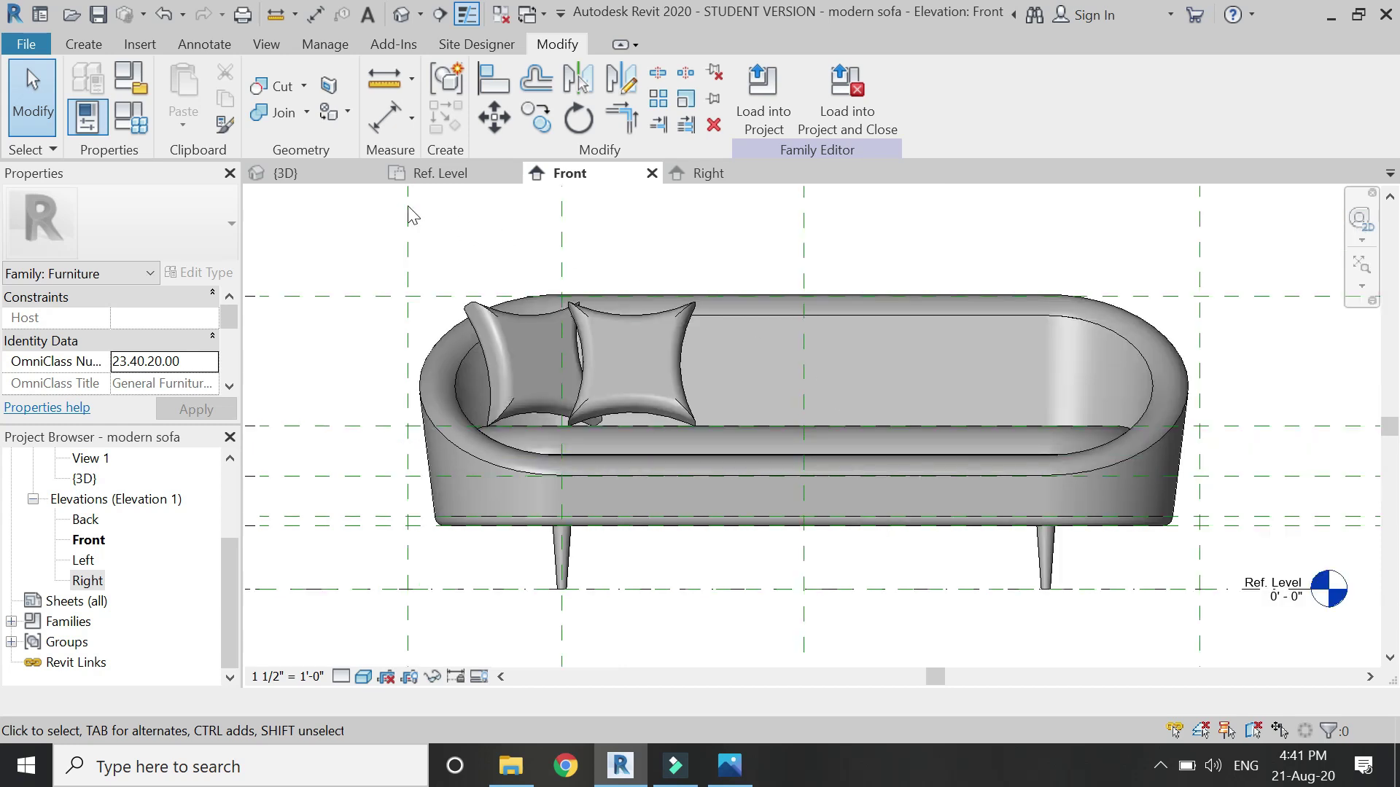
Step: Switch to the 3D view and set its visual style to Realistic
left_click(348, 172)
left_click(400, 568)
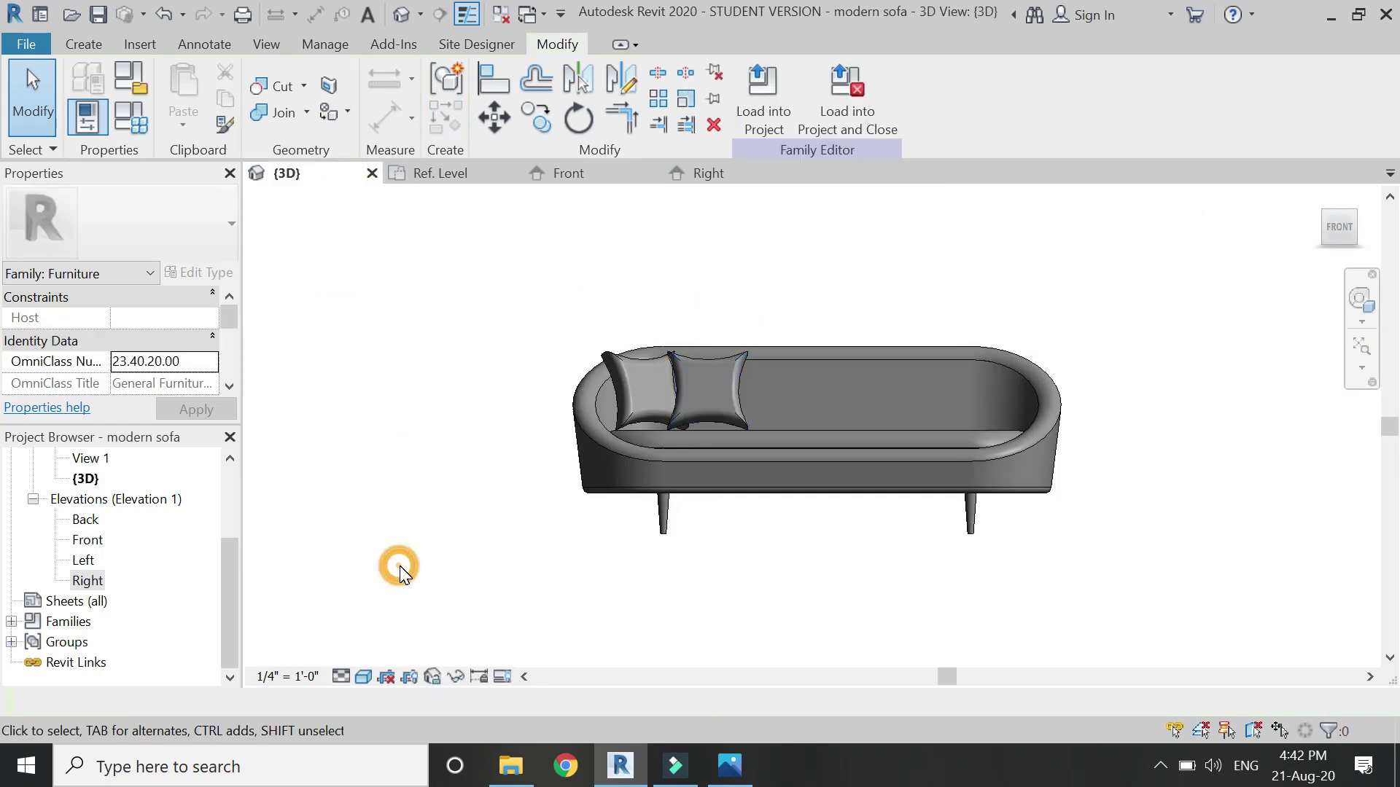
left_click(363, 676)
left_click(380, 633)
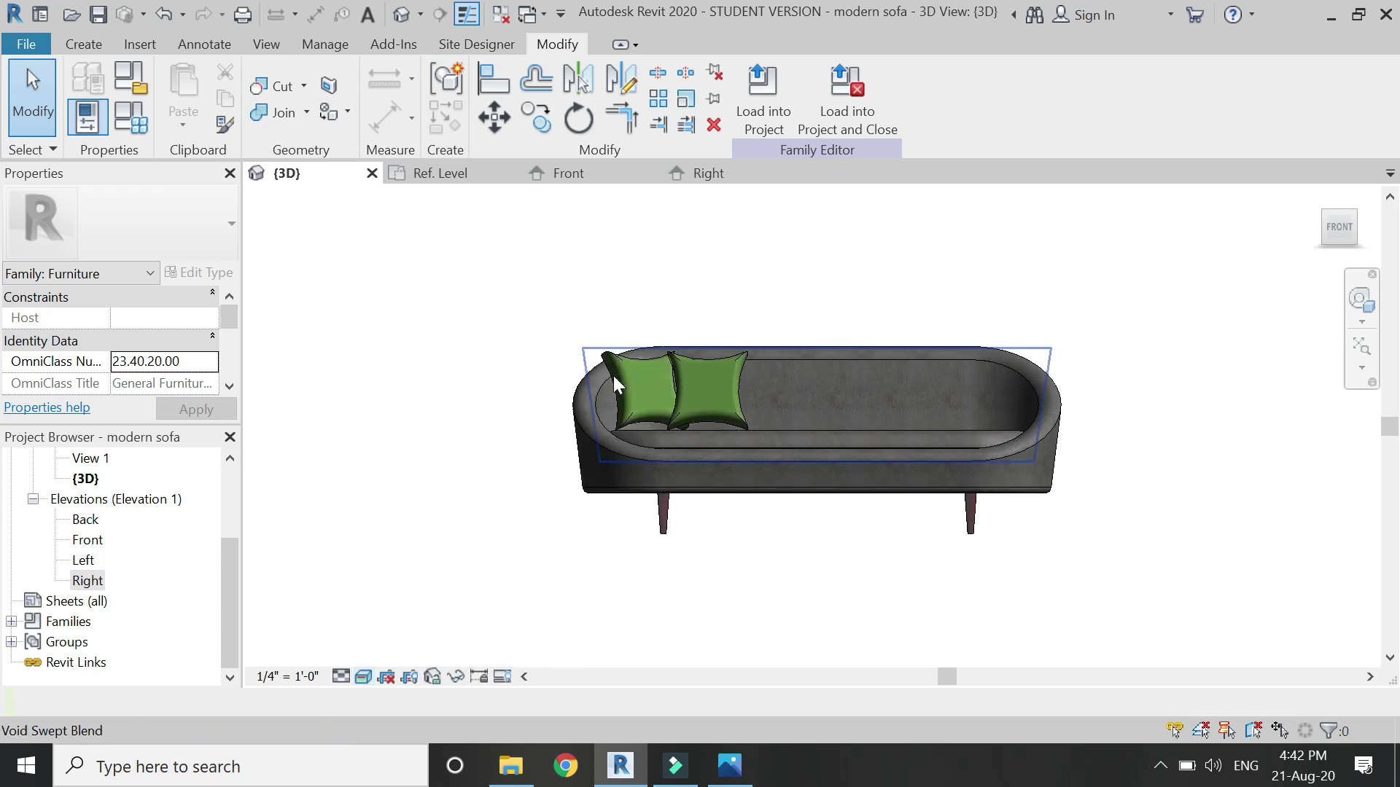
scroll(624, 373, "up", 2)
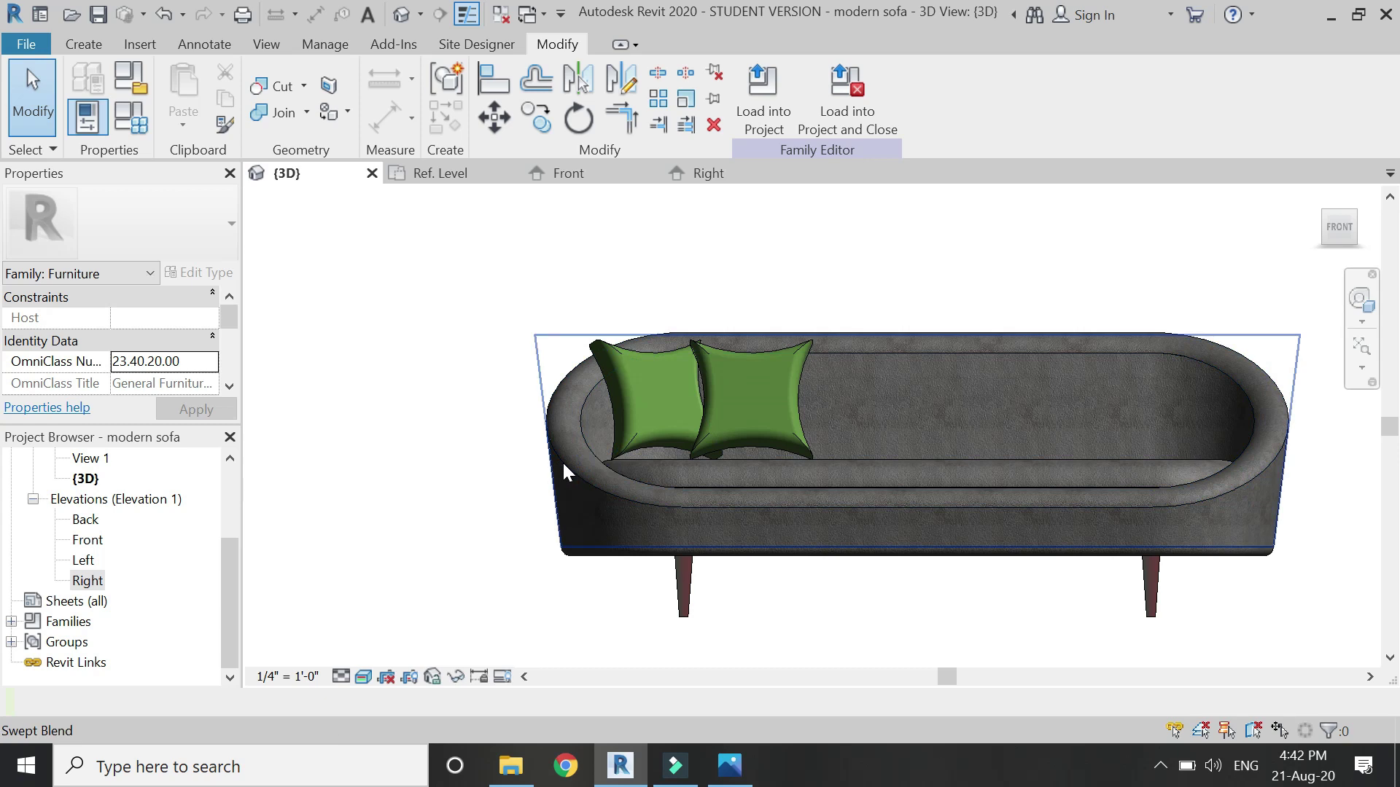
Step: Orbit with the SteeringWheel to an angled overhead view of the sofa
left_click(1363, 326)
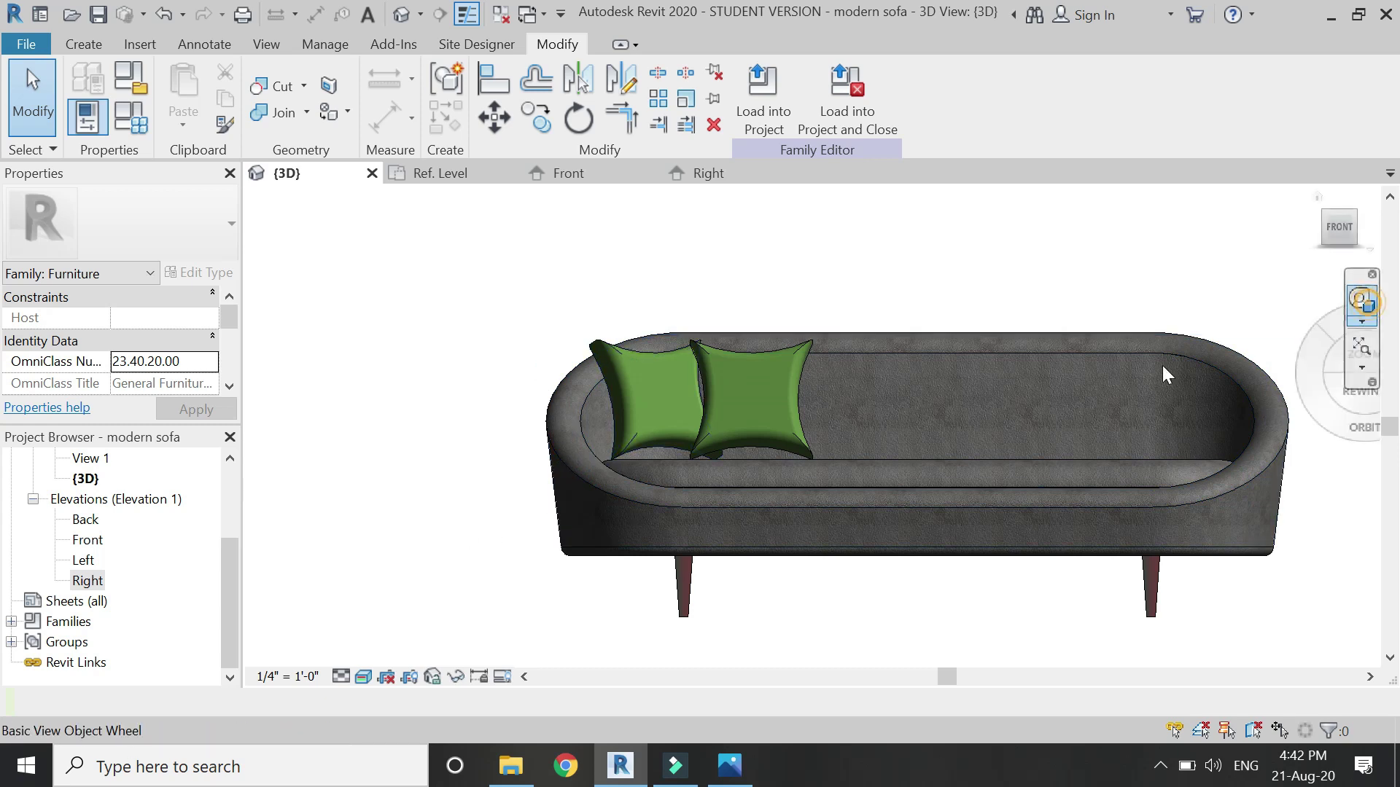
left_click_drag(925, 433, 944, 501)
mouse_move(800, 508)
left_mouse_down()
mouse_move(751, 487)
mouse_move(1152, 435)
mouse_move(1137, 467)
mouse_move(880, 508)
mouse_move(809, 497)
mouse_move(830, 488)
mouse_move(784, 494)
left_mouse_up()
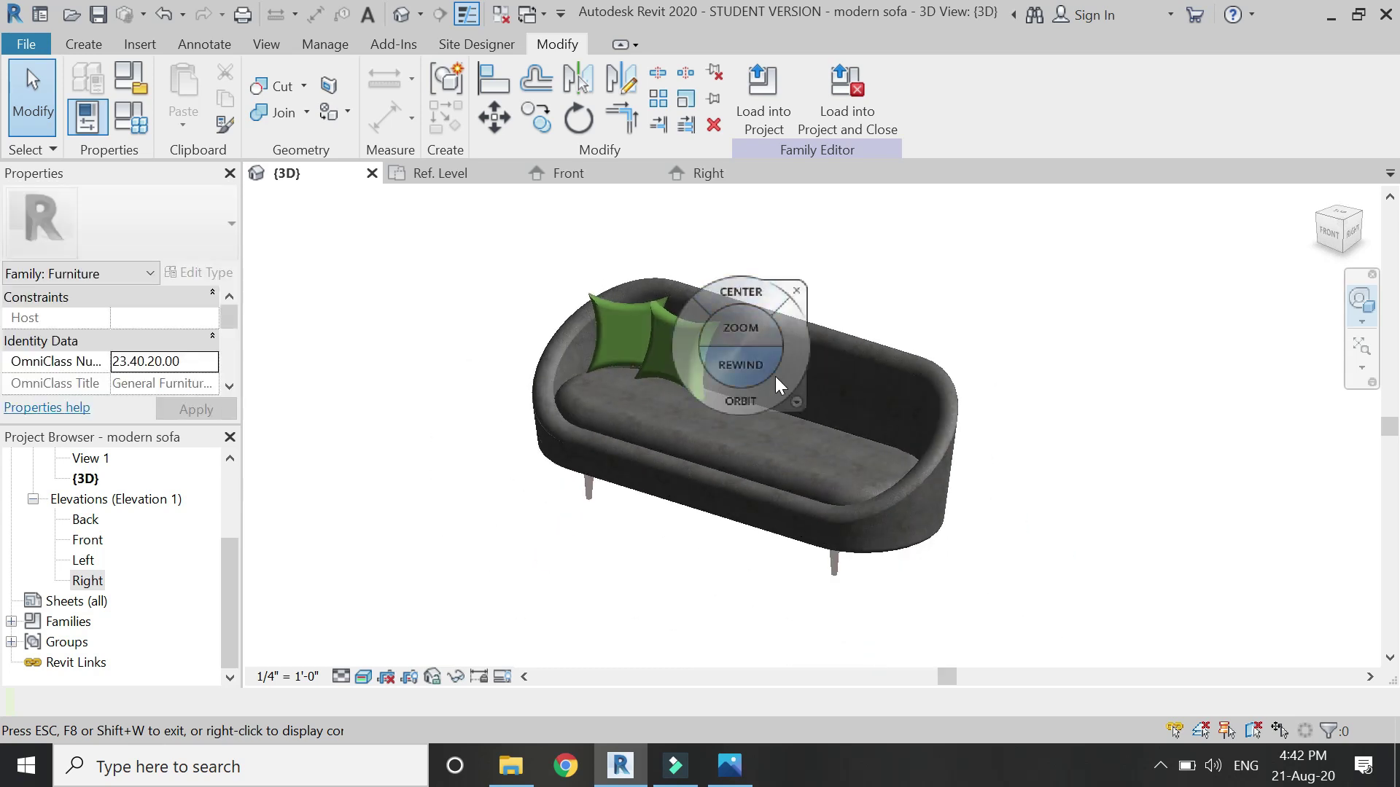
mouse_move(769, 392)
left_mouse_down()
mouse_move(1062, 341)
mouse_move(1111, 354)
mouse_move(1064, 392)
mouse_move(778, 395)
left_mouse_up()
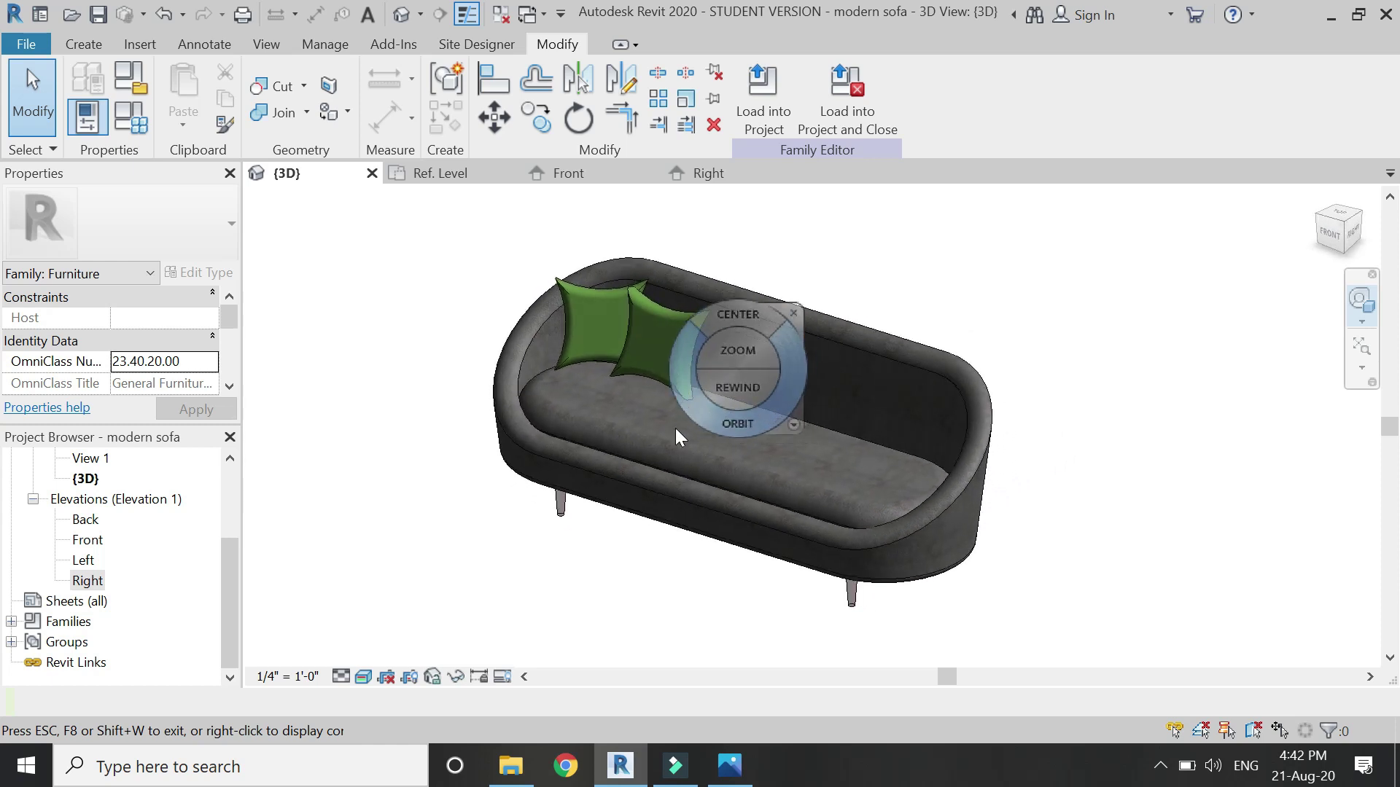
key("Escape")
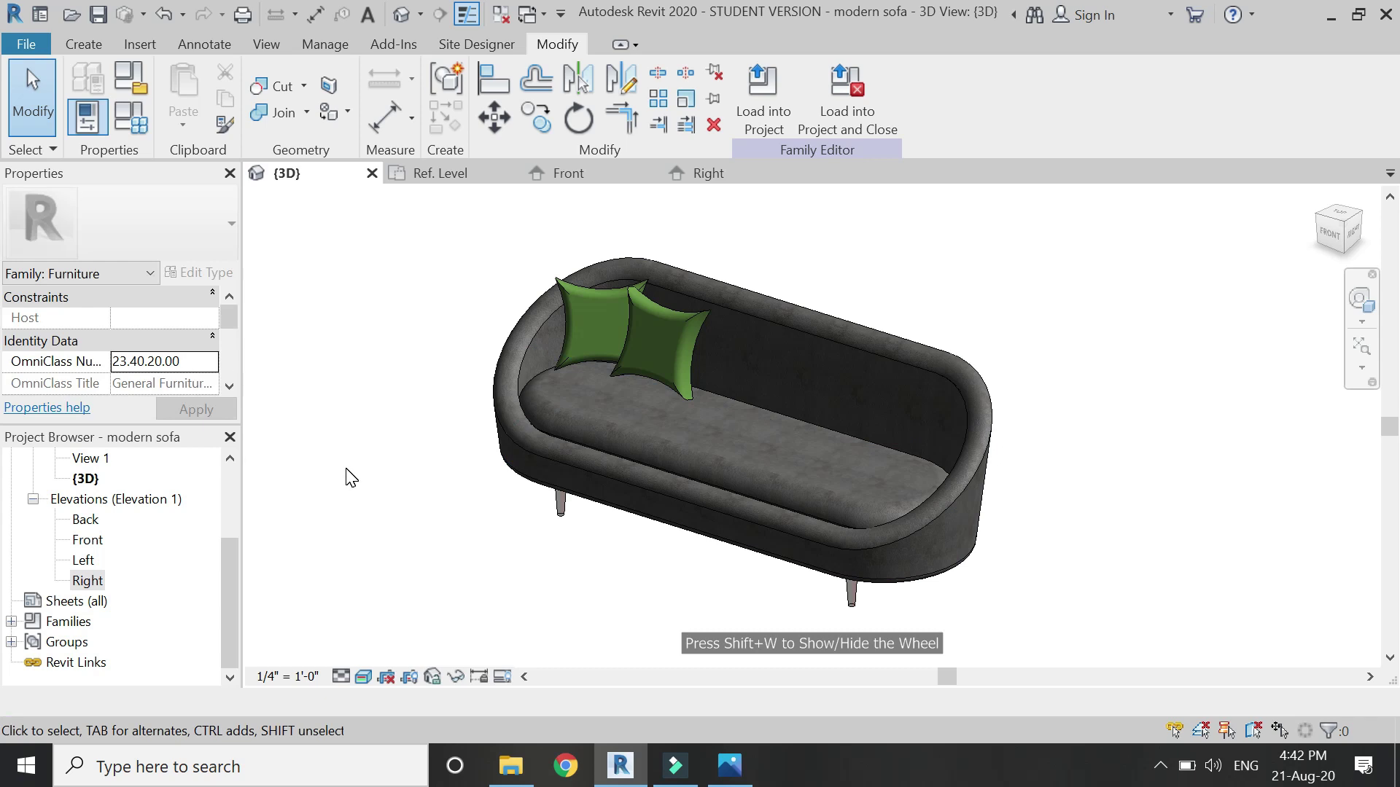